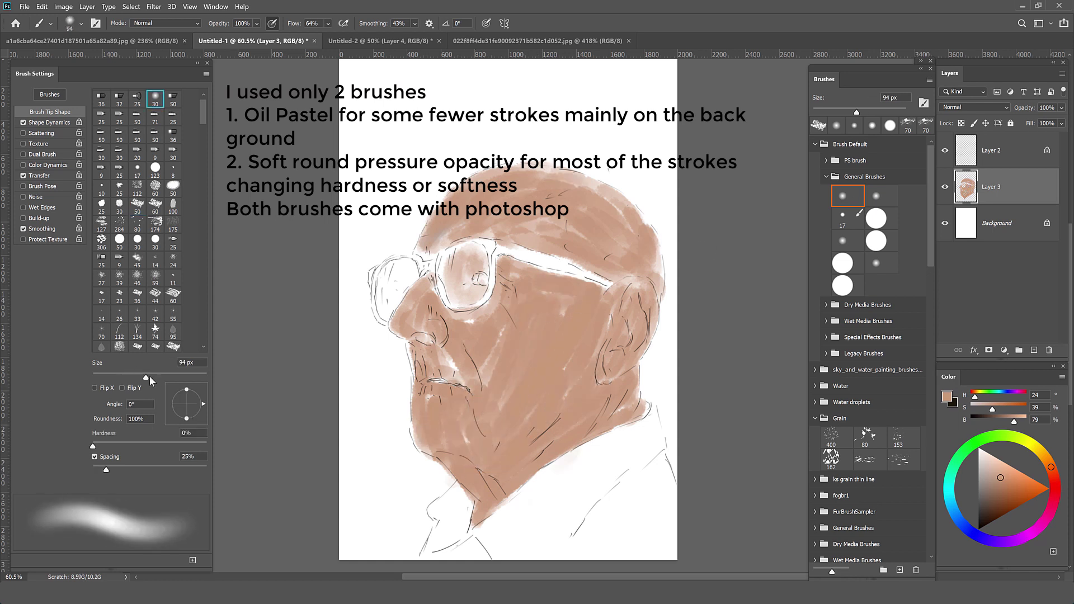
# Step: Paint sampled lighter skin browns over the chin, mouth, lower cheek and jaw
pyautogui.keyDown('alt'); pyautogui.click(442, 235); pyautogui.keyUp('alt')
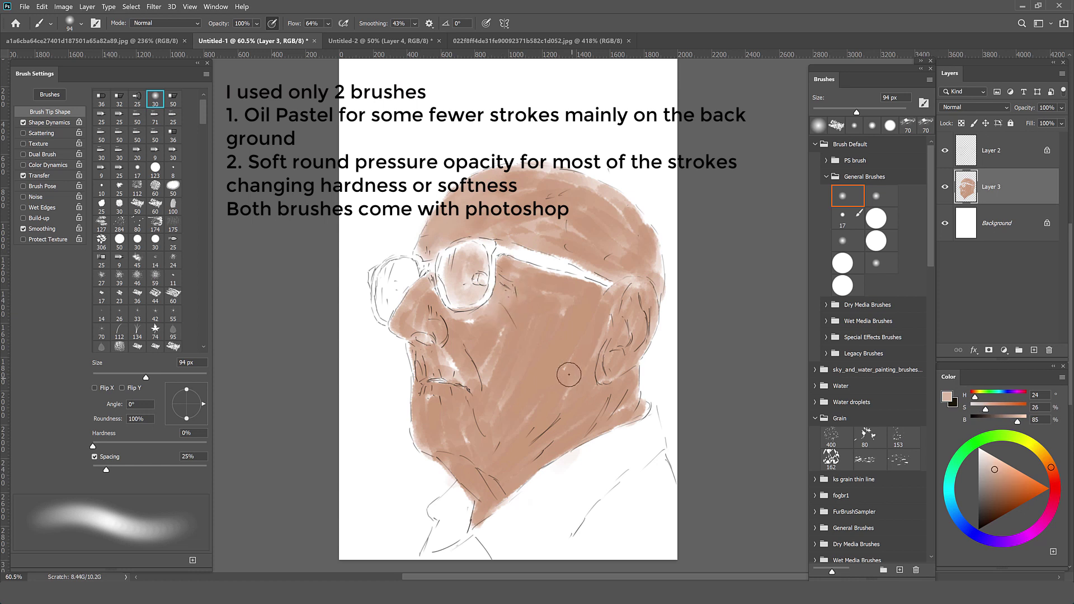
pyautogui.moveTo(484, 392)
pyautogui.mouseDown()
pyautogui.moveTo(492, 447)
pyautogui.moveTo(559, 414)
pyautogui.mouseUp()
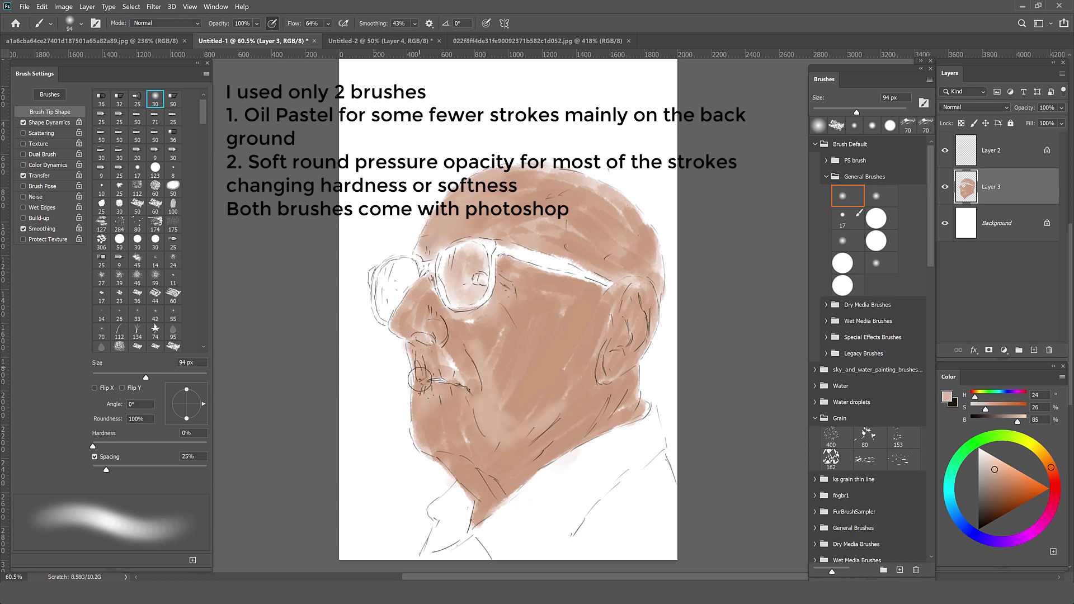
pyautogui.moveTo(420, 380); pyautogui.dragTo(422, 425)
pyautogui.keyDown('alt'); pyautogui.click(424, 394); pyautogui.keyUp('alt')
pyautogui.moveTo(428, 358); pyautogui.dragTo(425, 420)
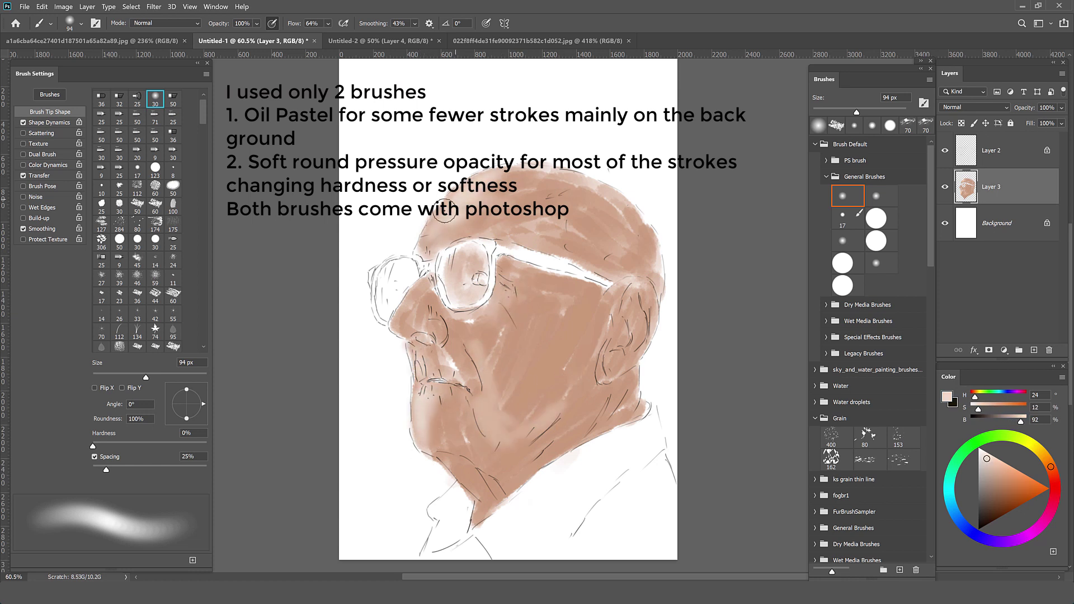
pyautogui.moveTo(521, 358); pyautogui.dragTo(554, 436)
# Step: Cover the pale forehead patches with medium skin brown and shrink the brush to 53 px
pyautogui.keyDown('alt'); pyautogui.click(512, 342); pyautogui.keyUp('alt')
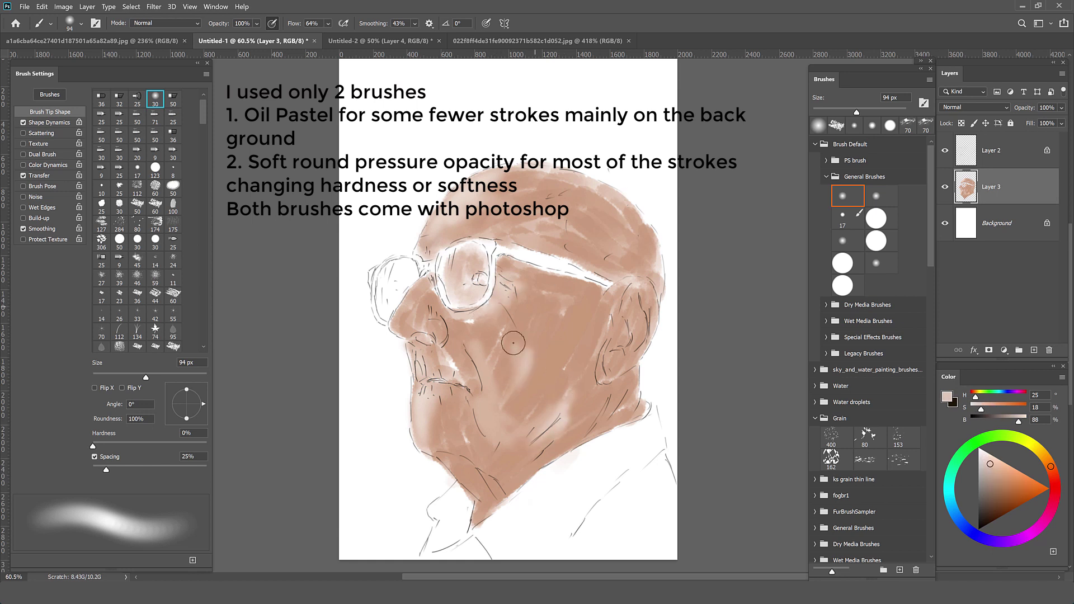
pyautogui.keyDown('alt'); pyautogui.click(458, 414); pyautogui.keyUp('alt')
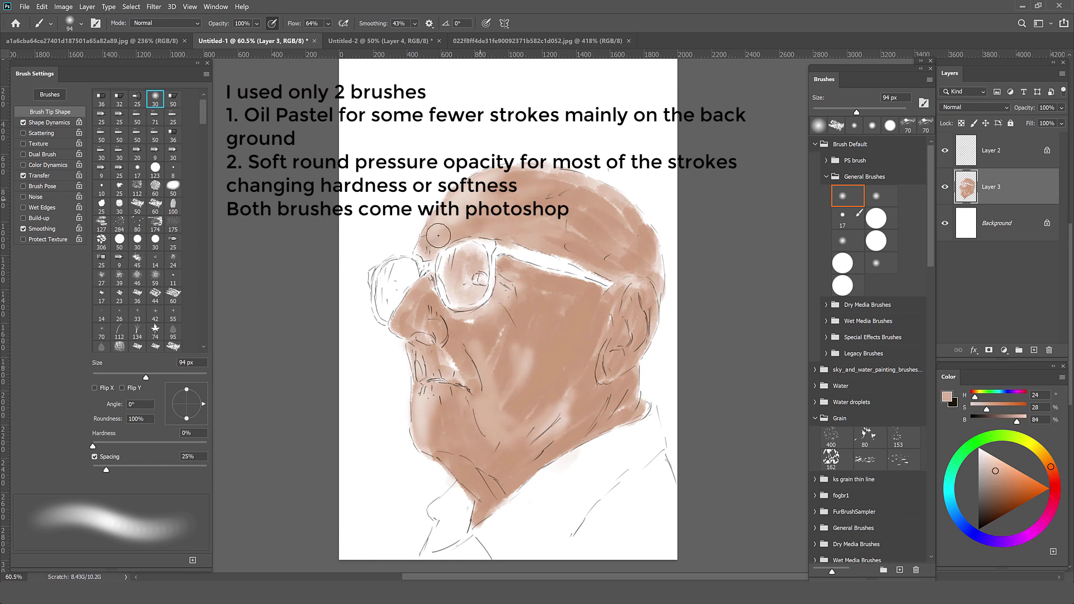
pyautogui.moveTo(438, 235); pyautogui.dragTo(487, 210)
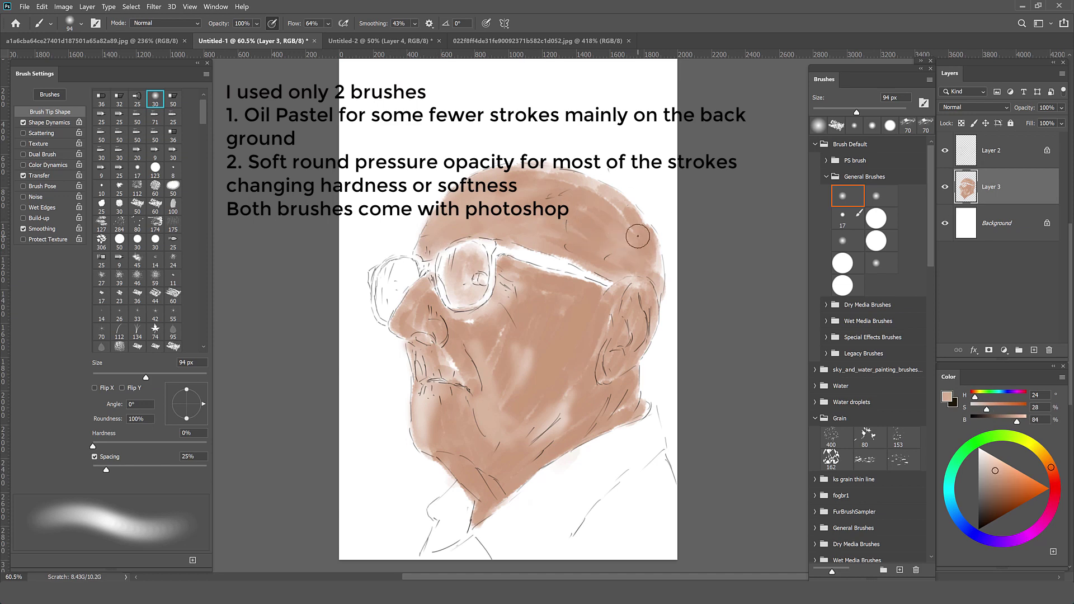
pyautogui.keyDown('alt'); pyautogui.click(495, 226); pyautogui.keyUp('alt')
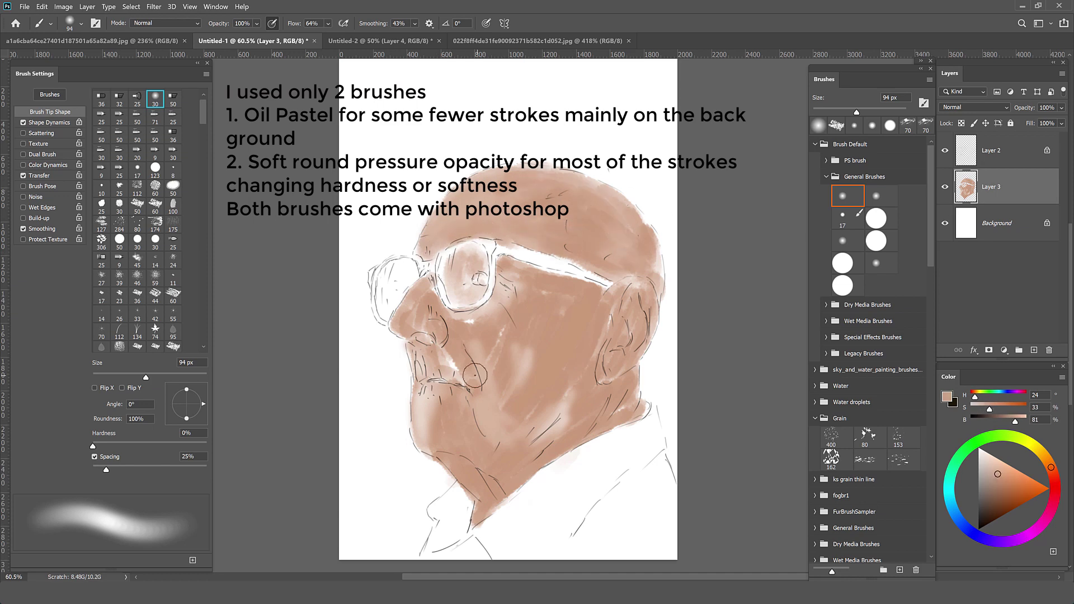
pyautogui.press('[')
pyautogui.press('[')
pyautogui.press('[')
pyautogui.keyDown('alt'); pyautogui.click(477, 228); pyautogui.keyUp('alt')
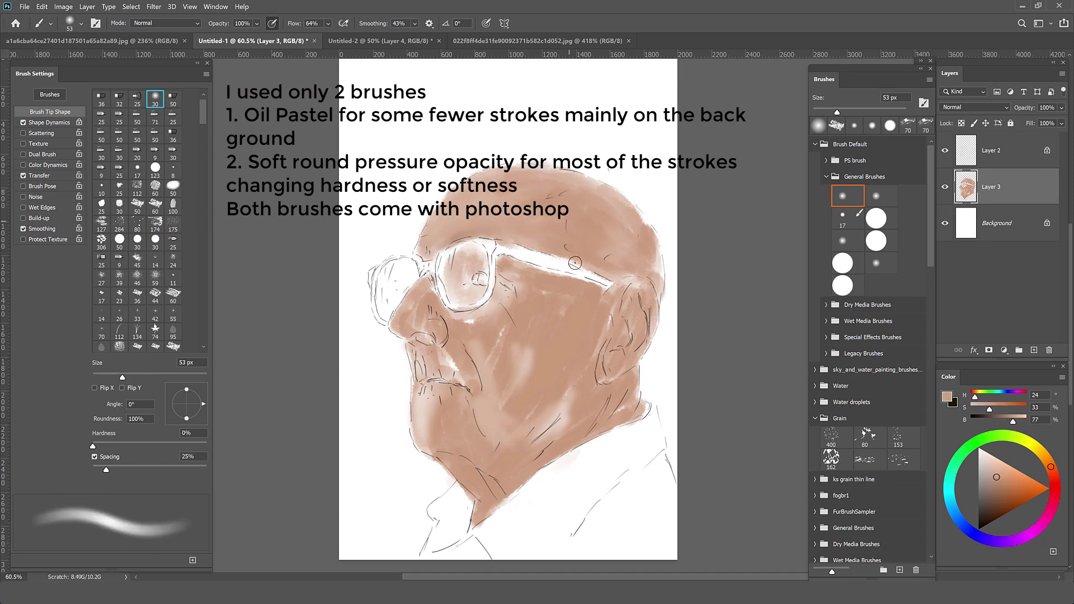
# Step: Shade the brow above the glasses with a deep, saturated brown
pyautogui.click(946, 396)
pyautogui.click(959, 144)
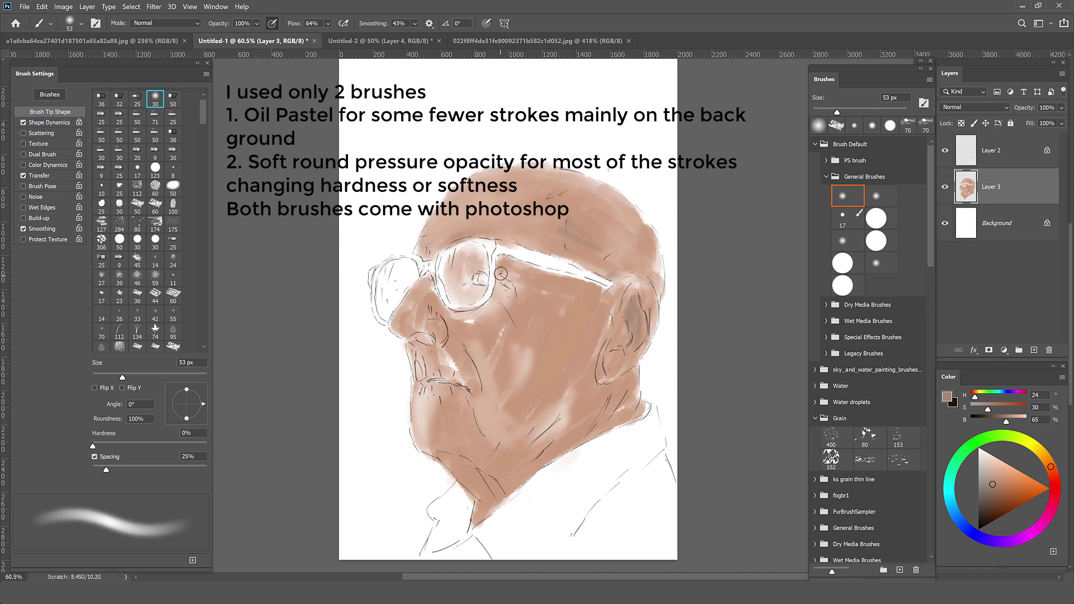
pyautogui.keyDown('alt'); pyautogui.click(550, 271); pyautogui.keyUp('alt')
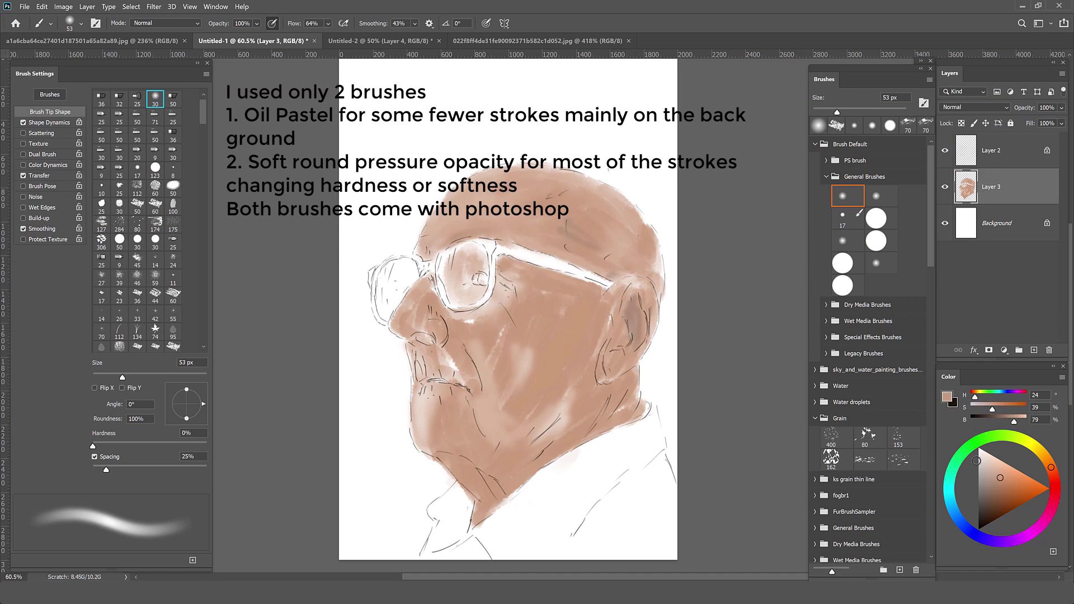
pyautogui.keyDown('alt'); pyautogui.click(520, 275); pyautogui.keyUp('alt')
pyautogui.moveTo(504, 266); pyautogui.dragTo(585, 280)
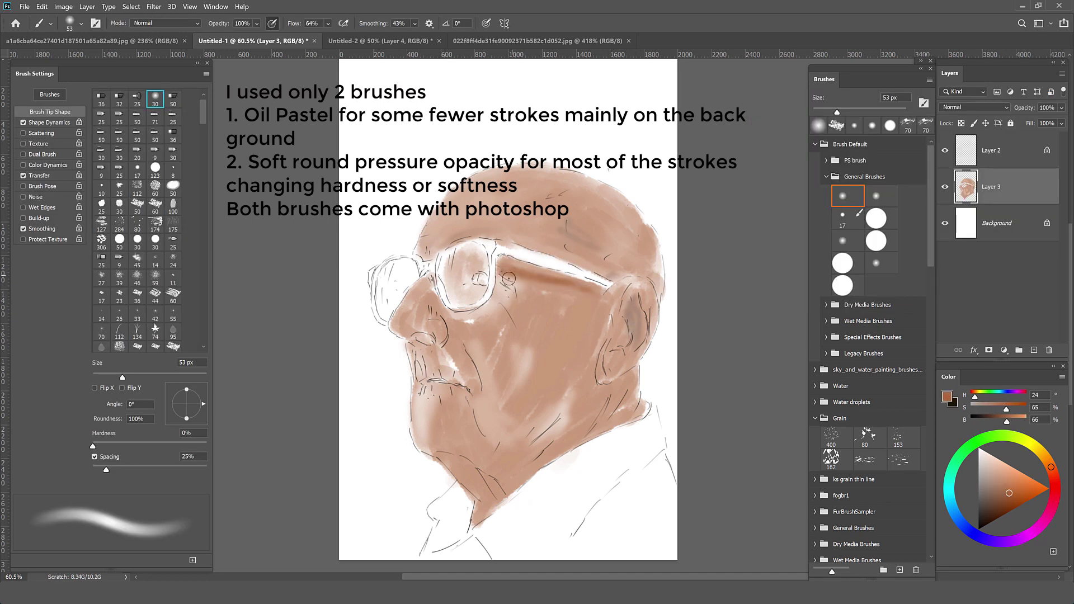
# Step: With a 29 px, 15% hardness brush, darken the nostril and hatch dark shadows under chin, jaw and neck
pyautogui.moveTo(412, 336); pyautogui.dragTo(431, 344)
pyautogui.moveTo(122, 377); pyautogui.dragTo(110, 377)
pyautogui.moveTo(93, 446); pyautogui.dragTo(103, 440)
pyautogui.moveTo(478, 395)
pyautogui.mouseDown()
pyautogui.moveTo(464, 349)
pyautogui.moveTo(441, 378)
pyautogui.mouseUp()
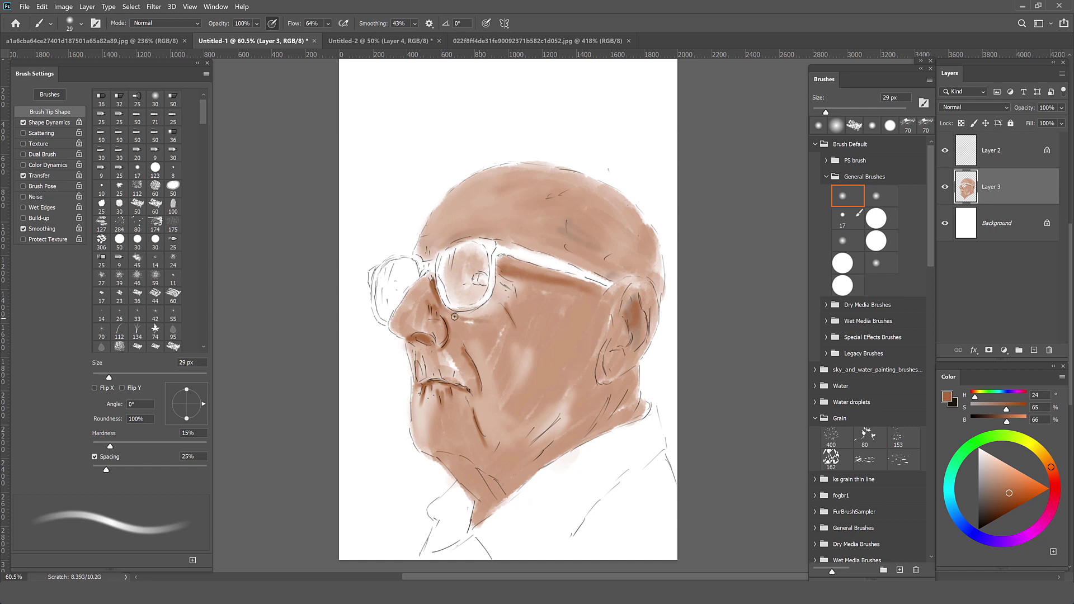
pyautogui.moveTo(454, 468); pyautogui.dragTo(484, 509)
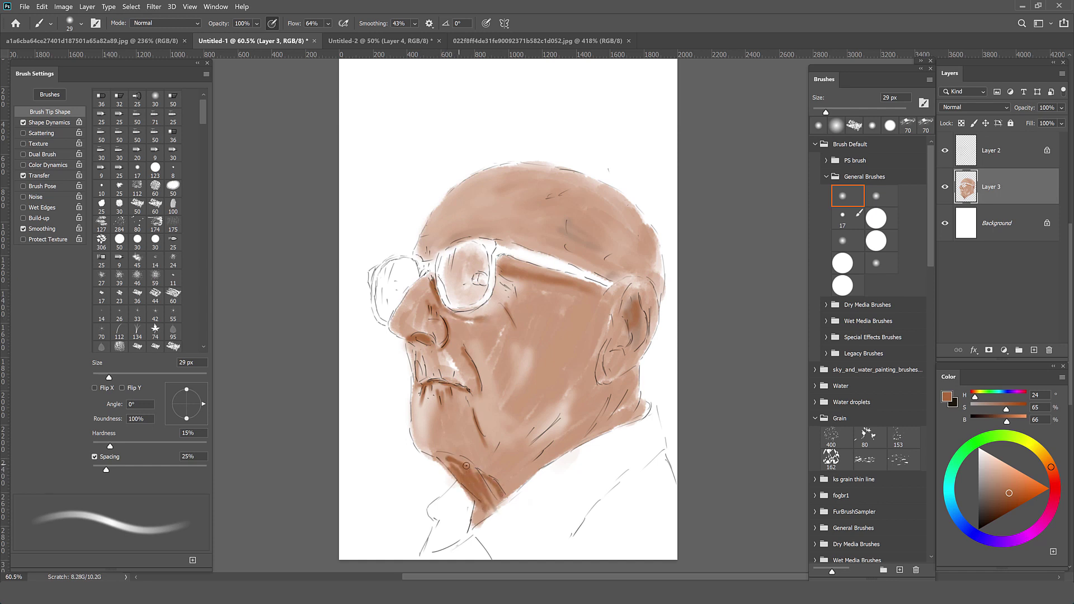
pyautogui.moveTo(552, 419); pyautogui.dragTo(527, 449)
pyautogui.moveTo(613, 399); pyautogui.dragTo(586, 432)
pyautogui.moveTo(647, 396); pyautogui.dragTo(623, 419)
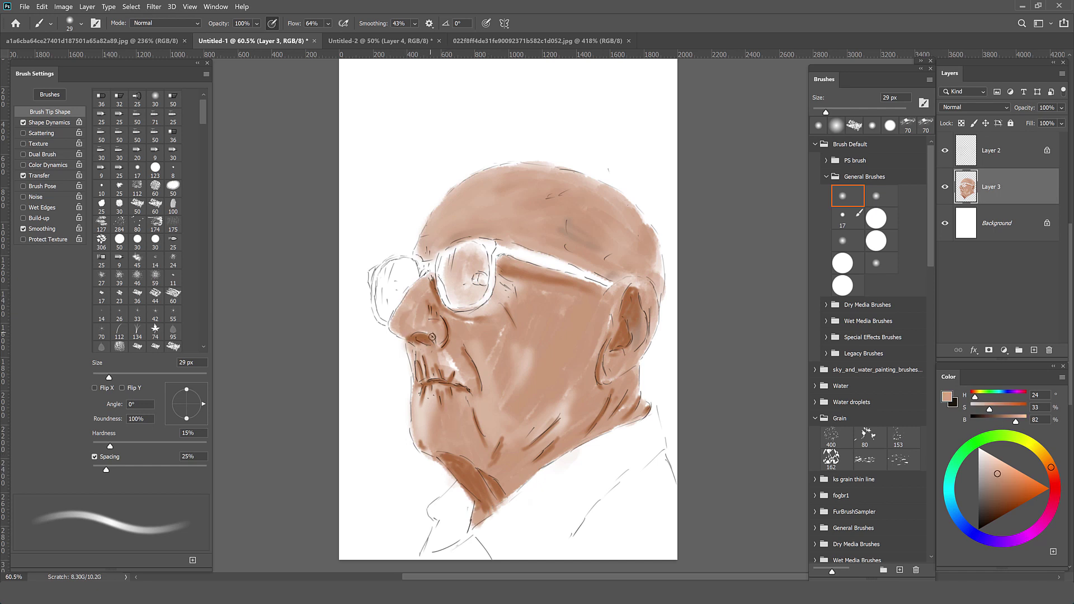
# Step: Darken the nostril and cover the whitish patch below the nose with medium tan
pyautogui.moveTo(417, 336); pyautogui.dragTo(442, 346)
pyautogui.keyDown('alt'); pyautogui.click(438, 348); pyautogui.keyUp('alt')
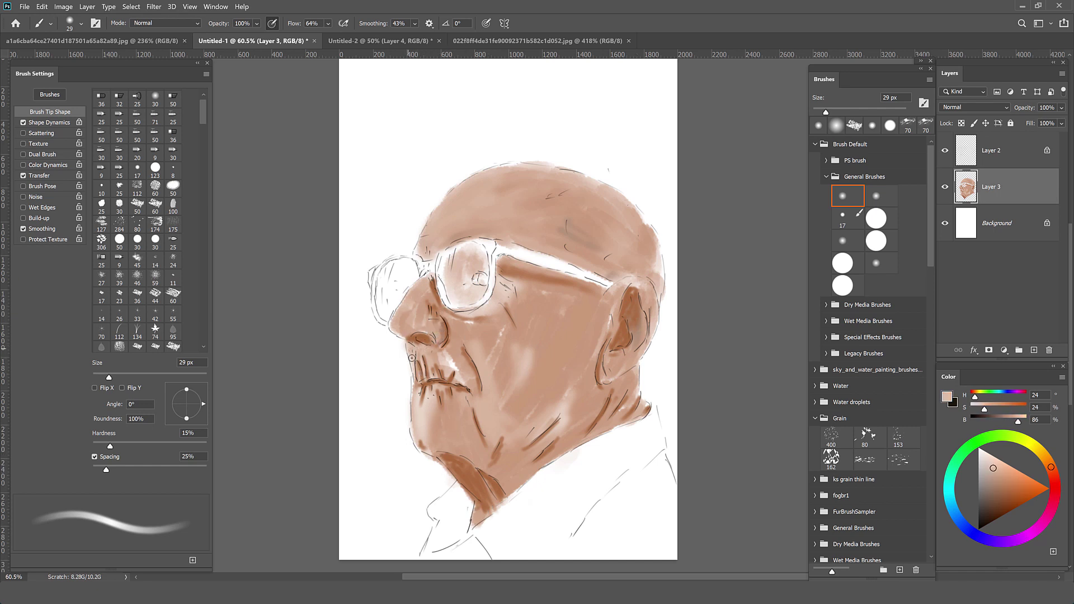
pyautogui.keyDown('alt'); pyautogui.click(392, 325); pyautogui.keyUp('alt')
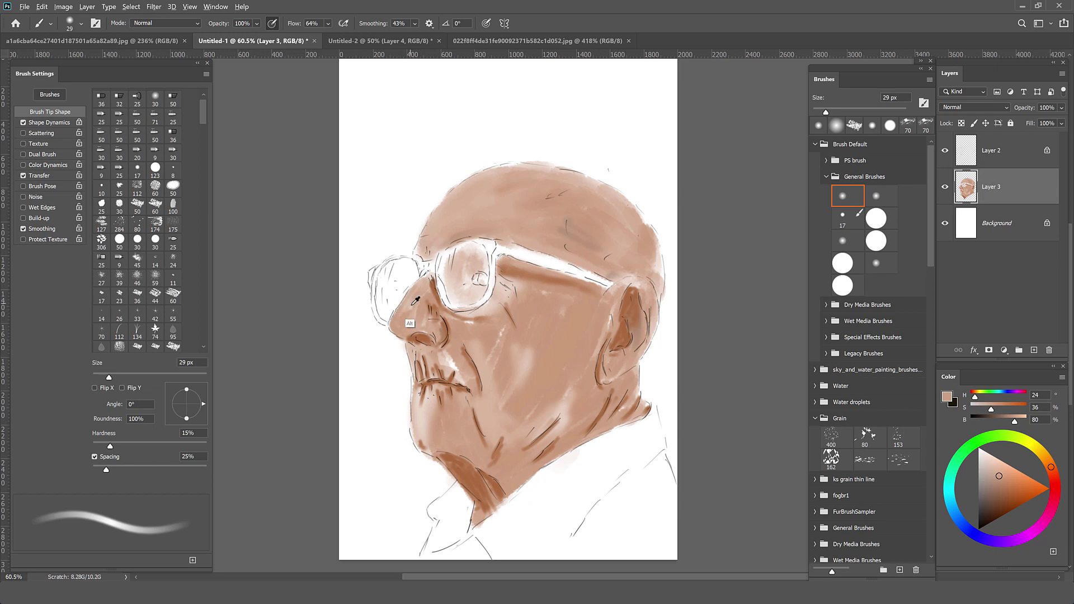
pyautogui.keyDown('alt'); pyautogui.click(413, 305); pyautogui.keyUp('alt')
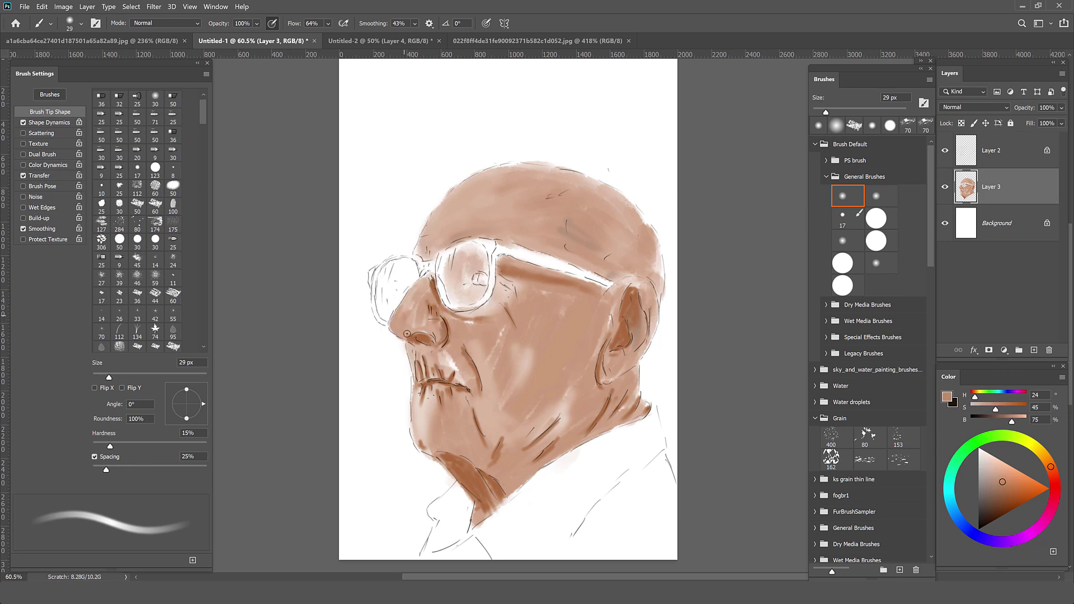
pyautogui.keyDown('alt'); pyautogui.click(460, 365); pyautogui.keyUp('alt')
pyautogui.moveTo(459, 366); pyautogui.dragTo(447, 353)
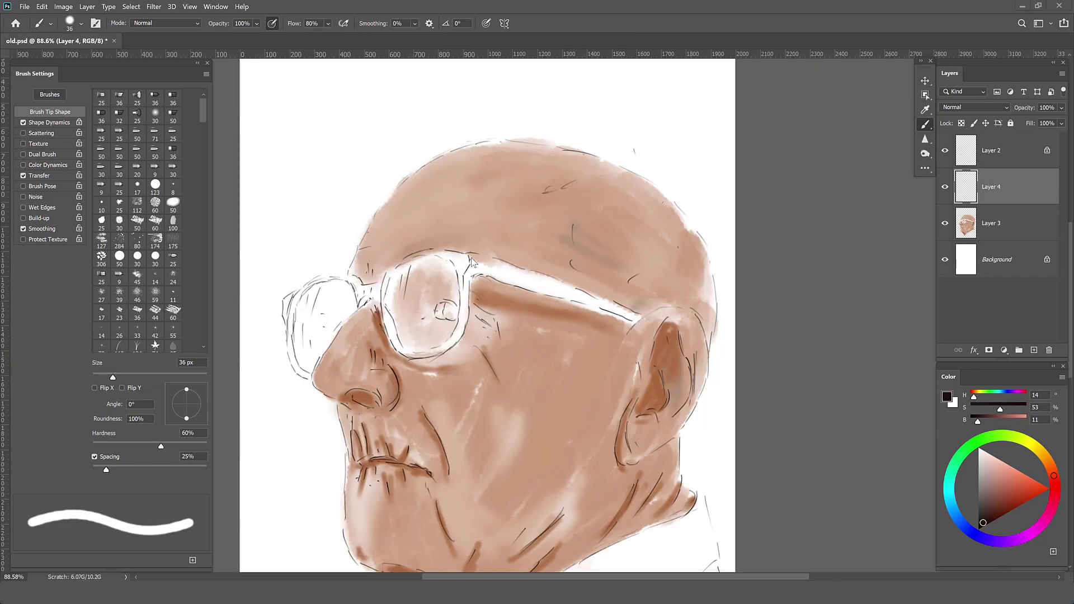
# Step: Draw a straight dark temple arm, then outline the near lens's left rim with a 21 px brush
pyautogui.keyDown('shift'); pyautogui.click(638, 317); pyautogui.keyUp('shift')
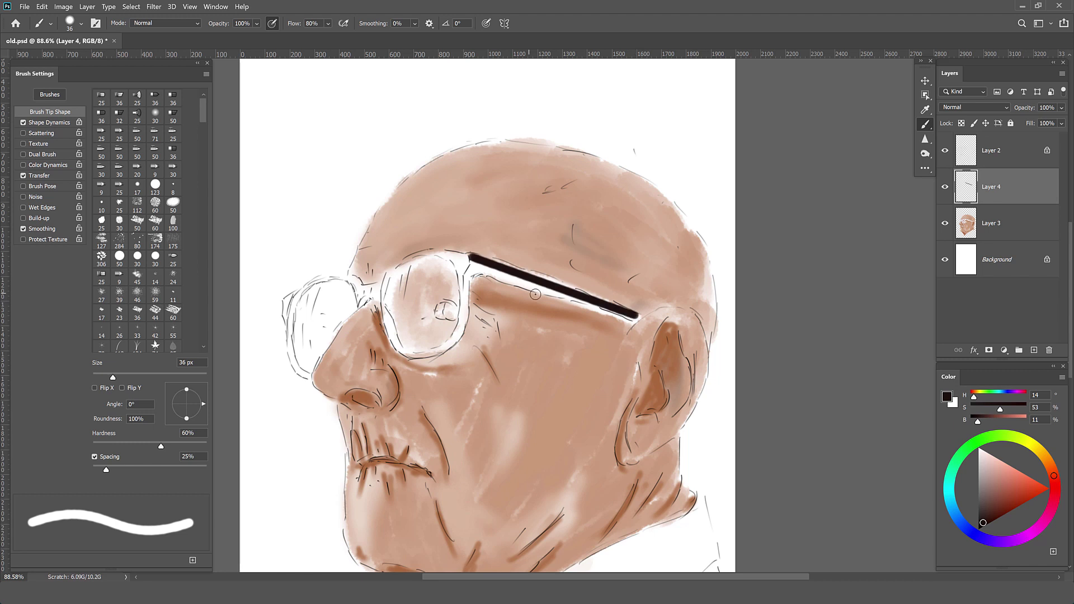
pyautogui.keyDown('shift'); pyautogui.click(471, 258); pyautogui.keyUp('shift')
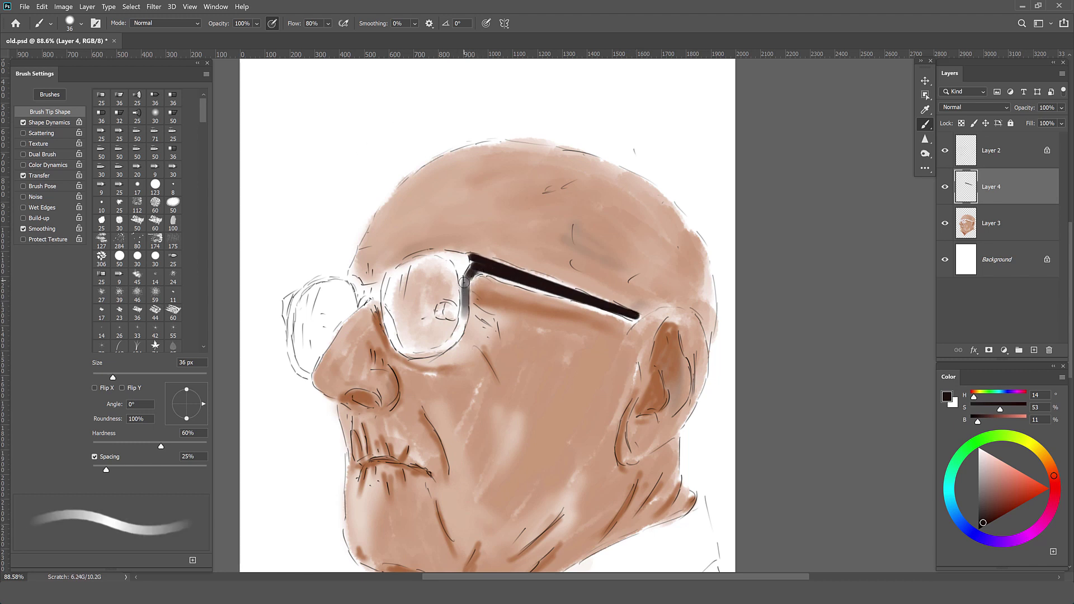
pyautogui.moveTo(473, 267)
pyautogui.mouseDown()
pyautogui.moveTo(454, 340)
pyautogui.moveTo(471, 260)
pyautogui.mouseUp()
pyautogui.moveTo(113, 378); pyautogui.dragTo(107, 378)
pyautogui.moveTo(386, 321)
pyautogui.mouseDown()
pyautogui.moveTo(414, 258)
pyautogui.moveTo(467, 257)
pyautogui.moveTo(447, 253)
pyautogui.mouseUp()
pyautogui.moveTo(107, 378); pyautogui.dragTo(105, 377)
# Step: Zoom in and darken the near lens's bottom, right and top rims
pyautogui.scroll(3, 413, 343)
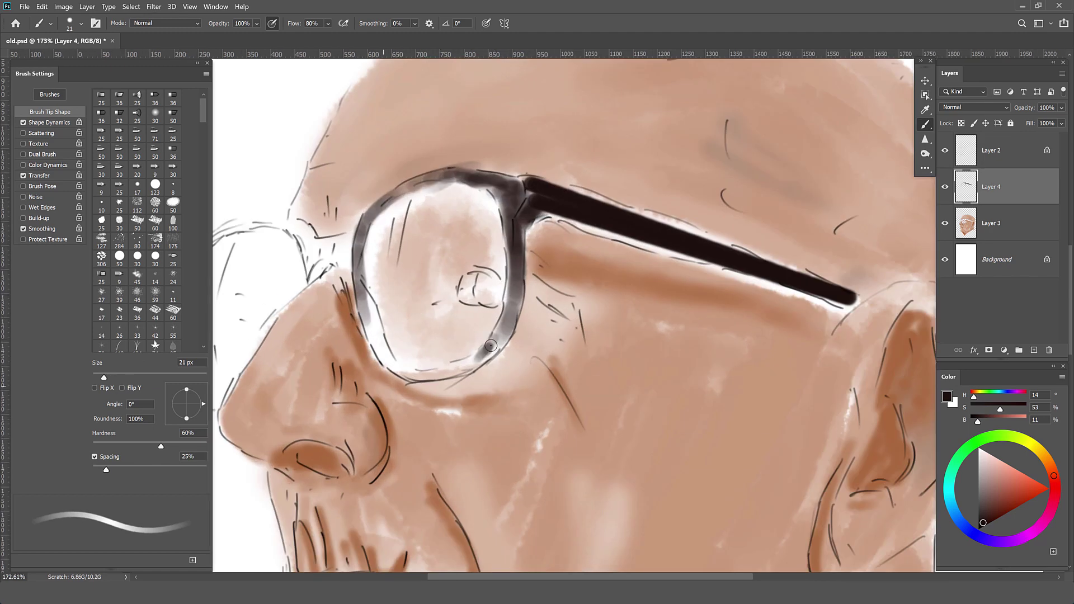
pyautogui.moveTo(386, 193)
pyautogui.mouseDown()
pyautogui.moveTo(398, 369)
pyautogui.moveTo(510, 330)
pyautogui.moveTo(517, 227)
pyautogui.mouseUp()
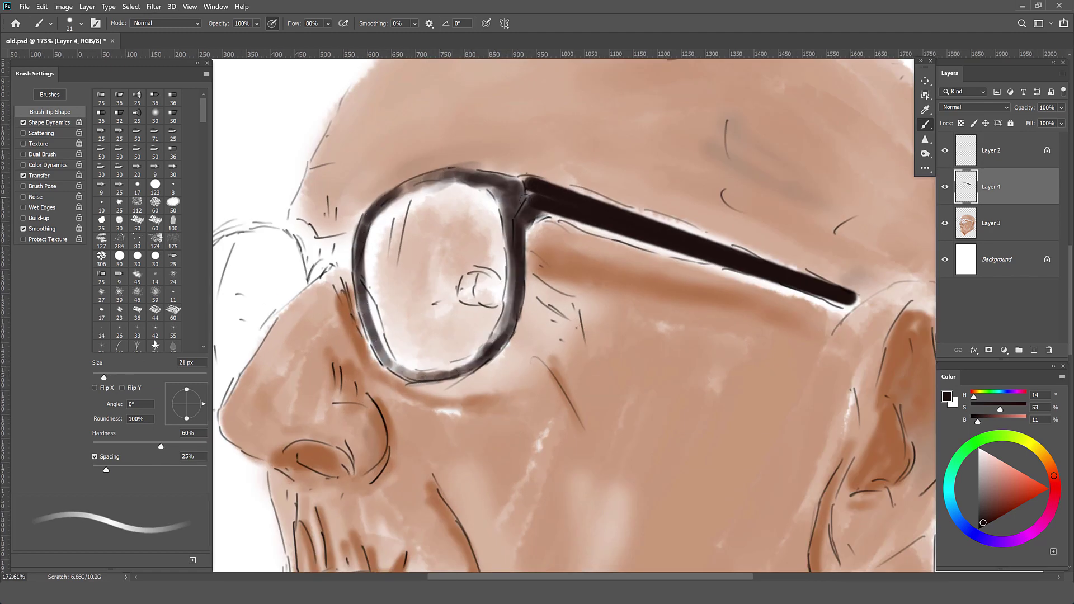
pyautogui.moveTo(507, 330); pyautogui.dragTo(503, 249)
pyautogui.moveTo(400, 190)
pyautogui.mouseDown()
pyautogui.moveTo(442, 175)
pyautogui.moveTo(534, 216)
pyautogui.mouseUp()
pyautogui.moveTo(484, 175); pyautogui.dragTo(433, 171)
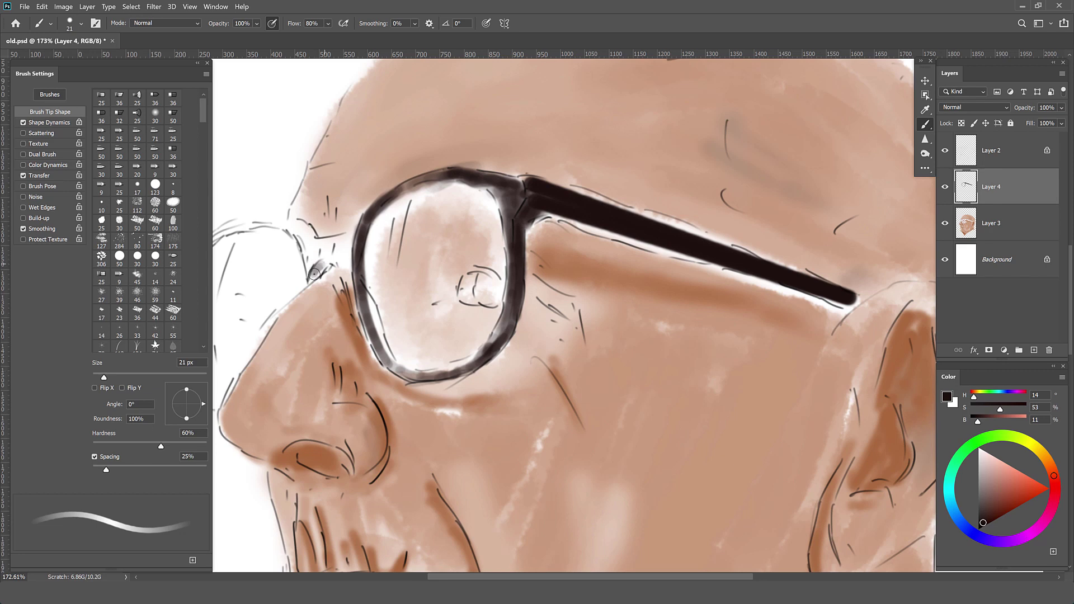
# Step: Paint the far lens rim solid dark down to its bottom curve, then reinforce the near lens rim
pyautogui.moveTo(315, 274)
pyautogui.mouseDown()
pyautogui.moveTo(344, 240)
pyautogui.moveTo(498, 291)
pyautogui.mouseUp()
pyautogui.moveTo(330, 296)
pyautogui.mouseDown()
pyautogui.moveTo(328, 315)
pyautogui.moveTo(352, 284)
pyautogui.moveTo(453, 264)
pyautogui.mouseUp()
pyautogui.moveTo(386, 262); pyautogui.dragTo(475, 280)
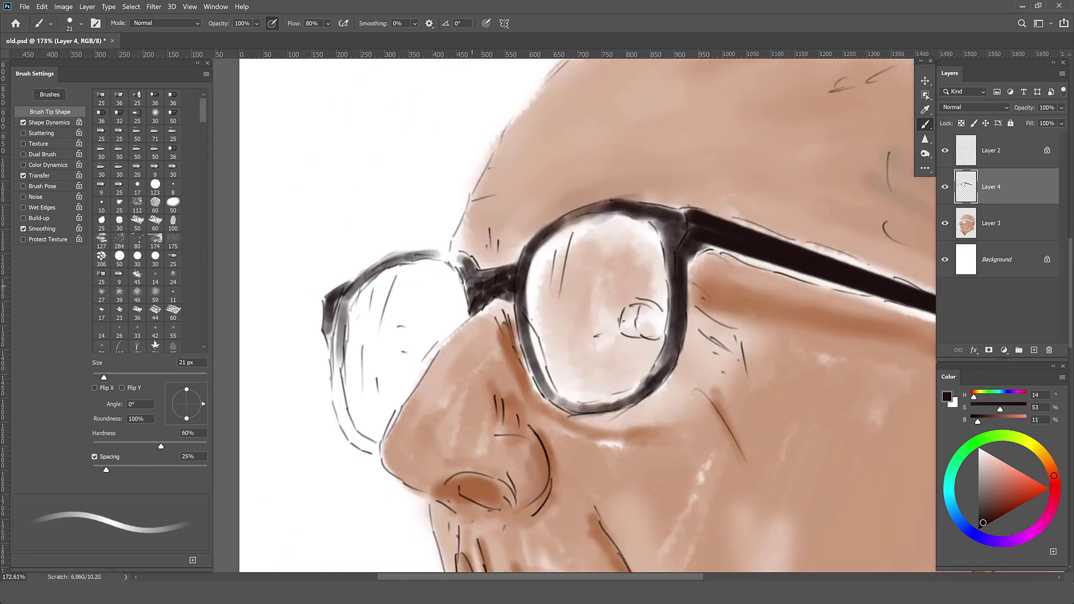
pyautogui.moveTo(350, 291)
pyautogui.mouseDown()
pyautogui.moveTo(470, 258)
pyautogui.moveTo(337, 372)
pyautogui.moveTo(380, 452)
pyautogui.mouseUp()
pyautogui.moveTo(327, 305); pyautogui.dragTo(375, 456)
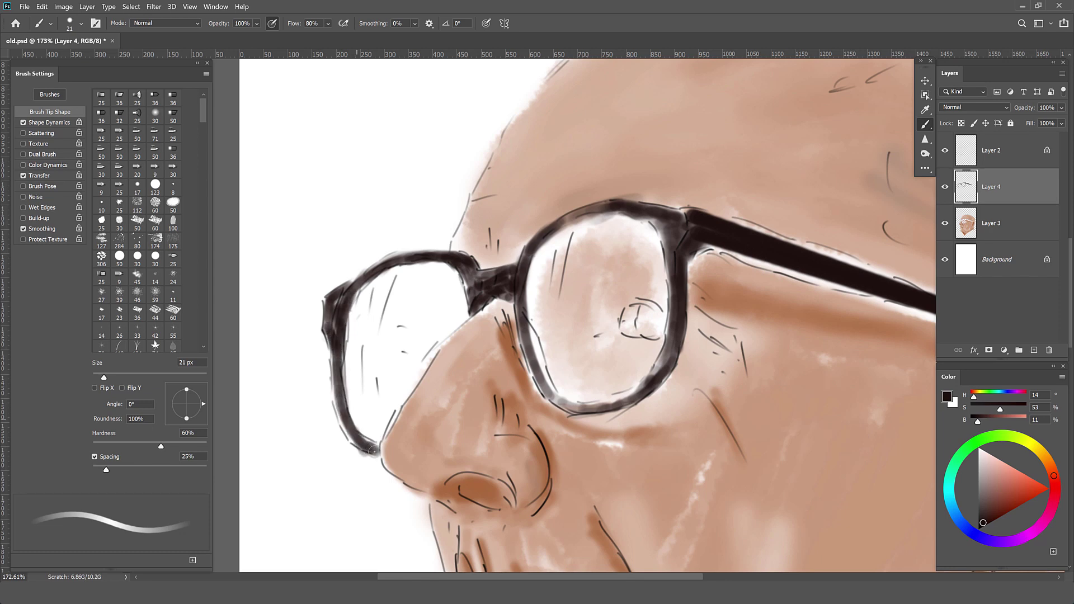
pyautogui.moveTo(352, 288)
pyautogui.mouseDown()
pyautogui.moveTo(425, 256)
pyautogui.moveTo(475, 282)
pyautogui.mouseUp()
pyautogui.moveTo(559, 224); pyautogui.dragTo(610, 204)
pyautogui.moveTo(668, 282); pyautogui.dragTo(657, 374)
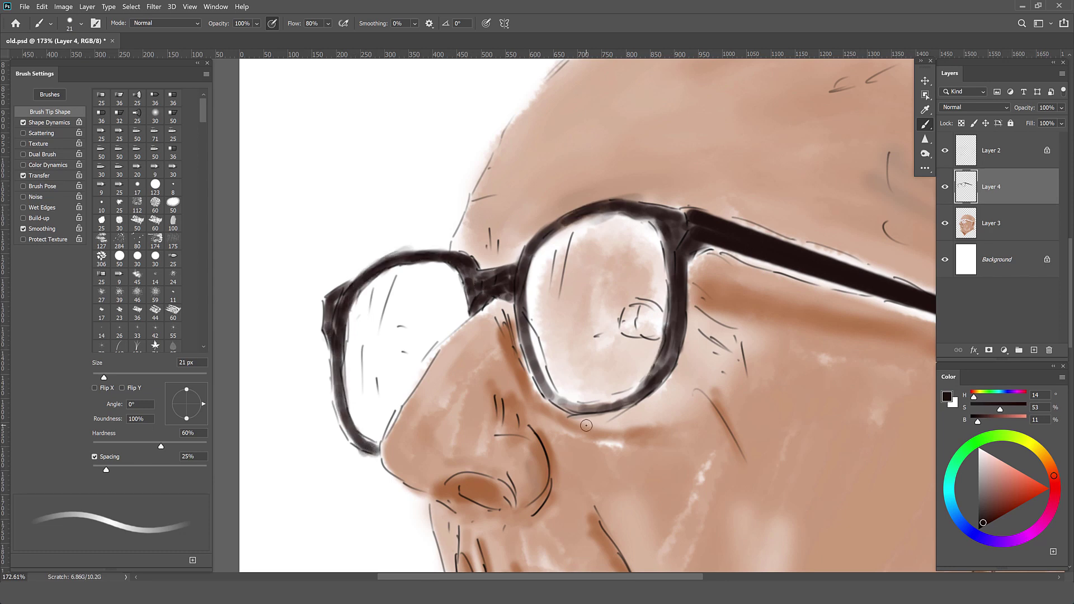
pyautogui.scroll(-3, 615, 335)
# Step: Fill the Background layer with a grey-green colour
pyautogui.click(1014, 260)
pyautogui.click(947, 396)
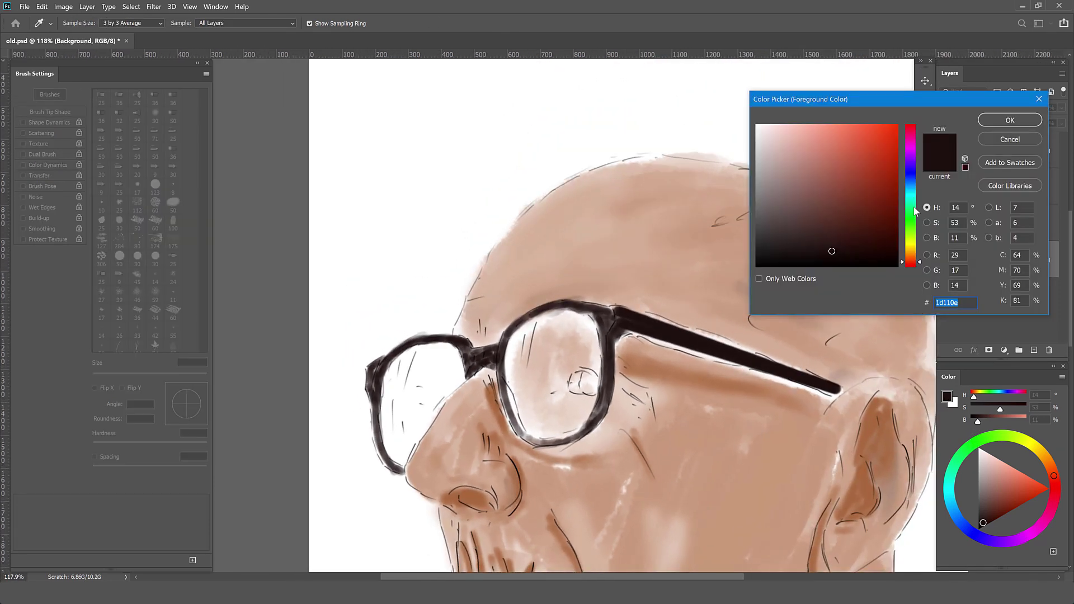
pyautogui.click(911, 204)
pyautogui.click(767, 201)
pyautogui.press('Return')
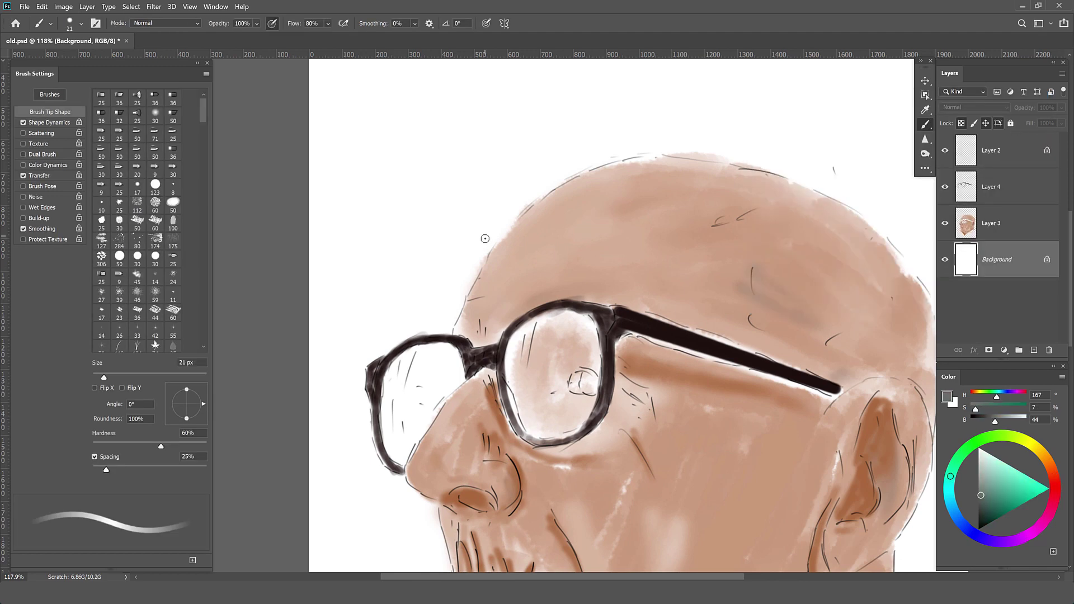
pyautogui.press('b')
pyautogui.hotkey('alt', 'BackSpace')
# Step: With a 45 px soft round brush, blend sampled skin tone into the shadow under the glasses arm
pyautogui.scroll(-2, 607, 417)
pyautogui.scroll(-1, 605, 420)
pyautogui.keyDown('alt'); pyautogui.click(605, 420); pyautogui.keyUp('alt')
pyautogui.hotkey('alt', ']')
pyautogui.hotkey('shift', '.')
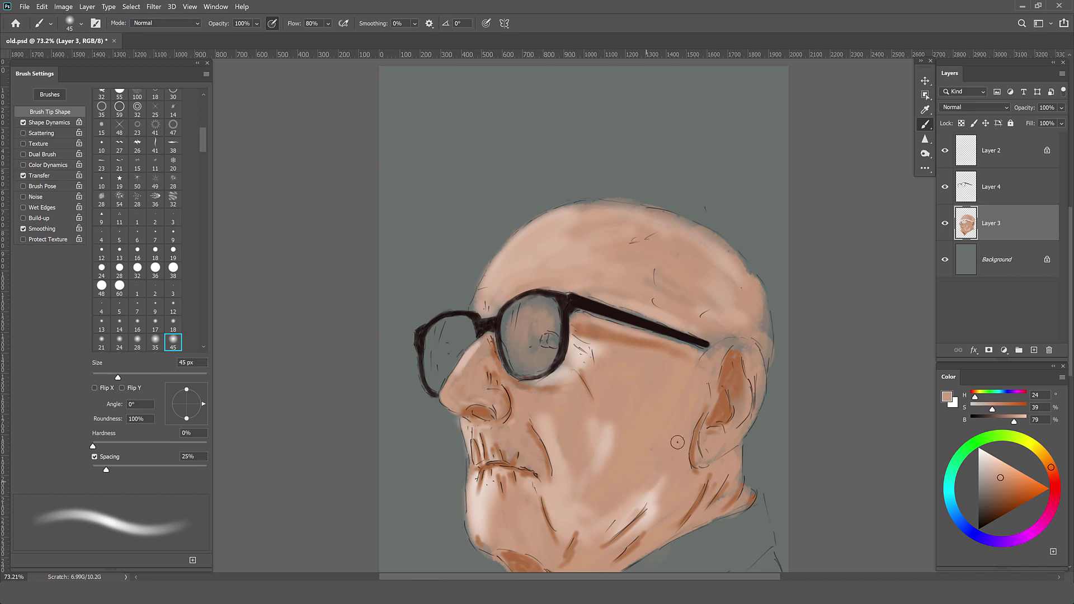
pyautogui.moveTo(711, 358); pyautogui.dragTo(593, 316)
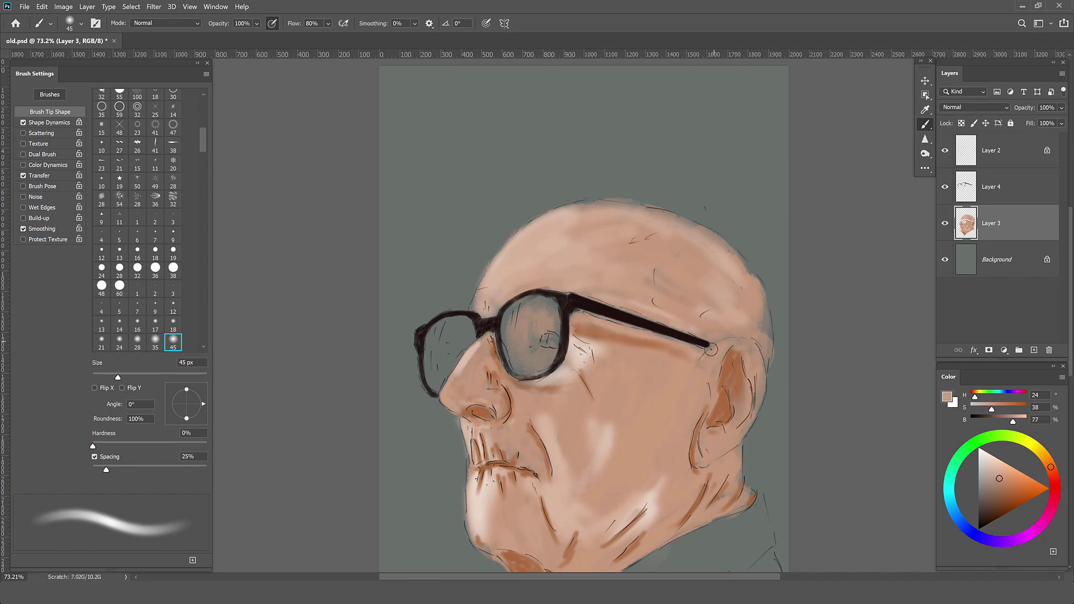
# Step: Sample darker, lighter and warmer skin tones around the nose and cheek
pyautogui.keyDown('alt'); pyautogui.click(719, 272); pyautogui.keyUp('alt')
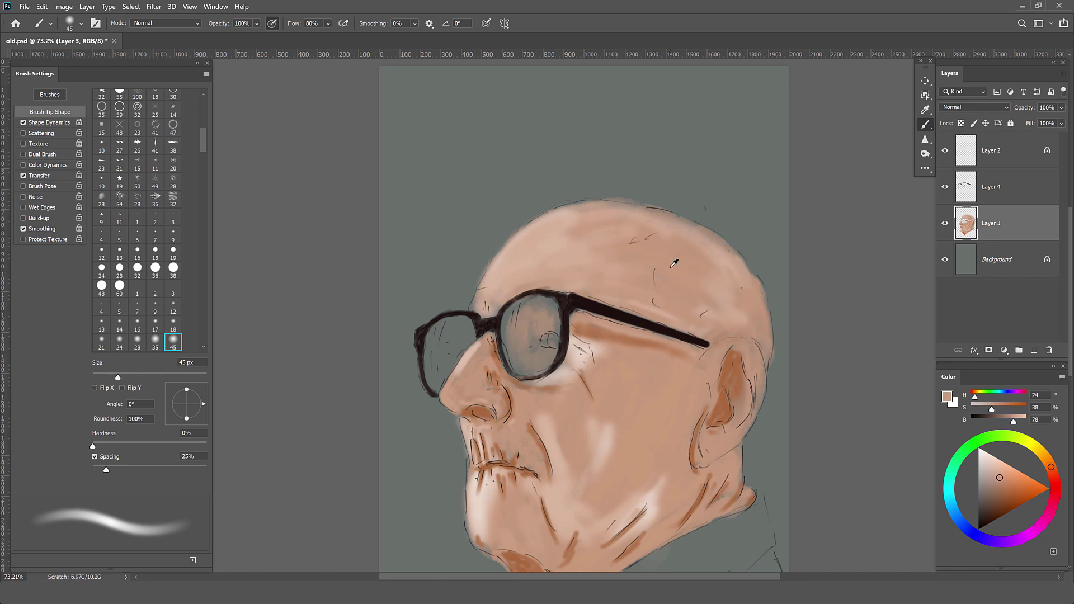
pyautogui.keyDown('alt'); pyautogui.click(490, 312); pyautogui.keyUp('alt')
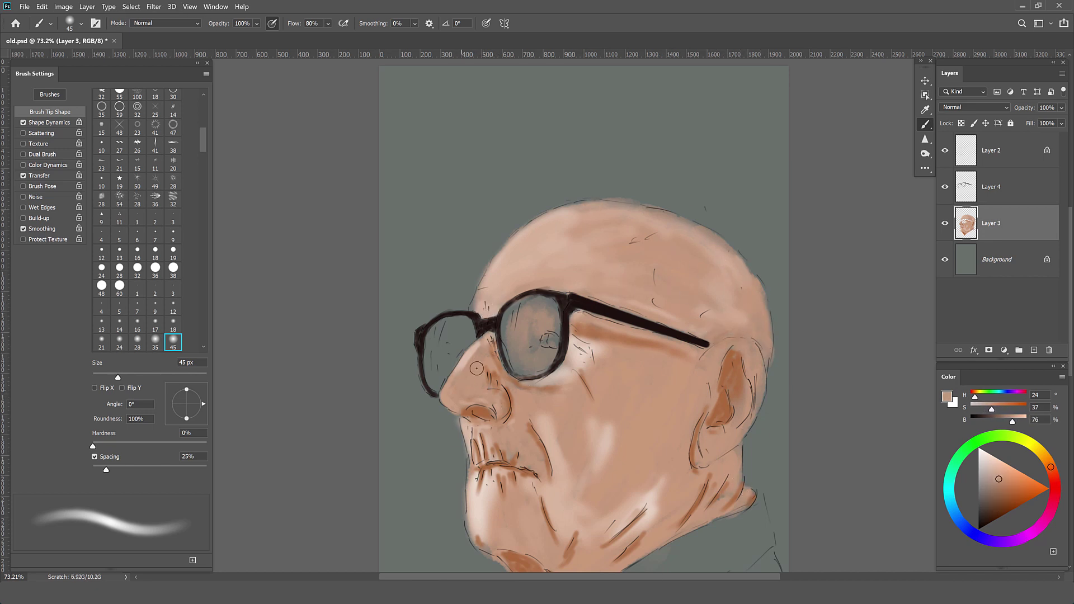
pyautogui.moveTo(601, 481); pyautogui.dragTo(581, 330)
pyautogui.keyDown('alt'); pyautogui.click(581, 330); pyautogui.keyUp('alt')
pyautogui.keyDown('alt'); pyautogui.click(534, 296); pyautogui.keyUp('alt')
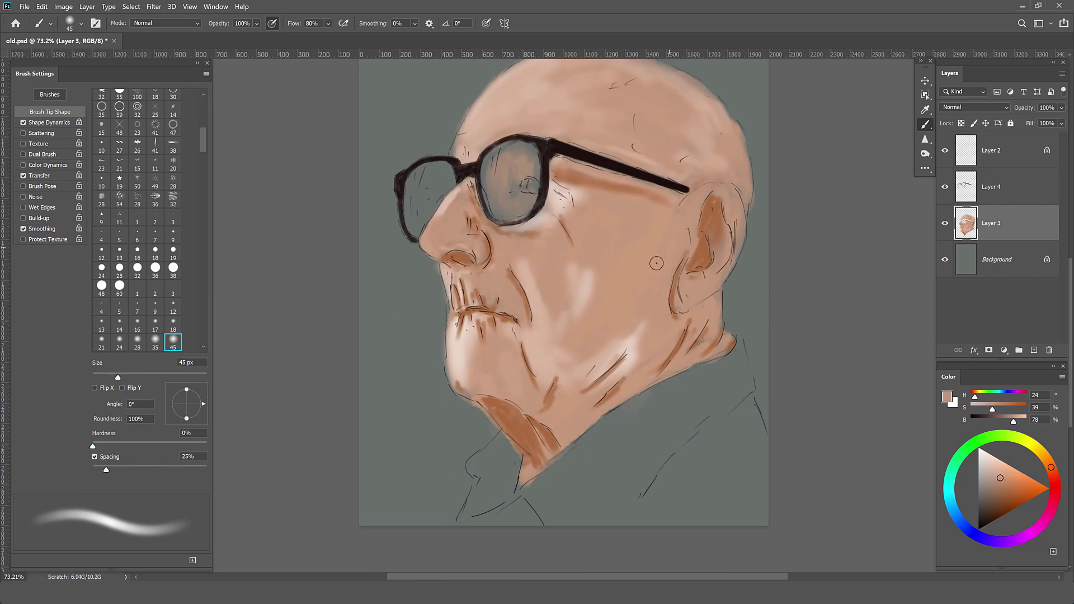
pyautogui.keyDown('alt'); pyautogui.click(690, 292); pyautogui.keyUp('alt')
pyautogui.scroll(-1, 646, 363)
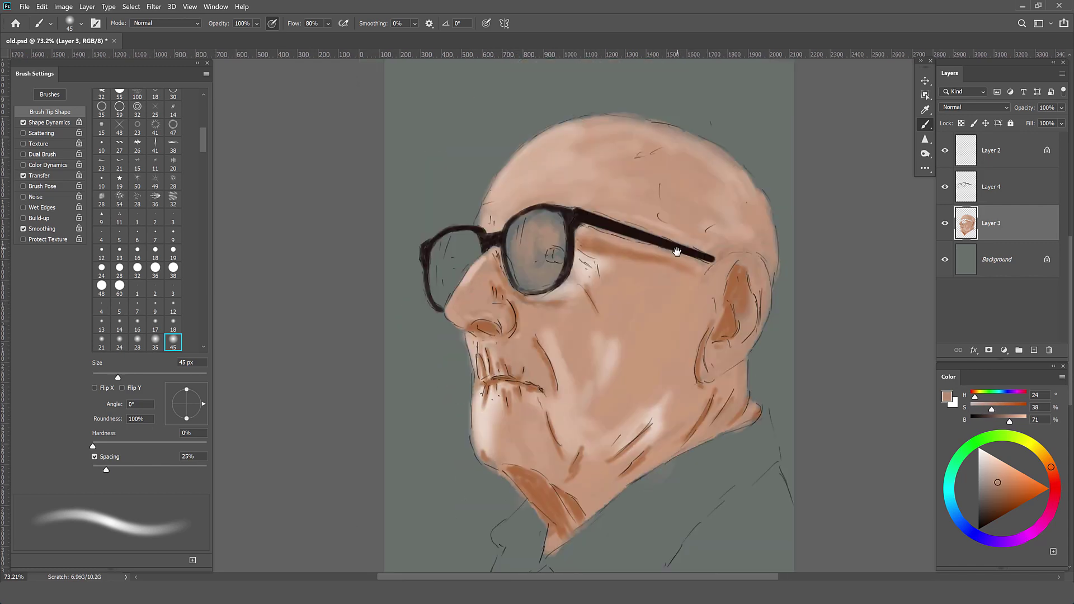
pyautogui.scroll(5, 700, 324)
# Step: Zoom in and start a curvature pen path along the left frame's top and inner edge
pyautogui.press('t')
pyautogui.press('p')
pyautogui.click(576, 247)
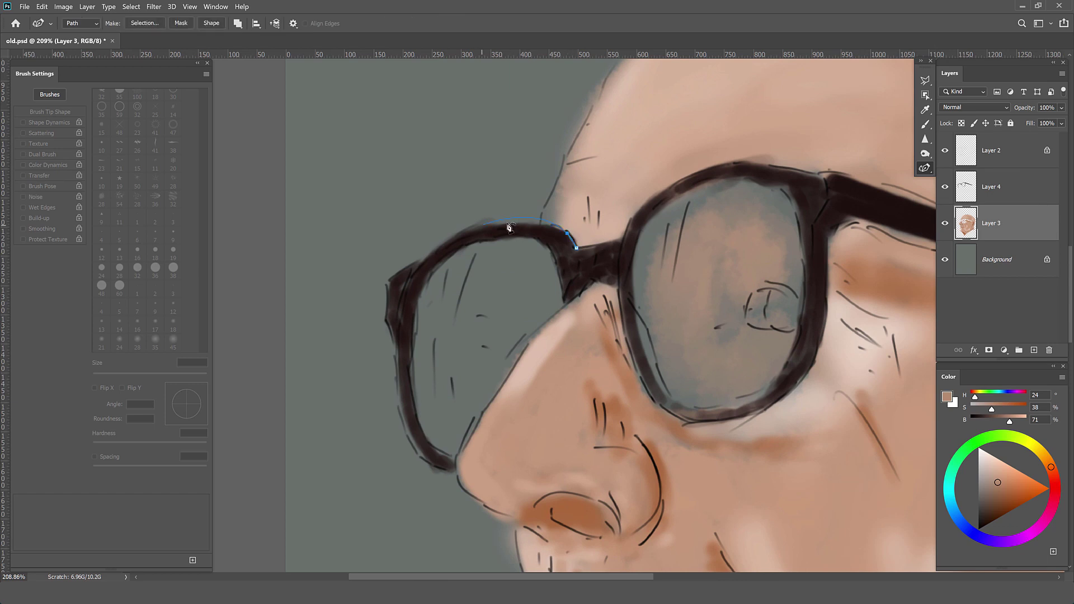
pyautogui.click(516, 224)
pyautogui.click(459, 233)
pyautogui.click(386, 280)
pyautogui.click(385, 323)
pyautogui.click(412, 395)
pyautogui.click(413, 328)
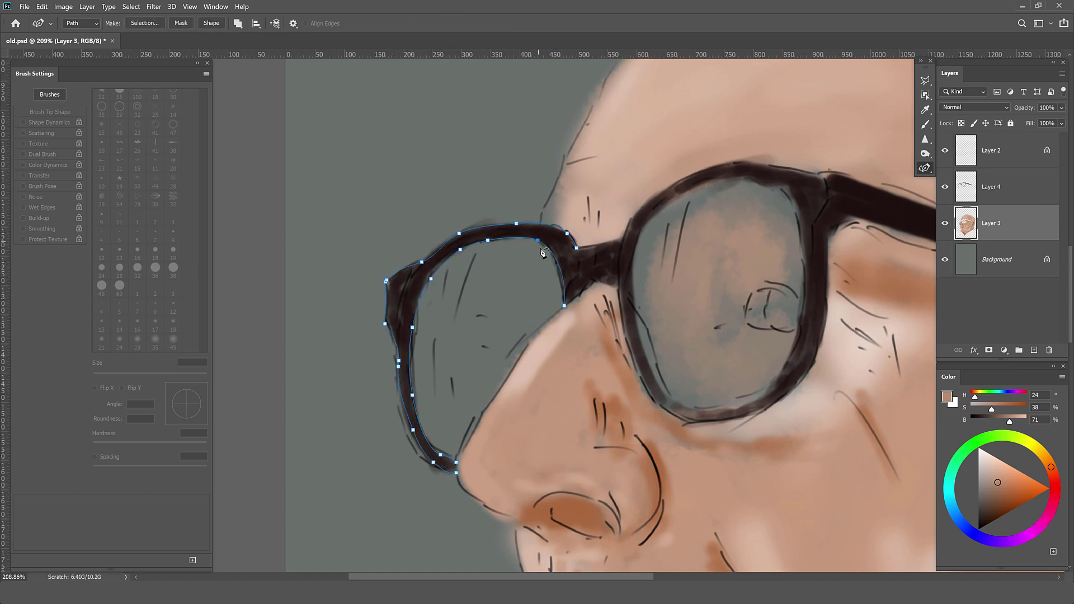
# Step: Continue the path up the right lens edge, along the glasses arm and over the right frame top
pyautogui.click(823, 337)
pyautogui.click(828, 242)
pyautogui.click(848, 217)
pyautogui.moveTo(854, 221); pyautogui.dragTo(512, 186)
pyautogui.click(896, 287)
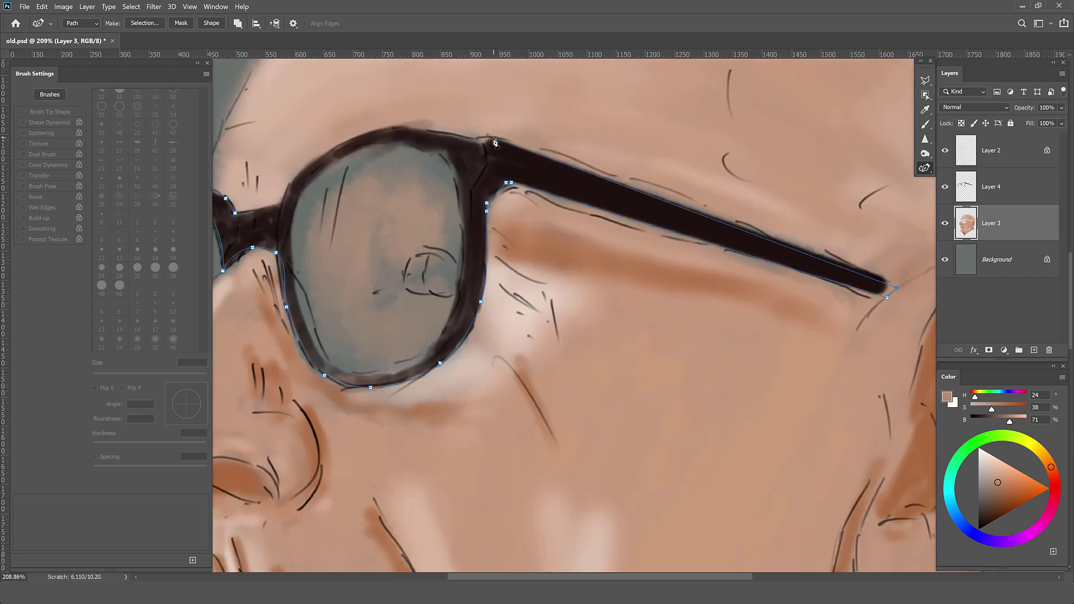
pyautogui.click(493, 137)
pyautogui.click(431, 130)
pyautogui.click(374, 131)
pyautogui.click(326, 153)
pyautogui.click(294, 180)
pyautogui.moveTo(545, 350); pyautogui.dragTo(792, 343)
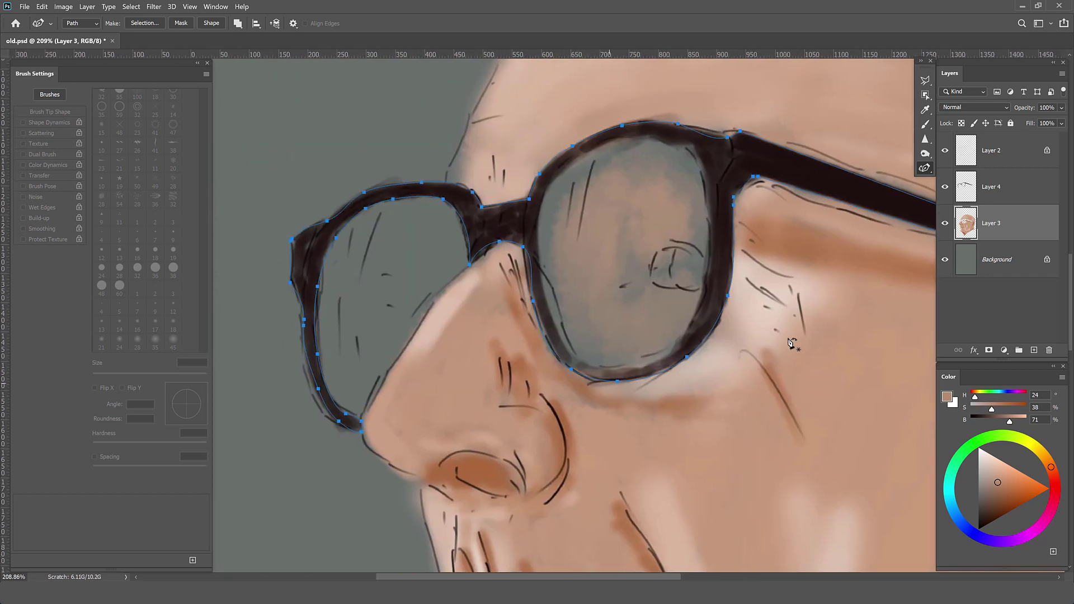
# Step: Reshape the lower-left frame path, remove a stray anchor and adjust a curve handle
pyautogui.moveTo(346, 415); pyautogui.dragTo(316, 392)
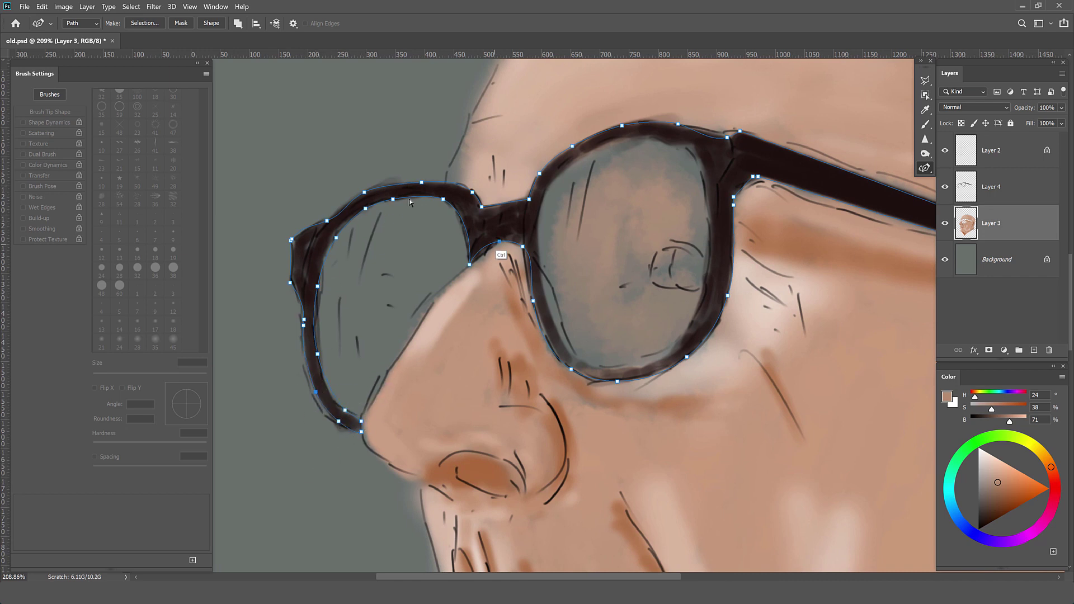
pyautogui.keyDown('ctrl'); pyautogui.click(327, 221); pyautogui.keyUp('ctrl')
pyautogui.keyDown('ctrl'); pyautogui.click(290, 242); pyautogui.keyUp('ctrl')
pyautogui.press('-')
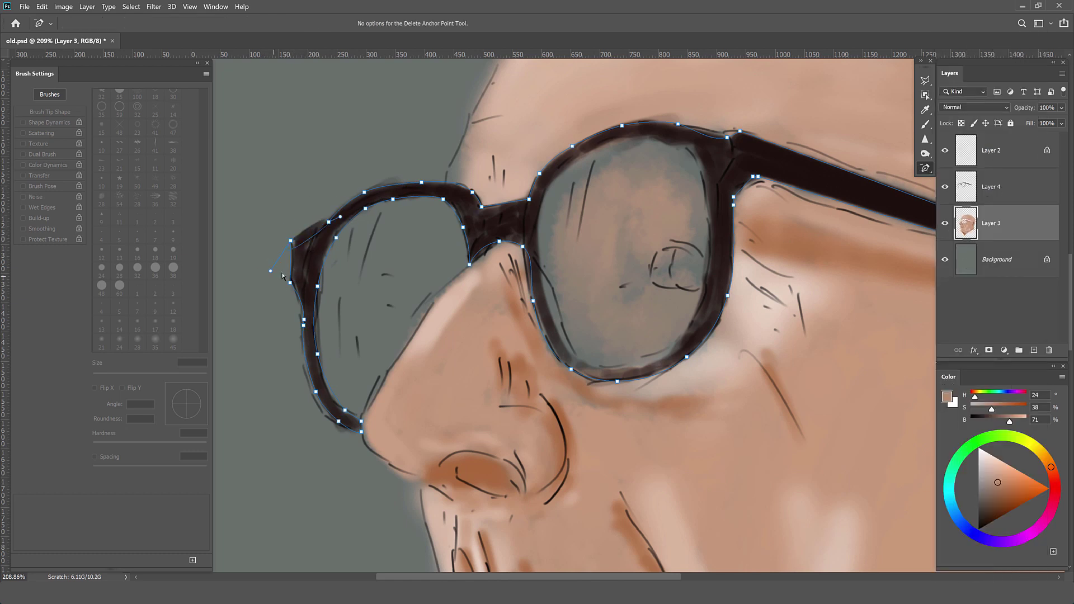
pyautogui.press('alt')
pyautogui.press('p')
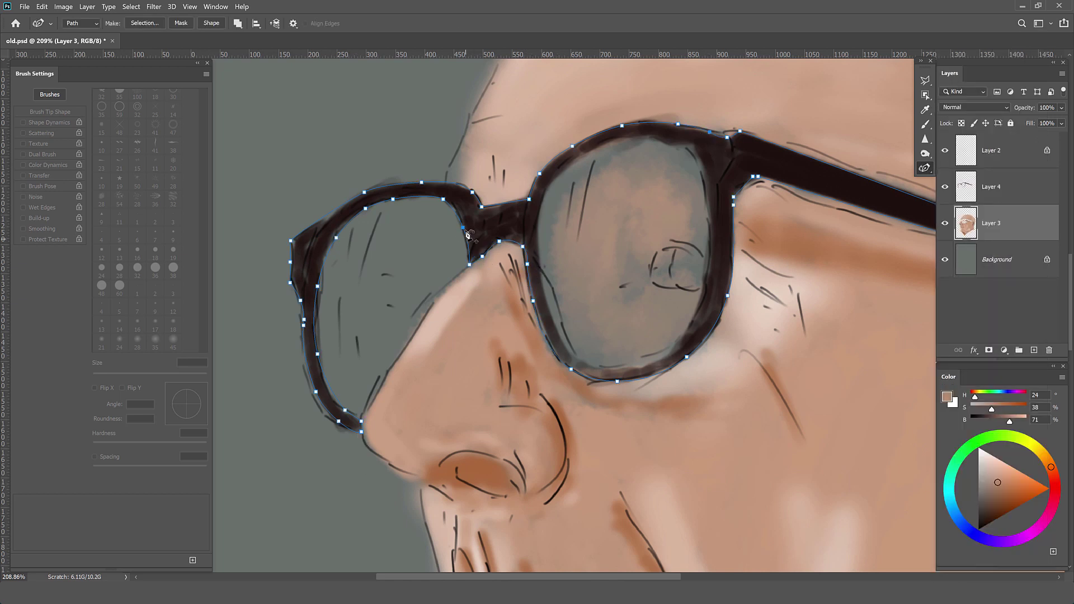
# Step: Convert the closed glasses outline path into a selection
pyautogui.rightClick(468, 235)
pyautogui.click(408, 358)
pyautogui.click(350, 96)
pyautogui.click(1001, 186)
# Step: On a new empty layer, brush a pale fill inside the left lens
pyautogui.scroll(-3, 730, 285)
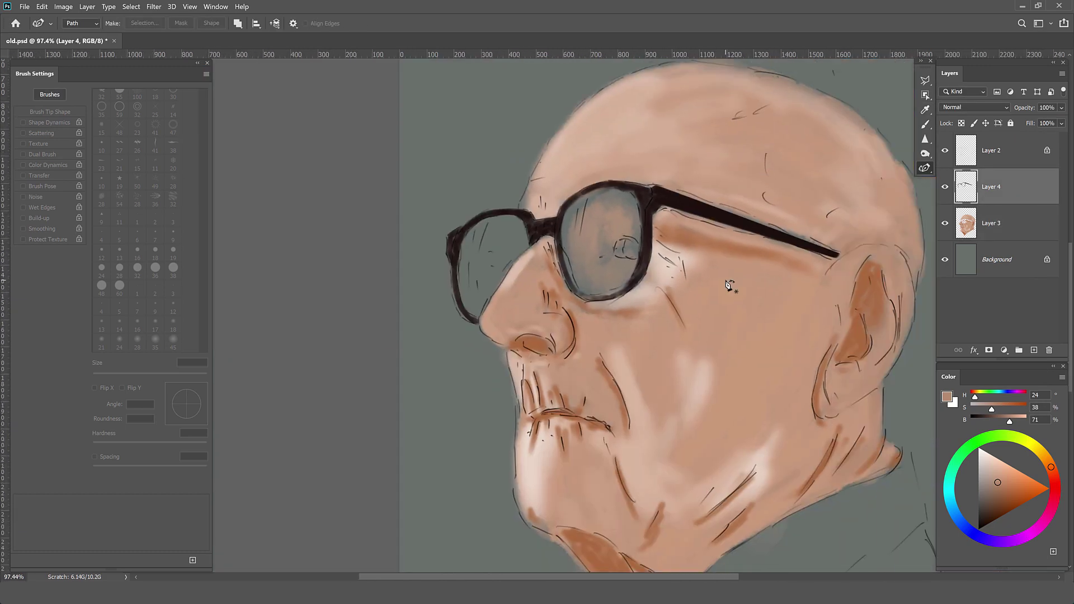
pyautogui.scroll(3, 506, 218)
pyautogui.hotkey('ctrl', 'shift', 'alt', 'n')
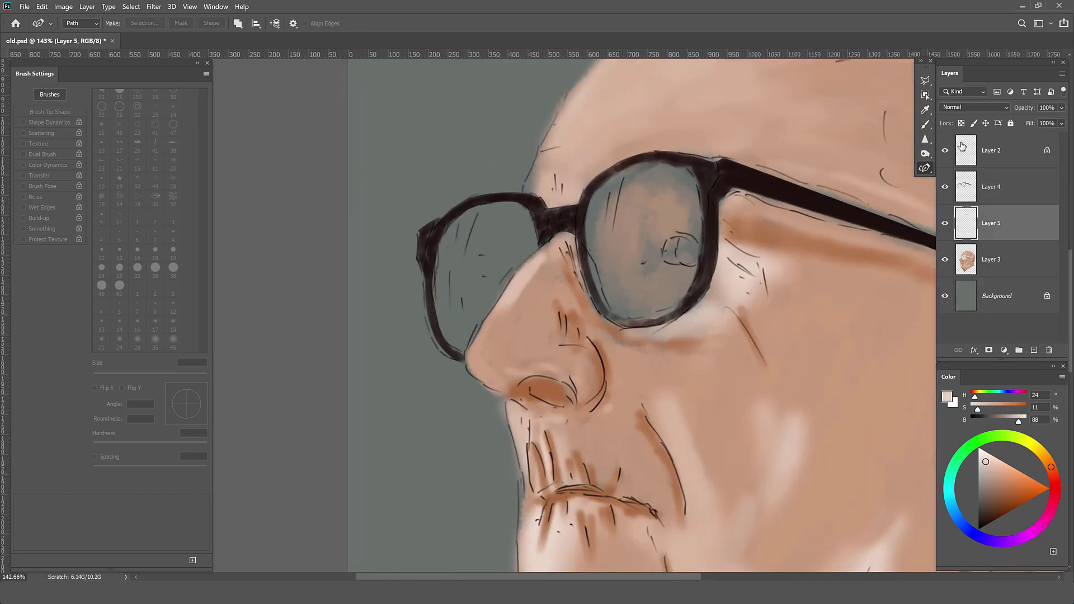
pyautogui.press('b')
pyautogui.moveTo(461, 239)
pyautogui.mouseDown()
pyautogui.moveTo(497, 257)
pyautogui.moveTo(506, 278)
pyautogui.moveTo(481, 235)
pyautogui.moveTo(470, 285)
pyautogui.moveTo(479, 221)
pyautogui.moveTo(511, 228)
pyautogui.moveTo(477, 216)
pyautogui.moveTo(465, 336)
pyautogui.moveTo(448, 249)
pyautogui.mouseUp()
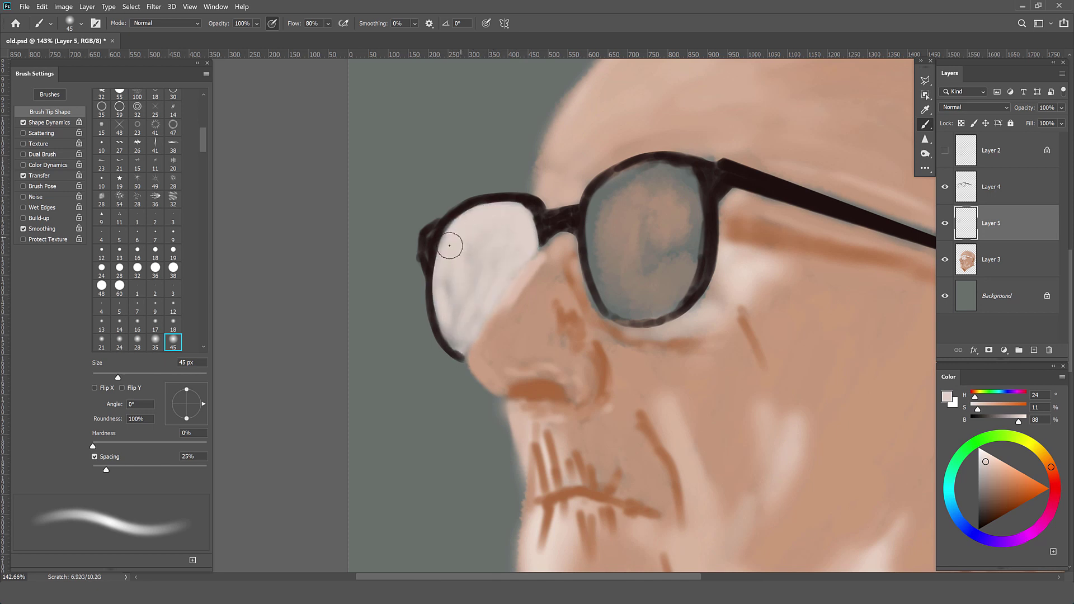
# Step: With a smaller, harder brush, paint thin grey-green streaks down the left lens
pyautogui.click(119, 168)
pyautogui.click(947, 397)
pyautogui.click(913, 185)
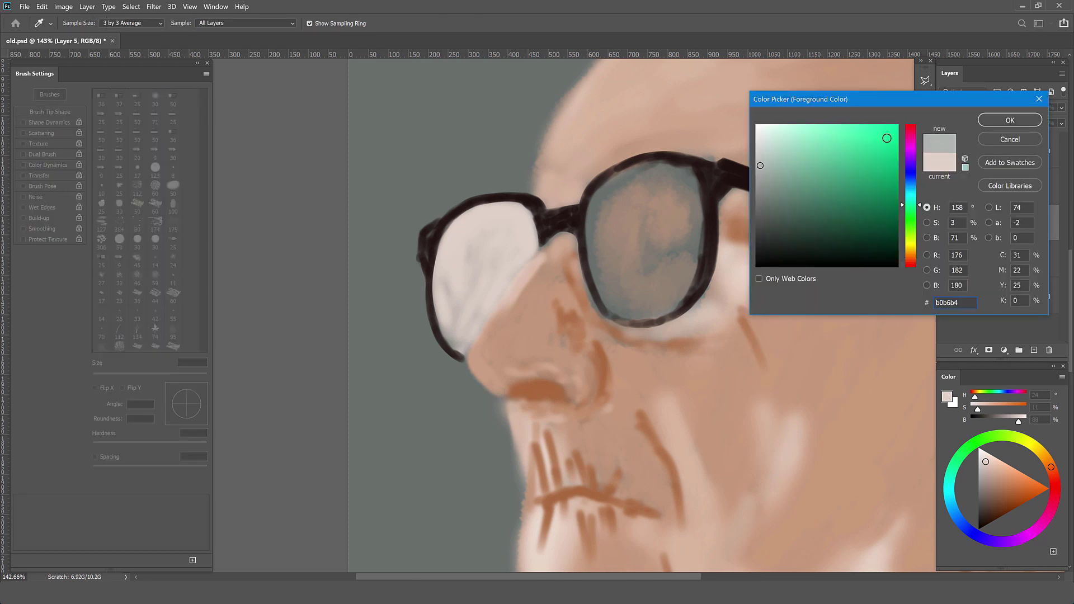
pyautogui.click(1013, 117)
pyautogui.moveTo(476, 213); pyautogui.dragTo(462, 327)
# Step: Add darker vertical reflection strokes and a thin horizontal line across the left lens
pyautogui.click(1002, 420)
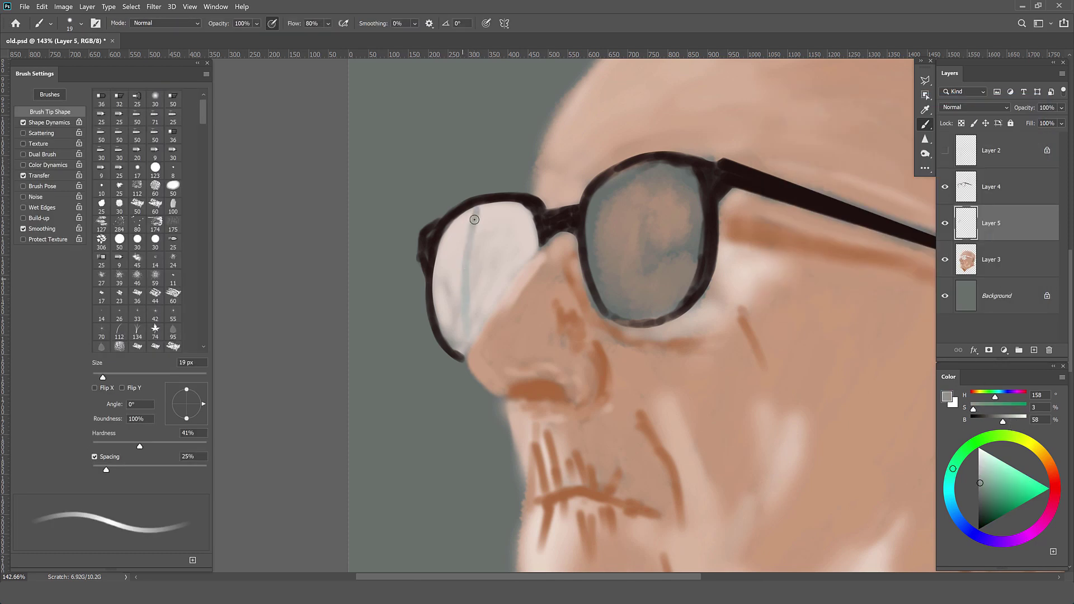
pyautogui.moveTo(479, 204); pyautogui.dragTo(465, 336)
pyautogui.moveTo(480, 285)
pyautogui.mouseDown()
pyautogui.moveTo(479, 332)
pyautogui.moveTo(454, 342)
pyautogui.mouseUp()
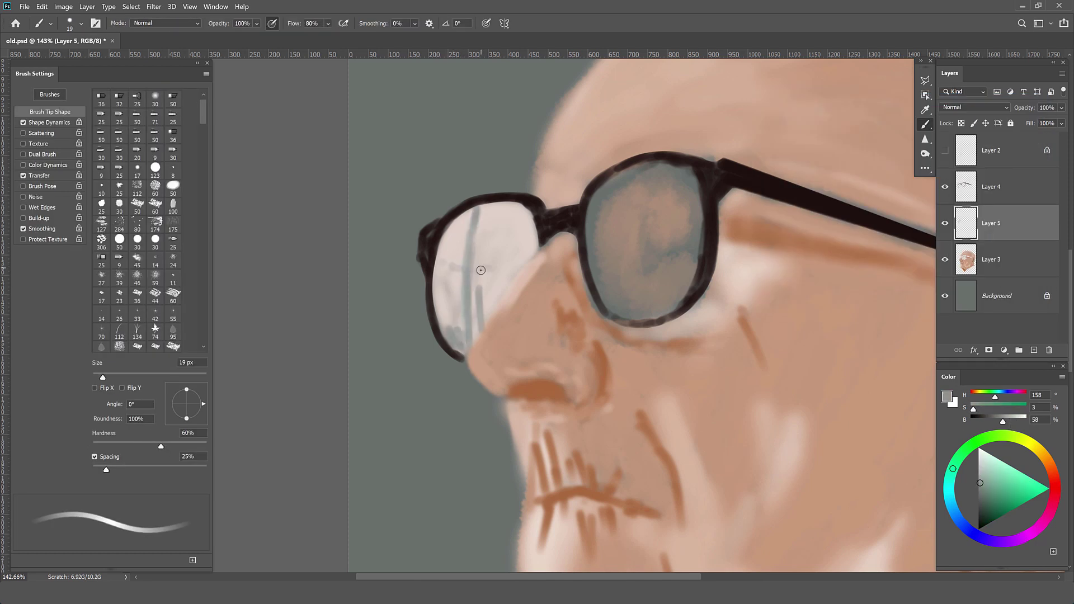
pyautogui.press('[')
pyautogui.moveTo(436, 263); pyautogui.dragTo(503, 272)
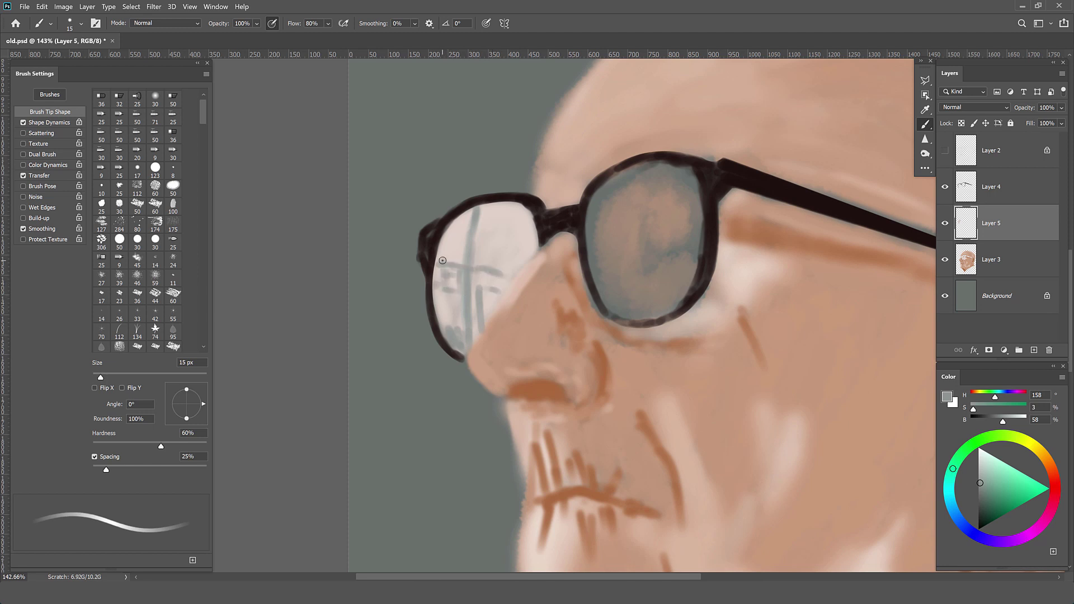
# Step: At lower flow with a softer brush, lighten the upper left lens and add a darker grey streak
pyautogui.press('.')
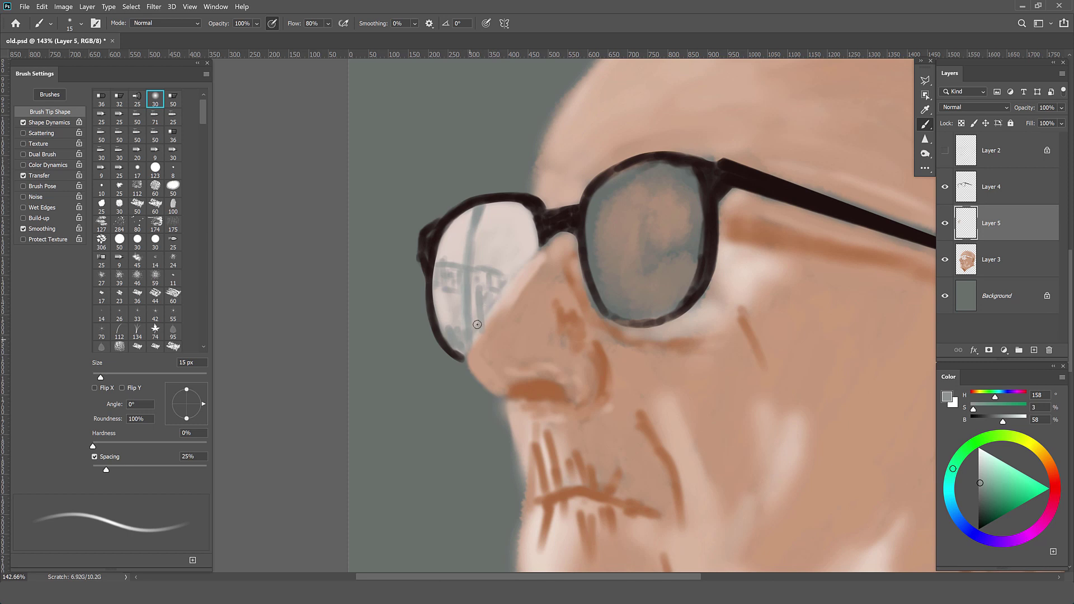
pyautogui.press(']')
pyautogui.press(']')
pyautogui.hotkey('shift', '6')
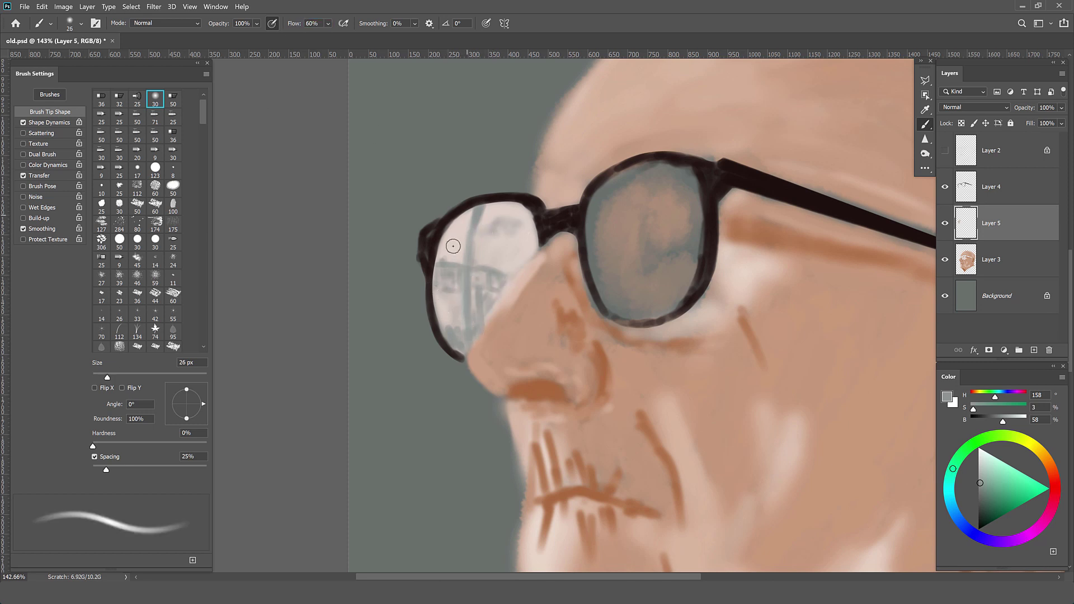
pyautogui.moveTo(453, 246)
pyautogui.mouseDown()
pyautogui.moveTo(448, 235)
pyautogui.moveTo(442, 252)
pyautogui.moveTo(465, 318)
pyautogui.mouseUp()
pyautogui.press('[')
pyautogui.moveTo(445, 261); pyautogui.dragTo(461, 278)
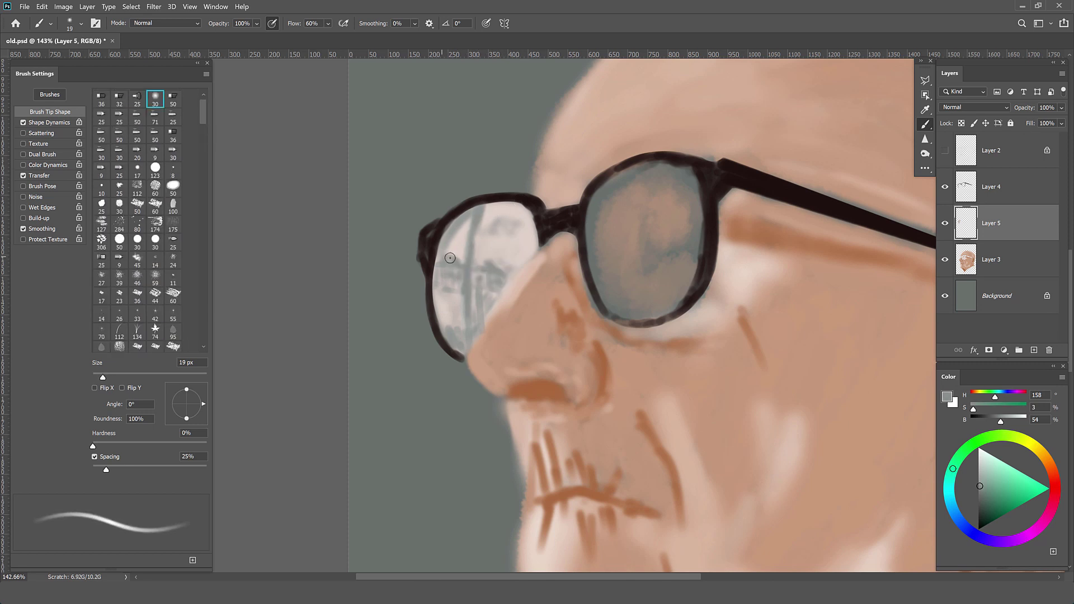
# Step: Harden the brush and paint bright near-white highlights on the left lens
pyautogui.click(137, 168)
pyautogui.moveTo(101, 377); pyautogui.dragTo(102, 380)
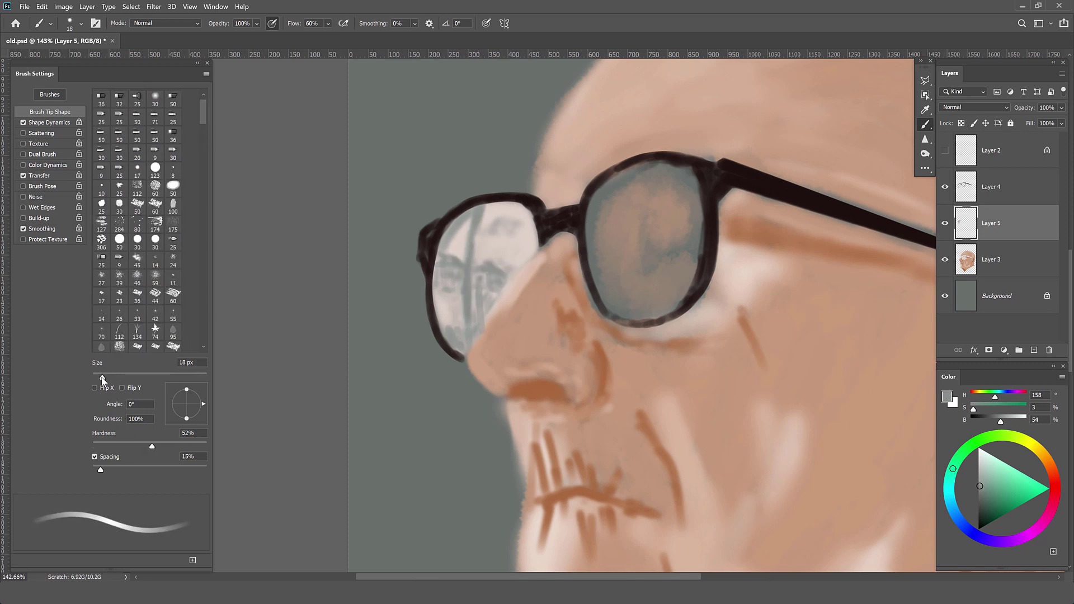
pyautogui.keyDown('alt'); pyautogui.click(460, 298); pyautogui.keyUp('alt')
pyautogui.keyDown('alt'); pyautogui.click(466, 261); pyautogui.keyUp('alt')
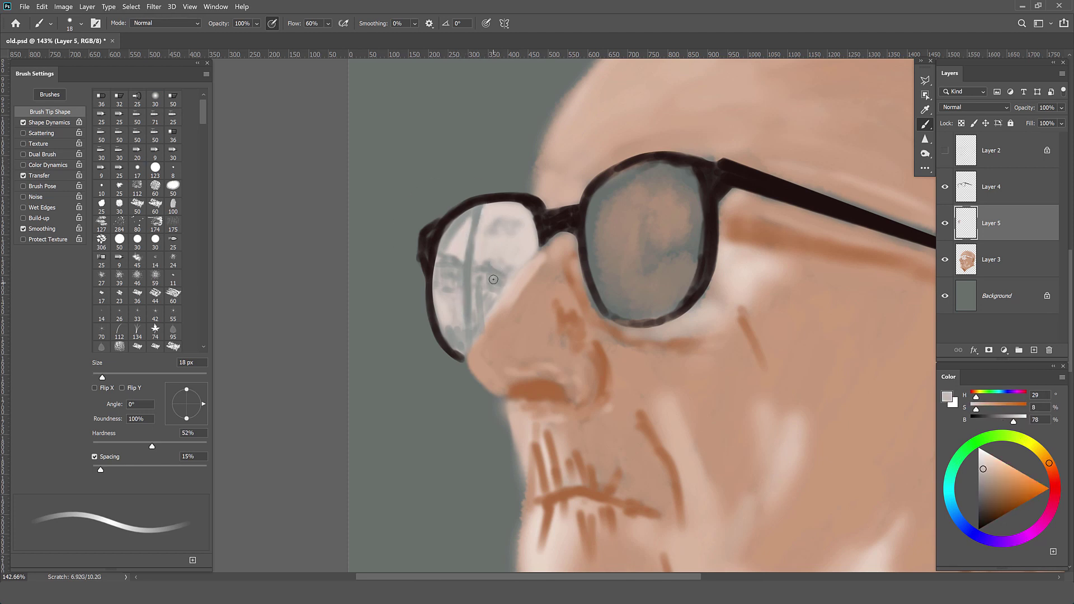
pyautogui.keyDown('alt'); pyautogui.click(510, 270); pyautogui.keyUp('alt')
pyautogui.moveTo(293, 28); pyautogui.dragTo(315, 29)
pyautogui.moveTo(442, 294); pyautogui.dragTo(450, 330)
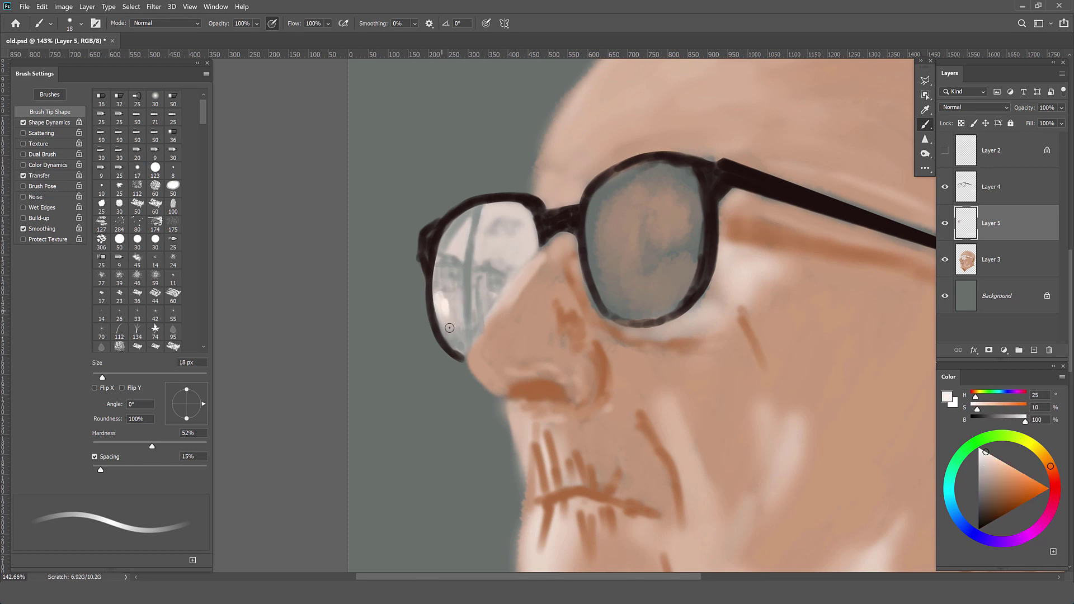
pyautogui.moveTo(496, 223)
pyautogui.mouseDown()
pyautogui.moveTo(531, 245)
pyautogui.moveTo(514, 270)
pyautogui.moveTo(523, 208)
pyautogui.moveTo(447, 252)
pyautogui.moveTo(459, 314)
pyautogui.mouseUp()
# Step: Brighten the lower-left of the lens softly, then paint a dark grey vertical streak
pyautogui.press('.')
pyautogui.moveTo(481, 257); pyautogui.dragTo(475, 319)
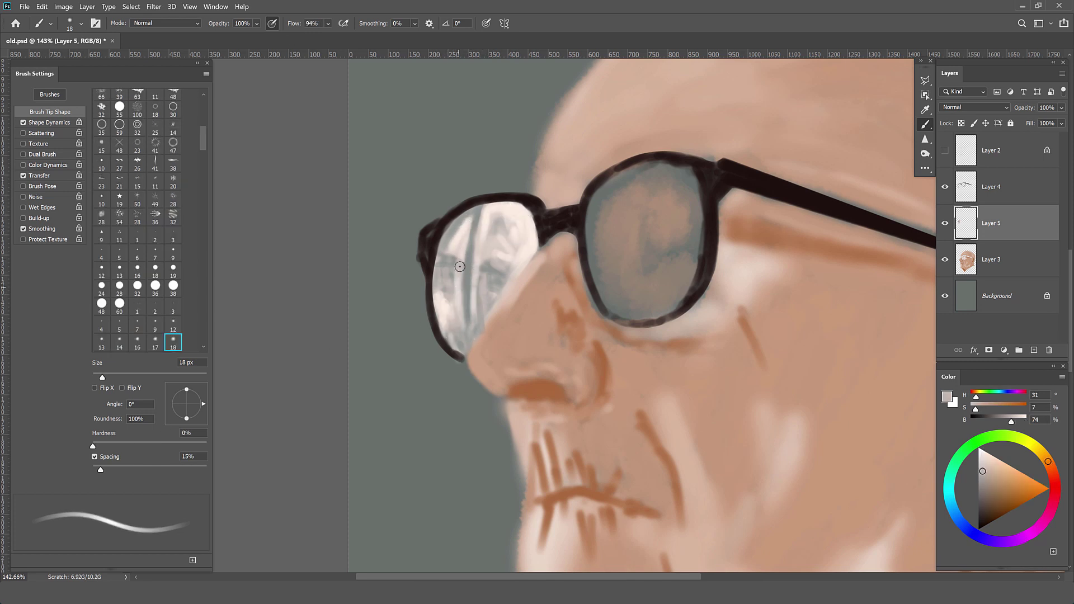
pyautogui.keyDown('alt'); pyautogui.click(473, 305); pyautogui.keyUp('alt')
pyautogui.click(946, 397)
pyautogui.press('Return')
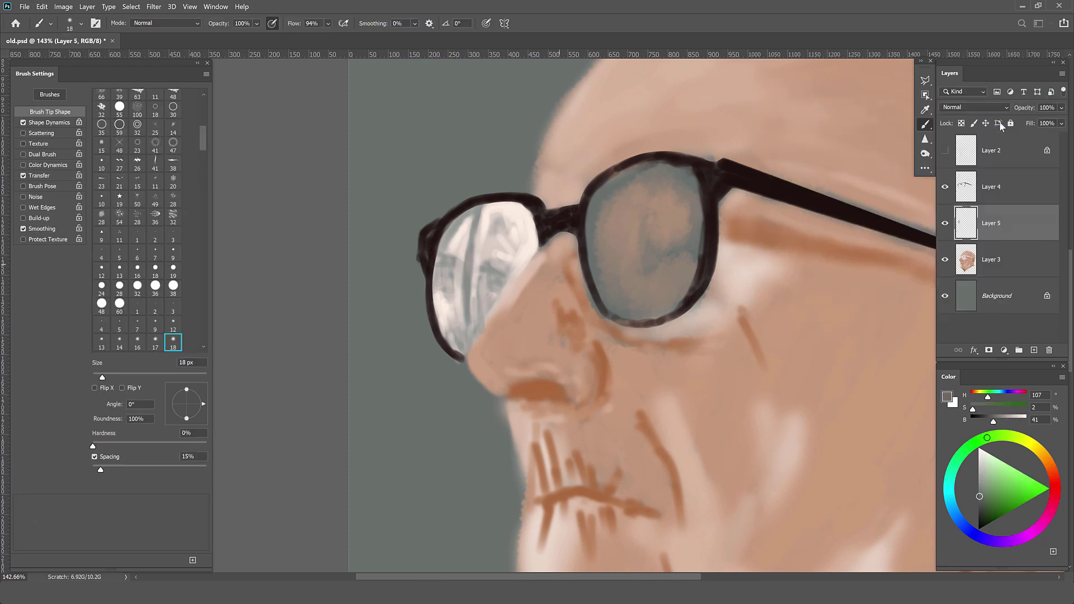
pyautogui.moveTo(468, 249); pyautogui.dragTo(467, 297)
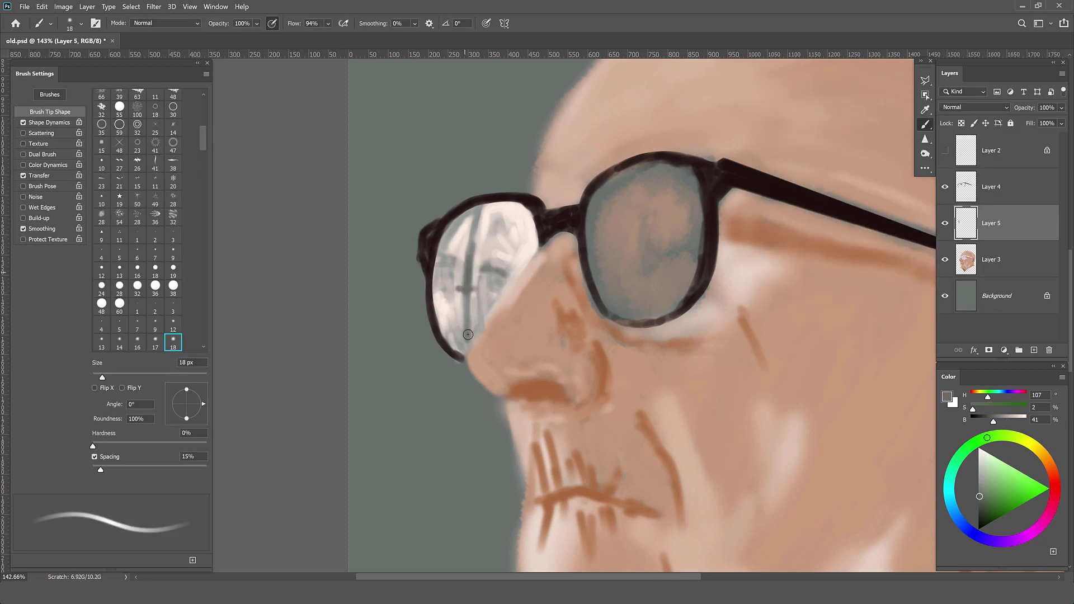
# Step: With a smaller, harder brush, strengthen the dark line on the upper lens
pyautogui.press('.')
pyautogui.press('[')
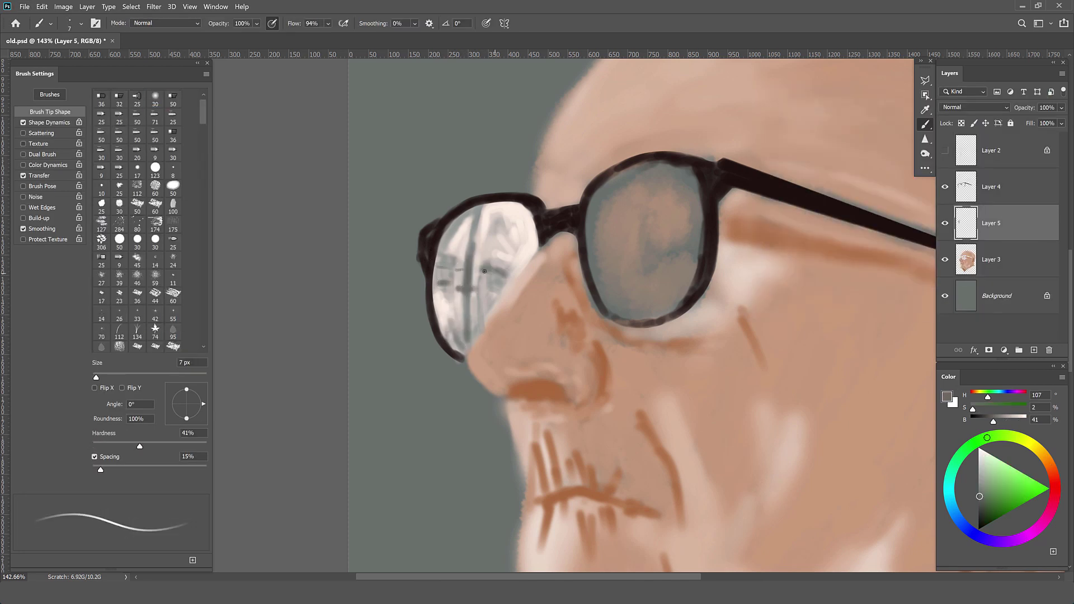
pyautogui.press('[')
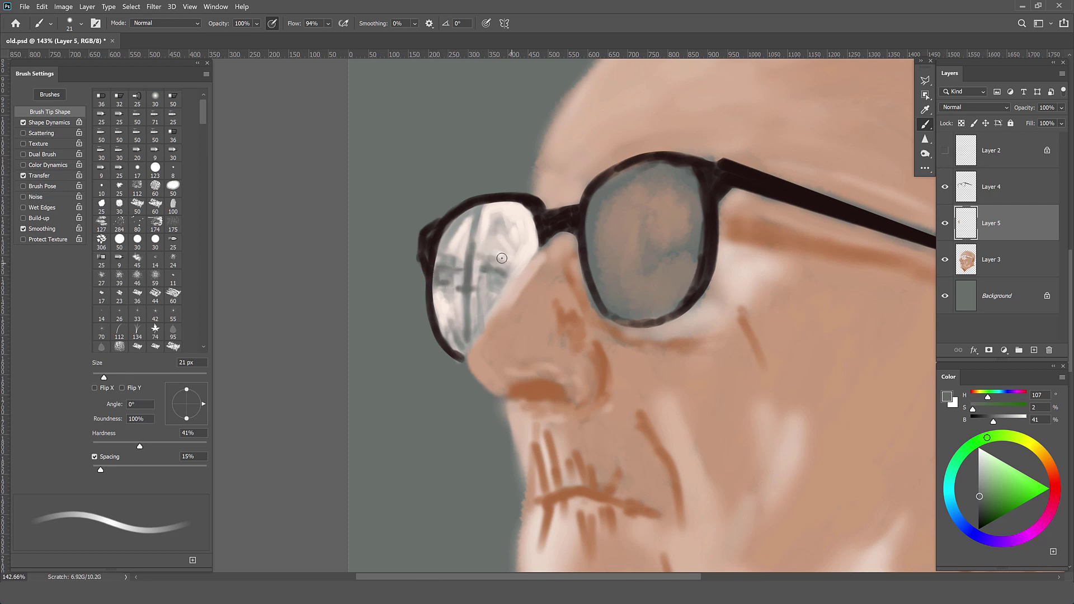
pyautogui.moveTo(483, 215); pyautogui.dragTo(479, 225)
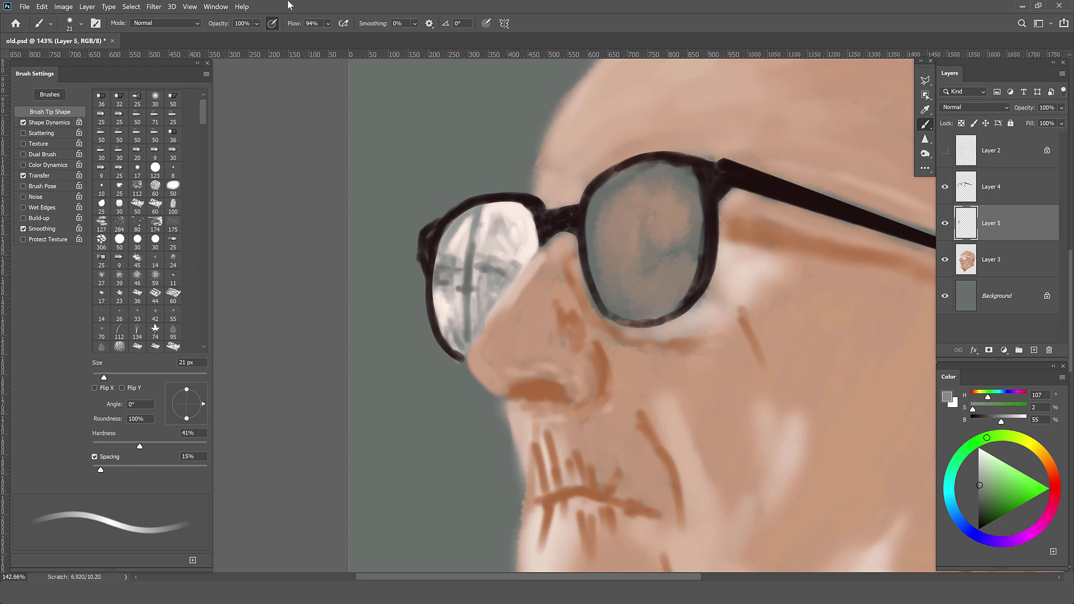
# Step: At 34% flow with a larger brush, paint near-white skin-tone highlights across the left lens
pyautogui.hotkey('shift', '3')
pyautogui.hotkey('shift', '4')
pyautogui.keyDown('alt'); pyautogui.click(500, 232); pyautogui.keyUp('alt')
pyautogui.press(']')
pyautogui.press(']')
pyautogui.press(']')
pyautogui.moveTo(507, 268); pyautogui.dragTo(446, 268)
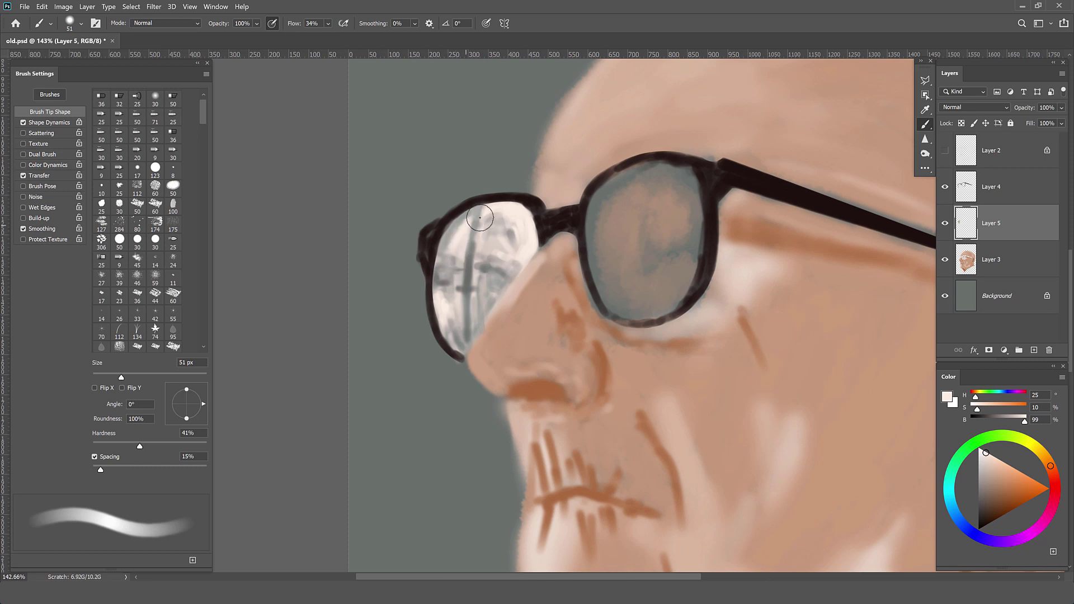
pyautogui.moveTo(480, 219); pyautogui.dragTo(486, 215)
pyautogui.moveTo(465, 285)
pyautogui.mouseDown()
pyautogui.moveTo(501, 289)
pyautogui.moveTo(504, 220)
pyautogui.moveTo(468, 252)
pyautogui.mouseUp()
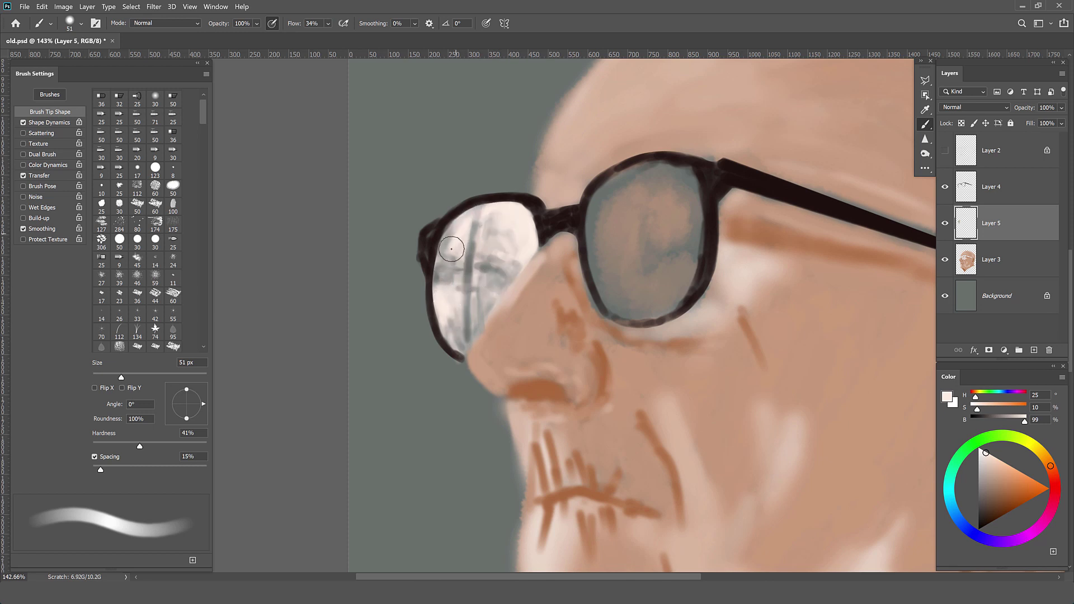
# Step: Shrink the brush to 18 px, add a little more highlight, and sample a mid grey
pyautogui.moveTo(121, 377); pyautogui.dragTo(103, 377)
pyautogui.keyDown('alt'); pyautogui.click(482, 267); pyautogui.keyUp('alt')
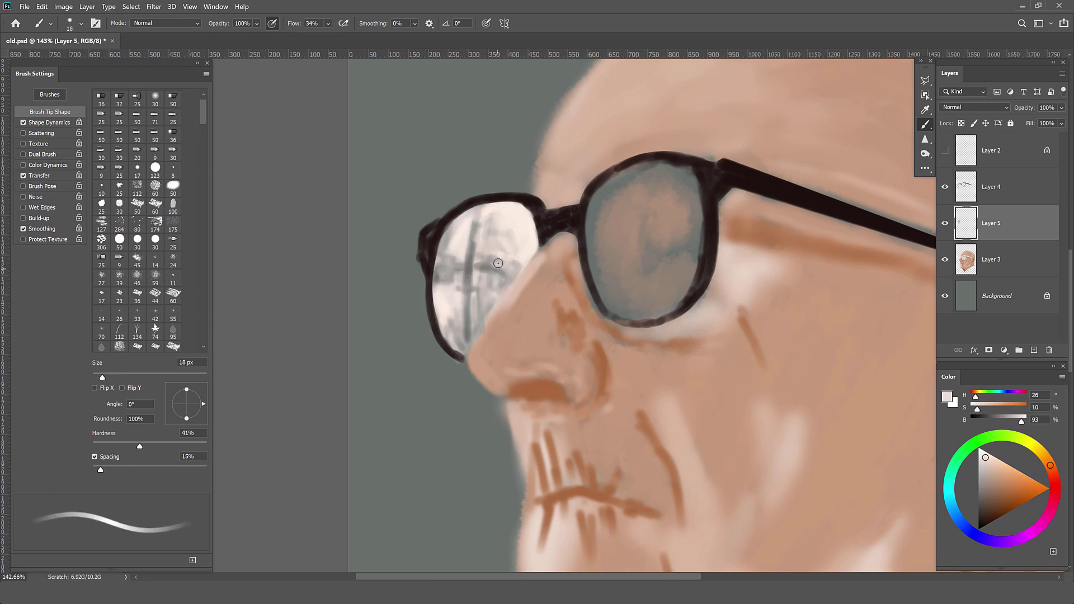
pyautogui.moveTo(480, 260); pyautogui.dragTo(470, 226)
pyautogui.keyDown('alt'); pyautogui.click(456, 283); pyautogui.keyUp('alt')
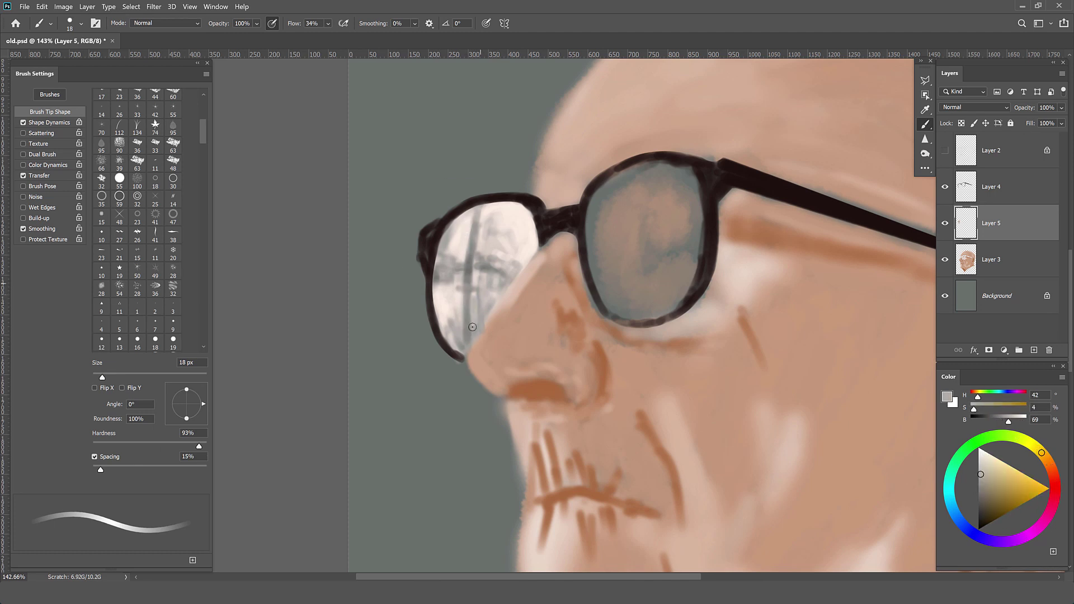
pyautogui.keyDown('alt'); pyautogui.click(628, 230); pyautogui.keyUp('alt')
pyautogui.keyDown('alt'); pyautogui.scroll(-2, 631, 229); pyautogui.keyUp('alt')
pyautogui.keyDown('alt'); pyautogui.scroll(-1, 631, 230); pyautogui.keyUp('alt')
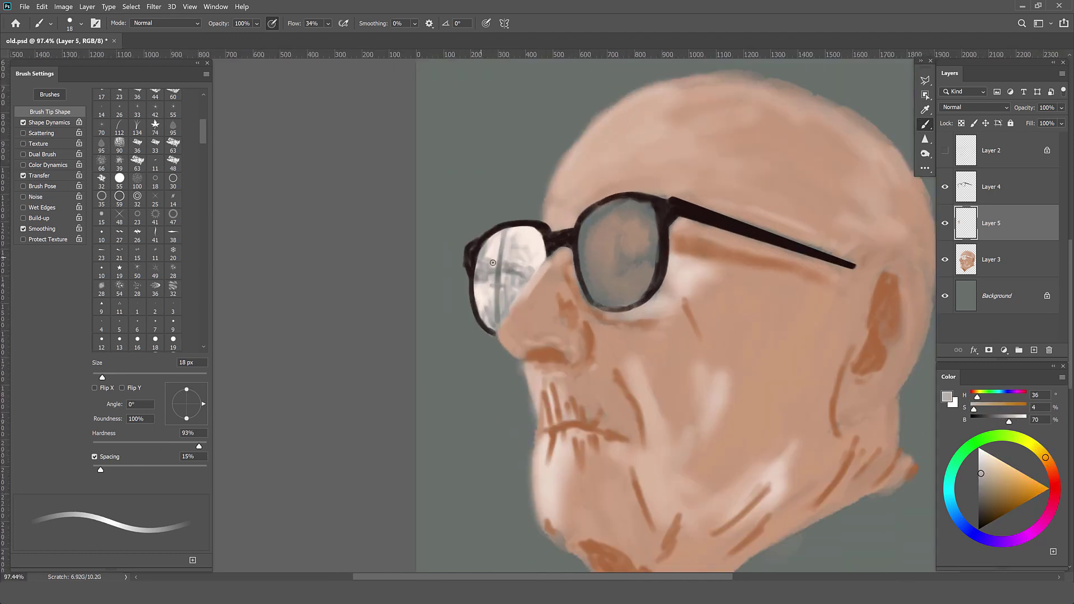
# Step: Sample greys from the lens and paint grey horizontal streaks on the left lens
pyautogui.keyDown('alt'); pyautogui.click(503, 280); pyautogui.keyUp('alt')
pyautogui.moveTo(481, 269); pyautogui.dragTo(509, 282)
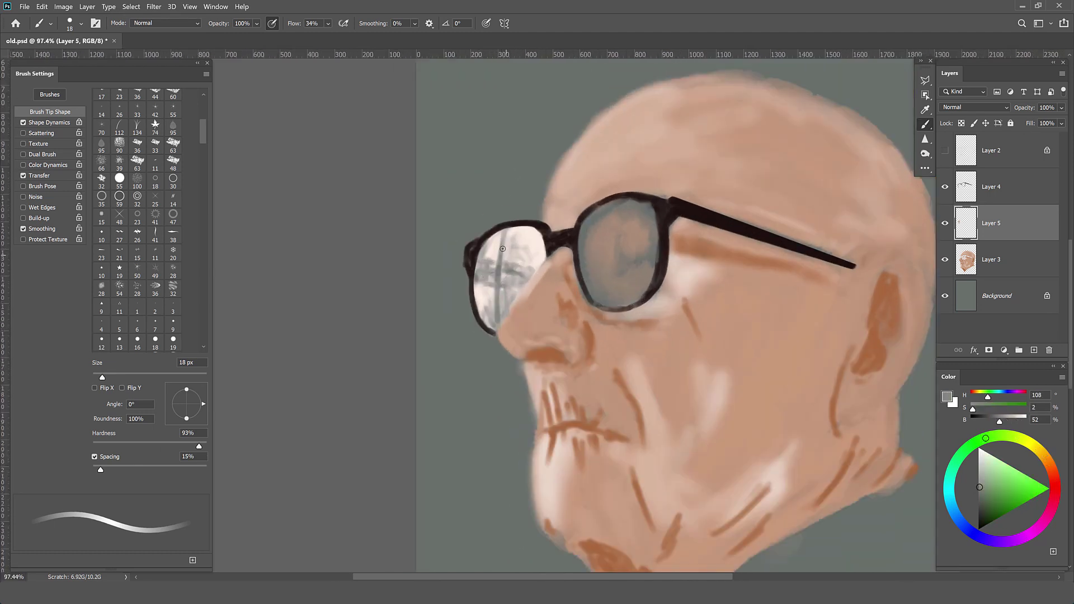
pyautogui.keyDown('alt'); pyautogui.click(519, 271); pyautogui.keyUp('alt')
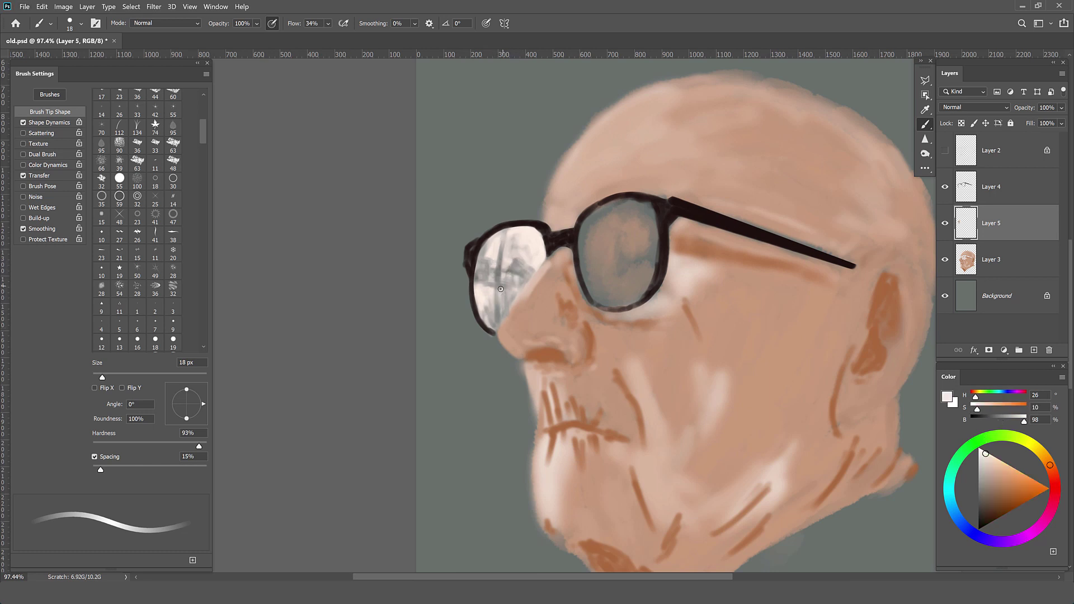
pyautogui.keyDown('alt'); pyautogui.click(498, 315); pyautogui.keyUp('alt')
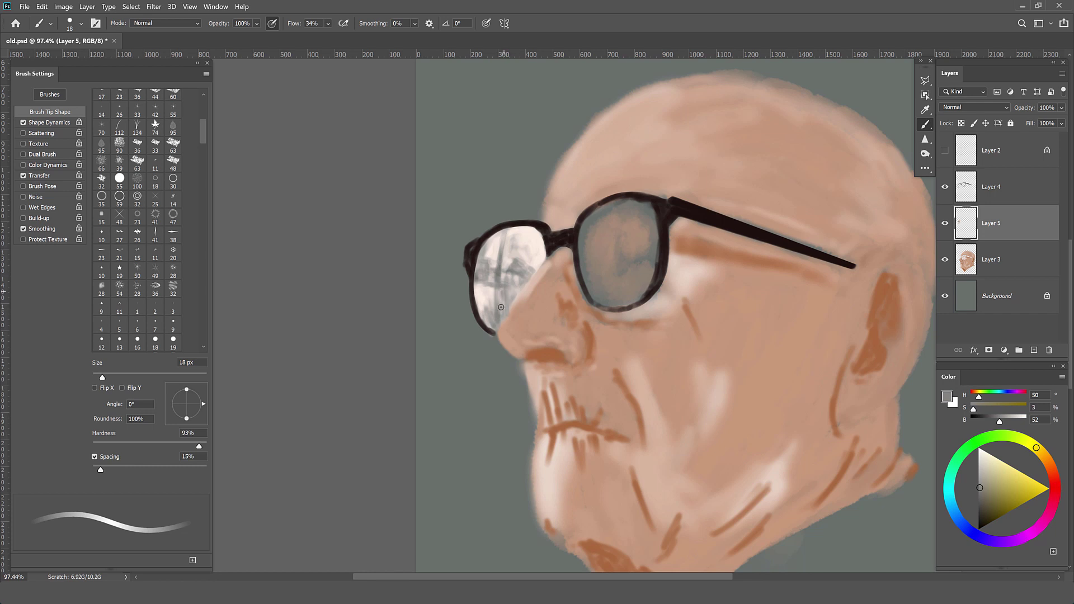
pyautogui.keyDown('alt'); pyautogui.click(497, 282); pyautogui.keyUp('alt')
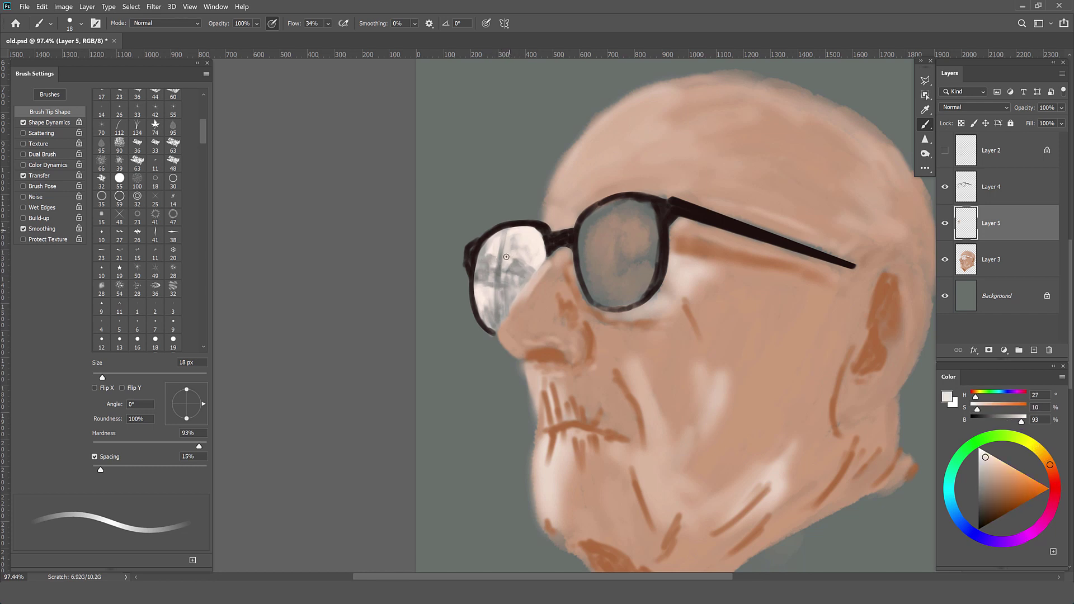
pyautogui.keyDown('alt'); pyautogui.click(497, 306); pyautogui.keyUp('alt')
pyautogui.keyDown('alt'); pyautogui.click(488, 303); pyautogui.keyUp('alt')
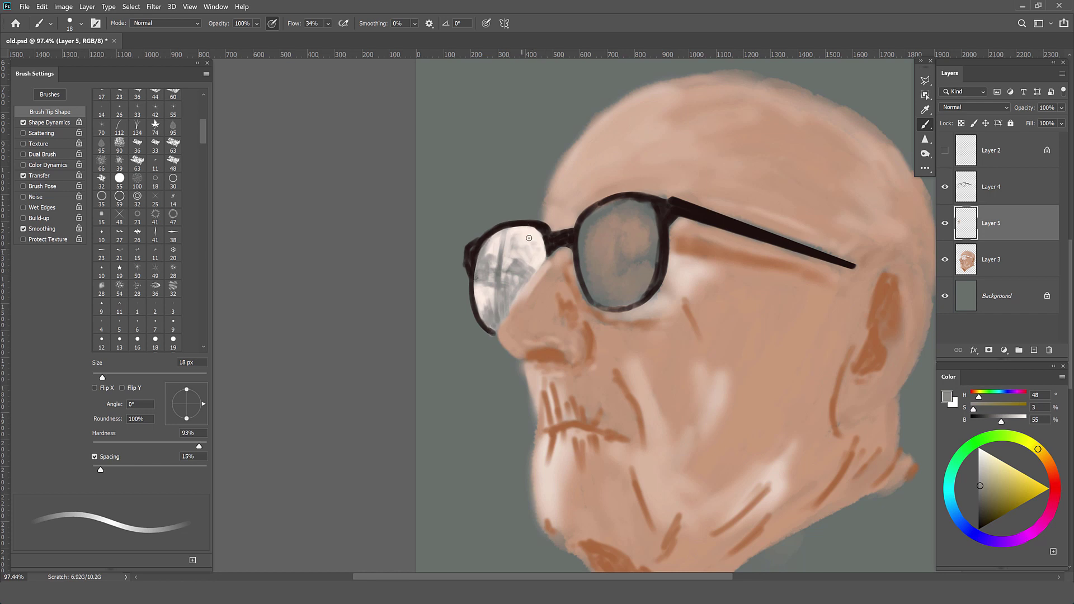
# Step: Paint the right lens pure white with the soft 30 px round brush
pyautogui.moveTo(1002, 420); pyautogui.dragTo(1025, 421)
pyautogui.click(155, 100)
pyautogui.moveTo(631, 223)
pyautogui.mouseDown()
pyautogui.moveTo(593, 252)
pyautogui.moveTo(637, 266)
pyautogui.moveTo(615, 213)
pyautogui.moveTo(585, 249)
pyautogui.mouseUp()
# Step: Cover the right lens with soft white, then move Layer 3 above Layer 5
pyautogui.moveTo(626, 291); pyautogui.dragTo(623, 247)
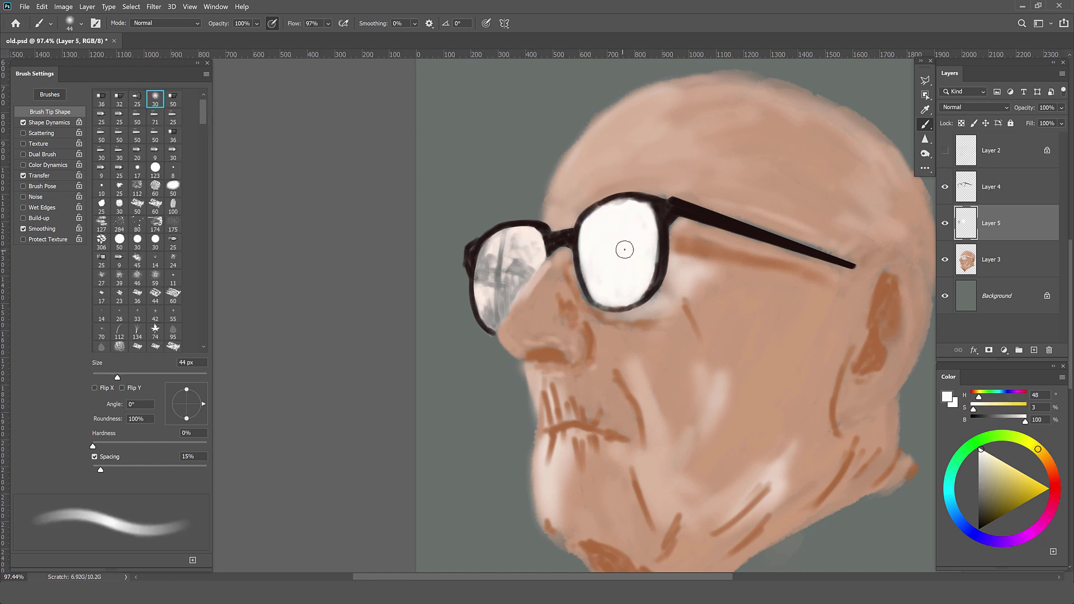
pyautogui.scroll(5, 507, 297)
pyautogui.keyDown('alt'); pyautogui.click(496, 313); pyautogui.keyUp('alt')
pyautogui.keyDown('ctrl'); pyautogui.click(496, 313); pyautogui.keyUp('ctrl')
pyautogui.scroll(-10, 146, 224)
pyautogui.click(137, 342)
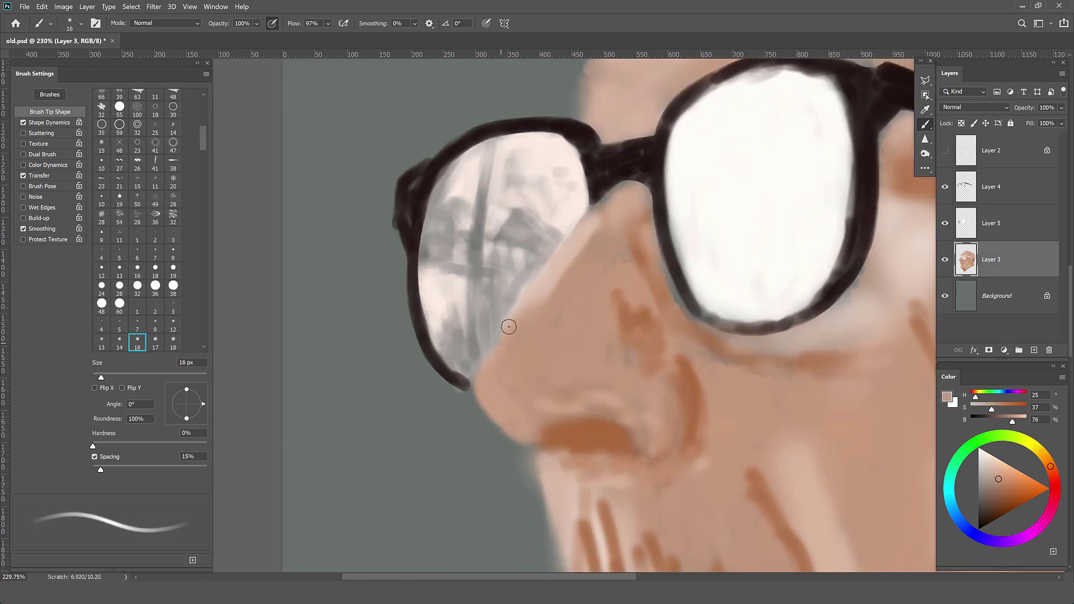
pyautogui.moveTo(953, 259); pyautogui.dragTo(985, 205)
# Step: On Layer 4, darken the glasses bridge and left frame edges near-black with a harder brush
pyautogui.click(990, 186)
pyautogui.scroll(10, 145, 224)
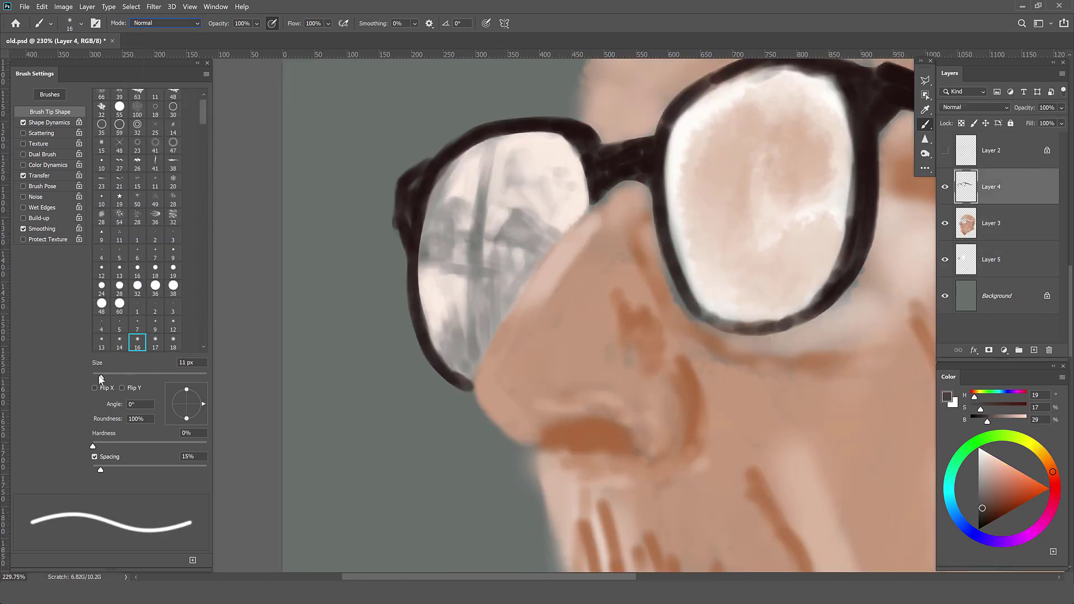
pyautogui.click(137, 310)
pyautogui.keyDown('alt'); pyautogui.click(586, 161); pyautogui.keyUp('alt')
pyautogui.moveTo(586, 161); pyautogui.dragTo(591, 207)
pyautogui.moveTo(442, 165); pyautogui.dragTo(434, 356)
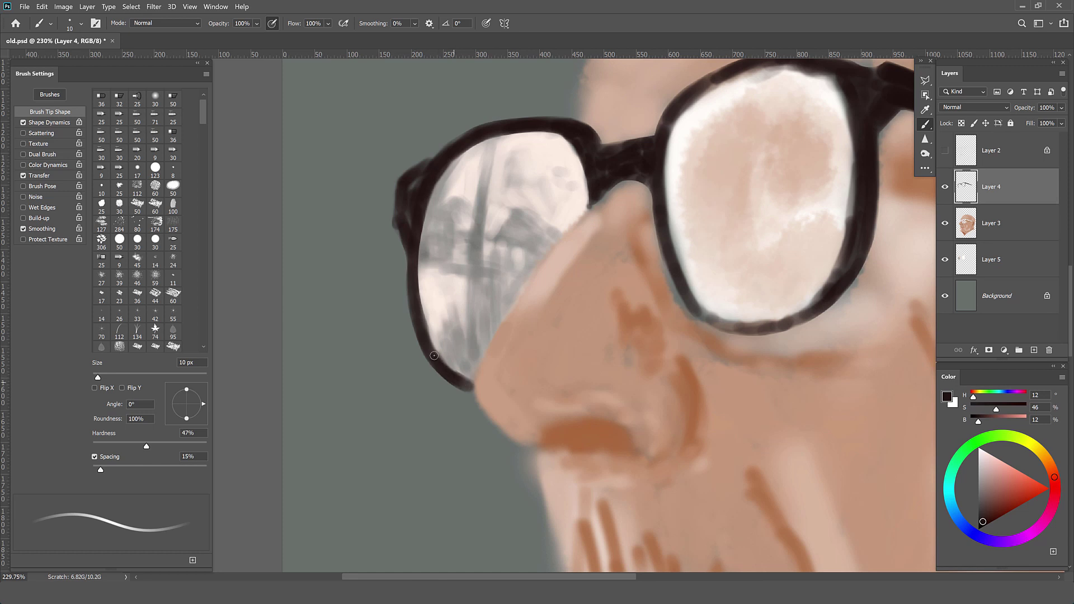
pyautogui.moveTo(415, 303); pyautogui.dragTo(464, 386)
# Step: Paint the right lens white on Layer 6 using brush preset 21
pyautogui.moveTo(598, 249)
pyautogui.mouseDown()
pyautogui.moveTo(571, 283)
pyautogui.moveTo(591, 346)
pyautogui.moveTo(565, 352)
pyautogui.moveTo(532, 271)
pyautogui.mouseUp()
pyautogui.hotkey('ctrl', '0')
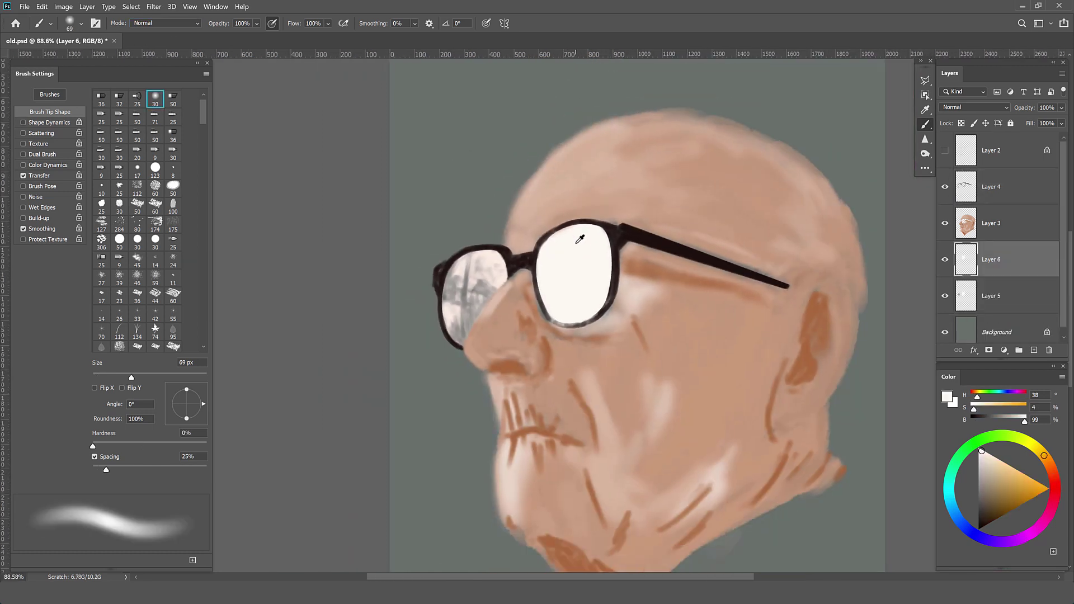
pyautogui.click(101, 342)
pyautogui.moveTo(100, 376); pyautogui.dragTo(105, 379)
# Step: On a new Layer 7, paint grey reflection strokes on the right lens at 48 and 21 px
pyautogui.click(1033, 349)
pyautogui.moveTo(93, 446); pyautogui.dragTo(144, 446)
pyautogui.moveTo(552, 233)
pyautogui.mouseDown()
pyautogui.moveTo(550, 312)
pyautogui.moveTo(597, 285)
pyautogui.mouseUp()
pyautogui.moveTo(549, 316); pyautogui.dragTo(582, 230)
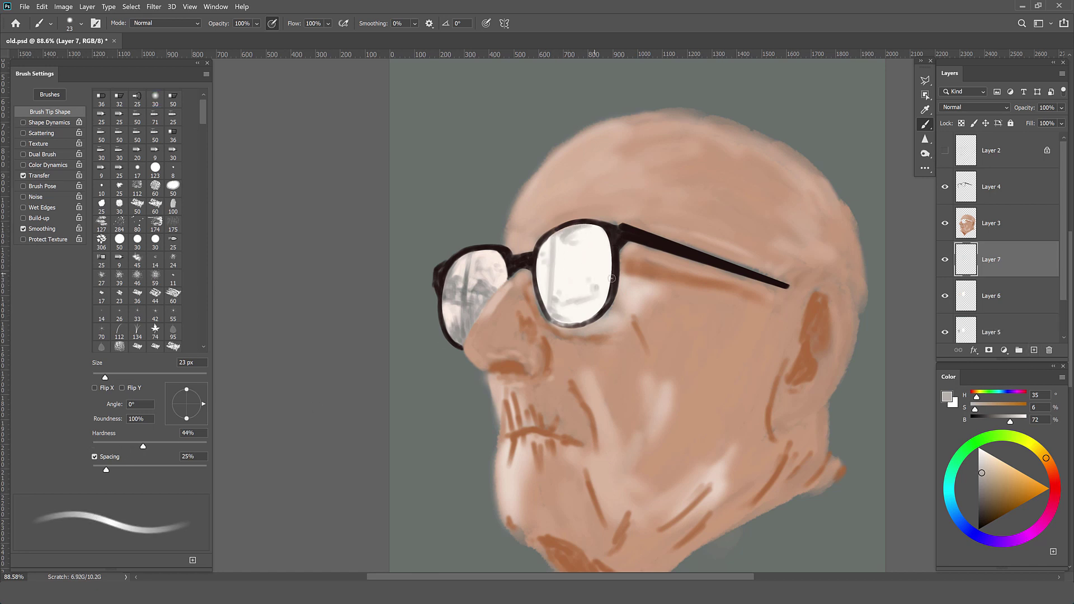
pyautogui.press(']')
pyautogui.press(']')
pyautogui.press(']')
pyautogui.moveTo(602, 269)
pyautogui.mouseDown()
pyautogui.moveTo(544, 276)
pyautogui.moveTo(551, 310)
pyautogui.mouseUp()
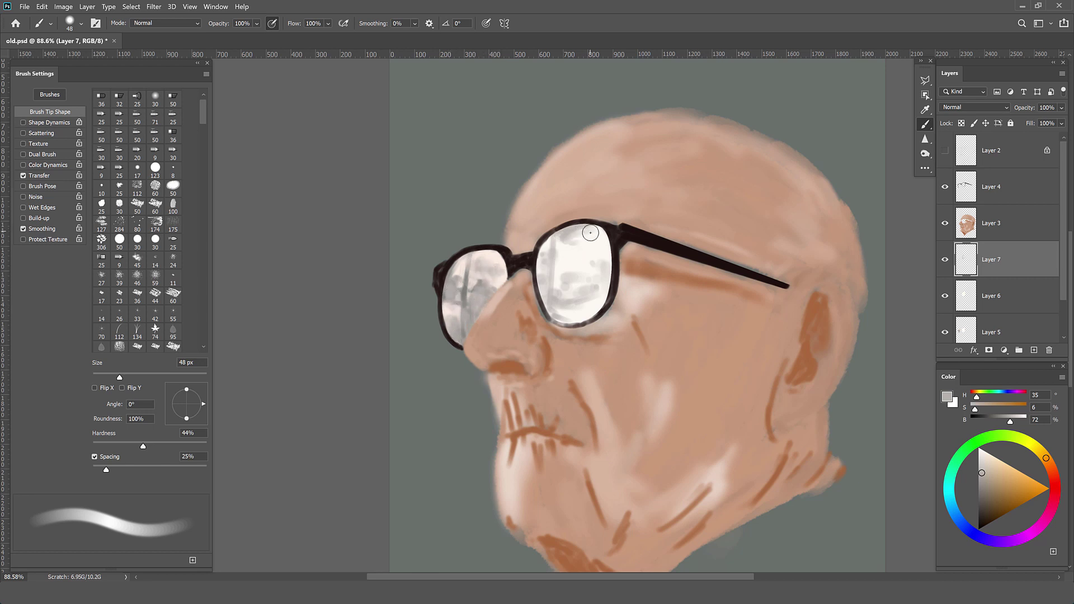
pyautogui.press('[')
pyautogui.press('[')
pyautogui.press('[')
pyautogui.moveTo(550, 310); pyautogui.dragTo(549, 278)
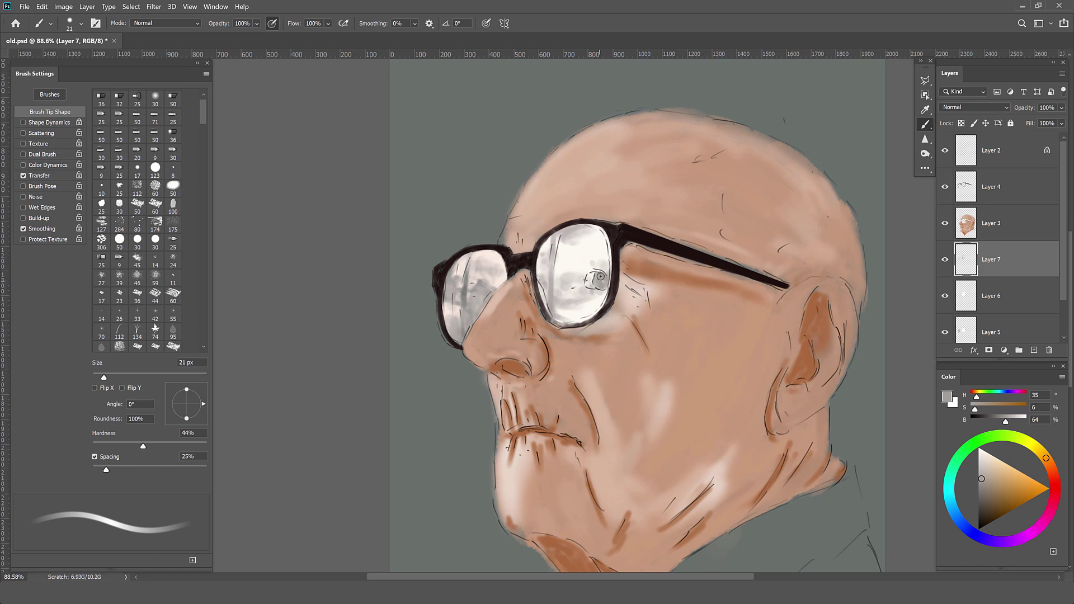
# Step: Paint a grey-brown iris with near-black pupil in the right lens at 13 px, then hide Layer 2
pyautogui.moveTo(587, 279); pyautogui.dragTo(594, 262)
pyautogui.keyDown('alt'); pyautogui.click(595, 303); pyautogui.keyUp('alt')
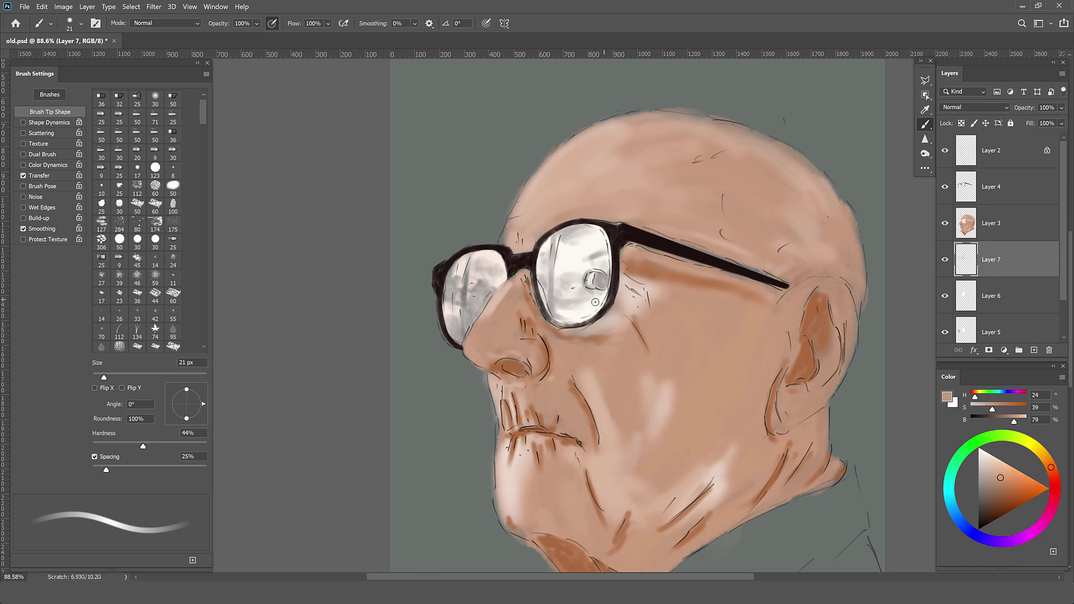
pyautogui.keyDown('alt'); pyautogui.click(603, 287); pyautogui.keyUp('alt')
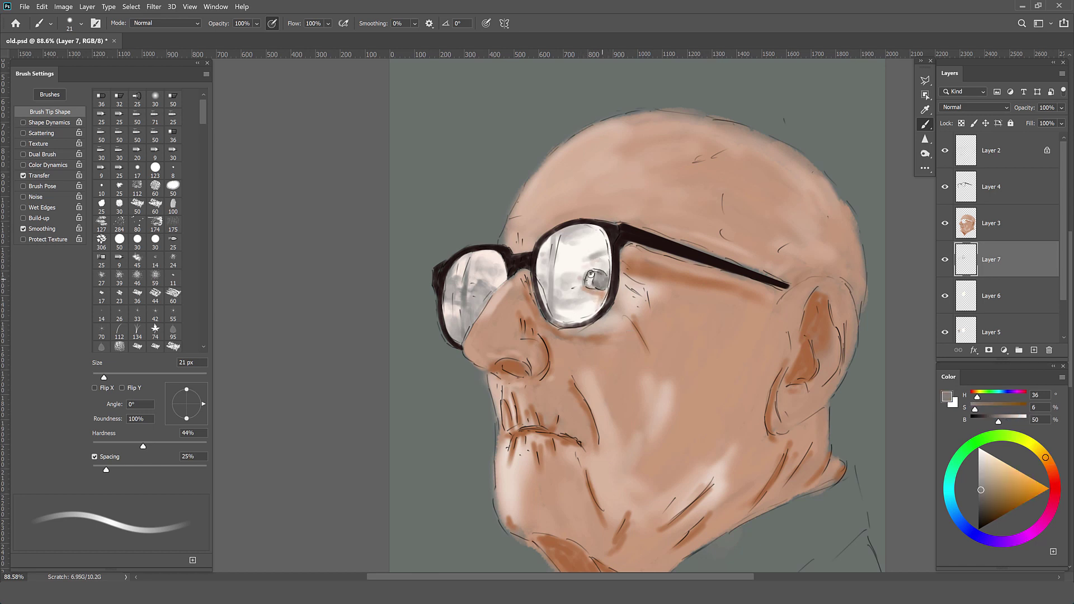
pyautogui.keyDown('alt'); pyautogui.click(595, 278); pyautogui.keyUp('alt')
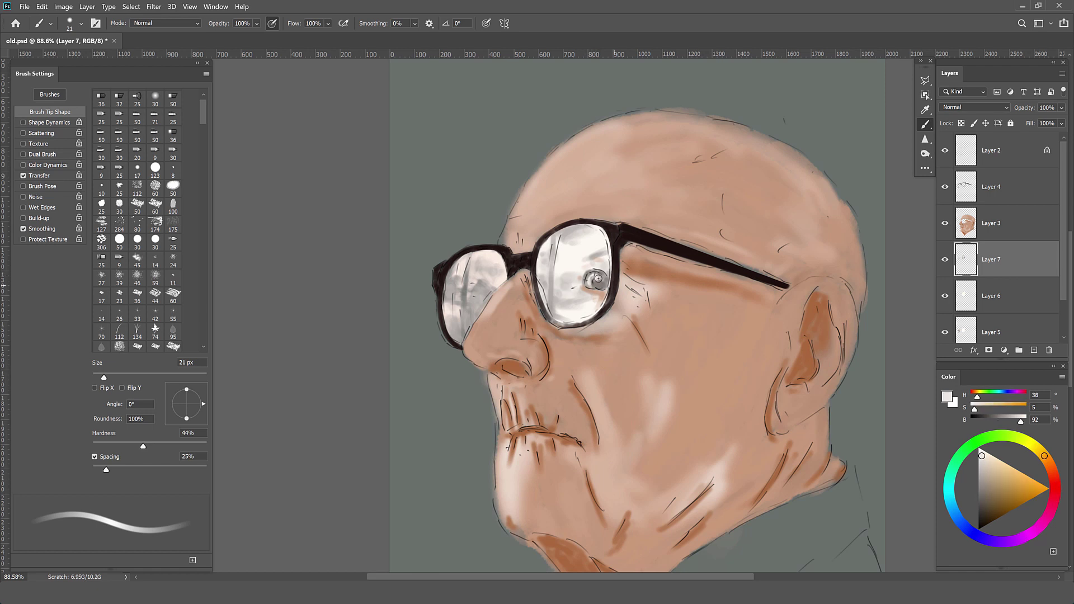
pyautogui.keyDown('alt'); pyautogui.click(604, 285); pyautogui.keyUp('alt')
pyautogui.keyDown('alt'); pyautogui.click(597, 282); pyautogui.keyUp('alt')
pyautogui.press('[')
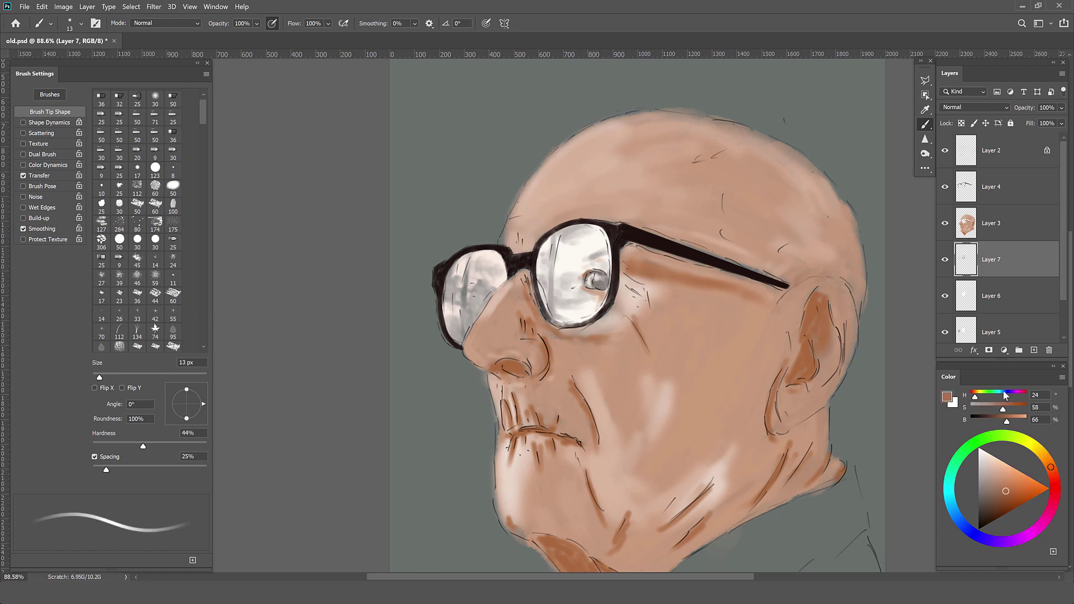
pyautogui.keyDown('alt'); pyautogui.click(606, 288); pyautogui.keyUp('alt')
pyautogui.click(946, 150)
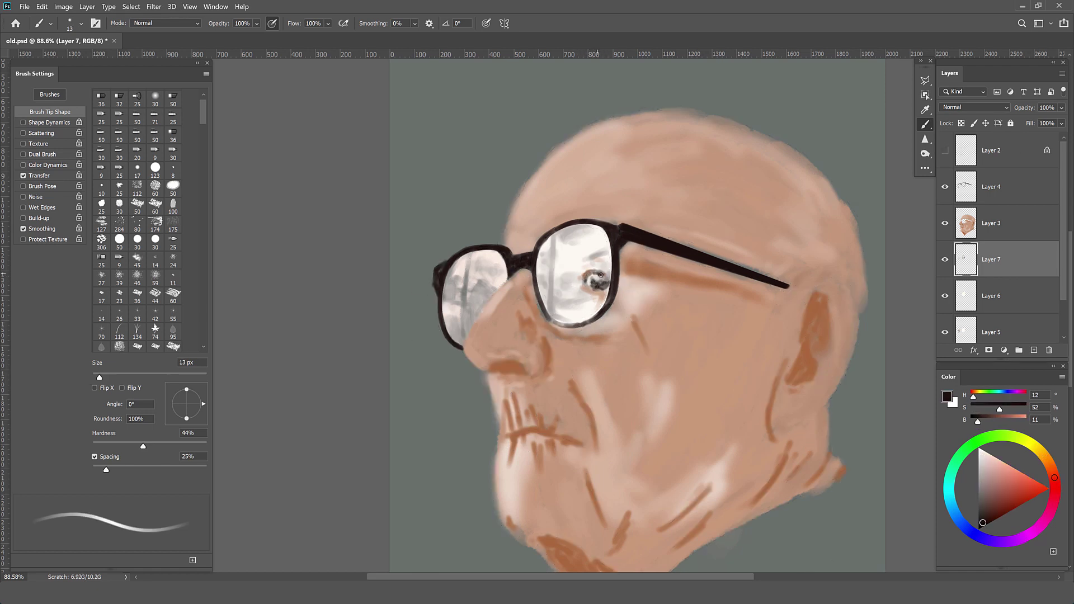
# Step: Pick a soft round brush, switch between Layers 7 and 3, and sample darker colours
pyautogui.keyDown('alt'); pyautogui.click(743, 336); pyautogui.keyUp('alt')
pyautogui.press('.')
pyautogui.hotkey('alt', ']')
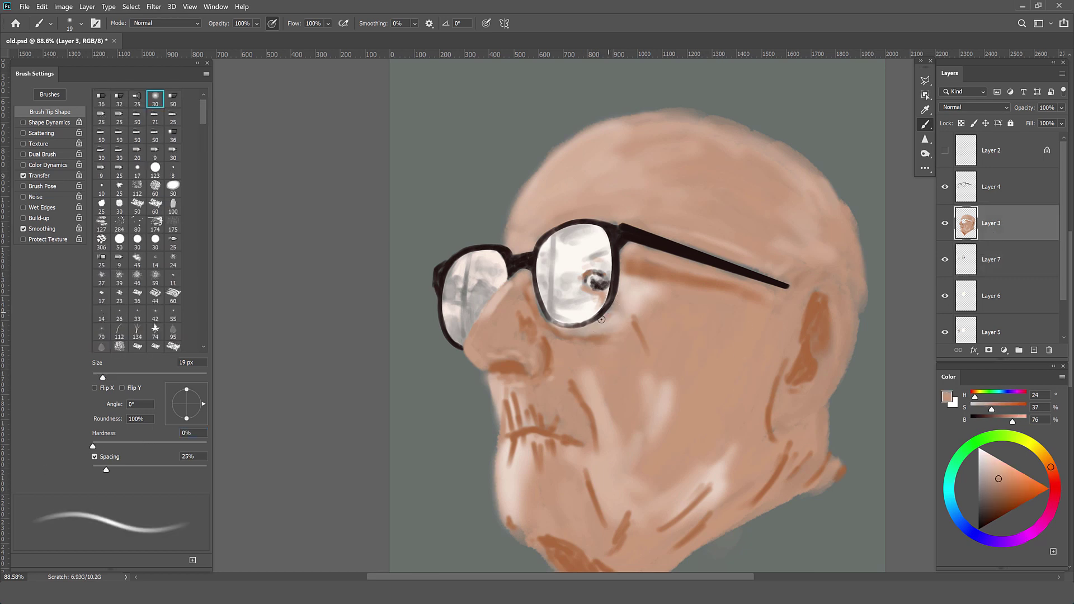
pyautogui.click(995, 264)
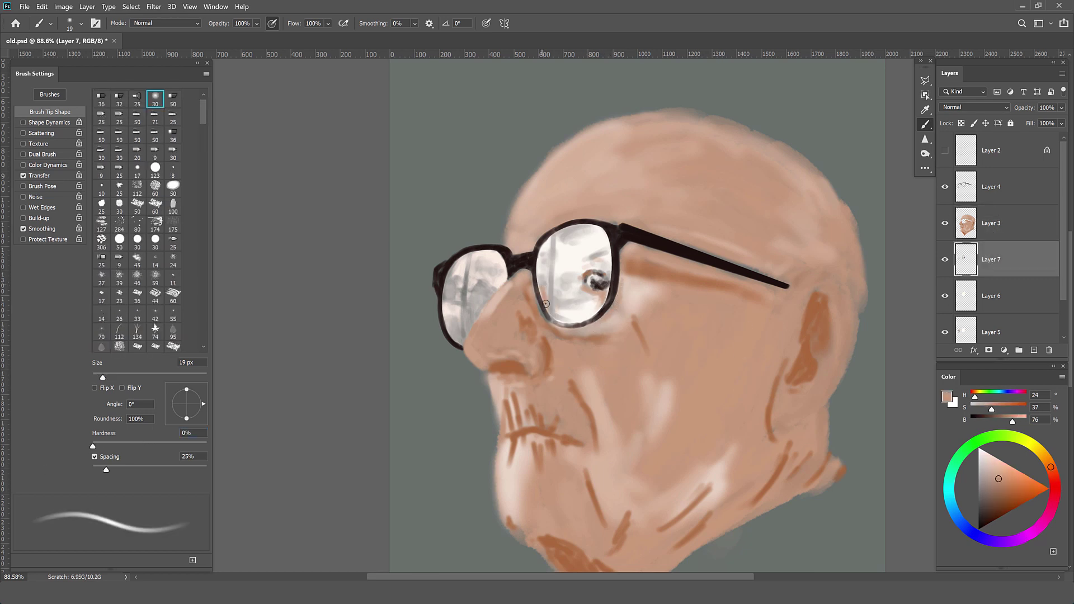
pyautogui.keyDown('alt'); pyautogui.click(538, 282); pyautogui.keyUp('alt')
pyautogui.keyDown('alt'); pyautogui.click(534, 280); pyautogui.keyUp('alt')
pyautogui.hotkey('alt', ']')
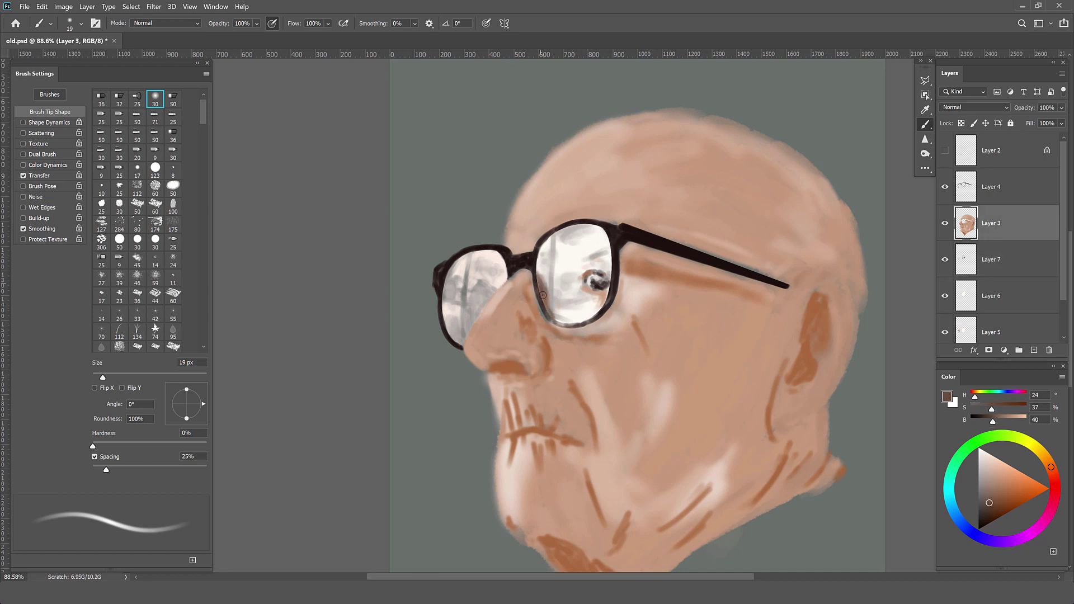
# Step: Sample skin and dark brown tones and darken the near lens's left rim at 24 px
pyautogui.keyDown('alt'); pyautogui.click(584, 333); pyautogui.keyUp('alt')
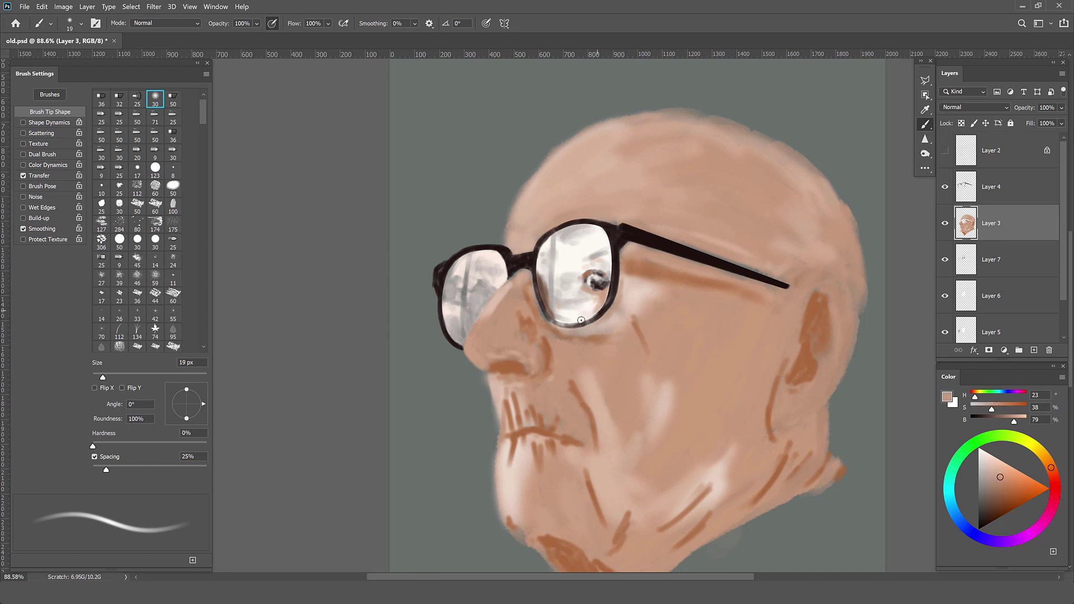
pyautogui.keyDown('alt'); pyautogui.click(546, 303); pyautogui.keyUp('alt')
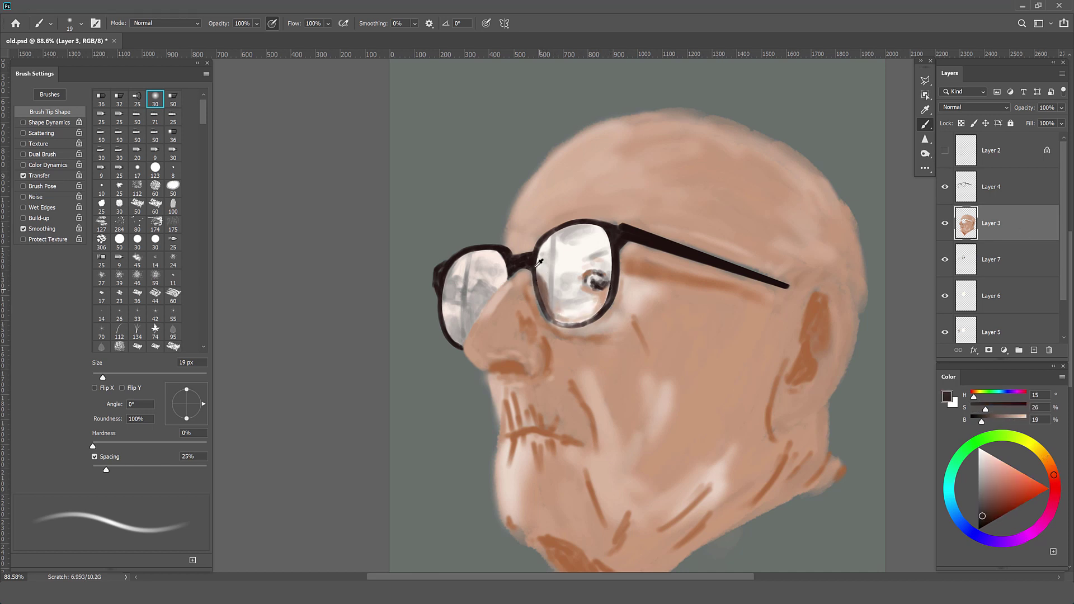
pyautogui.keyDown('alt'); pyautogui.click(592, 268); pyautogui.keyUp('alt')
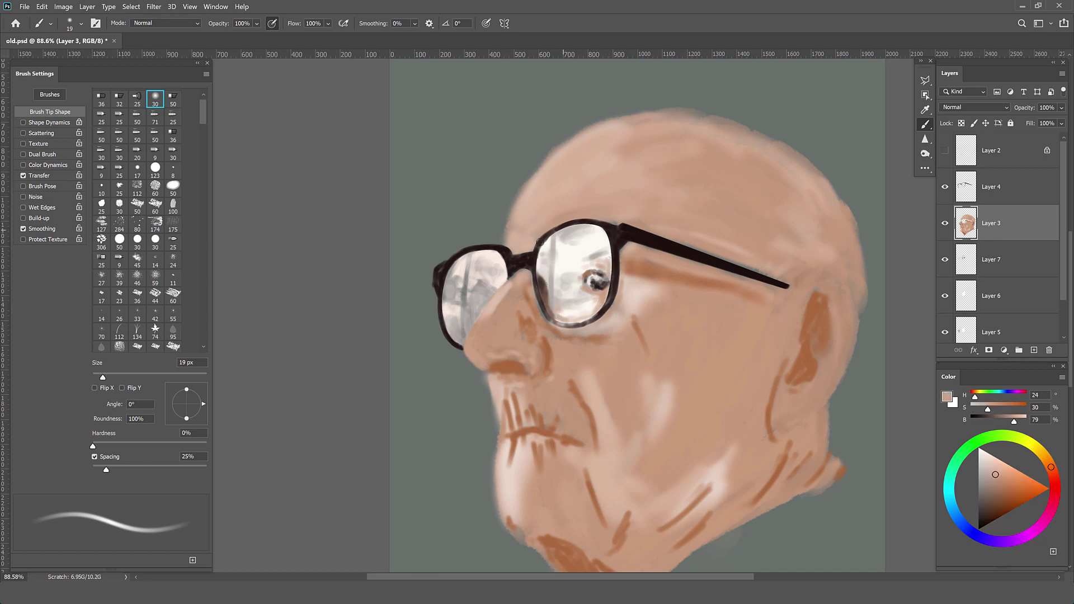
pyautogui.press(']')
pyautogui.press(']')
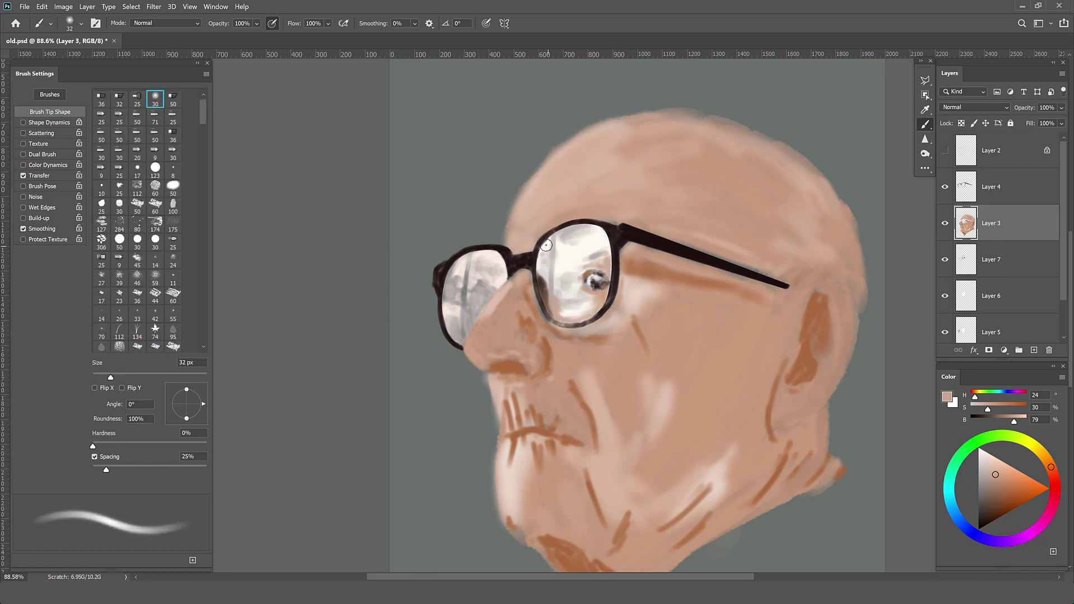
pyautogui.keyDown('alt'); pyautogui.click(589, 278); pyautogui.keyUp('alt')
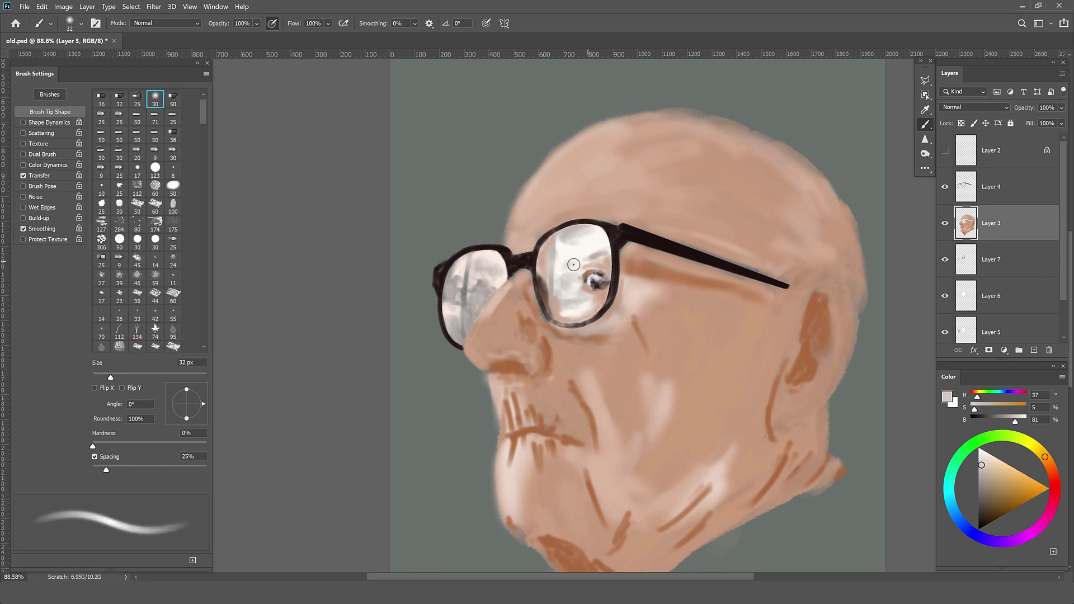
pyautogui.press('[')
pyautogui.press('[')
pyautogui.press('[')
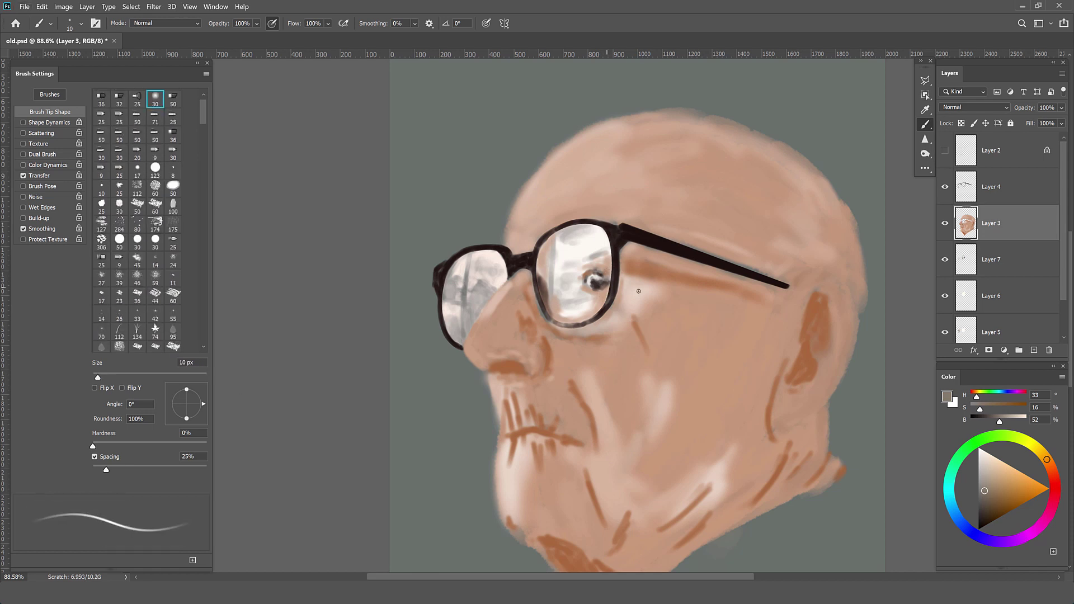
pyautogui.keyDown('alt'); pyautogui.click(608, 276); pyautogui.keyUp('alt')
pyautogui.press(']')
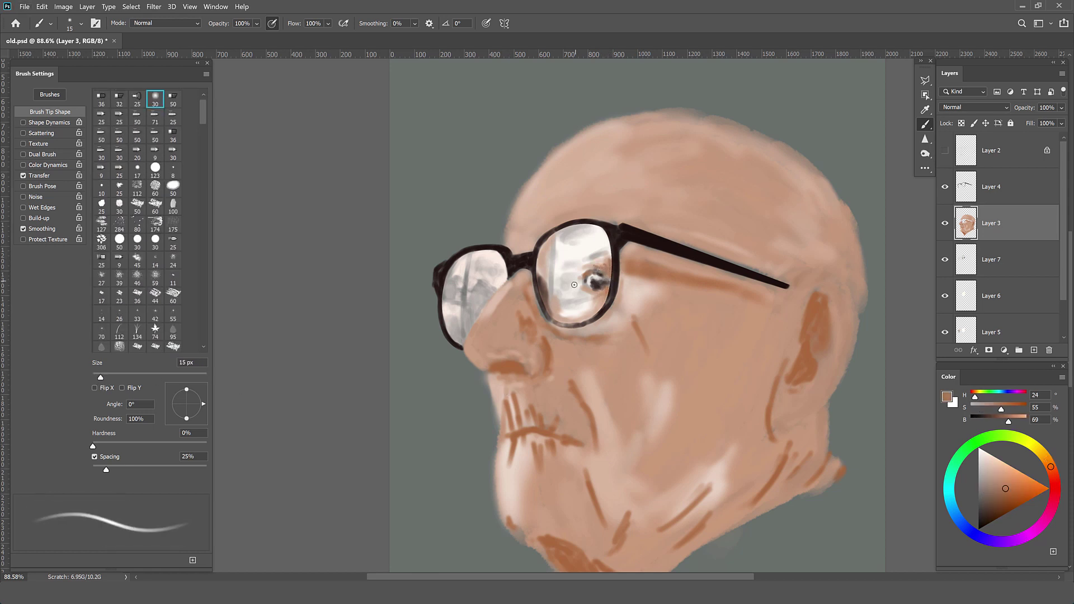
pyautogui.press(']')
pyautogui.press(']')
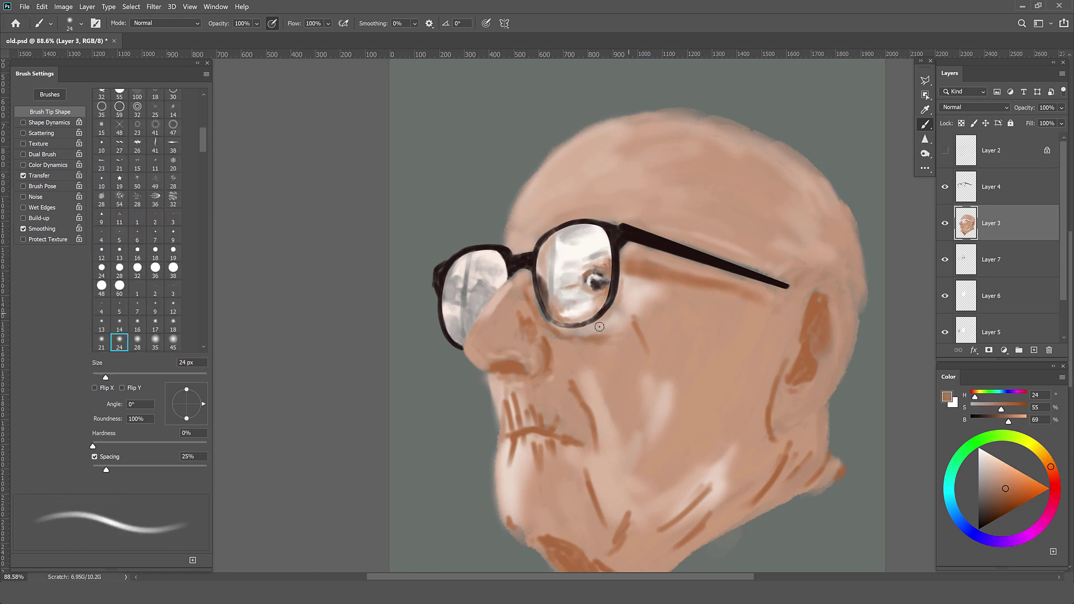
pyautogui.keyDown('alt'); pyautogui.click(549, 322); pyautogui.keyUp('alt')
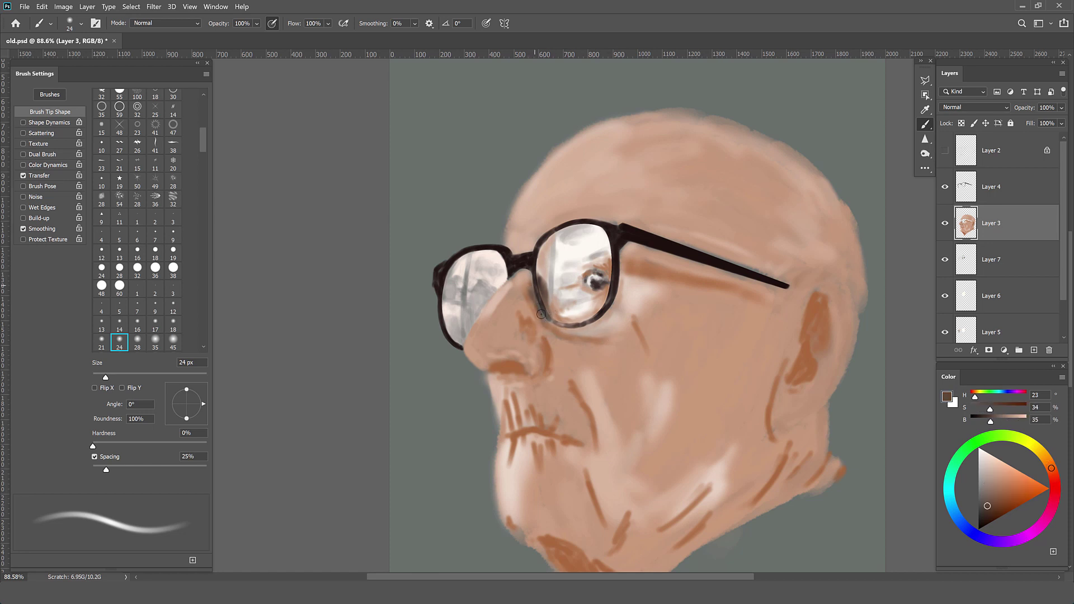
pyautogui.moveTo(553, 294); pyautogui.dragTo(536, 308)
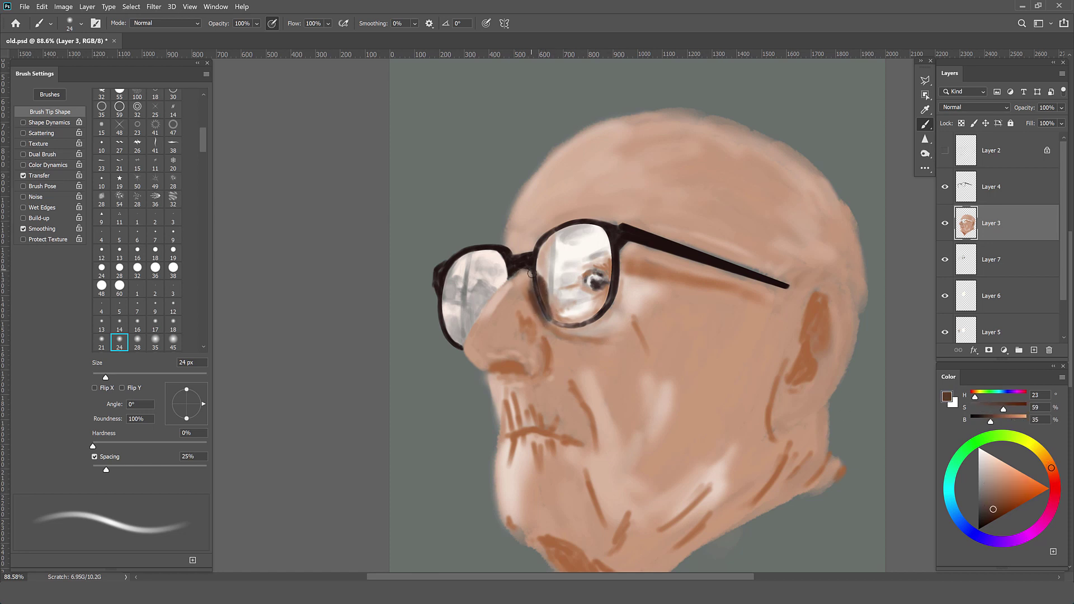
# Step: Sample light, mid and shadow skin tones around the lower rim and inside the lens
pyautogui.keyDown('alt'); pyautogui.click(546, 288); pyautogui.keyUp('alt')
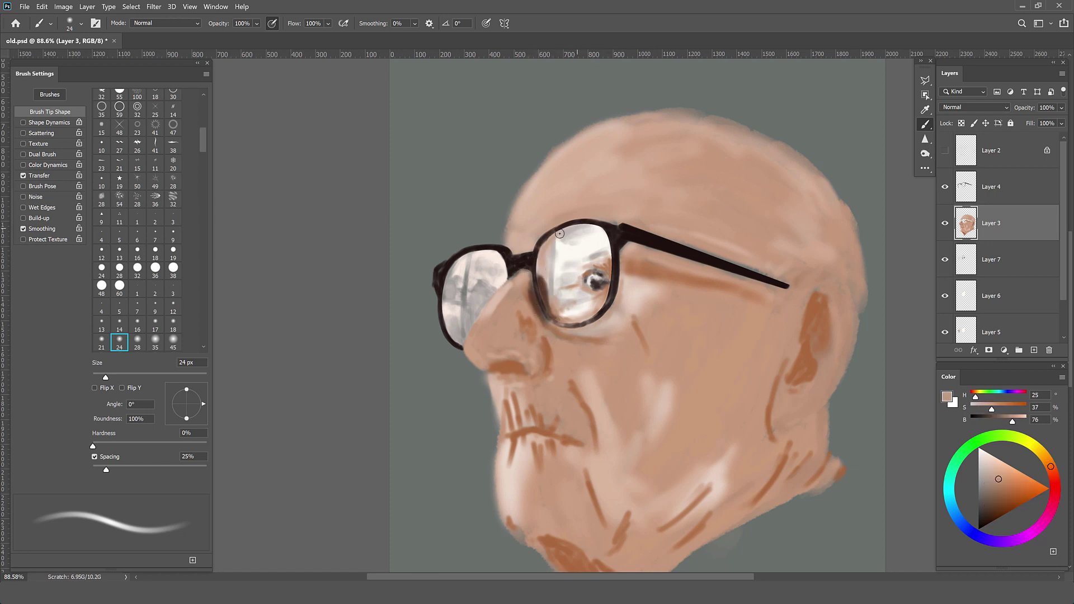
pyautogui.keyDown('alt'); pyautogui.click(598, 298); pyautogui.keyUp('alt')
pyautogui.keyDown('alt'); pyautogui.click(709, 297); pyautogui.keyUp('alt')
pyautogui.keyDown('alt'); pyautogui.click(555, 316); pyautogui.keyUp('alt')
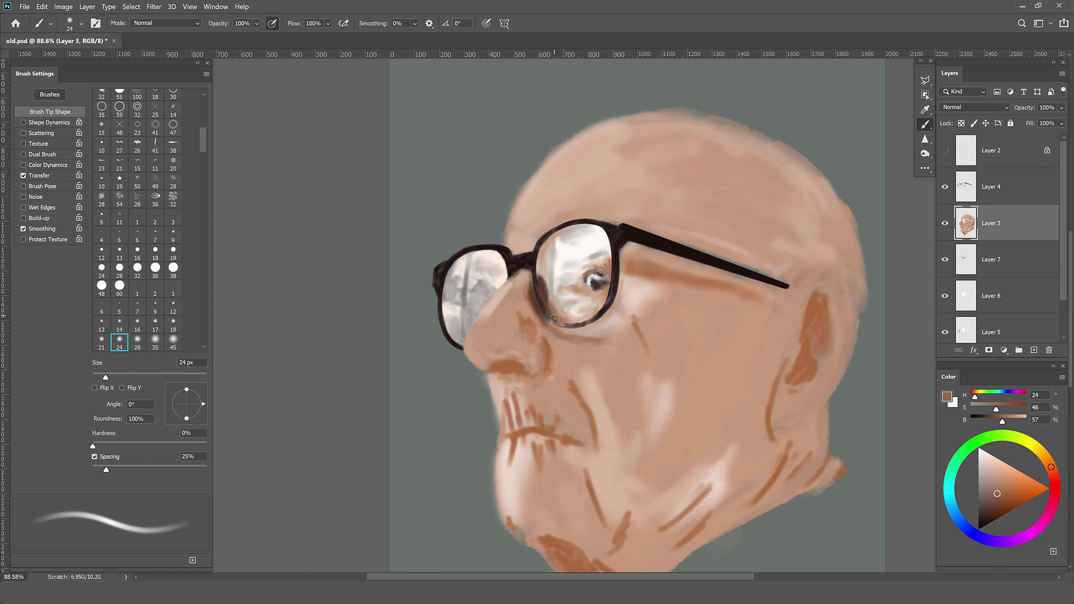
pyautogui.keyDown('alt'); pyautogui.click(545, 316); pyautogui.keyUp('alt')
pyautogui.keyDown('alt'); pyautogui.click(607, 268); pyautogui.keyUp('alt')
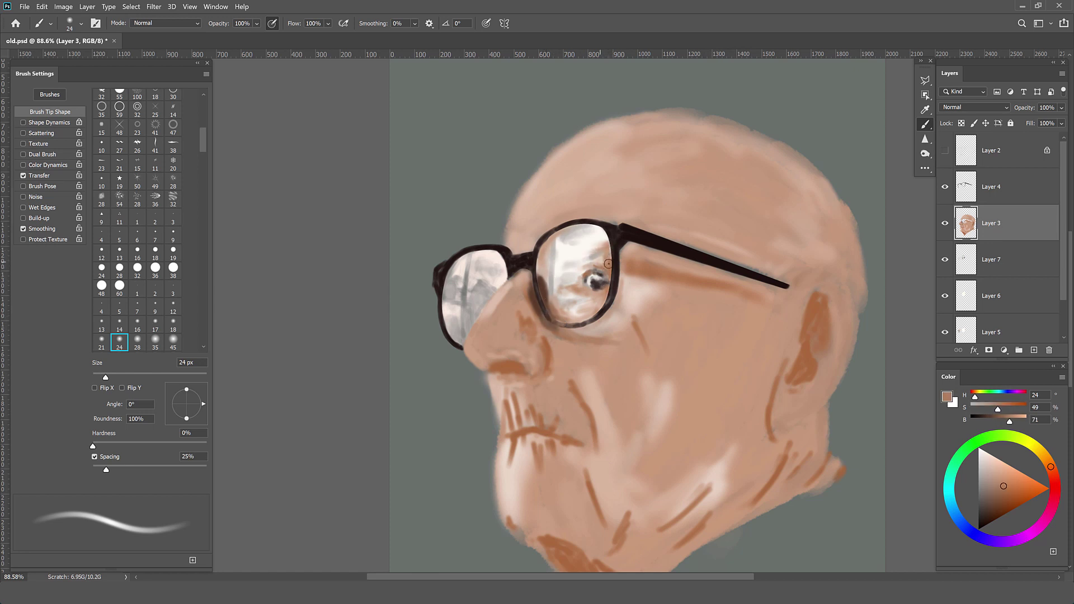
pyautogui.keyDown('alt'); pyautogui.click(568, 287); pyautogui.keyUp('alt')
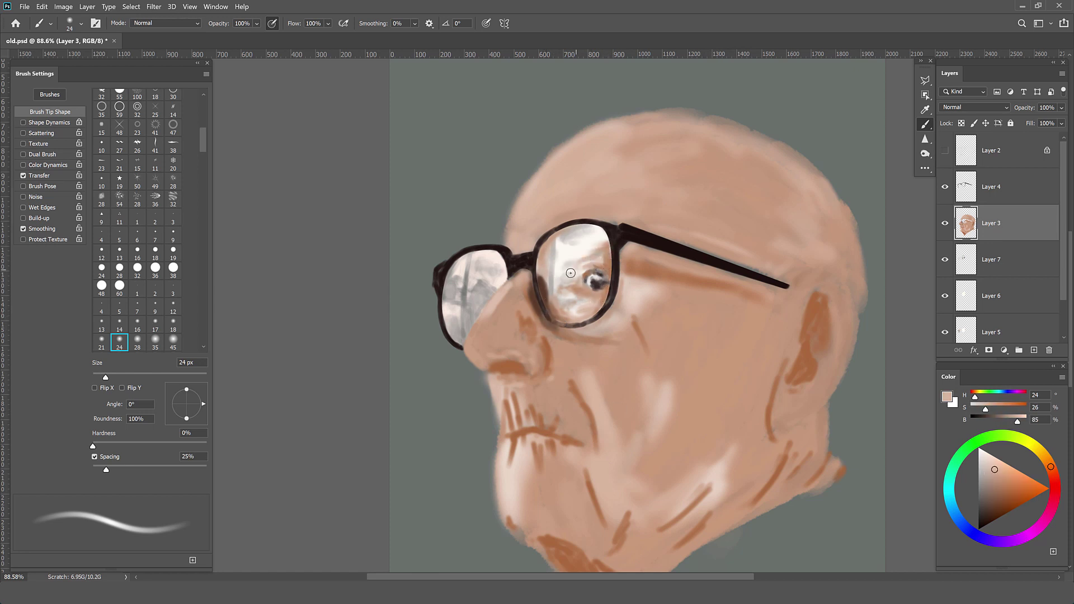
# Step: Show the line art and paint a neutral grey stroke along the lens edge
pyautogui.keyDown('alt'); pyautogui.click(581, 276); pyautogui.keyUp('alt')
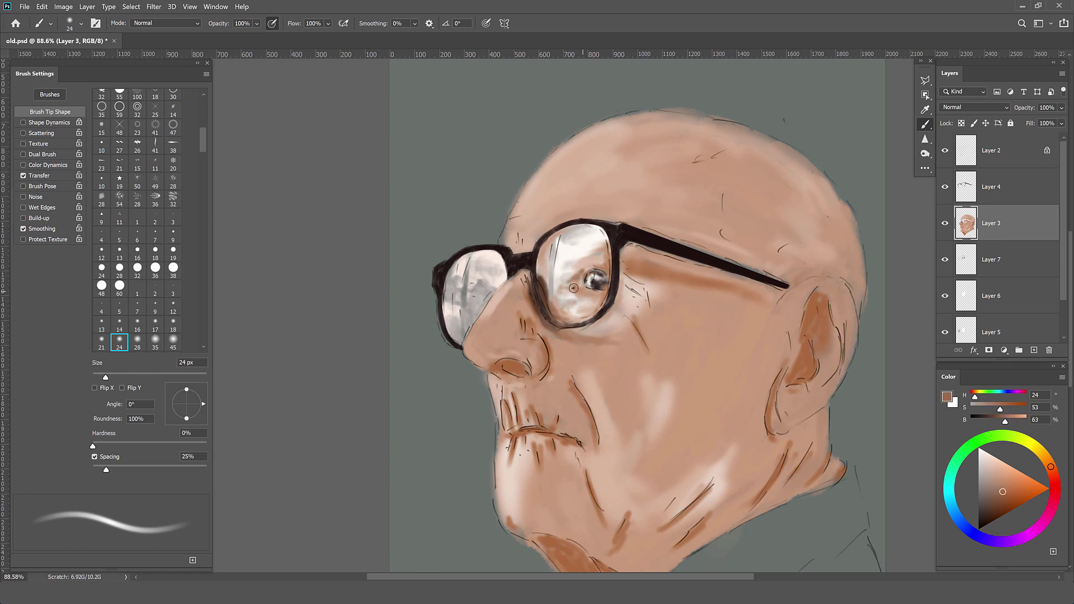
pyautogui.keyDown('alt'); pyautogui.click(576, 295); pyautogui.keyUp('alt')
pyautogui.keyDown('alt'); pyautogui.click(557, 262); pyautogui.keyUp('alt')
pyautogui.moveTo(555, 240); pyautogui.dragTo(554, 299)
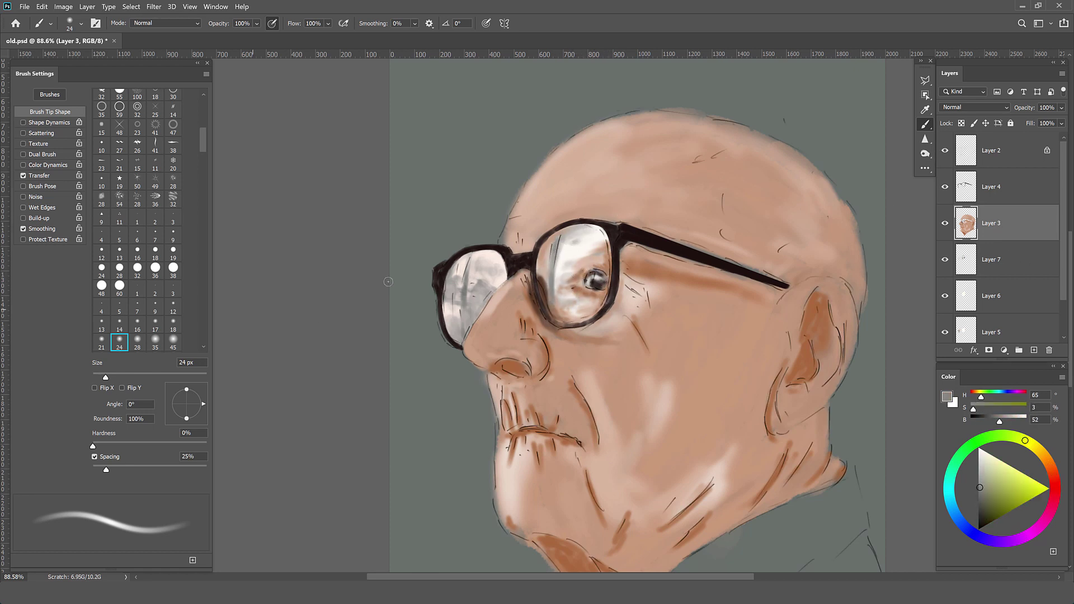
pyautogui.press('.')
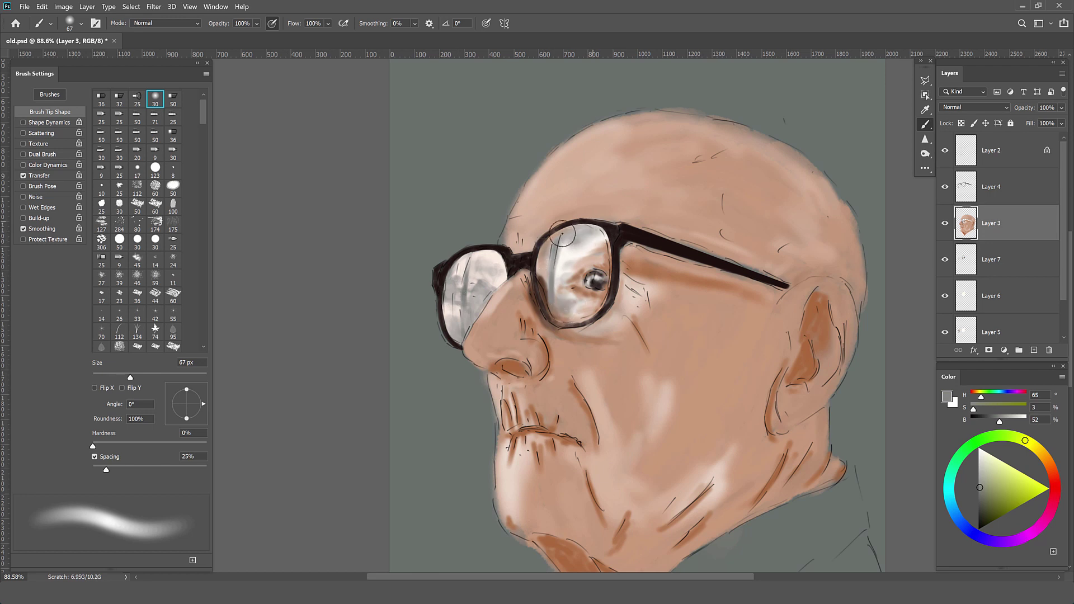
pyautogui.moveTo(564, 236); pyautogui.dragTo(547, 263)
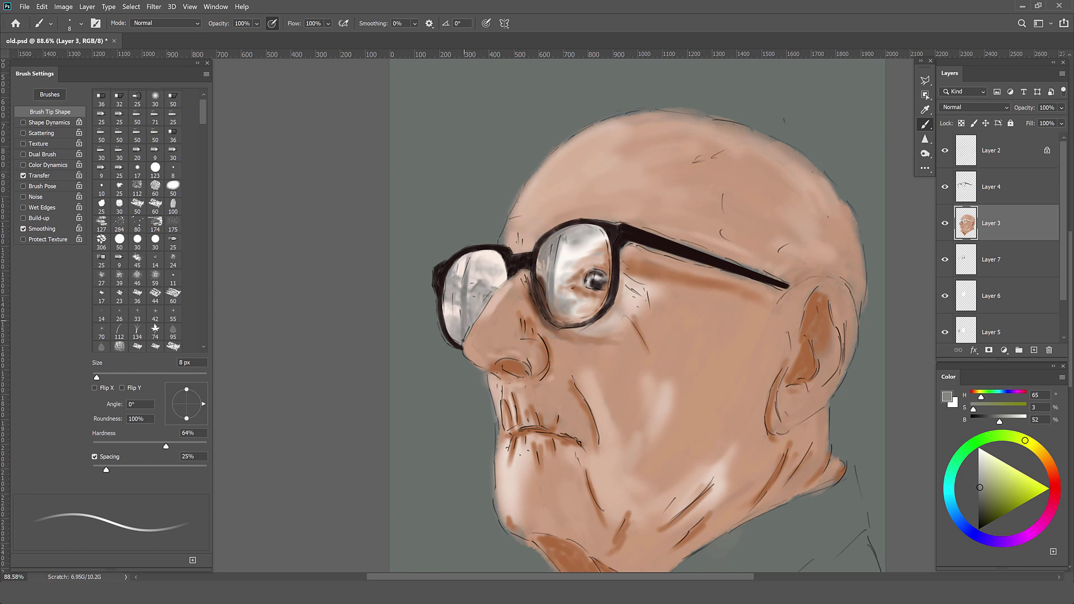
# Step: Sample peach and pale grey lens tones with a 15 px brush, then hide the line art
pyautogui.keyDown('alt'); pyautogui.click(485, 295); pyautogui.keyUp('alt')
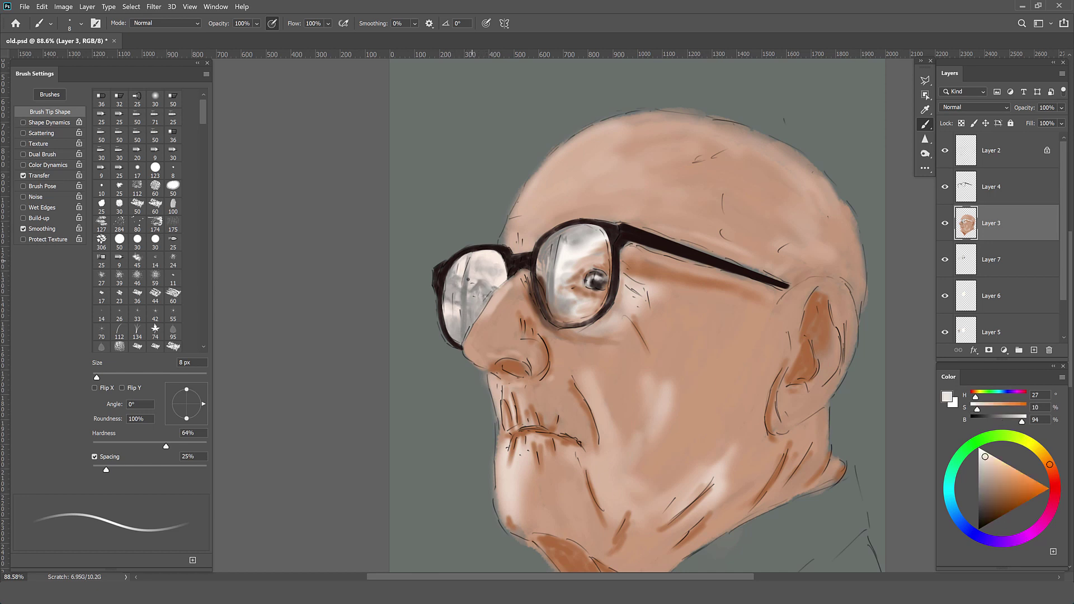
pyautogui.press(']')
pyautogui.press(']')
pyautogui.press(']')
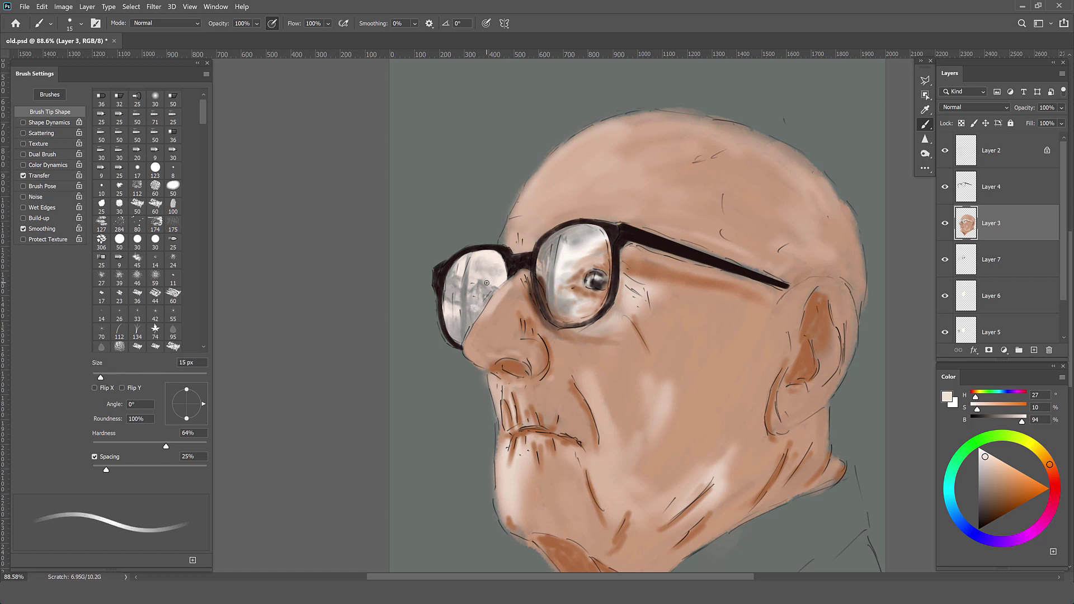
pyautogui.keyDown('alt'); pyautogui.click(453, 296); pyautogui.keyUp('alt')
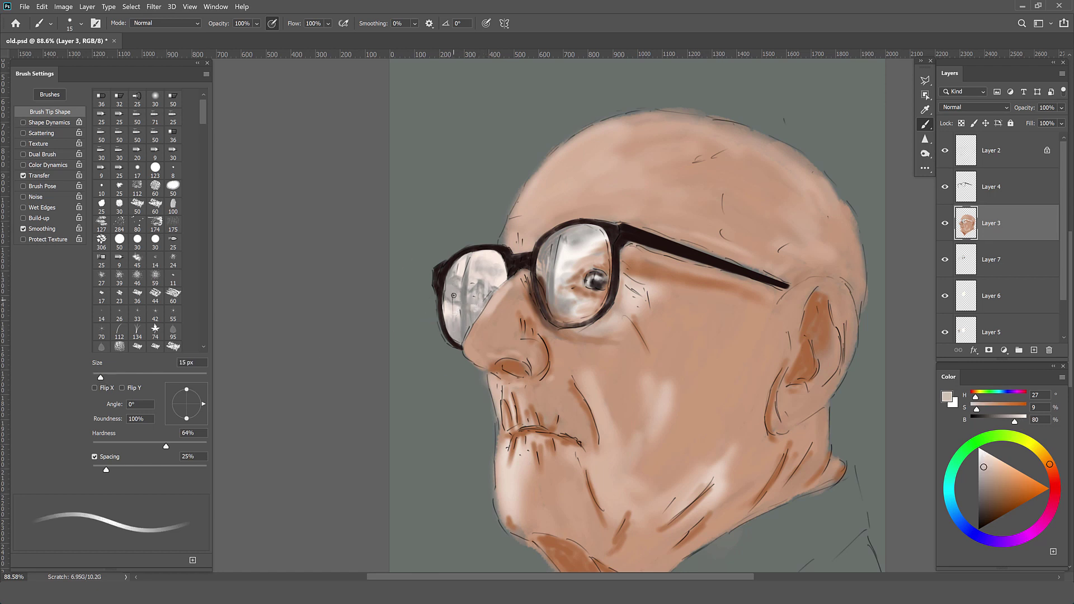
pyautogui.keyDown('alt'); pyautogui.click(482, 274); pyautogui.keyUp('alt')
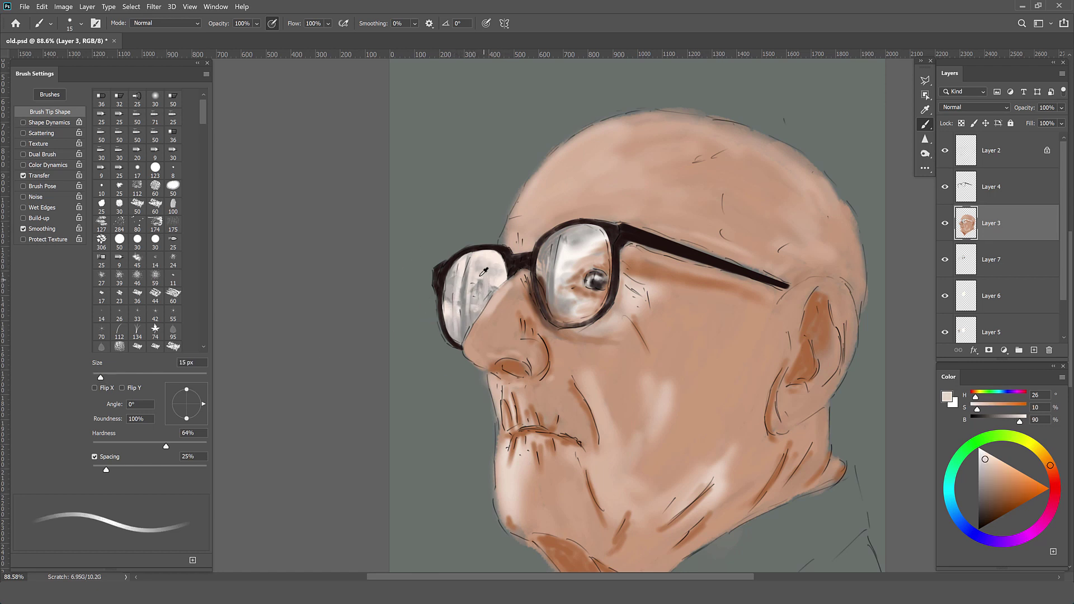
pyautogui.click(945, 149)
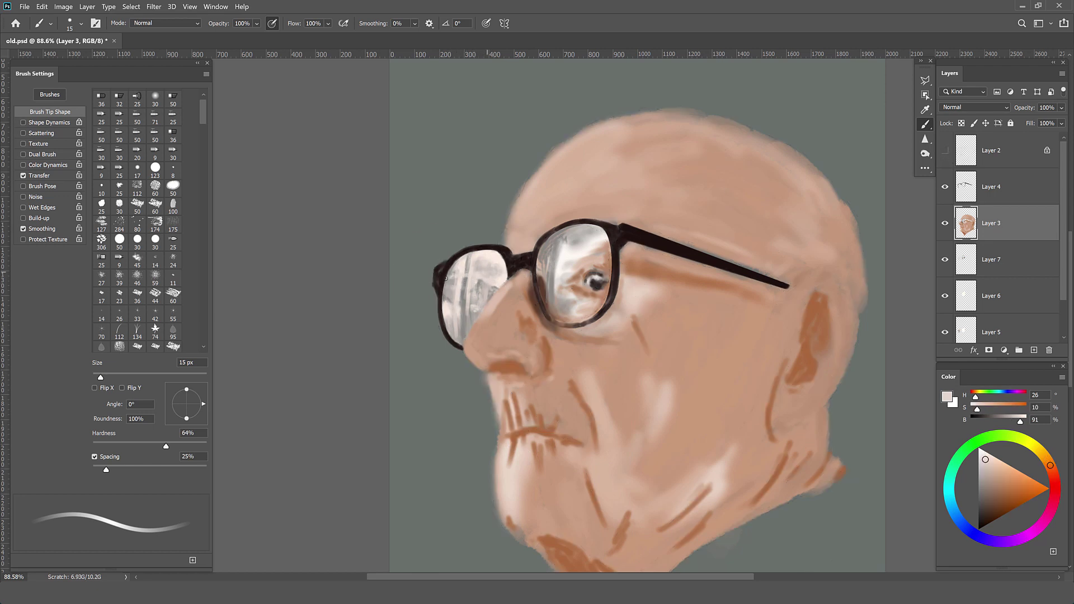
# Step: Sample pale and near-white lens tones and paint a 35 px reflection on the right lens
pyautogui.keyDown('alt'); pyautogui.click(497, 278); pyautogui.keyUp('alt')
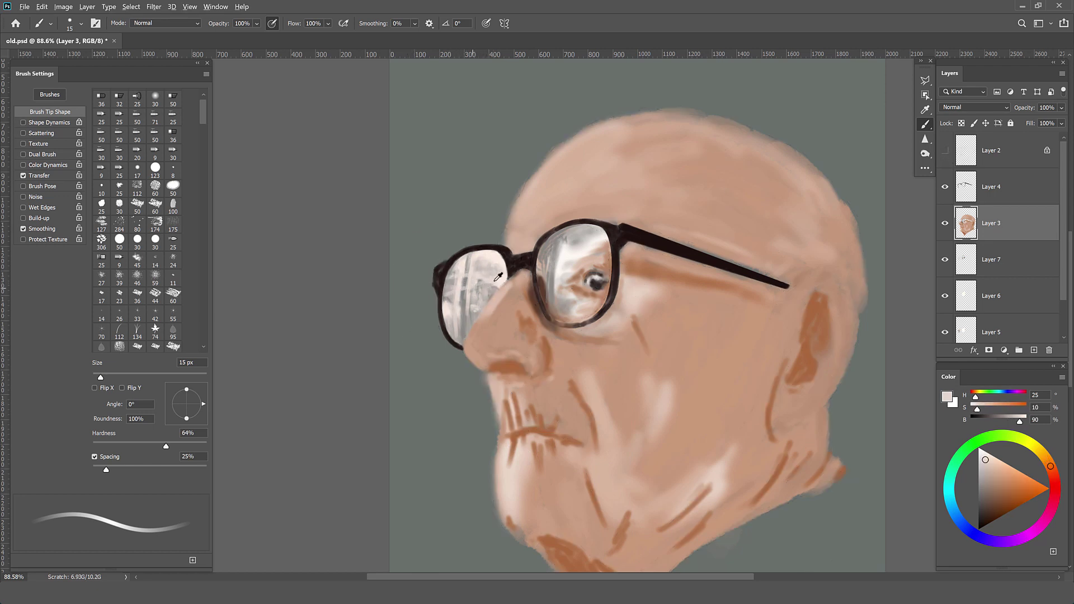
pyautogui.keyDown('alt'); pyautogui.click(451, 273); pyautogui.keyUp('alt')
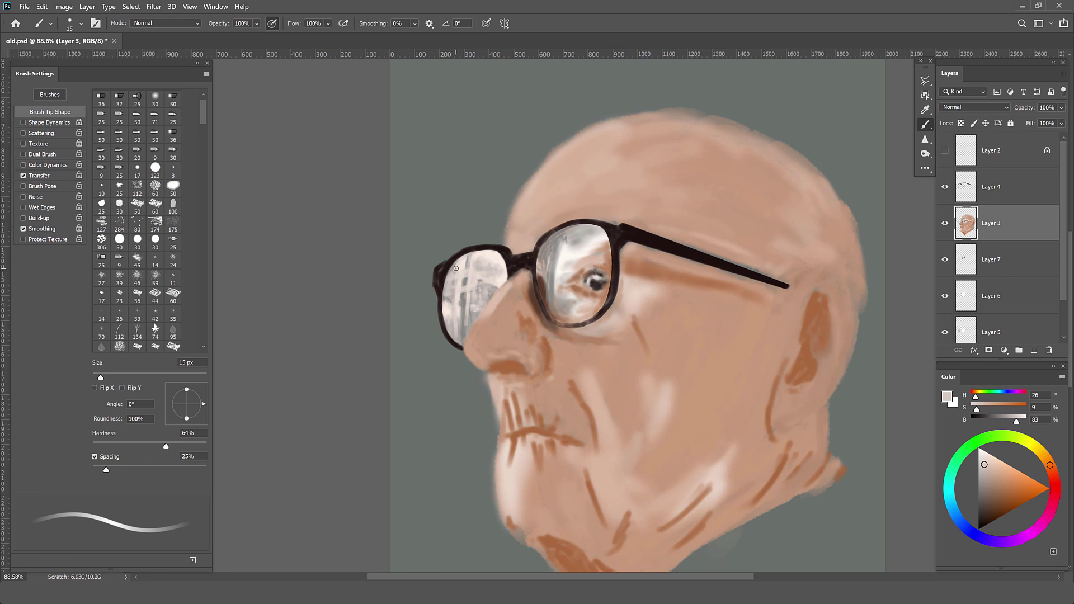
pyautogui.keyDown('alt'); pyautogui.click(561, 256); pyautogui.keyUp('alt')
pyautogui.press(']')
pyautogui.press(']')
pyautogui.press(']')
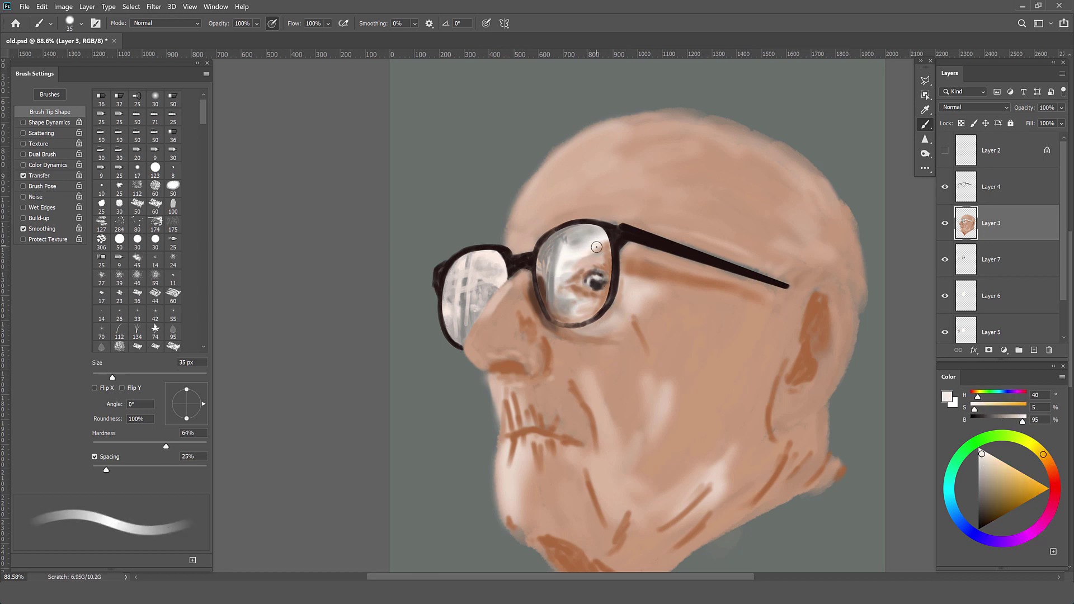
pyautogui.moveTo(594, 242)
pyautogui.mouseDown()
pyautogui.moveTo(581, 305)
pyautogui.moveTo(560, 305)
pyautogui.moveTo(556, 238)
pyautogui.moveTo(584, 288)
pyautogui.mouseUp()
# Step: Sample bright lens tones and paint light 35 px streaks down the left lens
pyautogui.press('[')
pyautogui.press('[')
pyautogui.press('[')
pyautogui.hotkey('shift', '[')
pyautogui.hotkey('shift', '[')
pyautogui.hotkey('shift', '[')
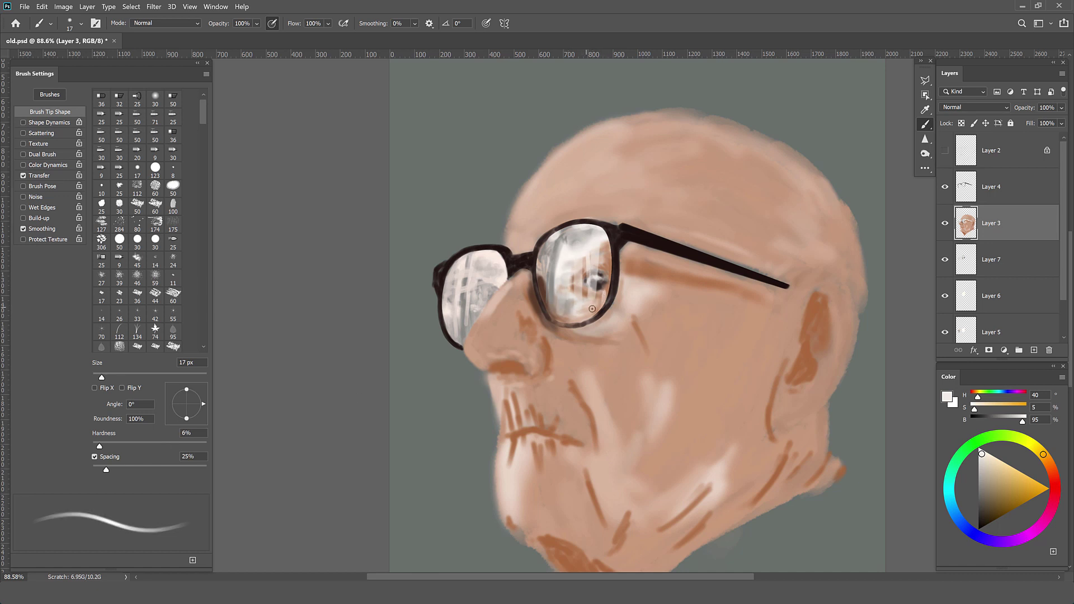
pyautogui.keyDown('alt'); pyautogui.click(594, 257); pyautogui.keyUp('alt')
pyautogui.keyDown('alt'); pyautogui.click(555, 277); pyautogui.keyUp('alt')
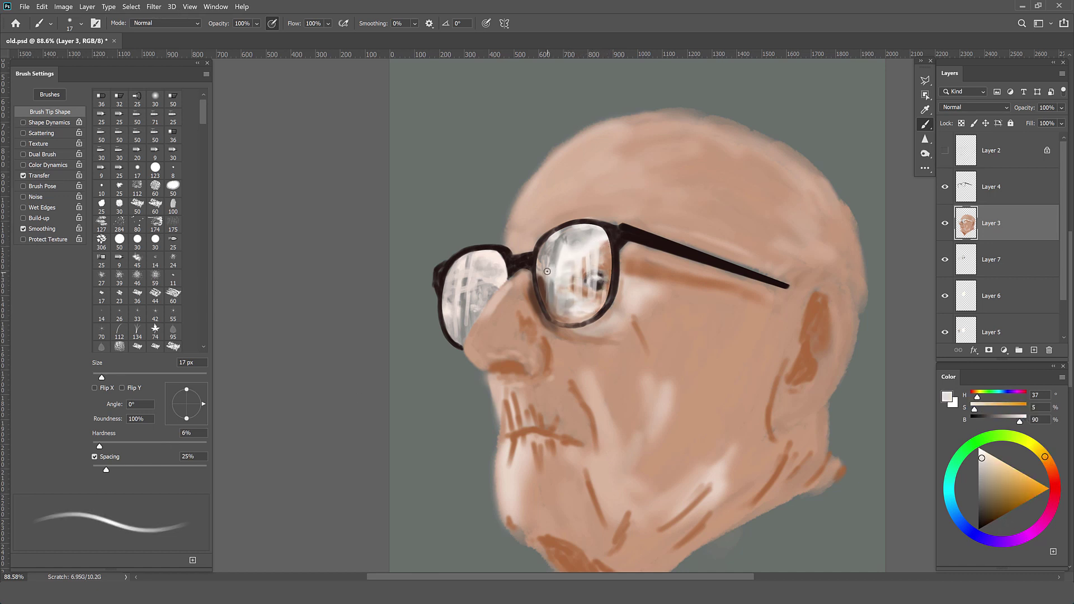
pyautogui.keyDown('alt'); pyautogui.click(579, 274); pyautogui.keyUp('alt')
pyautogui.hotkey('shift', ']')
pyautogui.hotkey('shift', ']')
pyautogui.press(']')
pyautogui.press(']')
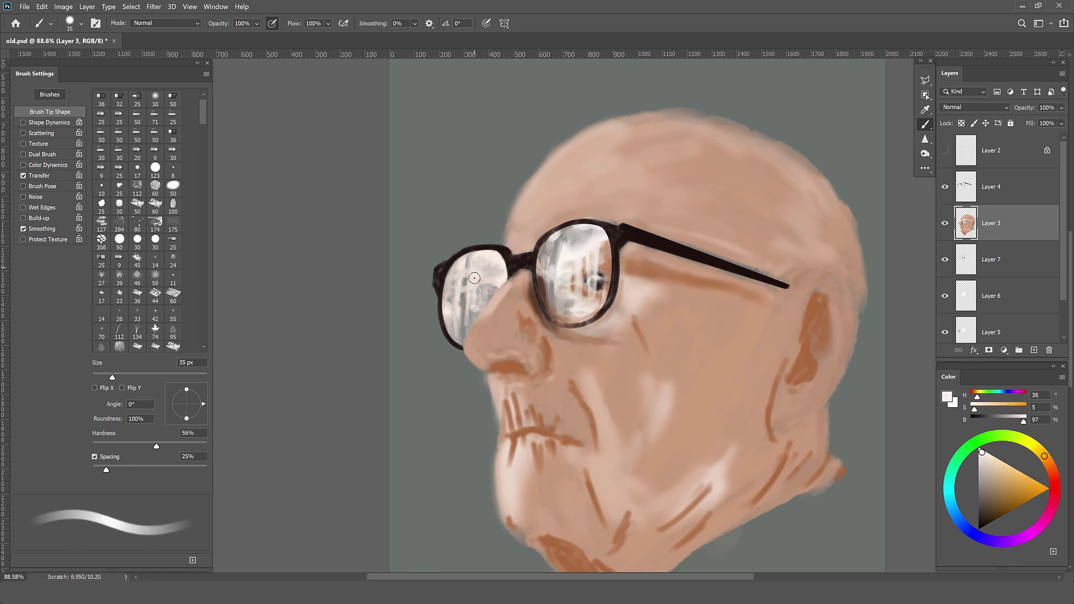
pyautogui.moveTo(475, 278)
pyautogui.mouseDown()
pyautogui.moveTo(456, 302)
pyautogui.moveTo(457, 341)
pyautogui.mouseUp()
# Step: Add grey touches at the upper-left lens, then small 15 px dabs on the left lens
pyautogui.keyDown('alt'); pyautogui.click(477, 297); pyautogui.keyUp('alt')
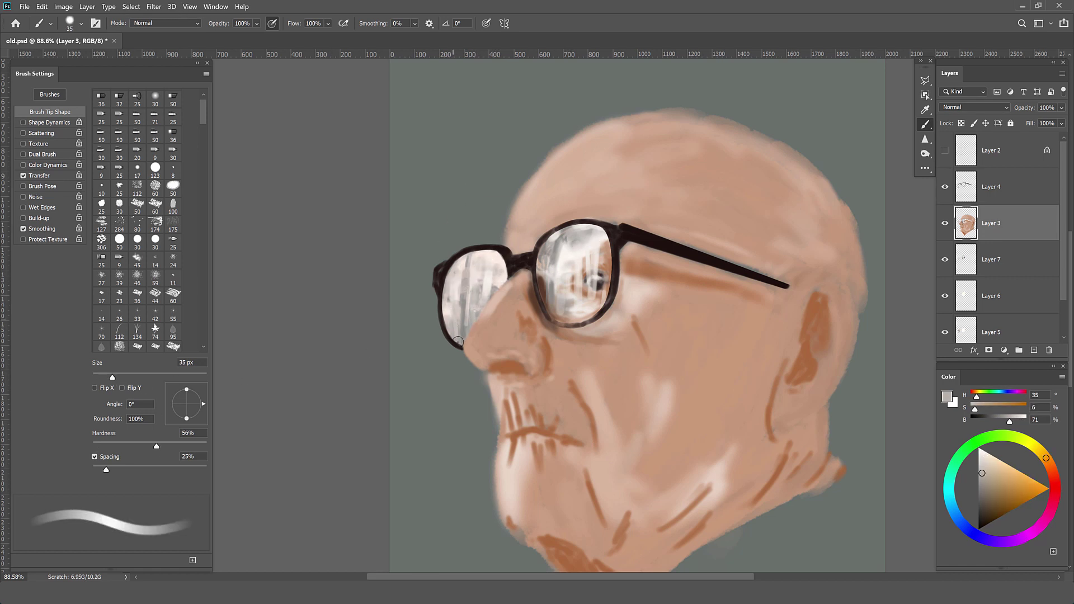
pyautogui.keyDown('alt'); pyautogui.click(494, 287); pyautogui.keyUp('alt')
pyautogui.moveTo(475, 255); pyautogui.dragTo(456, 269)
pyautogui.press('[')
pyautogui.press('[')
pyautogui.keyDown('alt'); pyautogui.click(473, 254); pyautogui.keyUp('alt')
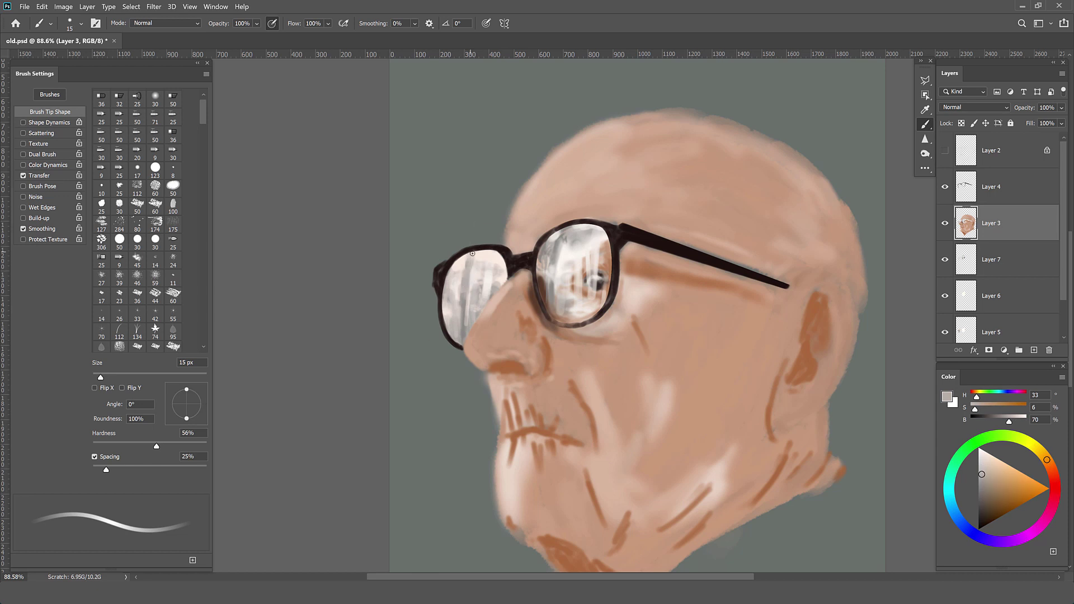
pyautogui.keyDown('alt'); pyautogui.click(470, 290); pyautogui.keyUp('alt')
pyautogui.scroll(-3, 475, 309)
# Step: Sample dark brown and mid skin tones from the face, checking them in the colour picker
pyautogui.keyDown('alt'); pyautogui.click(566, 294); pyautogui.keyUp('alt')
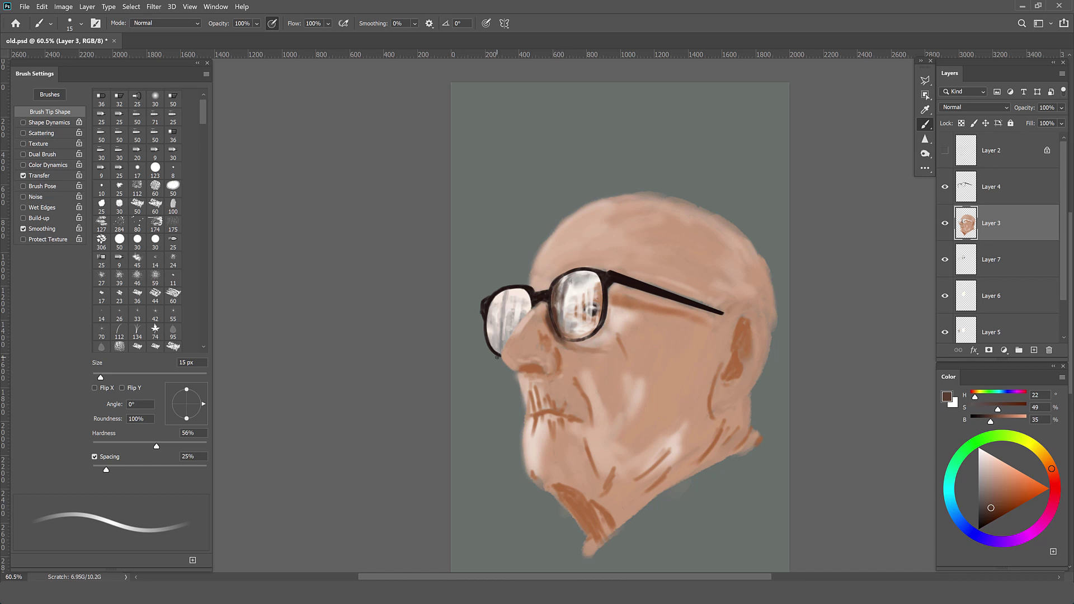
pyautogui.scroll(2, 559, 279)
pyautogui.press('i')
pyautogui.click(575, 274)
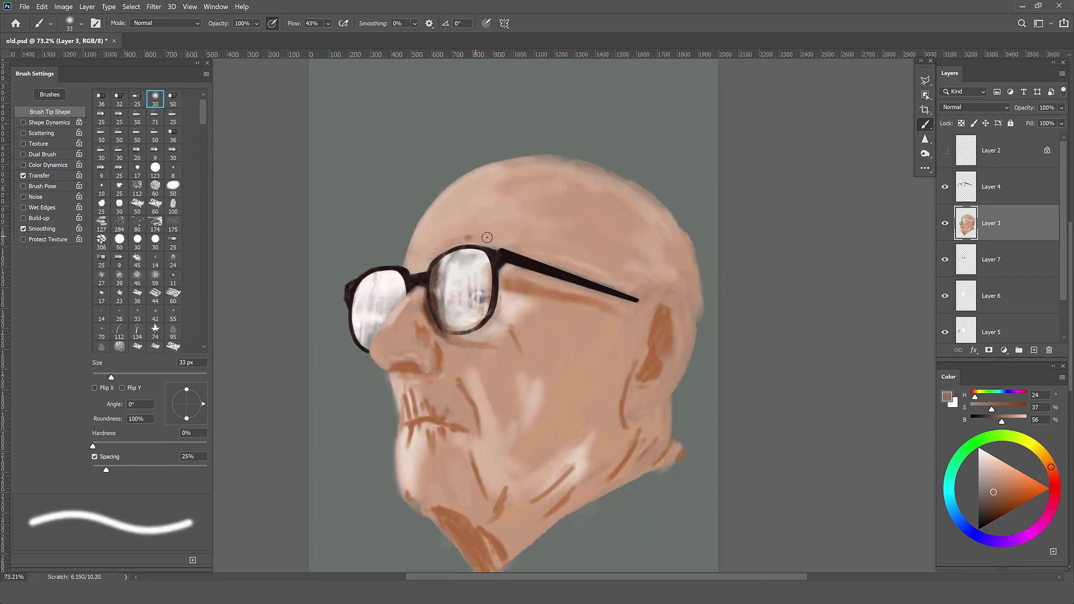
pyautogui.click(946, 396)
pyautogui.click(1009, 120)
pyautogui.press('b')
# Step: Paint darker forehead shading with an 83 px brush at 33% flow, locking transparent pixels
pyautogui.keyDown('alt'); pyautogui.click(494, 230); pyautogui.keyUp('alt')
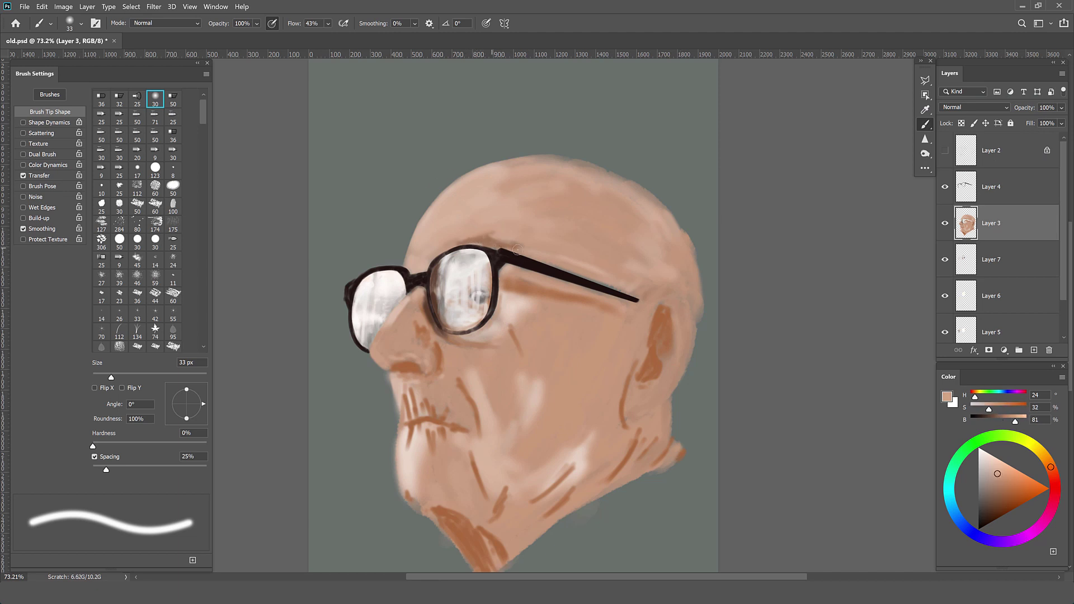
pyautogui.keyDown('alt'); pyautogui.click(495, 244); pyautogui.keyUp('alt')
pyautogui.press(']')
pyautogui.press(']')
pyautogui.press(']')
pyautogui.hotkey('shift', '3')
pyautogui.hotkey('shift', '3')
pyautogui.moveTo(537, 224); pyautogui.dragTo(503, 167)
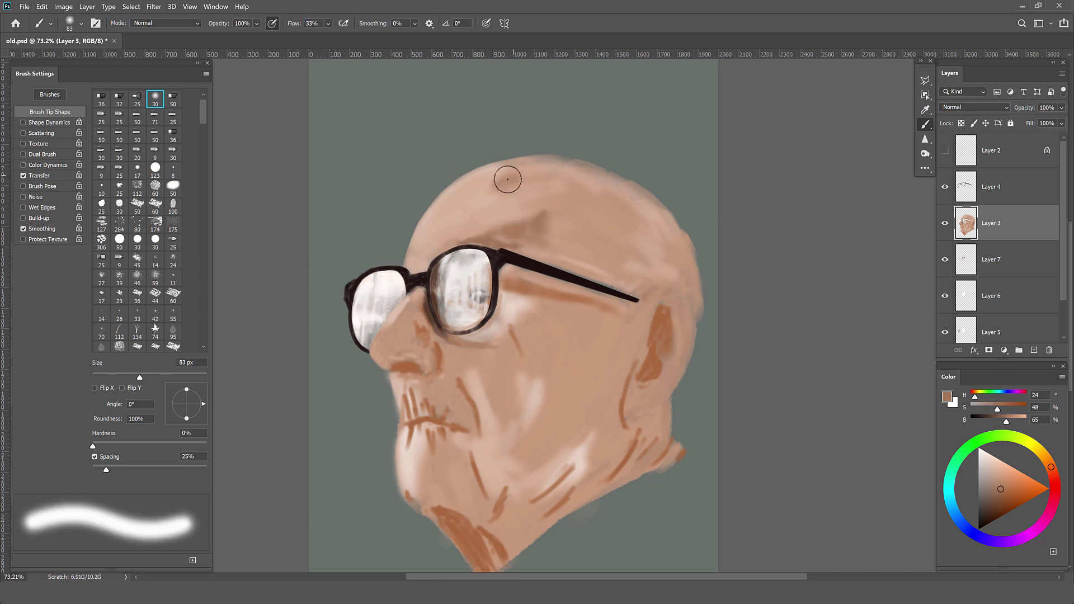
pyautogui.press('/')
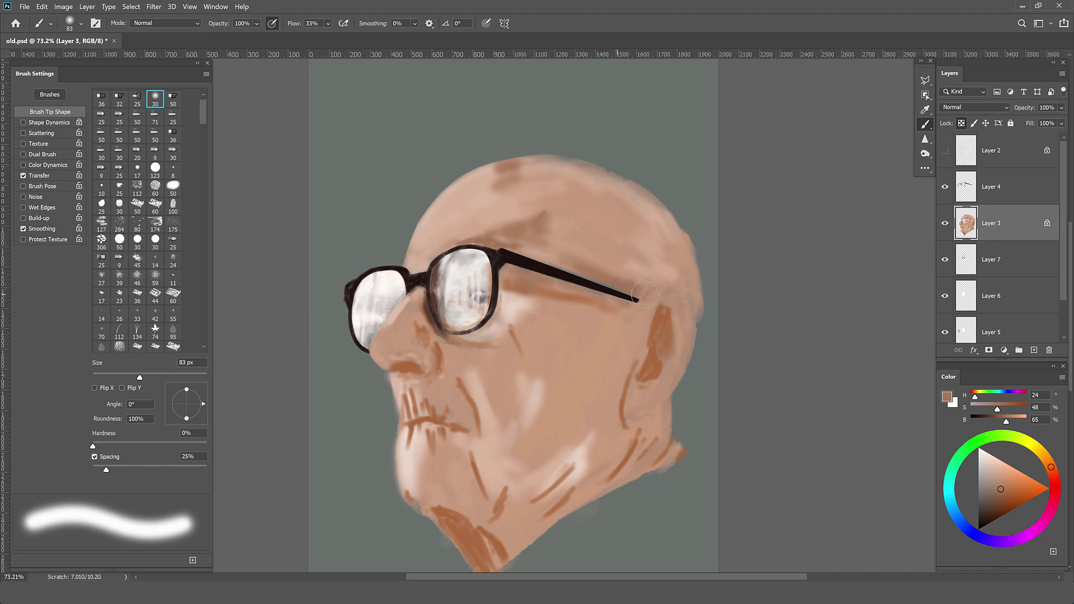
# Step: Paint grey-brown temple shading and a 34 px brown shadow just above the glasses arm
pyautogui.keyDown('alt'); pyautogui.click(545, 288); pyautogui.keyUp('alt')
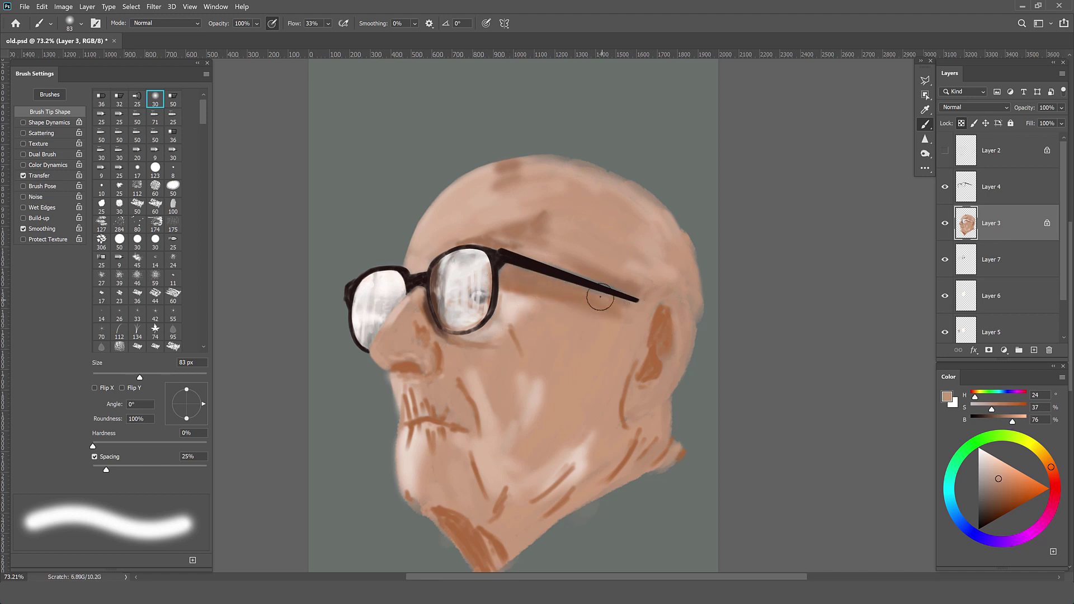
pyautogui.keyDown('alt'); pyautogui.click(518, 277); pyautogui.keyUp('alt')
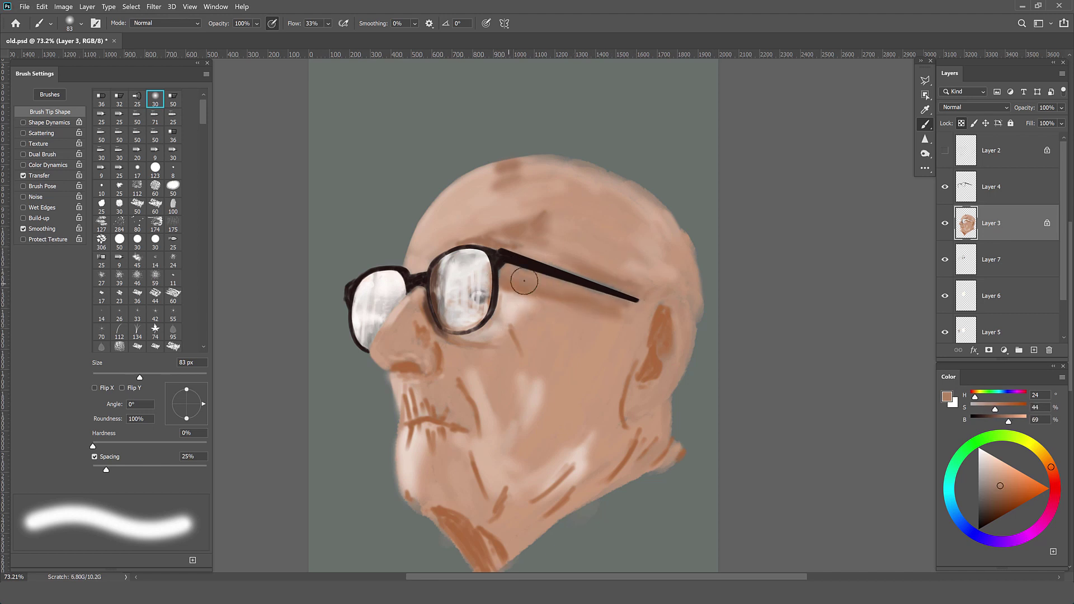
pyautogui.keyDown('alt'); pyautogui.click(517, 291); pyautogui.keyUp('alt')
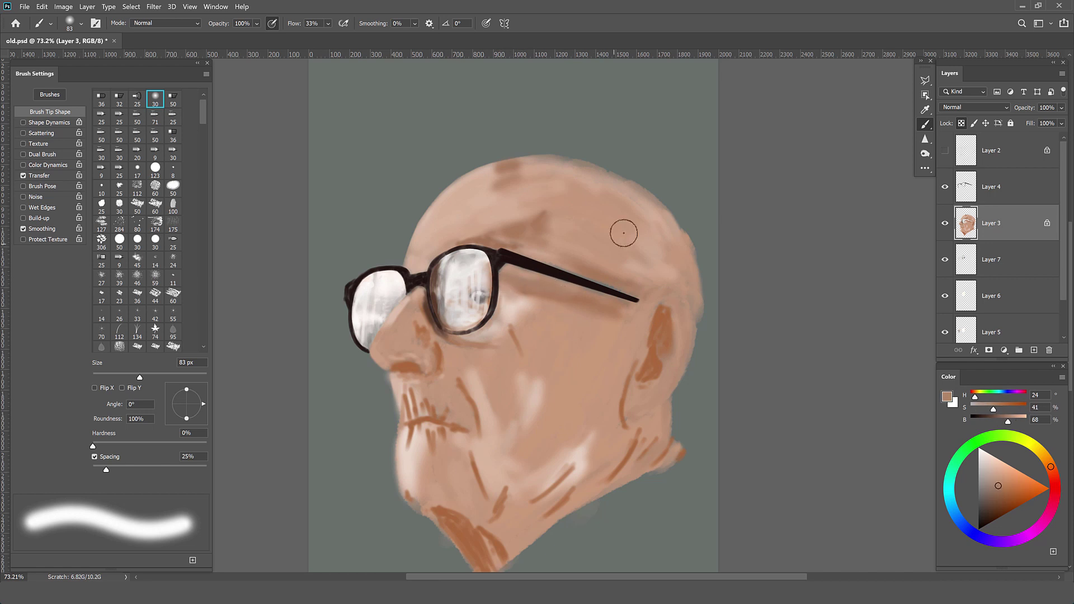
pyautogui.scroll(-1, 654, 255)
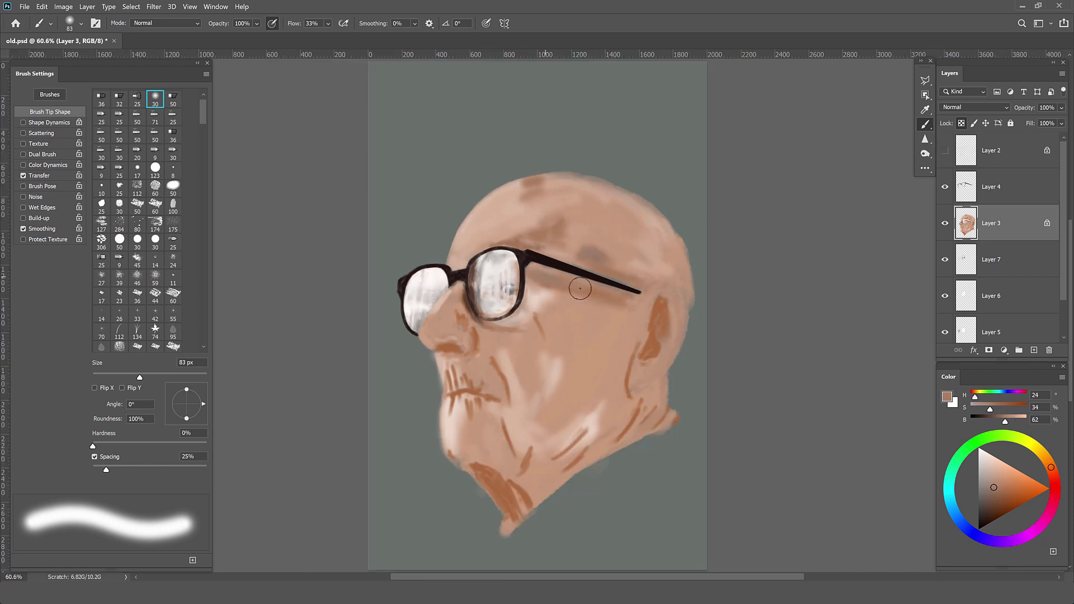
pyautogui.keyDown('alt'); pyautogui.click(607, 264); pyautogui.keyUp('alt')
pyautogui.keyDown('alt'); pyautogui.click(564, 251); pyautogui.keyUp('alt')
pyautogui.moveTo(564, 251); pyautogui.dragTo(570, 250)
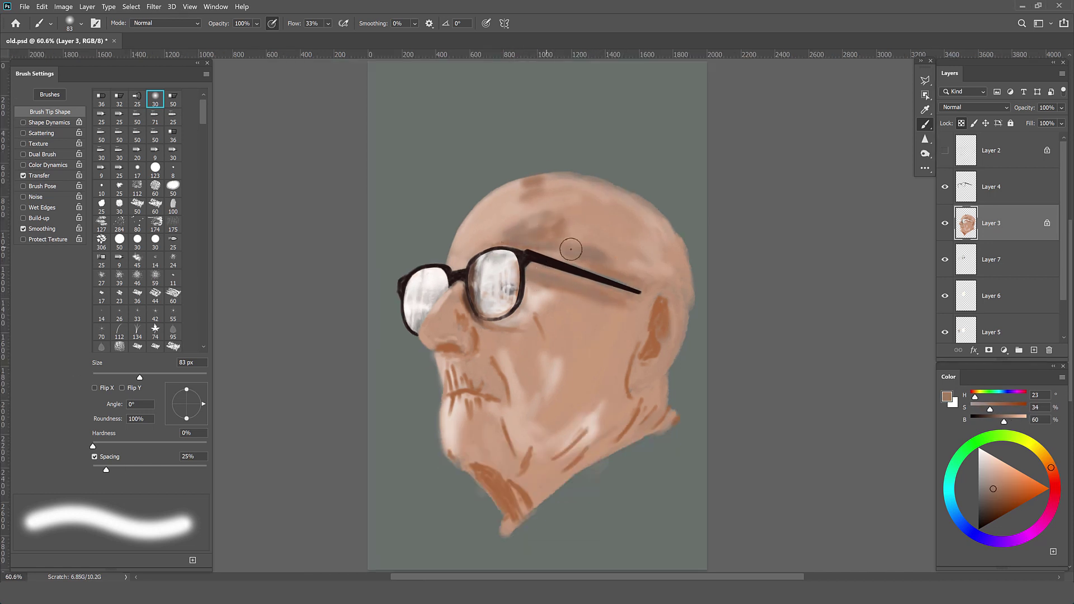
pyautogui.keyDown('alt'); pyautogui.click(632, 287); pyautogui.keyUp('alt')
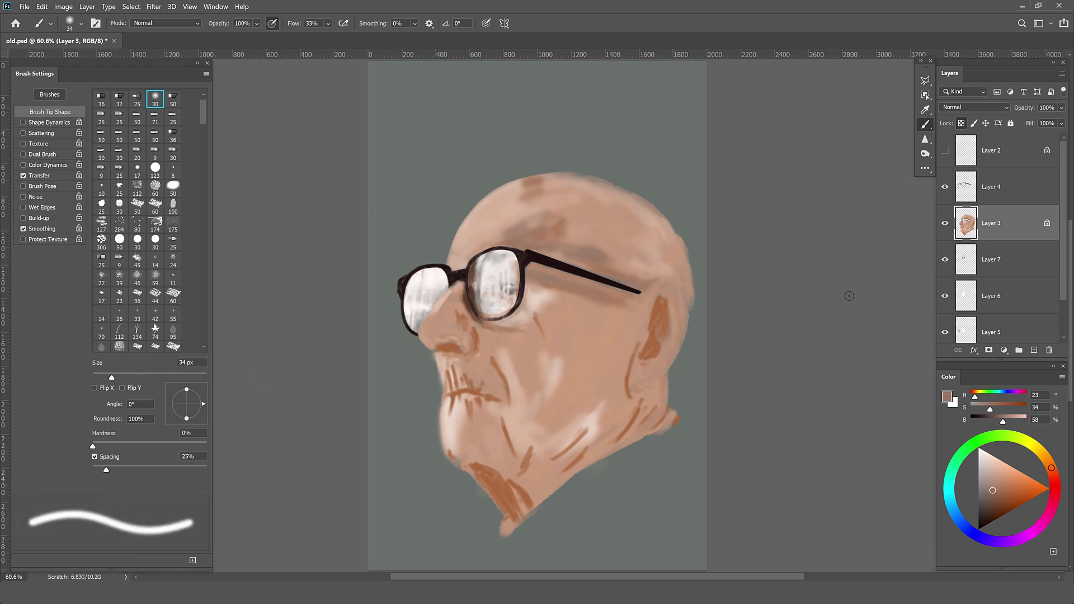
pyautogui.keyDown('alt'); pyautogui.click(662, 285); pyautogui.keyUp('alt')
pyautogui.moveTo(663, 278); pyautogui.dragTo(597, 268)
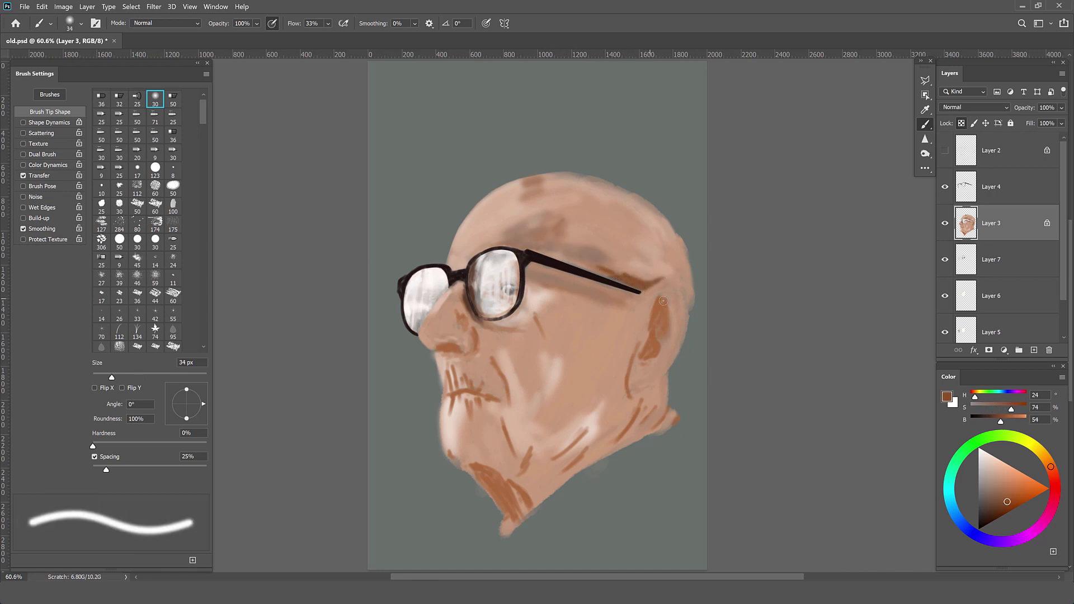
# Step: Paint a light 22 px skin stroke along the back of the ear
pyautogui.keyDown('alt'); pyautogui.click(642, 301); pyautogui.keyUp('alt')
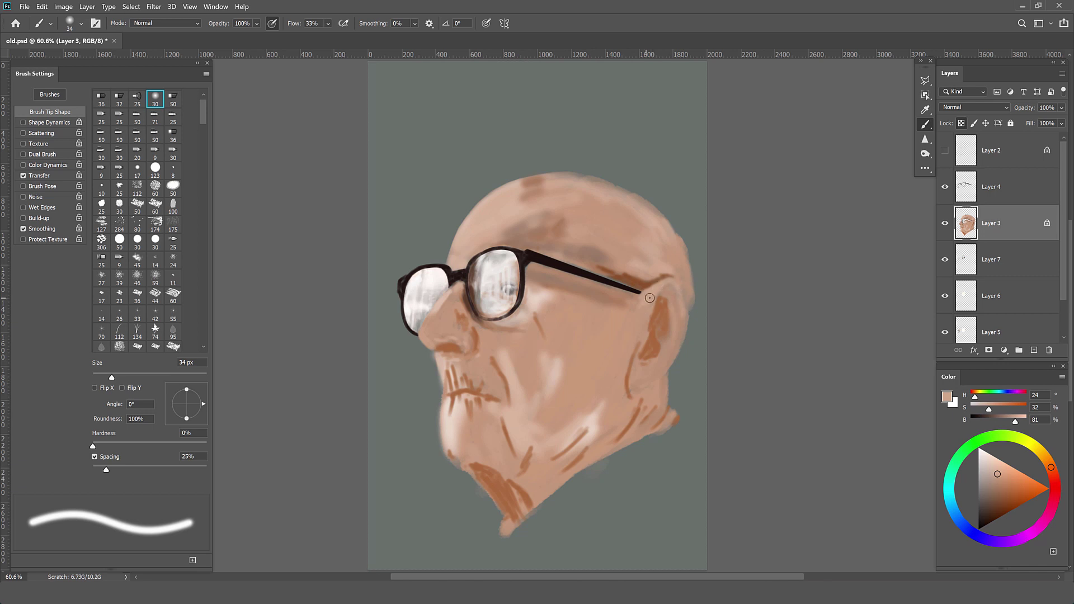
pyautogui.keyDown('alt'); pyautogui.click(648, 296); pyautogui.keyUp('alt')
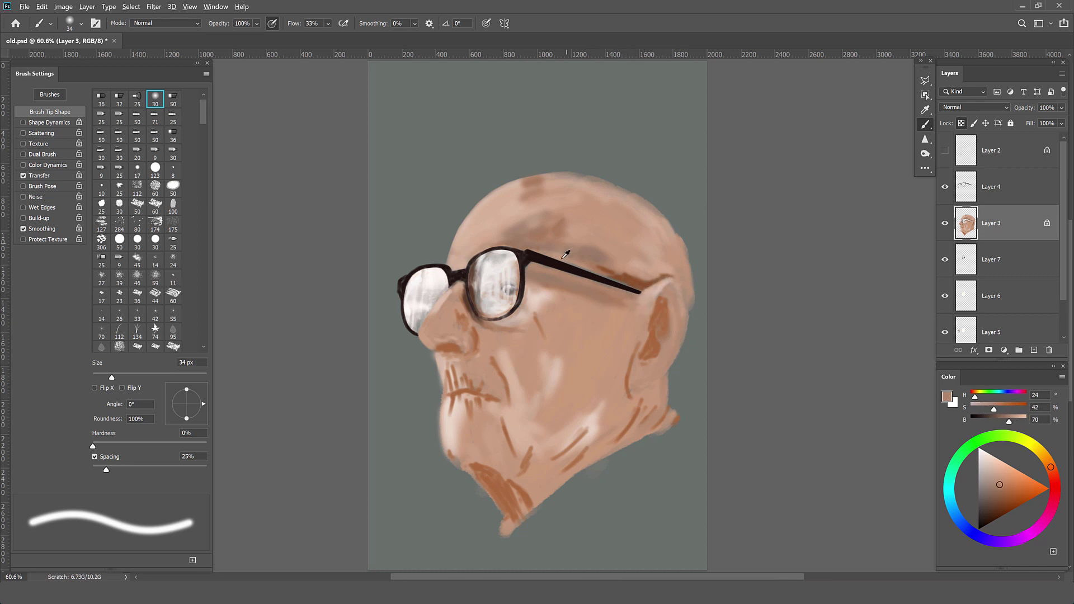
pyautogui.keyDown('alt'); pyautogui.click(683, 282); pyautogui.keyUp('alt')
pyautogui.press('[')
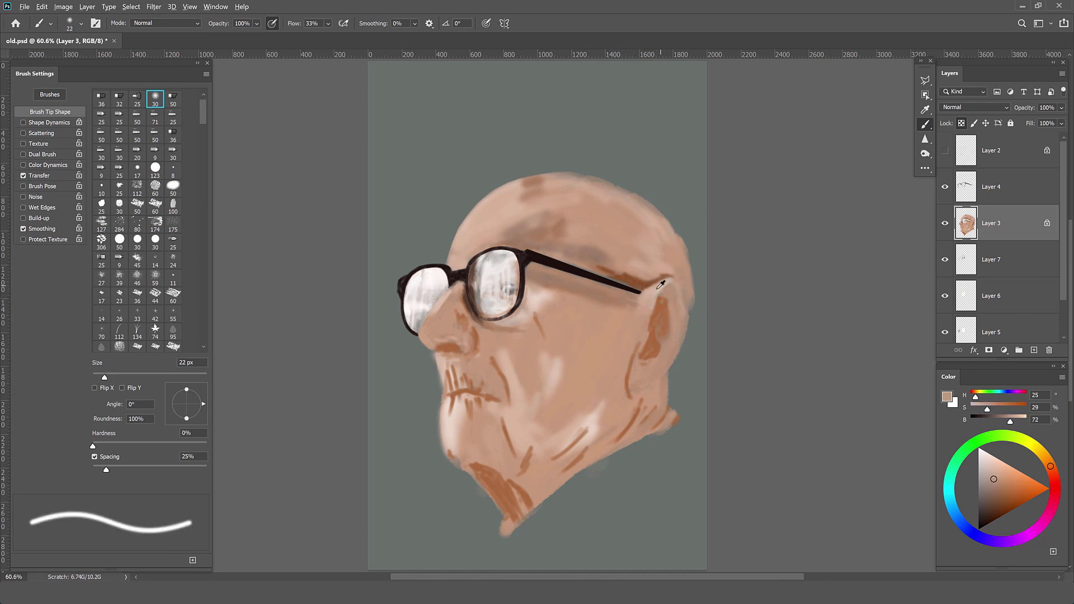
pyautogui.keyDown('alt'); pyautogui.click(676, 307); pyautogui.keyUp('alt')
pyautogui.moveTo(670, 358); pyautogui.dragTo(677, 306)
# Step: Paint dark brown 19 px strokes into the ear, then set brush flow to 75%
pyautogui.keyDown('alt'); pyautogui.click(666, 295); pyautogui.keyUp('alt')
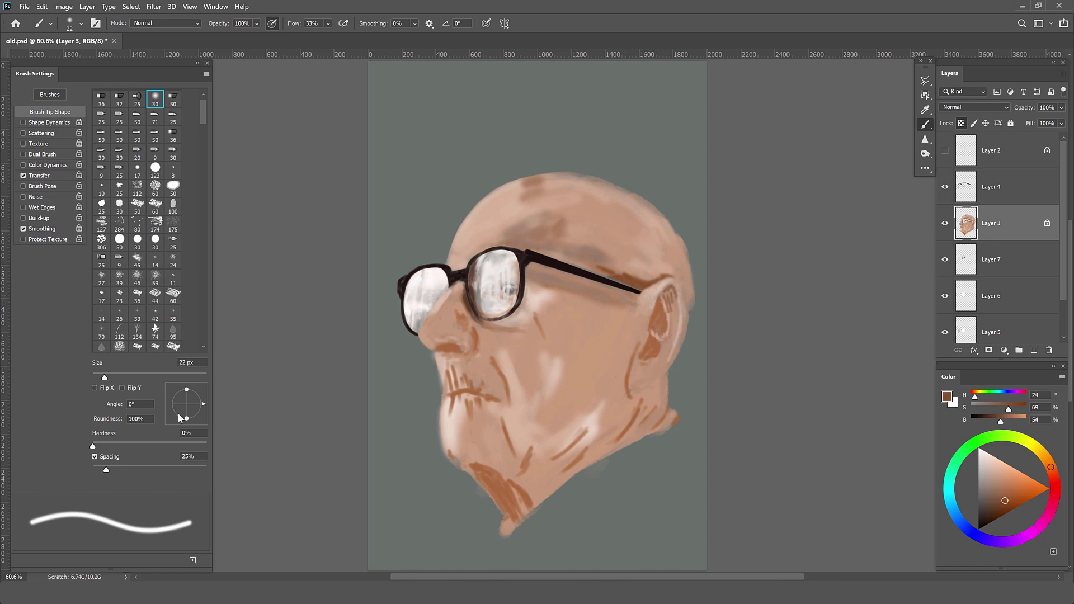
pyautogui.press('[')
pyautogui.keyDown('alt'); pyautogui.click(670, 305); pyautogui.keyUp('alt')
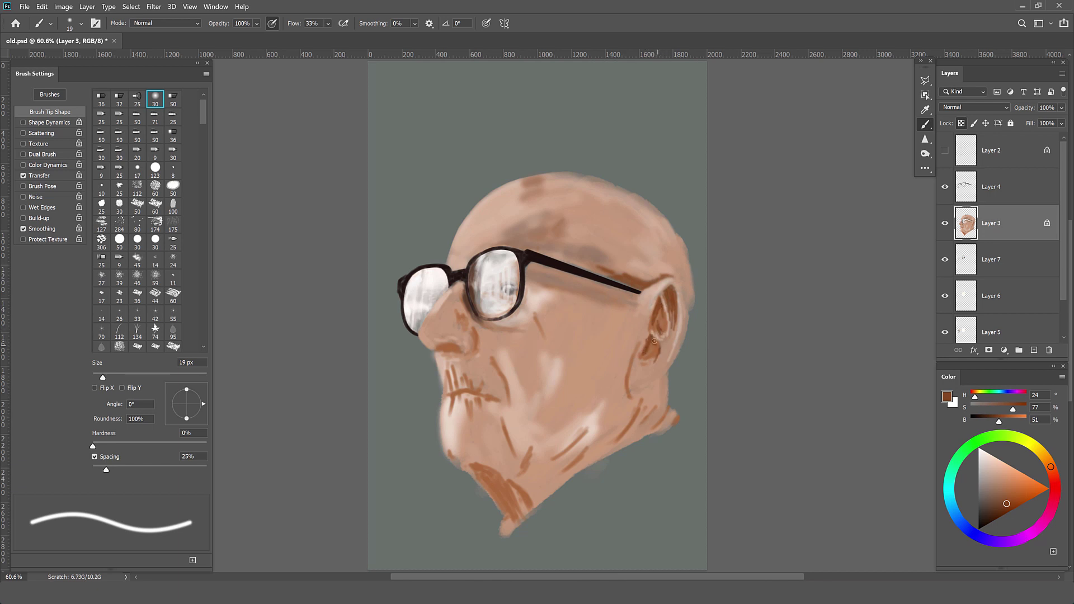
pyautogui.moveTo(654, 341); pyautogui.dragTo(648, 358)
pyautogui.keyDown('alt'); pyautogui.click(643, 338); pyautogui.keyUp('alt')
pyautogui.keyDown('alt'); pyautogui.click(660, 288); pyautogui.keyUp('alt')
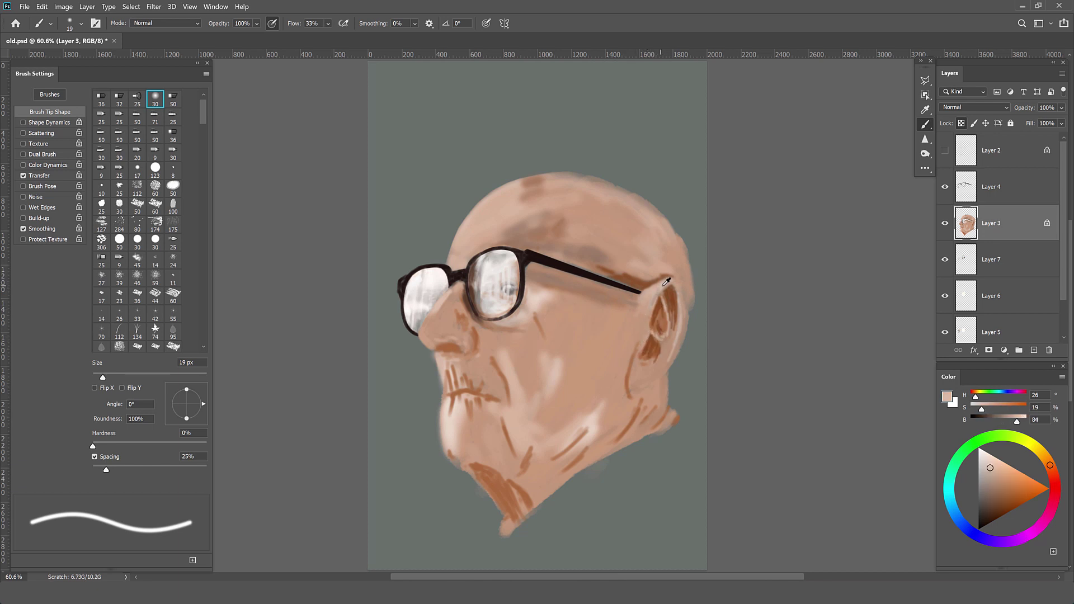
pyautogui.hotkey('shift', '7')
pyautogui.hotkey('shift', '5')
# Step: Toggle a layer to compare, then return to painting on Layer 3 in Normal mode
pyautogui.click(945, 224)
pyautogui.scroll(2, 647, 289)
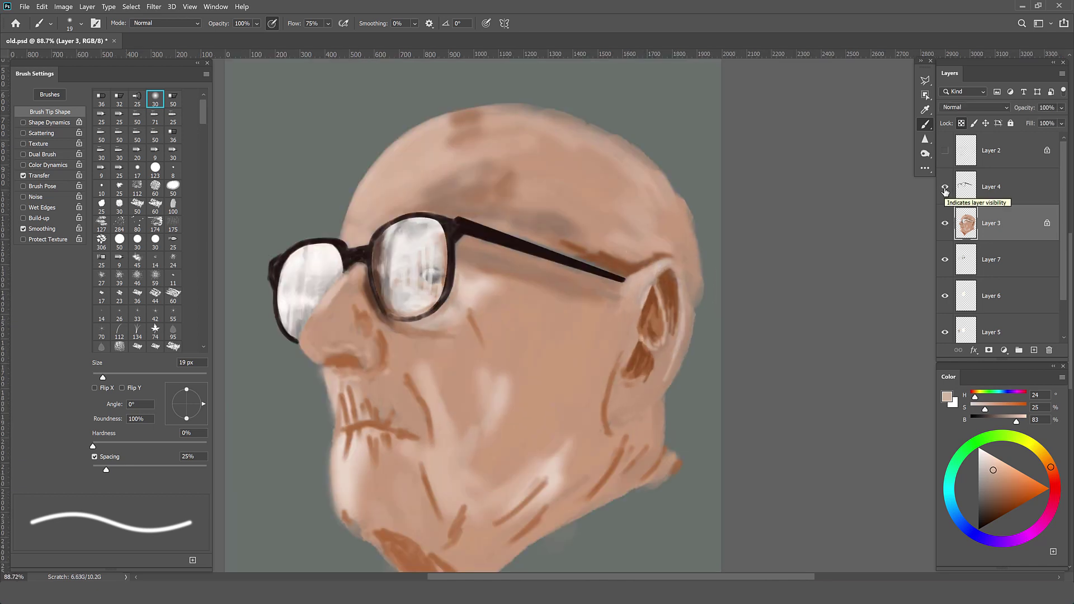
pyautogui.scroll(3, 628, 267)
pyautogui.hotkey('alt', ']')
pyautogui.hotkey('shift', 'alt', 'r')
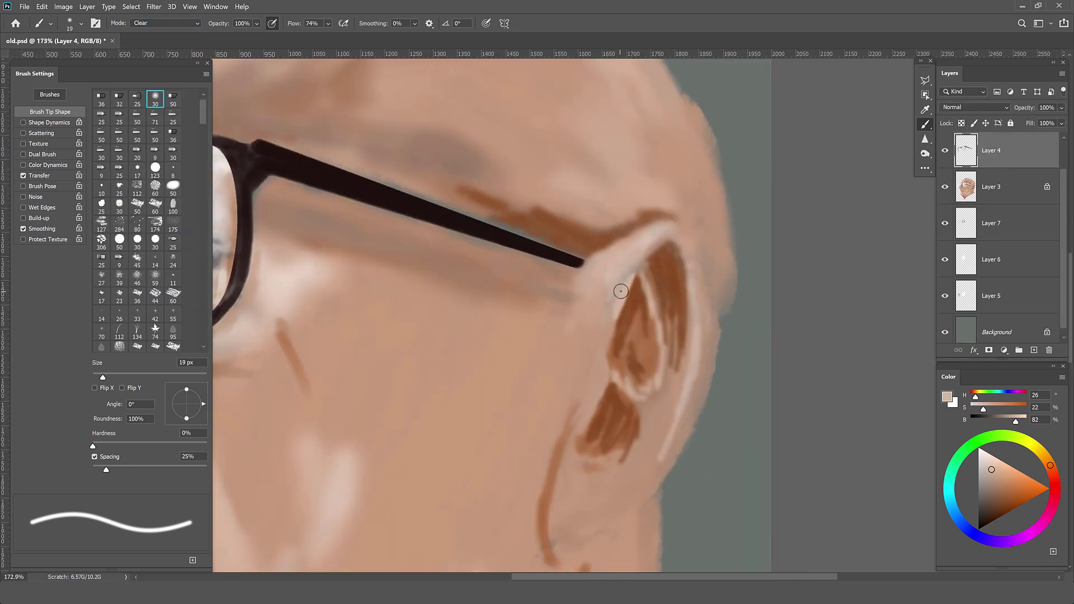
pyautogui.scroll(1, 947, 187)
pyautogui.hotkey('alt', '[')
pyautogui.press('/')
pyautogui.hotkey('shift', 'alt', 'n')
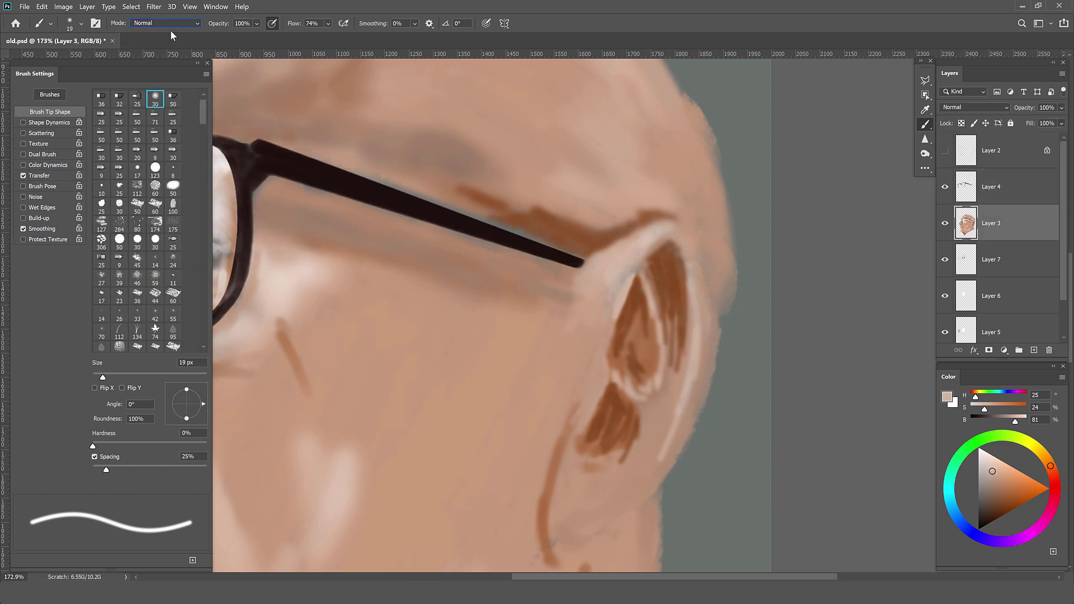
pyautogui.scroll(-2, 621, 229)
pyautogui.keyDown('alt'); pyautogui.click(629, 208); pyautogui.keyUp('alt')
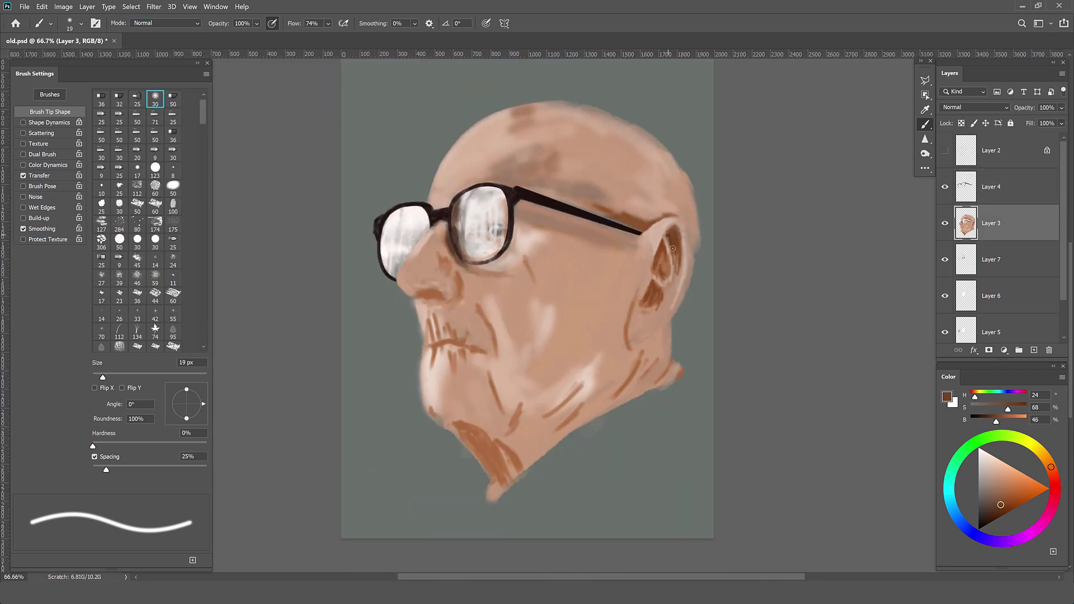
# Step: Darken the inside of the ear and paint a dark brown line along the glasses arm at 60% flow
pyautogui.keyDown('alt'); pyautogui.click(669, 247); pyautogui.keyUp('alt')
pyautogui.moveTo(676, 231); pyautogui.dragTo(664, 249)
pyautogui.hotkey('shift', '6')
pyautogui.moveTo(609, 216); pyautogui.dragTo(643, 229)
# Step: Blend light skin and dark brown tones around the glasses arm with a 31 px brush at 23% flow
pyautogui.press(']')
pyautogui.hotkey('shift', '2')
pyautogui.hotkey('shift', '3')
pyautogui.keyDown('alt'); pyautogui.click(613, 218); pyautogui.keyUp('alt')
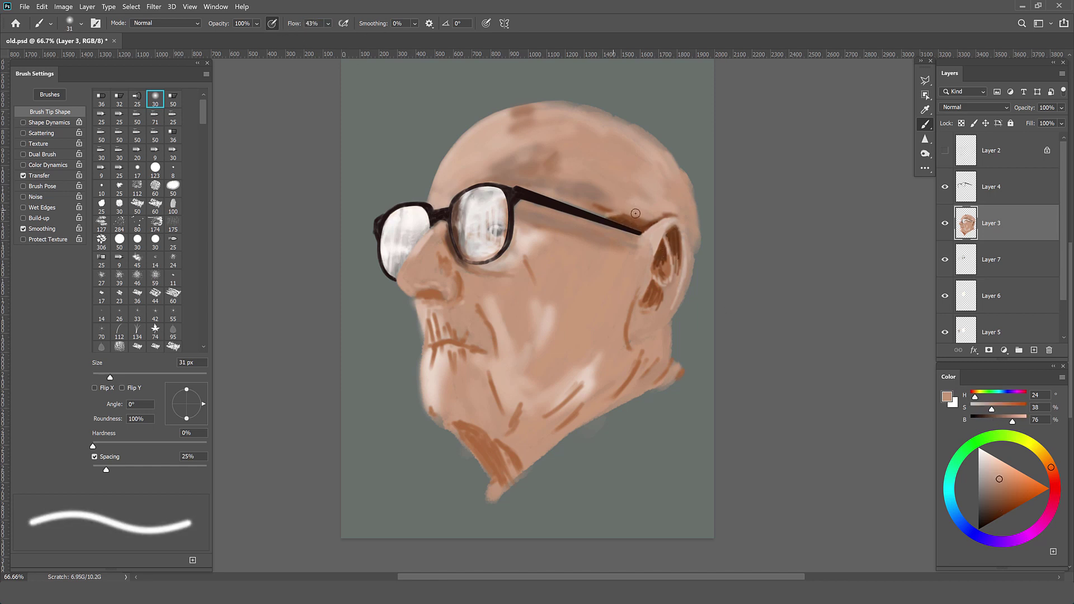
pyautogui.keyDown('alt'); pyautogui.click(638, 225); pyautogui.keyUp('alt')
pyautogui.keyDown('alt'); pyautogui.click(641, 229); pyautogui.keyUp('alt')
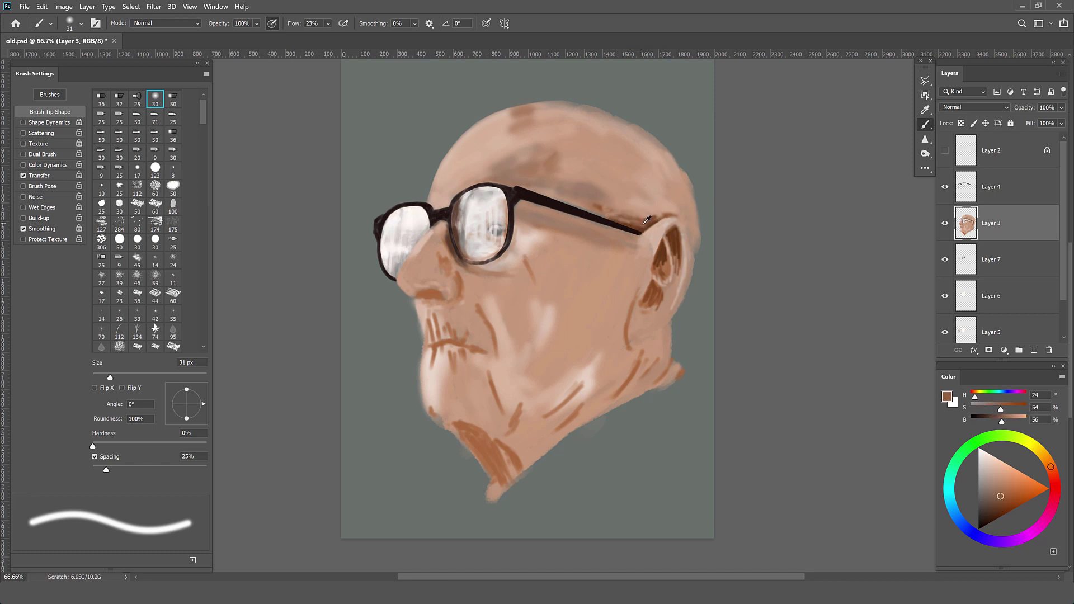
pyautogui.keyDown('alt'); pyautogui.click(629, 215); pyautogui.keyUp('alt')
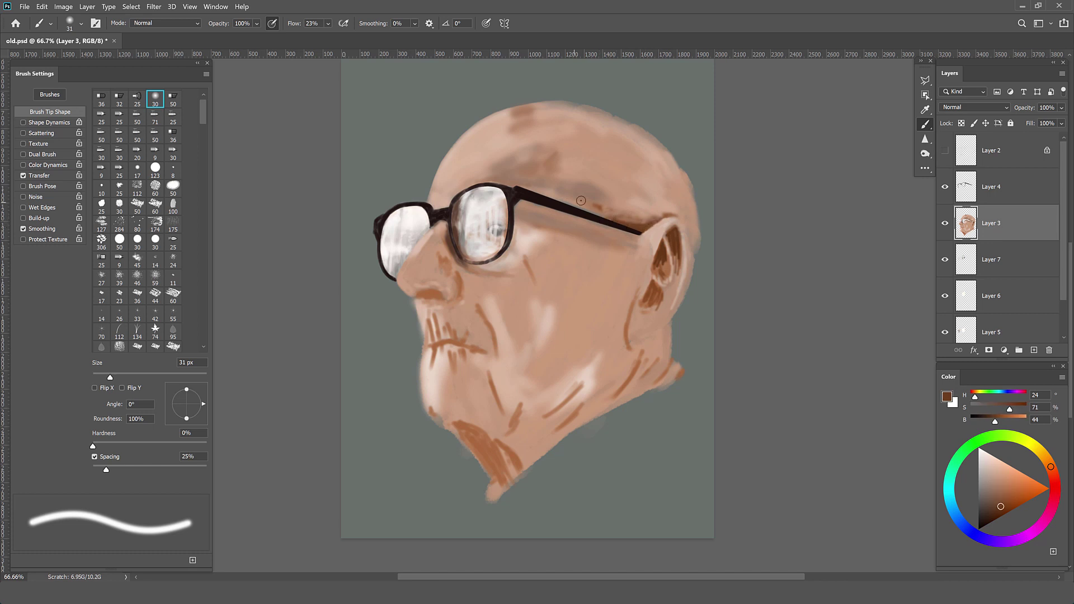
pyautogui.keyDown('alt'); pyautogui.click(604, 183); pyautogui.keyUp('alt')
pyautogui.keyDown('alt'); pyautogui.click(559, 202); pyautogui.keyUp('alt')
pyautogui.press(']')
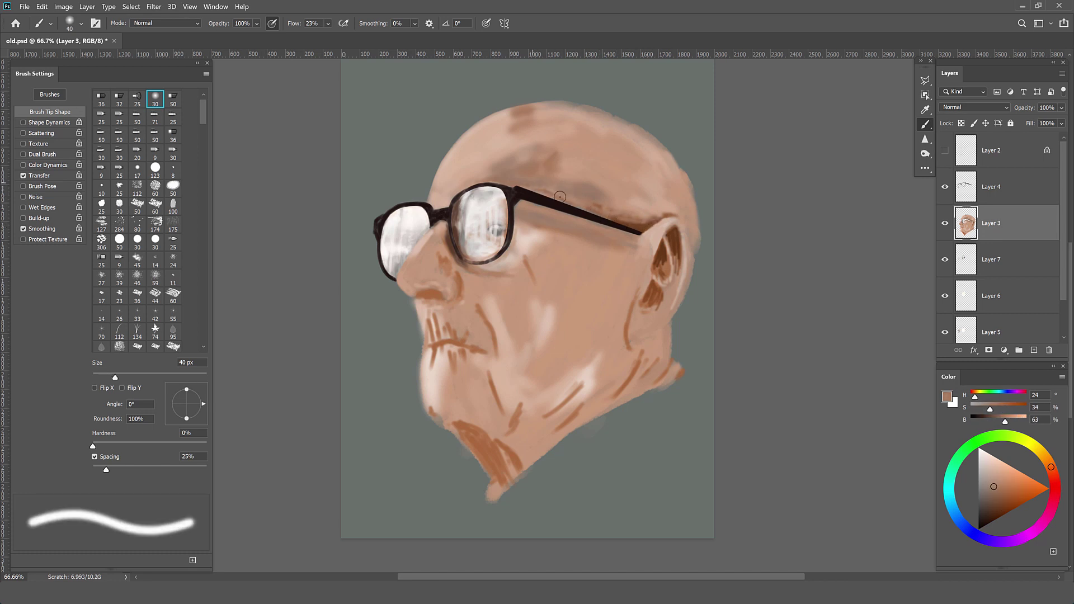
# Step: Show the Layer 2 sketch lines again and sample a light skin tone with an 8 px brush
pyautogui.press('[')
pyautogui.press('[')
pyautogui.press('[')
pyautogui.click(945, 151)
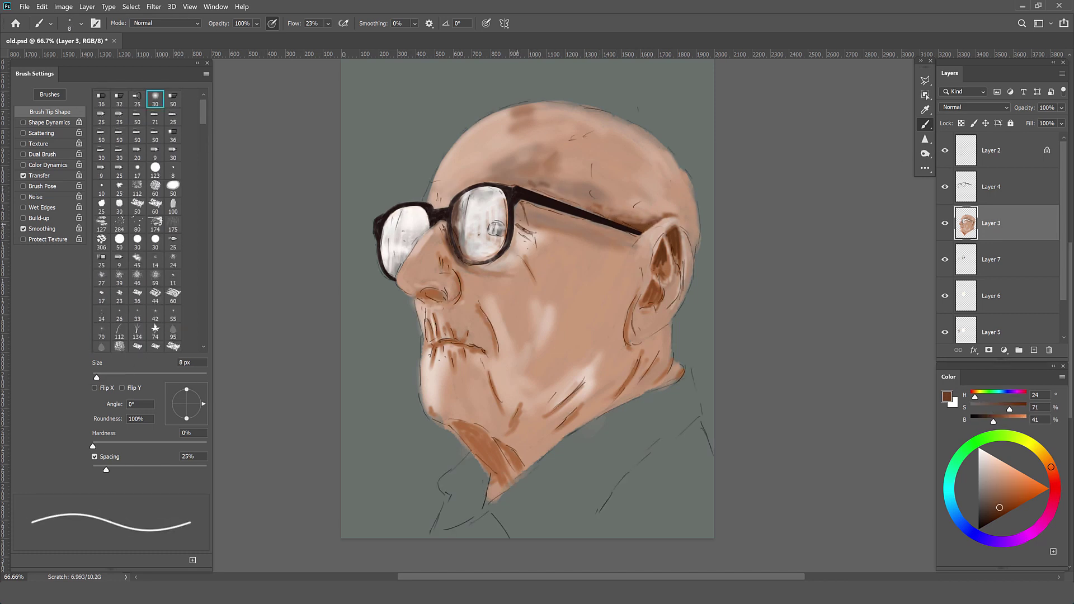
pyautogui.scroll(2, 538, 199)
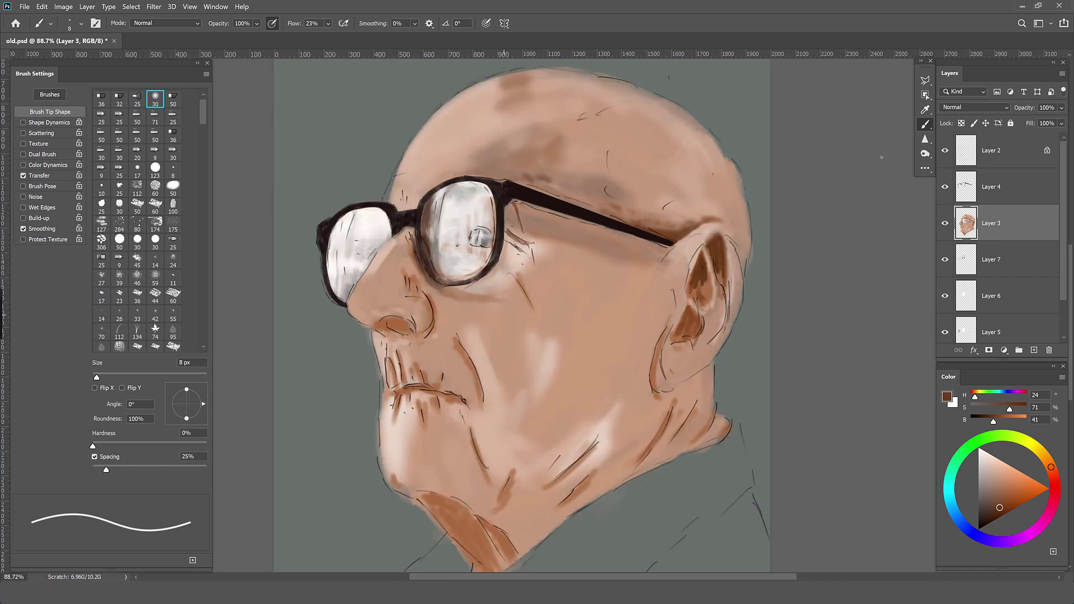
pyautogui.keyDown('alt'); pyautogui.click(460, 288); pyautogui.keyUp('alt')
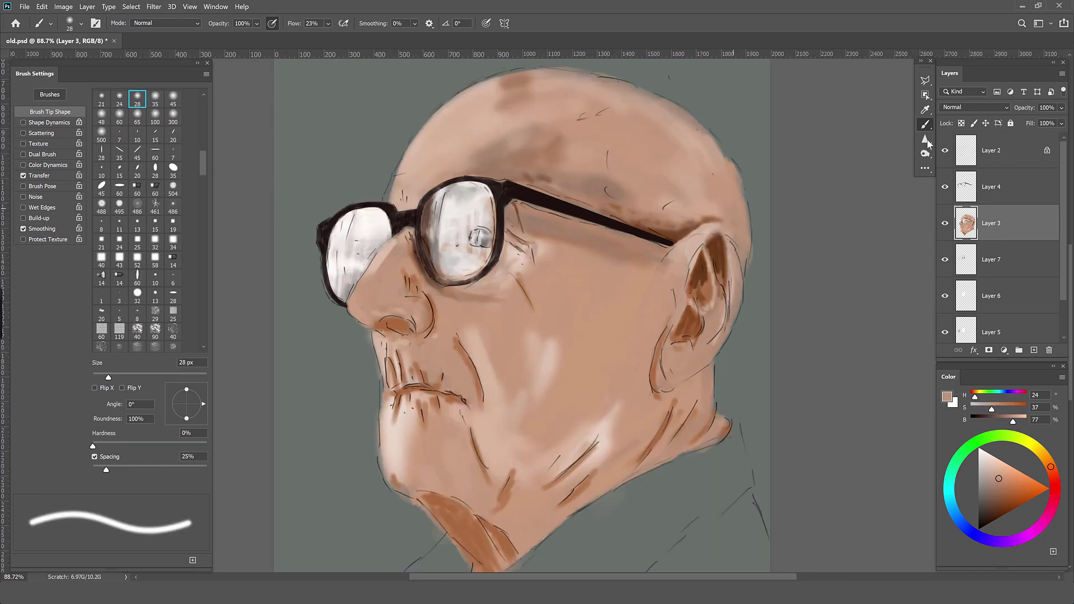
pyautogui.click(945, 150)
# Step: Paint dark brown 13 px wrinkle lines on the cheek and below the glasses
pyautogui.keyDown('alt'); pyautogui.click(643, 251); pyautogui.keyUp('alt')
pyautogui.click(101, 340)
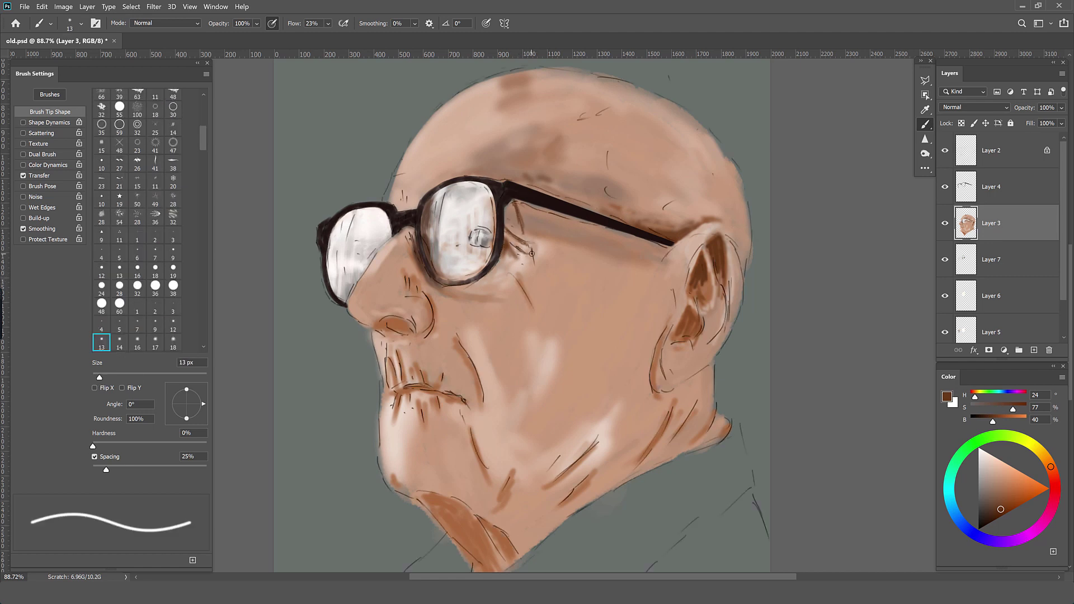
pyautogui.moveTo(532, 253); pyautogui.dragTo(530, 302)
pyautogui.moveTo(495, 285); pyautogui.dragTo(514, 338)
# Step: Soften the wrinkles beside the glasses with light skin using the soft 30 tip at 26 px
pyautogui.keyDown('alt'); pyautogui.click(527, 227); pyautogui.keyUp('alt')
pyautogui.press('.')
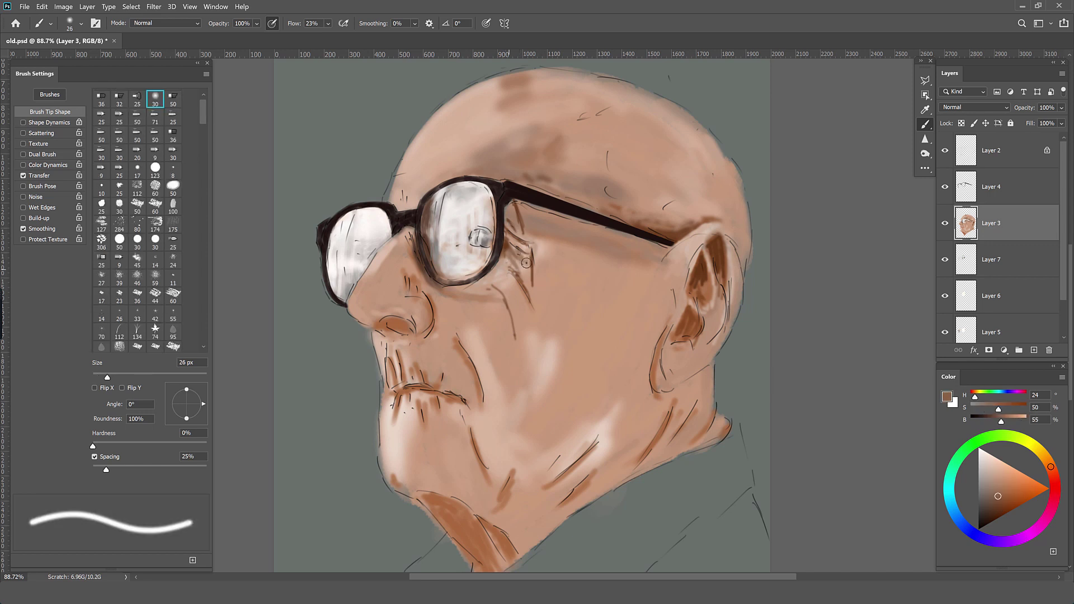
pyautogui.keyDown('alt'); pyautogui.click(530, 240); pyautogui.keyUp('alt')
pyautogui.moveTo(536, 240); pyautogui.dragTo(541, 268)
pyautogui.moveTo(507, 232)
pyautogui.mouseDown()
pyautogui.moveTo(510, 323)
pyautogui.moveTo(514, 257)
pyautogui.mouseUp()
# Step: Deepen dark wrinkles beside the lens and below the nose, adding a faint 12 px wrinkle
pyautogui.keyDown('alt'); pyautogui.click(489, 293); pyautogui.keyUp('alt')
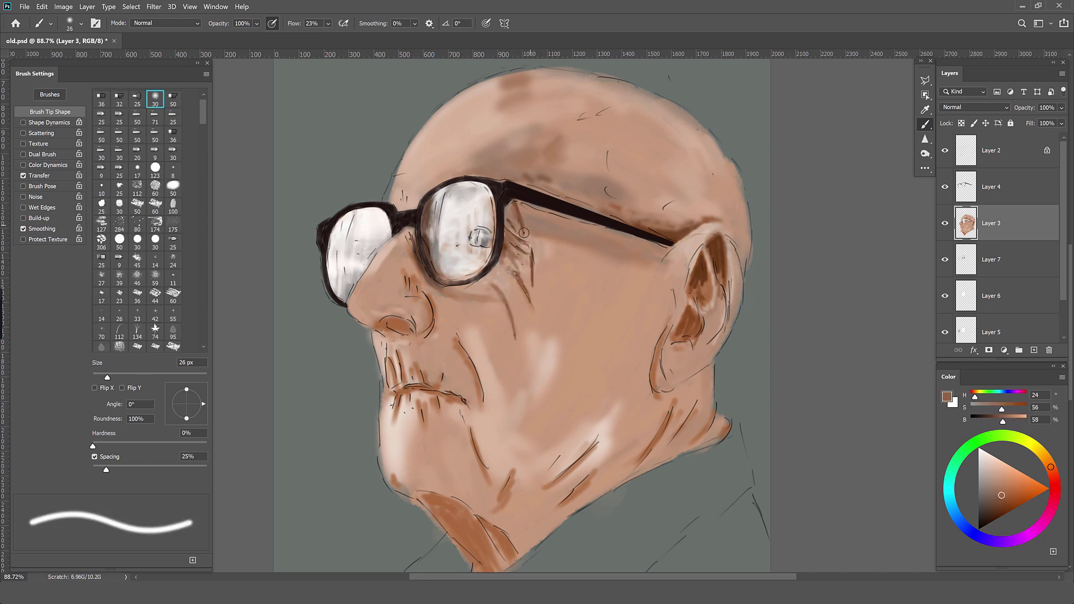
pyautogui.moveTo(529, 205); pyautogui.dragTo(531, 299)
pyautogui.moveTo(457, 337); pyautogui.dragTo(480, 374)
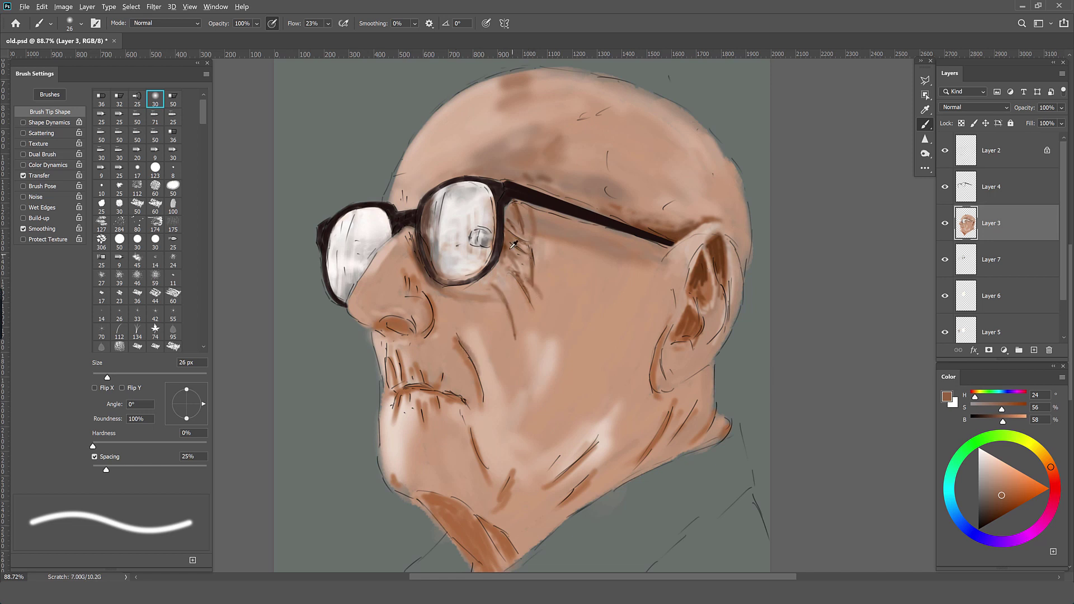
pyautogui.moveTo(107, 378); pyautogui.dragTo(99, 377)
pyautogui.moveTo(506, 280); pyautogui.dragTo(515, 304)
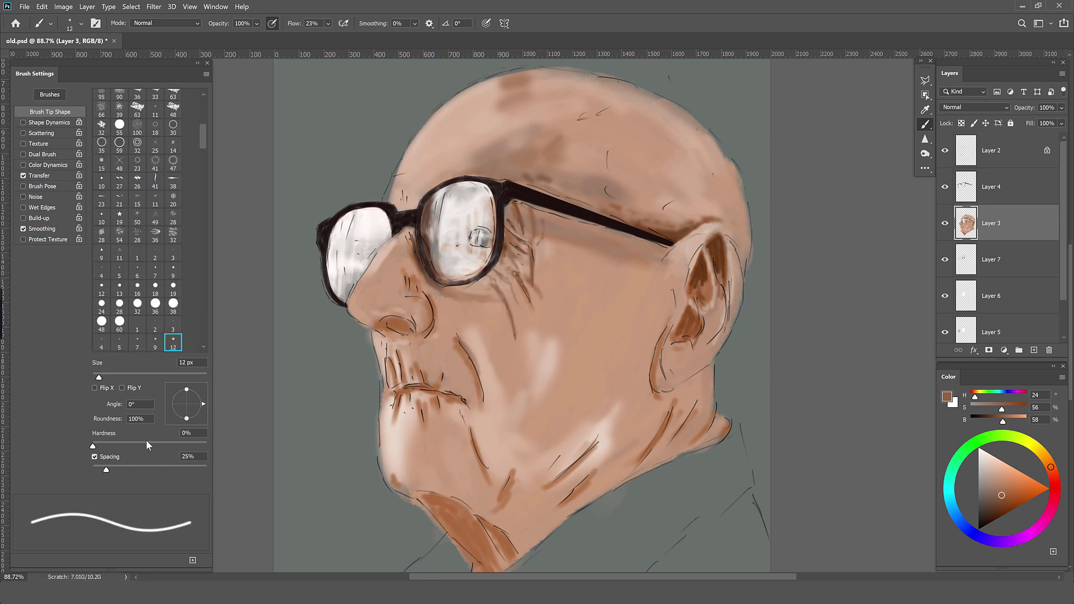
# Step: Hide the sketch lines and paint brown crow's-feet beside the glasses at 28% hardness, 57% flow
pyautogui.click(124, 446)
pyautogui.hotkey('shift', '5')
pyautogui.hotkey('shift', '7')
pyautogui.click(945, 150)
pyautogui.moveTo(519, 197)
pyautogui.mouseDown()
pyautogui.moveTo(506, 224)
pyautogui.moveTo(532, 279)
pyautogui.mouseUp()
pyautogui.moveTo(516, 241); pyautogui.dragTo(519, 315)
# Step: Switch to a soft round 17 px brush at low flow and sample mid skin brown
pyautogui.press('[')
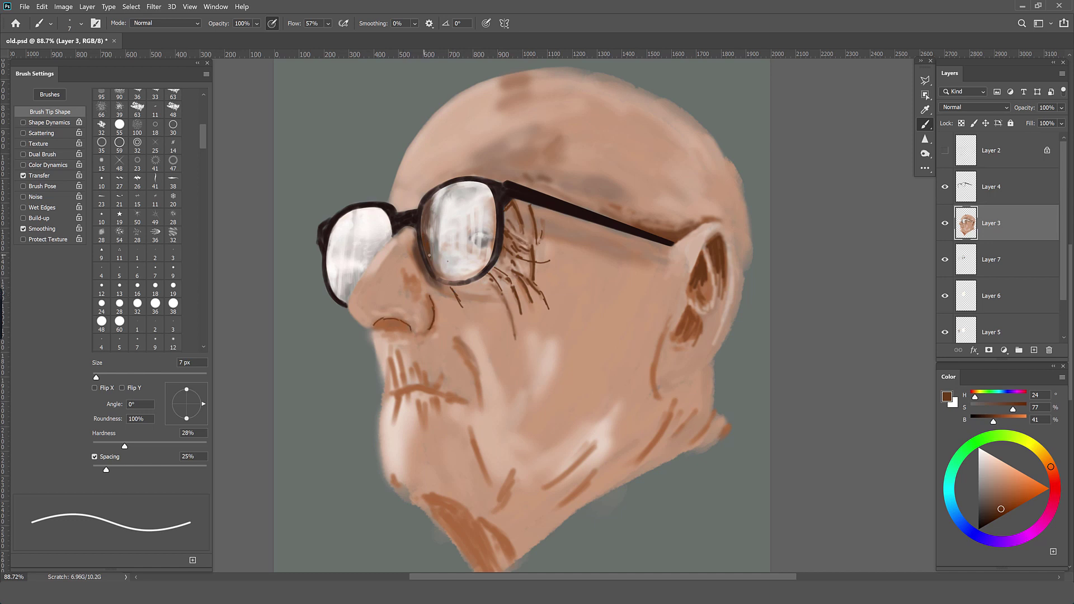
pyautogui.press(']')
pyautogui.press(']')
pyautogui.press(']')
pyautogui.keyDown('alt'); pyautogui.click(494, 221); pyautogui.keyUp('alt')
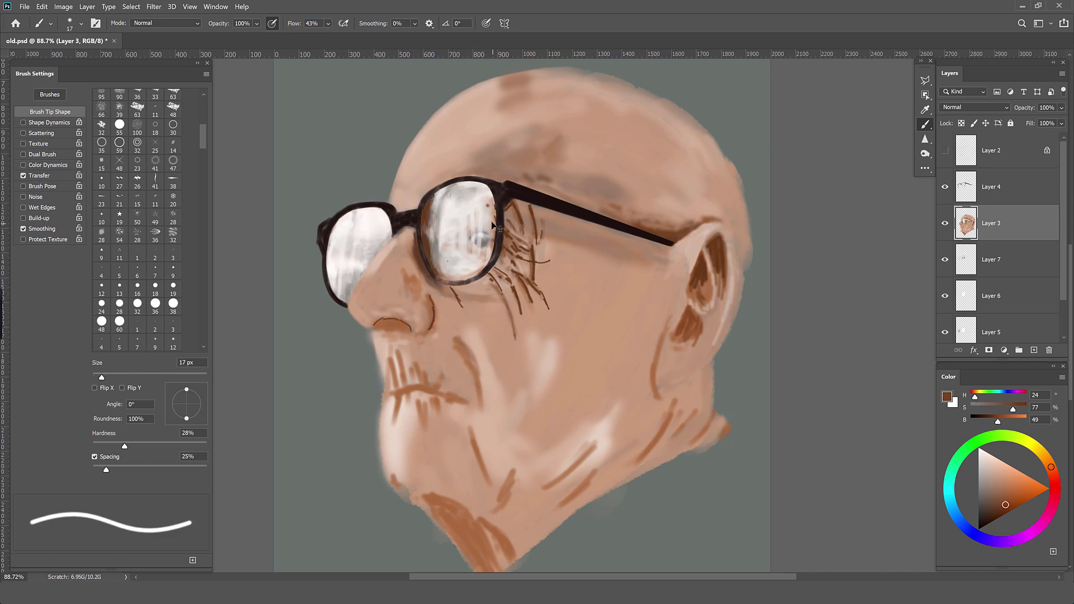
pyautogui.hotkey('shift', '2')
pyautogui.hotkey('shift', '3')
pyautogui.keyDown('alt'); pyautogui.click(475, 255); pyautogui.keyUp('alt')
pyautogui.hotkey('shift', '[')
pyautogui.hotkey('shift', '[')
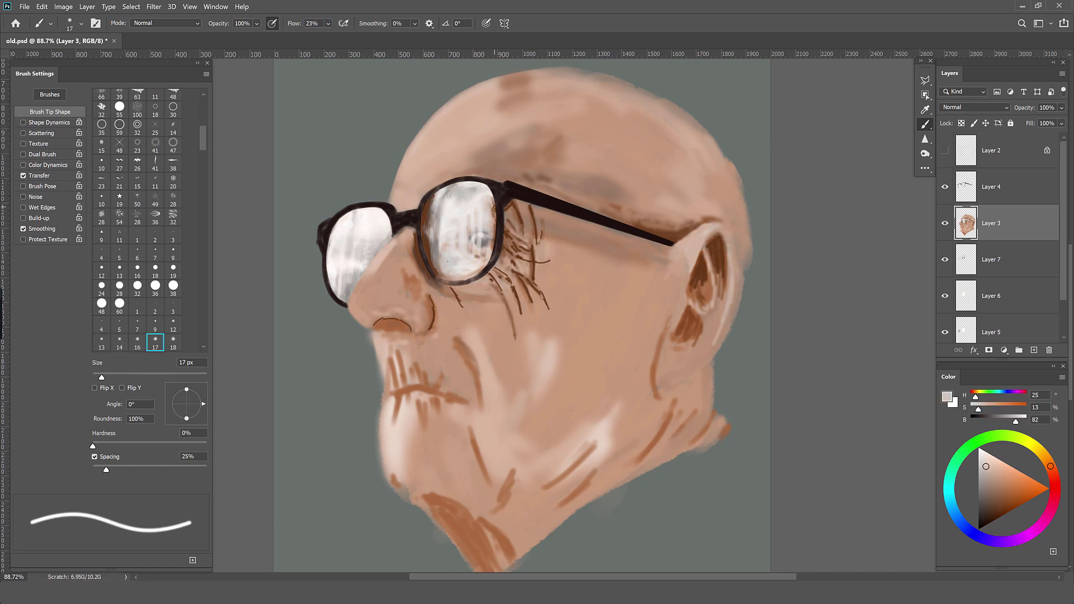
pyautogui.keyDown('alt'); pyautogui.click(526, 227); pyautogui.keyUp('alt')
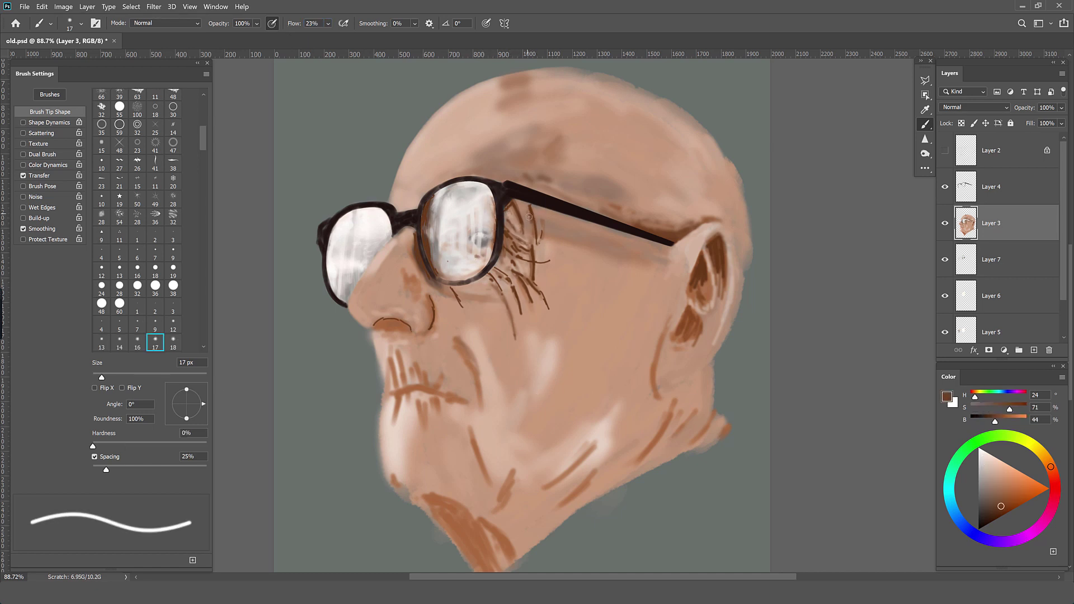
pyautogui.keyDown('alt'); pyautogui.click(523, 215); pyautogui.keyUp('alt')
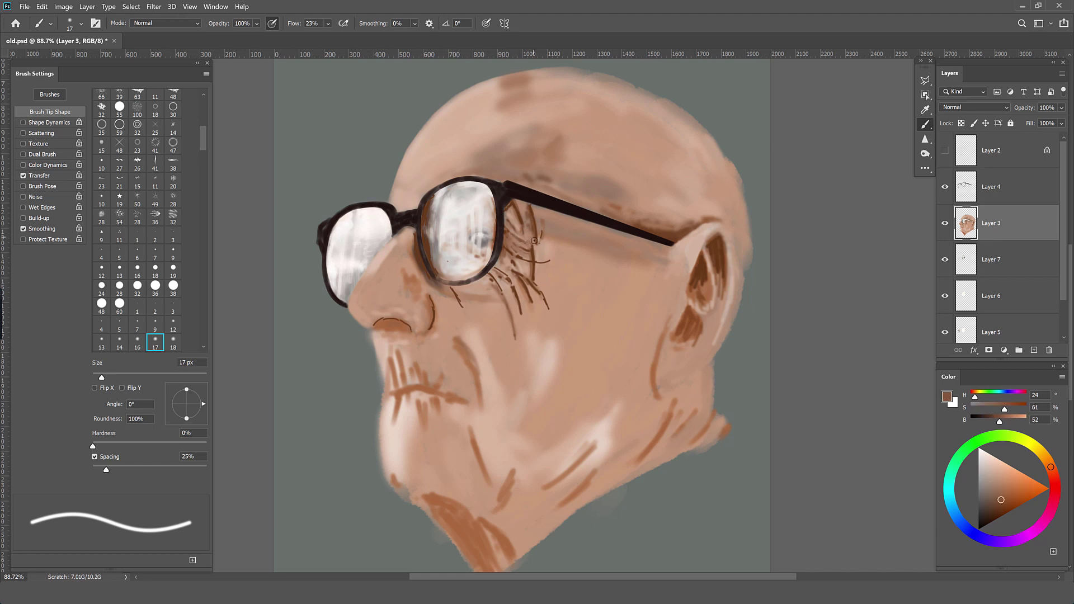
# Step: Blend alternating darker browns and lighter skin tones over the wrinkle lines beside the eye
pyautogui.keyDown('alt'); pyautogui.click(531, 274); pyautogui.keyUp('alt')
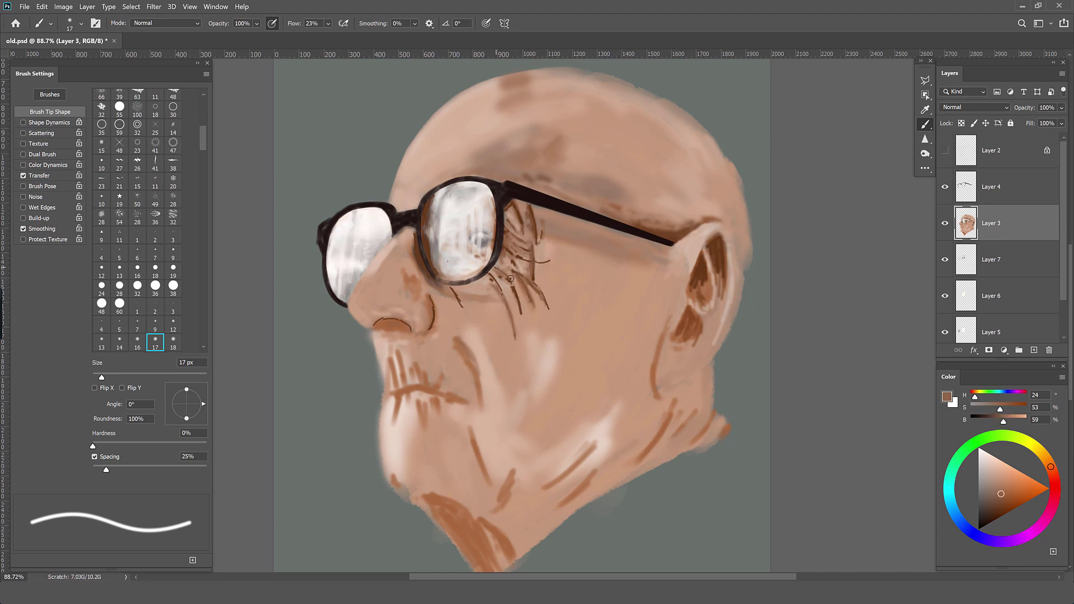
pyautogui.keyDown('alt'); pyautogui.click(501, 275); pyautogui.keyUp('alt')
pyautogui.keyDown('alt'); pyautogui.click(529, 255); pyautogui.keyUp('alt')
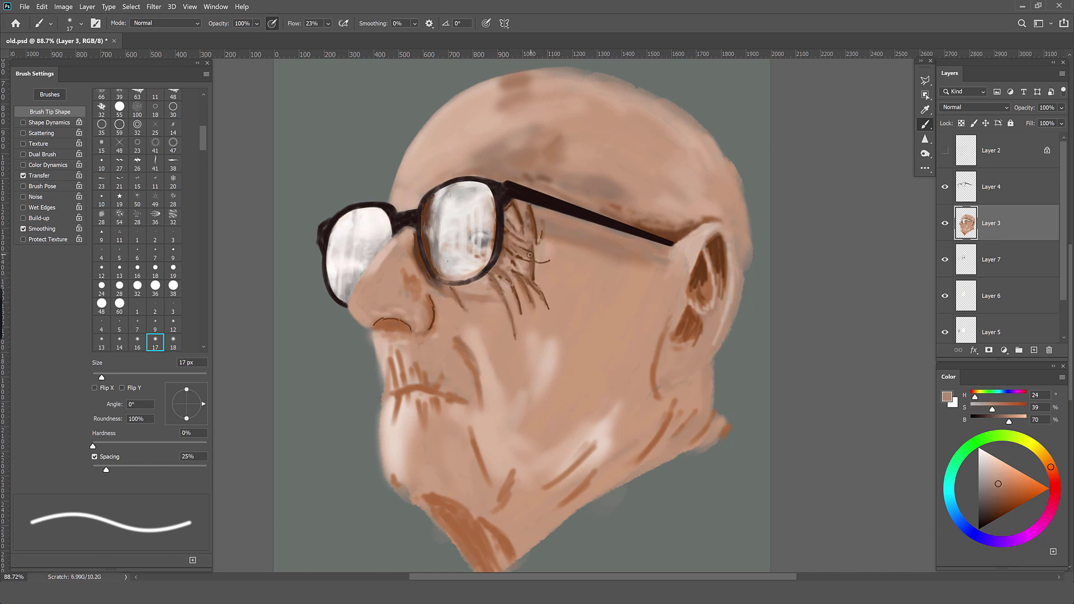
pyautogui.keyDown('alt'); pyautogui.click(538, 226); pyautogui.keyUp('alt')
pyautogui.keyDown('alt'); pyautogui.click(522, 222); pyautogui.keyUp('alt')
pyautogui.keyDown('alt'); pyautogui.click(511, 230); pyautogui.keyUp('alt')
pyautogui.keyDown('alt'); pyautogui.click(523, 254); pyautogui.keyUp('alt')
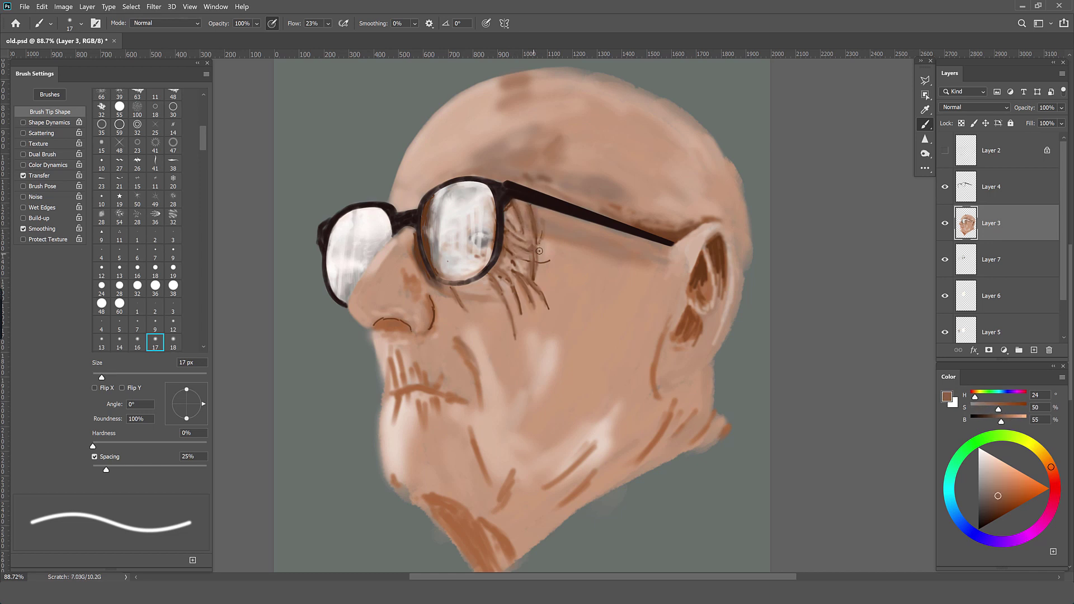
pyautogui.keyDown('alt'); pyautogui.click(521, 230); pyautogui.keyUp('alt')
pyautogui.keyDown('alt'); pyautogui.click(520, 247); pyautogui.keyUp('alt')
pyautogui.keyDown('alt'); pyautogui.click(506, 280); pyautogui.keyUp('alt')
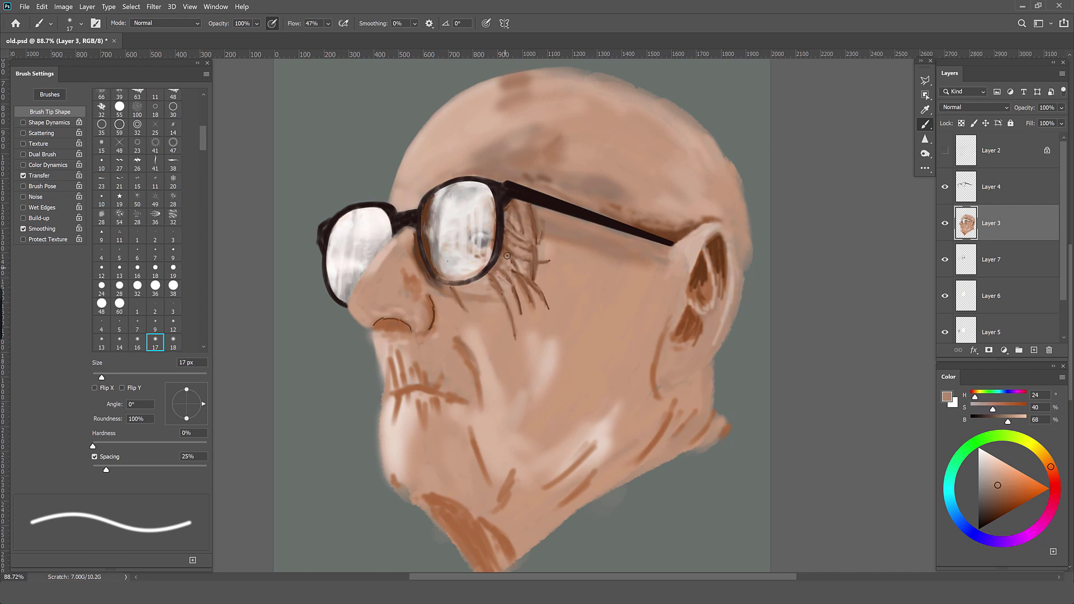
pyautogui.keyDown('alt'); pyautogui.click(547, 305); pyautogui.keyUp('alt')
pyautogui.hotkey('ctrl', '-')
# Step: Enlarge the soft brush and cover brown strokes beside the glasses arm with pale skin
pyautogui.keyDown('alt'); pyautogui.click(553, 264); pyautogui.keyUp('alt')
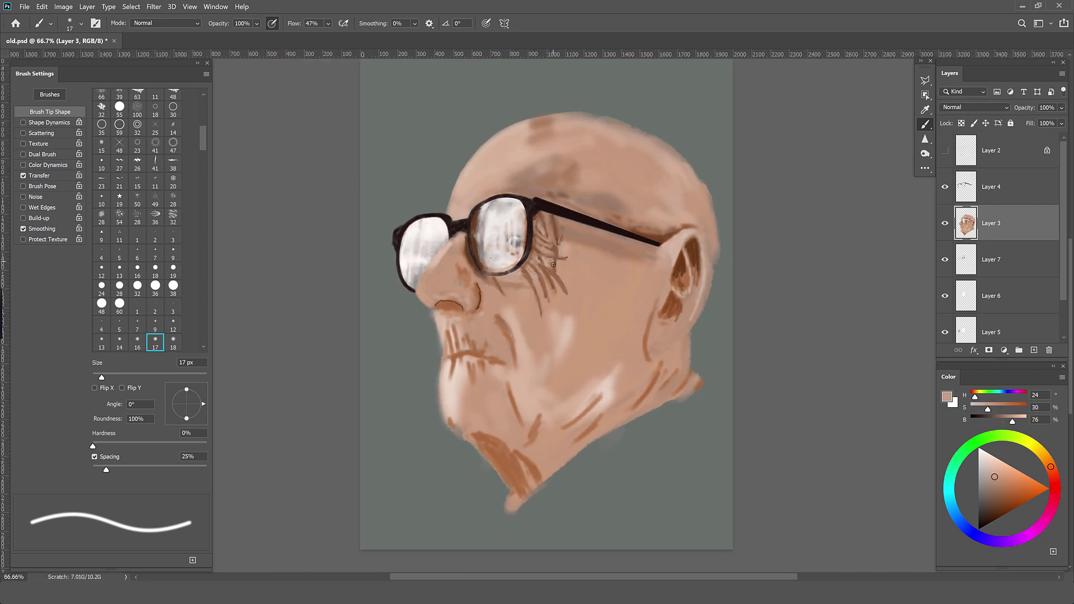
pyautogui.keyDown('alt'); pyautogui.click(548, 252); pyautogui.keyUp('alt')
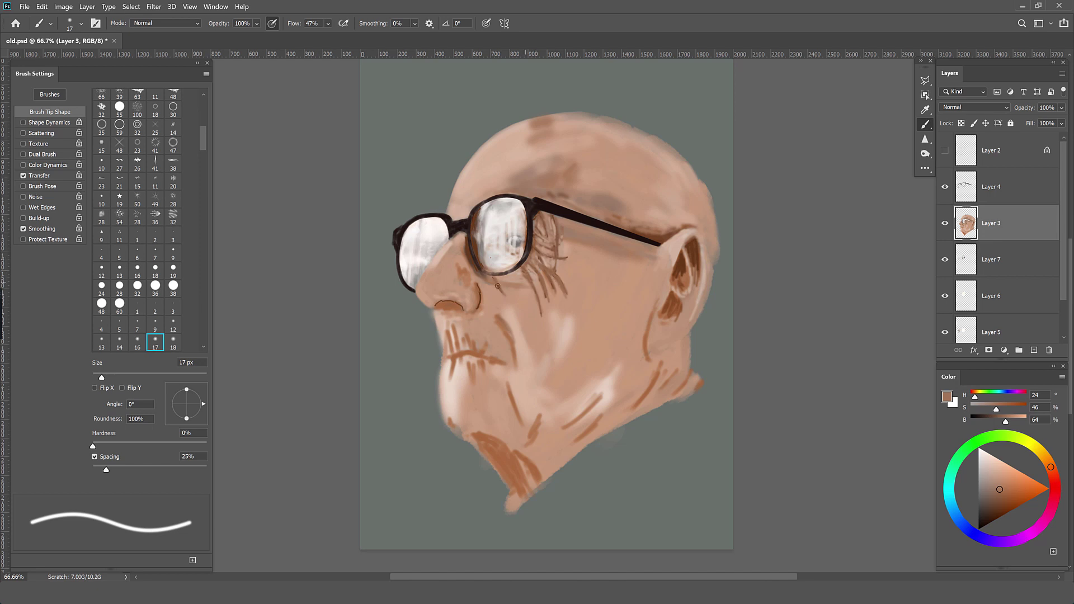
pyautogui.keyDown('alt'); pyautogui.click(498, 286); pyautogui.keyUp('alt')
pyautogui.press(']')
pyautogui.keyDown('alt'); pyautogui.click(554, 252); pyautogui.keyUp('alt')
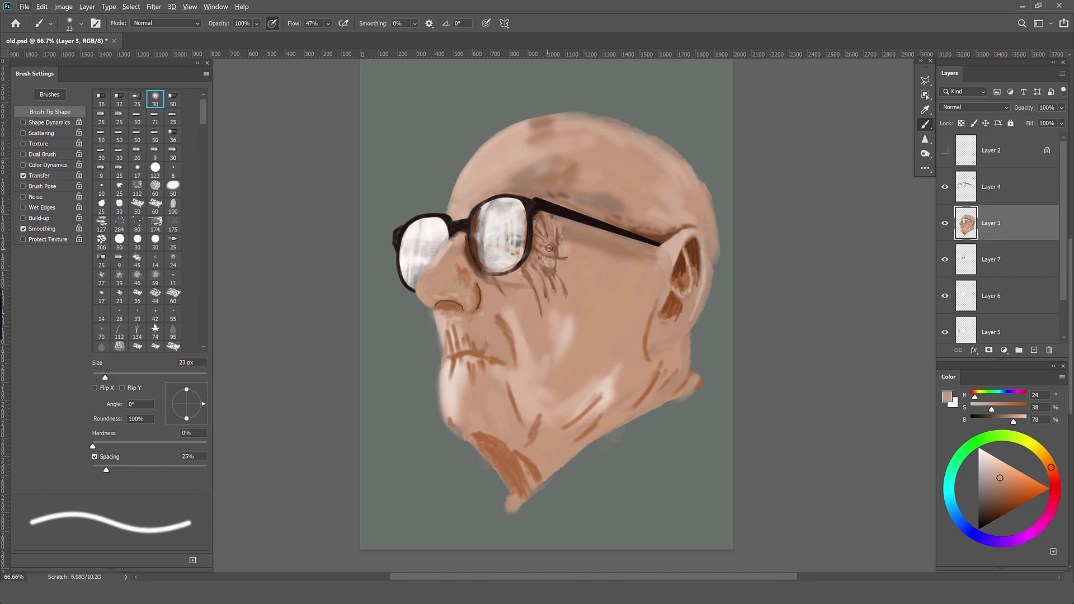
pyautogui.keyDown('alt'); pyautogui.click(553, 252); pyautogui.keyUp('alt')
pyautogui.moveTo(553, 252); pyautogui.dragTo(560, 243)
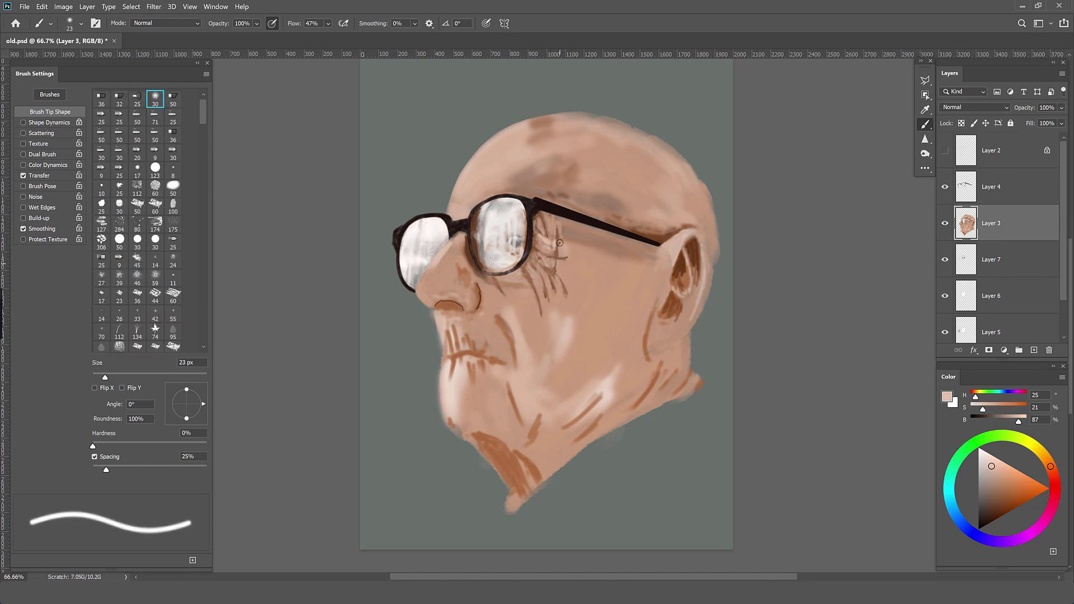
# Step: Sample darker and lighter skin tones from the eye, cheek and nostril areas
pyautogui.keyDown('alt'); pyautogui.click(558, 234); pyautogui.keyUp('alt')
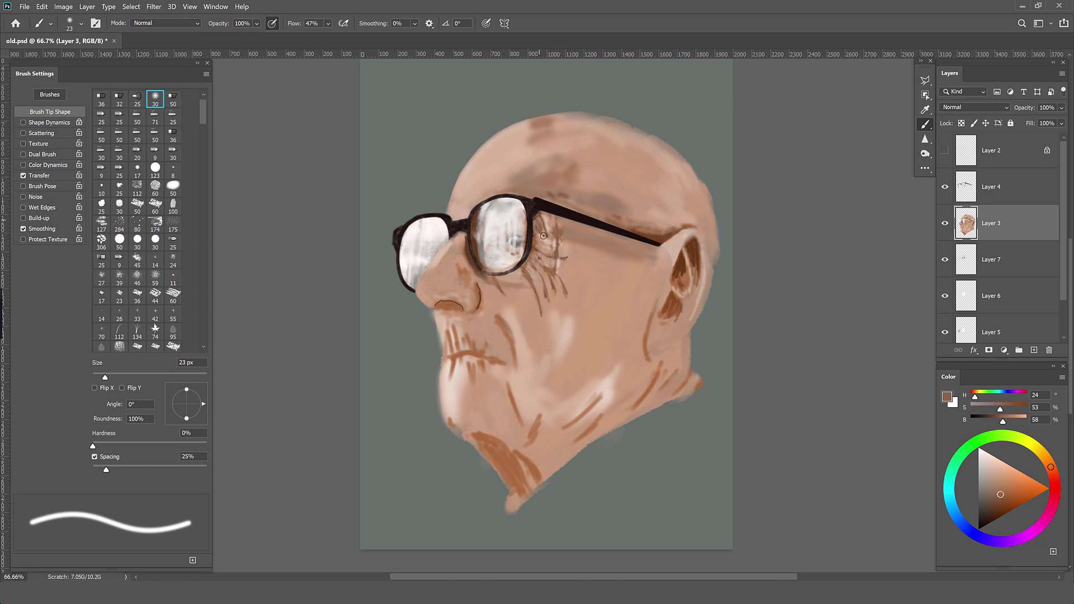
pyautogui.keyDown('alt'); pyautogui.click(543, 262); pyautogui.keyUp('alt')
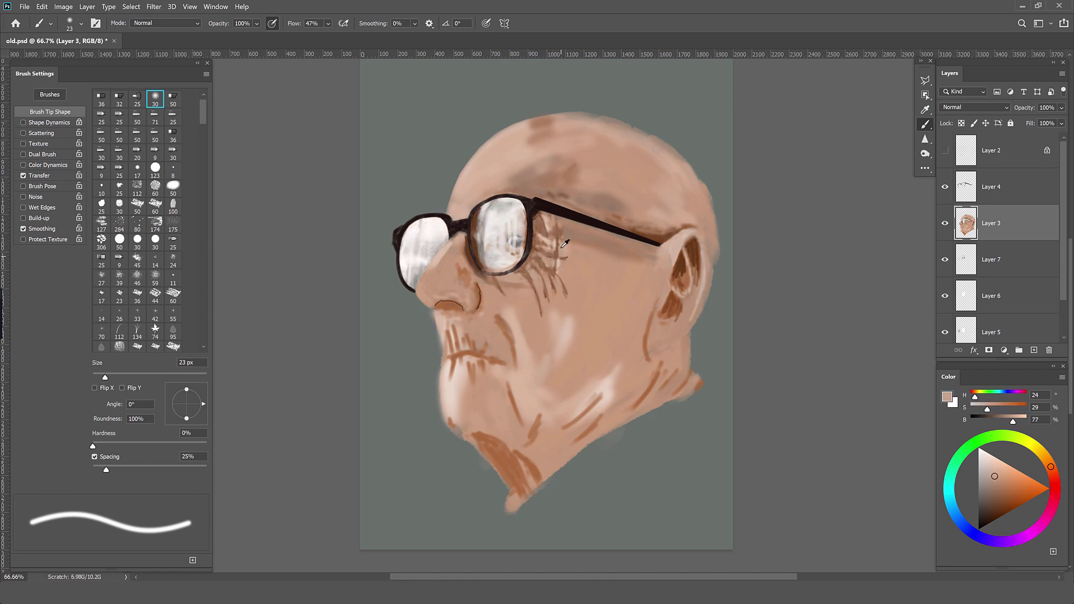
pyautogui.keyDown('alt'); pyautogui.click(552, 252); pyautogui.keyUp('alt')
pyautogui.scroll(-1, 570, 310)
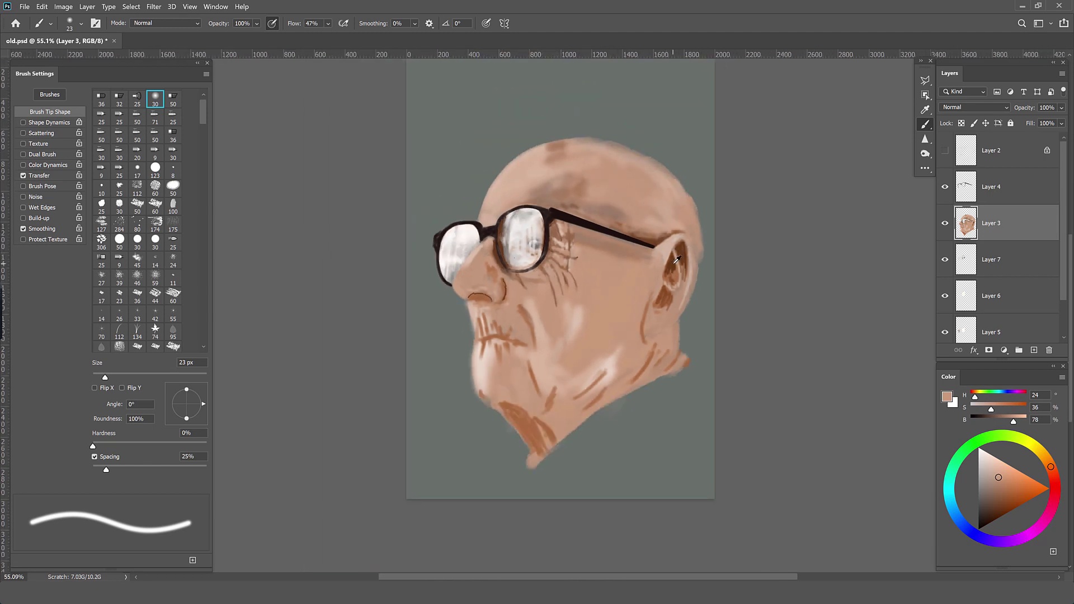
pyautogui.keyDown('alt'); pyautogui.click(478, 301); pyautogui.keyUp('alt')
pyautogui.keyDown('alt'); pyautogui.click(484, 246); pyautogui.keyUp('alt')
pyautogui.moveTo(460, 273); pyautogui.dragTo(490, 241)
# Step: Soften the nose bridge with a 31 px brush at 28% flow
pyautogui.press(']')
pyautogui.hotkey('shift', '2')
pyautogui.hotkey('shift', '8')
pyautogui.keyDown('alt'); pyautogui.click(510, 231); pyautogui.keyUp('alt')
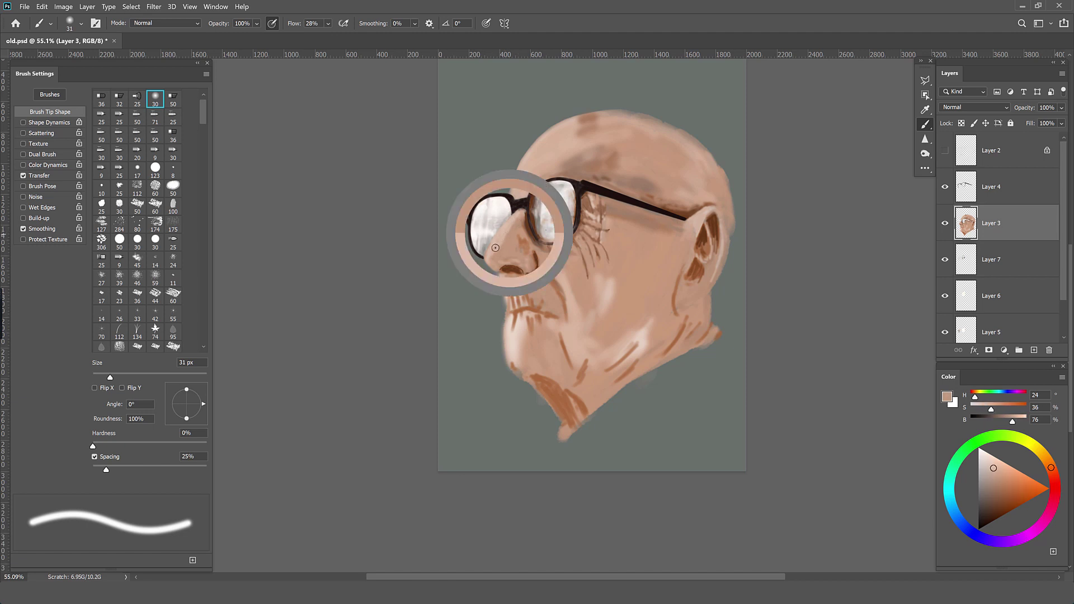
pyautogui.moveTo(502, 261); pyautogui.dragTo(505, 226)
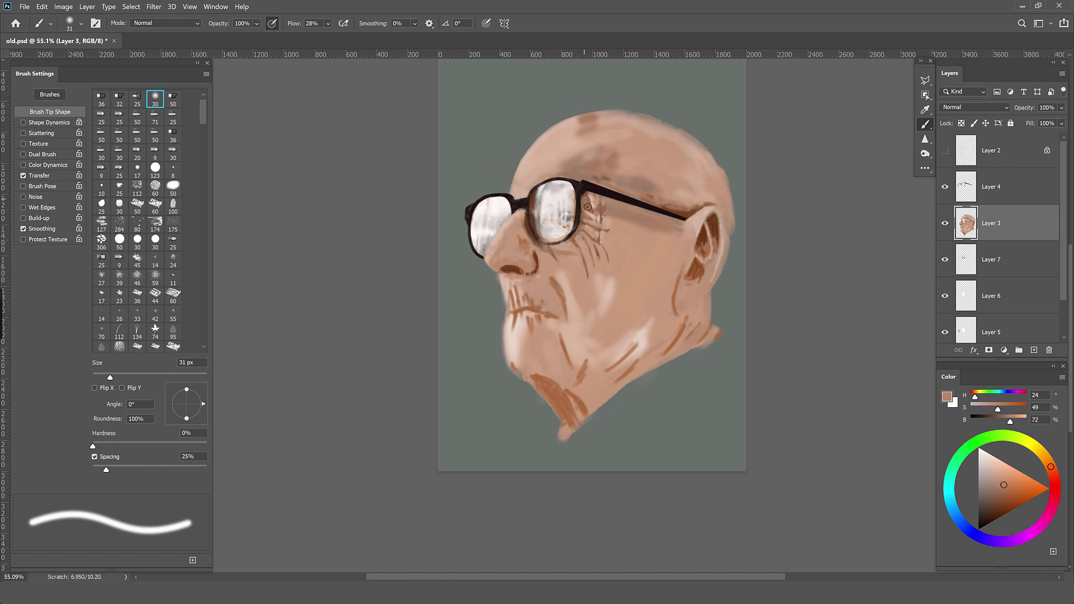
# Step: Shade the side of the nose below the glasses with a dark brown from the nostril
pyautogui.keyDown('alt'); pyautogui.click(598, 252); pyautogui.keyUp('alt')
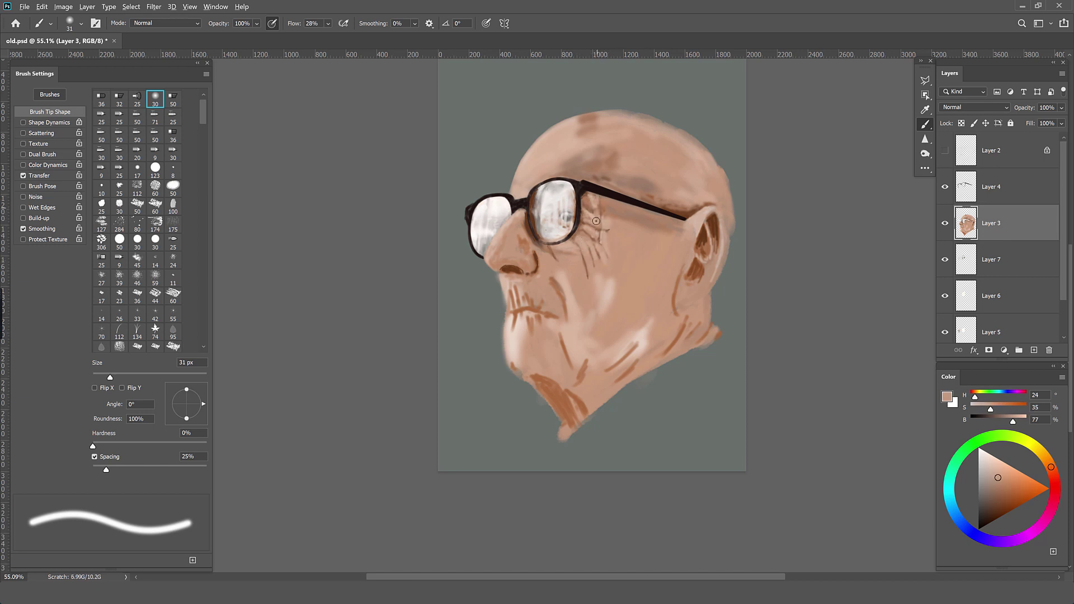
pyautogui.keyDown('alt'); pyautogui.click(600, 239); pyautogui.keyUp('alt')
pyautogui.keyDown('alt'); pyautogui.click(609, 217); pyautogui.keyUp('alt')
pyautogui.keyDown('alt'); pyautogui.click(590, 227); pyautogui.keyUp('alt')
pyautogui.keyDown('alt'); pyautogui.click(538, 267); pyautogui.keyUp('alt')
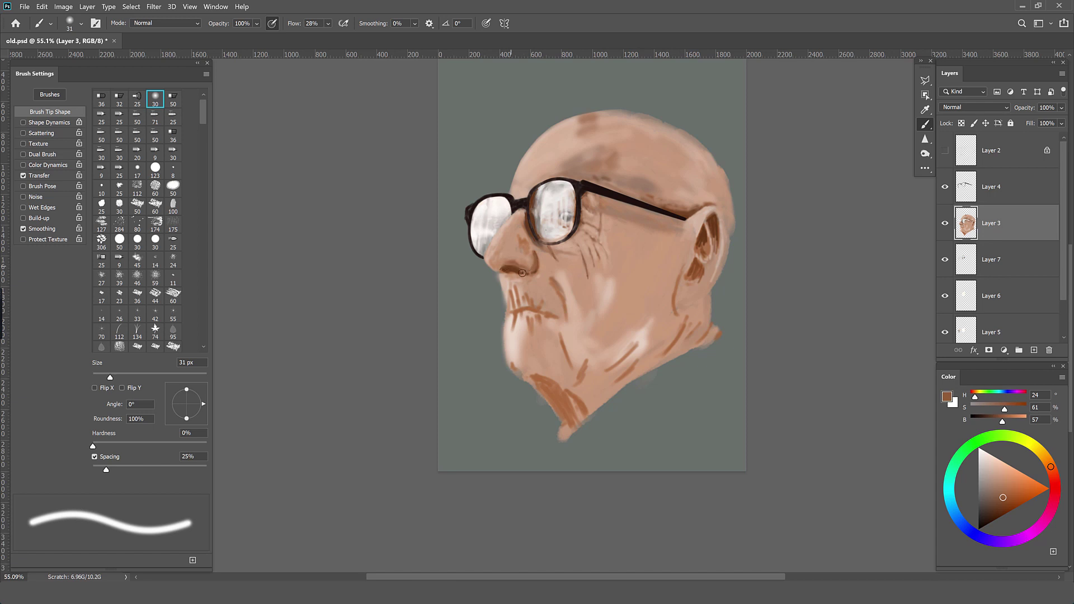
pyautogui.moveTo(528, 240); pyautogui.dragTo(526, 228)
# Step: Blend skin tones beside the lens, nose tip, glasses frame and cheek
pyautogui.keyDown('alt'); pyautogui.click(530, 259); pyautogui.keyUp('alt')
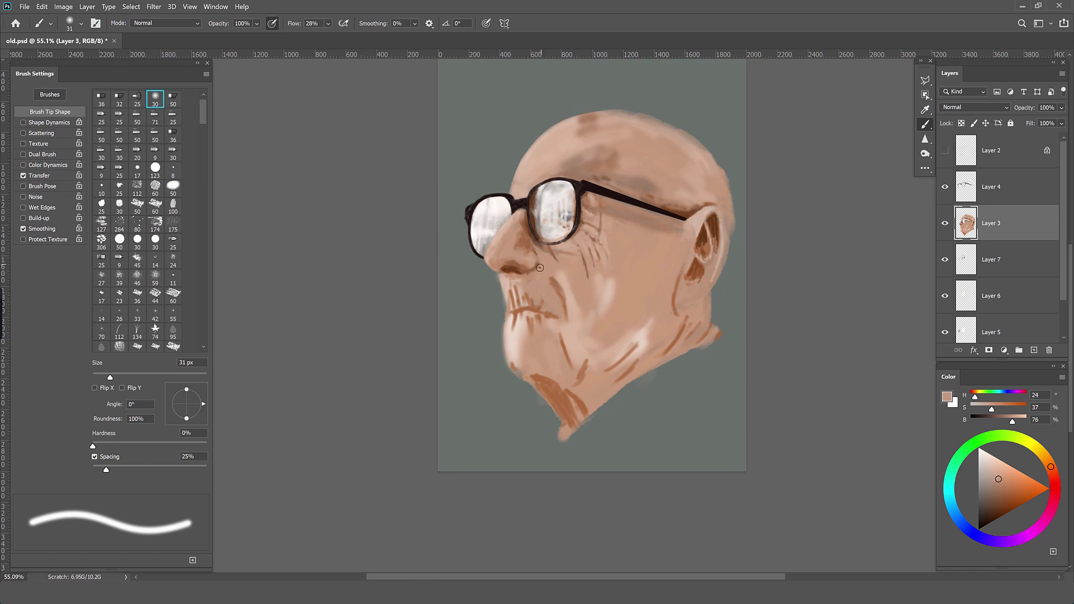
pyautogui.keyDown('alt'); pyautogui.click(515, 219); pyautogui.keyUp('alt')
pyautogui.keyDown('alt'); pyautogui.click(499, 256); pyautogui.keyUp('alt')
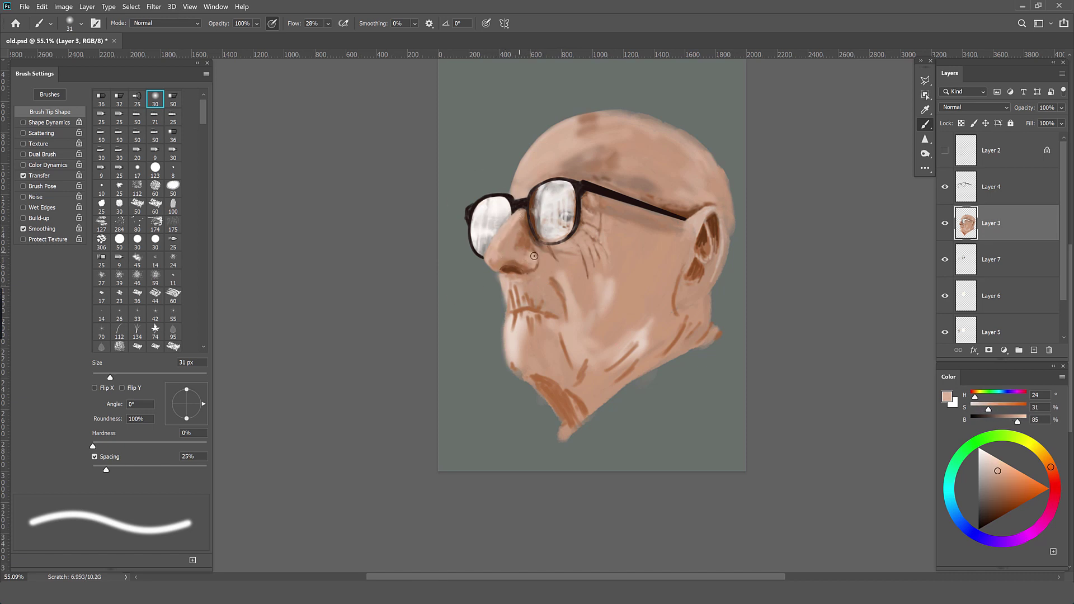
pyautogui.keyDown('alt'); pyautogui.click(514, 219); pyautogui.keyUp('alt')
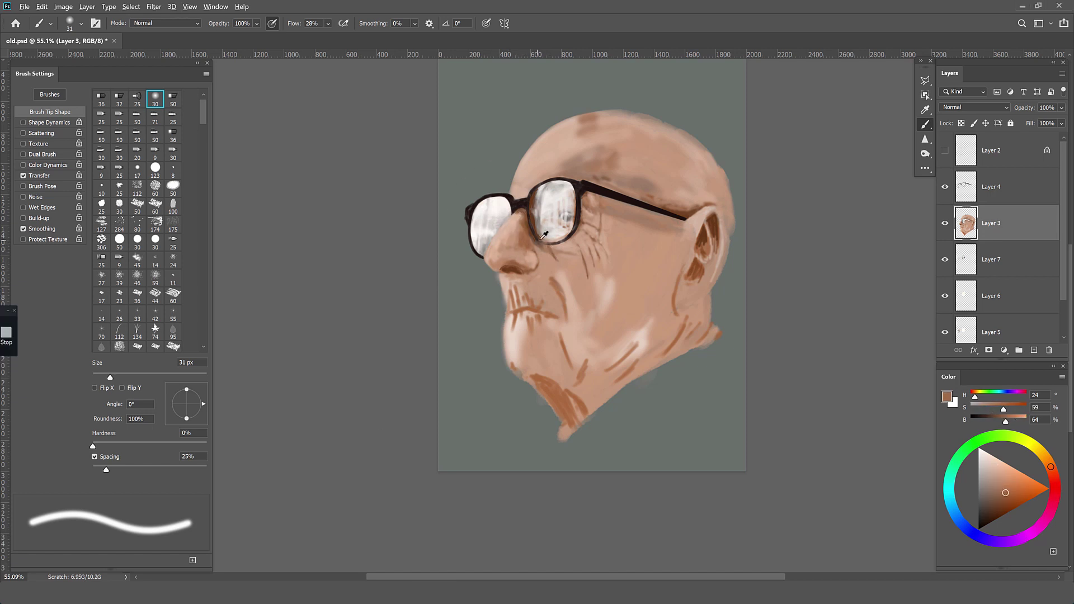
pyautogui.keyDown('alt'); pyautogui.click(534, 249); pyautogui.keyUp('alt')
pyautogui.keyDown('alt'); pyautogui.click(533, 244); pyautogui.keyUp('alt')
pyautogui.keyDown('alt'); pyautogui.click(583, 300); pyautogui.keyUp('alt')
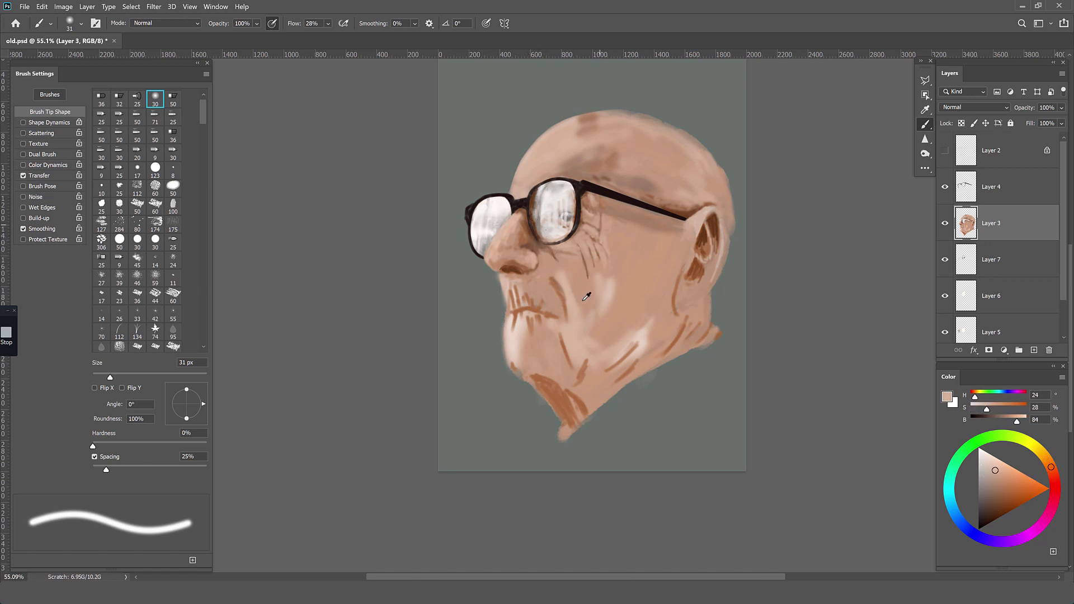
pyautogui.keyDown('alt'); pyautogui.click(605, 205); pyautogui.keyUp('alt')
pyautogui.keyDown('alt'); pyautogui.click(602, 229); pyautogui.keyUp('alt')
pyautogui.keyDown('alt'); pyautogui.click(584, 228); pyautogui.keyUp('alt')
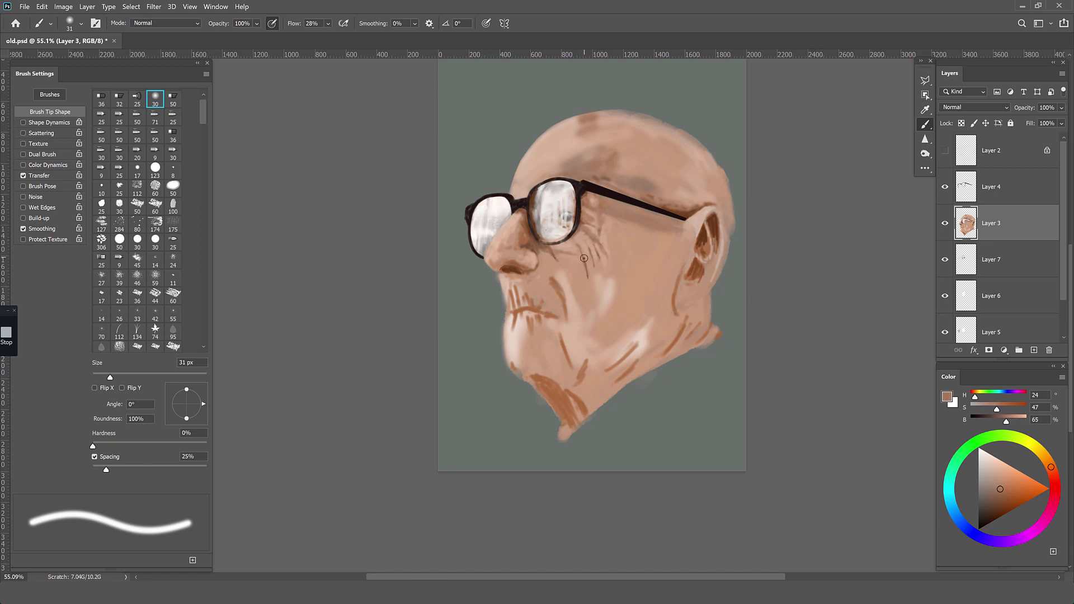
# Step: Smooth the lit cheek with light, mid and pale highlight tones, ending at an 8 px brush
pyautogui.keyDown('alt'); pyautogui.click(603, 220); pyautogui.keyUp('alt')
pyautogui.keyDown('alt'); pyautogui.click(599, 289); pyautogui.keyUp('alt')
pyautogui.keyDown('alt'); pyautogui.click(606, 228); pyautogui.keyUp('alt')
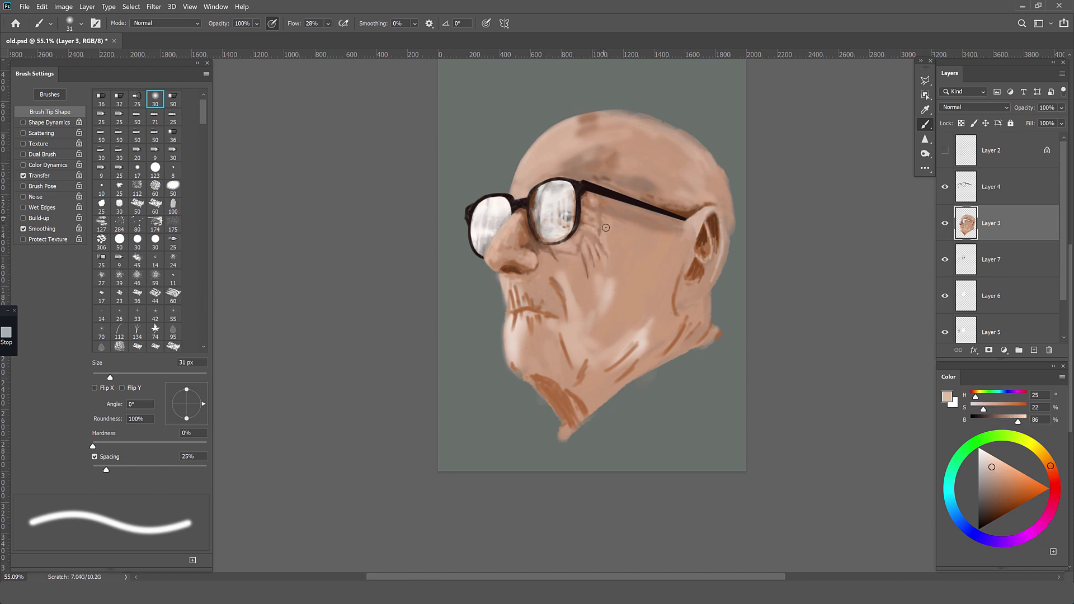
pyautogui.keyDown('alt'); pyautogui.click(587, 258); pyautogui.keyUp('alt')
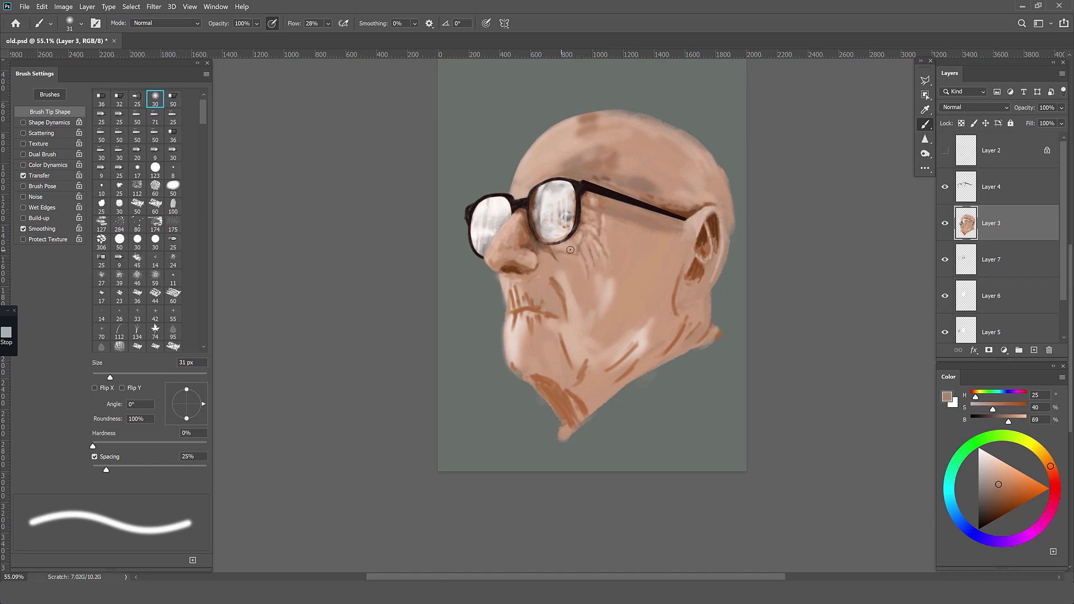
pyautogui.keyDown('alt'); pyautogui.click(592, 237); pyautogui.keyUp('alt')
pyautogui.keyDown('alt'); pyautogui.click(572, 241); pyautogui.keyUp('alt')
pyautogui.keyDown('alt'); pyautogui.click(593, 238); pyautogui.keyUp('alt')
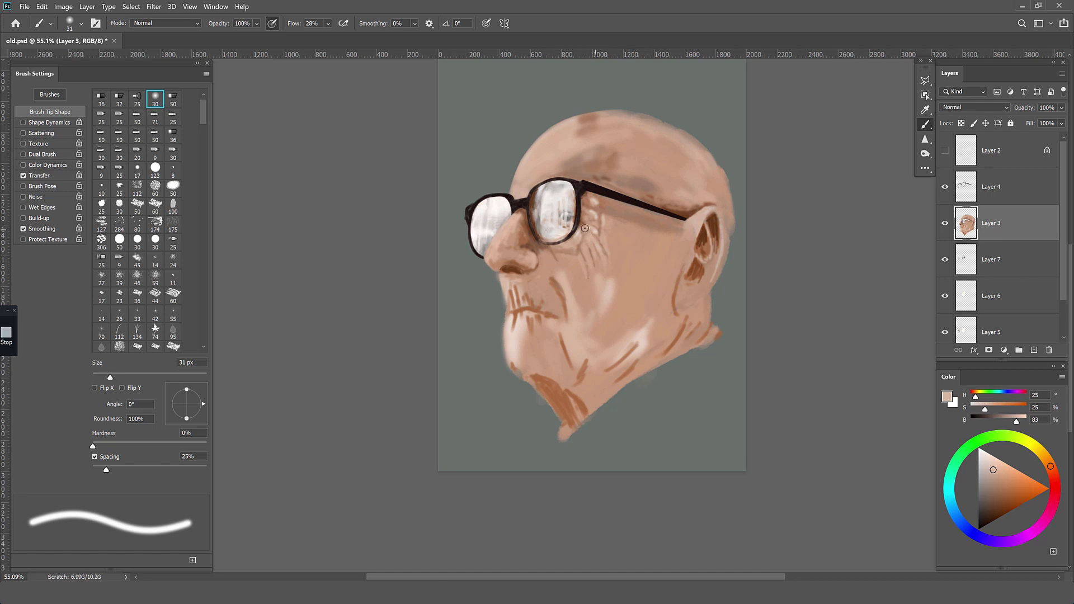
pyautogui.keyDown('alt'); pyautogui.click(600, 229); pyautogui.keyUp('alt')
pyautogui.press('[')
pyautogui.press('[')
pyautogui.press('[')
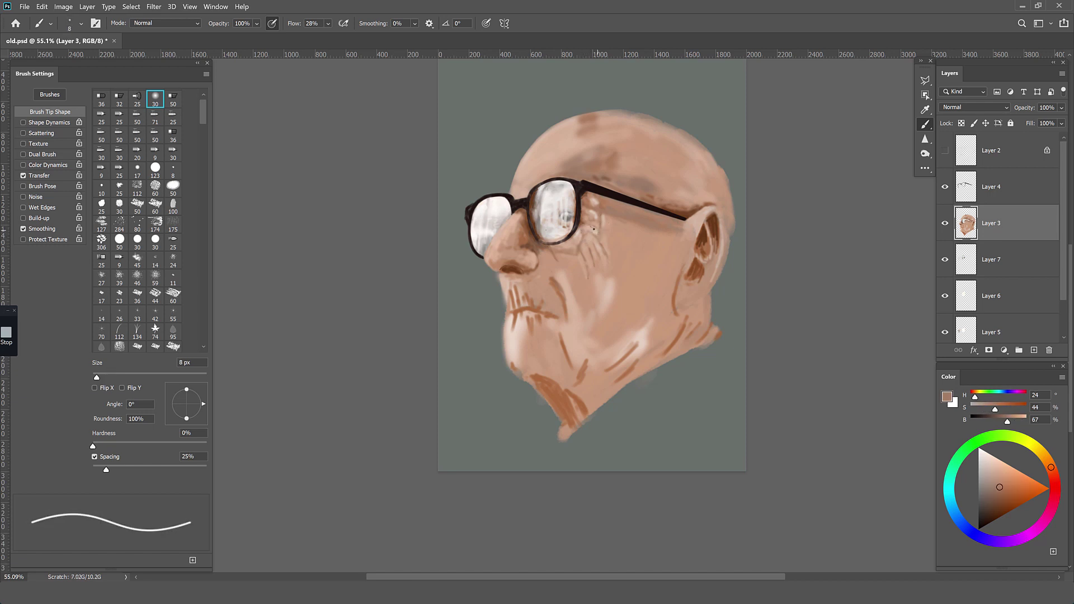
# Step: Switch to a soft round brush and sample pale and darker skin tones around the eye
pyautogui.scroll(2, 428, 194)
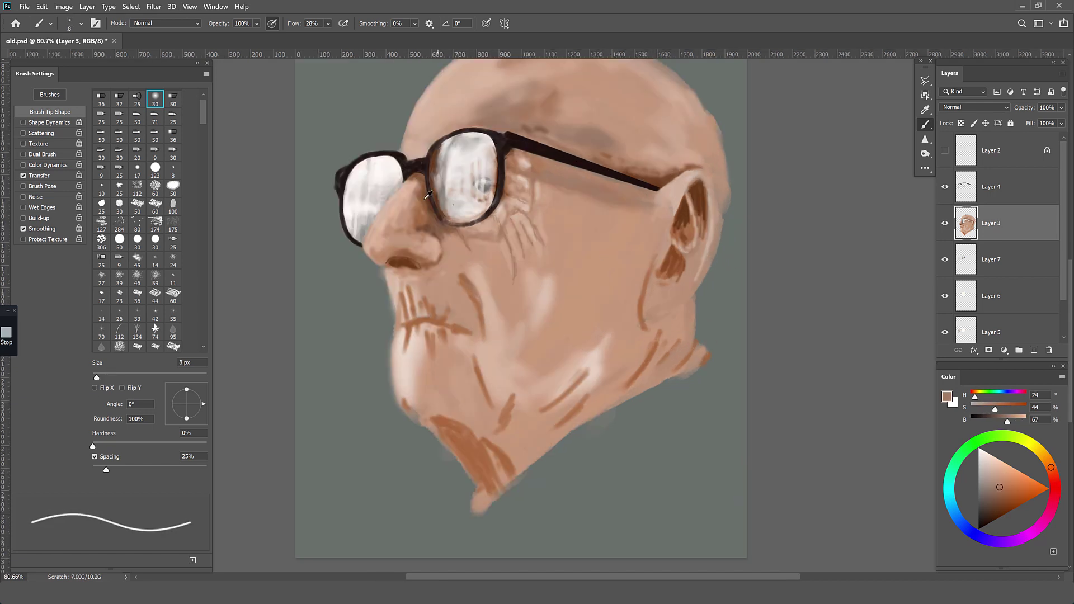
pyautogui.hotkey('shift', '.')
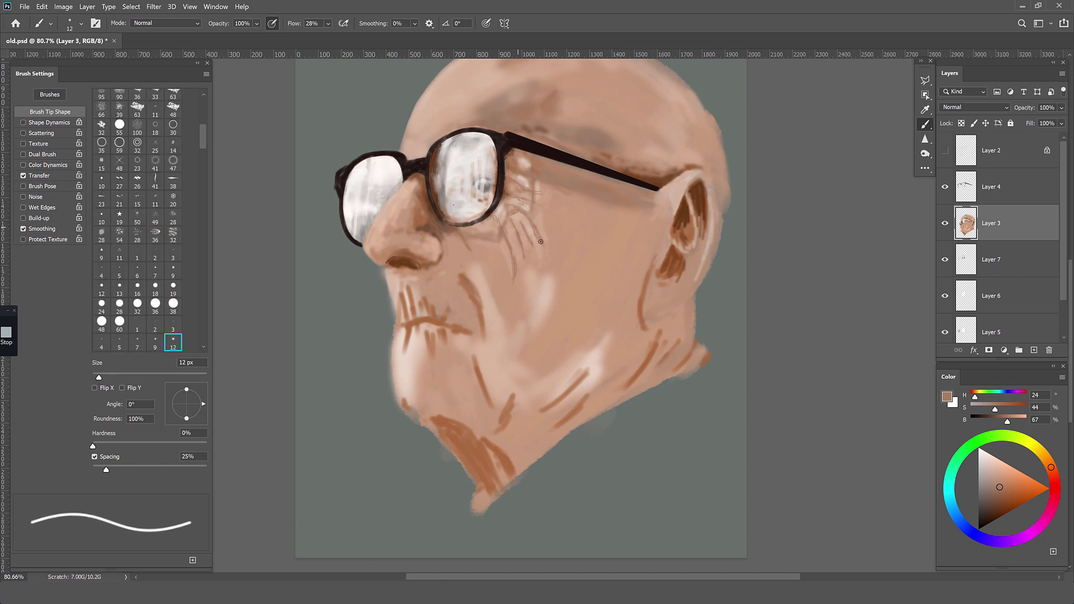
pyautogui.keyDown('alt'); pyautogui.click(498, 221); pyautogui.keyUp('alt')
pyautogui.press('.')
pyautogui.press('.')
pyautogui.press('.')
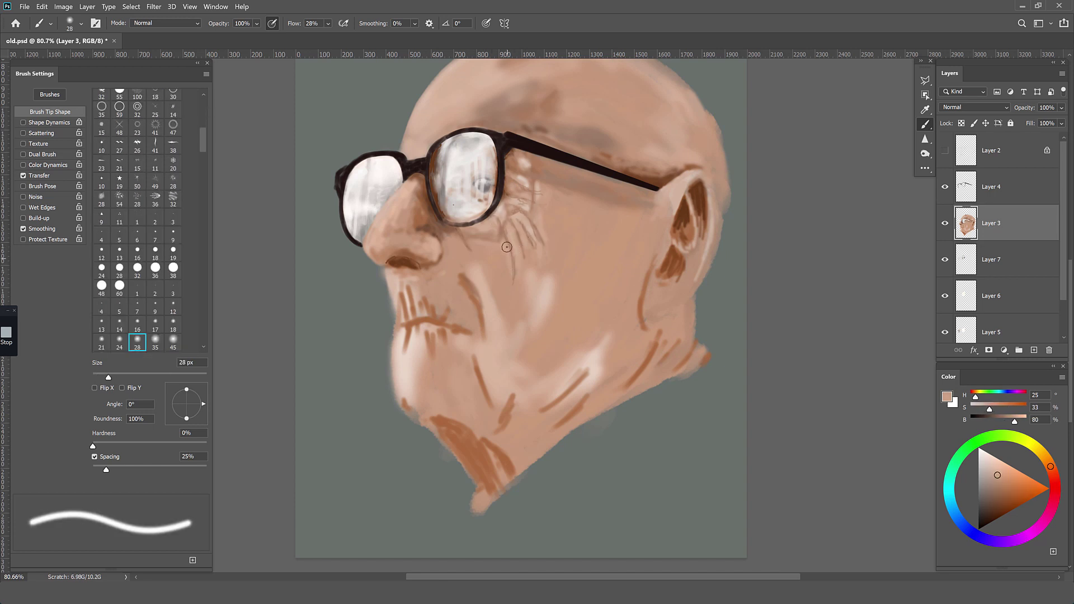
pyautogui.keyDown('alt'); pyautogui.click(533, 223); pyautogui.keyUp('alt')
pyautogui.keyDown('alt'); pyautogui.click(528, 197); pyautogui.keyUp('alt')
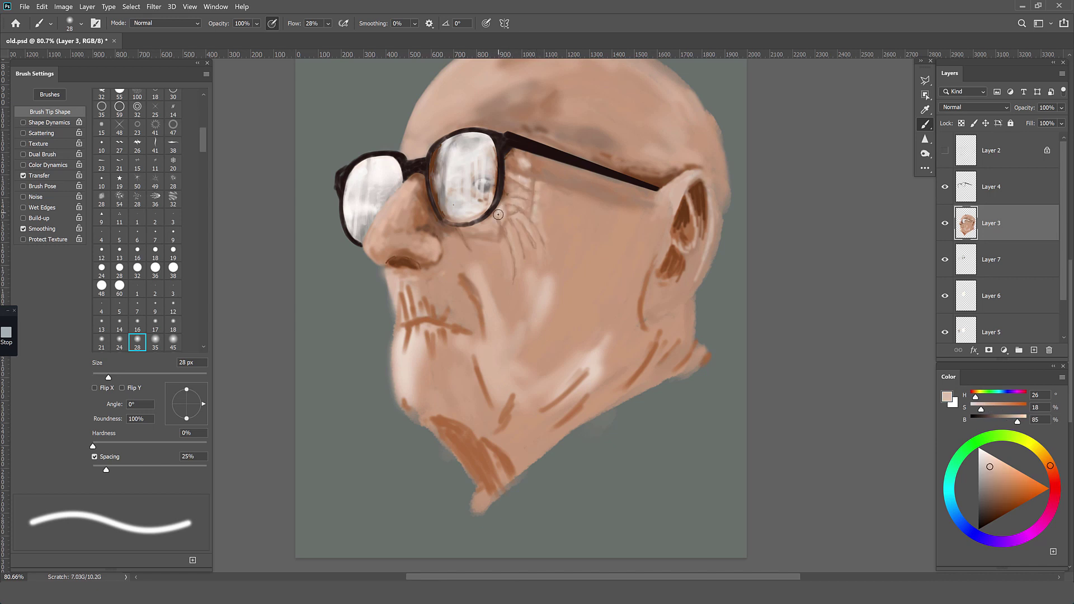
pyautogui.keyDown('alt'); pyautogui.click(512, 165); pyautogui.keyUp('alt')
pyautogui.keyDown('alt'); pyautogui.click(527, 189); pyautogui.keyUp('alt')
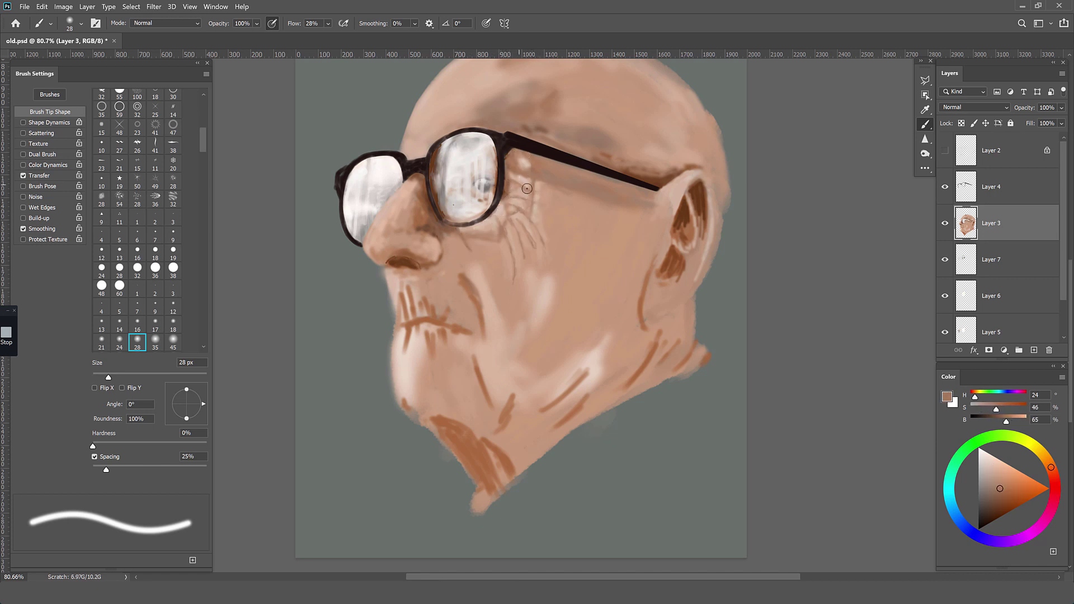
# Step: Paint light crow's-feet wrinkle lines beside the eye with a smaller brush
pyautogui.scroll(3, 527, 188)
pyautogui.press('[')
pyautogui.press('[')
pyautogui.press('[')
pyautogui.keyDown('alt'); pyautogui.click(504, 167); pyautogui.keyUp('alt')
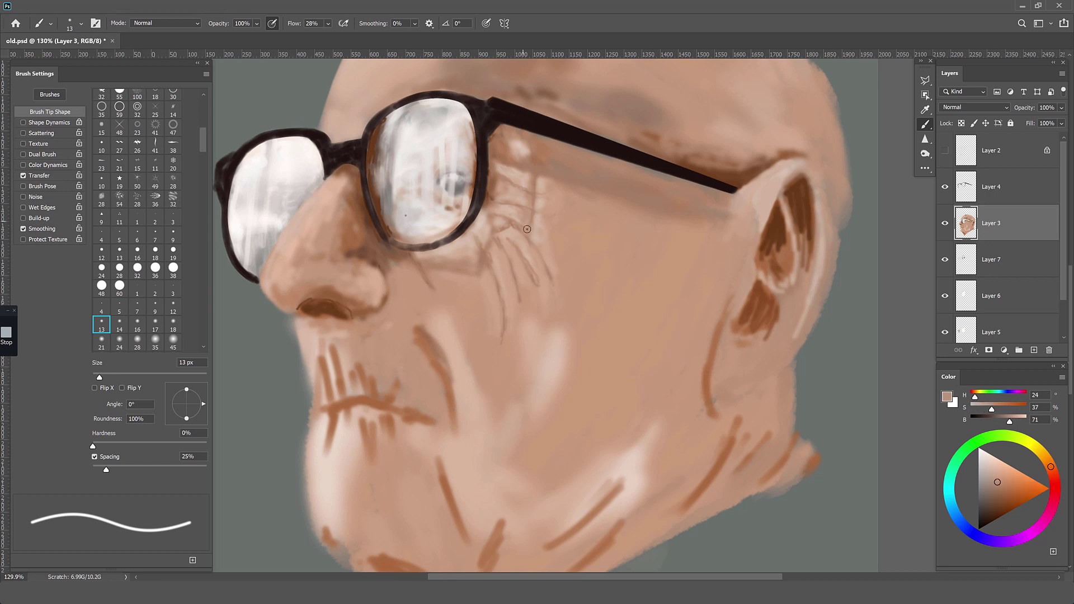
pyautogui.moveTo(542, 249); pyautogui.dragTo(533, 283)
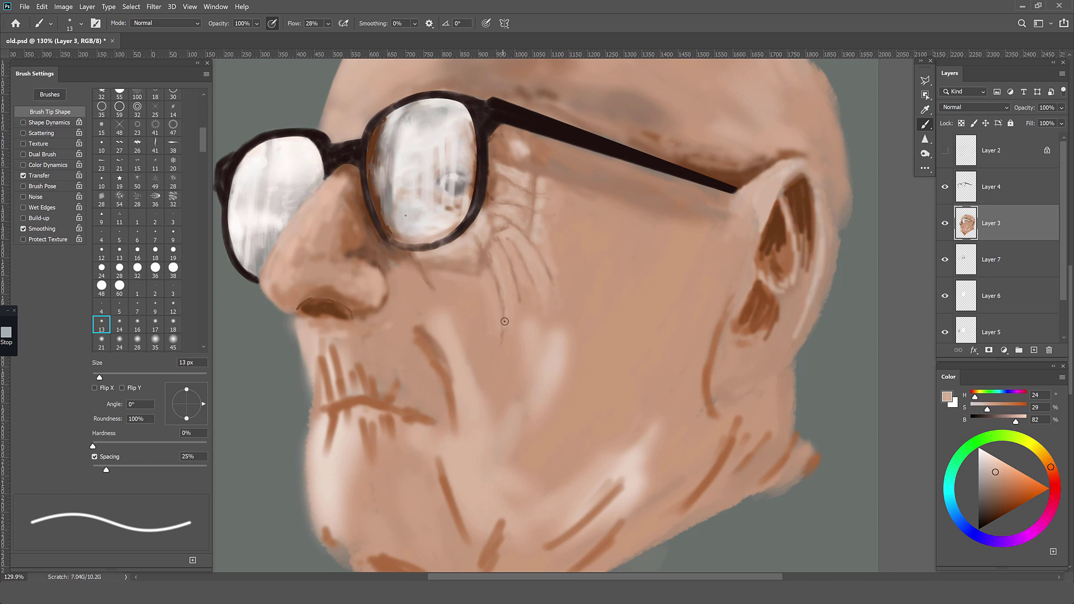
# Step: Add a thin darker wrinkle line on the cheek using tones from near the glasses rim
pyautogui.keyDown('alt'); pyautogui.click(529, 212); pyautogui.keyUp('alt')
pyautogui.keyDown('alt'); pyautogui.click(537, 179); pyautogui.keyUp('alt')
pyautogui.keyDown('alt'); pyautogui.click(499, 177); pyautogui.keyUp('alt')
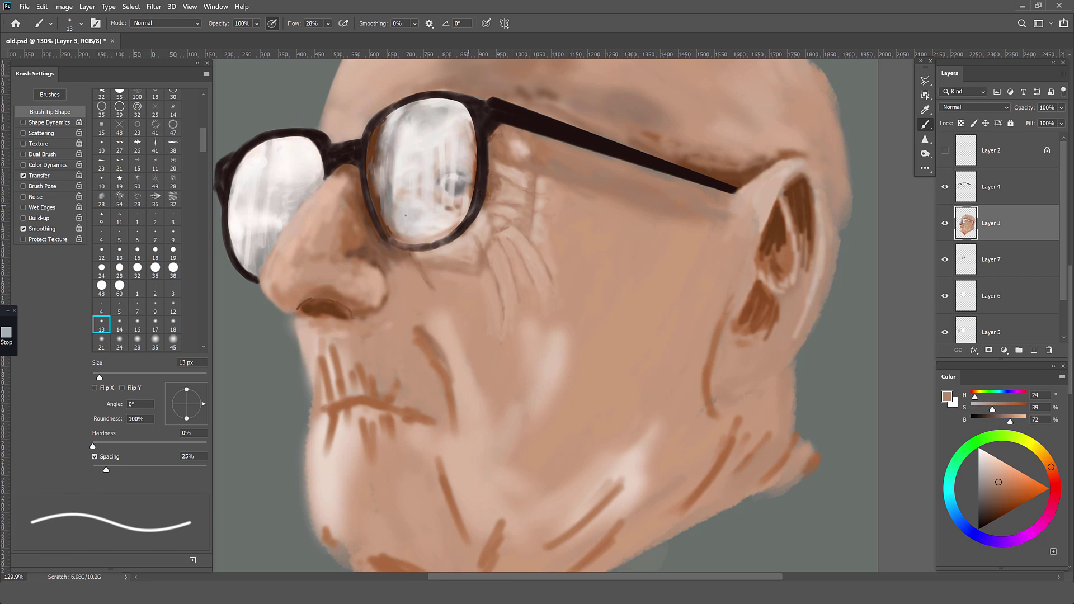
pyautogui.keyDown('alt'); pyautogui.click(504, 173); pyautogui.keyUp('alt')
pyautogui.moveTo(532, 224); pyautogui.dragTo(541, 182)
# Step: Refine the wrinkles with lighter and medium skin tones sampled around the eye
pyautogui.keyDown('alt'); pyautogui.click(535, 220); pyautogui.keyUp('alt')
pyautogui.scroll(-2, 521, 213)
pyautogui.scroll(-2, 515, 207)
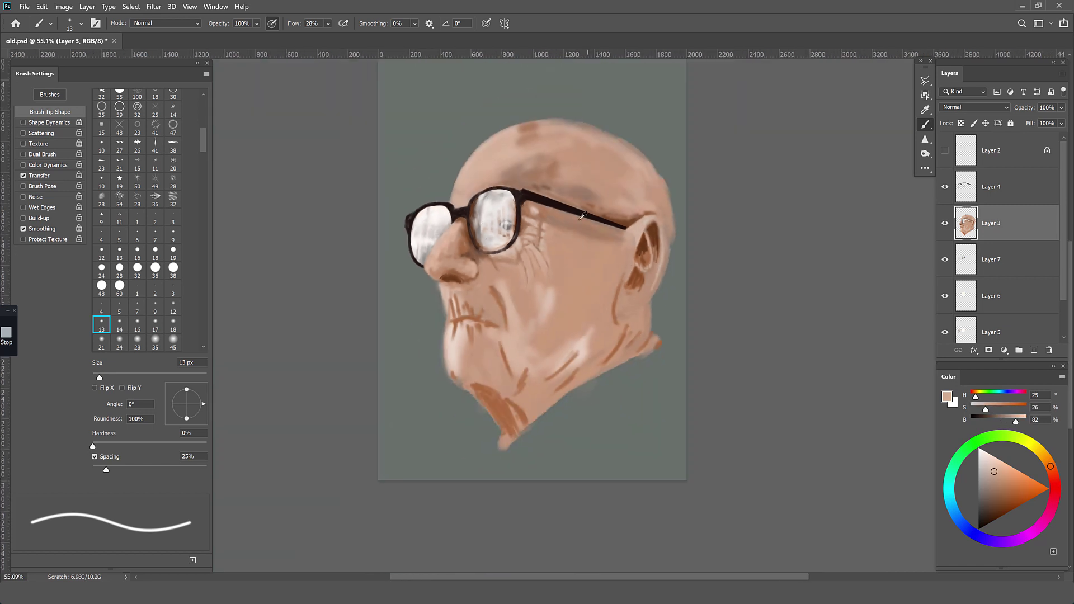
pyautogui.scroll(4, 496, 192)
pyautogui.keyDown('alt'); pyautogui.click(496, 192); pyautogui.keyUp('alt')
pyautogui.keyDown('alt'); pyautogui.click(556, 166); pyautogui.keyUp('alt')
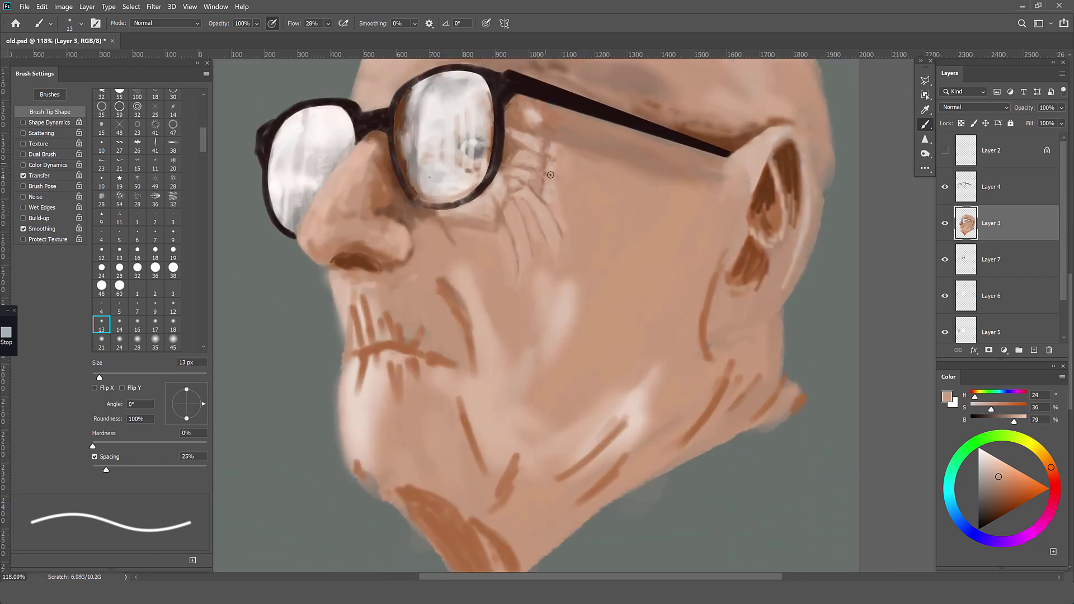
pyautogui.keyDown('alt'); pyautogui.click(500, 174); pyautogui.keyUp('alt')
pyautogui.scroll(-3, 539, 141)
pyautogui.scroll(1, 539, 141)
pyautogui.scroll(1, 539, 140)
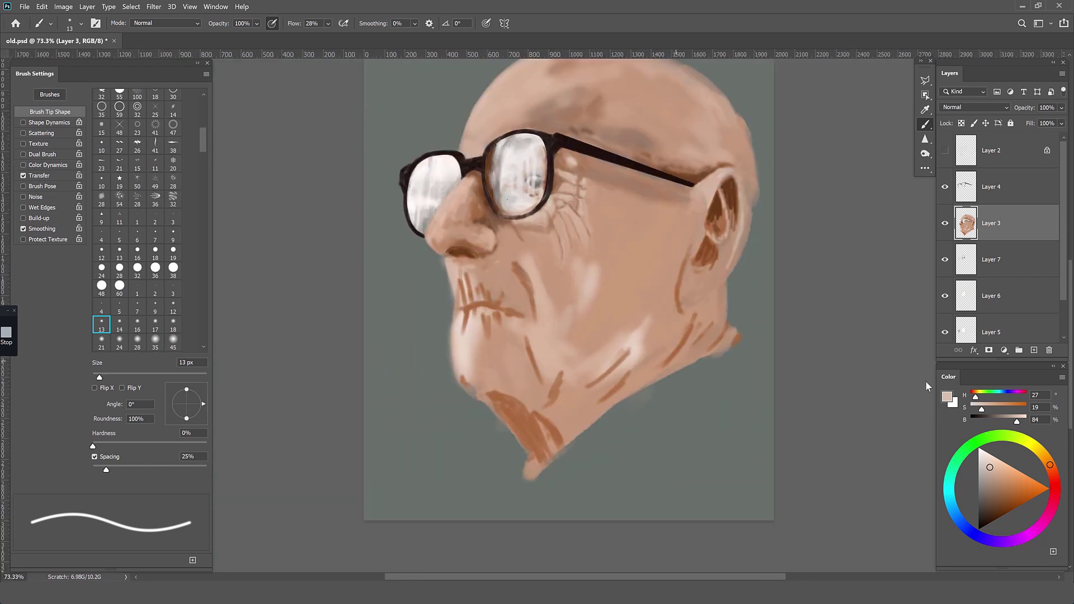
# Step: Set the foreground colour to a darker reddish-brown for the lips
pyautogui.click(946, 397)
pyautogui.click(822, 174)
pyautogui.press('Return')
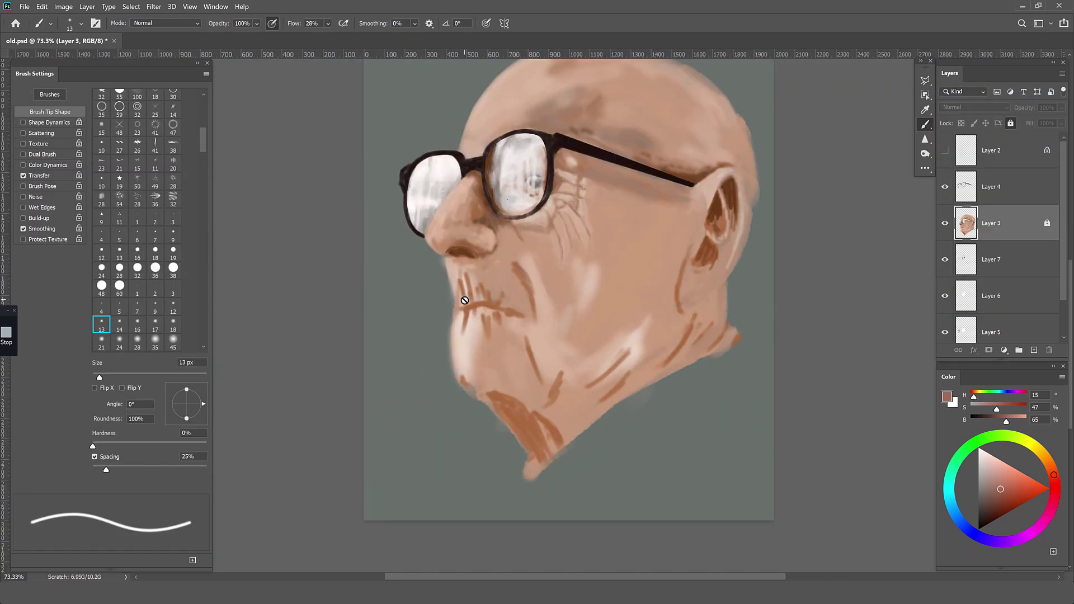
# Step: Paint dark red-brown lip marks at the mouth with a soft 21 px brush
pyautogui.click(49, 94)
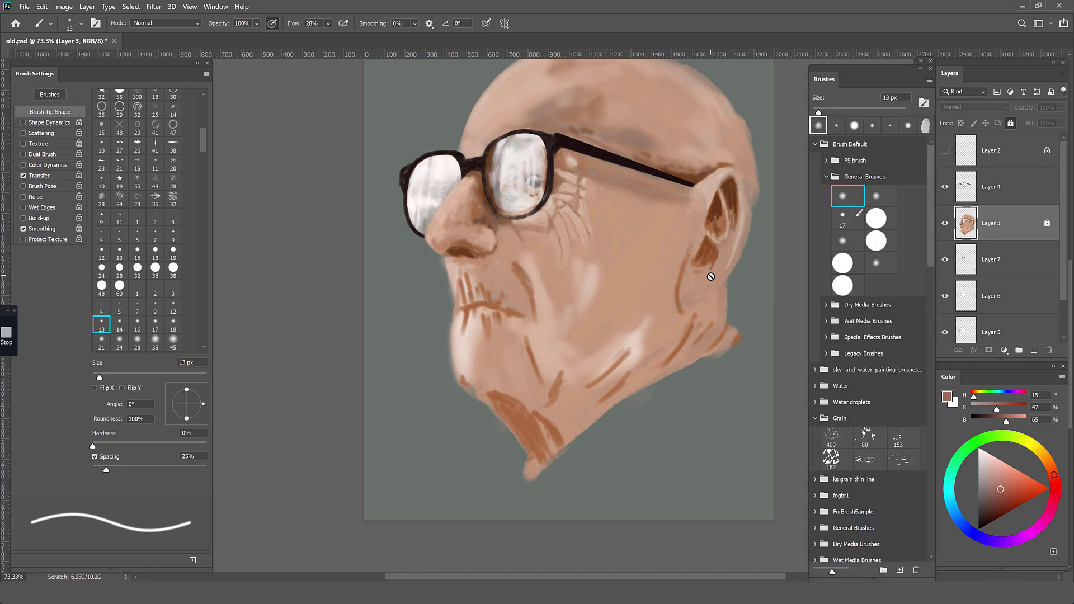
pyautogui.click(992, 134)
pyautogui.keyDown('alt'); pyautogui.click(485, 305); pyautogui.keyUp('alt')
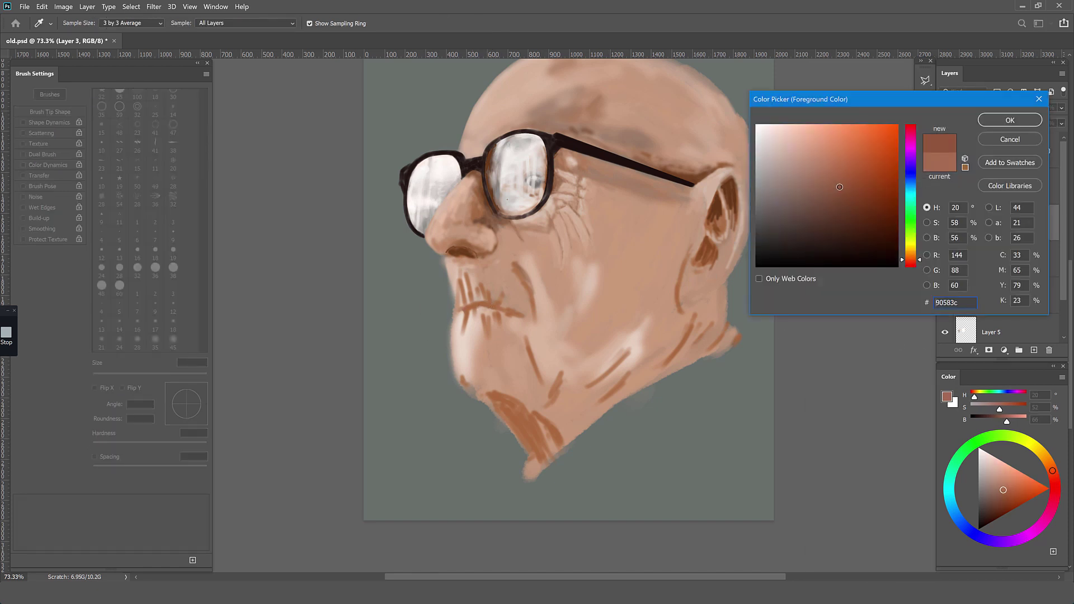
pyautogui.keyDown('alt'); pyautogui.click(463, 309); pyautogui.keyUp('alt')
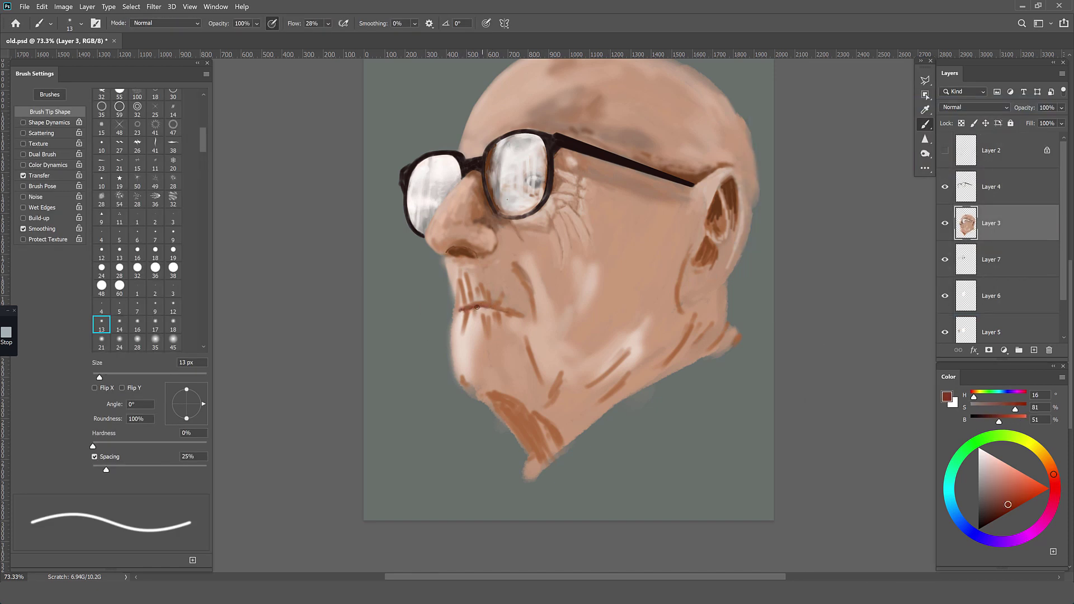
pyautogui.press('.')
pyautogui.moveTo(480, 297); pyautogui.dragTo(461, 305)
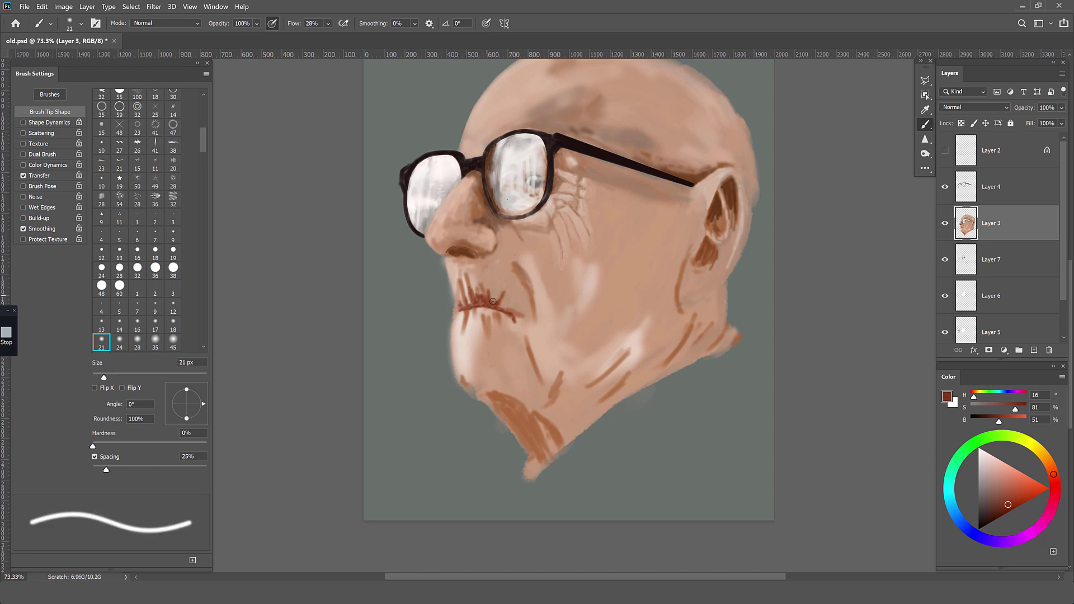
# Step: Blend the lip edges with sampled lip colour and light skin, resizing between 25 and 12 px
pyautogui.moveTo(477, 308); pyautogui.dragTo(475, 318)
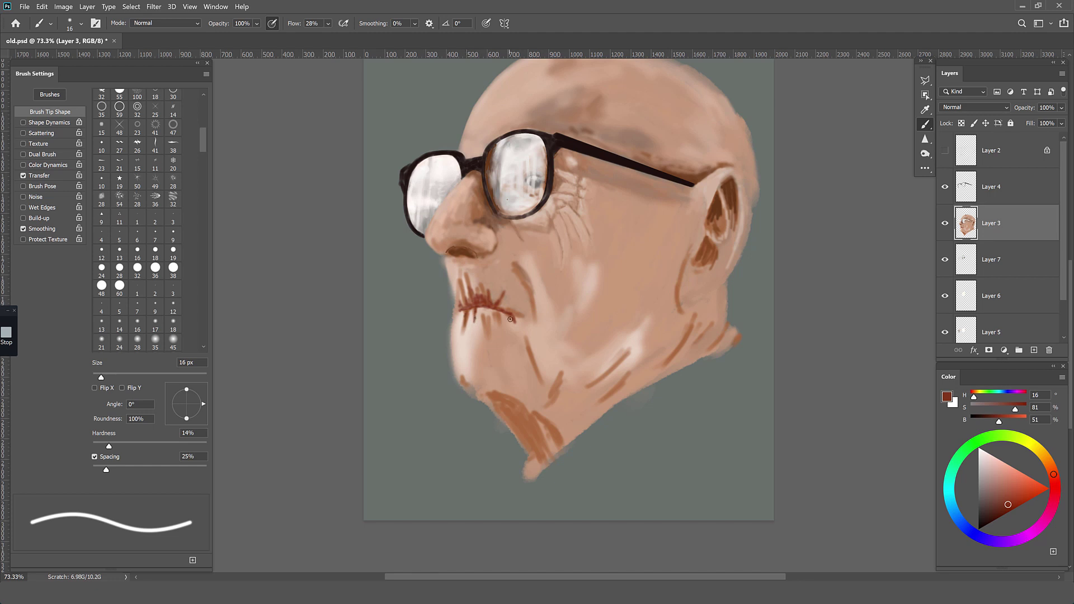
pyautogui.keyDown('alt'); pyautogui.click(494, 293); pyautogui.keyUp('alt')
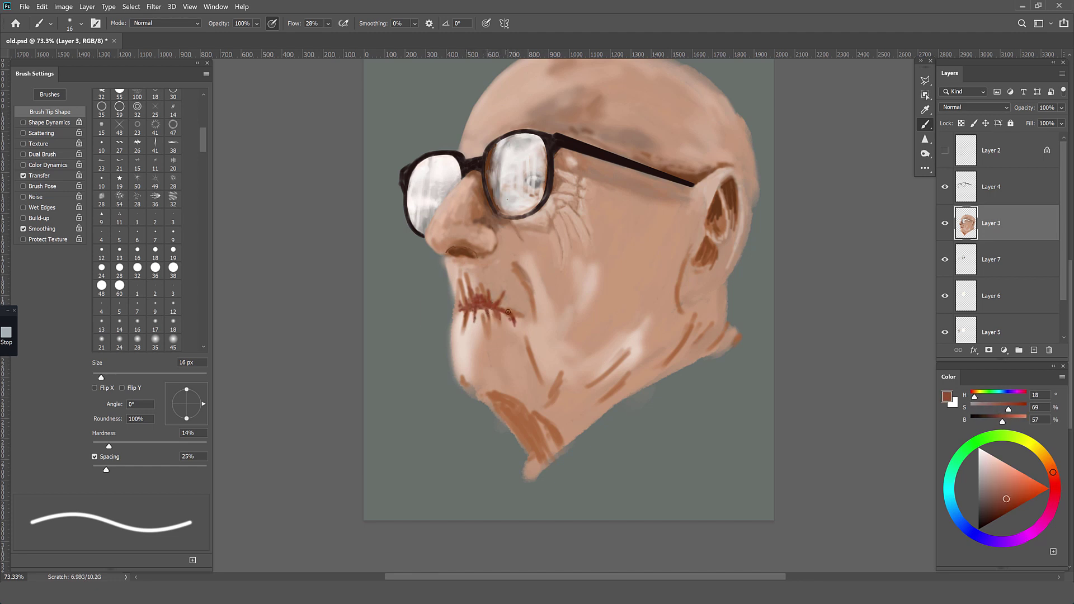
pyautogui.keyDown('alt'); pyautogui.click(455, 266); pyautogui.keyUp('alt')
pyautogui.press(']')
pyautogui.press(']')
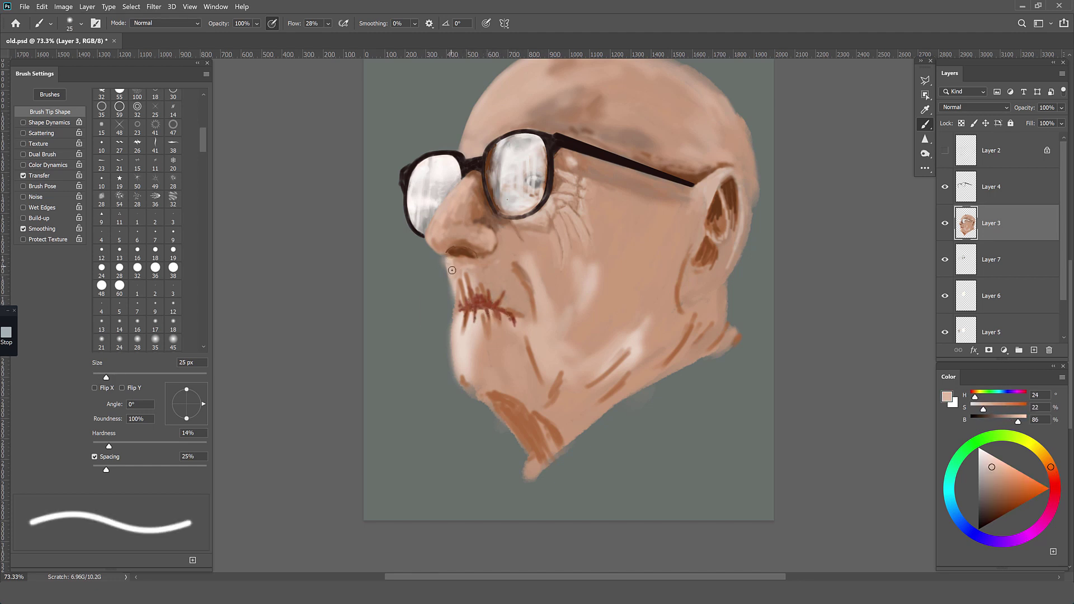
pyautogui.keyDown('alt'); pyautogui.click(473, 311); pyautogui.keyUp('alt')
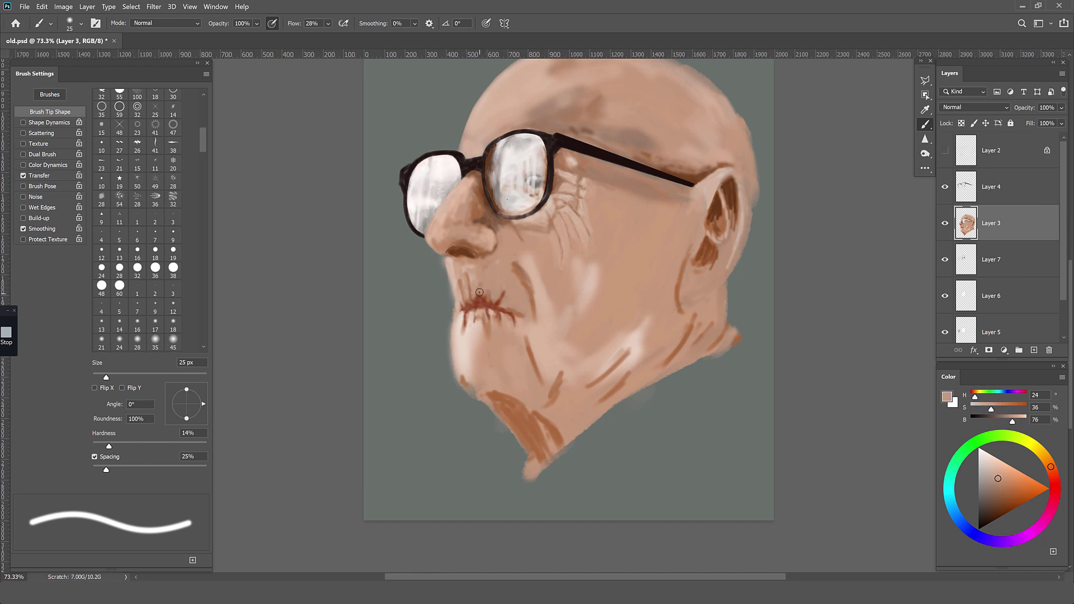
pyautogui.press('[')
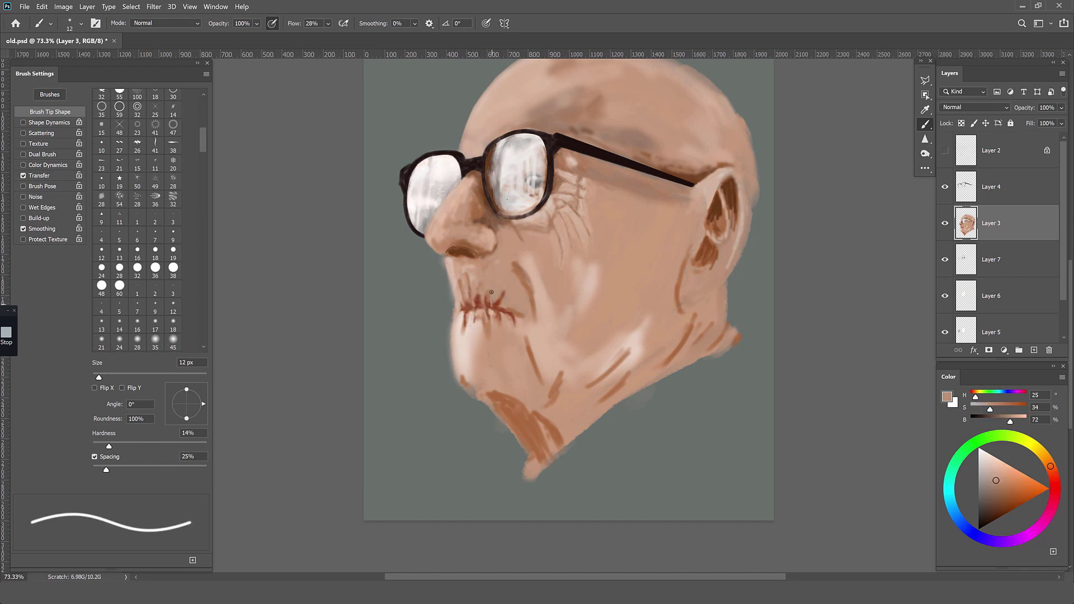
pyautogui.keyDown('alt'); pyautogui.click(480, 307); pyautogui.keyUp('alt')
pyautogui.keyDown('alt'); pyautogui.click(491, 322); pyautogui.keyUp('alt')
# Step: Set the foreground colour to a pink tone for the lips
pyautogui.click(946, 397)
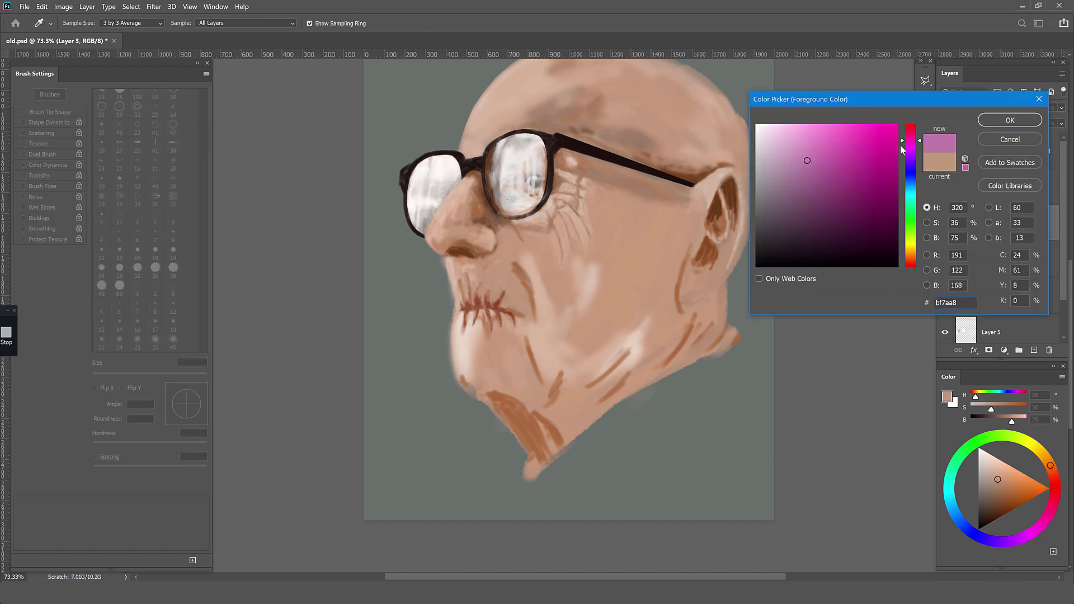
pyautogui.moveTo(796, 165); pyautogui.dragTo(806, 133)
pyautogui.click(1010, 120)
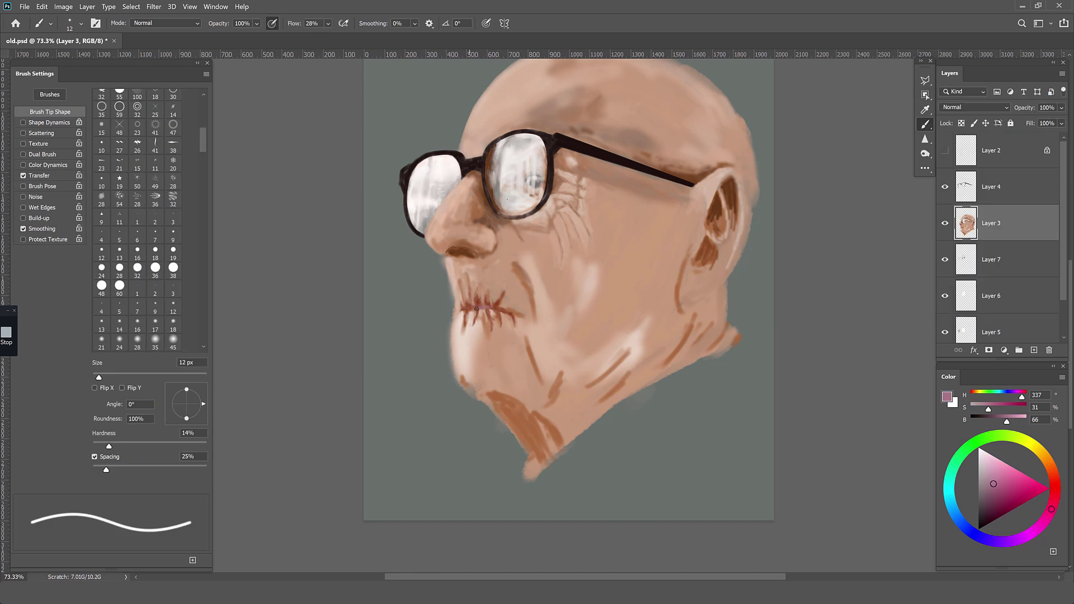
# Step: Add short brown strokes under the lower lip with a 16 px brush, then resample skin
pyautogui.keyDown('alt'); pyautogui.click(486, 307); pyautogui.keyUp('alt')
pyautogui.press('.')
pyautogui.press('.')
pyautogui.press('.')
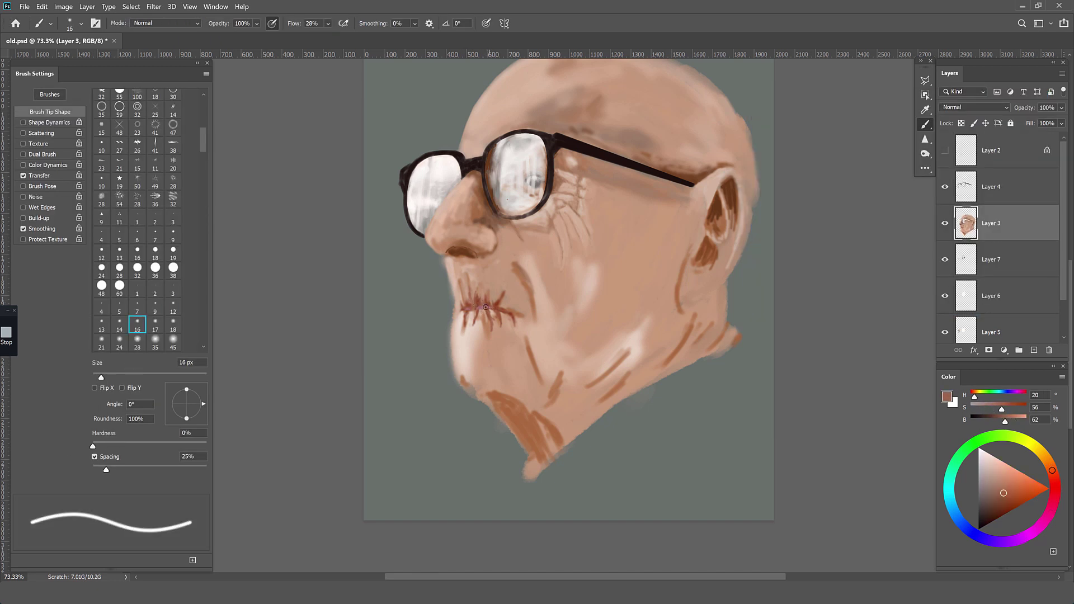
pyautogui.moveTo(459, 343); pyautogui.dragTo(482, 347)
pyautogui.keyDown('alt'); pyautogui.click(501, 355); pyautogui.keyUp('alt')
pyautogui.scroll(-1, 501, 355)
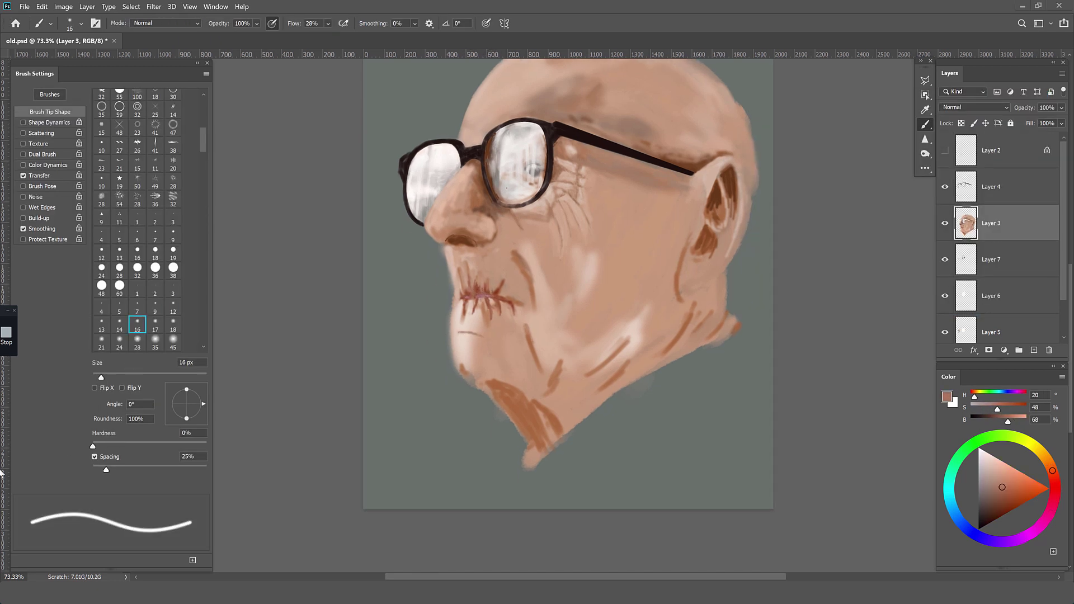
pyautogui.press(']')
pyautogui.keyDown('alt'); pyautogui.click(487, 309); pyautogui.keyUp('alt')
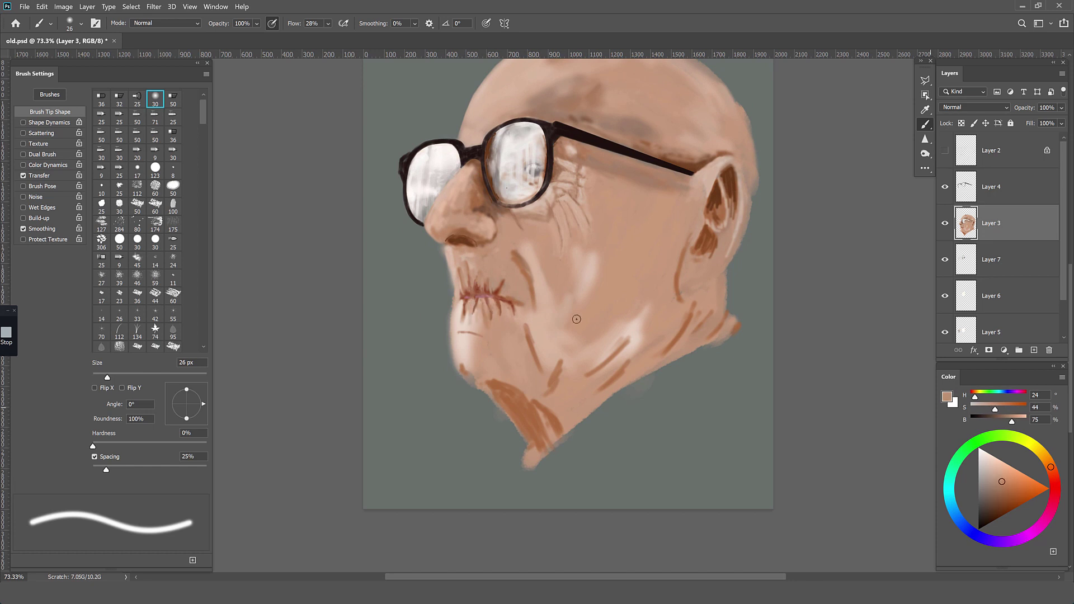
# Step: Paint thin brown hair strokes above the upper lip, below the lip and on the chin
pyautogui.keyDown('alt'); pyautogui.click(471, 259); pyautogui.keyUp('alt')
pyautogui.press('[')
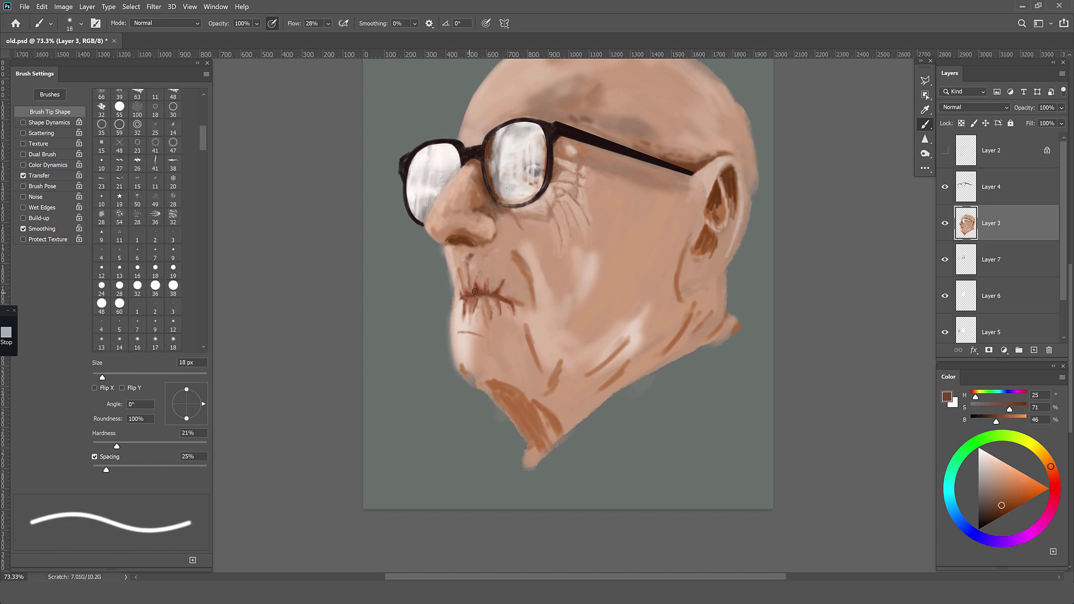
pyautogui.keyDown('alt'); pyautogui.click(469, 297); pyautogui.keyUp('alt')
pyautogui.keyDown('alt'); pyautogui.click(494, 288); pyautogui.keyUp('alt')
pyautogui.press(']')
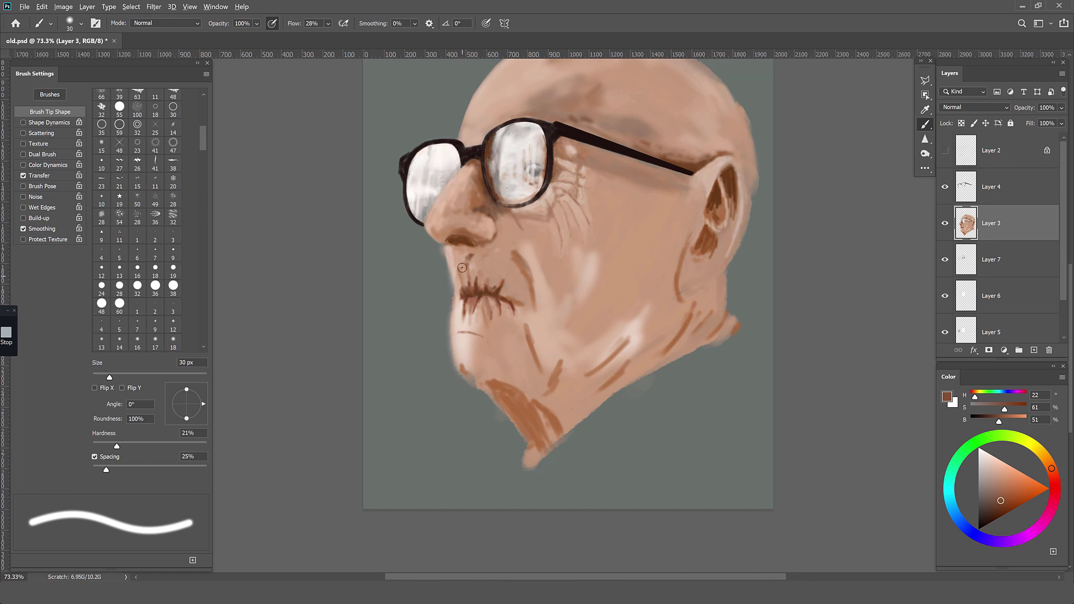
pyautogui.moveTo(462, 268)
pyautogui.mouseDown()
pyautogui.moveTo(458, 255)
pyautogui.moveTo(468, 275)
pyautogui.mouseUp()
pyautogui.keyDown('alt'); pyautogui.click(505, 275); pyautogui.keyUp('alt')
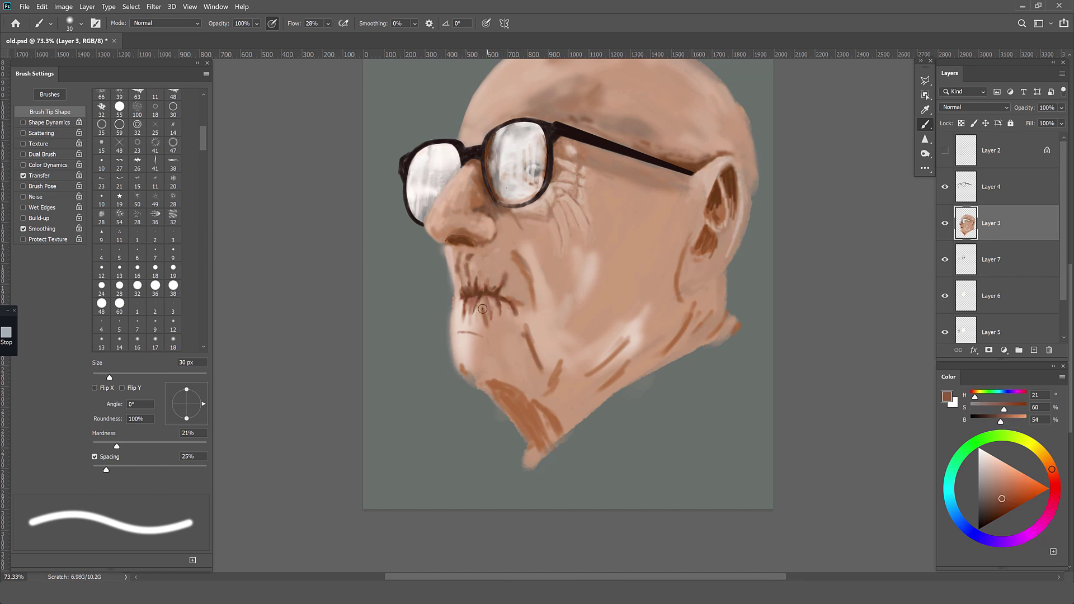
pyautogui.moveTo(496, 327); pyautogui.dragTo(497, 358)
pyautogui.moveTo(458, 307); pyautogui.dragTo(458, 323)
# Step: Retouch the chin with sampled light skin tones
pyautogui.keyDown('alt'); pyautogui.click(492, 262); pyautogui.keyUp('alt')
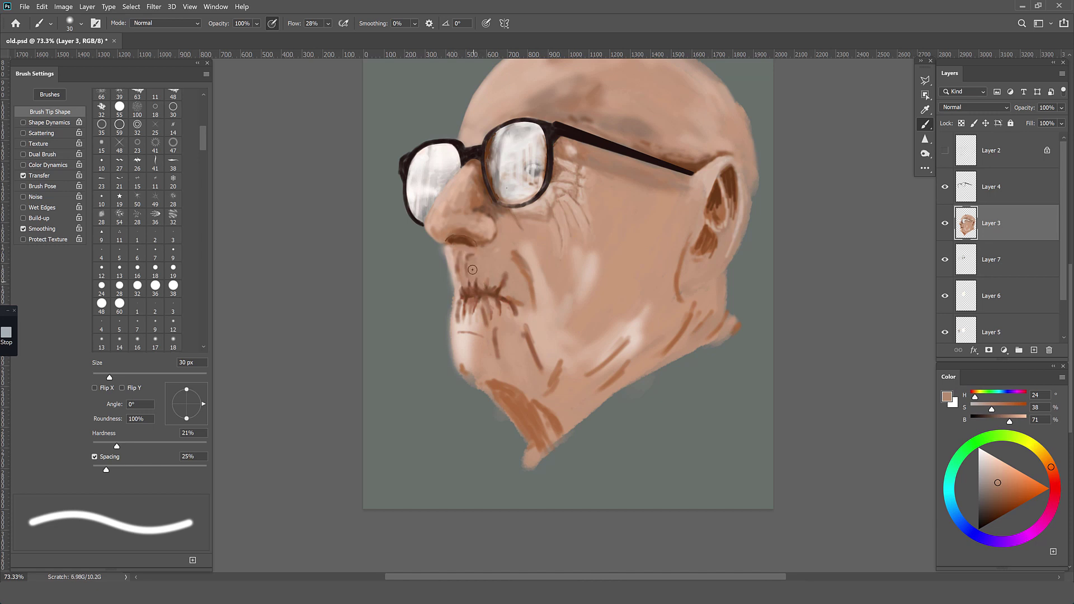
pyautogui.keyDown('alt'); pyautogui.click(459, 313); pyautogui.keyUp('alt')
pyautogui.moveTo(456, 295); pyautogui.dragTo(455, 322)
pyautogui.keyDown('alt'); pyautogui.click(462, 335); pyautogui.keyUp('alt')
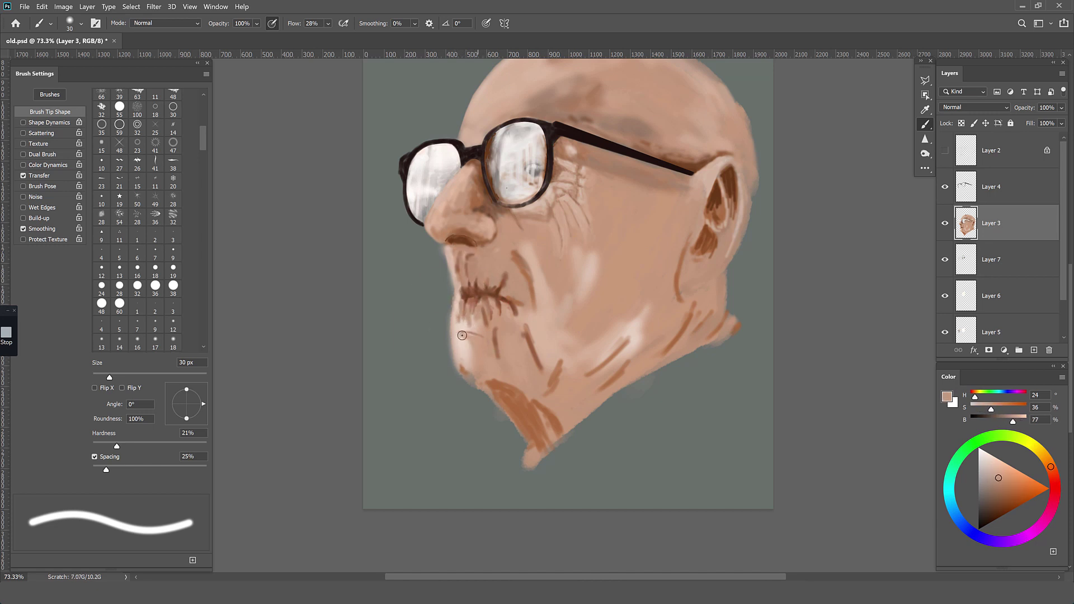
# Step: Choose a deep red colour in the colour picker and lower brush flow to 19%
pyautogui.keyDown('alt'); pyautogui.click(495, 304); pyautogui.keyUp('alt')
pyautogui.scroll(3, 496, 303)
pyautogui.click(946, 396)
pyautogui.click(831, 222)
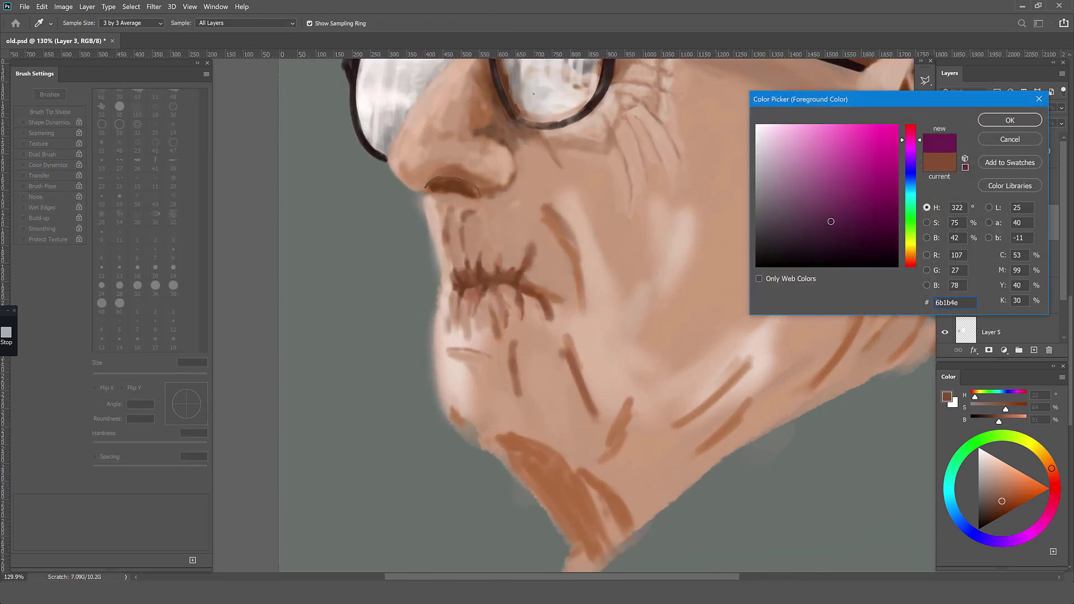
pyautogui.click(911, 131)
pyautogui.click(1009, 120)
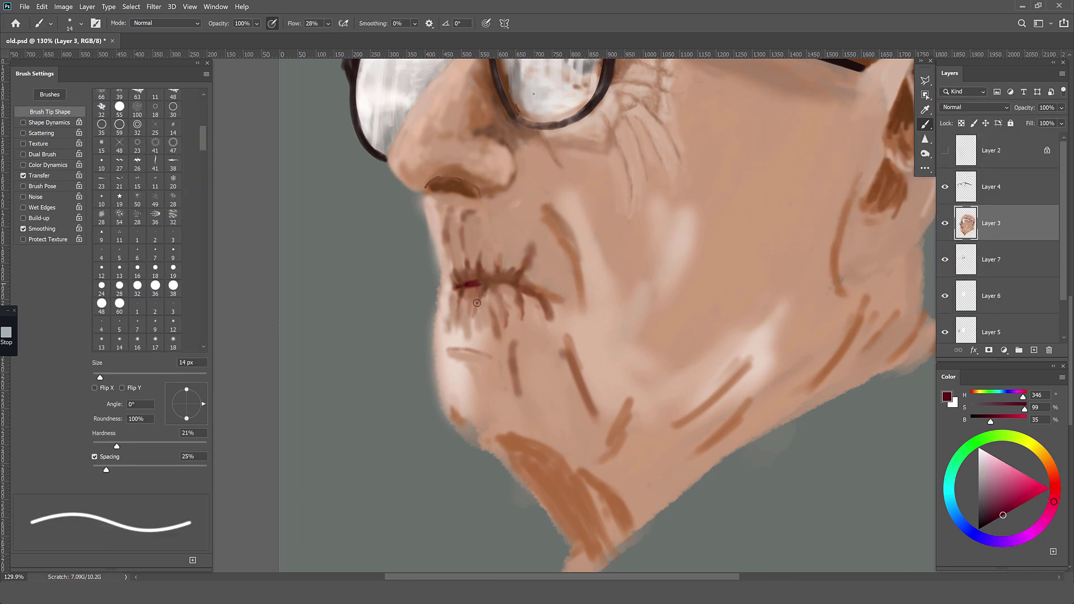
pyautogui.hotkey('shift', '1')
pyautogui.hotkey('shift', '9')
# Step: Paint sampled brown over the purple lip stroke beside the lips
pyautogui.keyDown('alt'); pyautogui.click(468, 275); pyautogui.keyUp('alt')
pyautogui.keyDown('alt'); pyautogui.click(491, 282); pyautogui.keyUp('alt')
pyautogui.moveTo(495, 280)
pyautogui.mouseDown()
pyautogui.moveTo(456, 285)
pyautogui.moveTo(467, 301)
pyautogui.mouseUp()
pyautogui.keyDown('alt'); pyautogui.click(493, 278); pyautogui.keyUp('alt')
pyautogui.keyDown('alt'); pyautogui.click(468, 283); pyautogui.keyUp('alt')
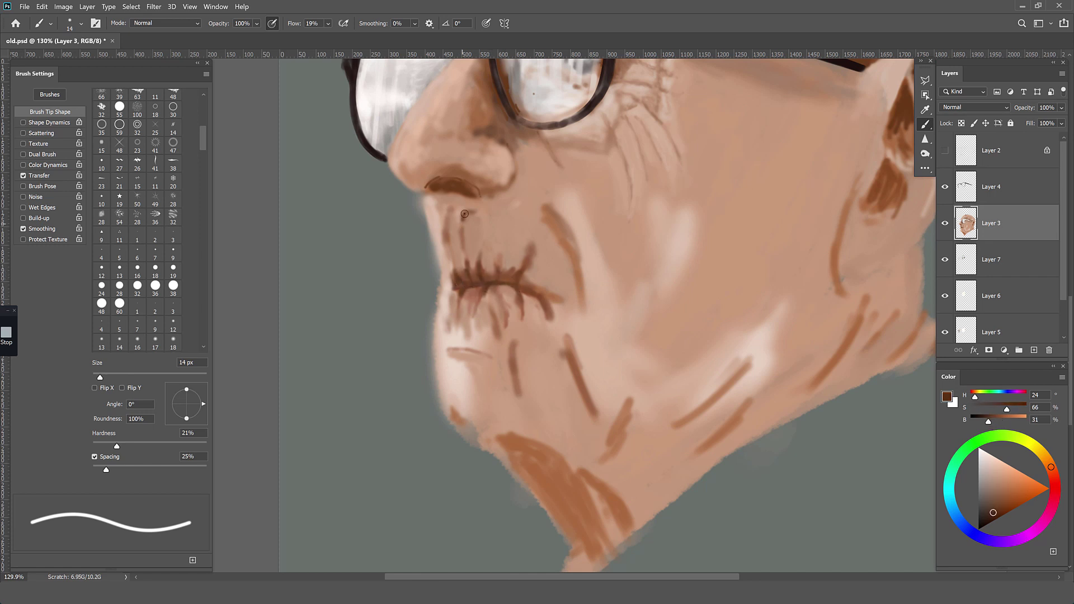
# Step: Paint dark moustache hairs below the nose and hair strokes along the lip line
pyautogui.moveTo(464, 212); pyautogui.dragTo(463, 254)
pyautogui.moveTo(449, 204); pyautogui.dragTo(452, 263)
pyautogui.moveTo(514, 286)
pyautogui.mouseDown()
pyautogui.moveTo(545, 307)
pyautogui.moveTo(507, 330)
pyautogui.mouseUp()
pyautogui.moveTo(459, 296)
pyautogui.mouseDown()
pyautogui.moveTo(463, 314)
pyautogui.moveTo(507, 286)
pyautogui.mouseUp()
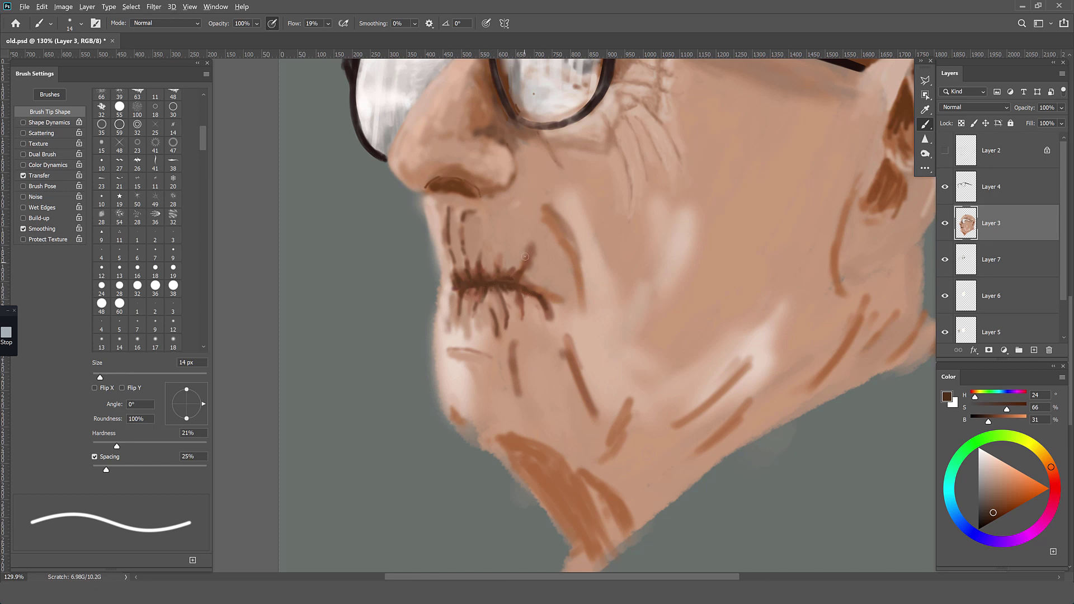
pyautogui.scroll(-3, 525, 256)
pyautogui.keyDown('alt'); pyautogui.click(522, 287); pyautogui.keyUp('alt')
pyautogui.click(155, 342)
# Step: Soften the dark lines beside the mouth and below the moustache with light skin tones
pyautogui.keyDown('alt'); pyautogui.click(495, 301); pyautogui.keyUp('alt')
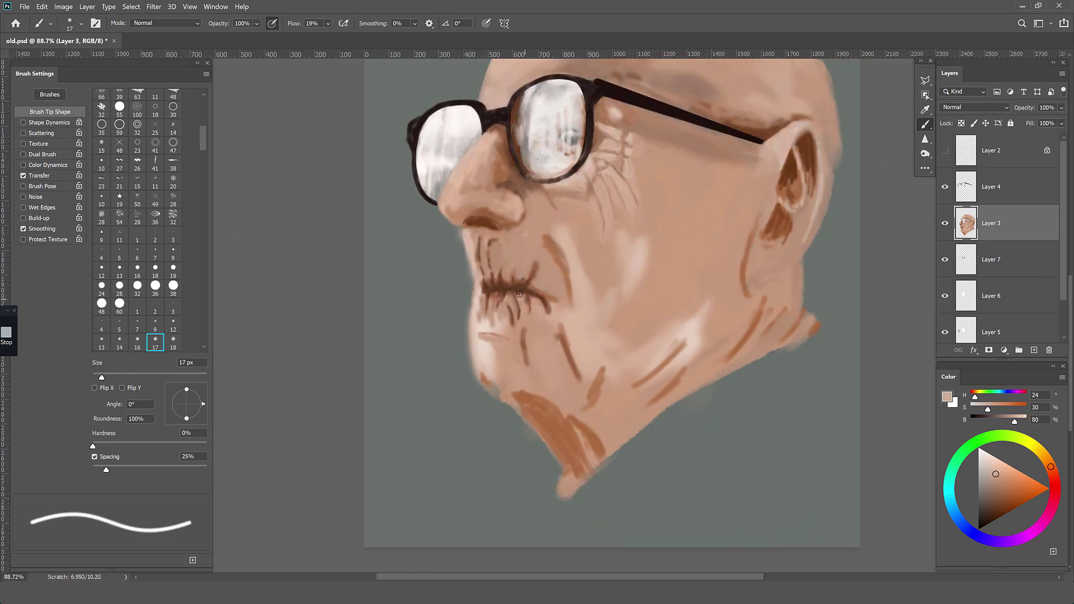
pyautogui.moveTo(514, 317); pyautogui.dragTo(493, 299)
pyautogui.moveTo(480, 258)
pyautogui.mouseDown()
pyautogui.moveTo(492, 243)
pyautogui.moveTo(479, 273)
pyautogui.mouseUp()
pyautogui.keyDown('alt'); pyautogui.click(487, 263); pyautogui.keyUp('alt')
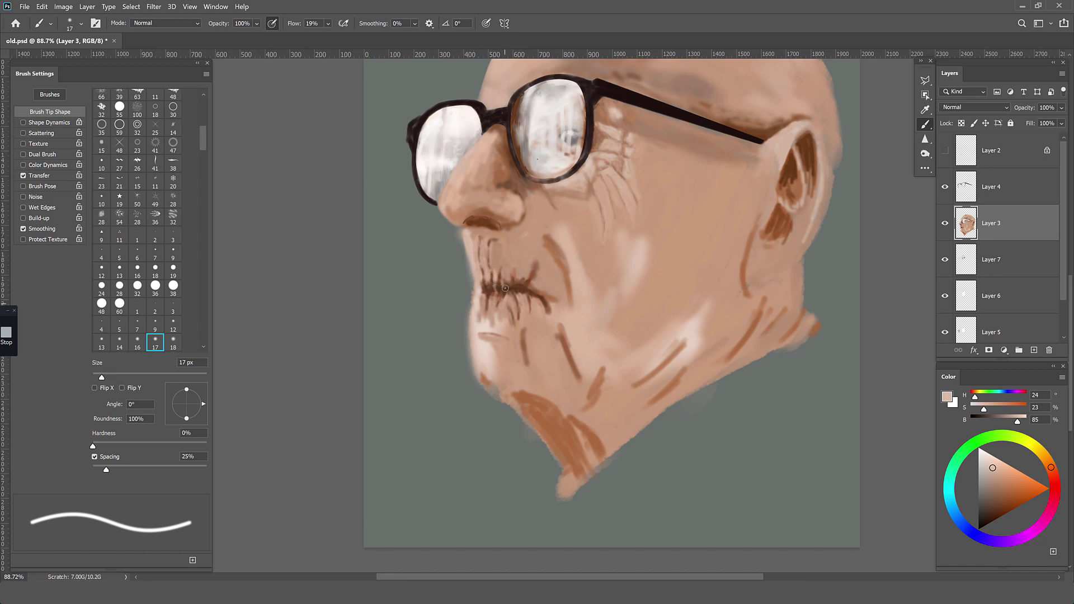
pyautogui.keyDown('alt'); pyautogui.click(478, 293); pyautogui.keyUp('alt')
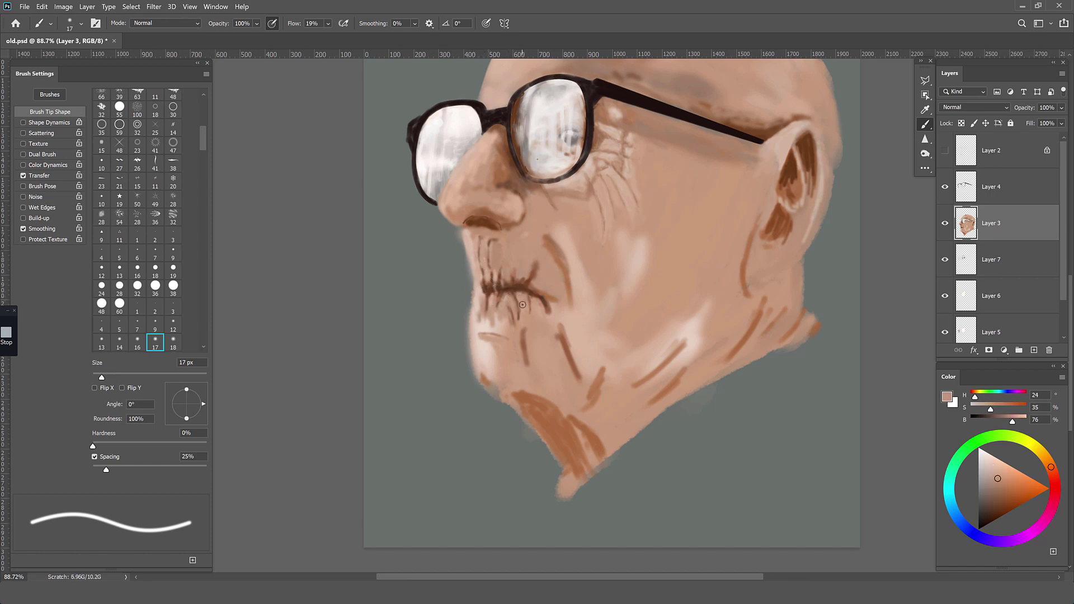
pyautogui.moveTo(520, 310); pyautogui.dragTo(504, 305)
pyautogui.keyDown('alt'); pyautogui.click(495, 294); pyautogui.keyUp('alt')
# Step: Paint a pinkish red tint onto the lips and raise brush opacity to 71%
pyautogui.keyDown('alt'); pyautogui.click(534, 282); pyautogui.keyUp('alt')
pyautogui.keyDown('alt'); pyautogui.click(517, 281); pyautogui.keyUp('alt')
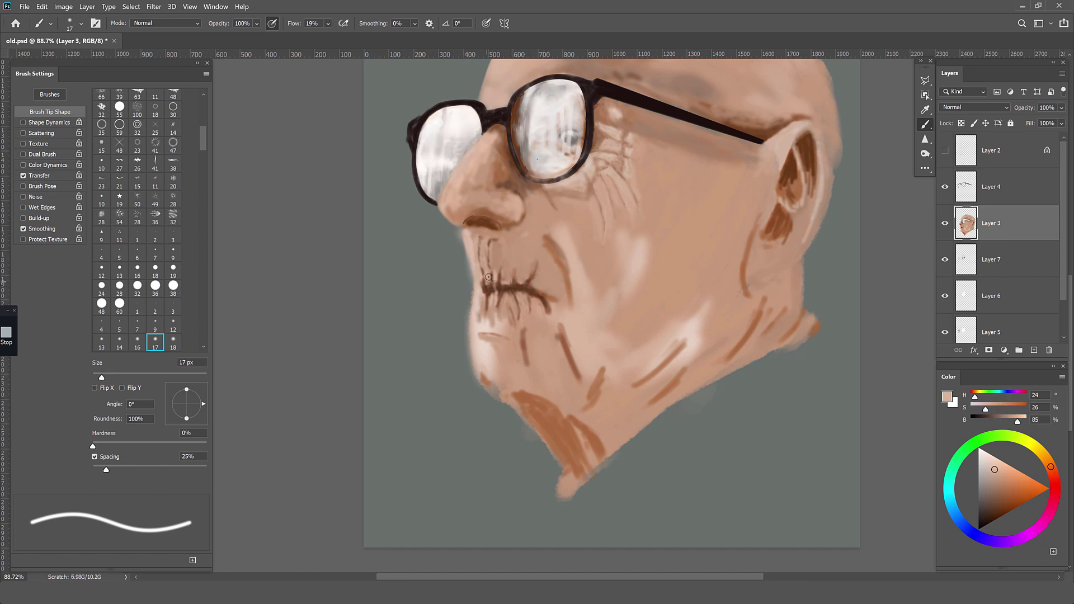
pyautogui.keyDown('alt'); pyautogui.click(504, 246); pyautogui.keyUp('alt')
pyautogui.scroll(-3, 580, 287)
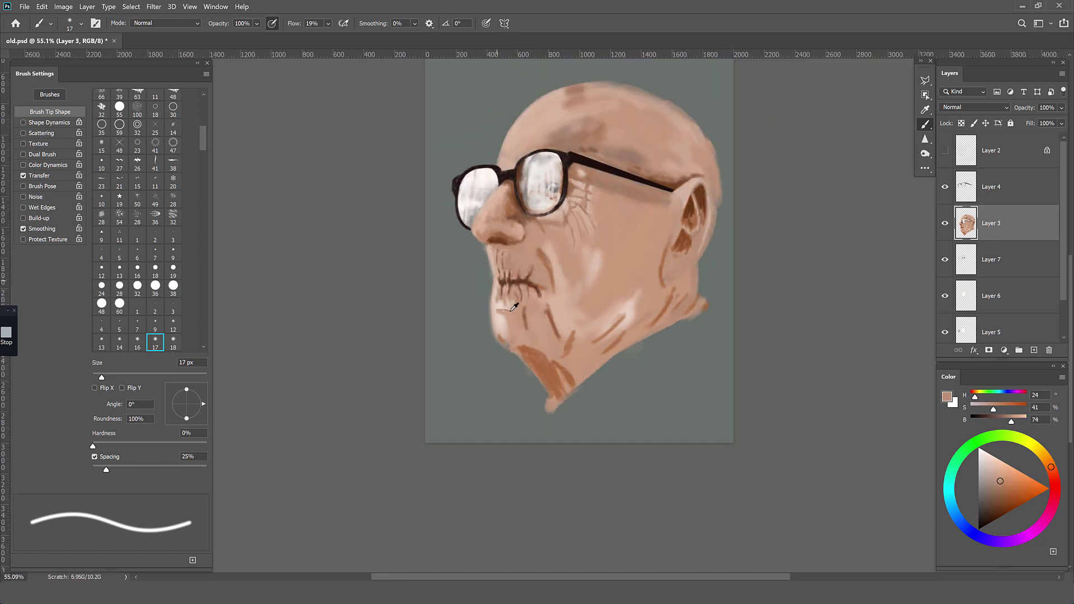
pyautogui.click(1036, 528)
pyautogui.click(1012, 467)
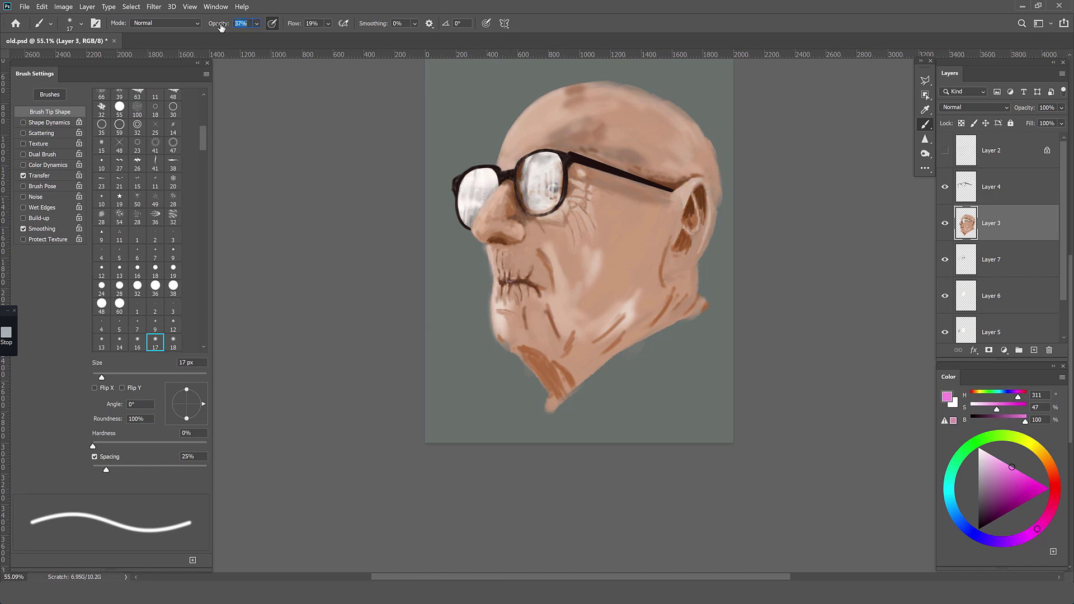
pyautogui.scroll(3, 503, 289)
pyautogui.keyDown('alt'); pyautogui.click(518, 279); pyautogui.keyUp('alt')
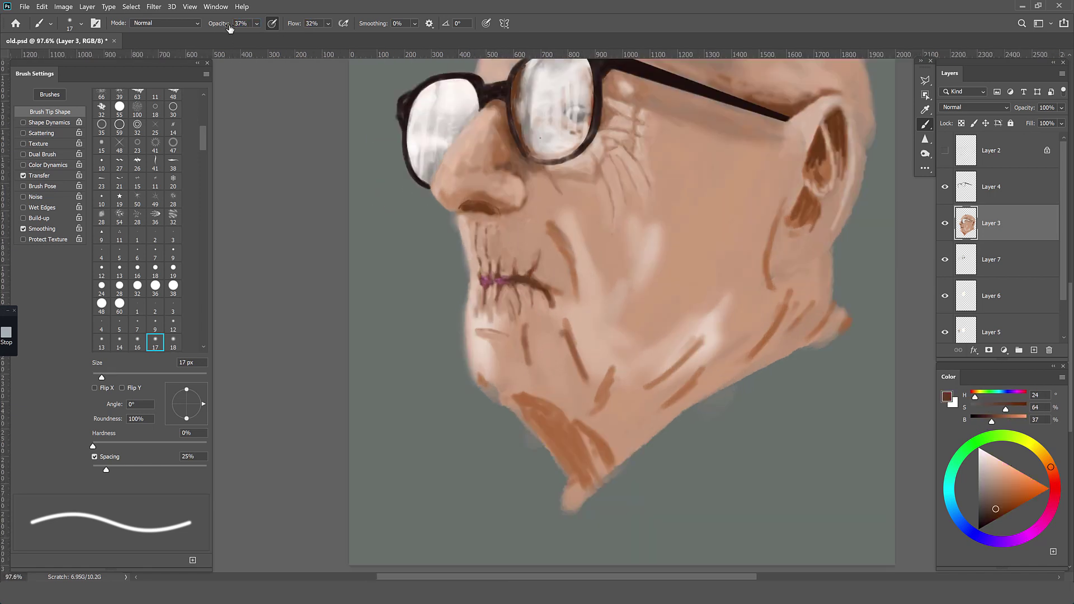
pyautogui.moveTo(229, 28); pyautogui.dragTo(248, 28)
pyautogui.keyDown('alt'); pyautogui.click(493, 278); pyautogui.keyUp('alt')
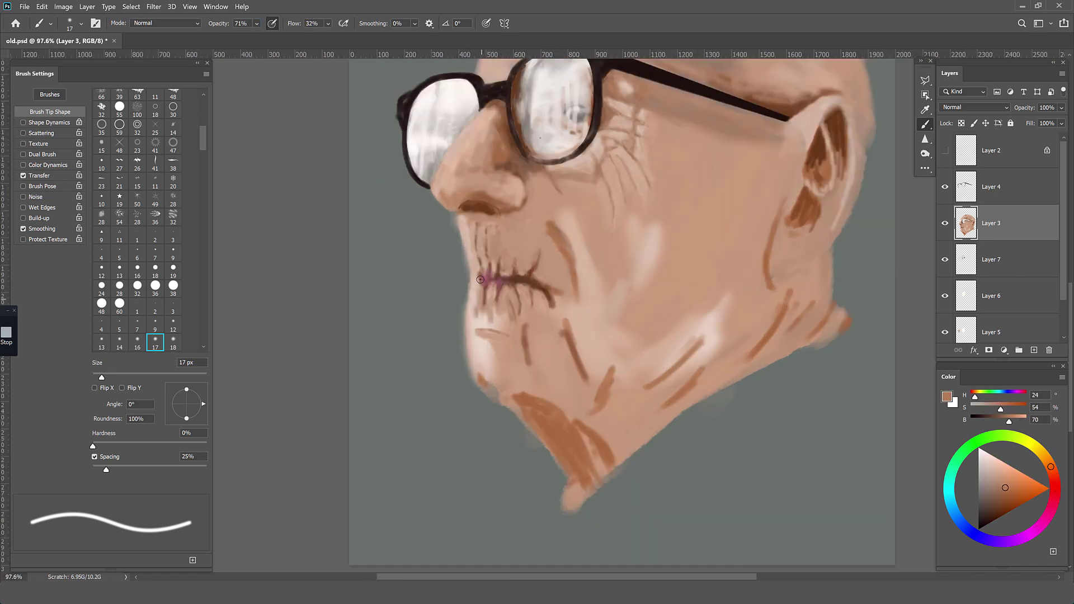
# Step: Sample warmer reddish lip tones and skin tones around the lips and nostril
pyautogui.keyDown('alt'); pyautogui.click(485, 279); pyautogui.keyUp('alt')
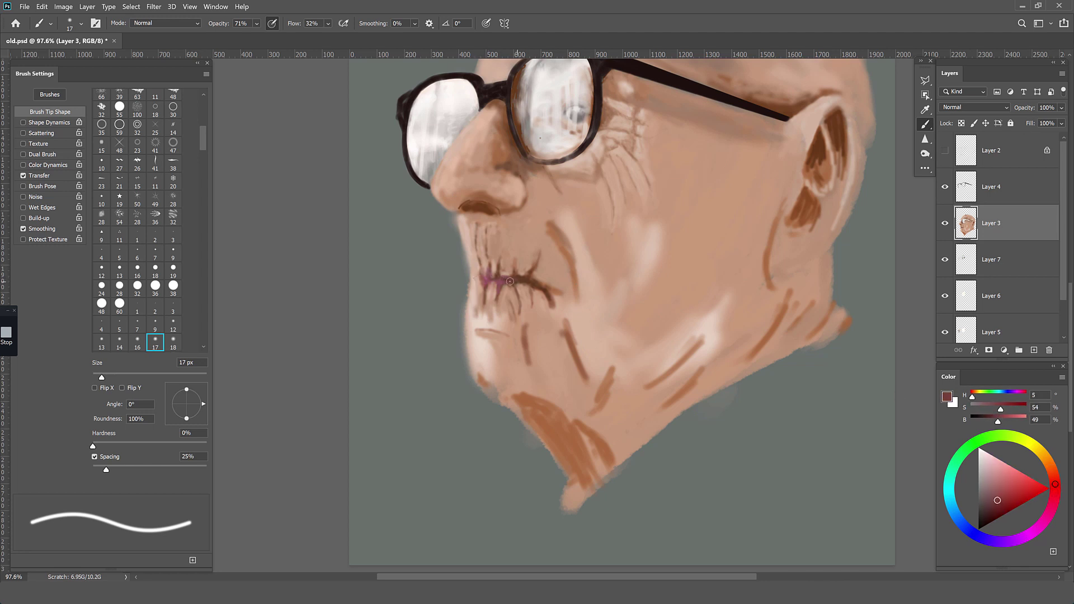
pyautogui.keyDown('alt'); pyautogui.click(501, 270); pyautogui.keyUp('alt')
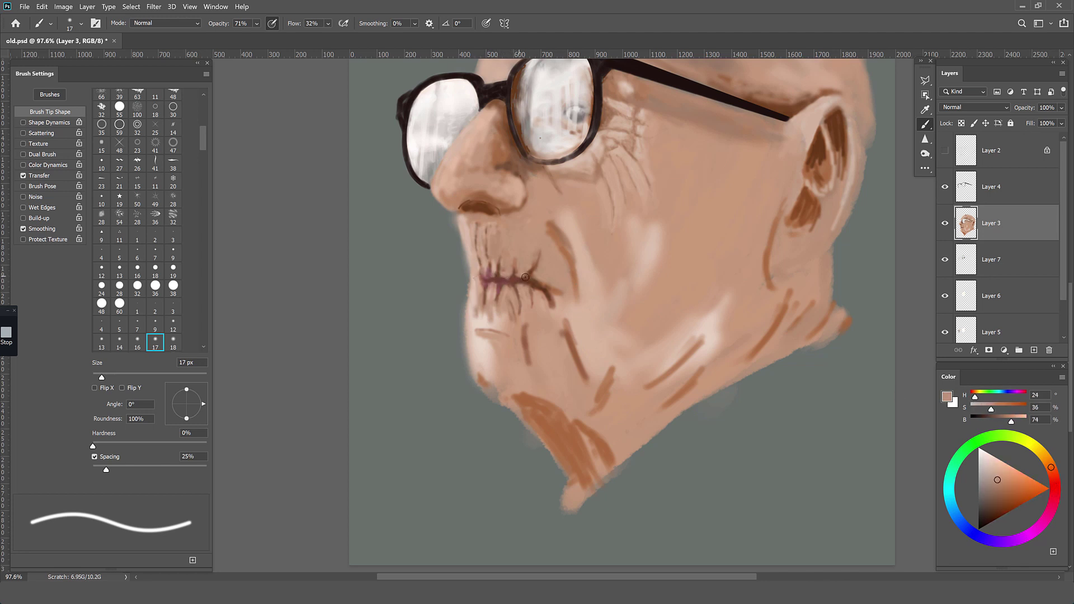
pyautogui.keyDown('alt'); pyautogui.click(495, 257); pyautogui.keyUp('alt')
pyautogui.keyDown('alt'); pyautogui.click(469, 207); pyautogui.keyUp('alt')
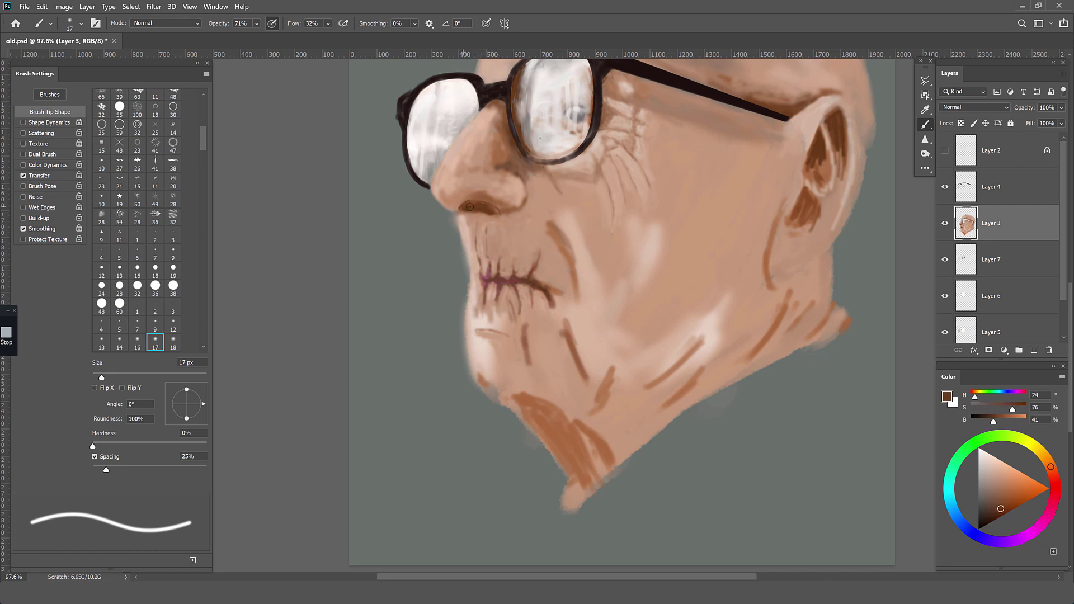
pyautogui.keyDown('alt'); pyautogui.click(507, 215); pyautogui.keyUp('alt')
pyautogui.scroll(-3, 468, 222)
pyautogui.keyDown('alt'); pyautogui.click(588, 280); pyautogui.keyUp('alt')
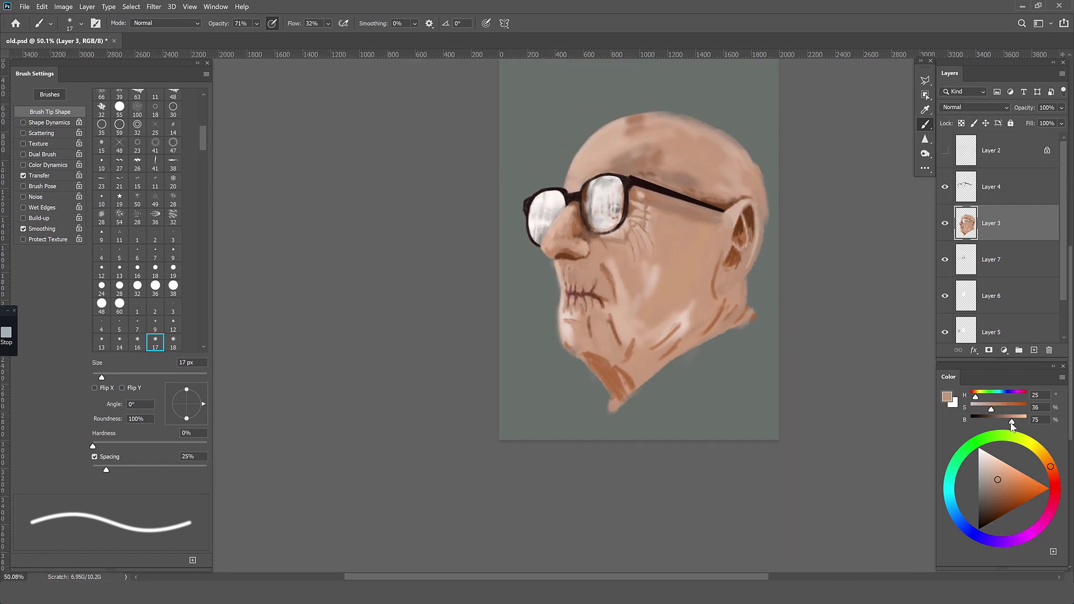
pyautogui.scroll(1, 553, 284)
# Step: Blend the right end of the mouth line with a 27 px brush
pyautogui.press(']')
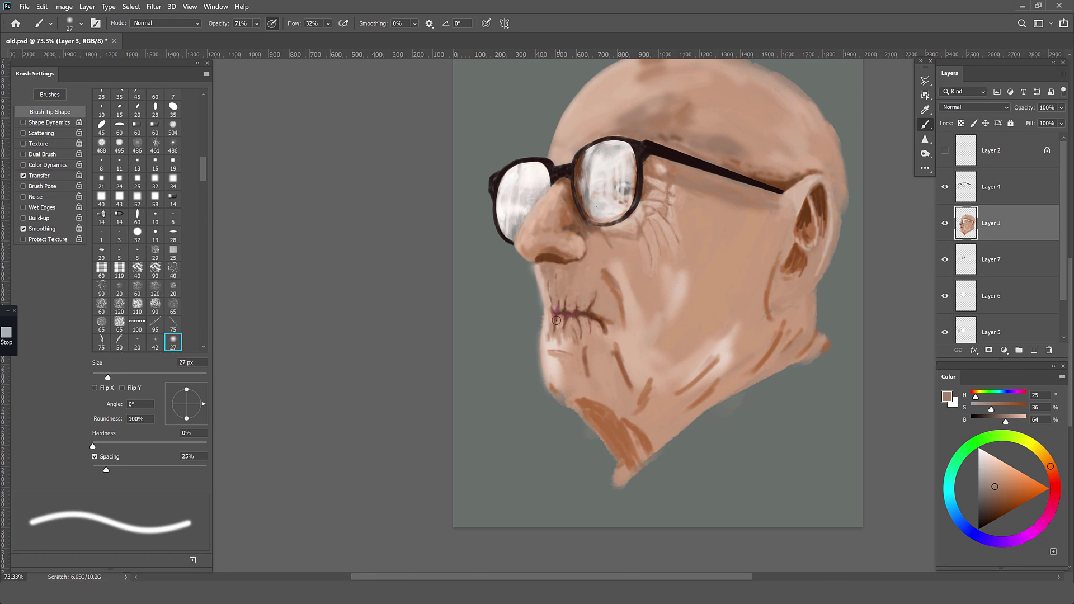
pyautogui.moveTo(602, 336); pyautogui.dragTo(596, 326)
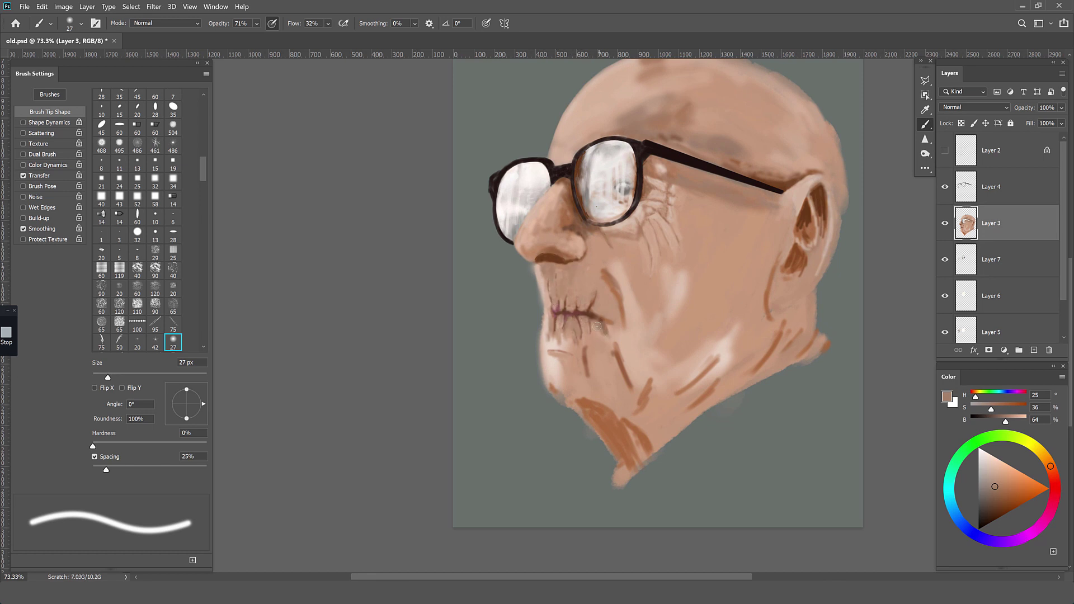
pyautogui.keyDown('alt'); pyautogui.click(564, 312); pyautogui.keyUp('alt')
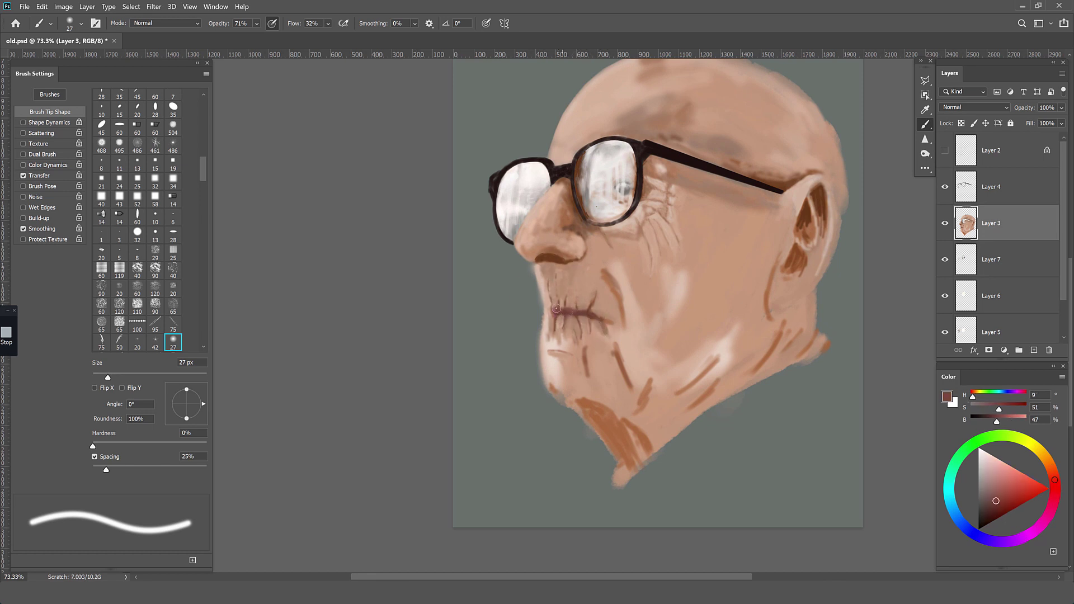
pyautogui.keyDown('alt'); pyautogui.click(577, 337); pyautogui.keyUp('alt')
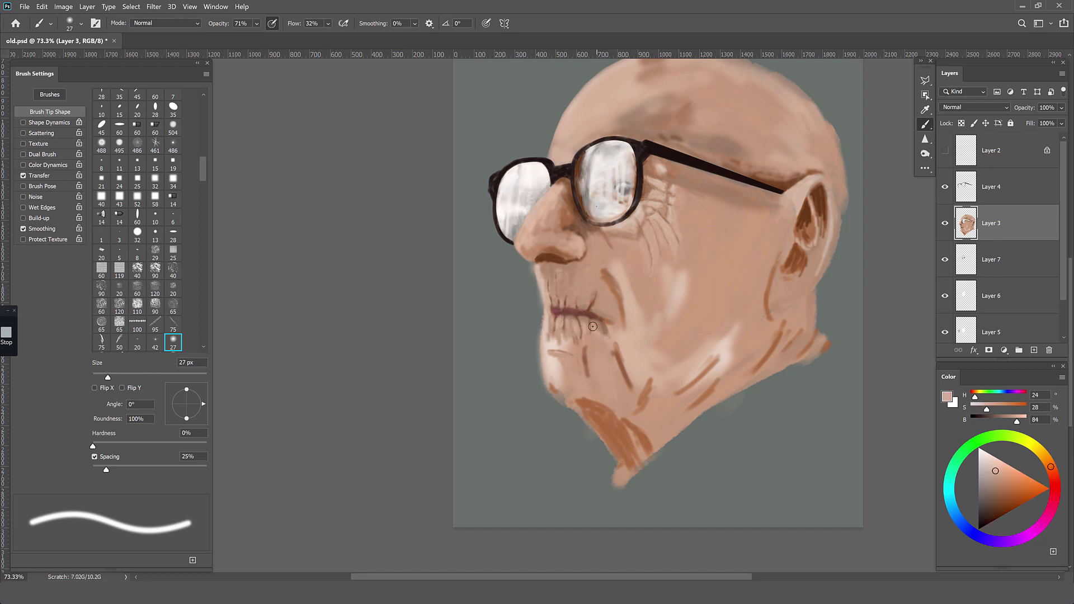
pyautogui.keyDown('alt'); pyautogui.click(563, 352); pyautogui.keyUp('alt')
pyautogui.press('.')
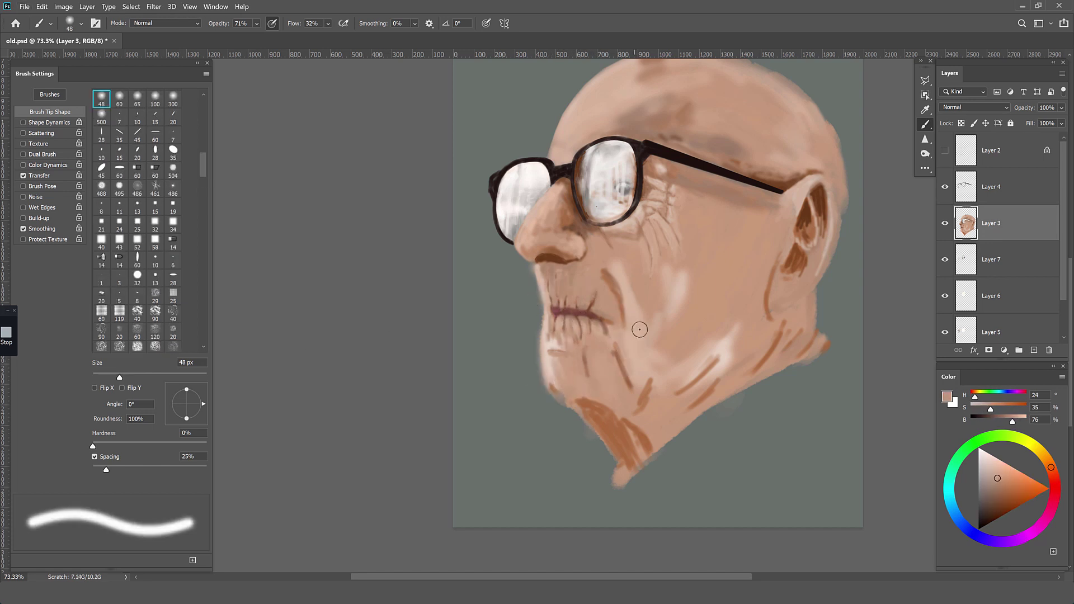
# Step: Resample cheek and mouth skin tones at full opacity with a 10 px brush
pyautogui.keyDown('alt'); pyautogui.click(614, 262); pyautogui.keyUp('alt')
pyautogui.press('0')
pyautogui.keyDown('alt'); pyautogui.click(609, 275); pyautogui.keyUp('alt')
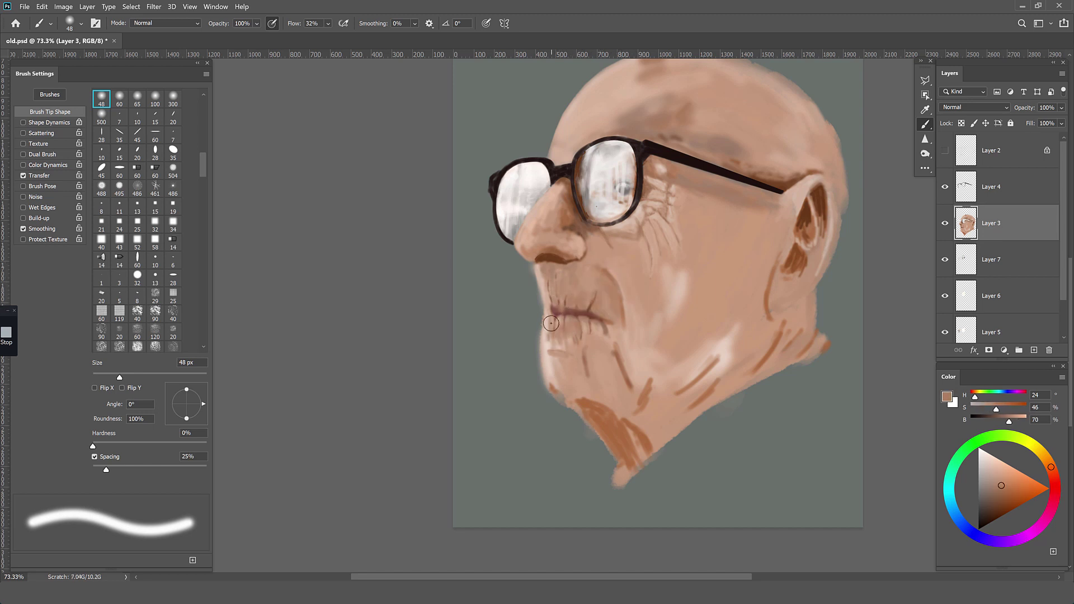
pyautogui.keyDown('alt'); pyautogui.click(621, 330); pyautogui.keyUp('alt')
pyautogui.press('.')
pyautogui.keyDown('alt'); pyautogui.click(585, 322); pyautogui.keyUp('alt')
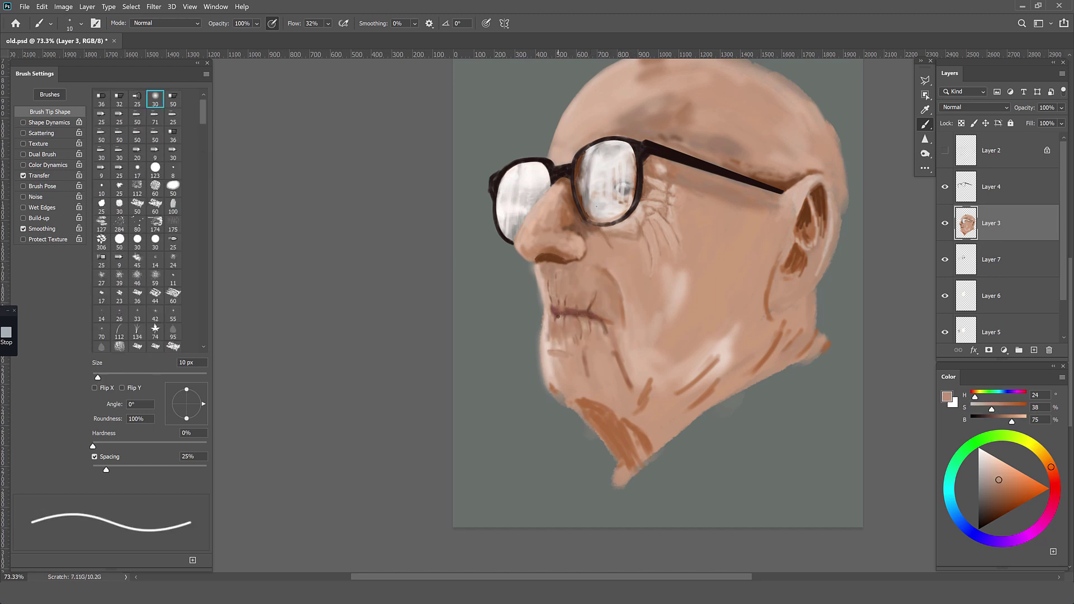
pyautogui.keyDown('alt'); pyautogui.click(575, 307); pyautogui.keyUp('alt')
pyautogui.scroll(-2, 671, 241)
# Step: Paint soft brown shading on the cheek and ear with a 39 px brush, blending toward the jaw
pyautogui.press('.')
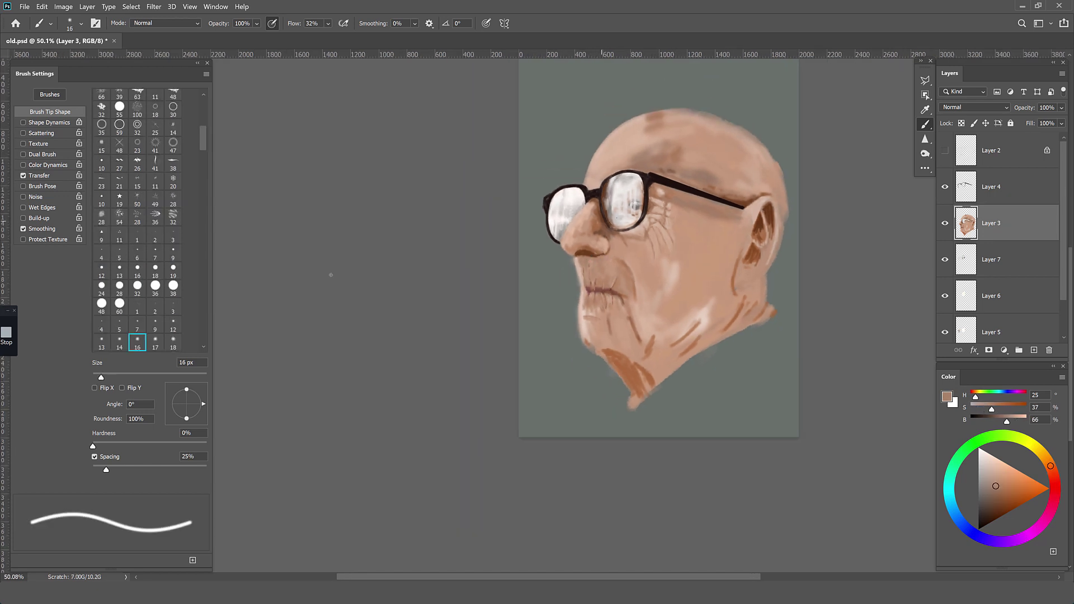
pyautogui.keyDown('alt'); pyautogui.click(634, 236); pyautogui.keyUp('alt')
pyautogui.keyDown('alt'); pyautogui.click(658, 212); pyautogui.keyUp('alt')
pyautogui.keyDown('alt'); pyautogui.click(634, 243); pyautogui.keyUp('alt')
pyautogui.press('.')
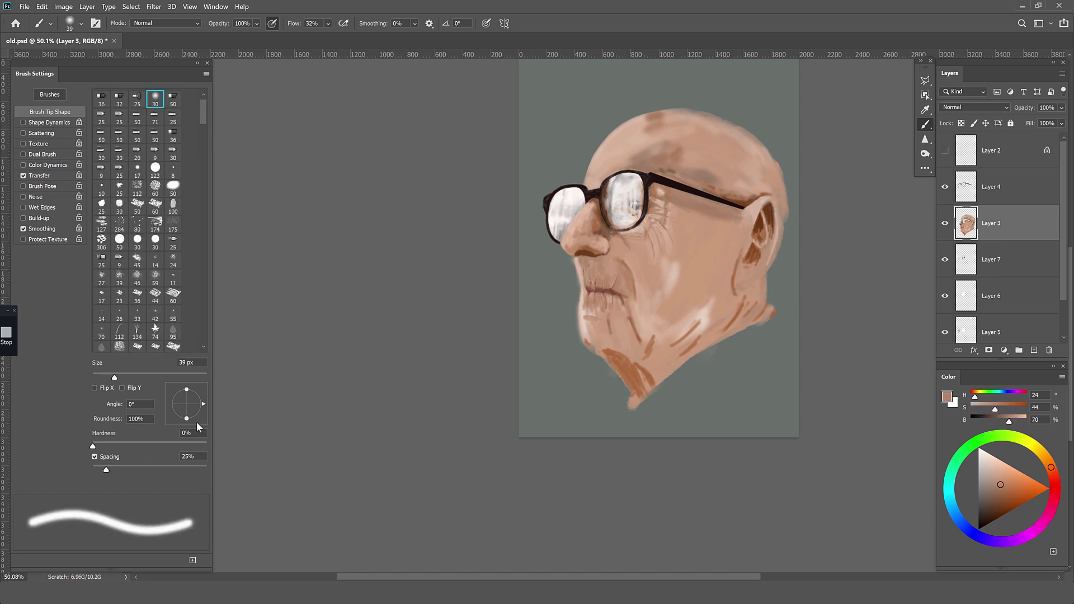
pyautogui.keyDown('alt'); pyautogui.click(687, 235); pyautogui.keyUp('alt')
pyautogui.moveTo(686, 234); pyautogui.dragTo(693, 252)
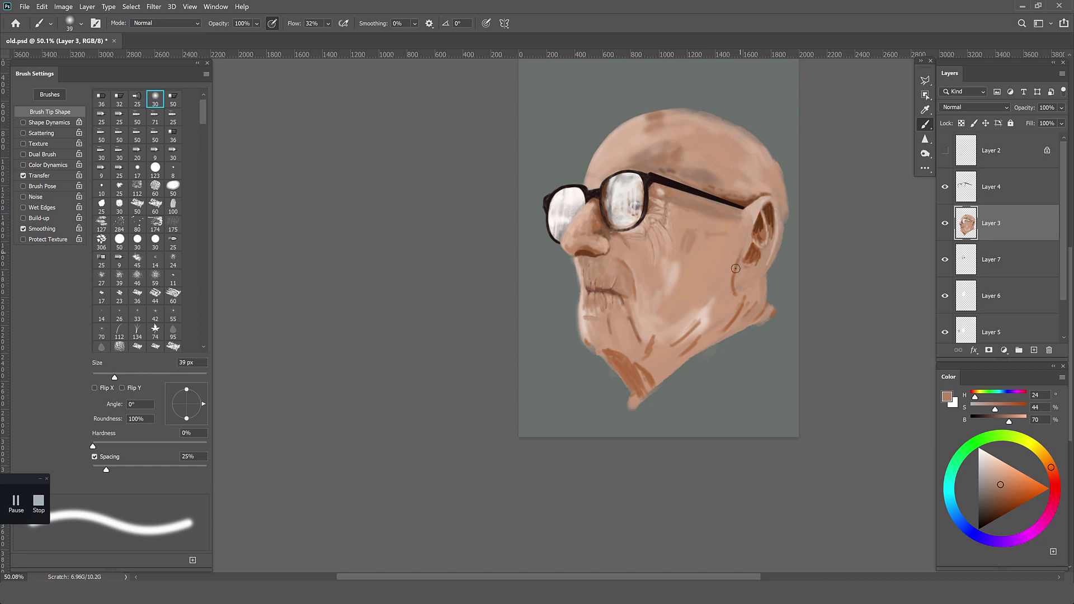
pyautogui.moveTo(753, 229); pyautogui.dragTo(761, 208)
pyautogui.moveTo(737, 254); pyautogui.dragTo(736, 289)
# Step: Sample mid and light cheek tones with the 42 px soft brush, then enlarge it to 57 px
pyautogui.keyDown('alt'); pyautogui.click(659, 229); pyautogui.keyUp('alt')
pyautogui.keyDown('alt'); pyautogui.click(656, 224); pyautogui.keyUp('alt')
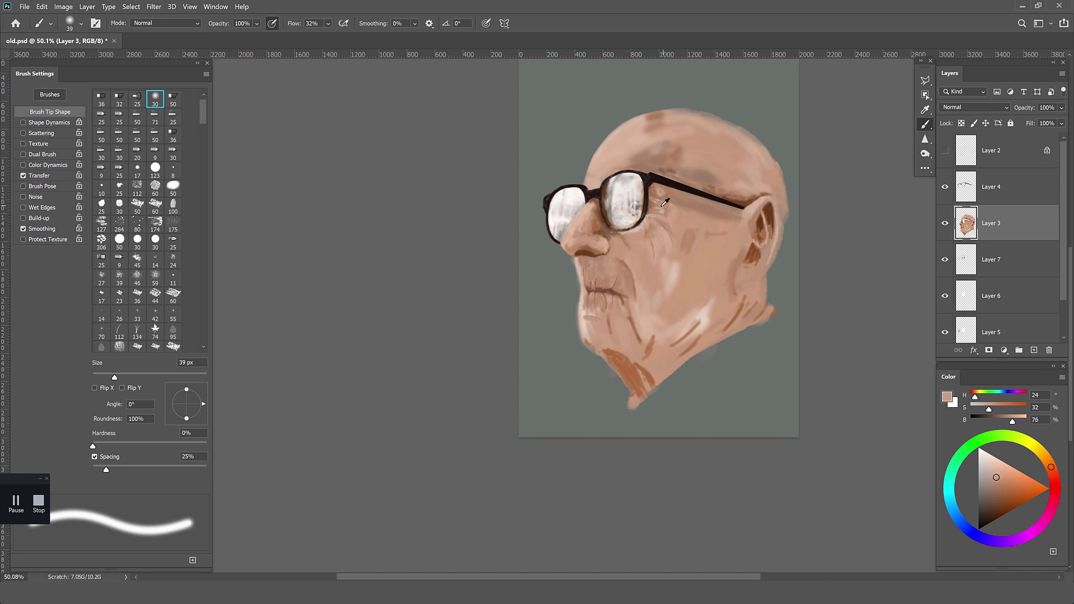
pyautogui.hotkey('shift', '.')
pyautogui.keyDown('alt'); pyautogui.click(658, 238); pyautogui.keyUp('alt')
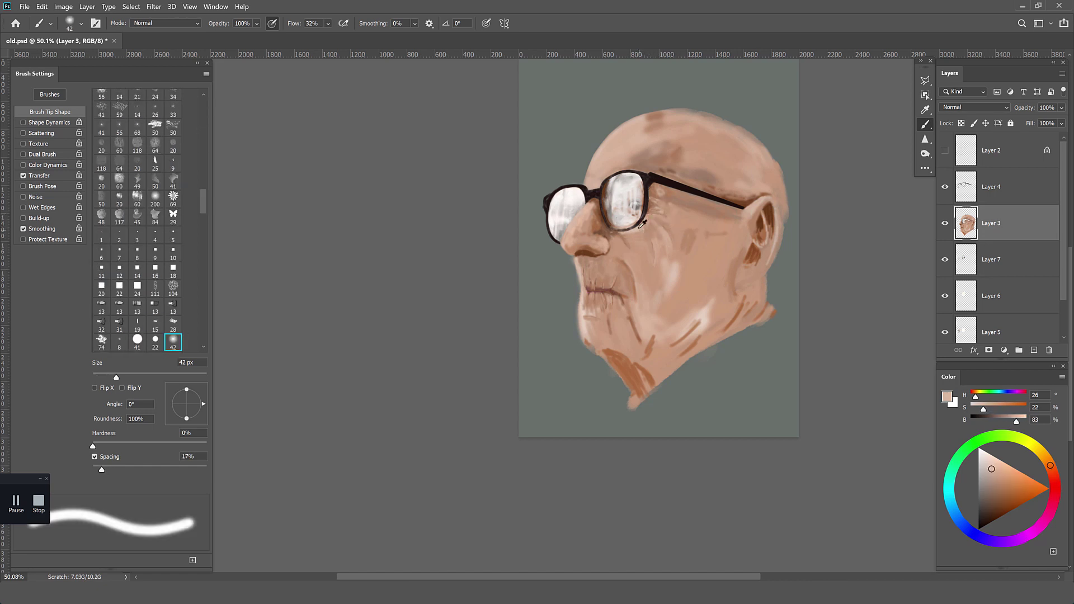
pyautogui.keyDown('alt'); pyautogui.click(684, 219); pyautogui.keyUp('alt')
pyautogui.keyDown('alt'); pyautogui.click(655, 270); pyautogui.keyUp('alt')
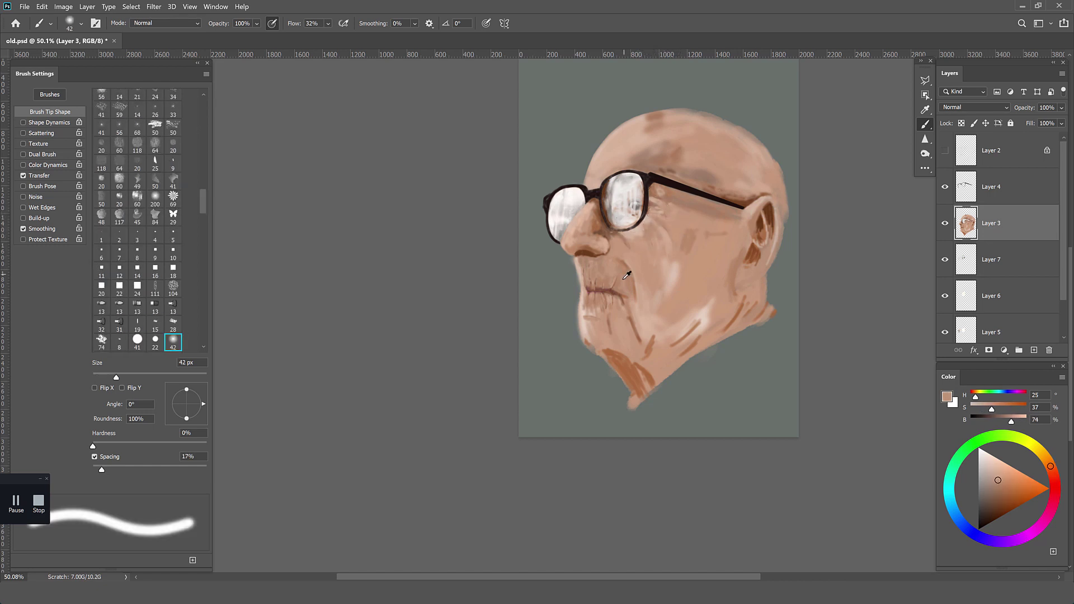
pyautogui.hotkey('shift', ',')
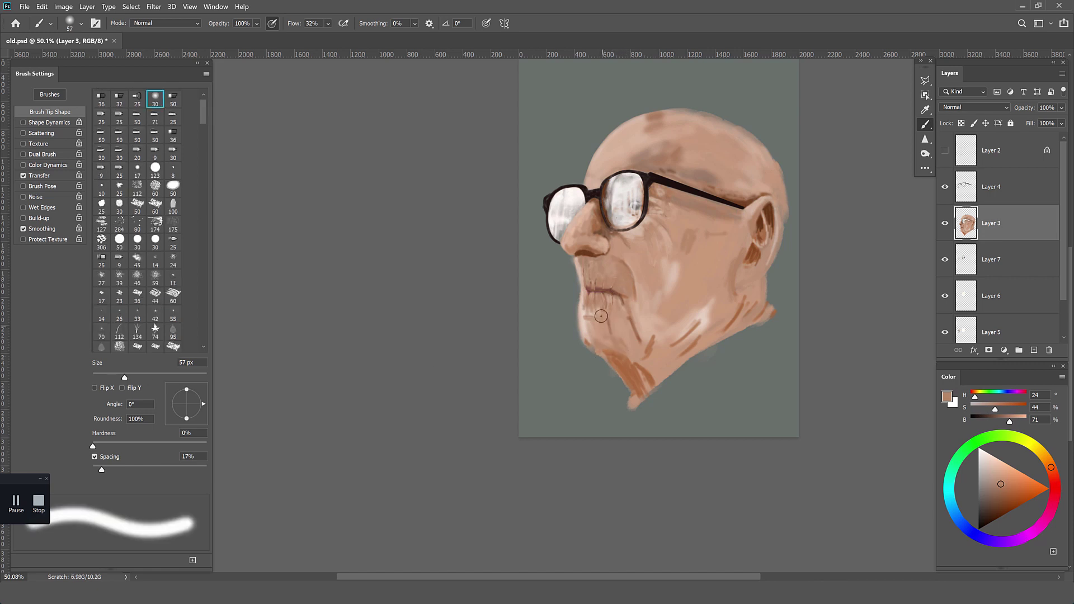
# Step: Blend the lower cheek and jaw skin with light cheek tones
pyautogui.keyDown('alt'); pyautogui.click(594, 308); pyautogui.keyUp('alt')
pyautogui.keyDown('alt'); pyautogui.click(593, 329); pyautogui.keyUp('alt')
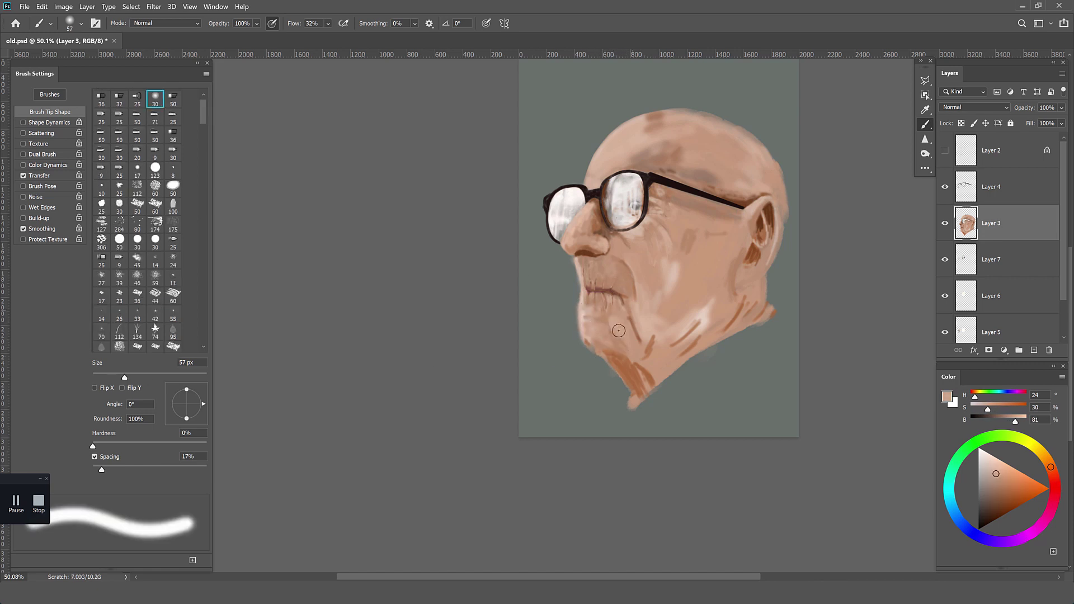
pyautogui.keyDown('alt'); pyautogui.click(627, 266); pyautogui.keyUp('alt')
pyautogui.keyDown('alt'); pyautogui.click(594, 312); pyautogui.keyUp('alt')
pyautogui.keyDown('alt'); pyautogui.click(596, 341); pyautogui.keyUp('alt')
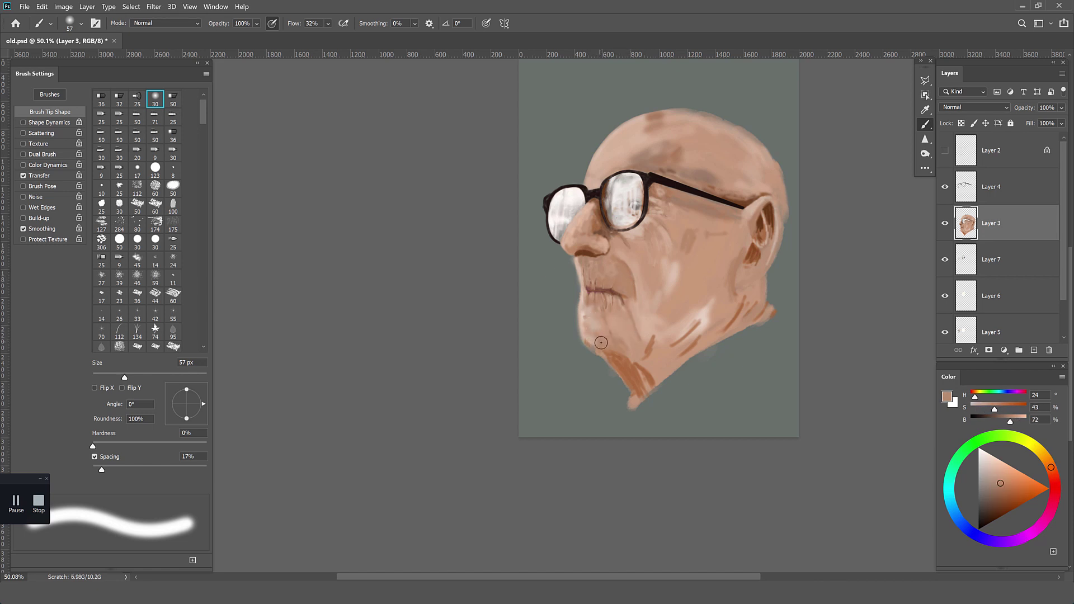
pyautogui.keyDown('alt'); pyautogui.click(607, 343); pyautogui.keyUp('alt')
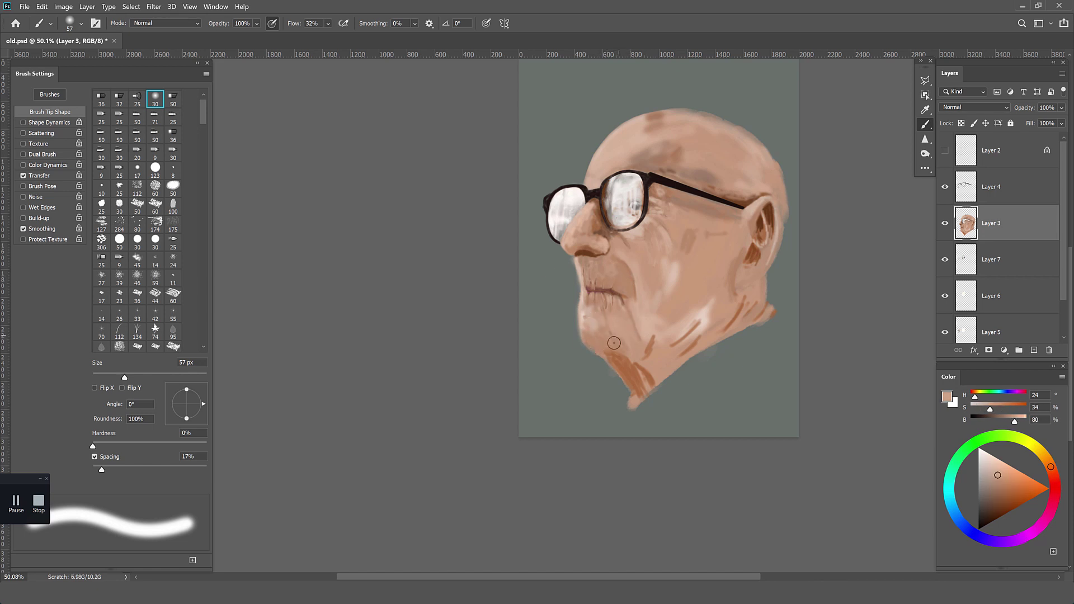
# Step: Reduce the brush to 32 px and blend reddish and pale tones around the mouth
pyautogui.keyDown('alt'); pyautogui.click(624, 295); pyautogui.keyUp('alt')
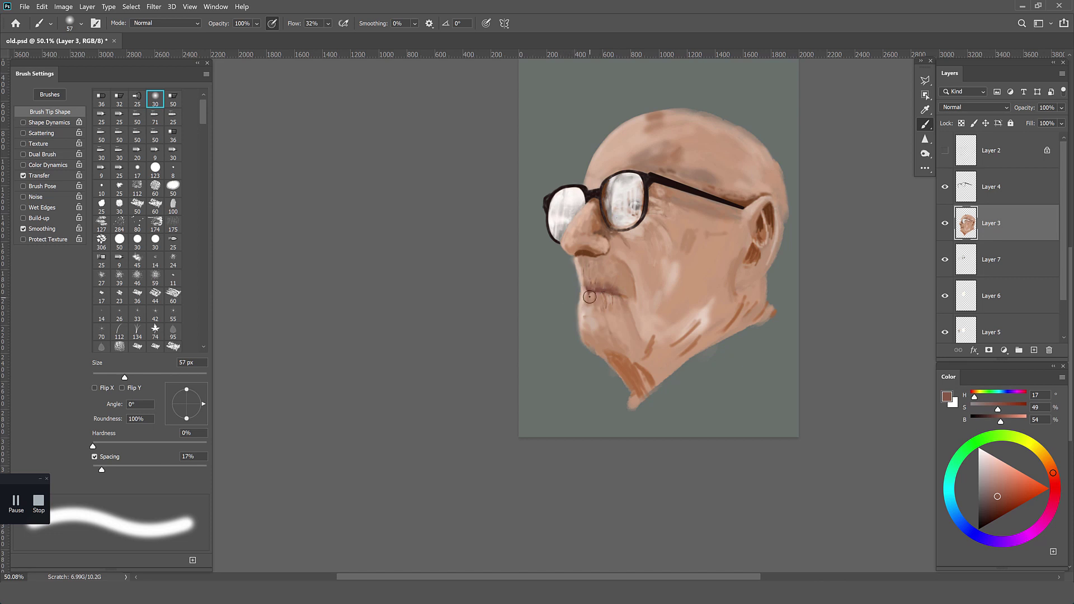
pyautogui.keyDown('alt'); pyautogui.click(593, 269); pyautogui.keyUp('alt')
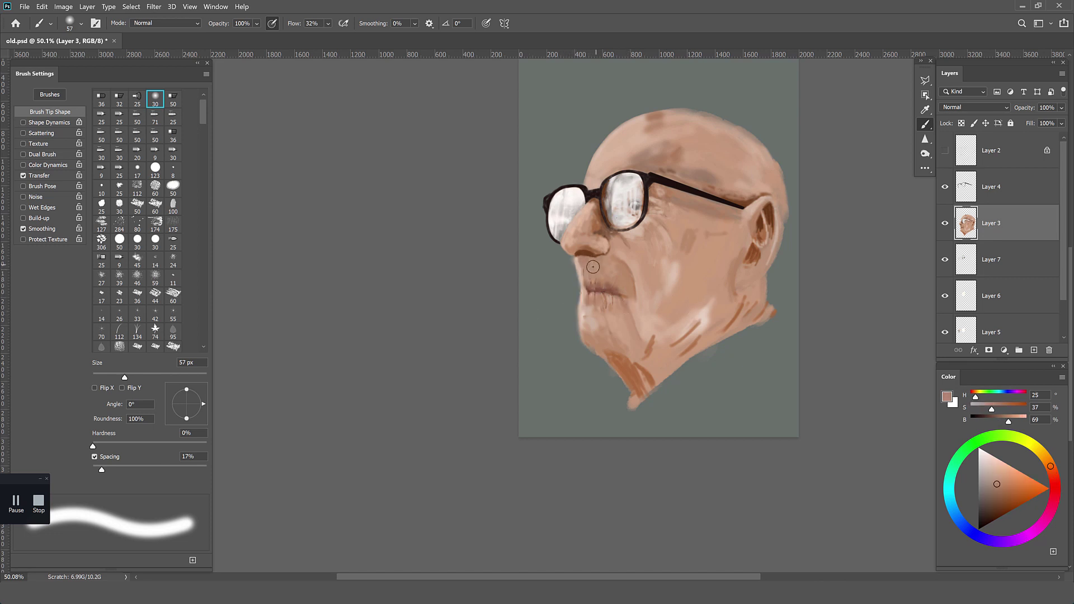
pyautogui.moveTo(125, 374); pyautogui.dragTo(111, 375)
pyautogui.keyDown('alt'); pyautogui.click(609, 285); pyautogui.keyUp('alt')
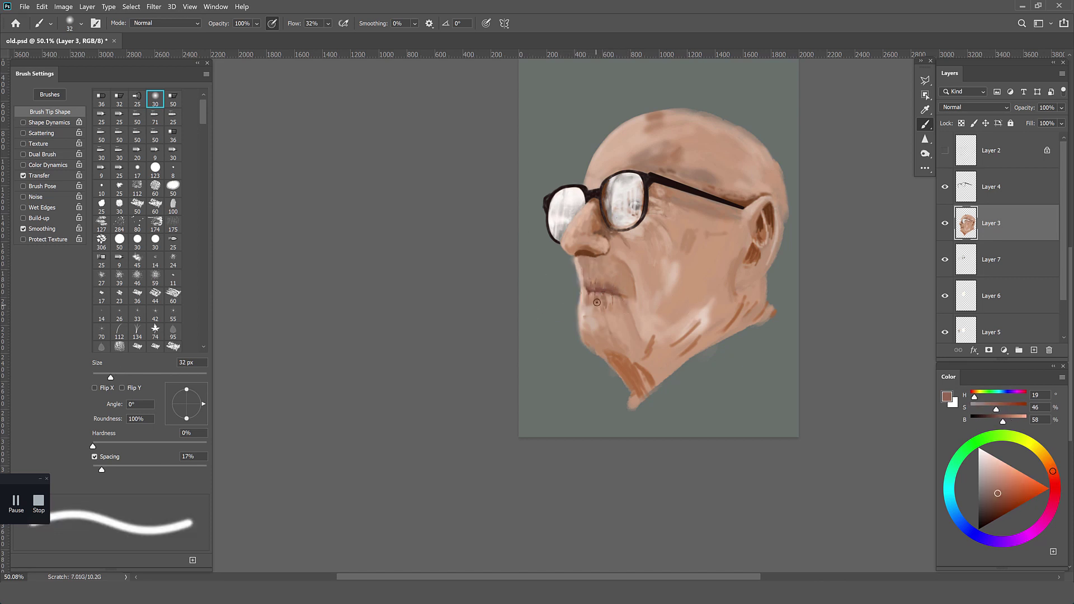
pyautogui.keyDown('alt'); pyautogui.click(606, 303); pyautogui.keyUp('alt')
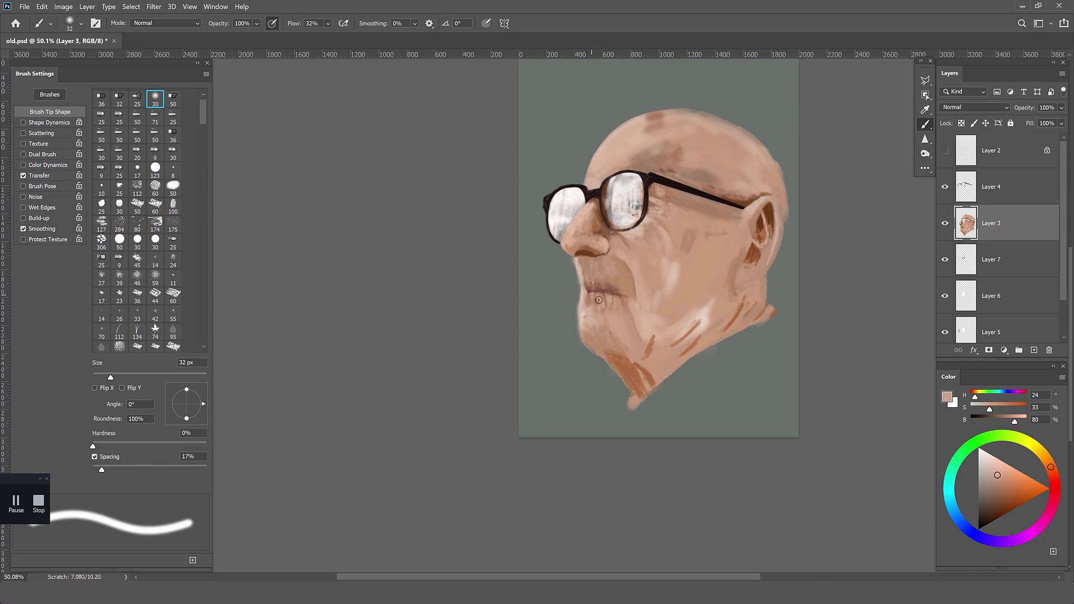
pyautogui.keyDown('alt'); pyautogui.click(602, 298); pyautogui.keyUp('alt')
pyautogui.keyDown('alt'); pyautogui.click(605, 300); pyautogui.keyUp('alt')
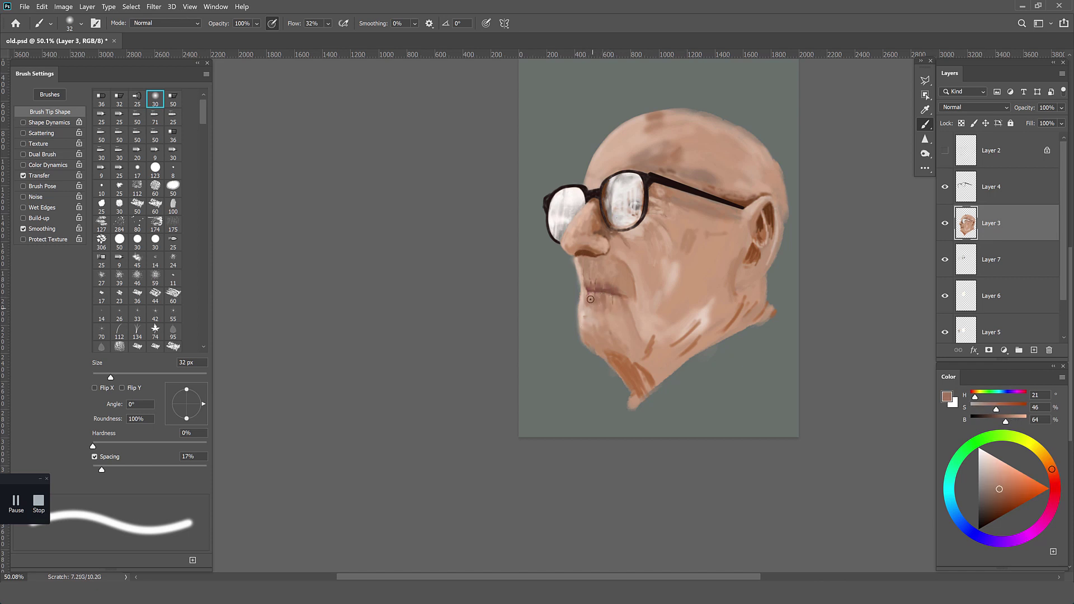
pyautogui.keyDown('alt'); pyautogui.click(585, 324); pyautogui.keyUp('alt')
# Step: Blend jaw shadows with lighter cheek tones using a 64 px brush
pyautogui.keyDown('alt'); pyautogui.click(639, 287); pyautogui.keyUp('alt')
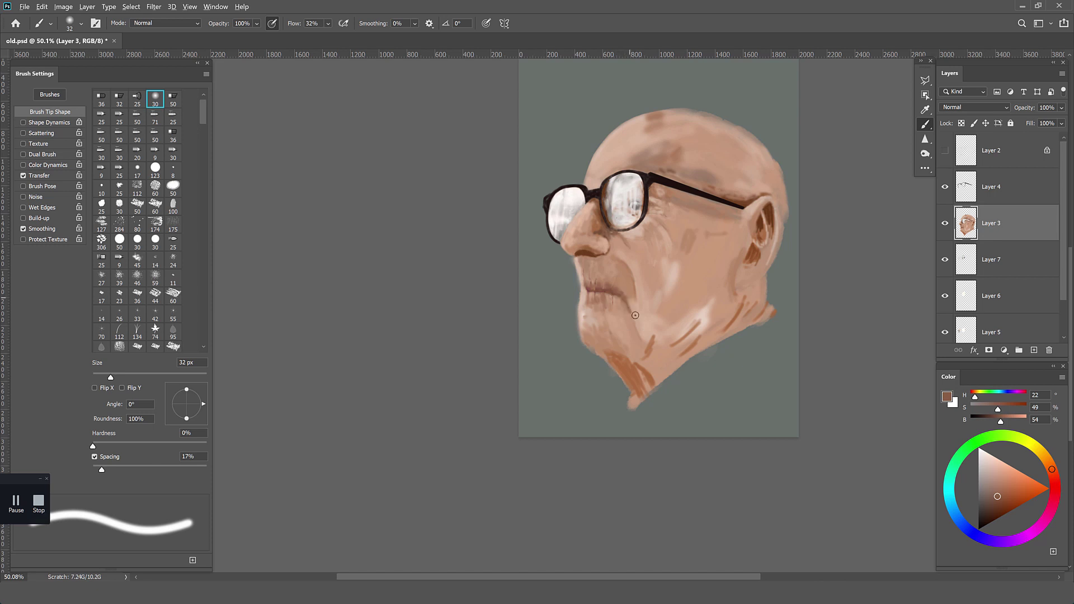
pyautogui.keyDown('alt'); pyautogui.click(636, 289); pyautogui.keyUp('alt')
pyautogui.keyDown('alt'); pyautogui.click(632, 309); pyautogui.keyUp('alt')
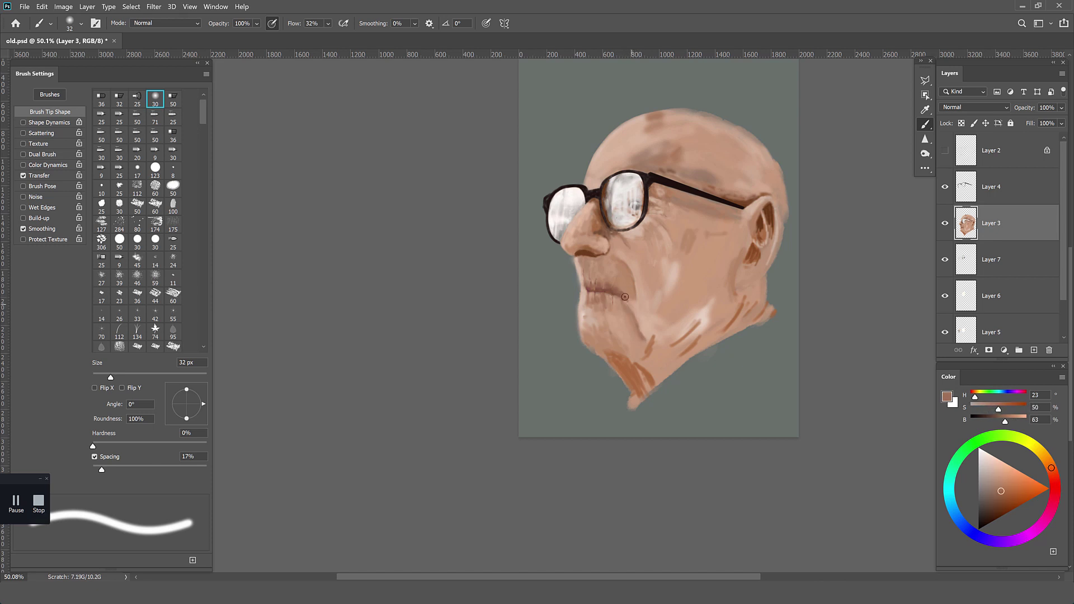
pyautogui.keyDown('alt'); pyautogui.click(630, 302); pyautogui.keyUp('alt')
pyautogui.keyDown('alt'); pyautogui.click(639, 319); pyautogui.keyUp('alt')
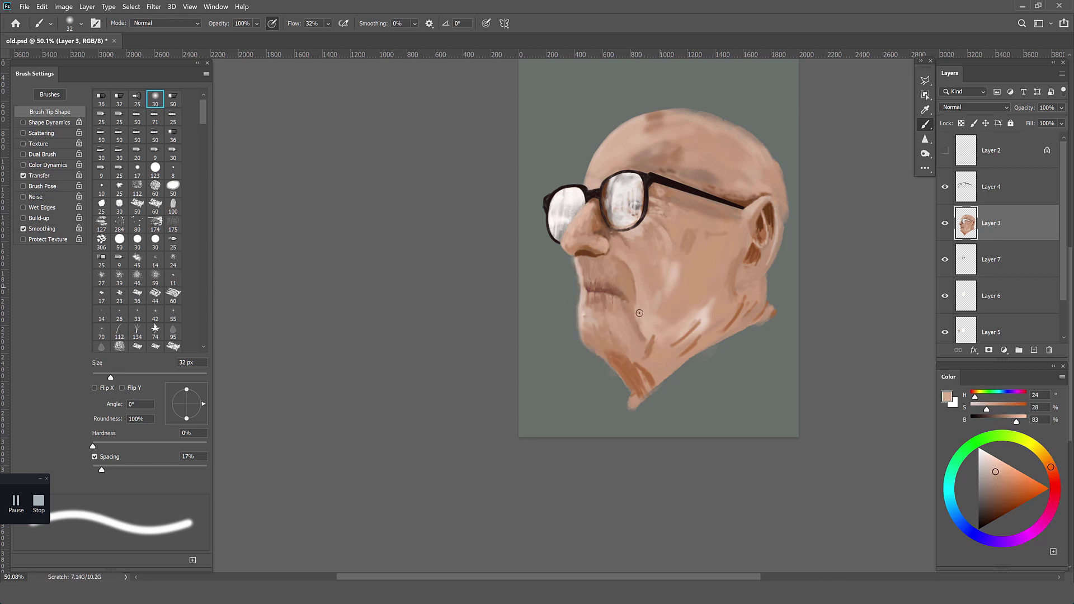
pyautogui.press(']')
pyautogui.press(']')
pyautogui.press(']')
pyautogui.keyDown('alt'); pyautogui.click(626, 273); pyautogui.keyUp('alt')
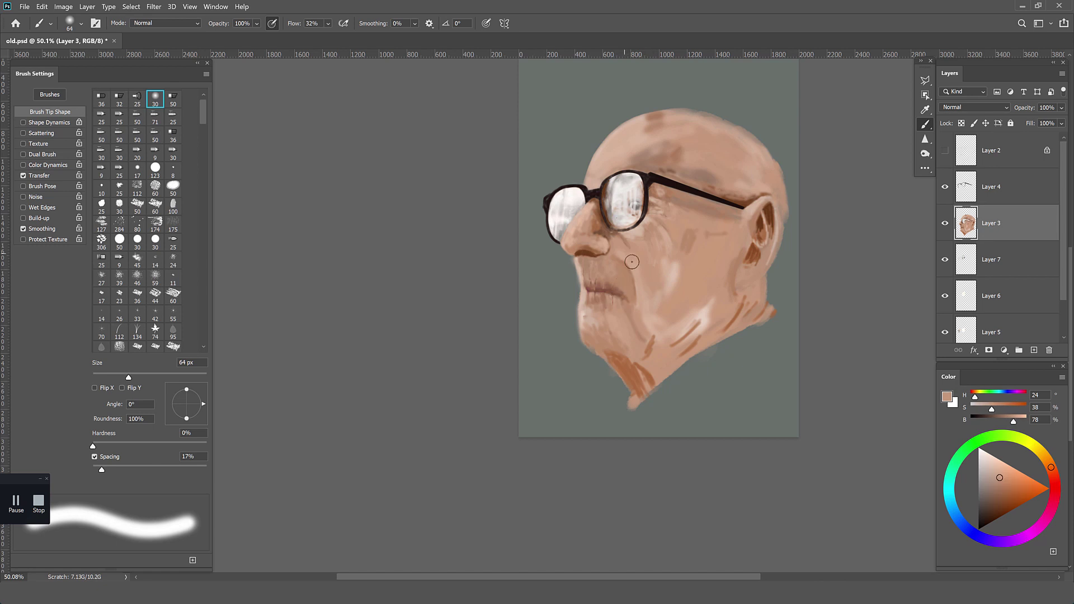
pyautogui.keyDown('alt'); pyautogui.click(641, 305); pyautogui.keyUp('alt')
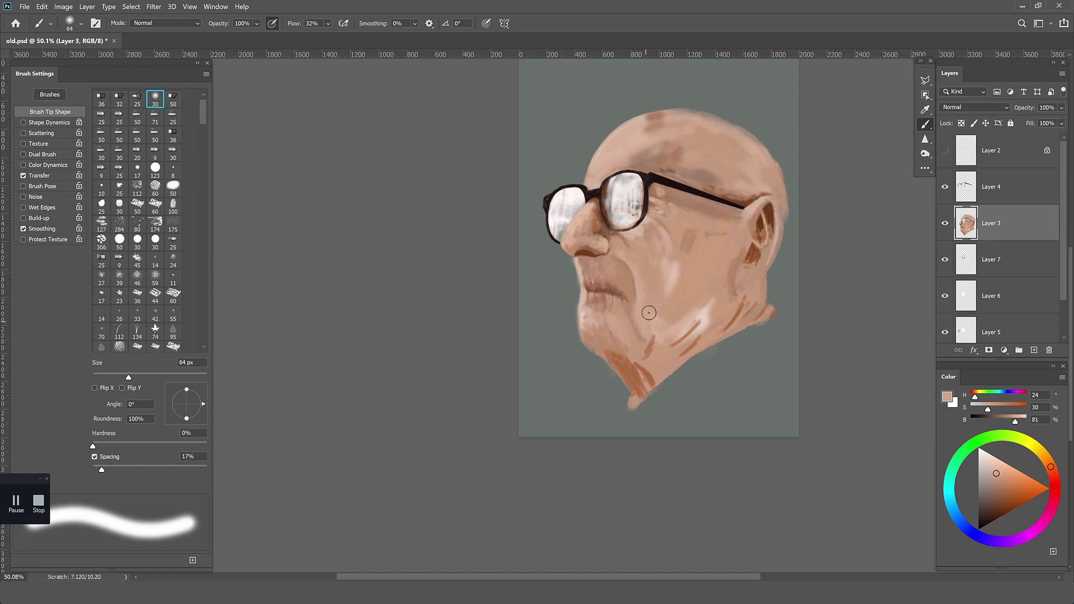
# Step: Deepen the dark brown shadow under the chin, then shrink the brush to 10 px
pyautogui.keyDown('alt'); pyautogui.click(608, 309); pyautogui.keyUp('alt')
pyautogui.keyDown('alt'); pyautogui.click(622, 333); pyautogui.keyUp('alt')
pyautogui.keyDown('alt'); pyautogui.click(630, 372); pyautogui.keyUp('alt')
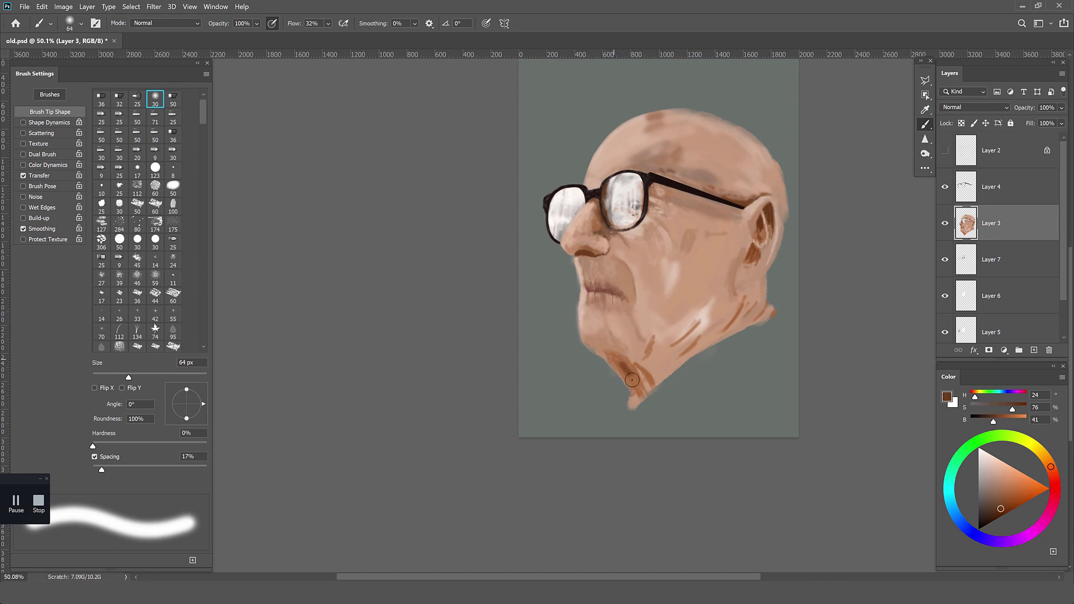
pyautogui.press('[')
pyautogui.press('[')
pyautogui.press('[')
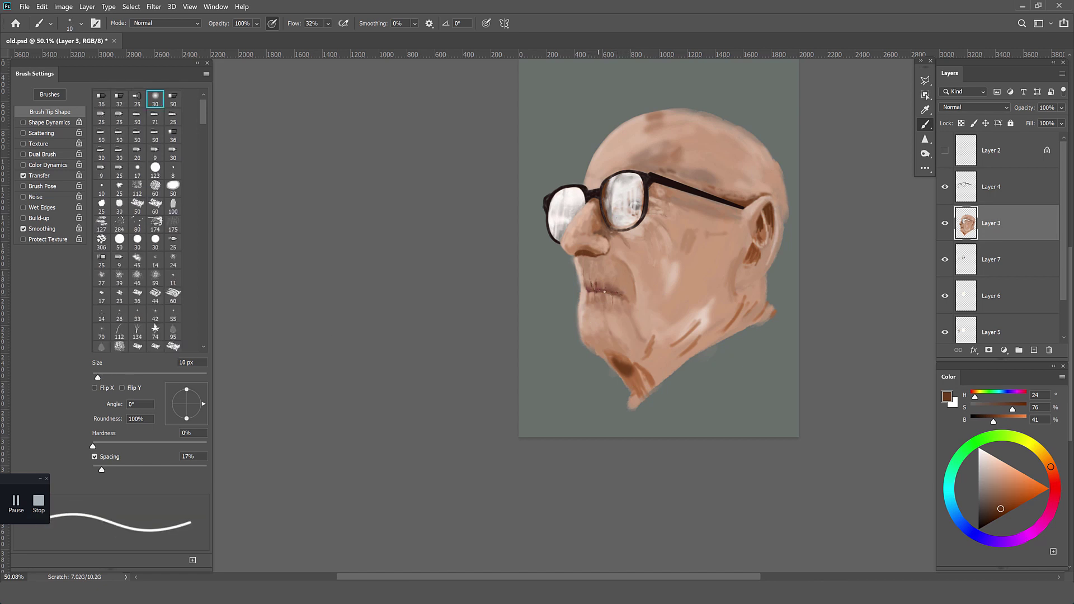
pyautogui.keyDown('alt'); pyautogui.click(593, 294); pyautogui.keyUp('alt')
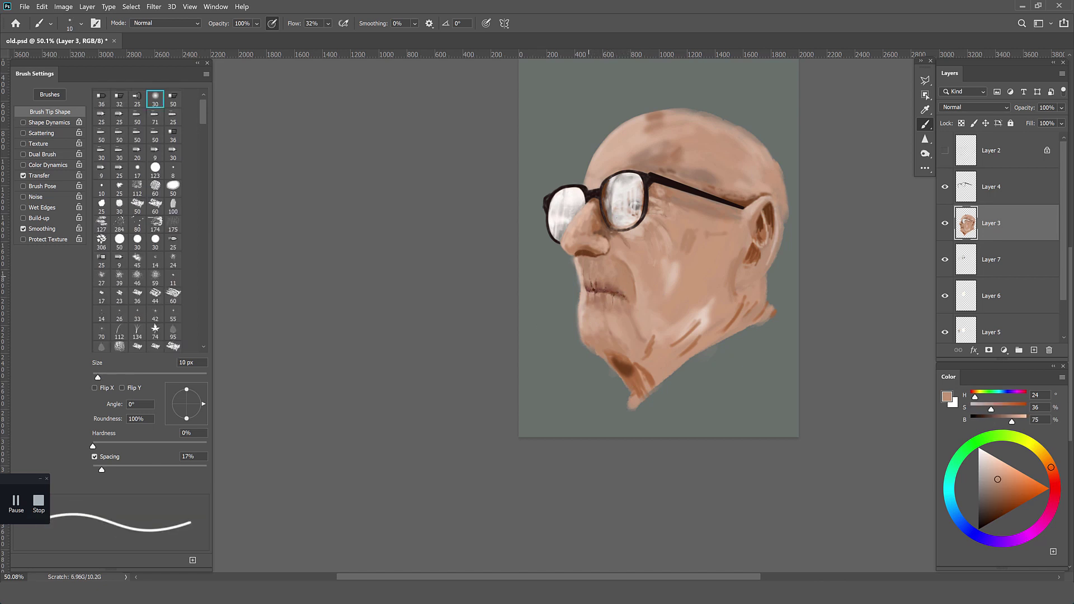
pyautogui.scroll(3, 615, 302)
# Step: Sample darker brown, skin and lip tones around the mouth
pyautogui.keyDown('alt'); pyautogui.click(581, 281); pyautogui.keyUp('alt')
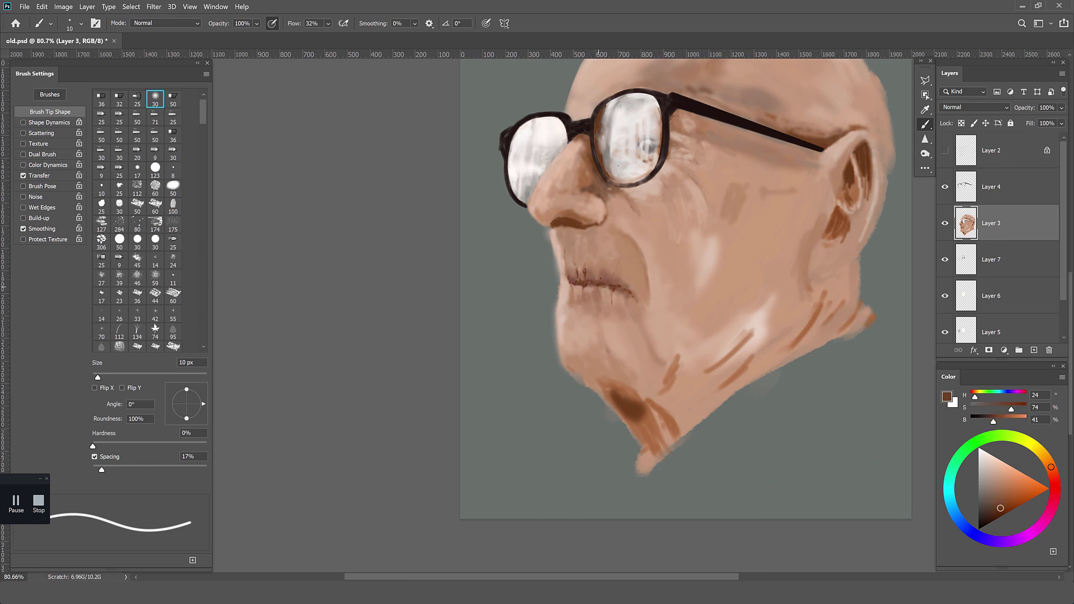
pyautogui.scroll(-3, 501, 300)
pyautogui.scroll(3, 592, 322)
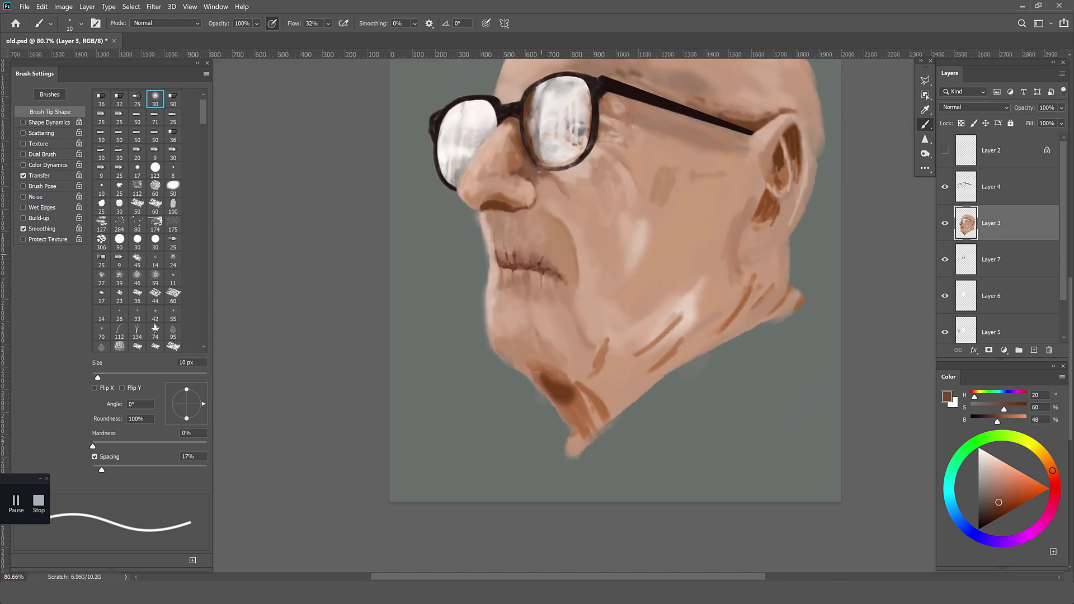
pyautogui.keyDown('alt'); pyautogui.click(504, 253); pyautogui.keyUp('alt')
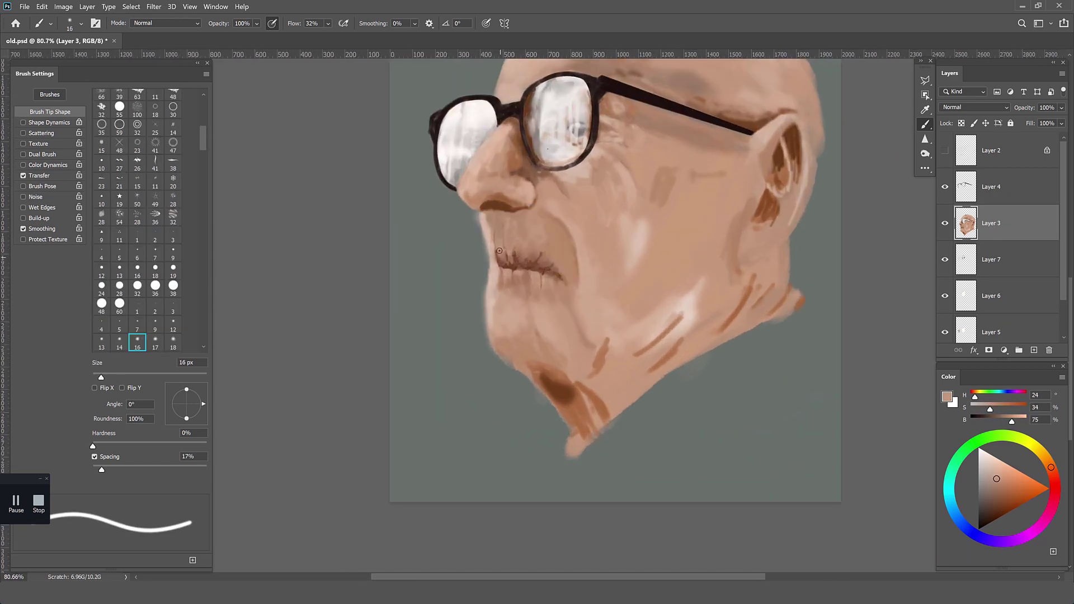
pyautogui.keyDown('alt'); pyautogui.click(560, 268); pyautogui.keyUp('alt')
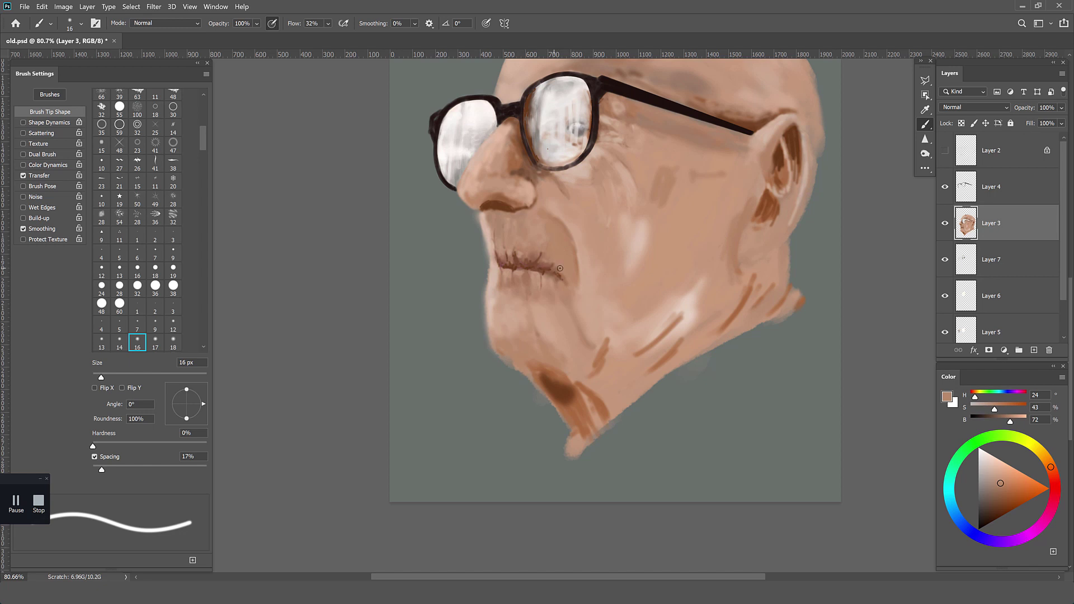
pyautogui.keyDown('alt'); pyautogui.click(528, 267); pyautogui.keyUp('alt')
pyautogui.scroll(-1, 543, 273)
pyautogui.scroll(2, 542, 273)
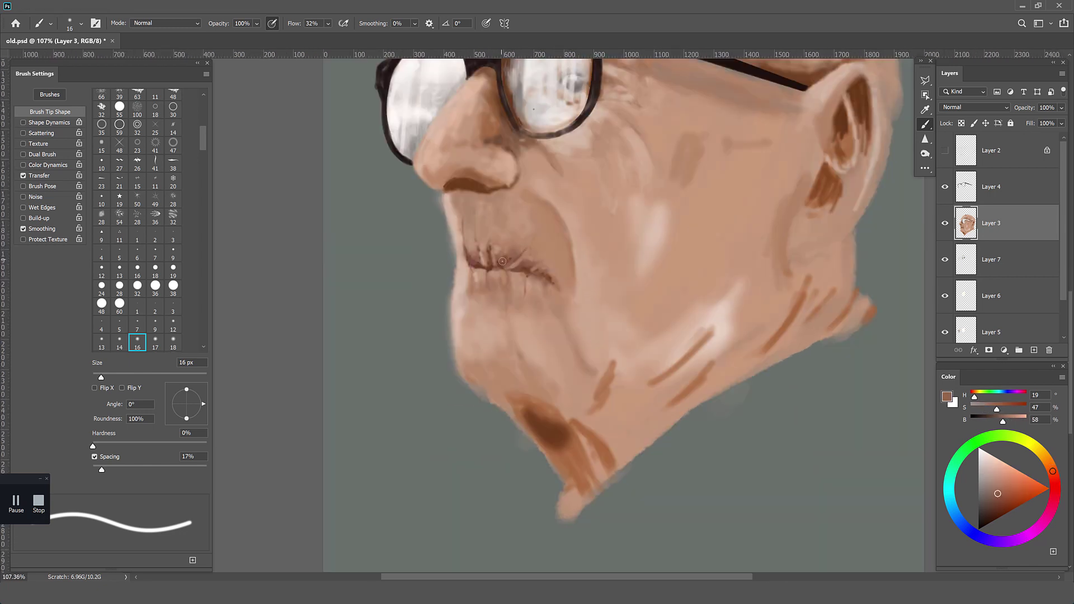
# Step: Paint small darker crease strokes on the lips using sampled lip tones
pyautogui.keyDown('alt'); pyautogui.click(475, 255); pyautogui.keyUp('alt')
pyautogui.keyDown('alt'); pyautogui.click(468, 233); pyautogui.keyUp('alt')
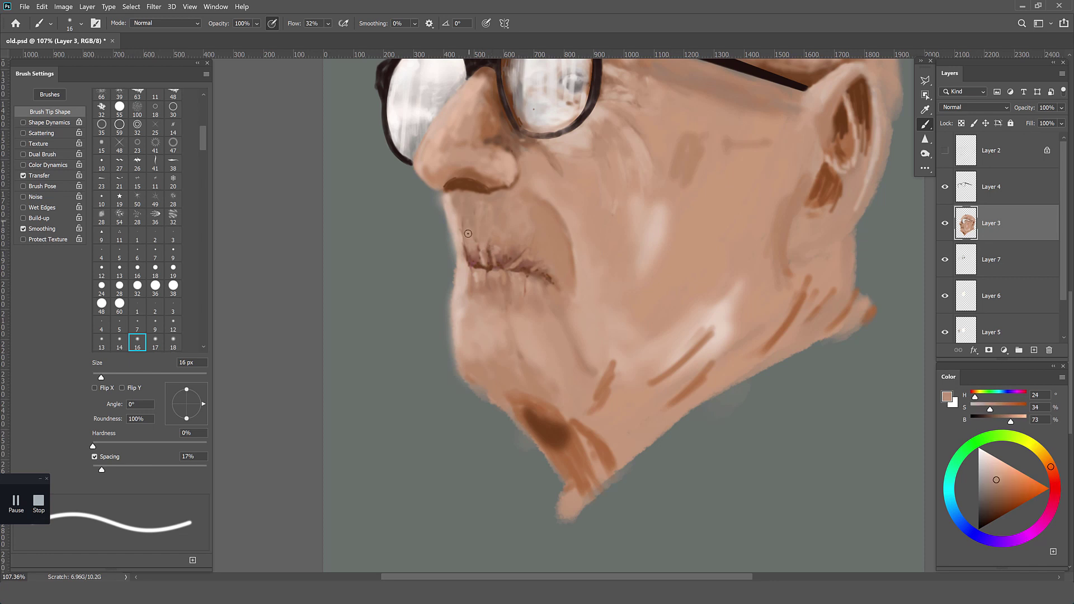
pyautogui.keyDown('alt'); pyautogui.click(515, 252); pyautogui.keyUp('alt')
pyautogui.scroll(-2, 515, 235)
pyautogui.scroll(3, 503, 251)
pyautogui.keyDown('alt'); pyautogui.click(490, 261); pyautogui.keyUp('alt')
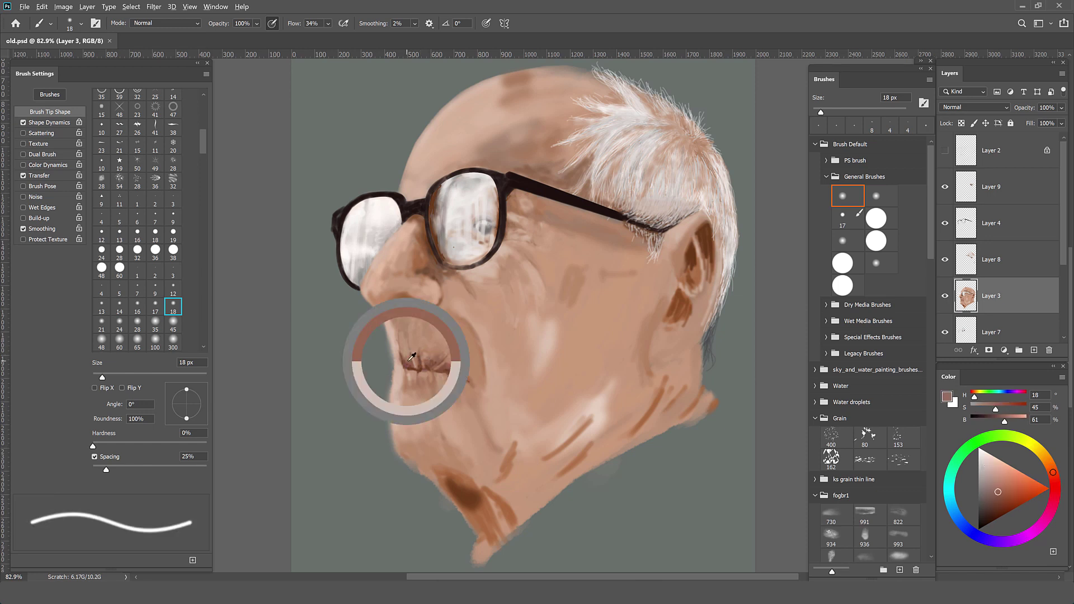
# Step: Paint the lips' shadows and highlights using sampled light, medium and dark lip tones
pyautogui.keyDown('alt'); pyautogui.click(402, 327); pyautogui.keyUp('alt')
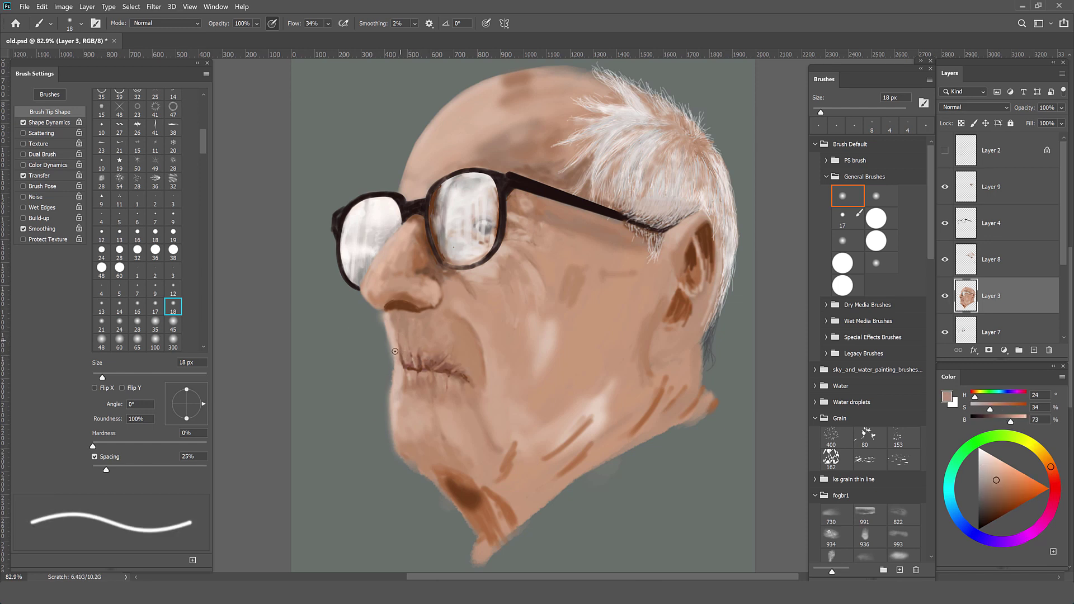
pyautogui.keyDown('alt'); pyautogui.click(396, 348); pyautogui.keyUp('alt')
pyautogui.keyDown('alt'); pyautogui.click(407, 362); pyautogui.keyUp('alt')
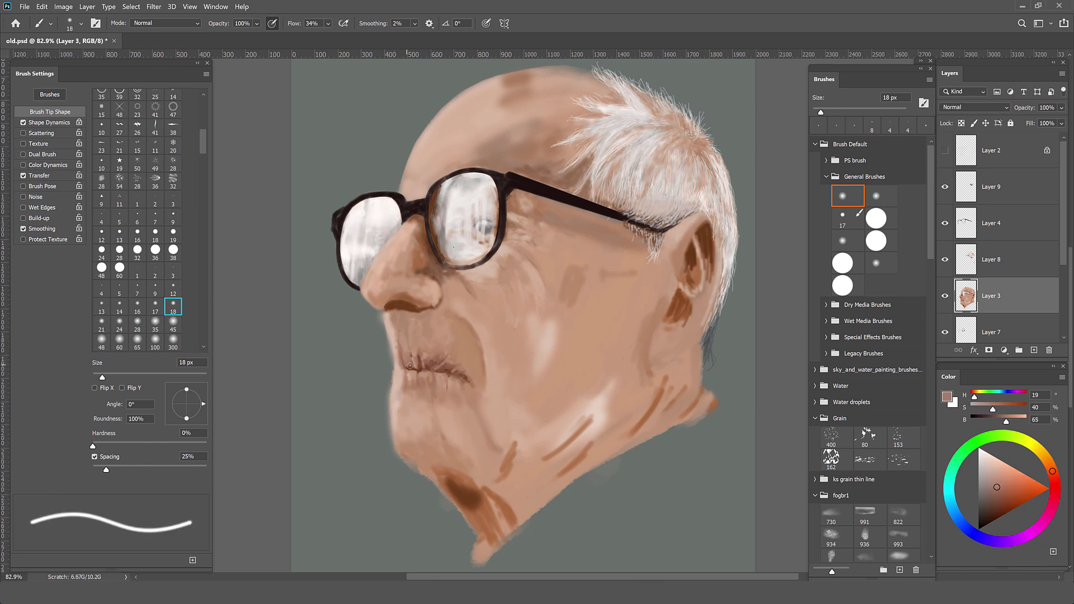
pyautogui.keyDown('alt'); pyautogui.click(412, 368); pyautogui.keyUp('alt')
pyautogui.keyDown('alt'); pyautogui.click(409, 361); pyautogui.keyUp('alt')
pyautogui.keyDown('alt'); pyautogui.click(415, 352); pyautogui.keyUp('alt')
pyautogui.keyDown('alt'); pyautogui.click(429, 349); pyautogui.keyUp('alt')
pyautogui.keyDown('alt'); pyautogui.click(446, 368); pyautogui.keyUp('alt')
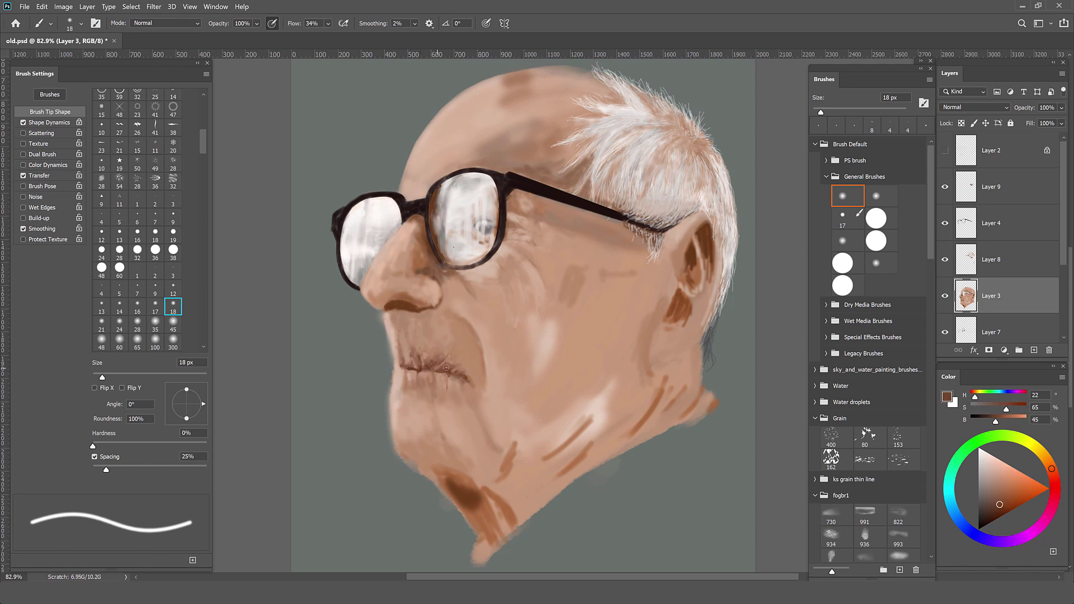
pyautogui.keyDown('alt'); pyautogui.click(396, 405); pyautogui.keyUp('alt')
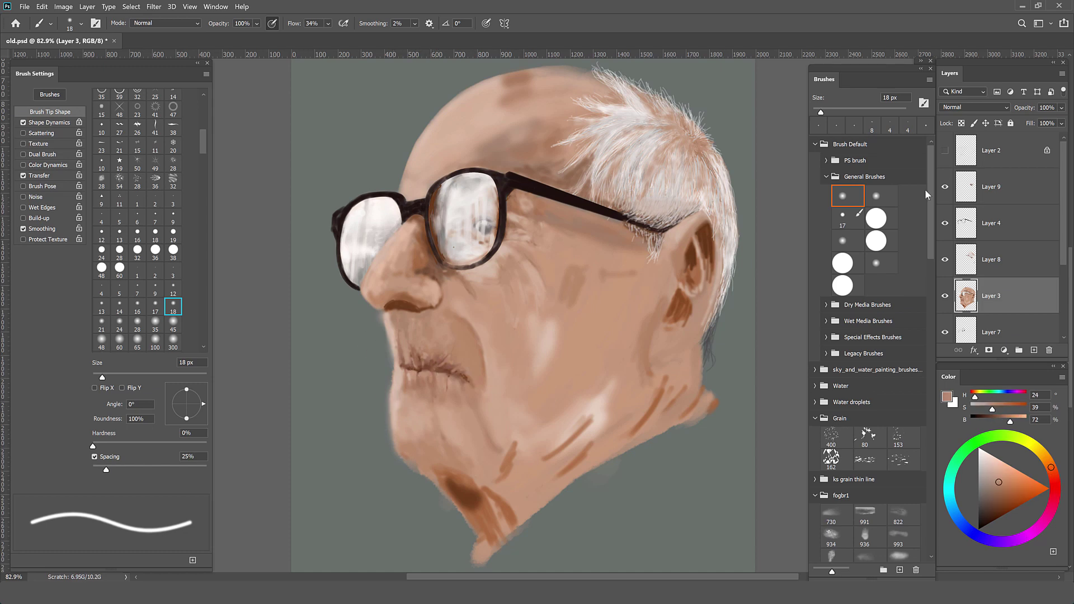
# Step: Switch to Layer 4 and sample a dark tone from the glasses frame
pyautogui.keyDown('alt'); pyautogui.scroll(3, 633, 219); pyautogui.keyUp('alt')
pyautogui.keyDown('ctrl'); pyautogui.click(633, 220); pyautogui.keyUp('ctrl')
pyautogui.keyDown('alt'); pyautogui.click(634, 219); pyautogui.keyUp('alt')
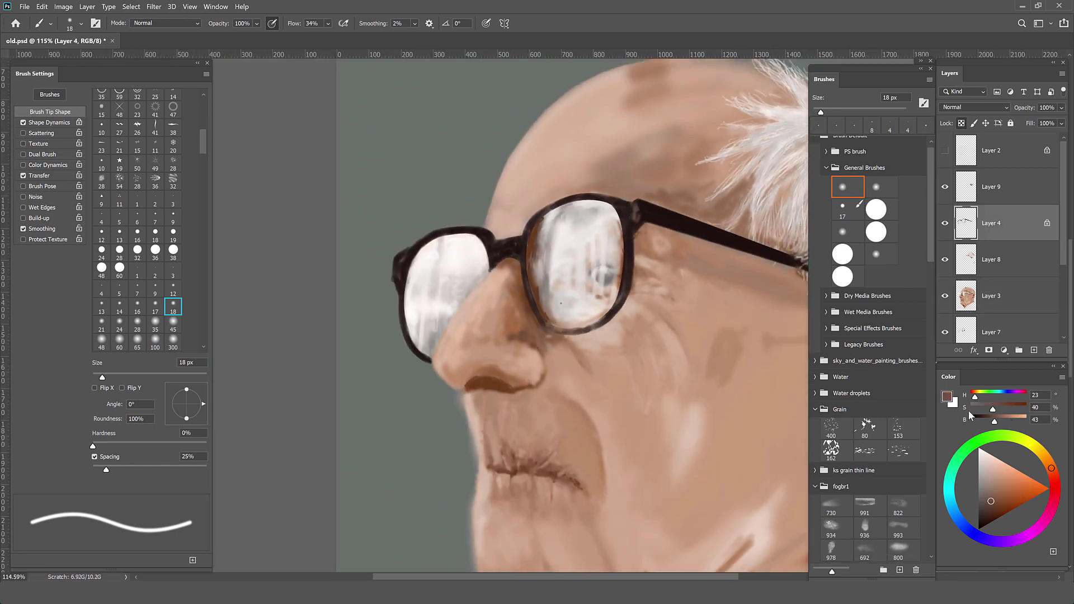
# Step: Set a desaturated grey-brown paint colour and dab near-black tones onto the glasses frame
pyautogui.click(946, 397)
pyautogui.click(772, 228)
pyautogui.press('Return')
pyautogui.keyDown('alt'); pyautogui.click(642, 215); pyautogui.keyUp('alt')
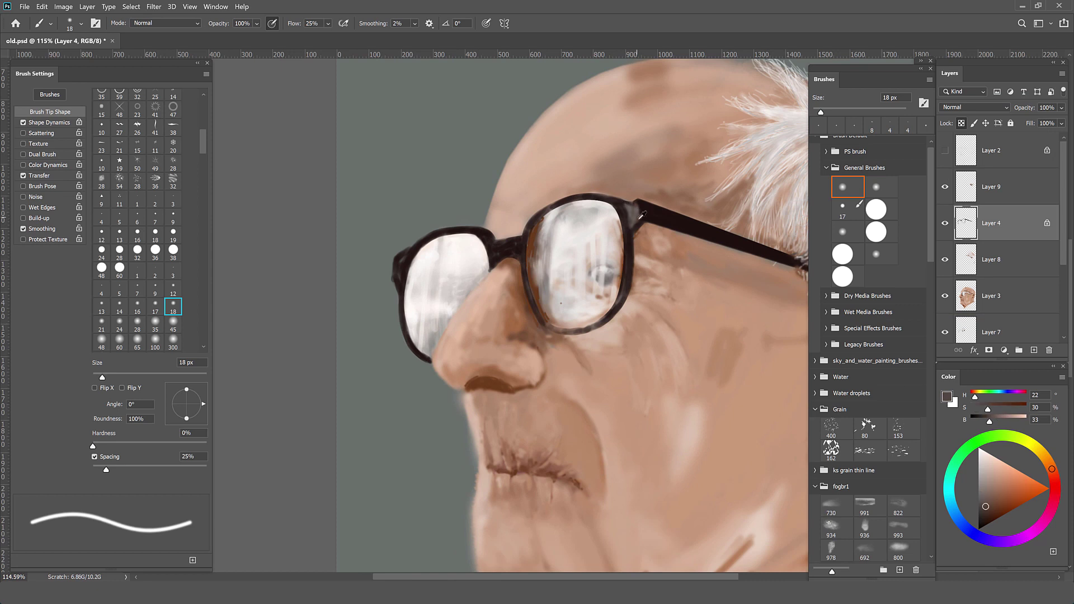
pyautogui.keyDown('alt'); pyautogui.click(624, 297); pyautogui.keyUp('alt')
pyautogui.keyDown('alt'); pyautogui.click(639, 211); pyautogui.keyUp('alt')
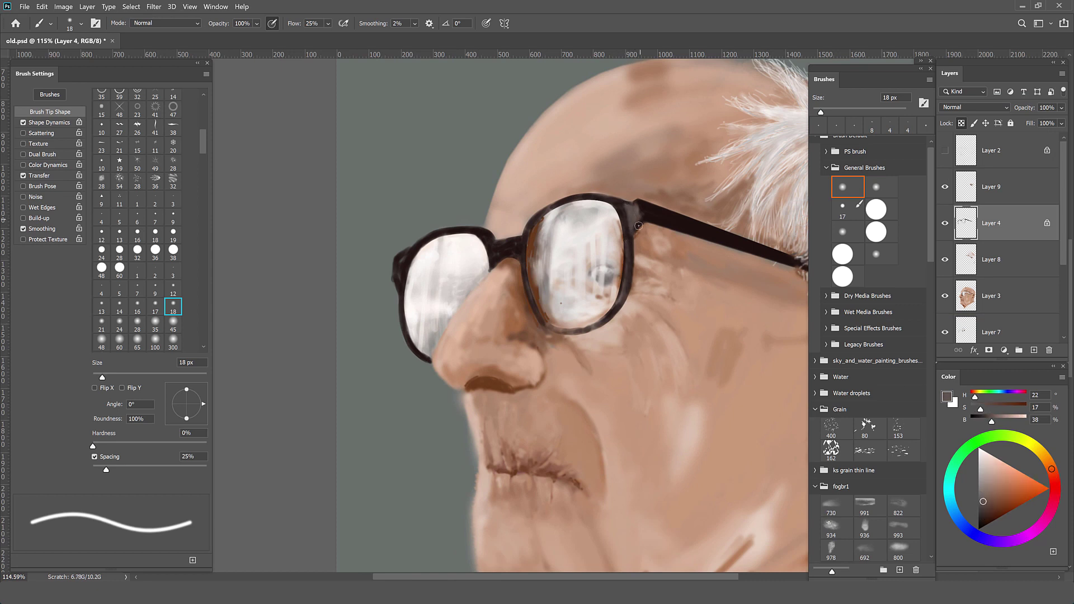
pyautogui.keyDown('alt'); pyautogui.click(633, 234); pyautogui.keyUp('alt')
# Step: Mottle the glasses bridge with grey-brown and darkest-brown frame tones
pyautogui.keyDown('alt'); pyautogui.click(643, 207); pyautogui.keyUp('alt')
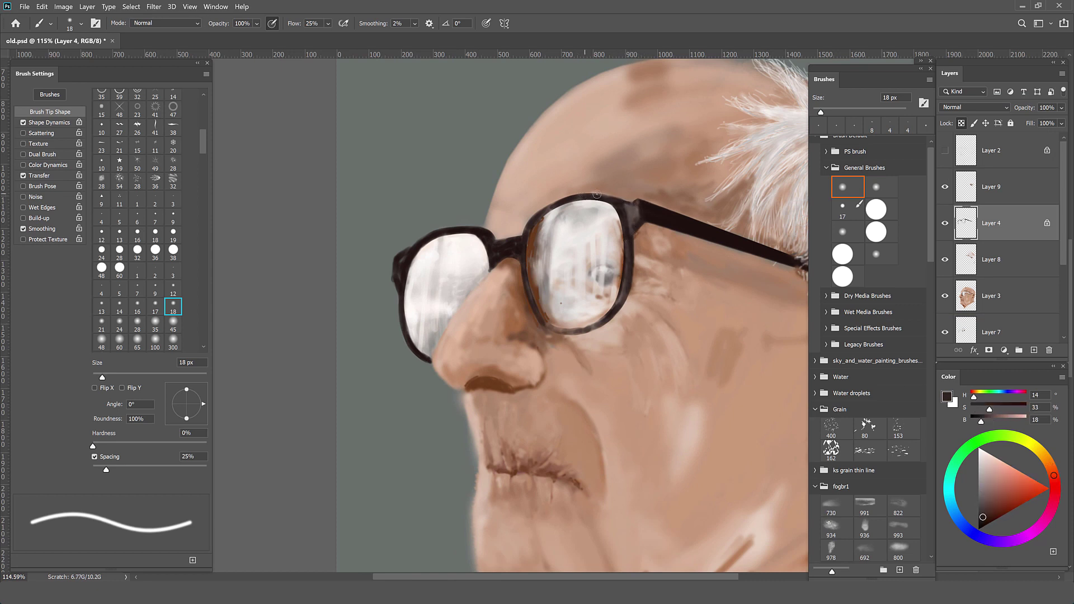
pyautogui.keyDown('alt'); pyautogui.click(528, 237); pyautogui.keyUp('alt')
pyautogui.keyDown('alt'); pyautogui.click(493, 254); pyautogui.keyUp('alt')
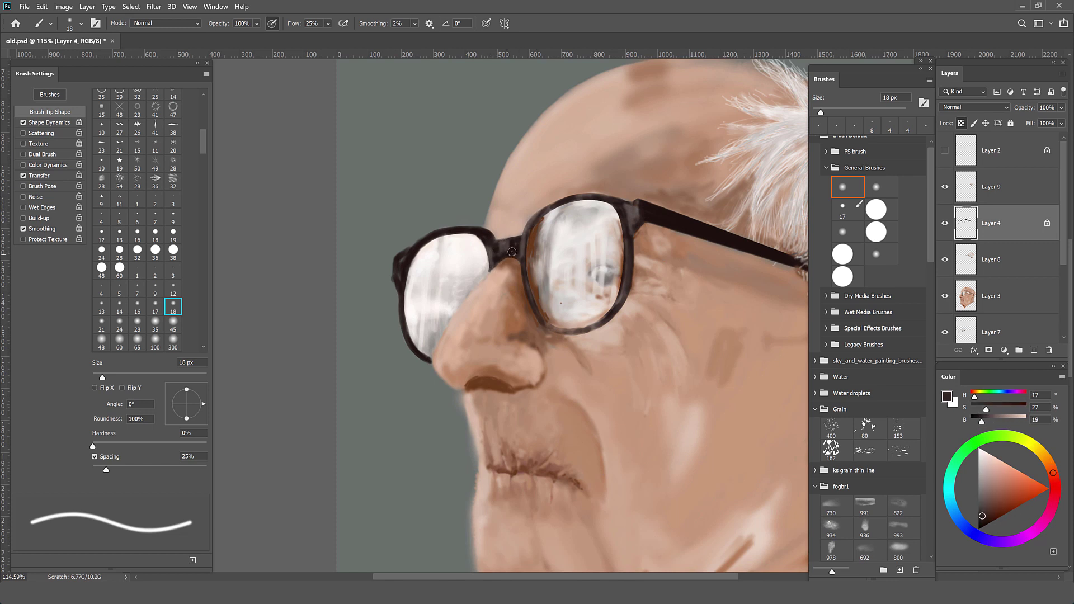
pyautogui.keyDown('alt'); pyautogui.click(506, 247); pyautogui.keyUp('alt')
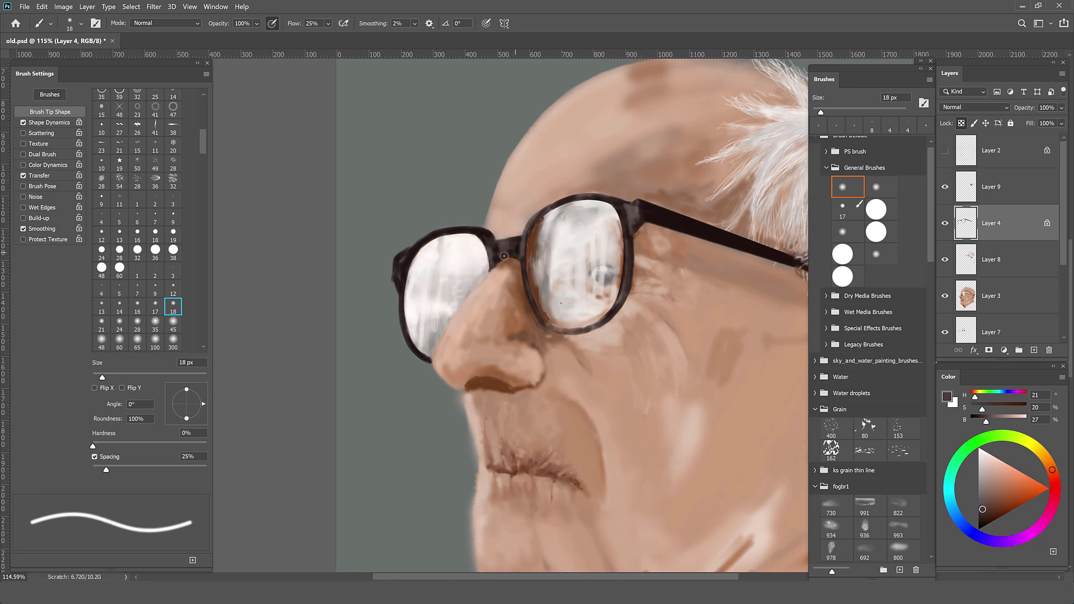
pyautogui.keyDown('alt'); pyautogui.click(526, 243); pyautogui.keyUp('alt')
pyautogui.keyDown('alt'); pyautogui.click(502, 249); pyautogui.keyUp('alt')
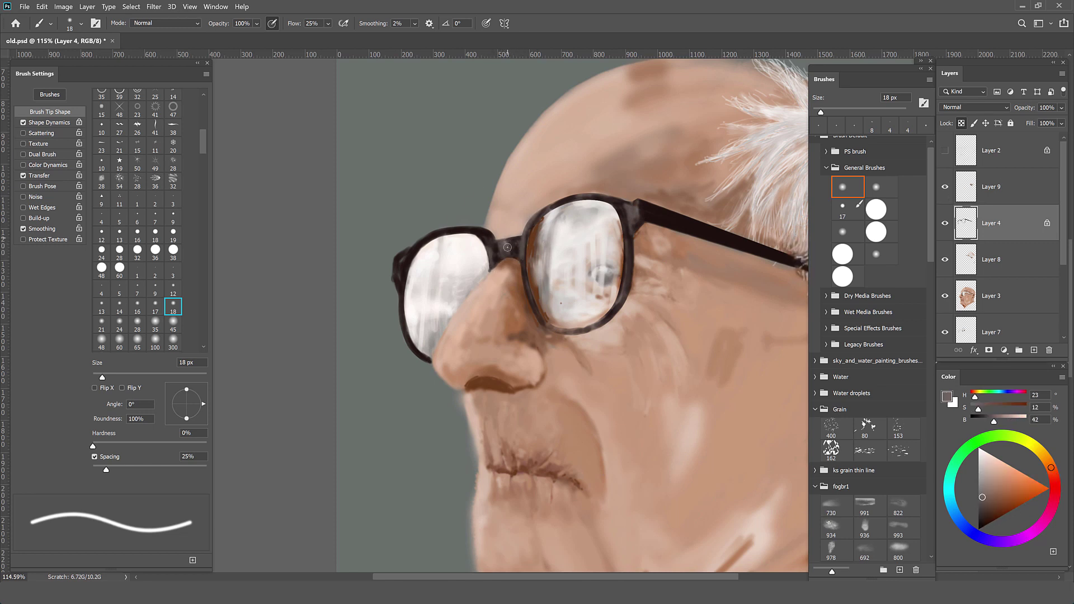
pyautogui.keyDown('alt'); pyautogui.click(485, 238); pyautogui.keyUp('alt')
pyautogui.keyDown('alt'); pyautogui.click(490, 235); pyautogui.keyUp('alt')
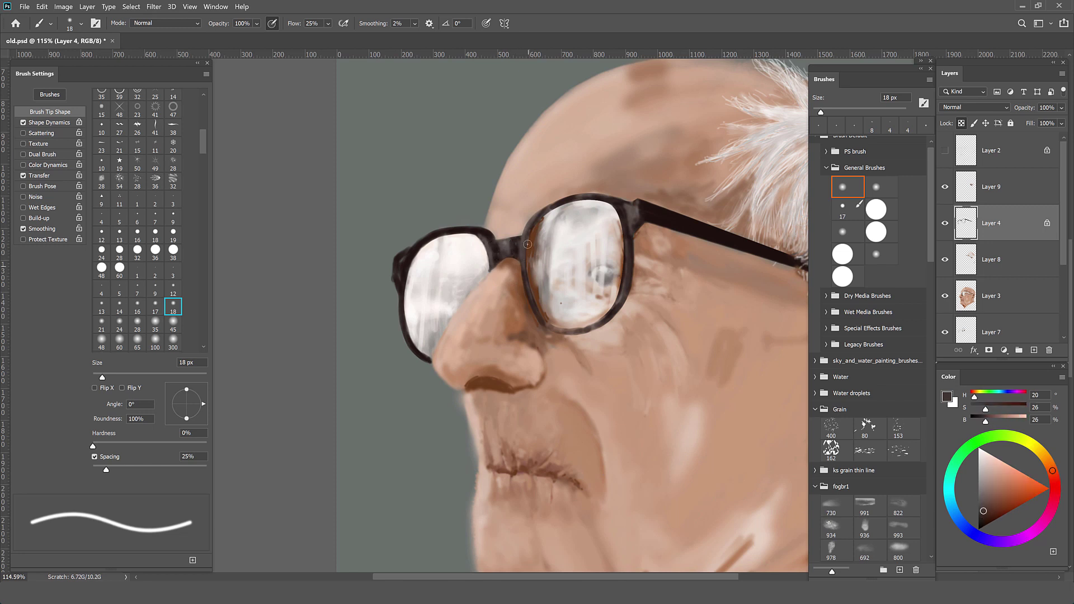
pyautogui.keyDown('alt'); pyautogui.click(524, 262); pyautogui.keyUp('alt')
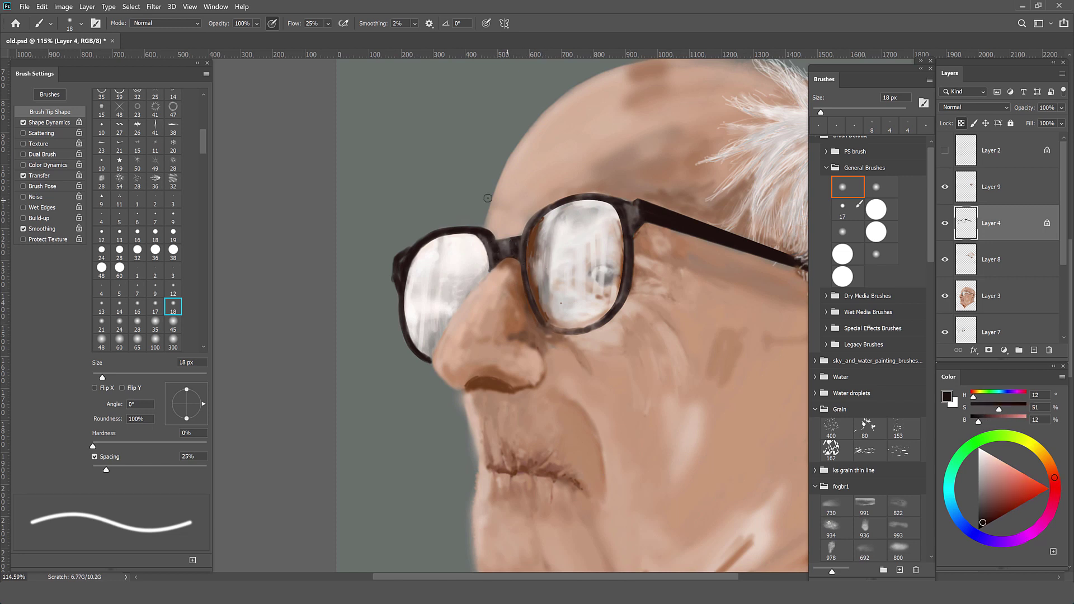
# Step: Dab lighter, greyish and dark brown tones along the frame edge, then view the whole portrait
pyautogui.keyDown('alt'); pyautogui.click(416, 246); pyautogui.keyUp('alt')
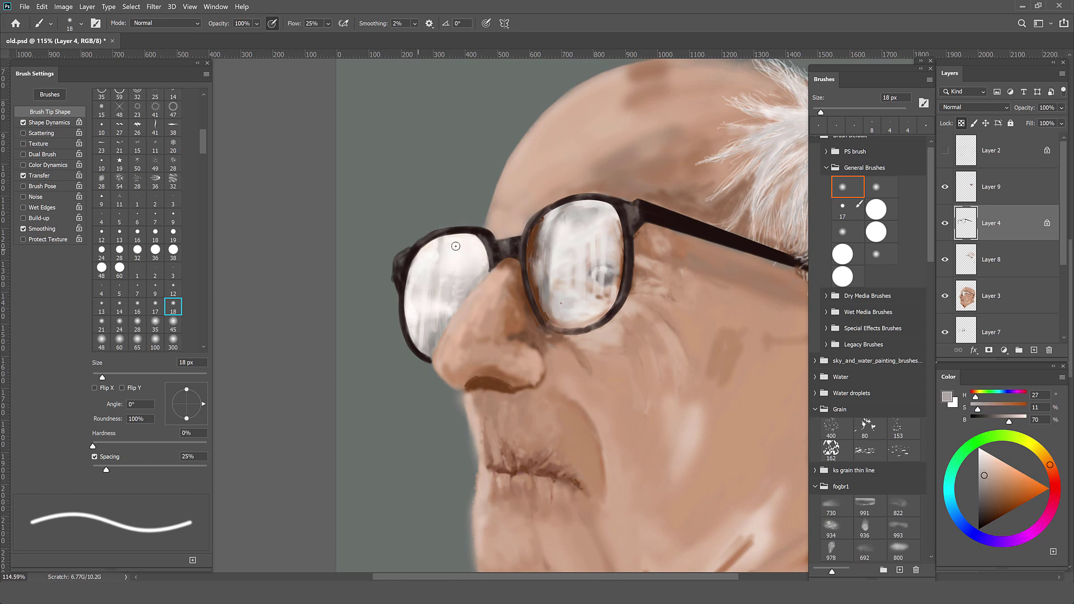
pyautogui.keyDown('alt'); pyautogui.click(406, 273); pyautogui.keyUp('alt')
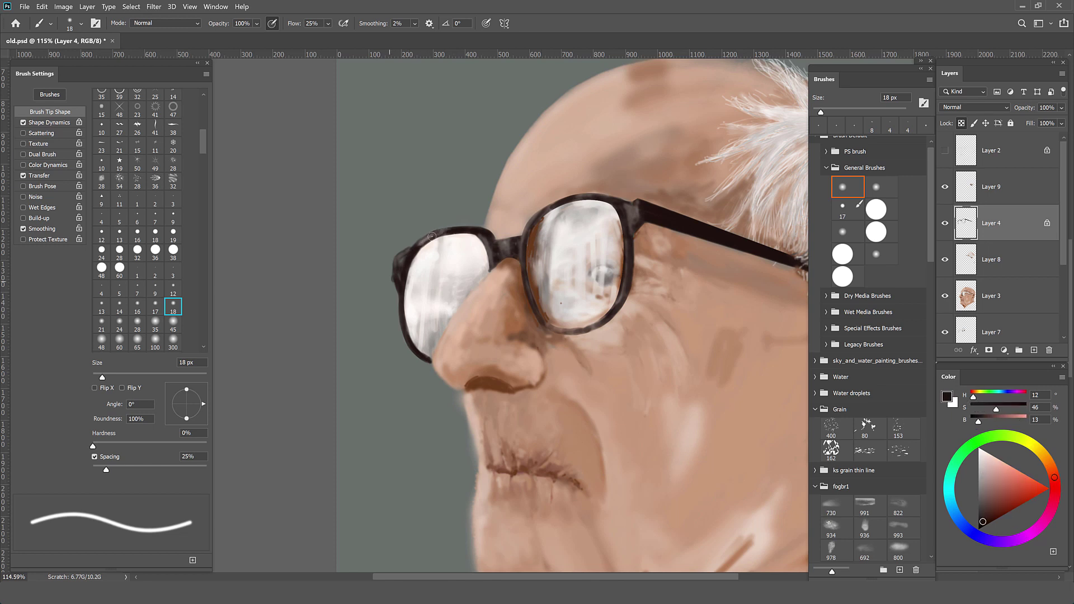
pyautogui.keyDown('alt'); pyautogui.click(416, 310); pyautogui.keyUp('alt')
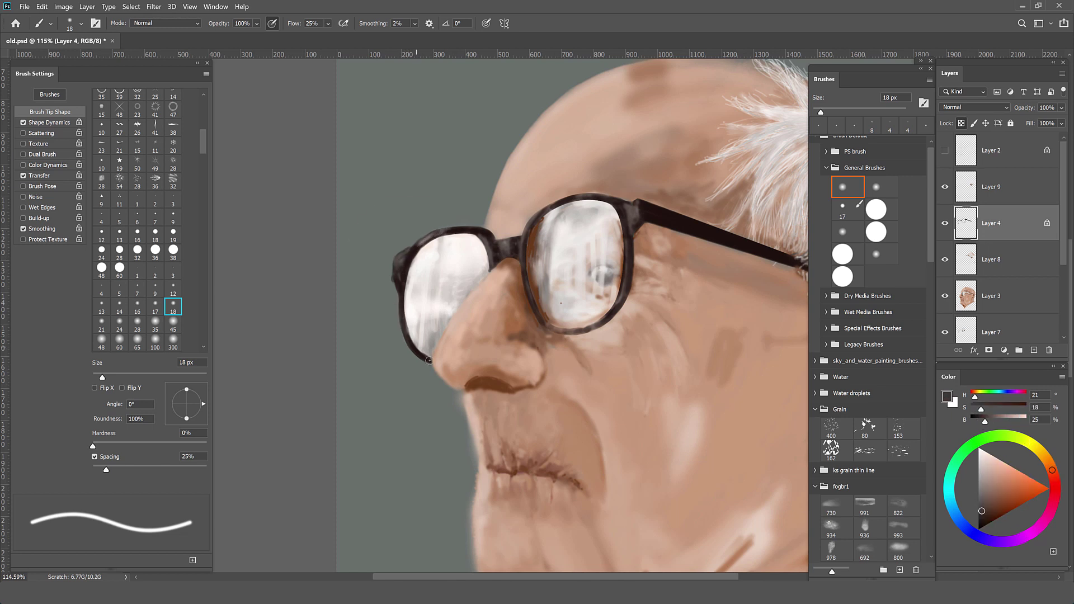
pyautogui.keyDown('alt'); pyautogui.click(548, 330); pyautogui.keyUp('alt')
pyautogui.keyDown('alt'); pyautogui.scroll(-2, 475, 342); pyautogui.keyUp('alt')
pyautogui.keyDown('alt'); pyautogui.scroll(-1, 475, 342); pyautogui.keyUp('alt')
pyautogui.keyDown('alt'); pyautogui.click(699, 218); pyautogui.keyUp('alt')
pyautogui.click(961, 124)
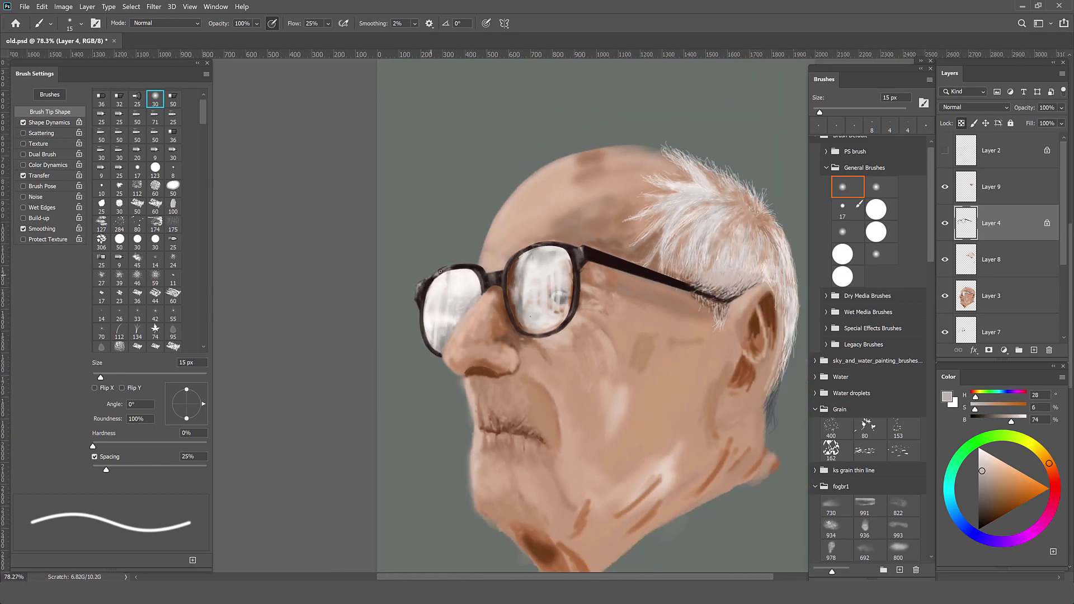
# Step: Add mid-grey and dark brown mottling along the glasses rim
pyautogui.keyDown('alt'); pyautogui.click(486, 276); pyautogui.keyUp('alt')
pyautogui.keyDown('alt'); pyautogui.click(490, 279); pyautogui.keyUp('alt')
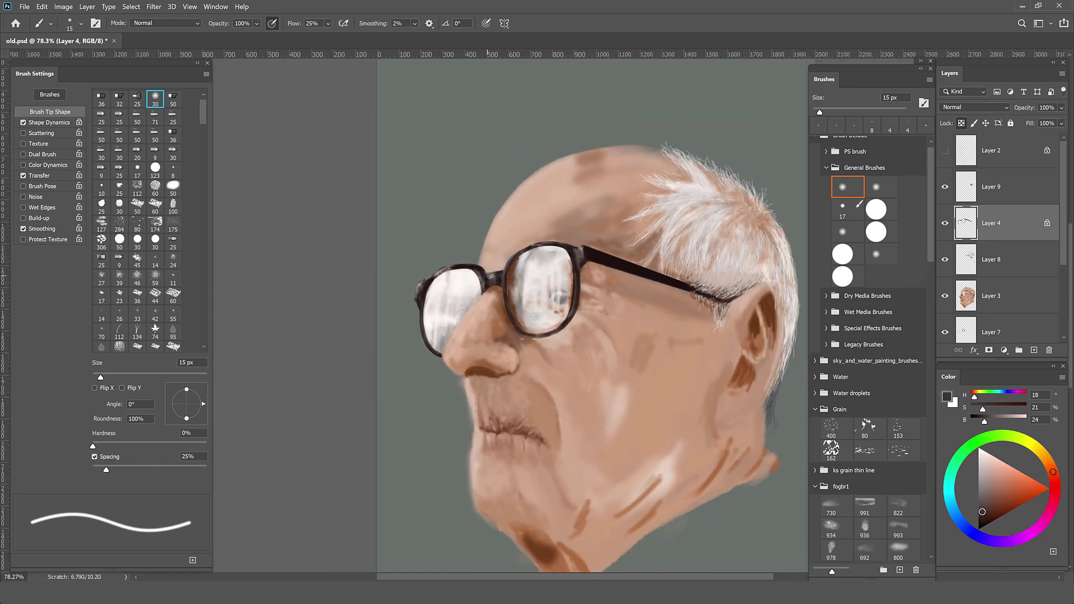
pyautogui.keyDown('alt'); pyautogui.click(421, 288); pyautogui.keyUp('alt')
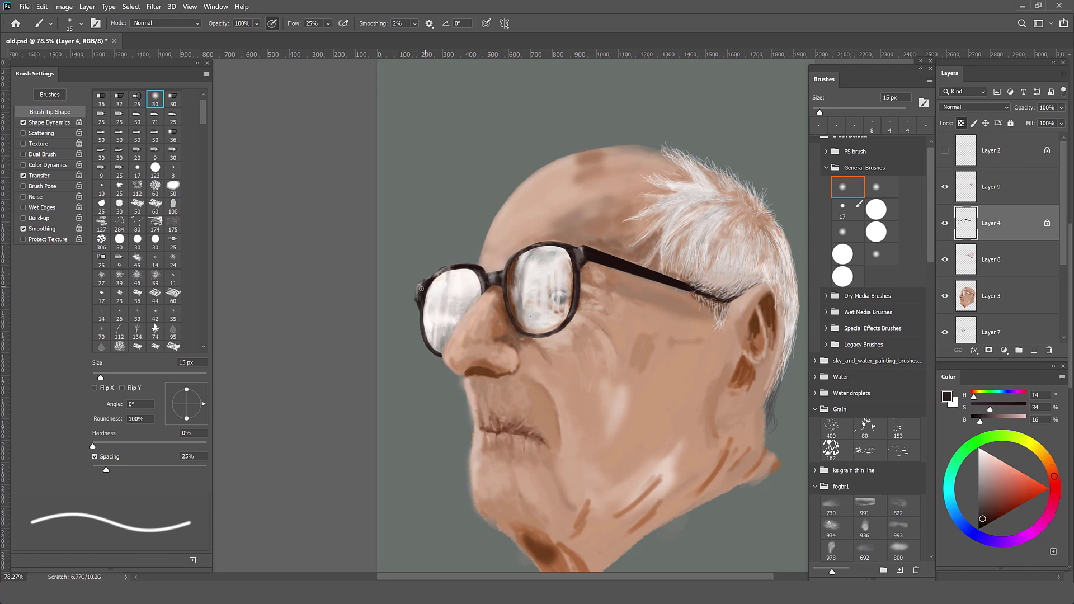
pyautogui.keyDown('alt'); pyautogui.click(581, 266); pyautogui.keyUp('alt')
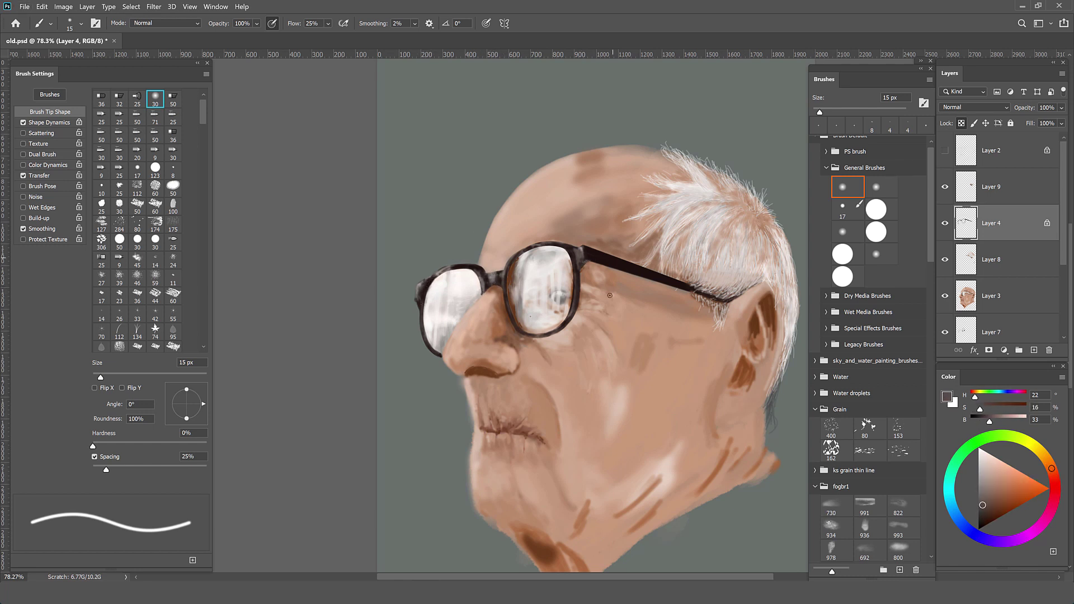
pyautogui.keyDown('alt'); pyautogui.click(571, 251); pyautogui.keyUp('alt')
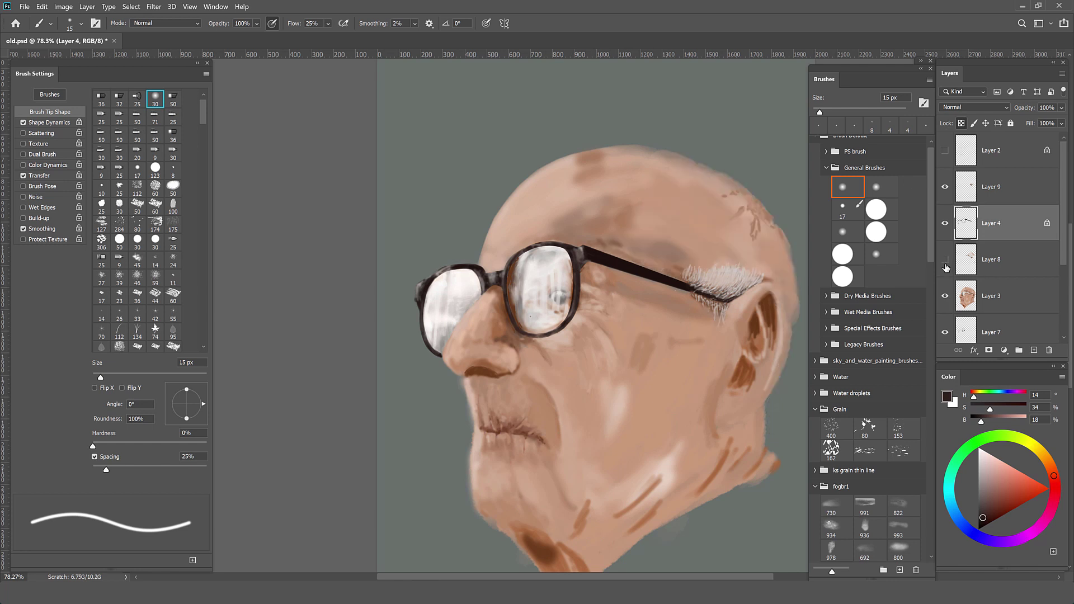
# Step: Return to Layer 3 with an enlarged 39 px brush and a lighter face skin tone
pyautogui.hotkey('alt', '[')
pyautogui.hotkey('alt', '[')
pyautogui.keyDown('alt'); pyautogui.click(632, 240); pyautogui.keyUp('alt')
pyautogui.press(']')
pyautogui.press(']')
pyautogui.press(']')
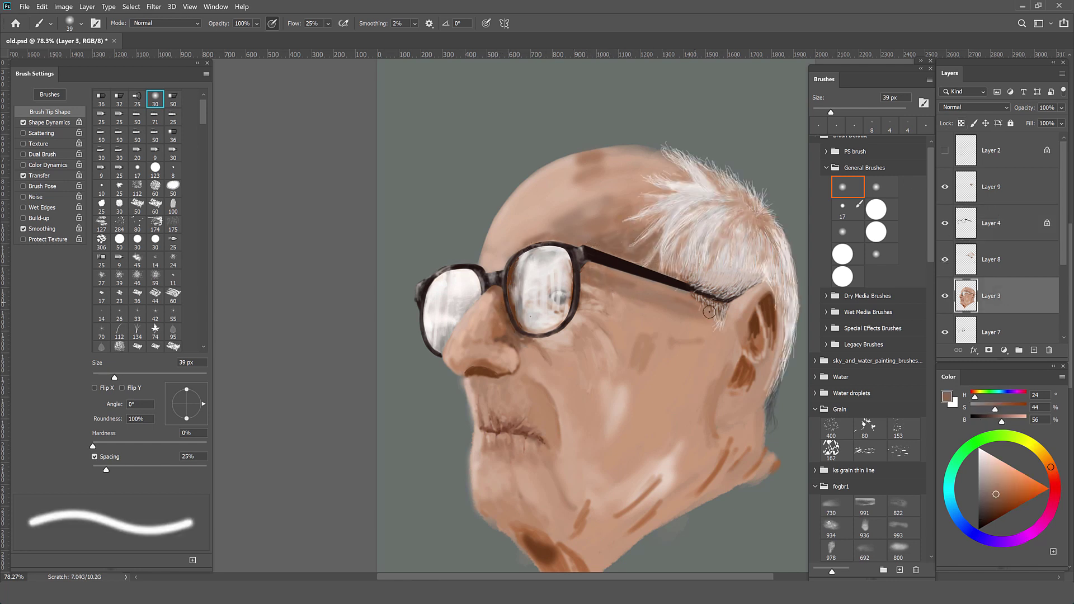
pyautogui.keyDown('alt'); pyautogui.click(632, 312); pyautogui.keyUp('alt')
# Step: With a smaller brush, paint light and darker skin tones beside the glasses
pyautogui.keyDown('alt'); pyautogui.click(663, 298); pyautogui.keyUp('alt')
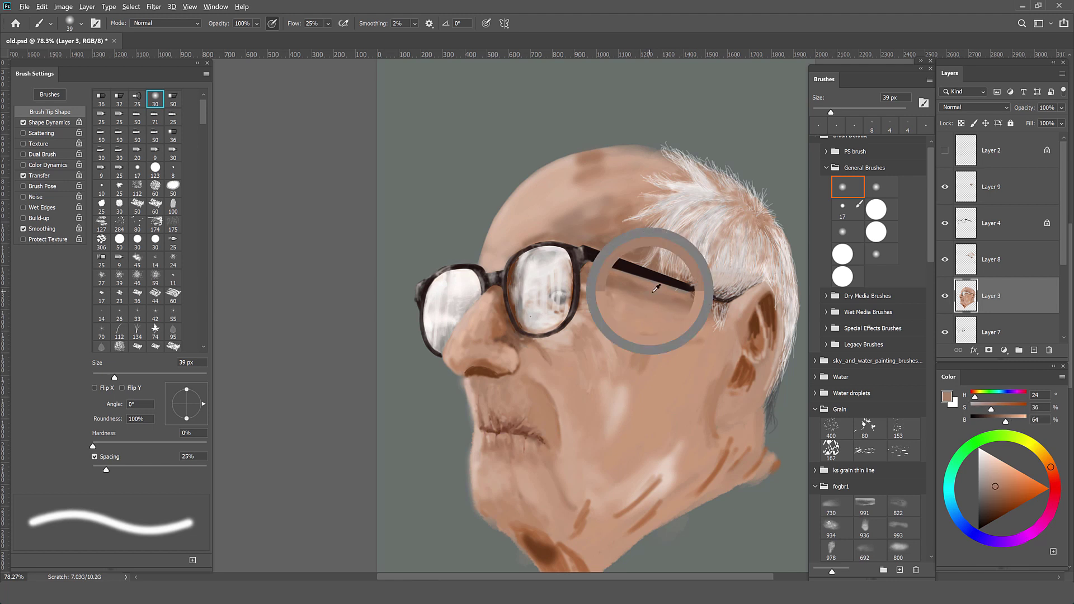
pyautogui.press('[')
pyautogui.press('[')
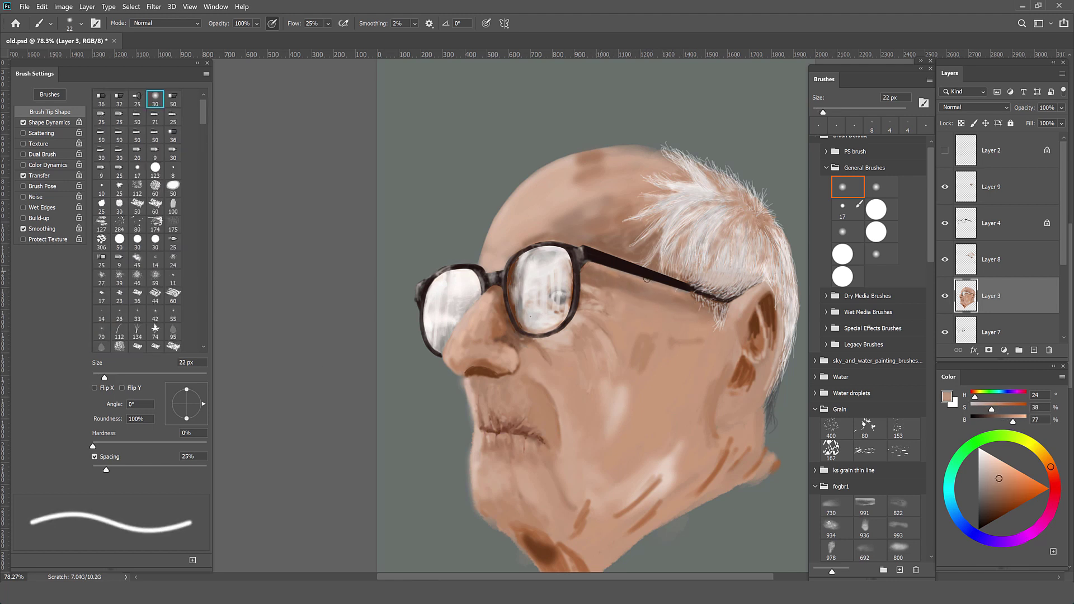
pyautogui.keyDown('alt'); pyautogui.click(609, 271); pyautogui.keyUp('alt')
pyautogui.keyDown('alt'); pyautogui.click(584, 275); pyautogui.keyUp('alt')
pyautogui.keyDown('alt'); pyautogui.click(582, 313); pyautogui.keyUp('alt')
pyautogui.keyDown('alt'); pyautogui.click(576, 319); pyautogui.keyUp('alt')
# Step: Using a finer brush, soften the wrinkle lines below the glasses with pale blended skin tones
pyautogui.keyDown('alt'); pyautogui.click(636, 300); pyautogui.keyUp('alt')
pyautogui.press('[')
pyautogui.press('[')
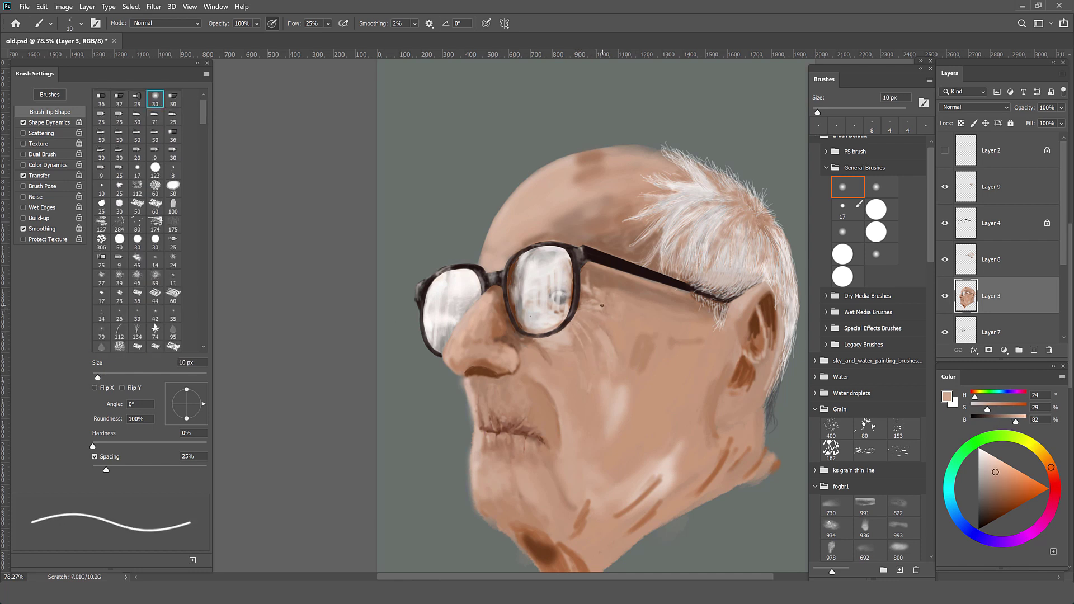
pyautogui.keyDown('alt'); pyautogui.click(599, 329); pyautogui.keyUp('alt')
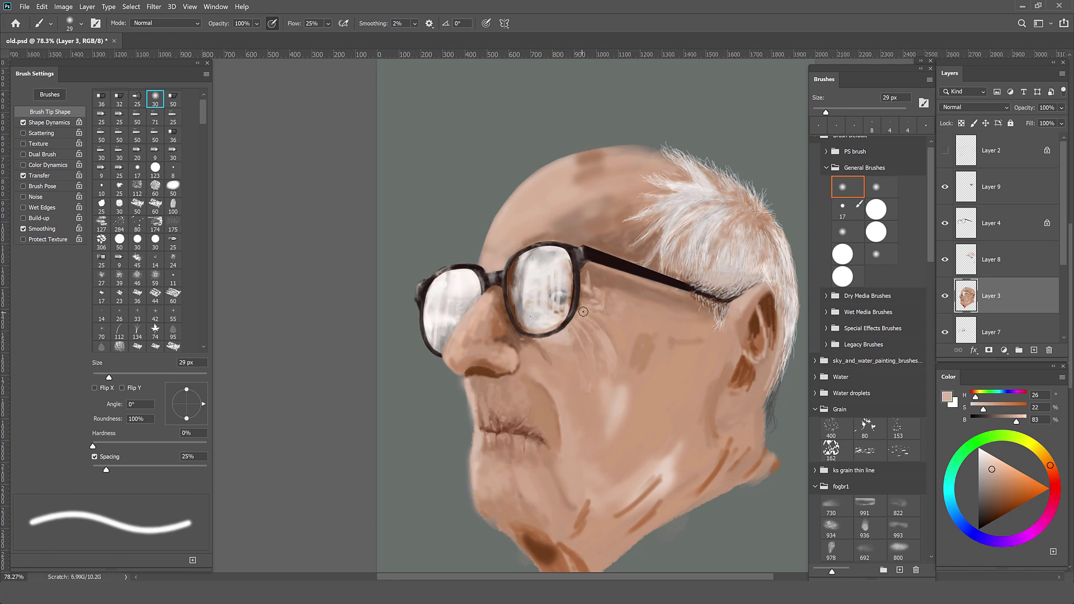
pyautogui.moveTo(583, 312); pyautogui.dragTo(575, 342)
pyautogui.keyDown('alt'); pyautogui.click(555, 362); pyautogui.keyUp('alt')
pyautogui.keyDown('alt'); pyautogui.click(585, 329); pyautogui.keyUp('alt')
pyautogui.keyDown('alt'); pyautogui.click(542, 386); pyautogui.keyUp('alt')
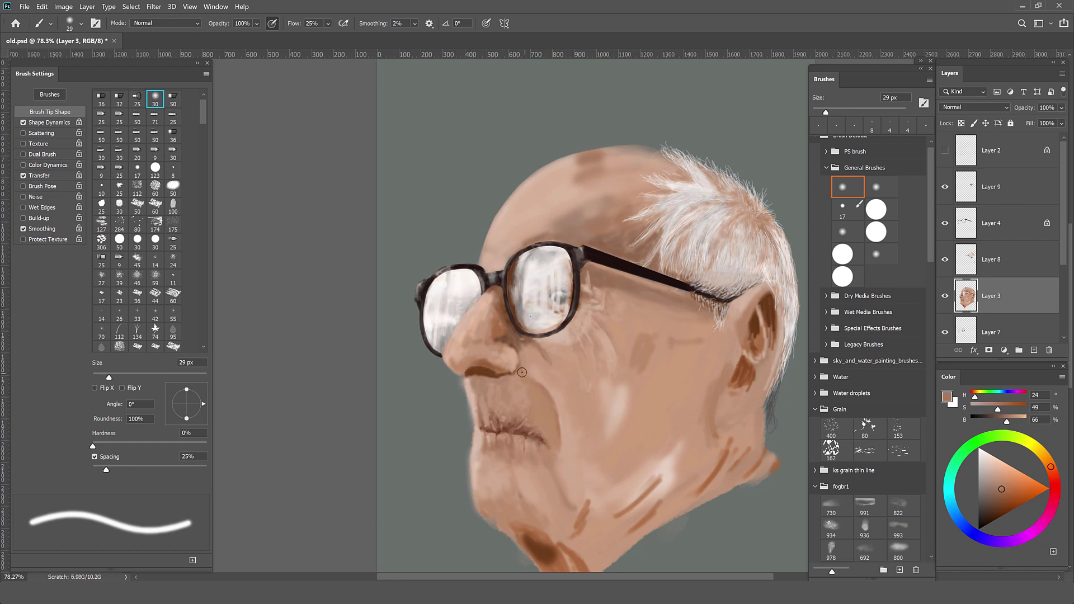
# Step: Repaint the cheek, mouth and chin with sampled light, mid and darker skin tones
pyautogui.keyDown('alt'); pyautogui.click(491, 368); pyautogui.keyUp('alt')
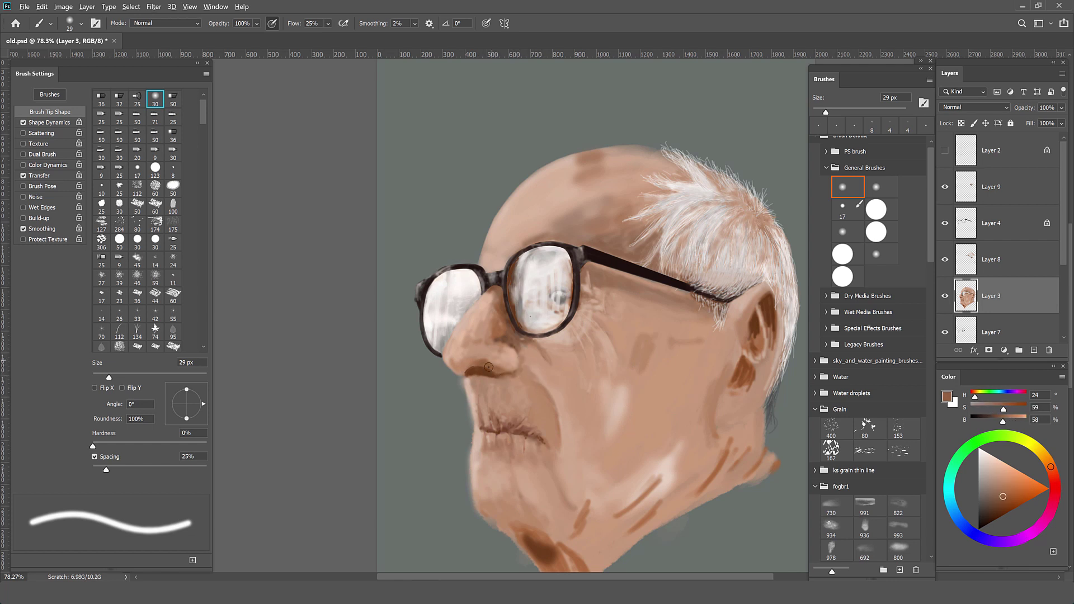
pyautogui.keyDown('alt'); pyautogui.click(563, 374); pyautogui.keyUp('alt')
pyautogui.keyDown('alt'); pyautogui.click(530, 348); pyautogui.keyUp('alt')
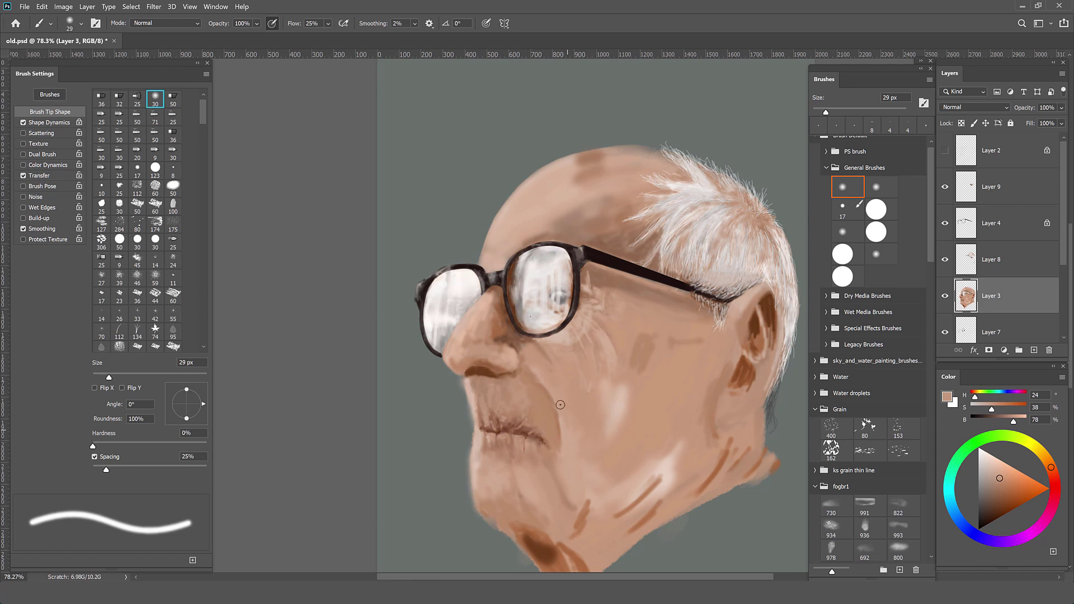
pyautogui.keyDown('alt'); pyautogui.click(549, 391); pyautogui.keyUp('alt')
pyautogui.keyDown('alt'); pyautogui.click(490, 393); pyautogui.keyUp('alt')
pyautogui.keyDown('alt'); pyautogui.click(517, 420); pyautogui.keyUp('alt')
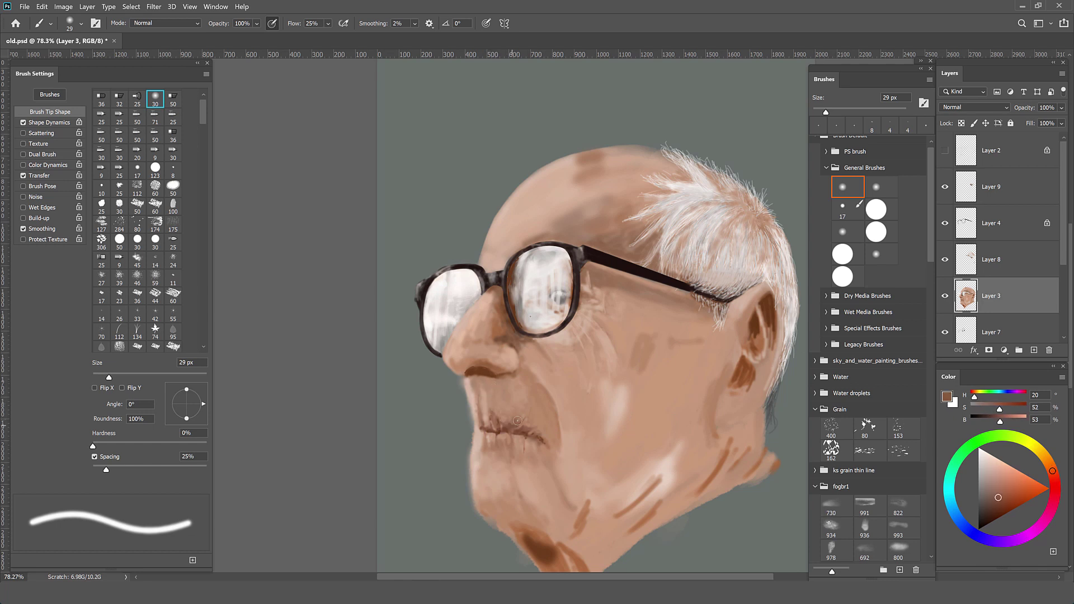
pyautogui.keyDown('alt'); pyautogui.click(475, 403); pyautogui.keyUp('alt')
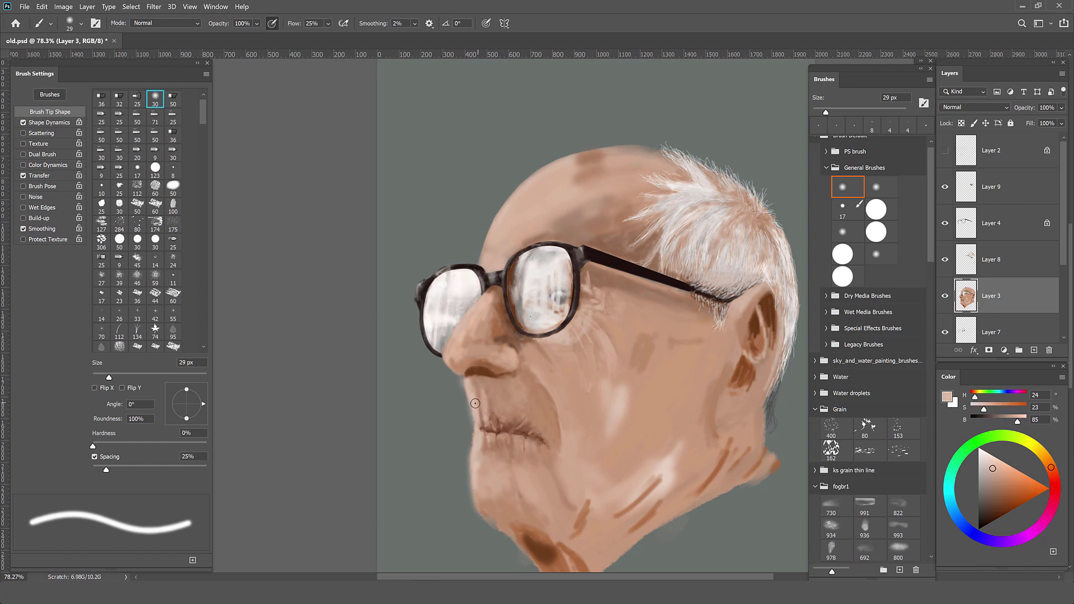
pyautogui.keyDown('alt'); pyautogui.click(477, 430); pyautogui.keyUp('alt')
pyautogui.keyDown('alt'); pyautogui.click(476, 435); pyautogui.keyUp('alt')
pyautogui.keyDown('alt'); pyautogui.click(476, 470); pyautogui.keyUp('alt')
pyautogui.keyDown('alt'); pyautogui.click(502, 400); pyautogui.keyUp('alt')
# Step: Set brush hardness to about 26% and paint a small dark crease below the lip
pyautogui.moveTo(92, 445); pyautogui.dragTo(123, 446)
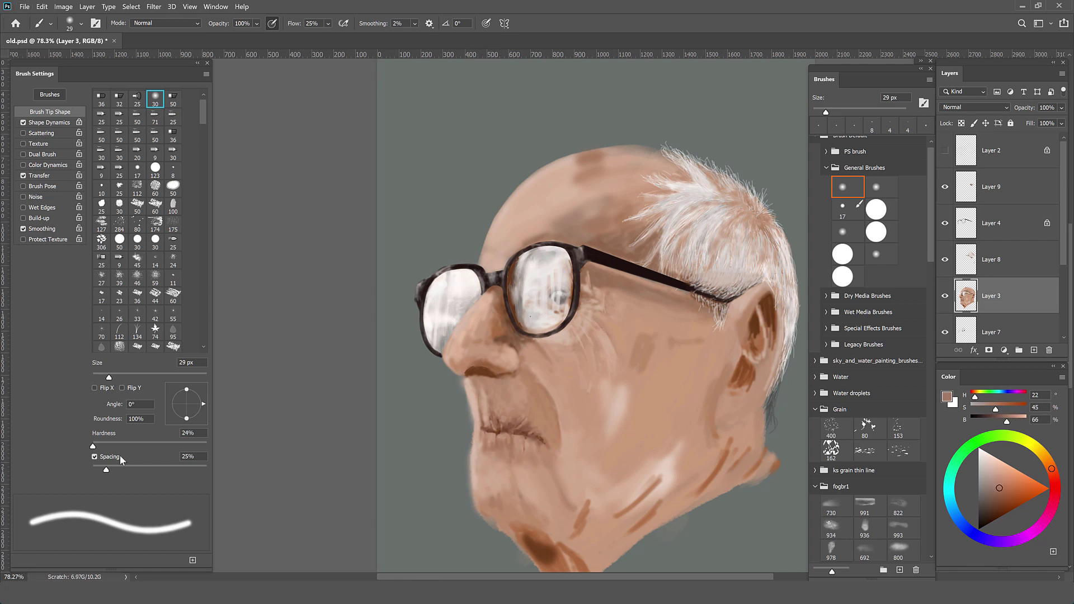
pyautogui.keyDown('alt'); pyautogui.click(474, 414); pyautogui.keyUp('alt')
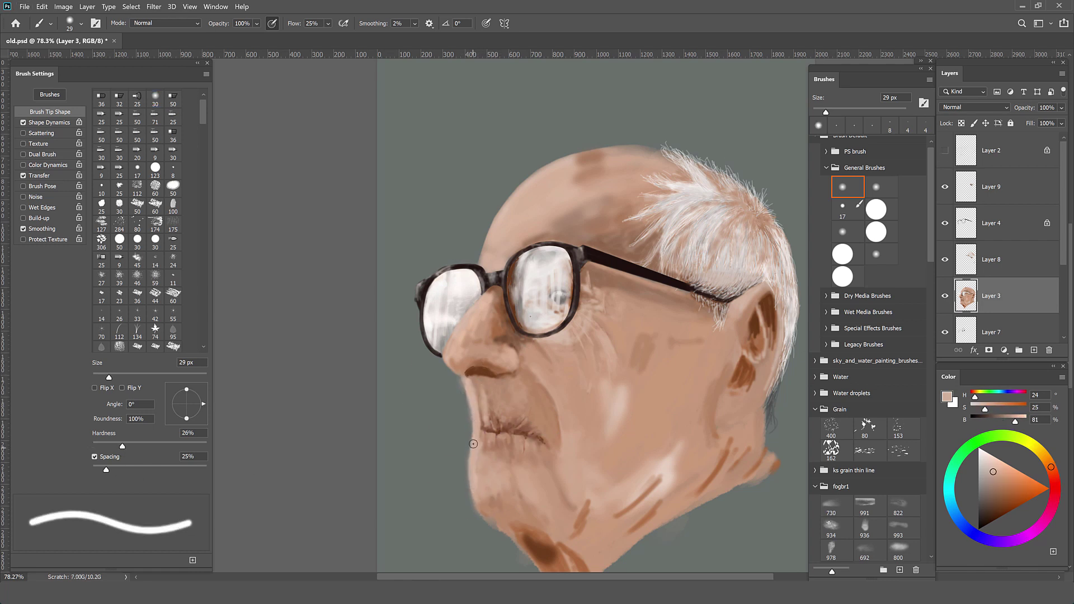
pyautogui.press('[')
pyautogui.press('[')
pyautogui.keyDown('alt'); pyautogui.click(503, 429); pyautogui.keyUp('alt')
pyautogui.moveTo(480, 450); pyautogui.dragTo(493, 452)
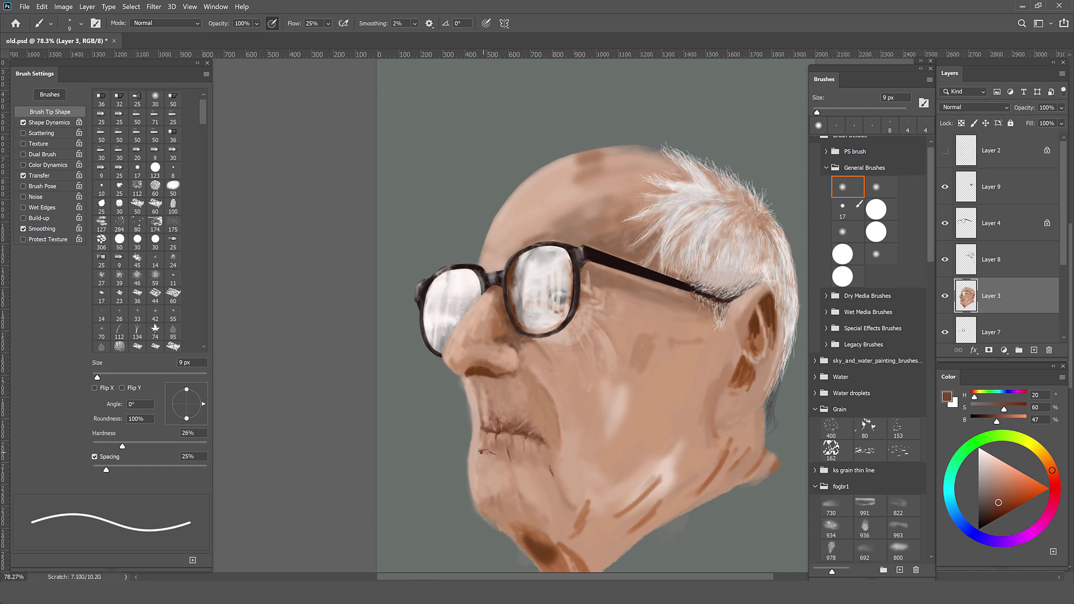
# Step: With a soft round brush, darken the shadow along the chin edge
pyautogui.click(155, 99)
pyautogui.keyDown('alt'); pyautogui.click(483, 453); pyautogui.keyUp('alt')
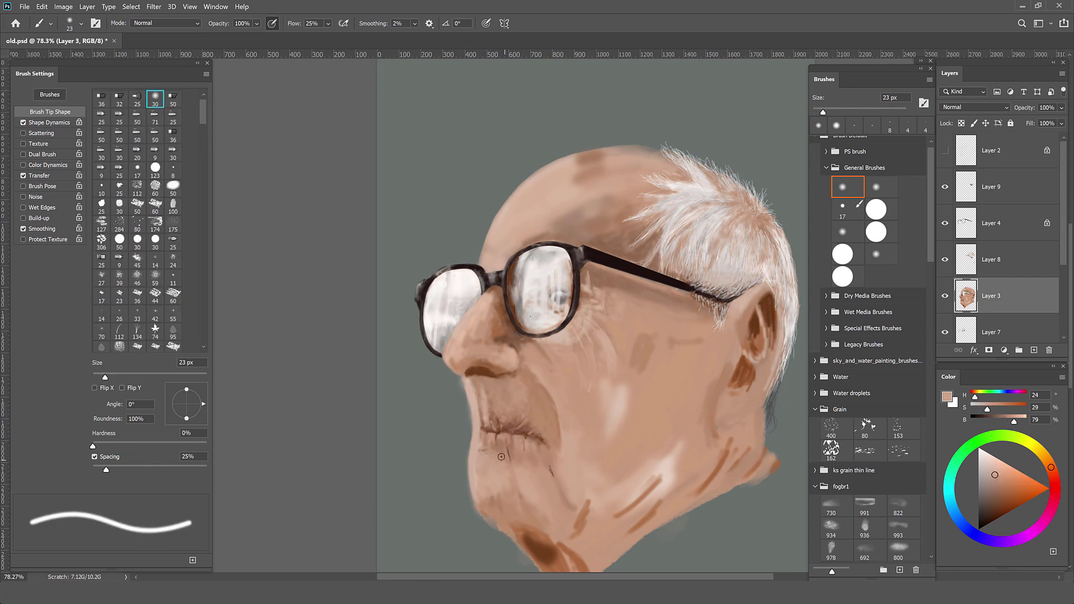
pyautogui.keyDown('alt'); pyautogui.click(480, 443); pyautogui.keyUp('alt')
pyautogui.keyDown('alt'); pyautogui.click(481, 498); pyautogui.keyUp('alt')
pyautogui.keyDown('alt'); pyautogui.click(480, 498); pyautogui.keyUp('alt')
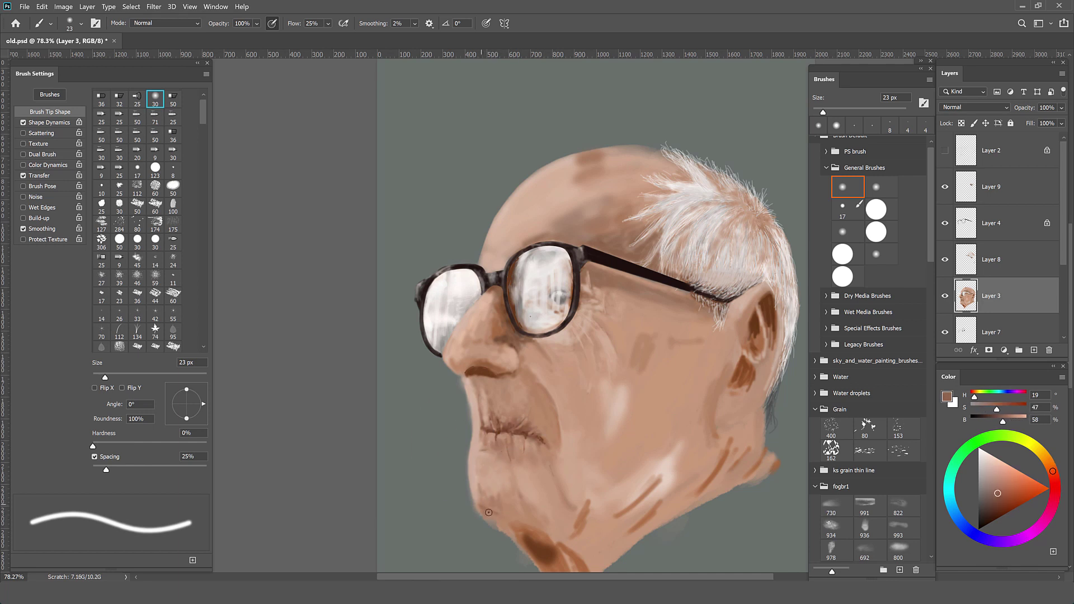
pyautogui.moveTo(475, 491); pyautogui.dragTo(528, 528)
# Step: Blend the chin with lighter skin tones using a larger brush and higher flow
pyautogui.keyDown('alt'); pyautogui.click(512, 487); pyautogui.keyUp('alt')
pyautogui.press(']')
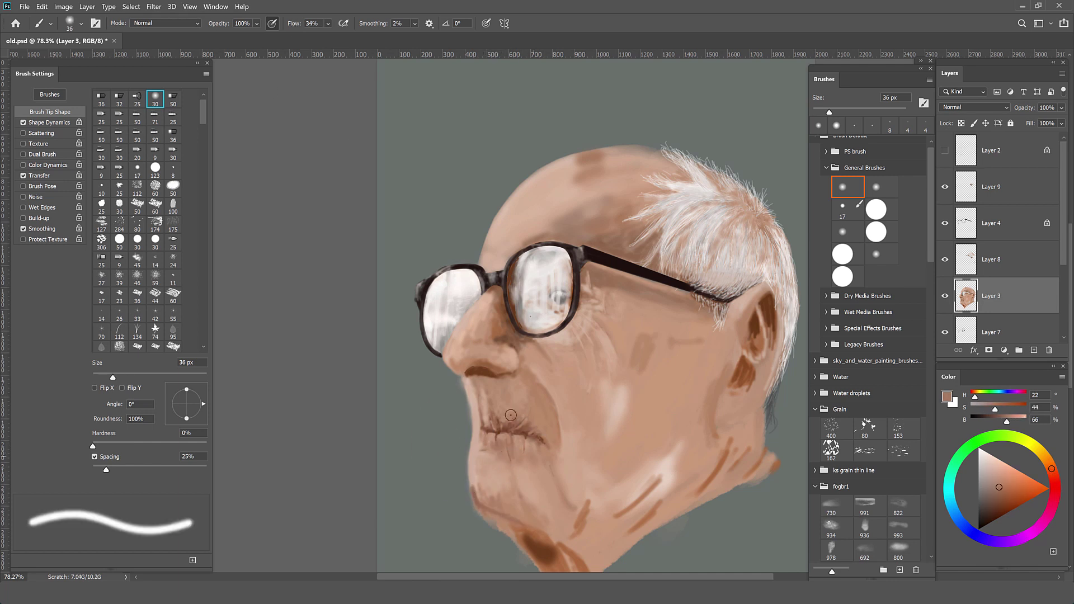
pyautogui.hotkey('shift', '3')
pyautogui.hotkey('shift', '4')
pyautogui.keyDown('alt'); pyautogui.click(515, 469); pyautogui.keyUp('alt')
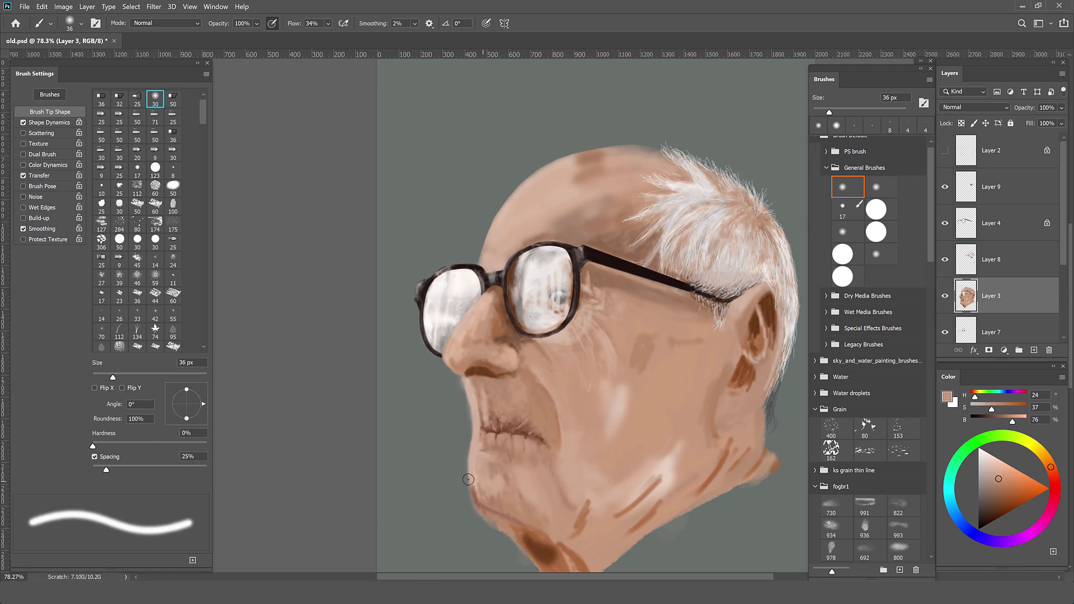
pyautogui.scroll(-10, 139, 308)
pyautogui.click(154, 342)
# Step: Paint fine deep-brown wrinkle lines around the mouth and soften them with mid skin tones
pyautogui.keyDown('alt'); pyautogui.click(508, 444); pyautogui.keyUp('alt')
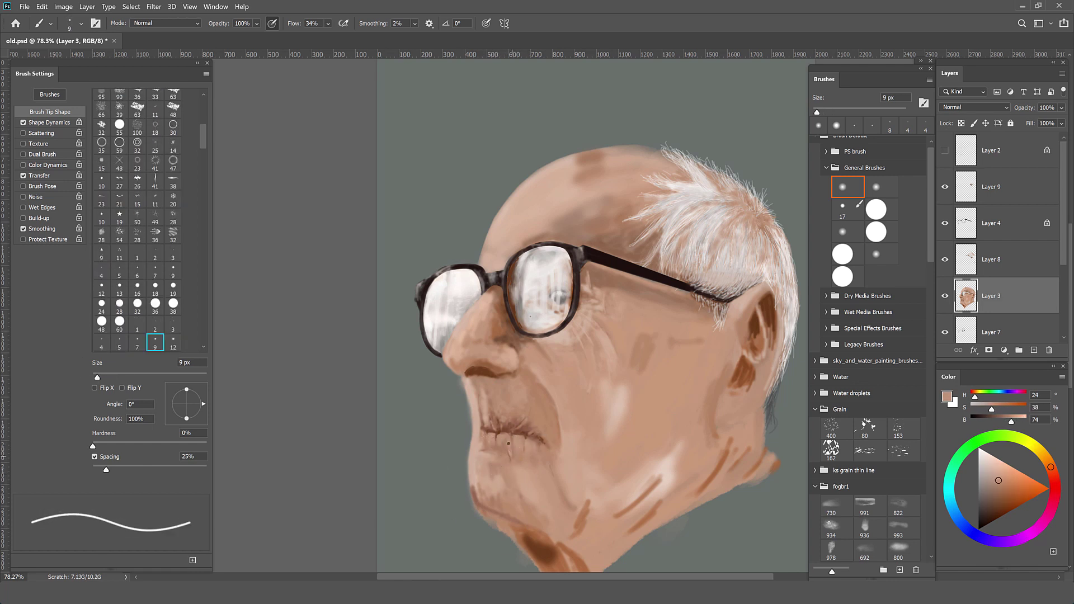
pyautogui.keyDown('alt'); pyautogui.click(516, 442); pyautogui.keyUp('alt')
pyautogui.keyDown('alt'); pyautogui.click(527, 438); pyautogui.keyUp('alt')
pyautogui.keyDown('alt'); pyautogui.click(497, 423); pyautogui.keyUp('alt')
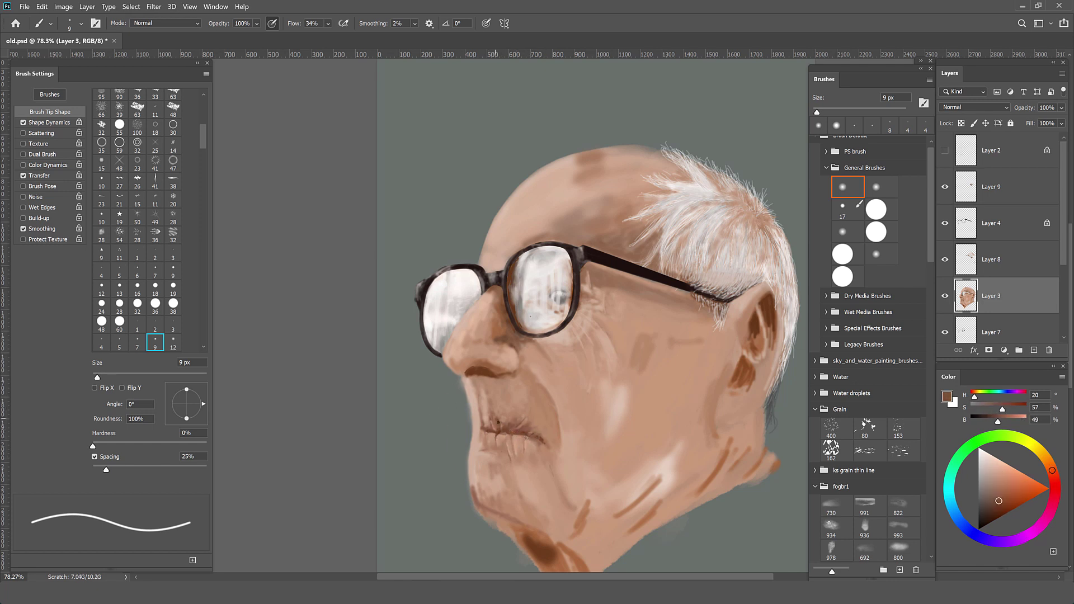
pyautogui.keyDown('alt'); pyautogui.click(516, 440); pyautogui.keyUp('alt')
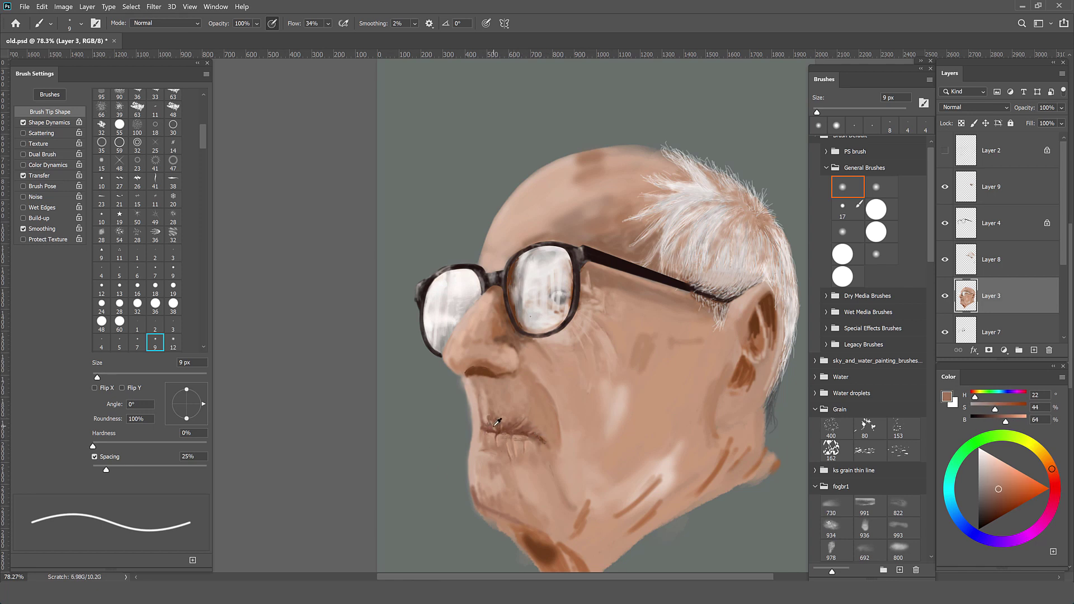
pyautogui.keyDown('alt'); pyautogui.click(522, 423); pyautogui.keyUp('alt')
pyautogui.keyDown('alt'); pyautogui.click(484, 455); pyautogui.keyUp('alt')
pyautogui.keyDown('alt'); pyautogui.click(500, 451); pyautogui.keyUp('alt')
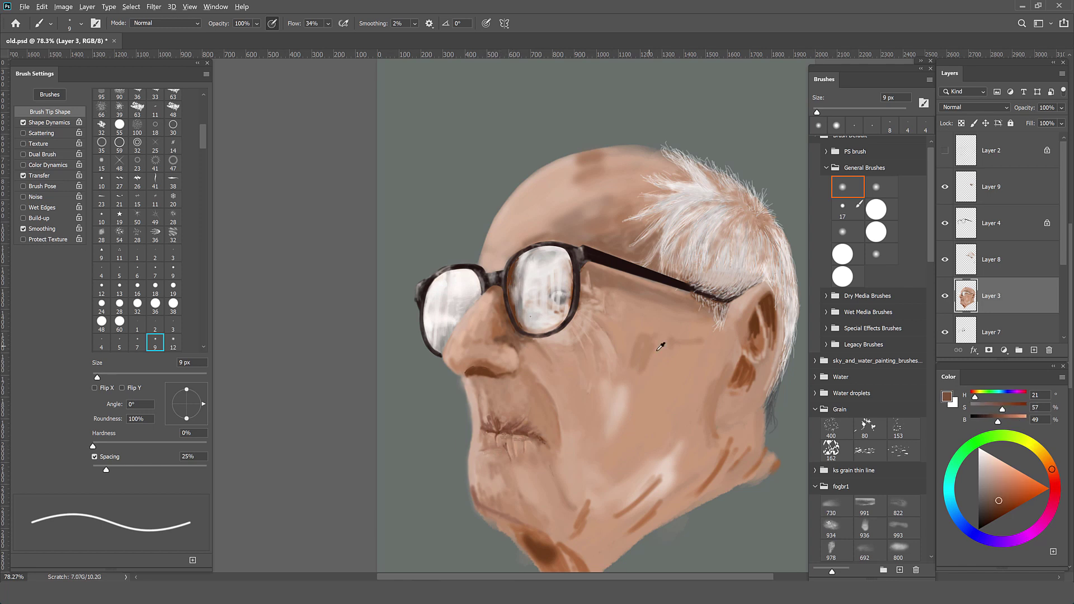
pyautogui.keyDown('alt'); pyautogui.click(499, 446); pyautogui.keyUp('alt')
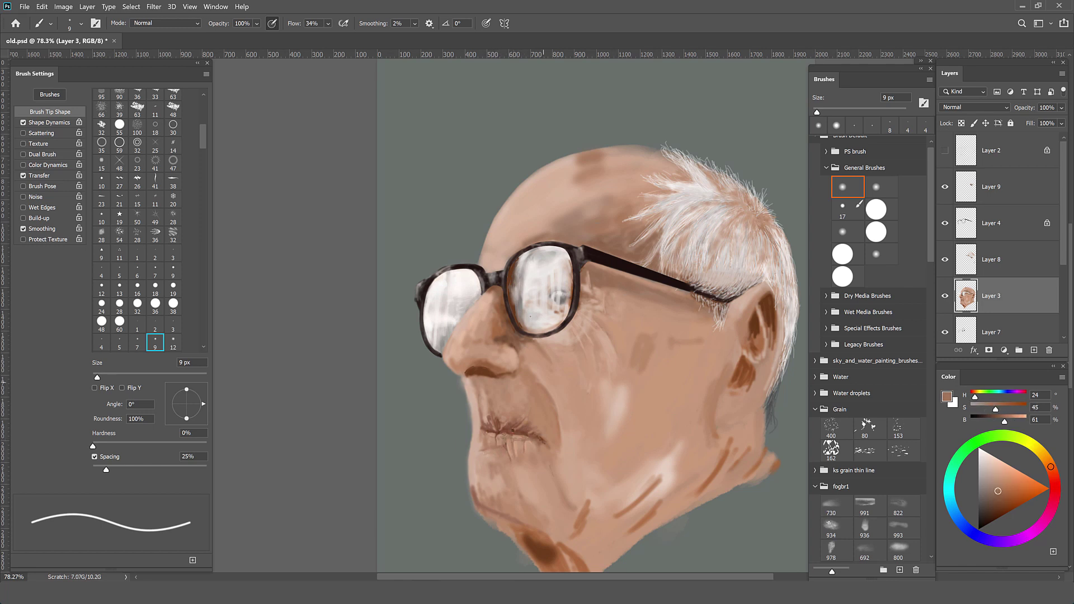
pyautogui.keyDown('alt'); pyautogui.click(527, 460); pyautogui.keyUp('alt')
# Step: Blend the jaw with mid and darker shadow tones using a 37 px soft brush
pyautogui.keyDown('alt'); pyautogui.click(560, 406); pyautogui.keyUp('alt')
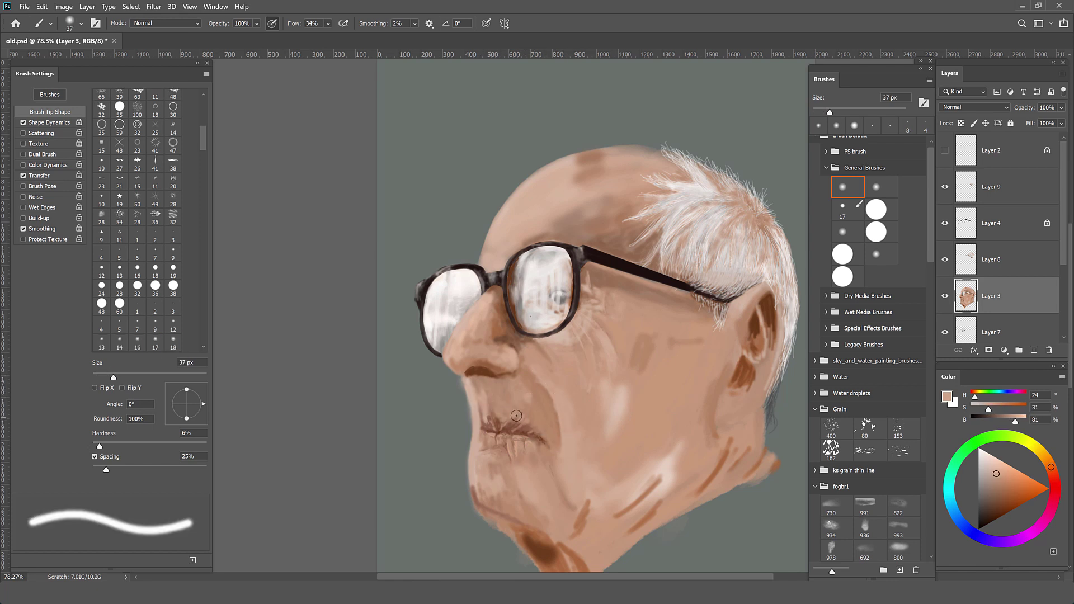
pyautogui.keyDown('alt'); pyautogui.click(496, 457); pyautogui.keyUp('alt')
pyautogui.keyDown('alt'); pyautogui.click(480, 493); pyautogui.keyUp('alt')
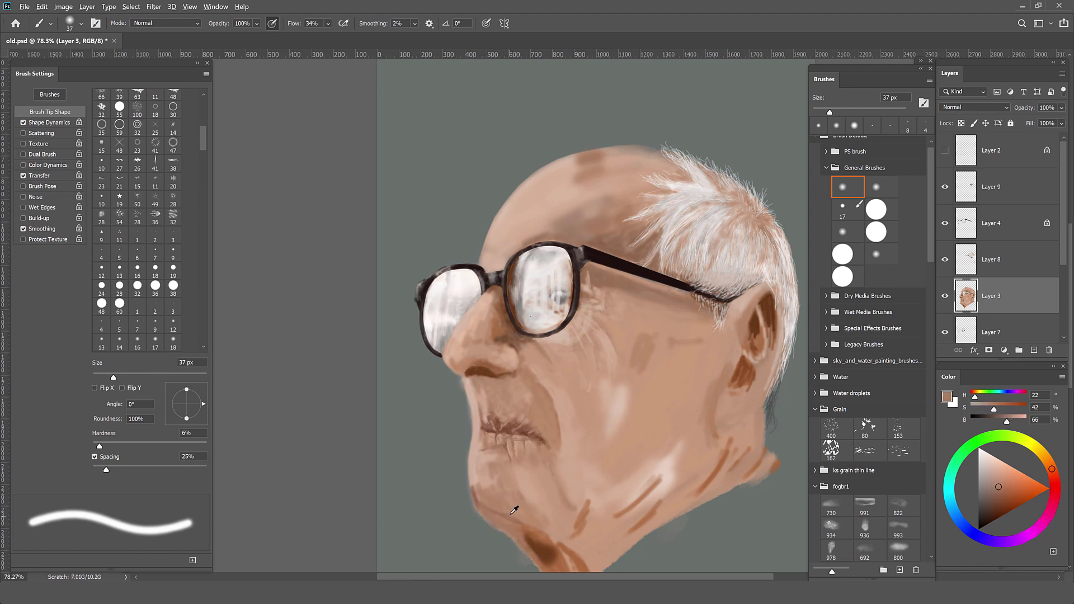
pyautogui.keyDown('alt'); pyautogui.click(525, 528); pyautogui.keyUp('alt')
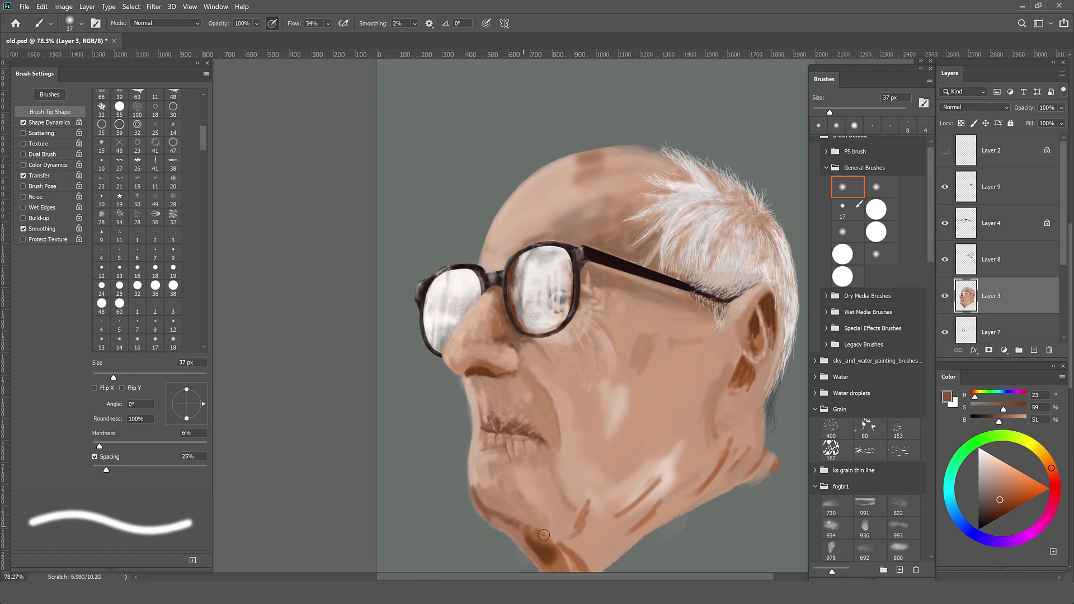
# Step: Pan down to the chin and blend the jaw with lighter skin tones using a smaller brush
pyautogui.moveTo(543, 535); pyautogui.dragTo(530, 479)
pyautogui.keyDown('alt'); pyautogui.click(476, 462); pyautogui.keyUp('alt')
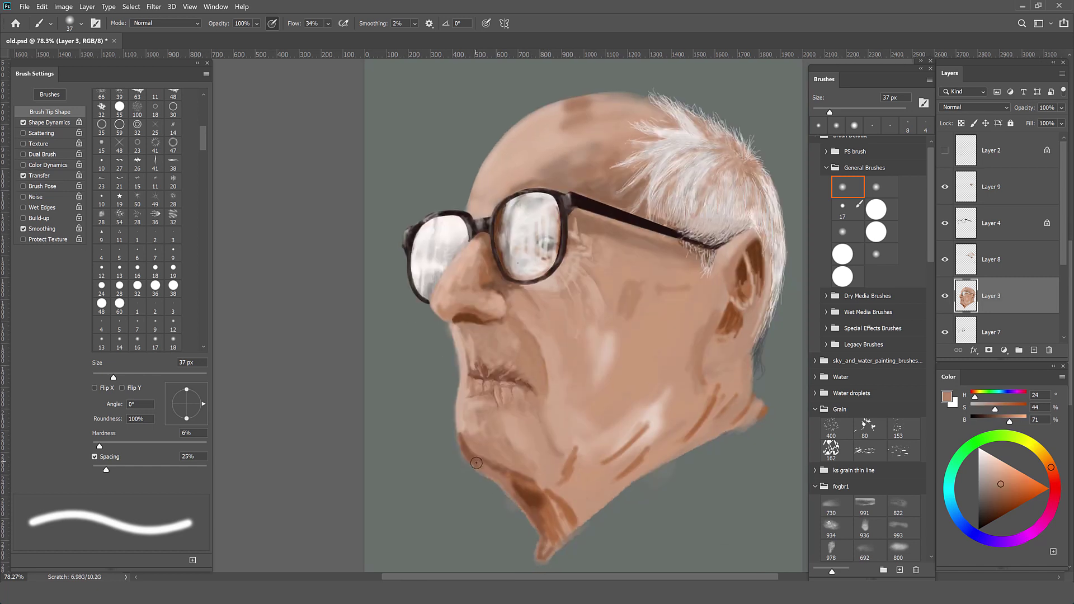
pyautogui.keyDown('alt'); pyautogui.click(484, 446); pyautogui.keyUp('alt')
pyautogui.keyDown('alt'); pyautogui.click(480, 446); pyautogui.keyUp('alt')
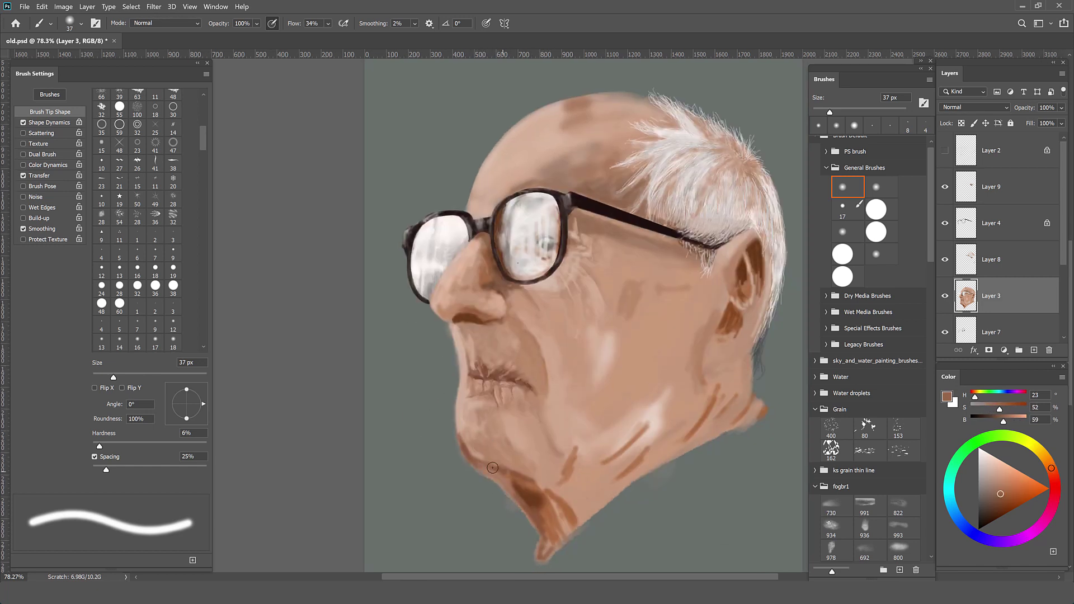
pyautogui.keyDown('alt'); pyautogui.click(472, 432); pyautogui.keyUp('alt')
pyautogui.press('[')
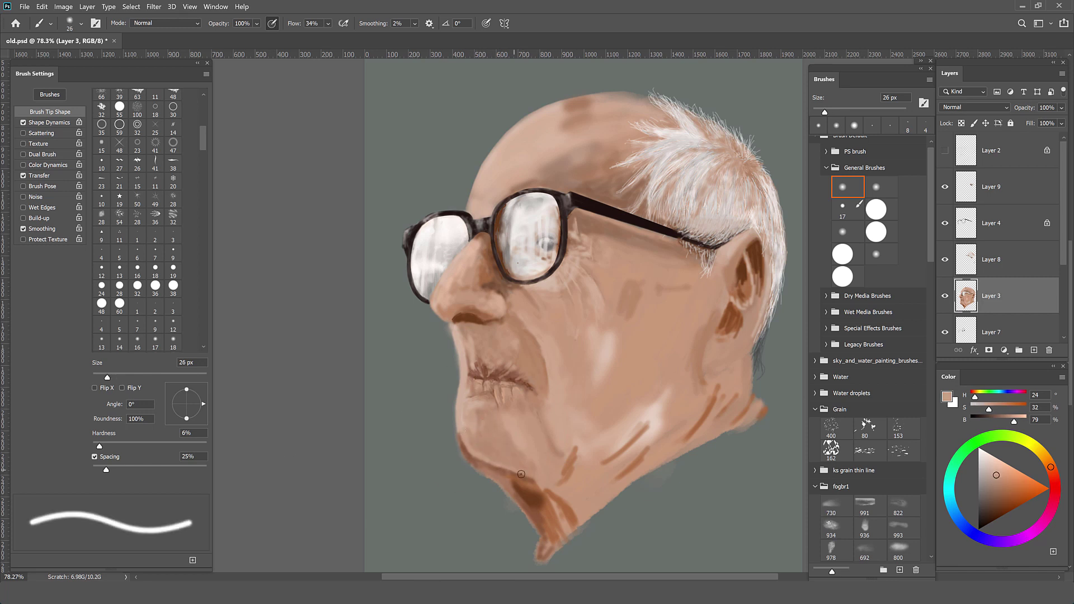
pyautogui.keyDown('alt'); pyautogui.click(487, 400); pyautogui.keyUp('alt')
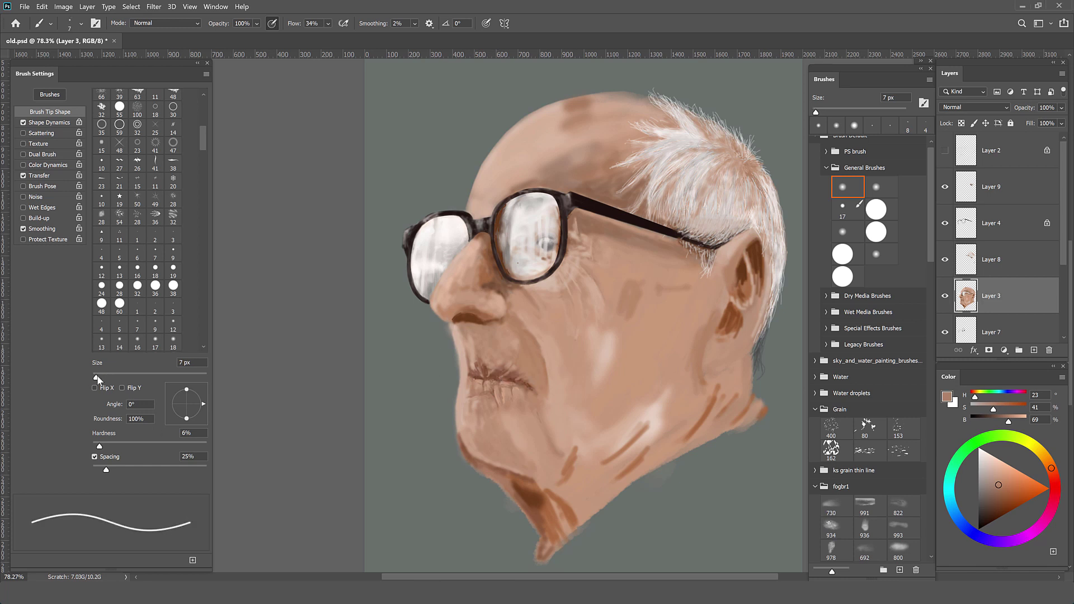
# Step: Paint dark brown vertical creases above the lip with a 15 px brush
pyautogui.keyDown('alt'); pyautogui.click(502, 341); pyautogui.keyUp('alt')
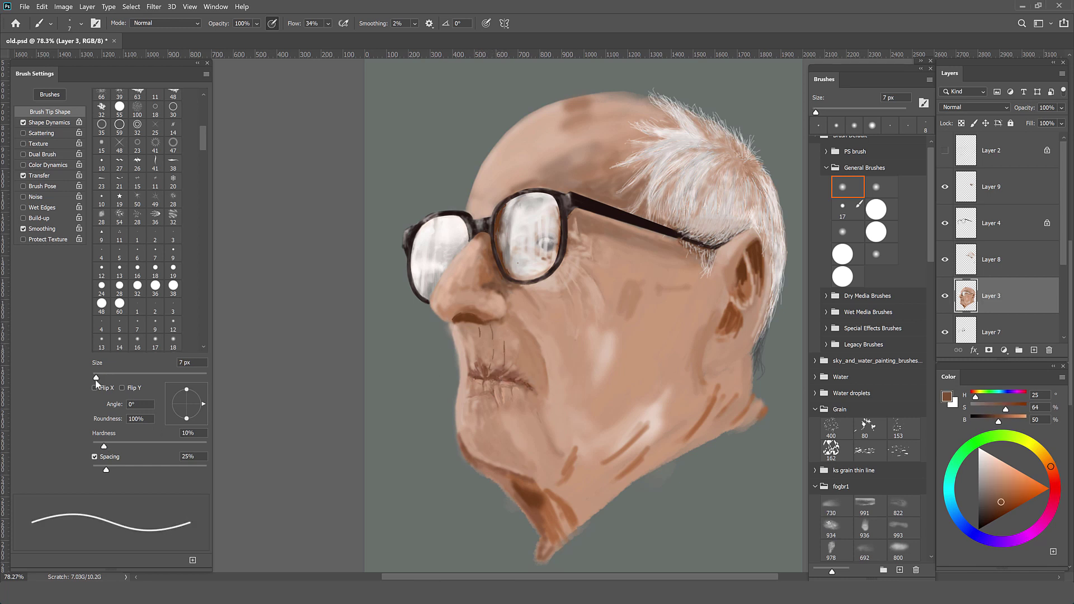
pyautogui.moveTo(96, 378); pyautogui.dragTo(100, 377)
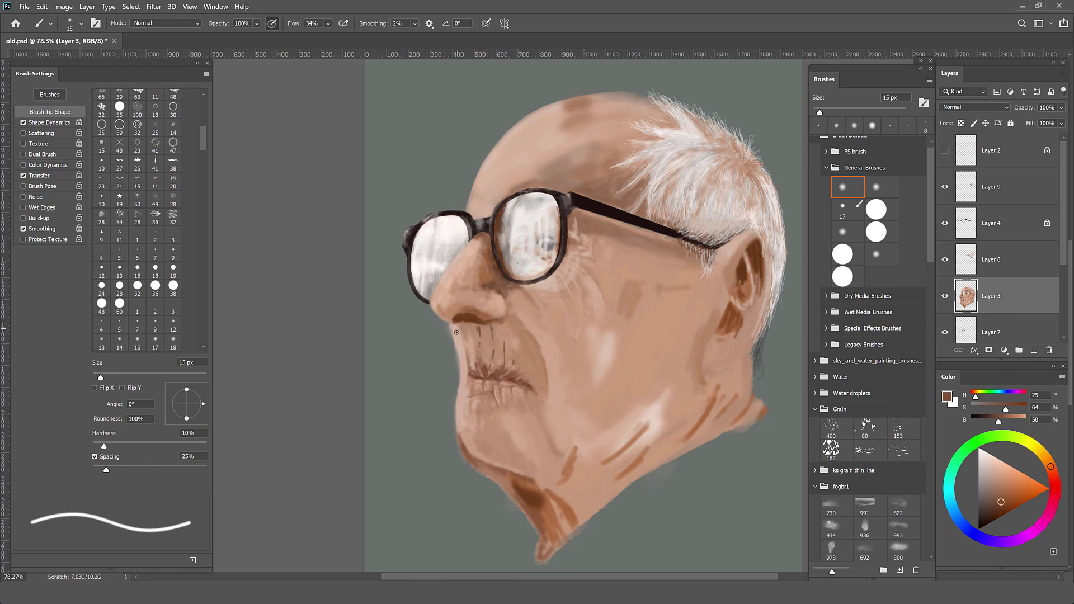
pyautogui.keyDown('alt'); pyautogui.click(457, 332); pyautogui.keyUp('alt')
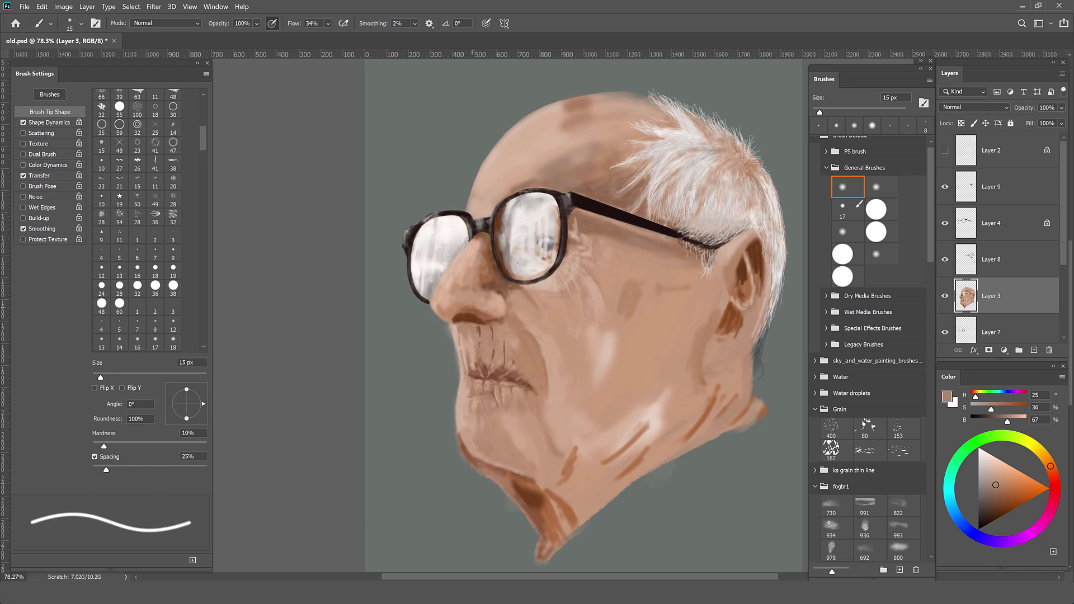
pyautogui.keyDown('alt'); pyautogui.click(479, 330); pyautogui.keyUp('alt')
pyautogui.keyDown('alt'); pyautogui.click(482, 335); pyautogui.keyUp('alt')
# Step: Blend the upper-lip wrinkles into the skin with a soft round brush and alternating light and dark tones
pyautogui.press('.')
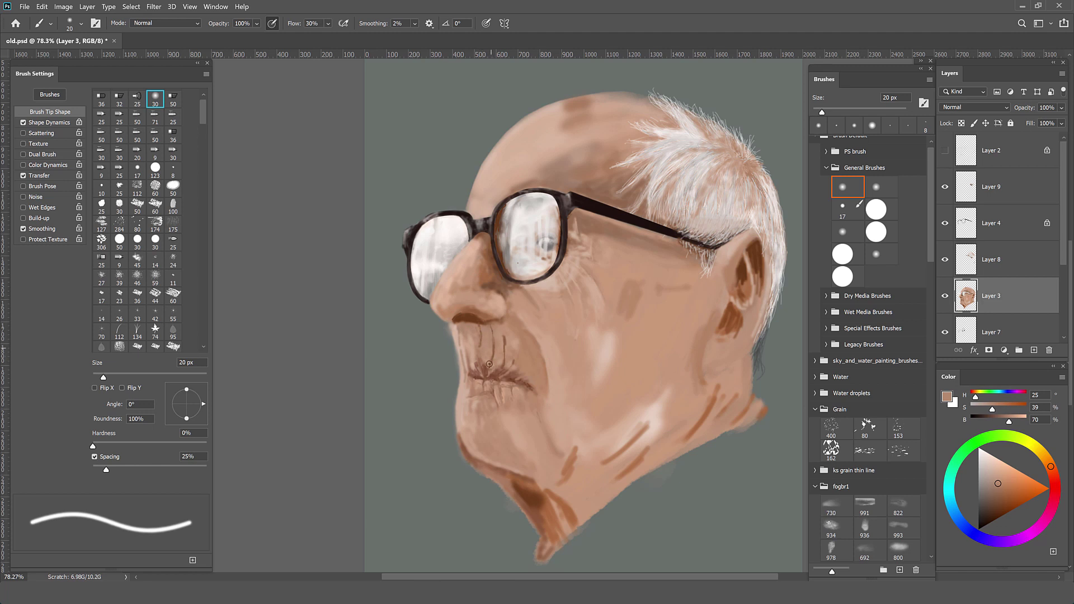
pyautogui.keyDown('alt'); pyautogui.click(499, 342); pyautogui.keyUp('alt')
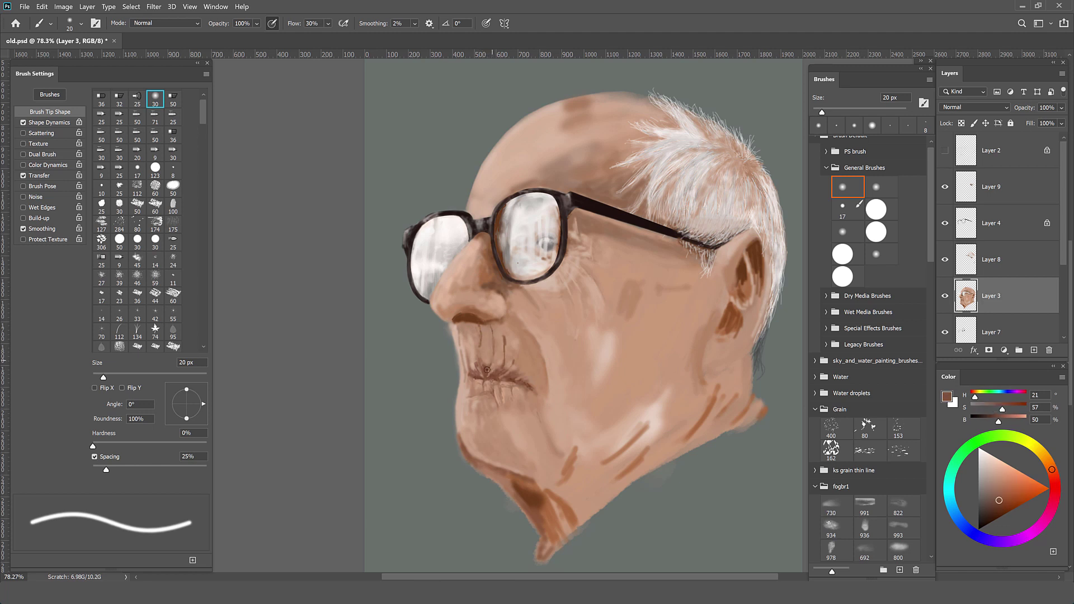
pyautogui.keyDown('alt'); pyautogui.click(503, 326); pyautogui.keyUp('alt')
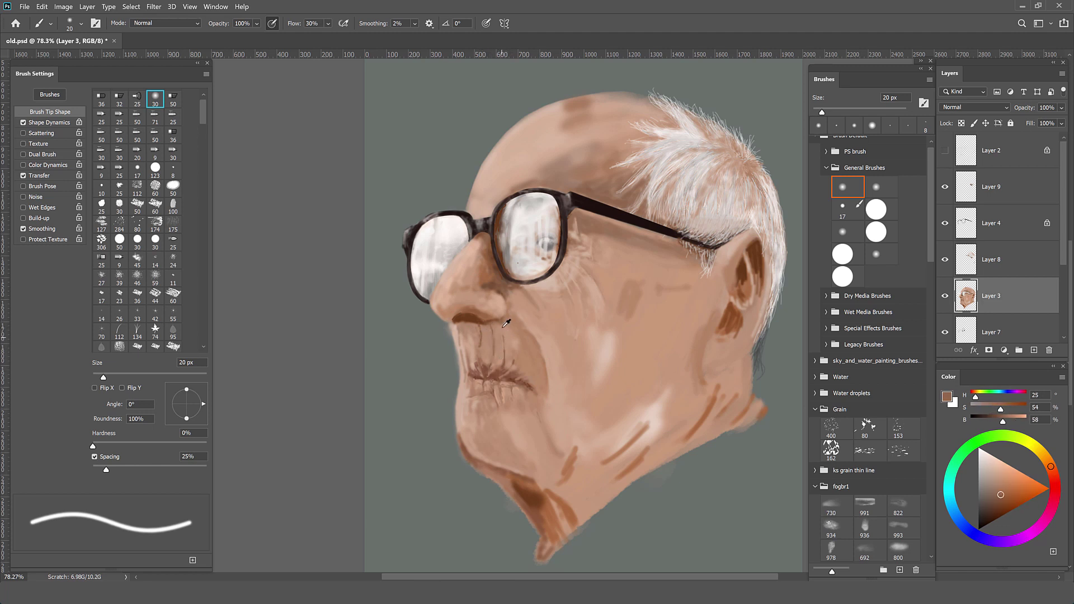
pyautogui.press('alt')
pyautogui.keyDown('alt'); pyautogui.click(520, 347); pyautogui.keyUp('alt')
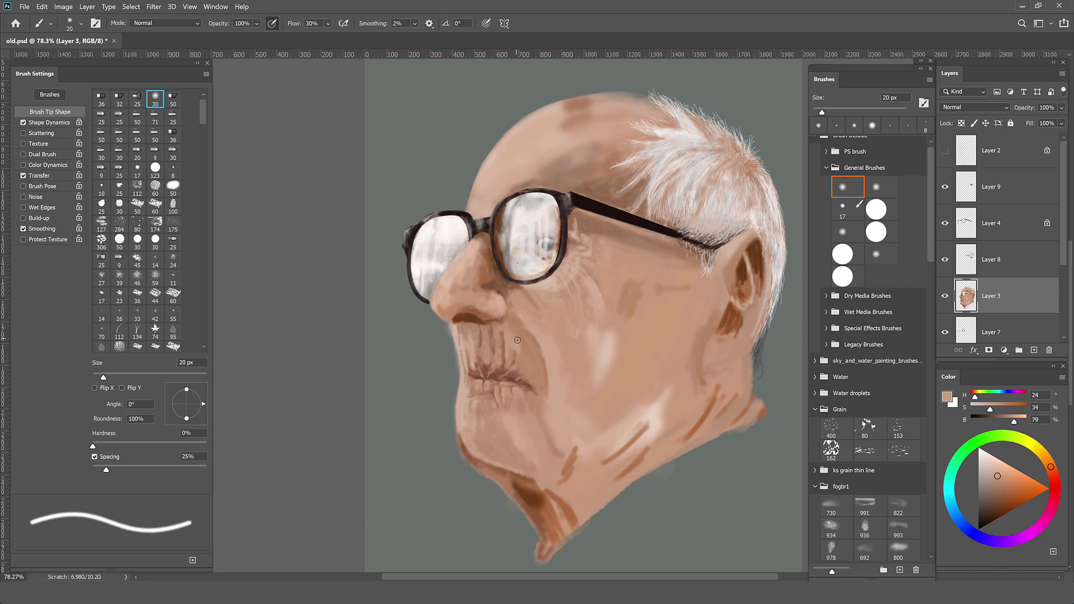
pyautogui.keyDown('alt'); pyautogui.click(517, 340); pyautogui.keyUp('alt')
pyautogui.keyDown('alt'); pyautogui.click(464, 339); pyautogui.keyUp('alt')
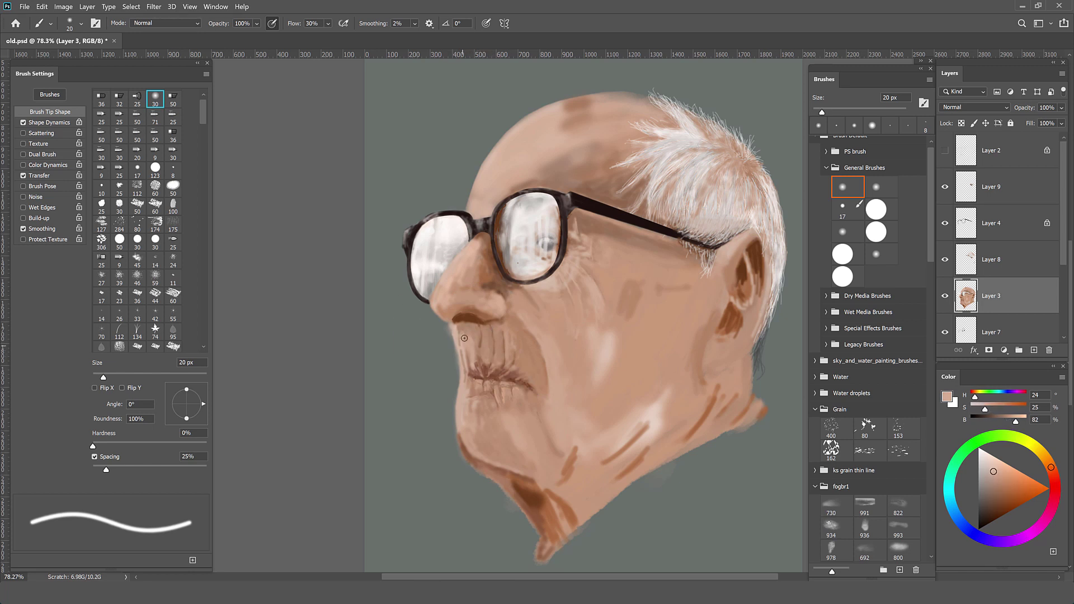
pyautogui.keyDown('alt'); pyautogui.click(503, 348); pyautogui.keyUp('alt')
pyautogui.keyDown('alt'); pyautogui.click(492, 335); pyautogui.keyUp('alt')
pyautogui.keyDown('alt'); pyautogui.click(508, 347); pyautogui.keyUp('alt')
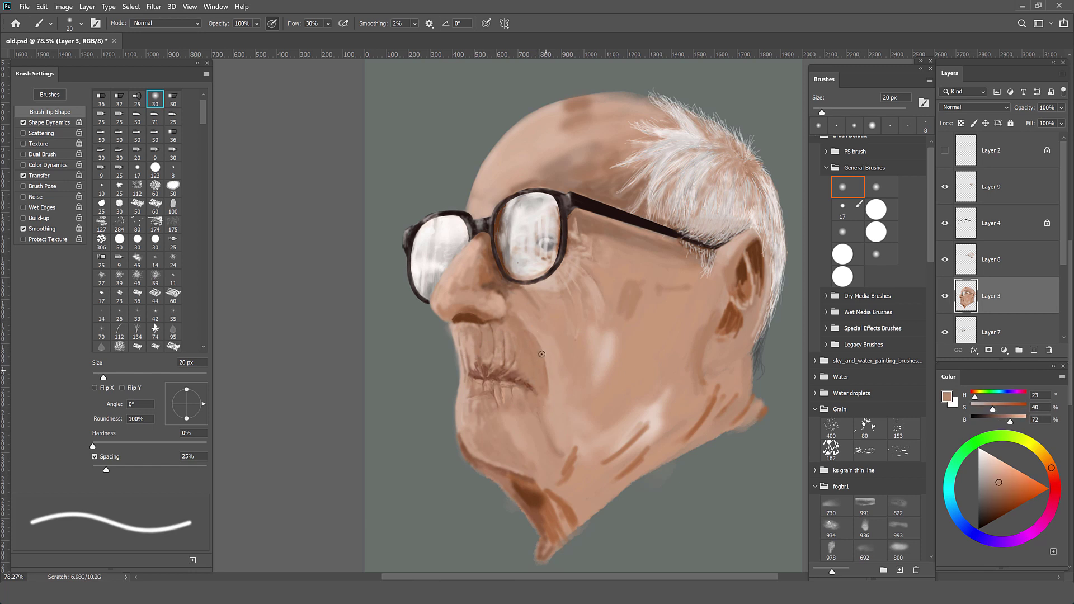
# Step: Sample mid and lighter skin tones from the face and enlarge the brush
pyautogui.keyDown('alt'); pyautogui.click(538, 413); pyautogui.keyUp('alt')
pyautogui.scroll(-1, 565, 347)
pyautogui.scroll(-1, 565, 346)
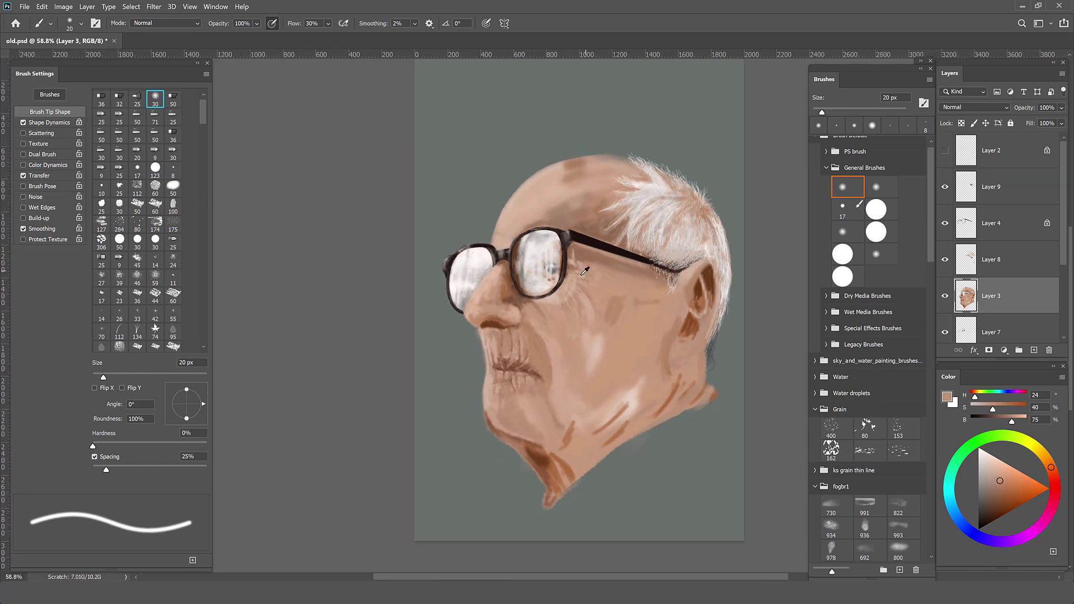
pyautogui.keyDown('alt'); pyautogui.click(557, 302); pyautogui.keyUp('alt')
pyautogui.keyDown('alt'); pyautogui.click(540, 301); pyautogui.keyUp('alt')
pyautogui.press(']')
pyautogui.keyDown('alt'); pyautogui.click(561, 292); pyautogui.keyUp('alt')
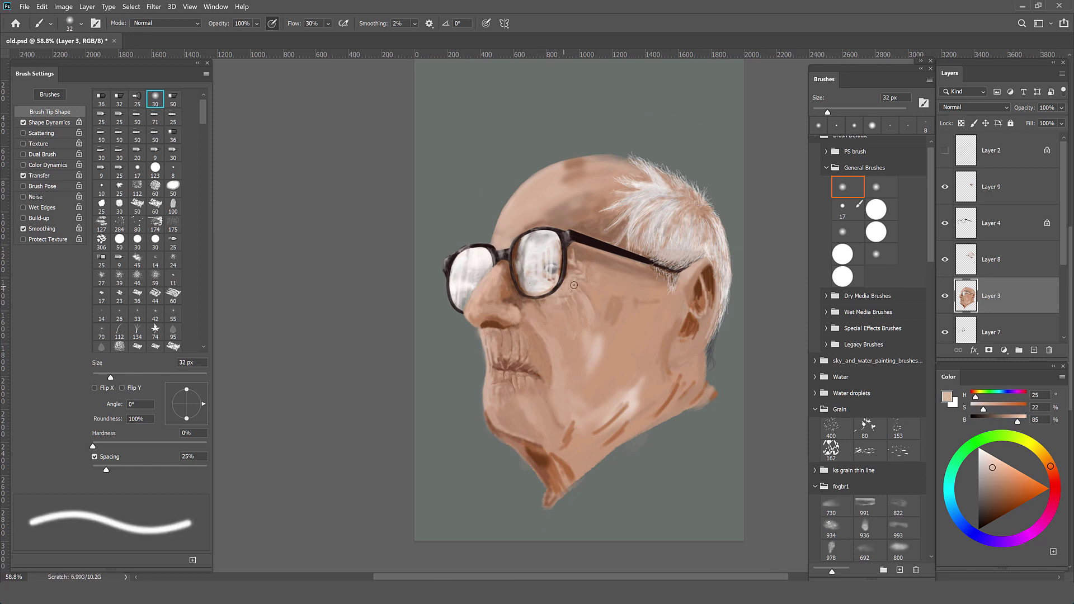
# Step: Switch between 12 px and 21 px brush tips while sampling darker, lighter and pale highlight tones
pyautogui.keyDown('alt'); pyautogui.click(570, 274); pyautogui.keyUp('alt')
pyautogui.press('[')
pyautogui.press('[')
pyautogui.keyDown('alt'); pyautogui.click(576, 275); pyautogui.keyUp('alt')
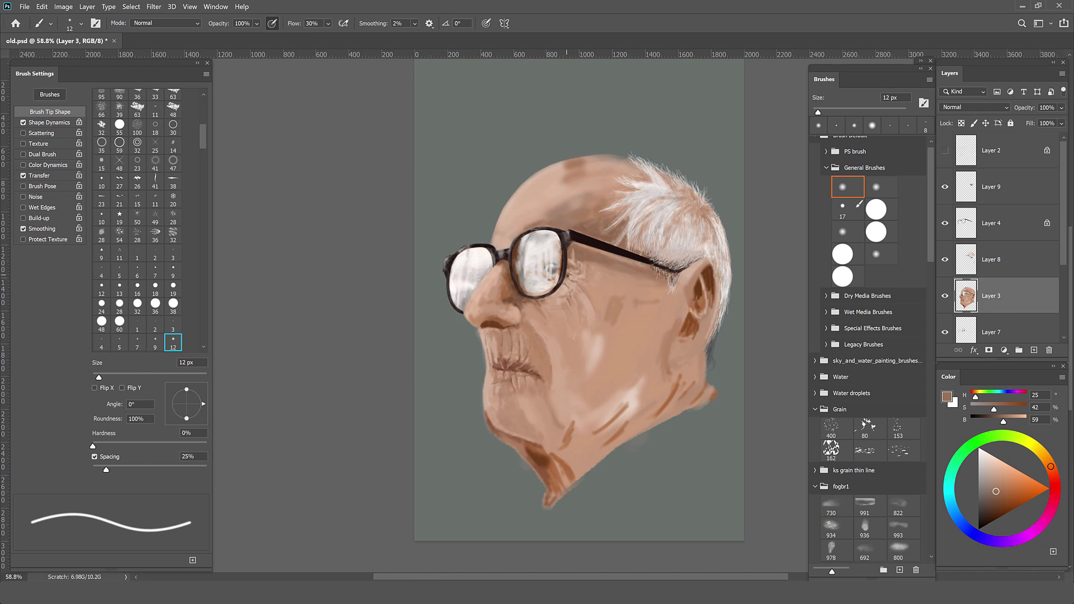
pyautogui.keyDown('alt'); pyautogui.click(564, 301); pyautogui.keyUp('alt')
pyautogui.press(']')
pyautogui.keyDown('alt'); pyautogui.click(566, 289); pyautogui.keyUp('alt')
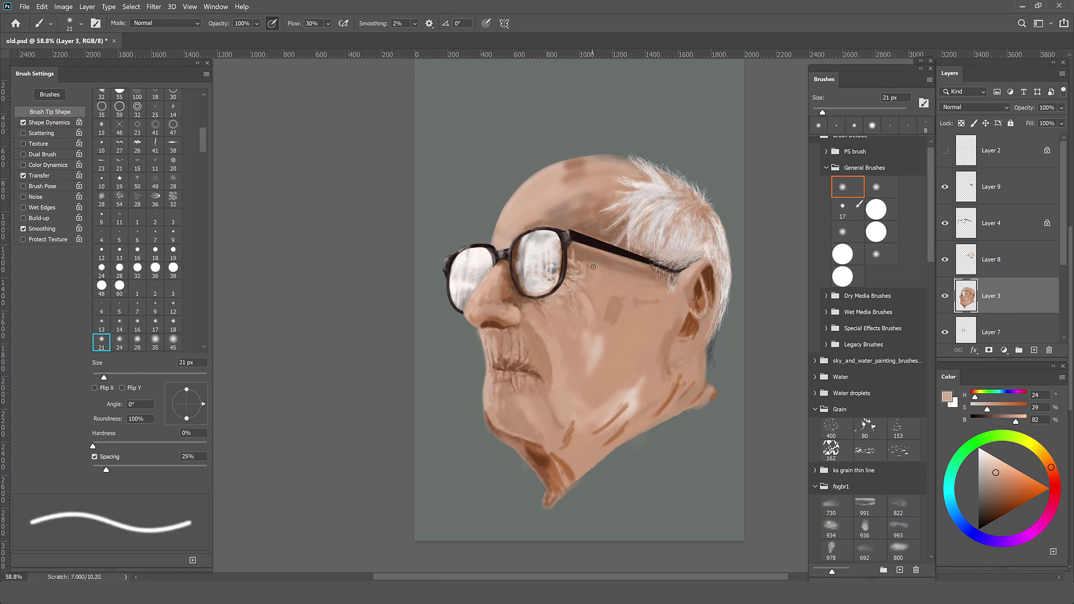
pyautogui.keyDown('alt'); pyautogui.click(571, 296); pyautogui.keyUp('alt')
pyautogui.keyDown('alt'); pyautogui.click(536, 297); pyautogui.keyUp('alt')
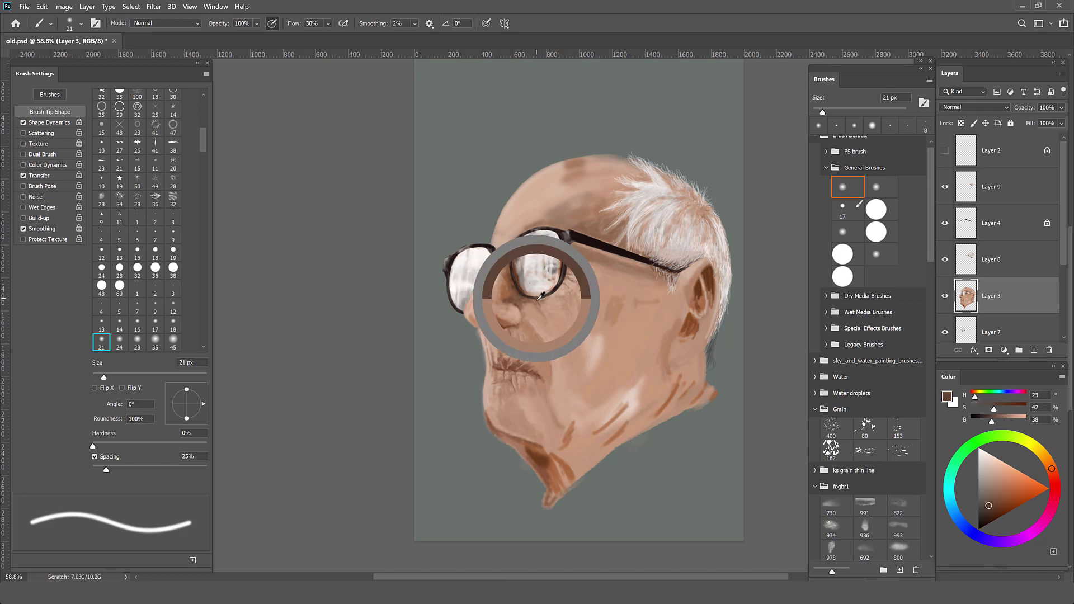
# Step: Pick pale and near-white head tones, turn off Shape Dynamics tapering, and set the brush to 24 px
pyautogui.press(']')
pyautogui.press(']')
pyautogui.press(']')
pyautogui.keyDown('alt'); pyautogui.click(527, 188); pyautogui.keyUp('alt')
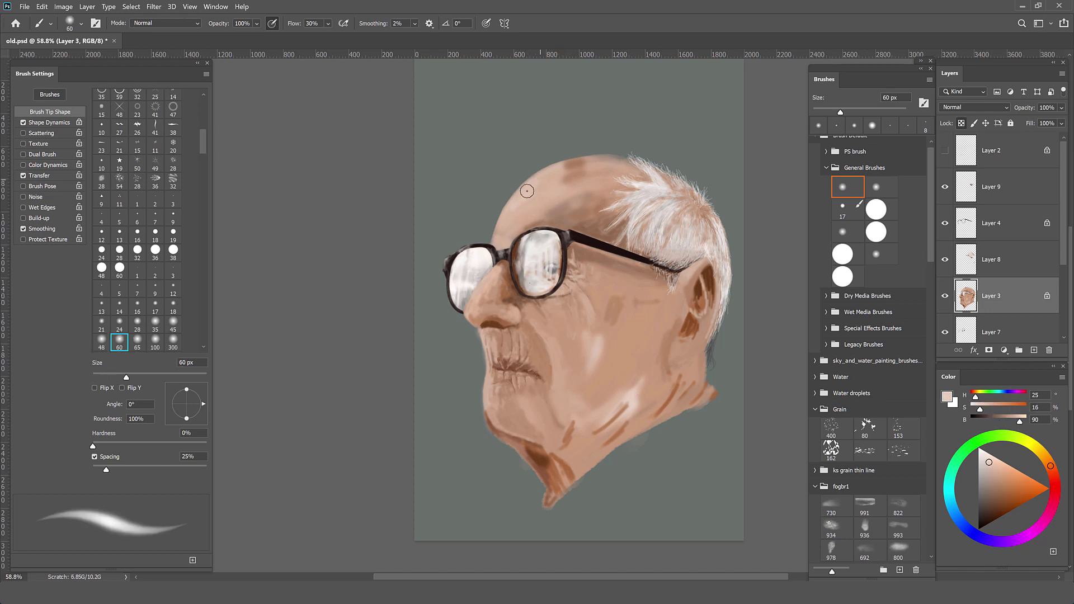
pyautogui.press(']')
pyautogui.press(']')
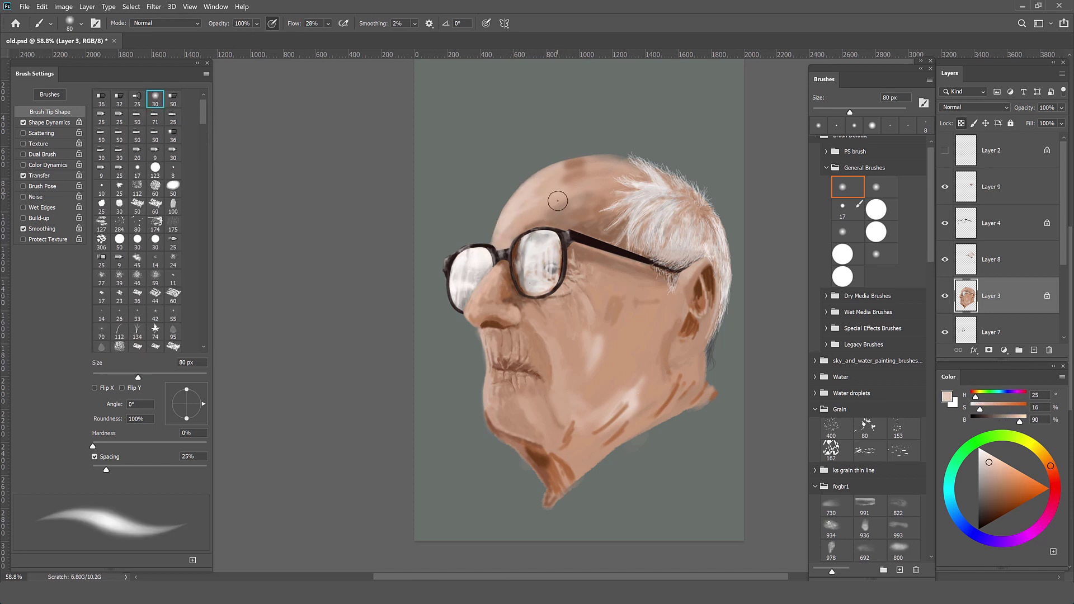
pyautogui.keyDown('alt'); pyautogui.click(539, 185); pyautogui.keyUp('alt')
pyautogui.click(23, 122)
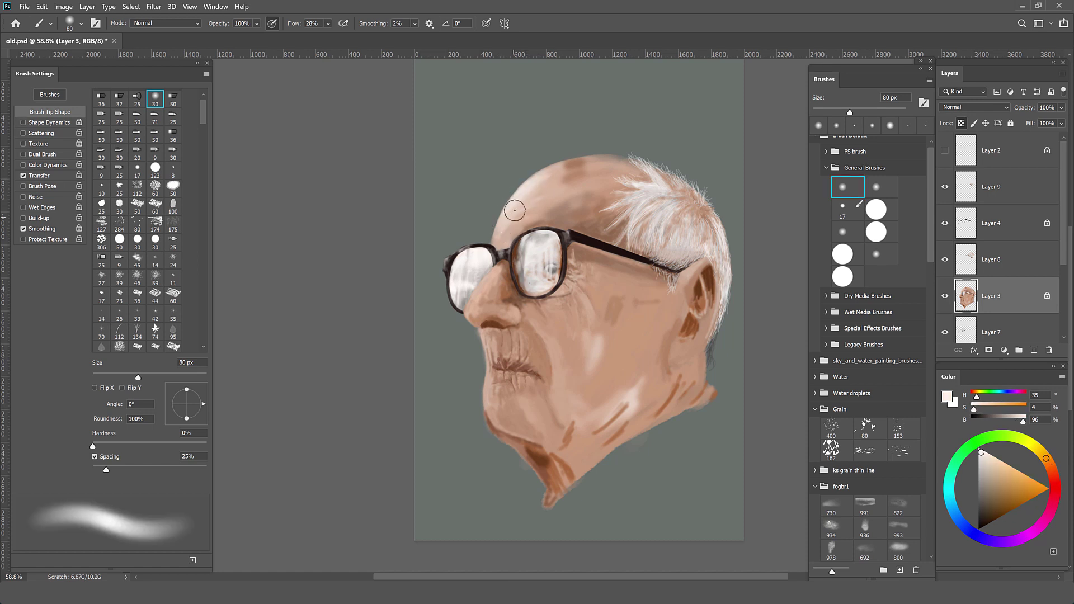
pyautogui.press('[')
pyautogui.press('[')
pyautogui.press('[')
pyautogui.keyDown('alt'); pyautogui.click(556, 231); pyautogui.keyUp('alt')
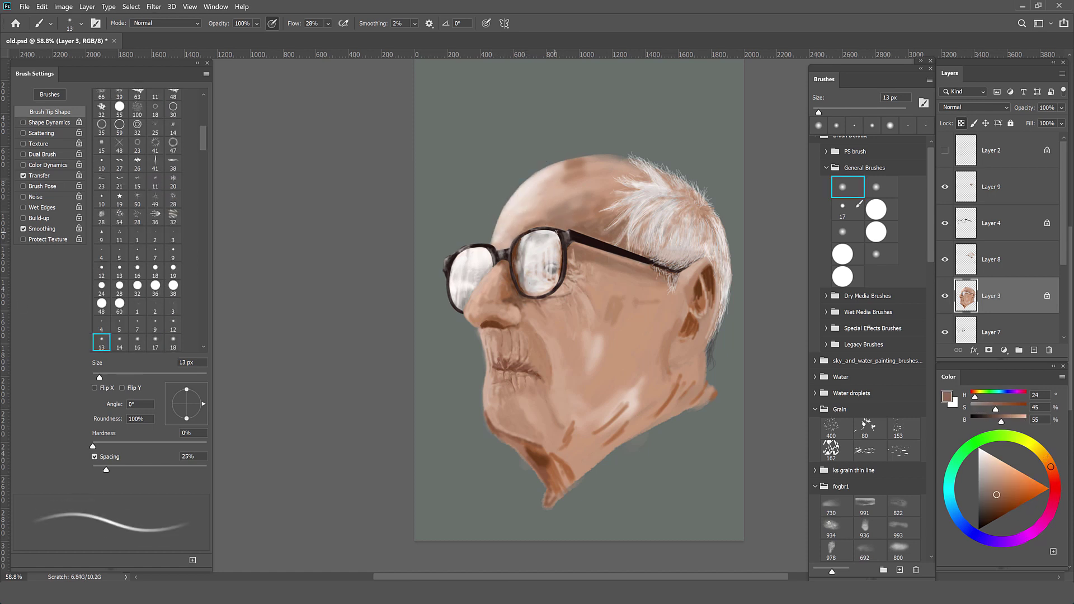
pyautogui.press(']')
pyautogui.press(']')
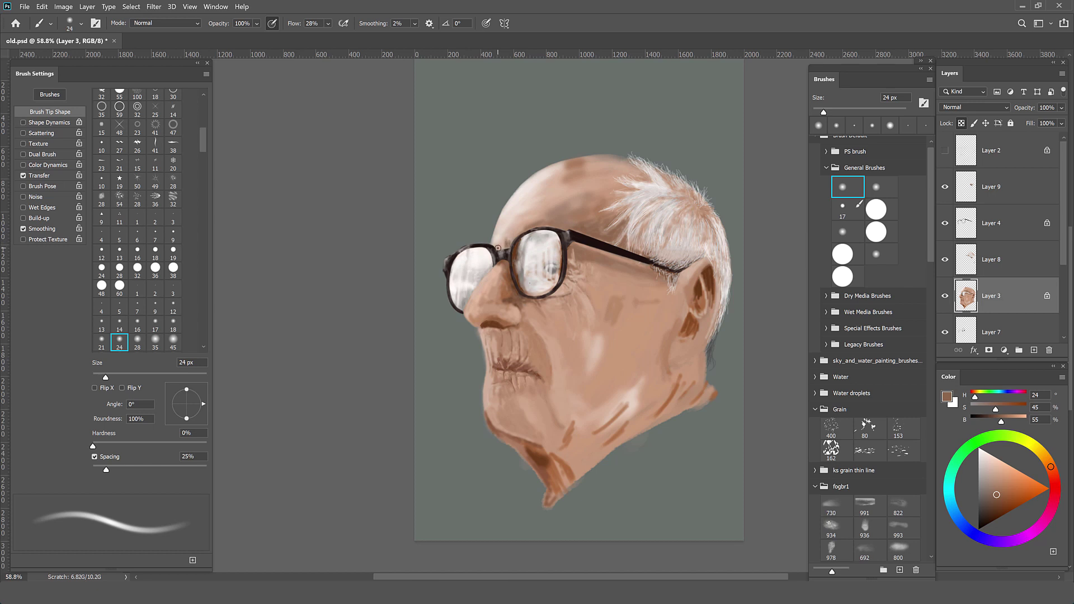
# Step: Sample light and dark tones near the glasses, firm up the brush edge, and toggle Layer 3's transparency lock
pyautogui.scroll(2, 510, 225)
pyautogui.keyDown('alt'); pyautogui.click(495, 235); pyautogui.keyUp('alt')
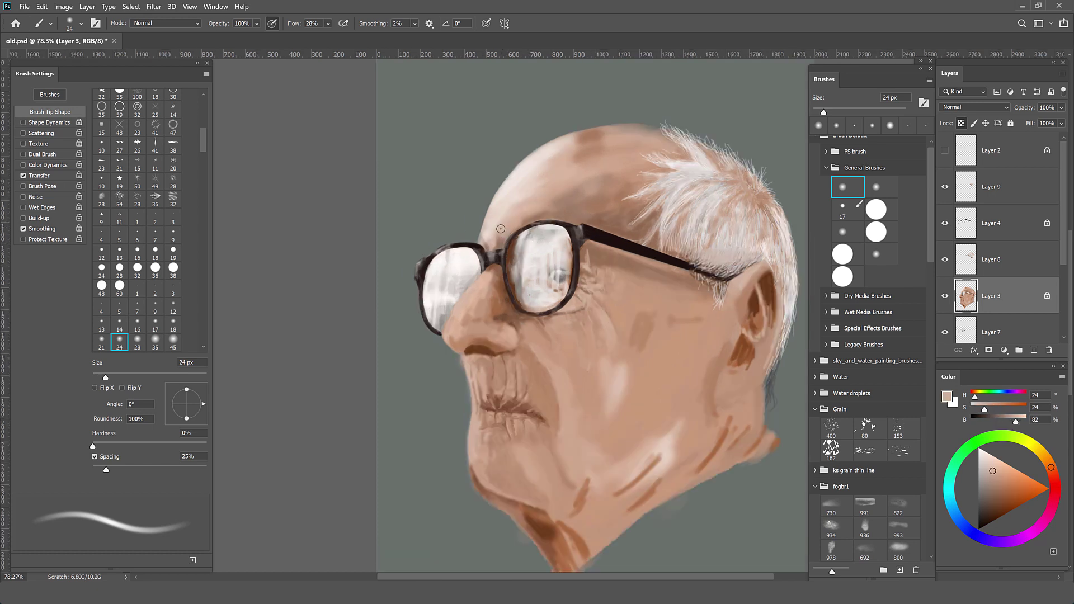
pyautogui.keyDown('alt'); pyautogui.click(494, 238); pyautogui.keyUp('alt')
pyautogui.keyDown('ctrl'); pyautogui.click(498, 250); pyautogui.keyUp('ctrl')
pyautogui.keyDown('alt'); pyautogui.click(498, 250); pyautogui.keyUp('alt')
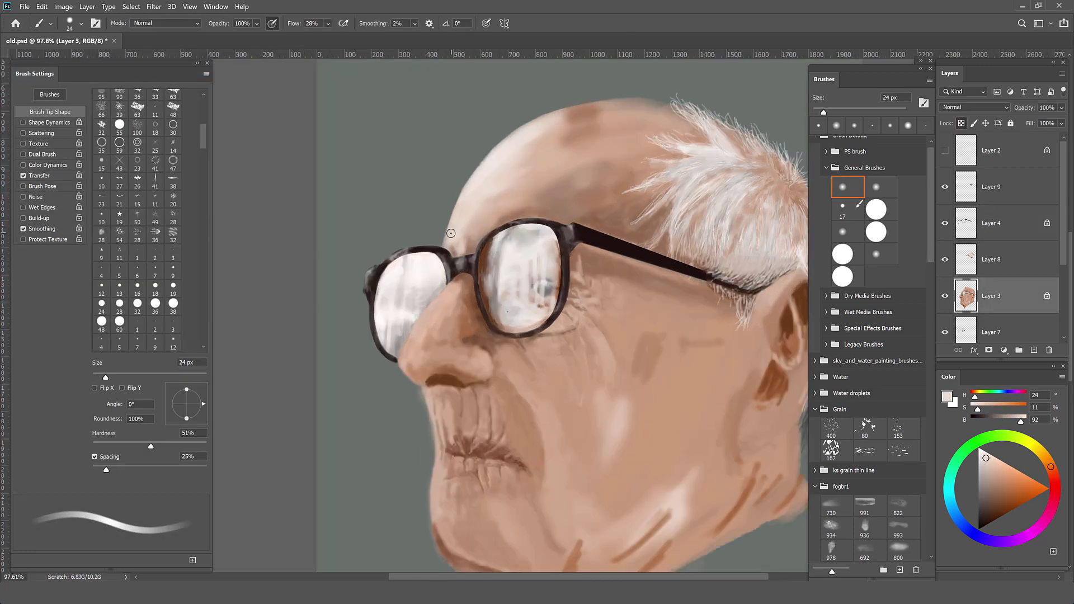
pyautogui.press('/')
pyautogui.press('/')
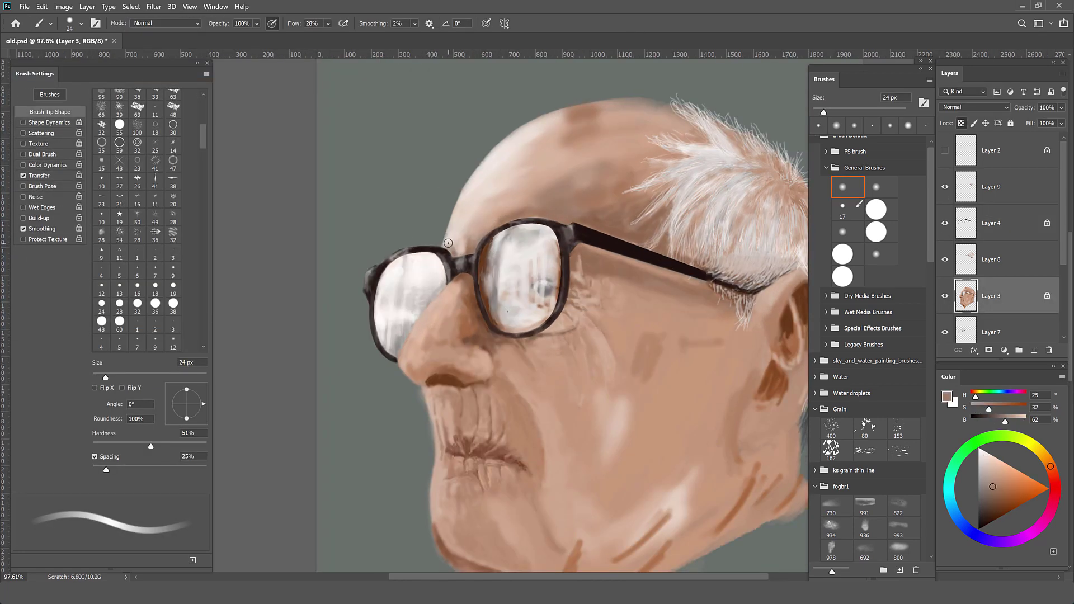
pyautogui.keyDown('alt'); pyautogui.click(457, 246); pyautogui.keyUp('alt')
pyautogui.keyDown('alt'); pyautogui.click(464, 246); pyautogui.keyUp('alt')
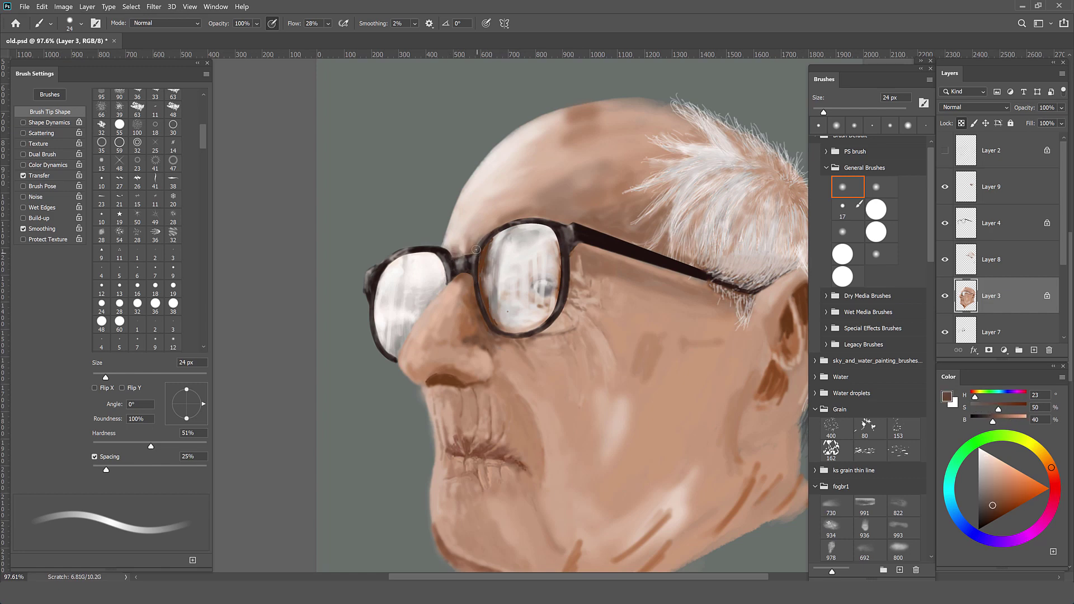
# Step: Sample forehead and brow tones, shrink the brush to about 29 px, and blend along the top of the head
pyautogui.keyDown('alt'); pyautogui.click(530, 196); pyautogui.keyUp('alt')
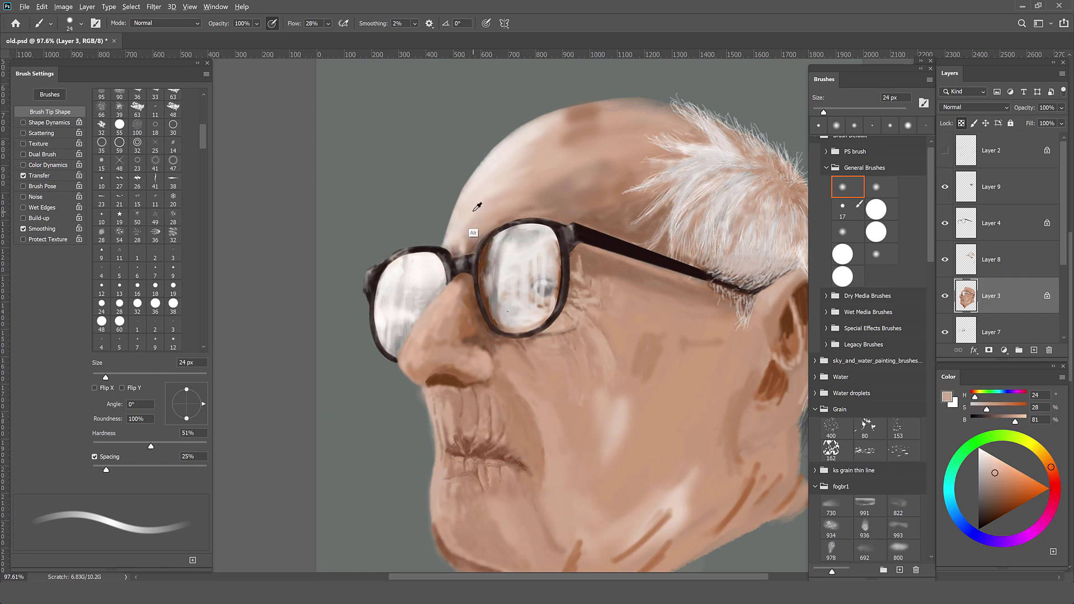
pyautogui.keyDown('alt'); pyautogui.click(477, 207); pyautogui.keyUp('alt')
pyautogui.scroll(-2, 553, 161)
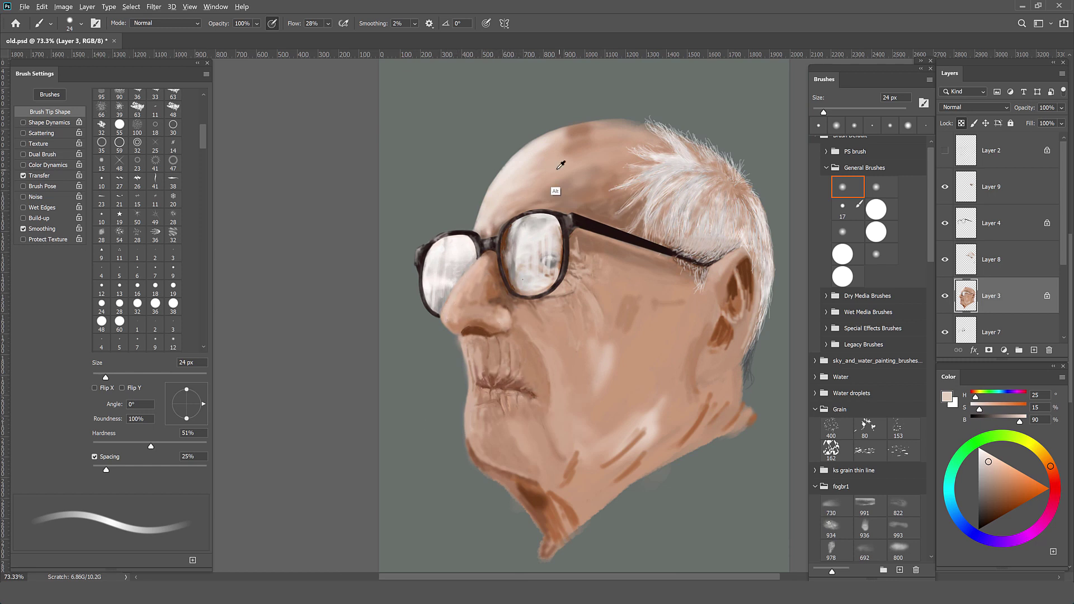
pyautogui.keyDown('alt'); pyautogui.click(571, 194); pyautogui.keyUp('alt')
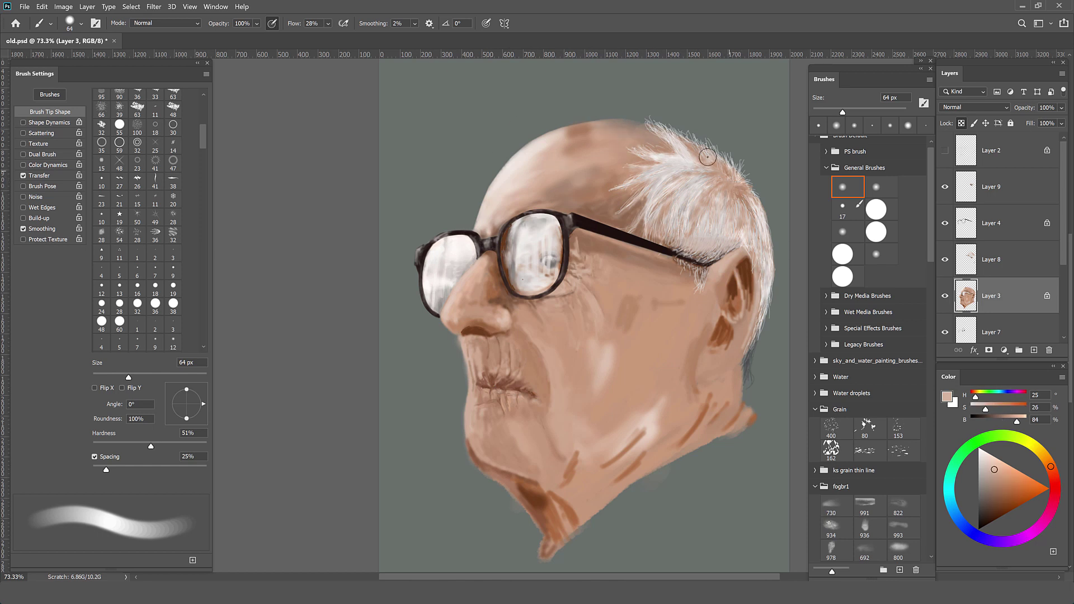
pyautogui.keyDown('alt'); pyautogui.click(578, 202); pyautogui.keyUp('alt')
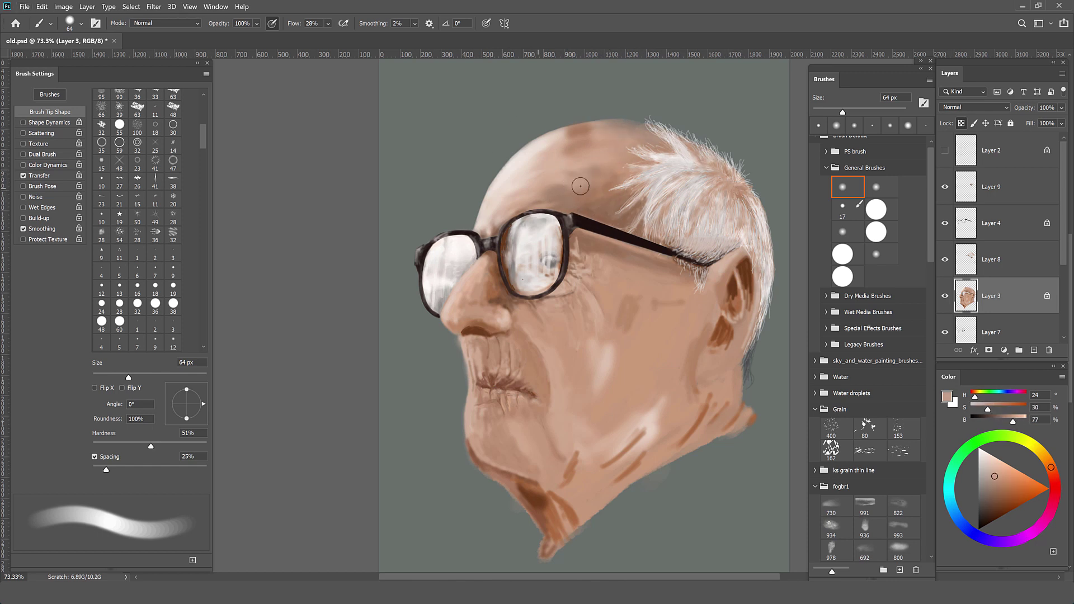
pyautogui.keyDown('alt'); pyautogui.click(584, 139); pyautogui.keyUp('alt')
pyautogui.moveTo(585, 136)
pyautogui.mouseDown()
pyautogui.moveTo(552, 140)
pyautogui.moveTo(579, 144)
pyautogui.mouseUp()
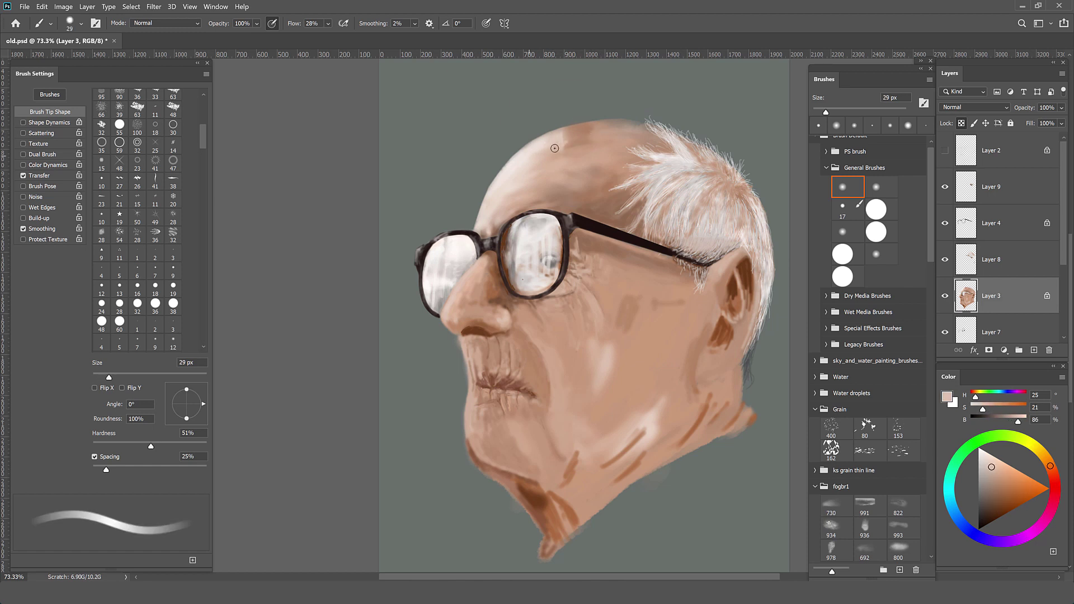
pyautogui.keyDown('alt'); pyautogui.click(579, 144); pyautogui.keyUp('alt')
pyautogui.keyDown('alt'); pyautogui.click(562, 138); pyautogui.keyUp('alt')
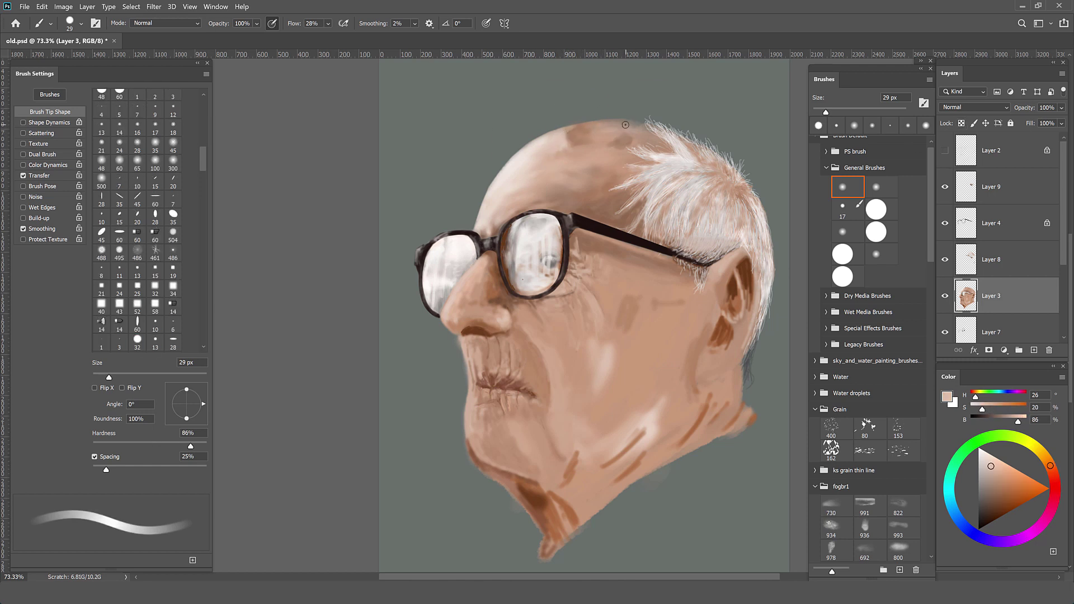
pyautogui.moveTo(638, 126)
pyautogui.mouseDown()
pyautogui.moveTo(598, 125)
pyautogui.moveTo(630, 129)
pyautogui.mouseUp()
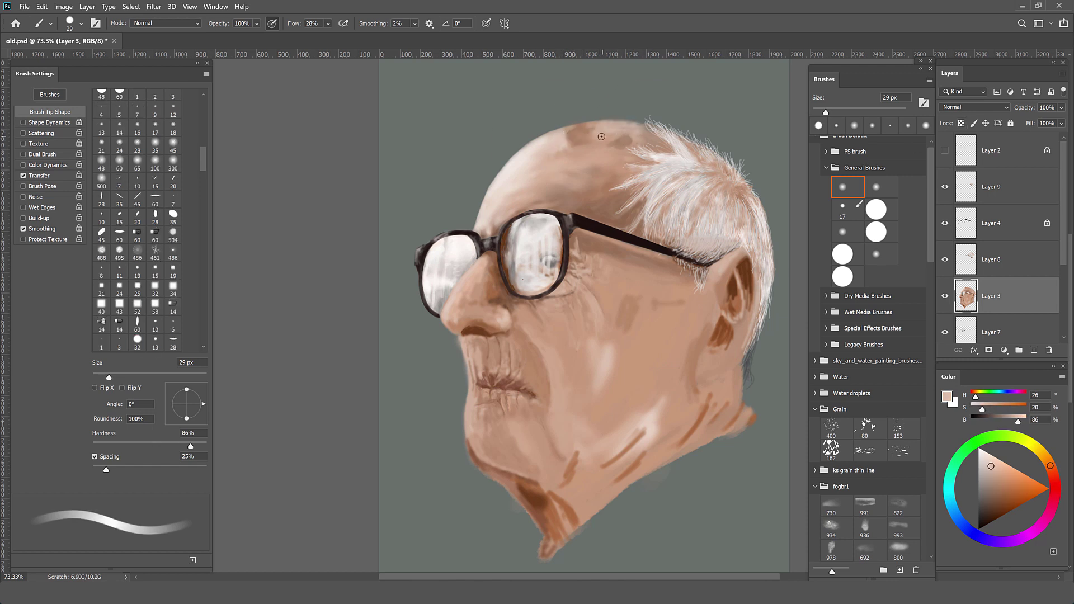
# Step: Pick pale and warmer forehead tones with a 44 px brush, then make Layer 9 active
pyautogui.keyDown('alt'); pyautogui.click(625, 170); pyautogui.keyUp('alt')
pyautogui.press(']')
pyautogui.press(']')
pyautogui.press(']')
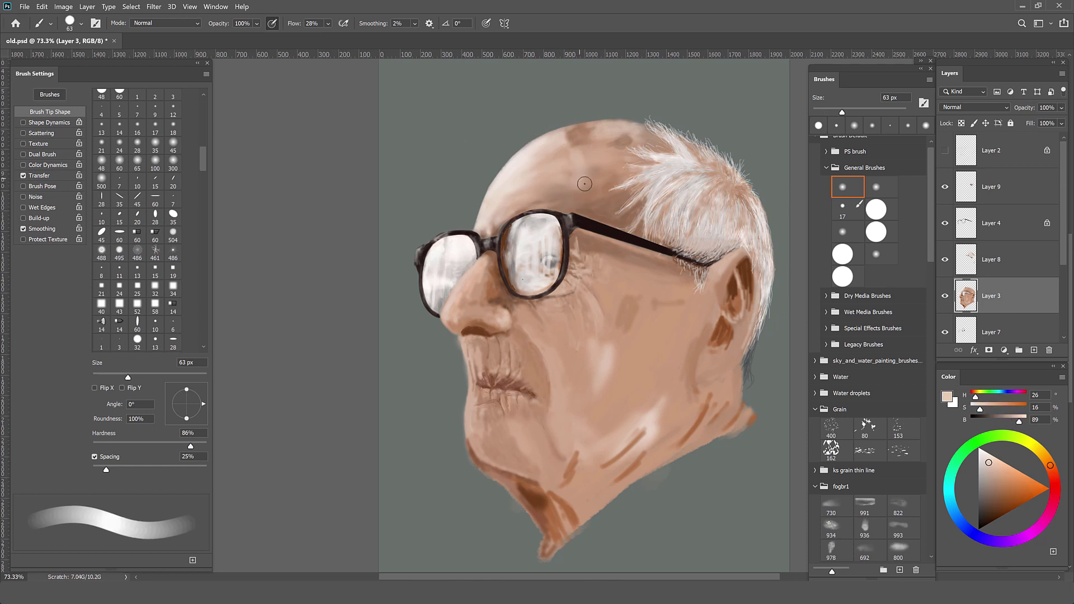
pyautogui.keyDown('alt'); pyautogui.click(523, 186); pyautogui.keyUp('alt')
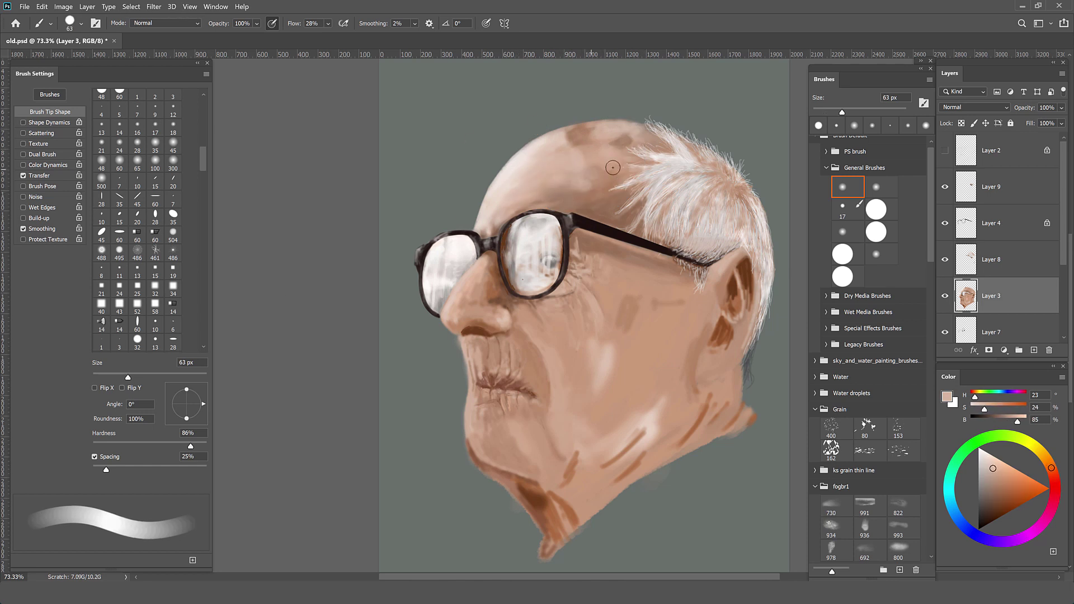
pyautogui.press('[')
pyautogui.press('[')
pyautogui.keyDown('alt'); pyautogui.click(612, 187); pyautogui.keyUp('alt')
pyautogui.keyDown('ctrl'); pyautogui.click(559, 178); pyautogui.keyUp('ctrl')
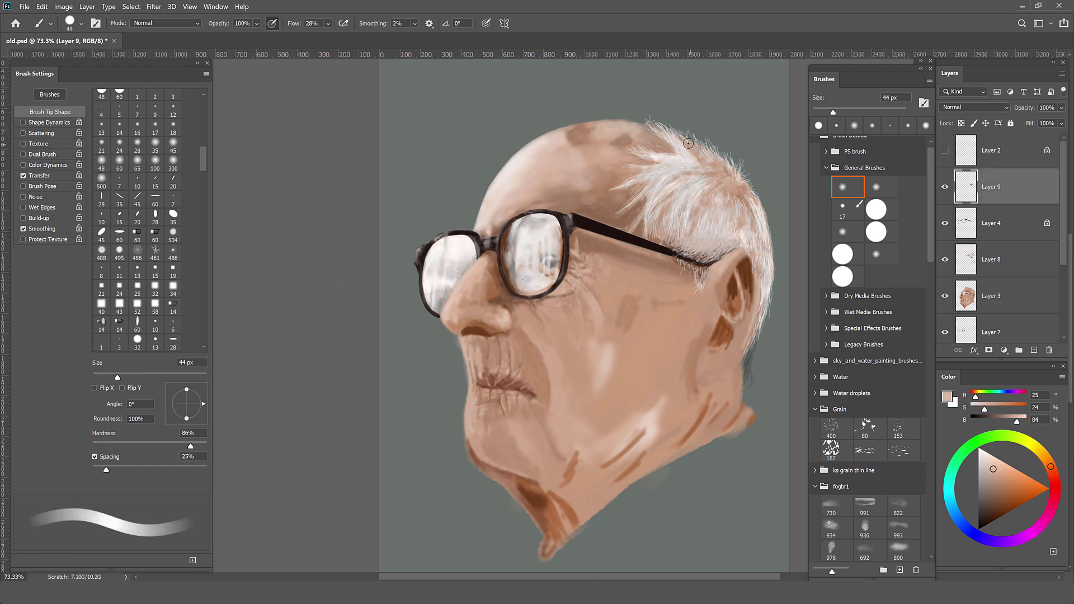
# Step: Set a fully soft round brush, sample darker and lighter tones, and shrink it for age spots
pyautogui.keyDown('alt'); pyautogui.click(633, 229); pyautogui.keyUp('alt')
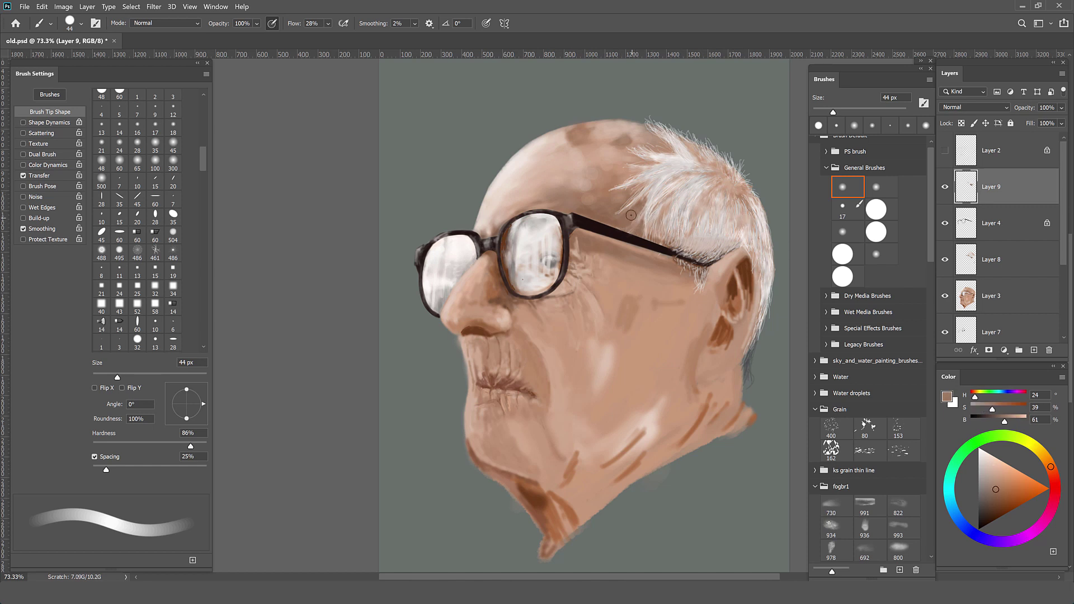
pyautogui.keyDown('alt'); pyautogui.click(593, 194); pyautogui.keyUp('alt')
pyautogui.keyDown('alt'); pyautogui.click(649, 138); pyautogui.keyUp('alt')
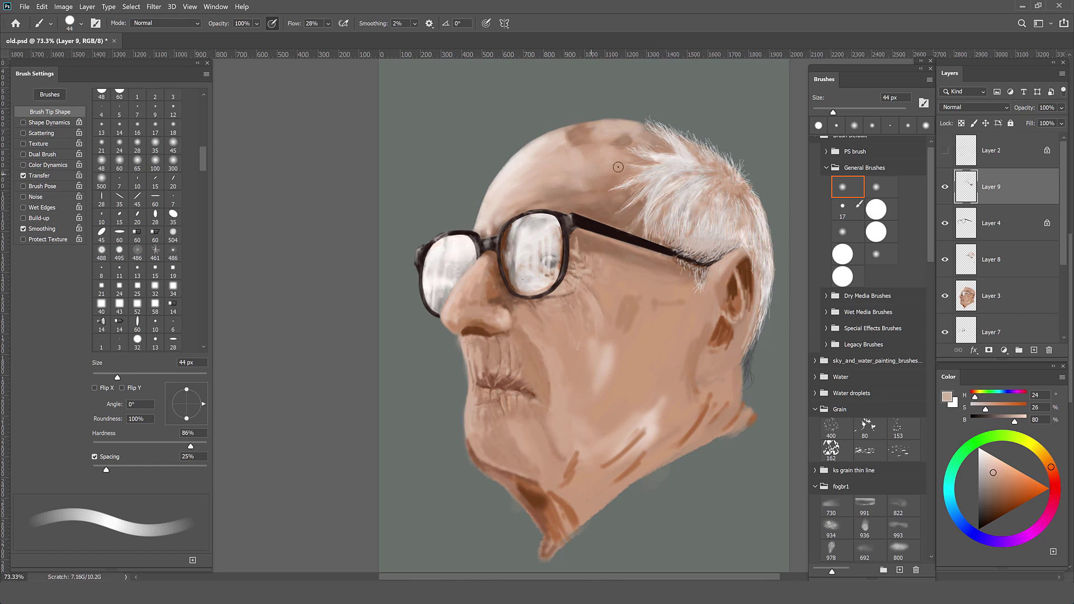
pyautogui.hotkey('shift', '[')
pyautogui.hotkey('shift', '[')
pyautogui.hotkey('shift', '[')
pyautogui.keyDown('alt'); pyautogui.click(580, 197); pyautogui.keyUp('alt')
pyautogui.keyDown('alt'); pyautogui.click(604, 201); pyautogui.keyUp('alt')
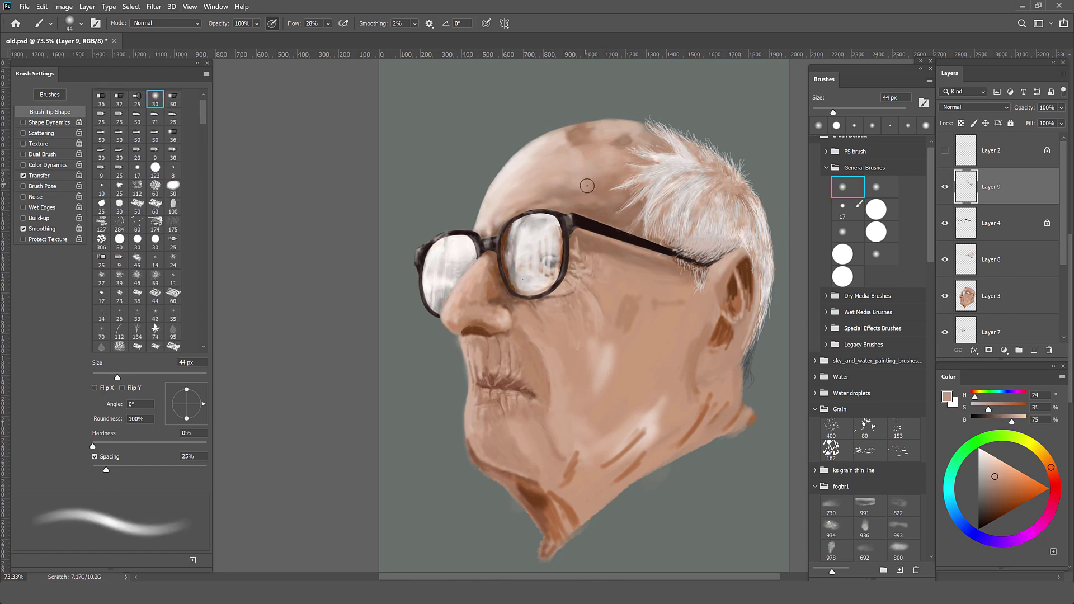
pyautogui.press('[')
pyautogui.press('[')
pyautogui.press('[')
# Step: Sample mid and dark skin tones and paint small age-spot marks on the forehead
pyautogui.keyDown('alt'); pyautogui.click(509, 208); pyautogui.keyUp('alt')
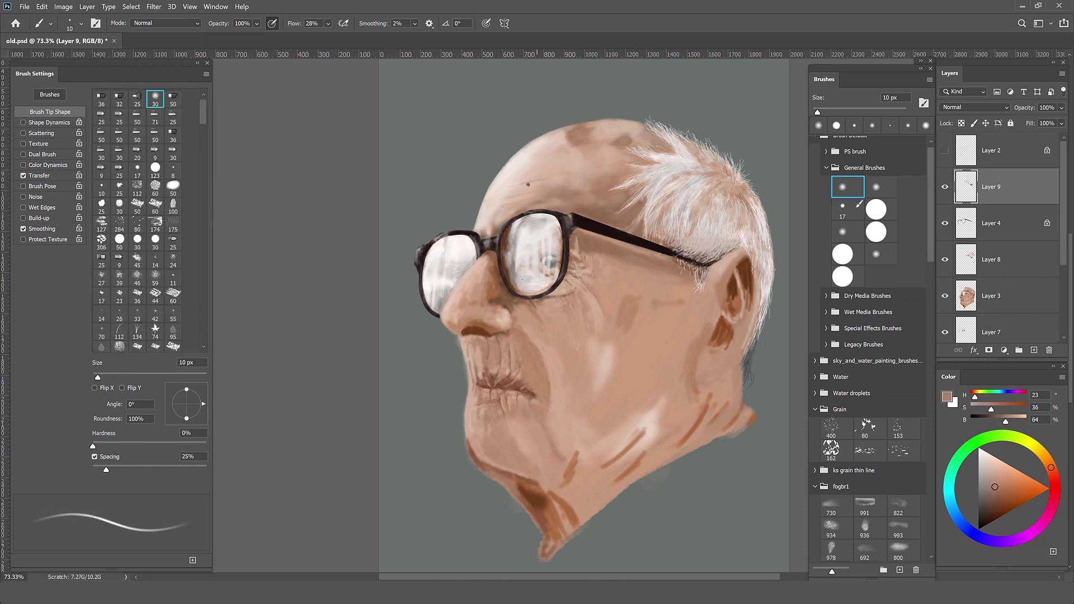
pyautogui.keyDown('alt'); pyautogui.click(545, 206); pyautogui.keyUp('alt')
pyautogui.keyDown('alt'); pyautogui.click(507, 203); pyautogui.keyUp('alt')
pyautogui.keyDown('alt'); pyautogui.click(514, 179); pyautogui.keyUp('alt')
pyautogui.moveTo(501, 208); pyautogui.dragTo(507, 208)
pyautogui.keyDown('alt'); pyautogui.click(507, 209); pyautogui.keyUp('alt')
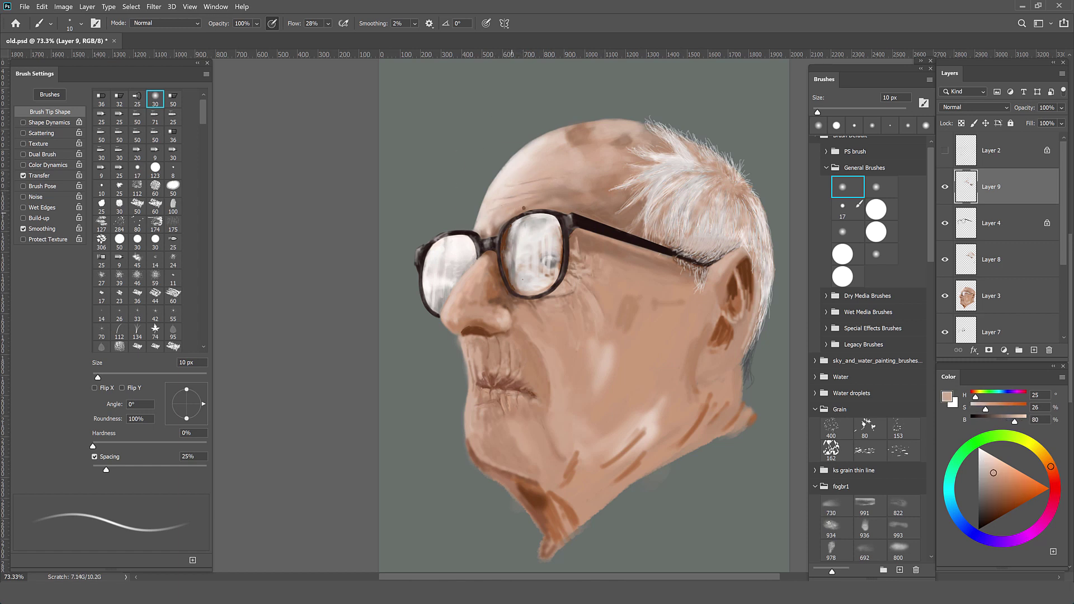
pyautogui.keyDown('alt'); pyautogui.click(560, 173); pyautogui.keyUp('alt')
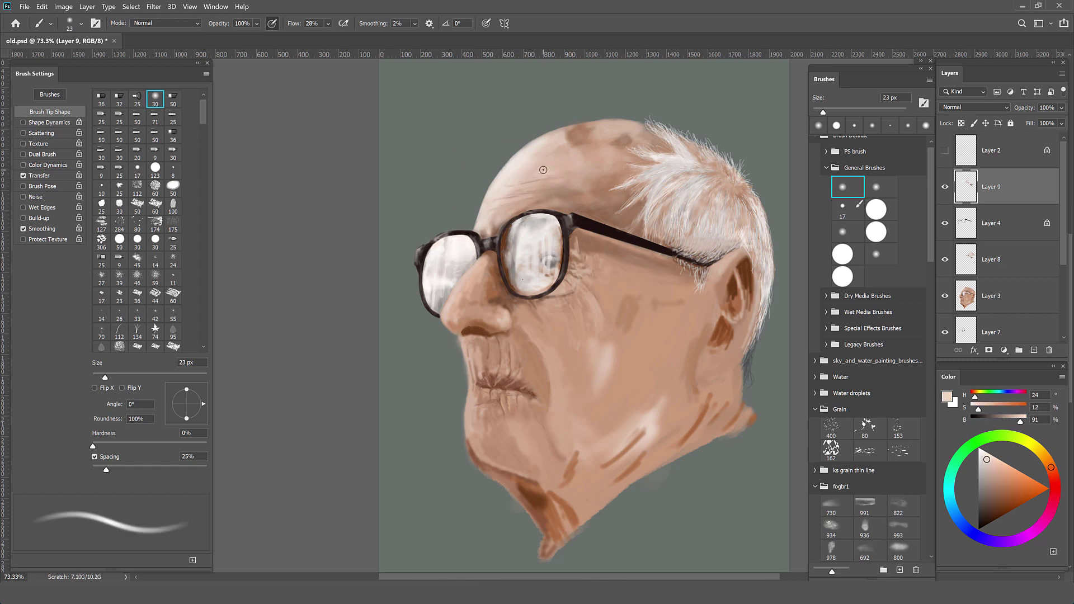
pyautogui.keyDown('alt'); pyautogui.click(559, 183); pyautogui.keyUp('alt')
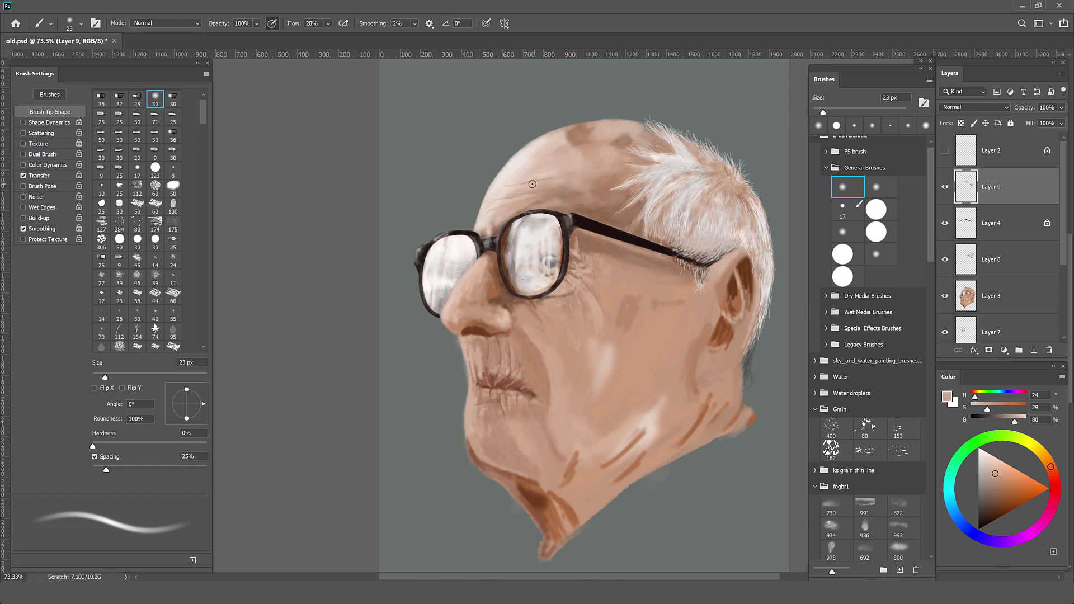
pyautogui.keyDown('alt'); pyautogui.click(597, 203); pyautogui.keyUp('alt')
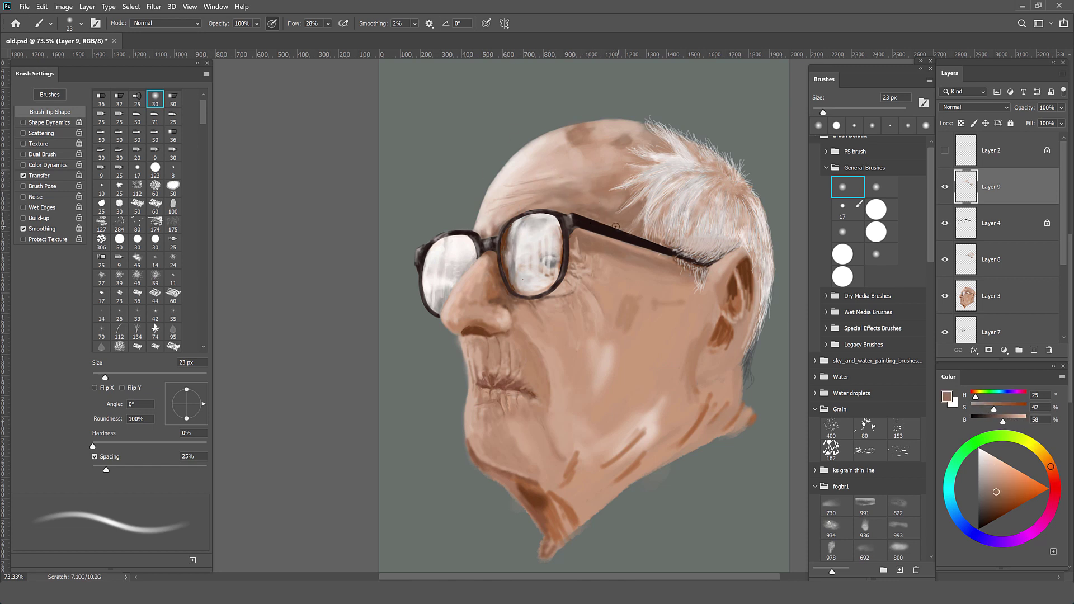
# Step: Blend the forehead with alternating pale brow and darker forehead tones
pyautogui.keyDown('alt'); pyautogui.click(575, 189); pyautogui.keyUp('alt')
pyautogui.keyDown('alt'); pyautogui.click(518, 211); pyautogui.keyUp('alt')
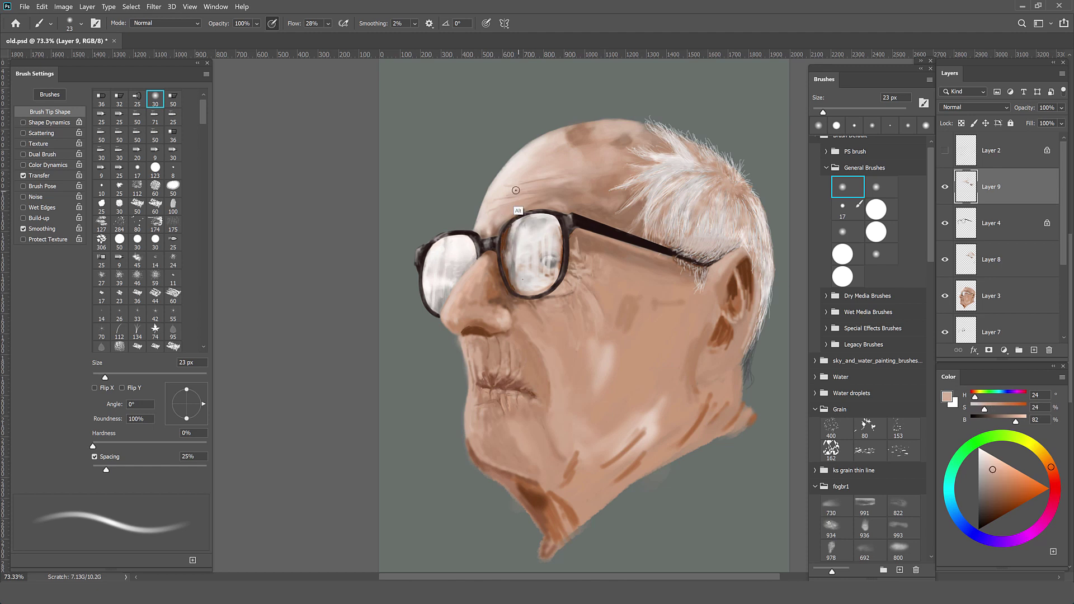
pyautogui.keyDown('alt'); pyautogui.click(582, 198); pyautogui.keyUp('alt')
pyautogui.keyDown('alt'); pyautogui.click(570, 148); pyautogui.keyUp('alt')
pyautogui.keyDown('alt'); pyautogui.click(615, 140); pyautogui.keyUp('alt')
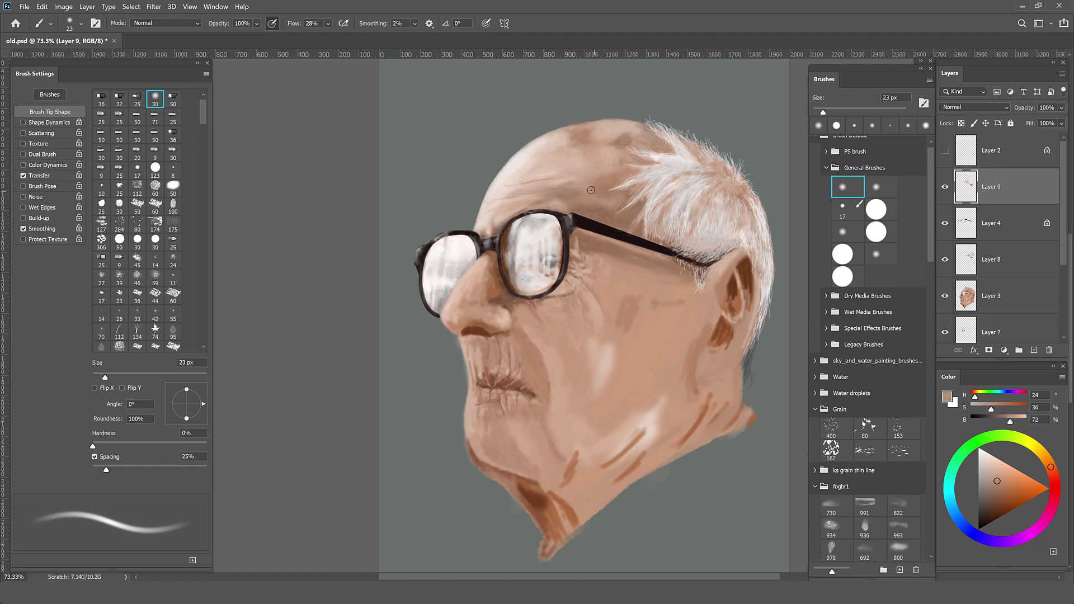
pyautogui.keyDown('alt'); pyautogui.click(553, 204); pyautogui.keyUp('alt')
pyautogui.keyDown('alt'); pyautogui.click(567, 137); pyautogui.keyUp('alt')
pyautogui.keyDown('alt'); pyautogui.click(623, 148); pyautogui.keyUp('alt')
# Step: Zoom near the glasses and sample tones from the temple, forehead and cheek
pyautogui.scroll(-1, 621, 168)
pyautogui.keyDown('alt'); pyautogui.click(615, 208); pyautogui.keyUp('alt')
pyautogui.scroll(5, 614, 208)
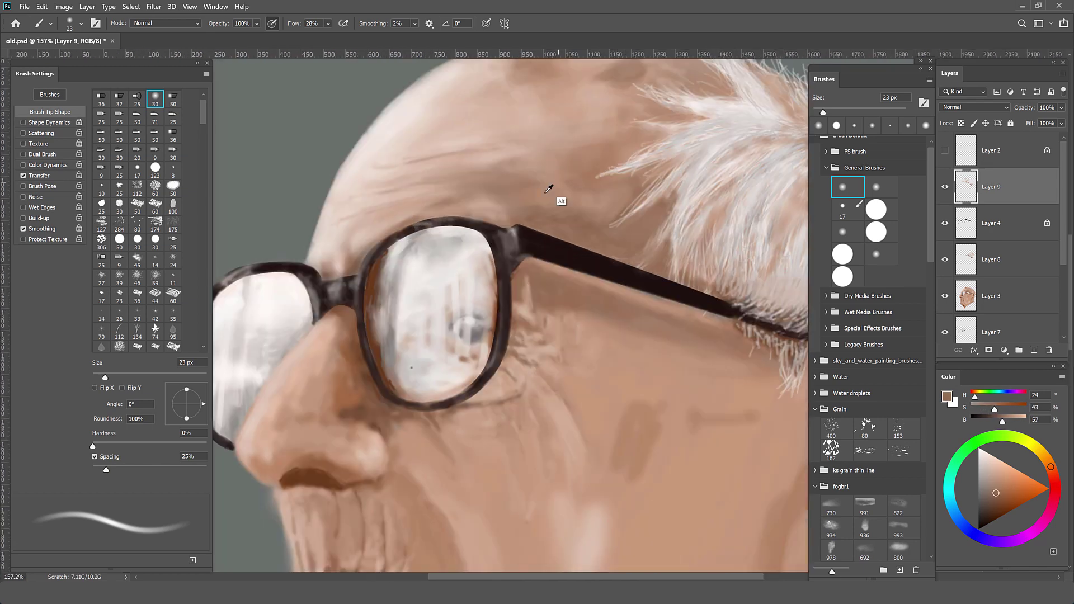
pyautogui.keyDown('alt'); pyautogui.click(503, 202); pyautogui.keyUp('alt')
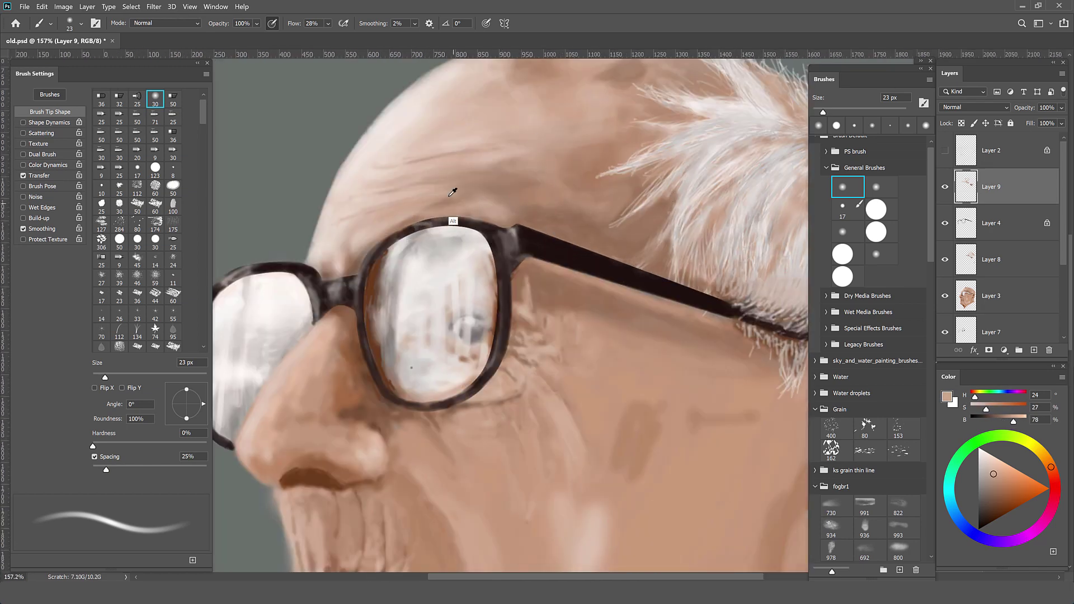
pyautogui.keyDown('alt'); pyautogui.click(476, 156); pyautogui.keyUp('alt')
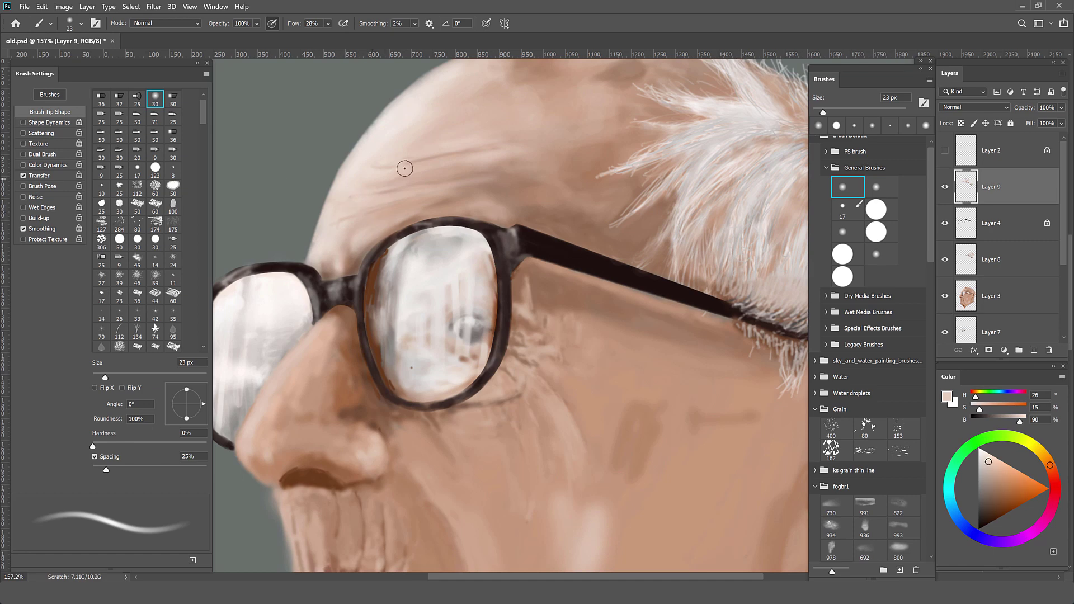
pyautogui.scroll(-4, 406, 163)
pyautogui.scroll(-1, 560, 336)
pyautogui.keyDown('alt'); pyautogui.click(552, 291); pyautogui.keyUp('alt')
# Step: Dab three dark age spots on the cheek, then shrink the brush and pick a brown for wrinkles
pyautogui.keyDown('alt'); pyautogui.click(637, 294); pyautogui.keyUp('alt')
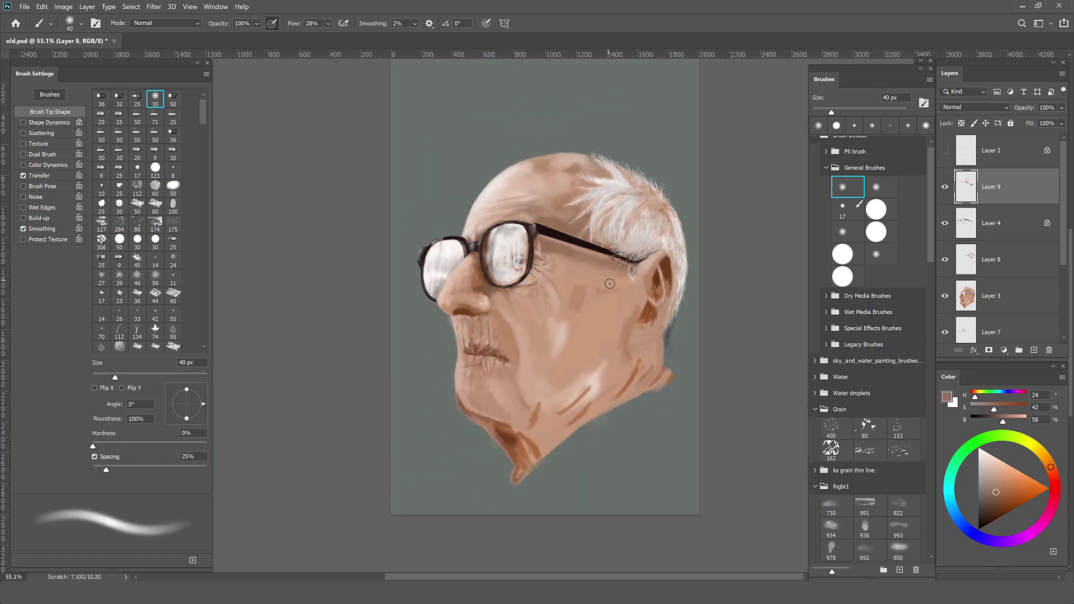
pyautogui.click(602, 277)
pyautogui.click(604, 342)
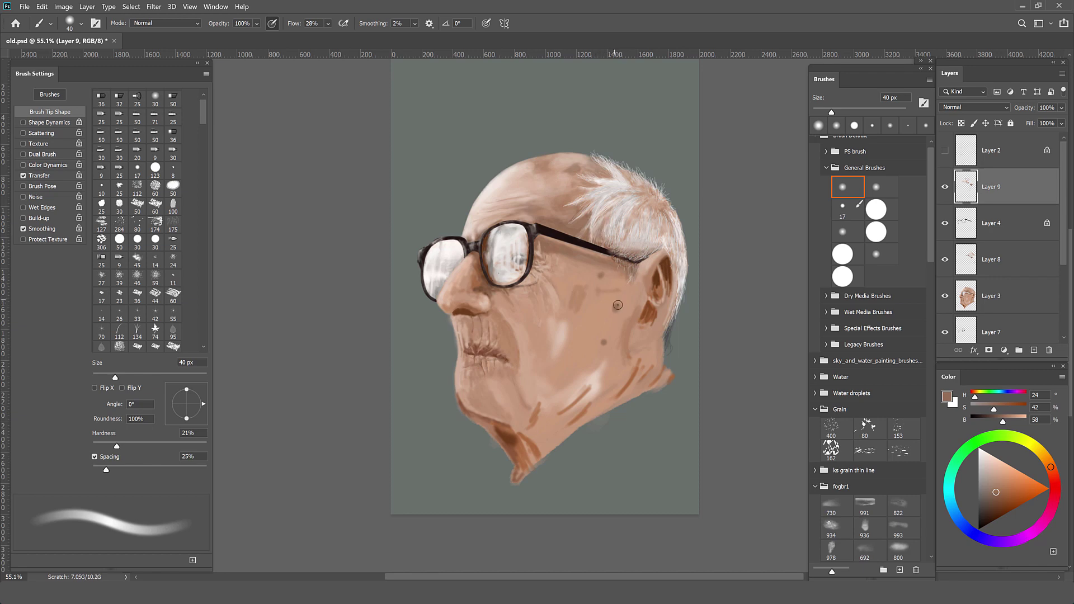
pyautogui.moveTo(582, 309); pyautogui.dragTo(598, 301)
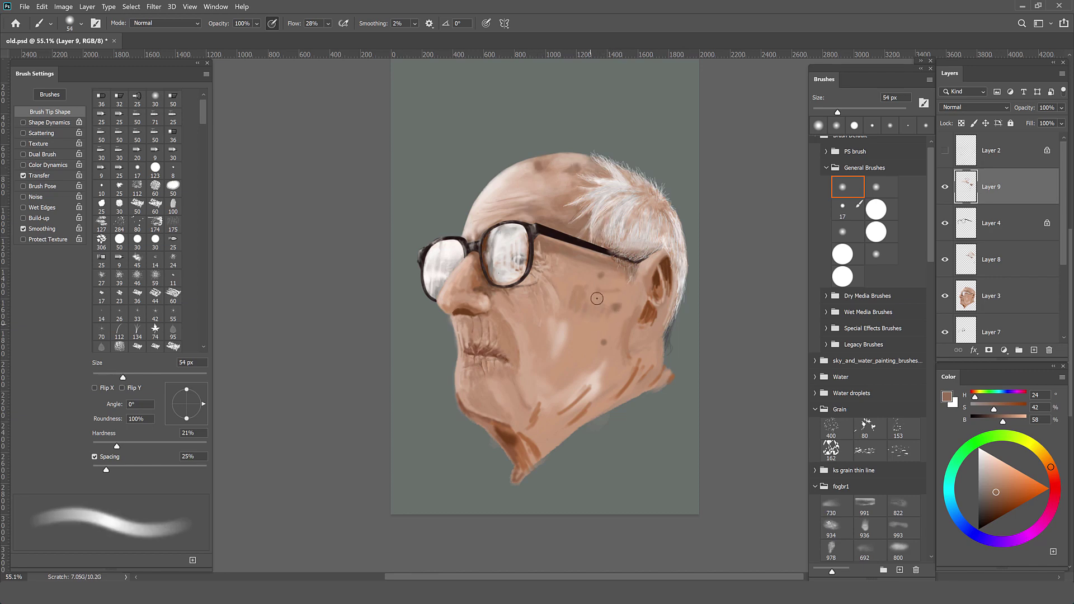
pyautogui.press('x')
pyautogui.scroll(3, 557, 268)
pyautogui.press('[')
pyautogui.press('[')
pyautogui.press('[')
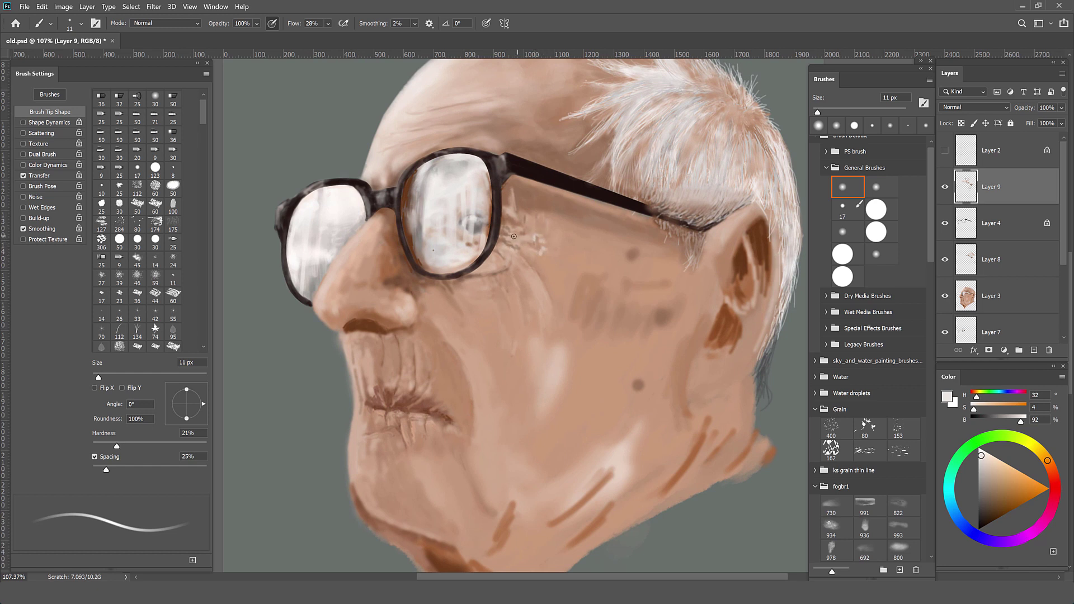
pyautogui.keyDown('alt'); pyautogui.click(635, 271); pyautogui.keyUp('alt')
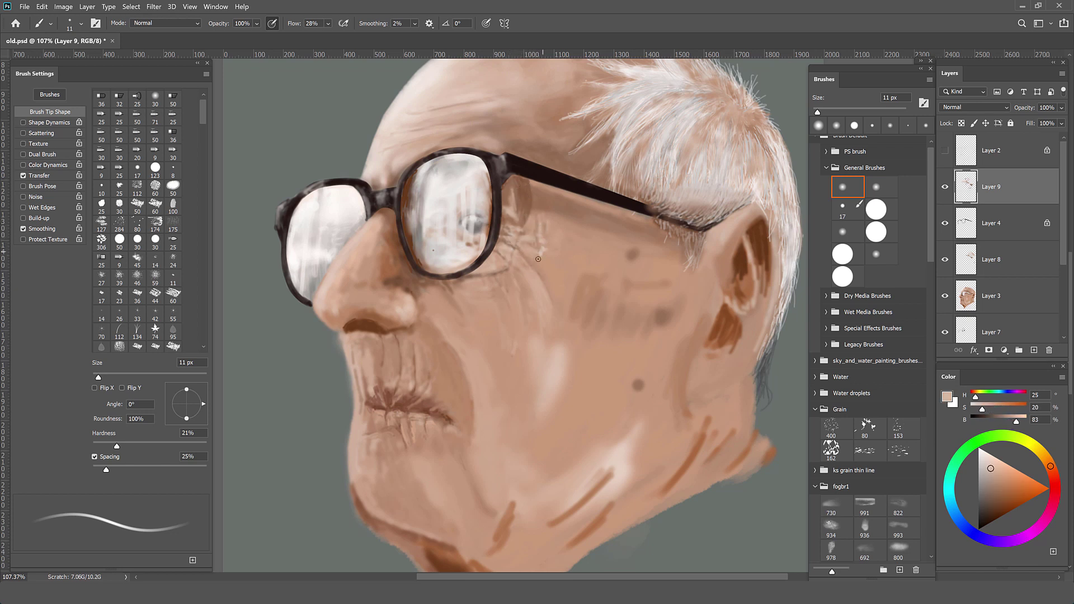
# Step: Sample lighter and darker browns beside the eye and shrink the brush to 7 px
pyautogui.keyDown('alt'); pyautogui.click(521, 198); pyautogui.keyUp('alt')
pyautogui.keyDown('alt'); pyautogui.click(530, 225); pyautogui.keyUp('alt')
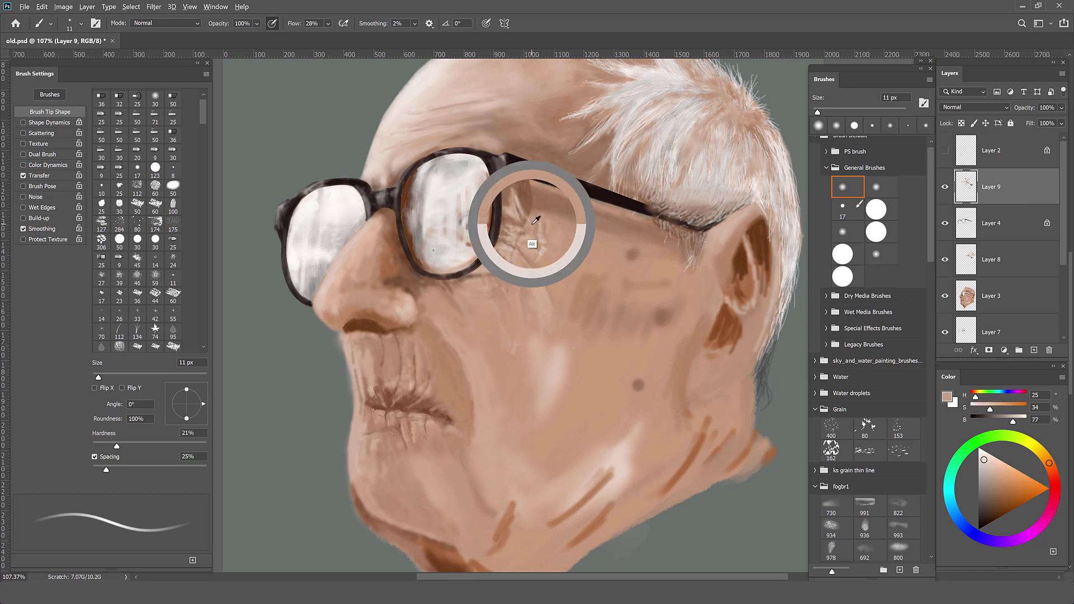
pyautogui.keyDown('alt'); pyautogui.click(515, 195); pyautogui.keyUp('alt')
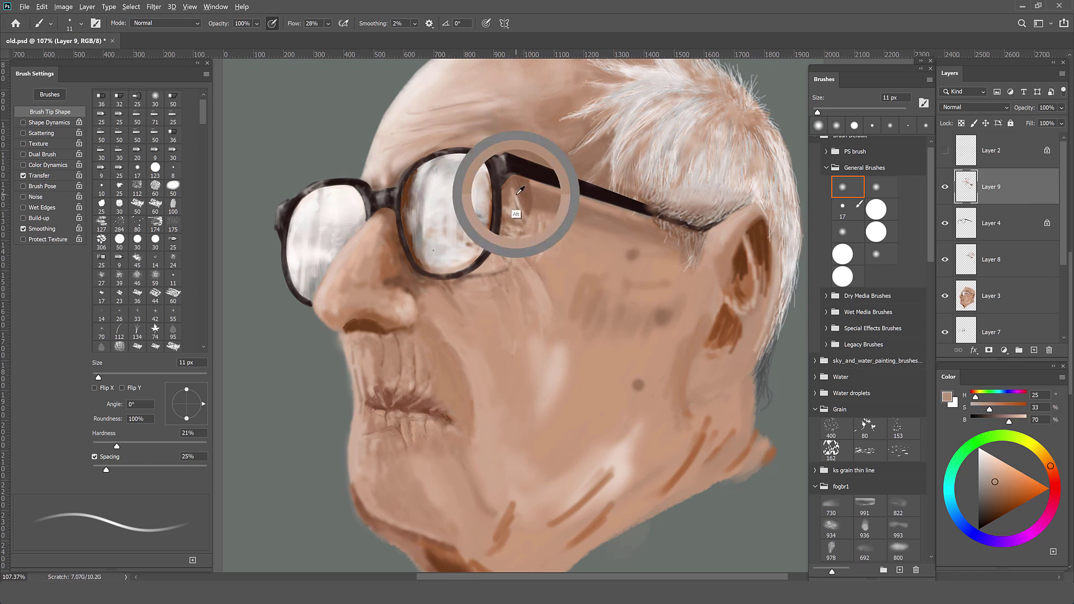
pyautogui.keyDown('alt'); pyautogui.click(528, 229); pyautogui.keyUp('alt')
pyautogui.keyDown('alt'); pyautogui.click(516, 253); pyautogui.keyUp('alt')
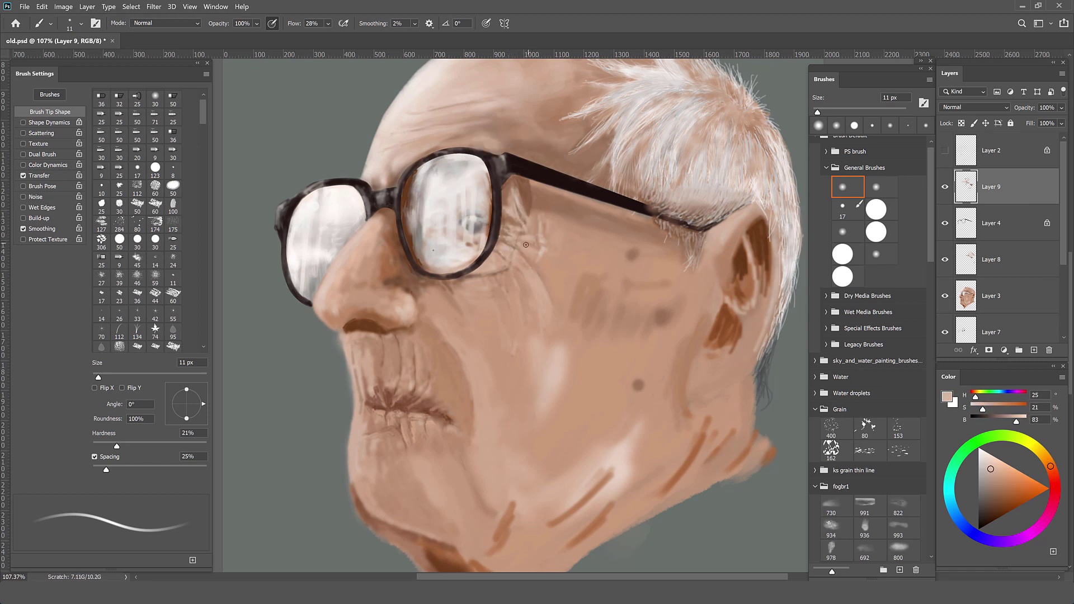
pyautogui.keyDown('alt'); pyautogui.scroll(-3, 526, 244); pyautogui.keyUp('alt')
pyautogui.press('[')
pyautogui.press('[')
pyautogui.press('[')
pyautogui.keyDown('alt'); pyautogui.click(528, 218); pyautogui.keyUp('alt')
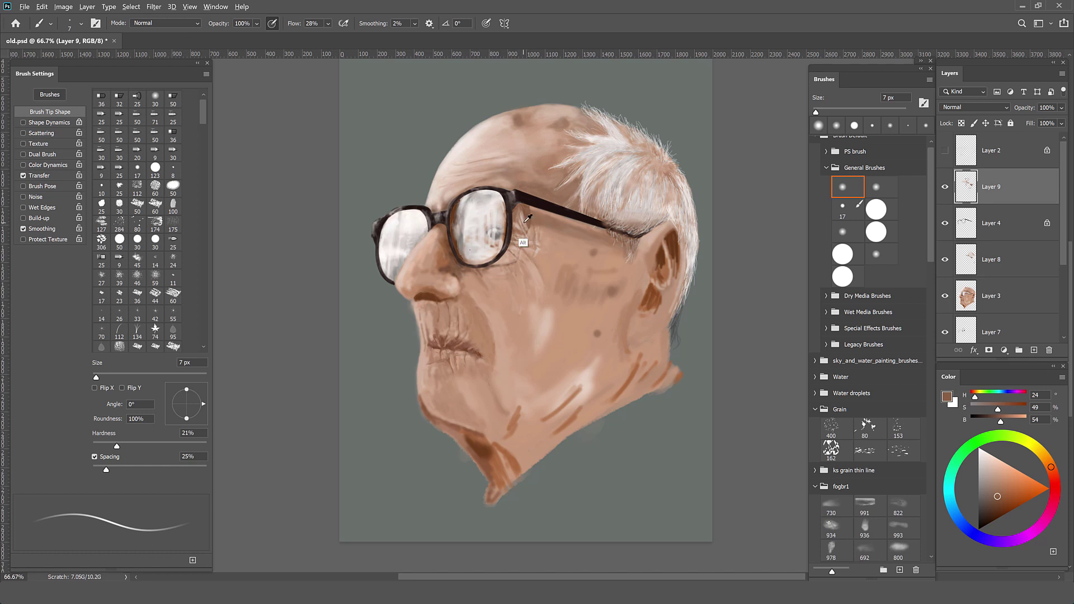
# Step: Return to the soft round tip, enlarge it to 15 px, and sample tones around the eye
pyautogui.keyDown('alt'); pyautogui.click(526, 220); pyautogui.keyUp('alt')
pyautogui.hotkey('shift', '[')
pyautogui.press(']')
pyautogui.press(']')
pyautogui.press(']')
pyautogui.keyDown('alt'); pyautogui.click(516, 225); pyautogui.keyUp('alt')
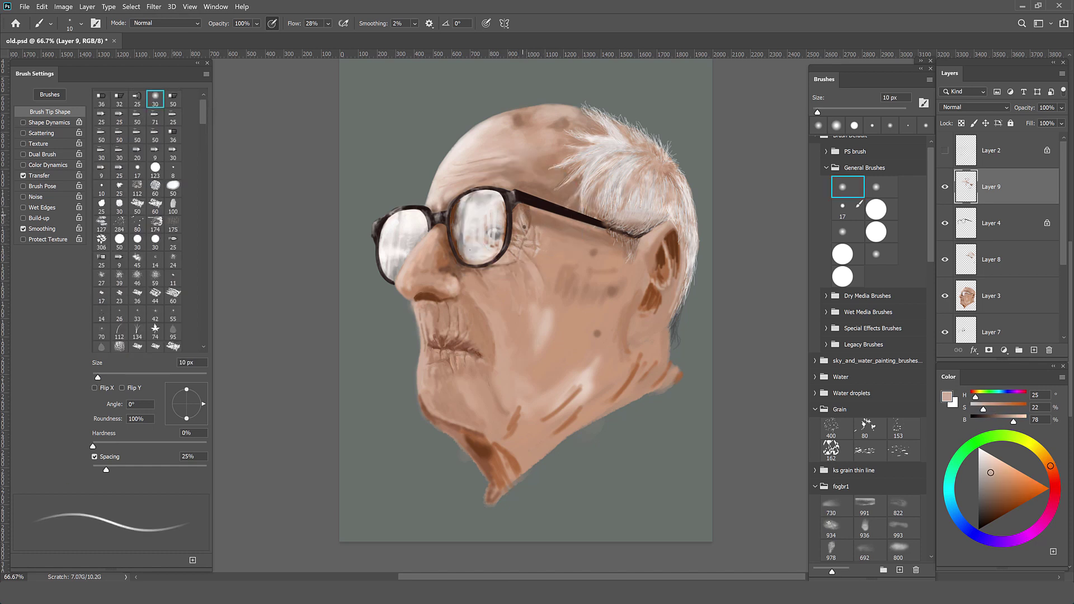
pyautogui.scroll(2, 531, 217)
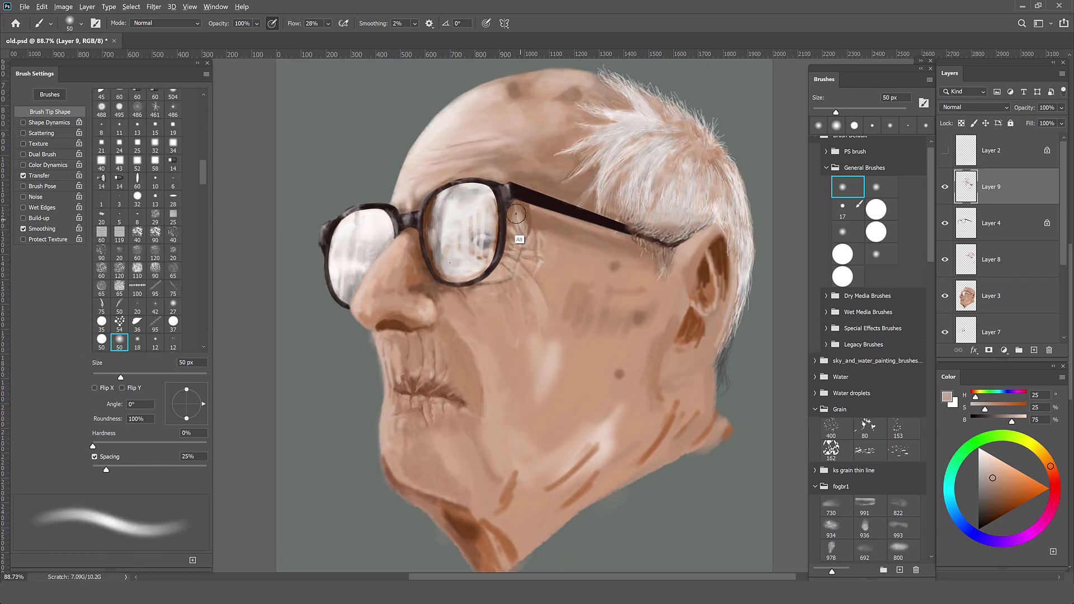
pyautogui.press(']')
pyautogui.keyDown('alt'); pyautogui.click(523, 206); pyautogui.keyUp('alt')
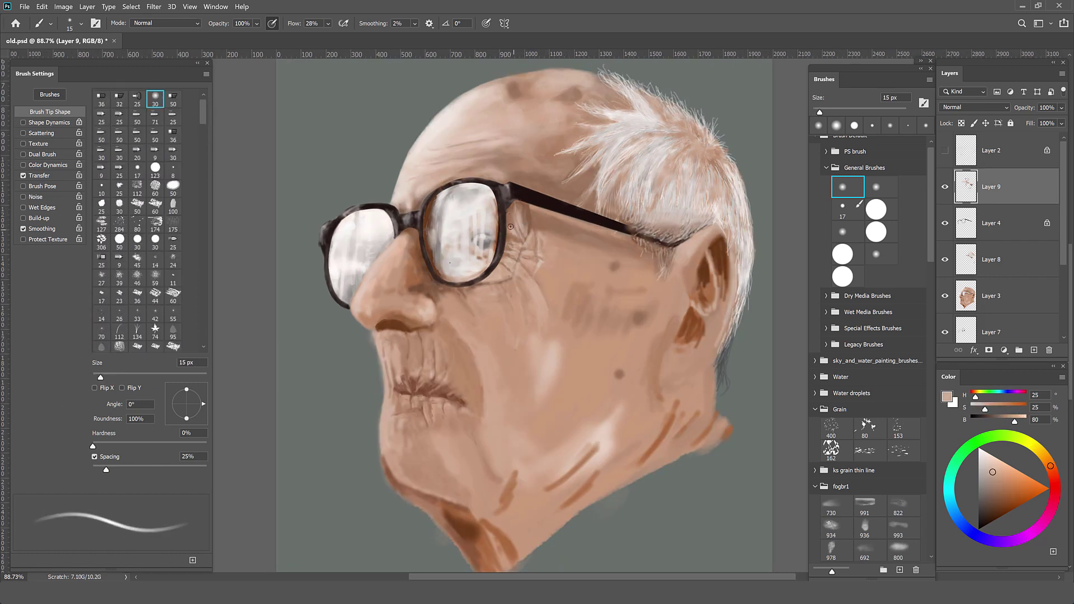
pyautogui.keyDown('alt'); pyautogui.click(541, 263); pyautogui.keyUp('alt')
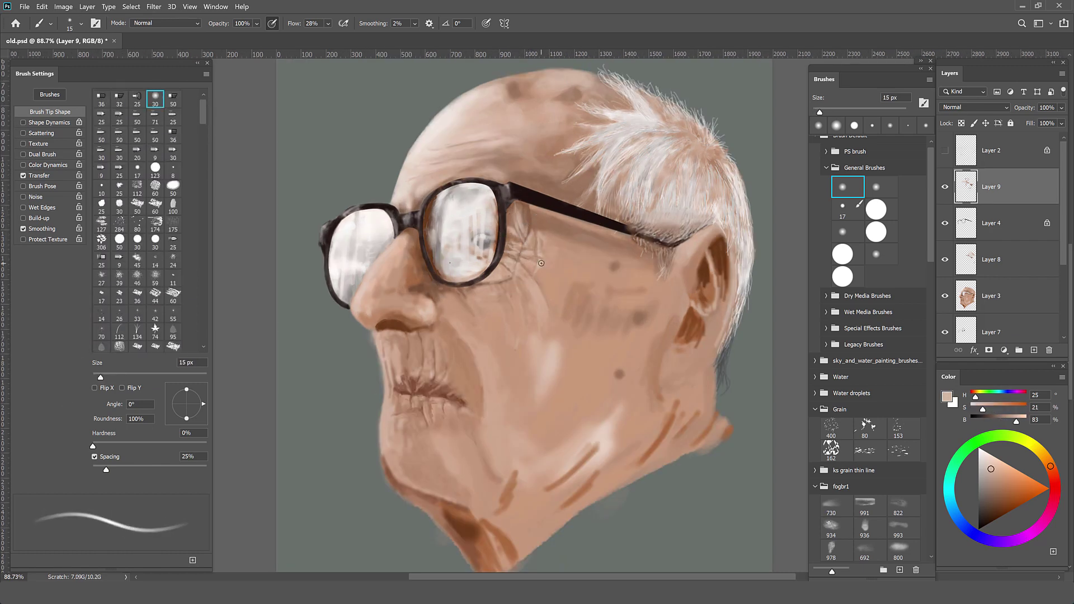
pyautogui.keyDown('alt'); pyautogui.click(515, 216); pyautogui.keyUp('alt')
pyautogui.keyDown('alt'); pyautogui.click(532, 238); pyautogui.keyUp('alt')
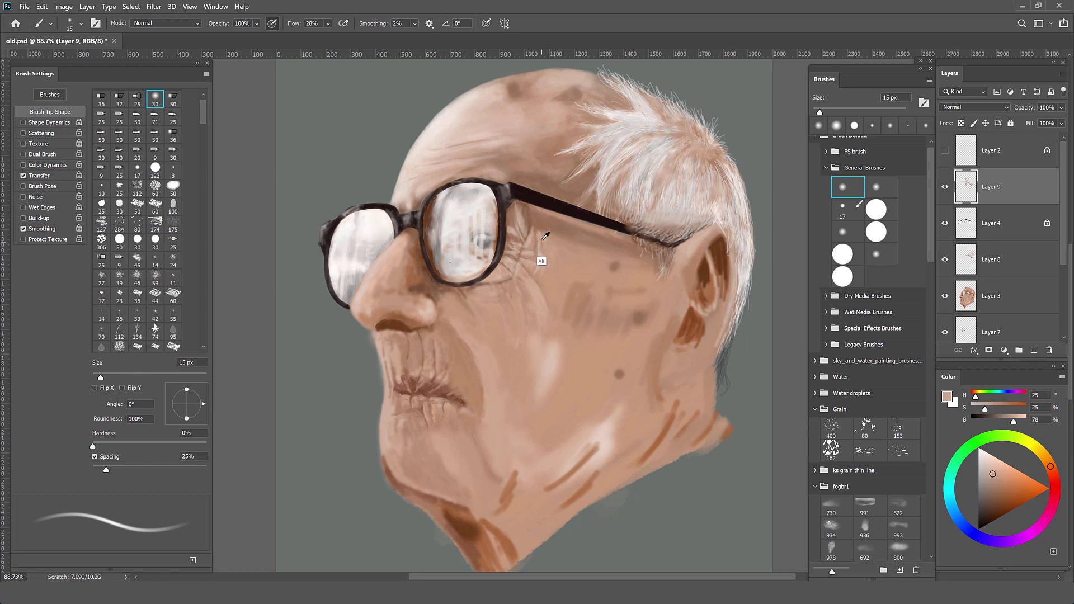
# Step: Paint crow's-feet lines using cheek tones, near-white highlights and dark brown near the glasses arm
pyautogui.keyDown('alt'); pyautogui.click(531, 268); pyautogui.keyUp('alt')
pyautogui.keyDown('alt'); pyautogui.click(506, 280); pyautogui.keyUp('alt')
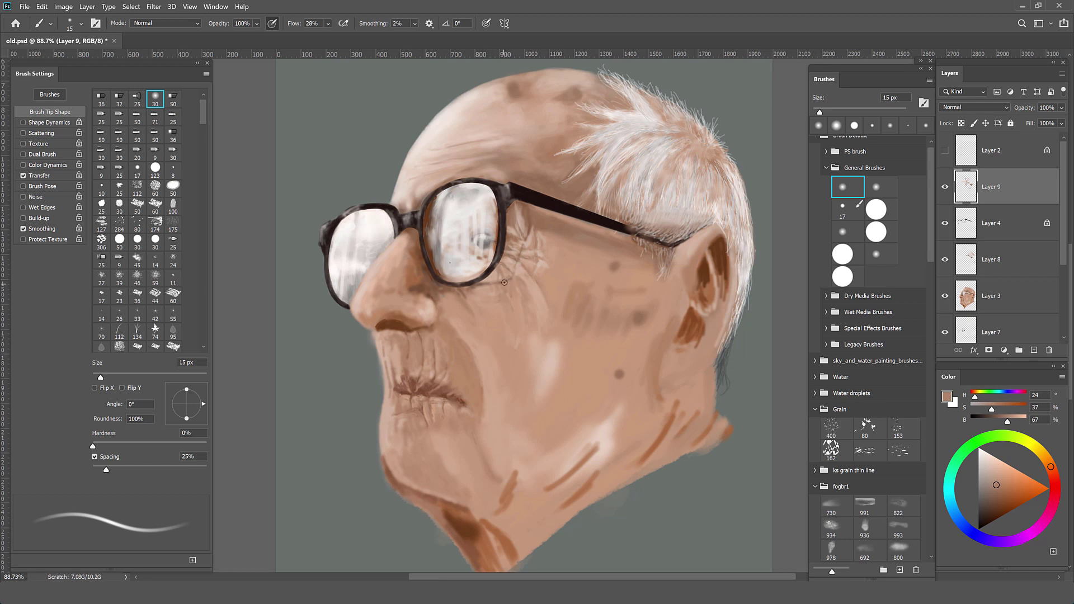
pyautogui.keyDown('alt'); pyautogui.click(504, 283); pyautogui.keyUp('alt')
pyautogui.keyDown('alt'); pyautogui.click(519, 280); pyautogui.keyUp('alt')
pyautogui.scroll(2, 517, 263)
pyautogui.keyDown('alt'); pyautogui.click(522, 211); pyautogui.keyUp('alt')
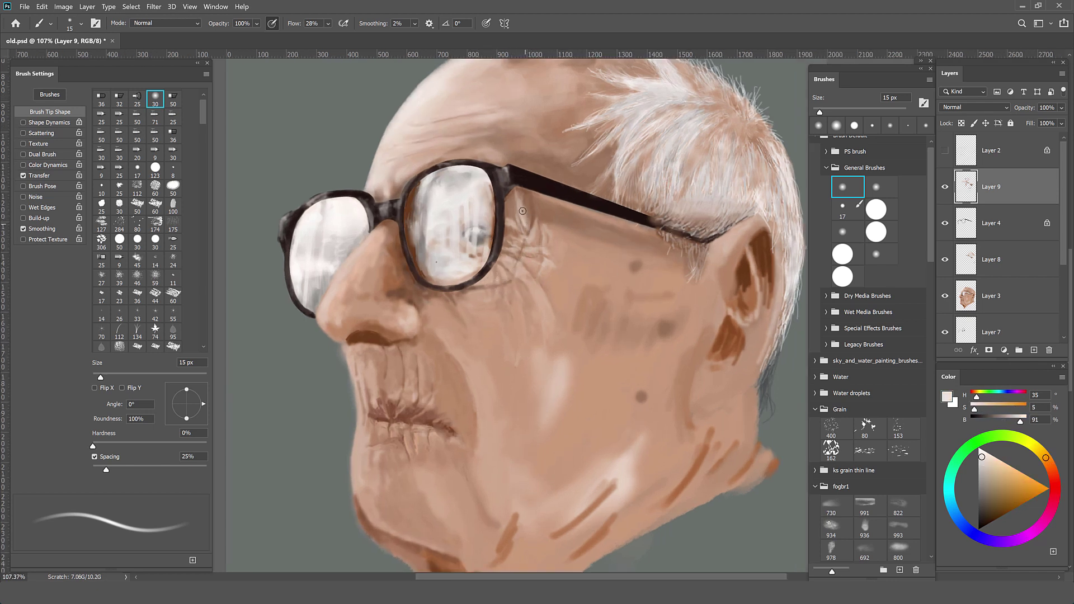
pyautogui.keyDown('alt'); pyautogui.click(554, 231); pyautogui.keyUp('alt')
pyautogui.keyDown('alt'); pyautogui.click(560, 272); pyautogui.keyUp('alt')
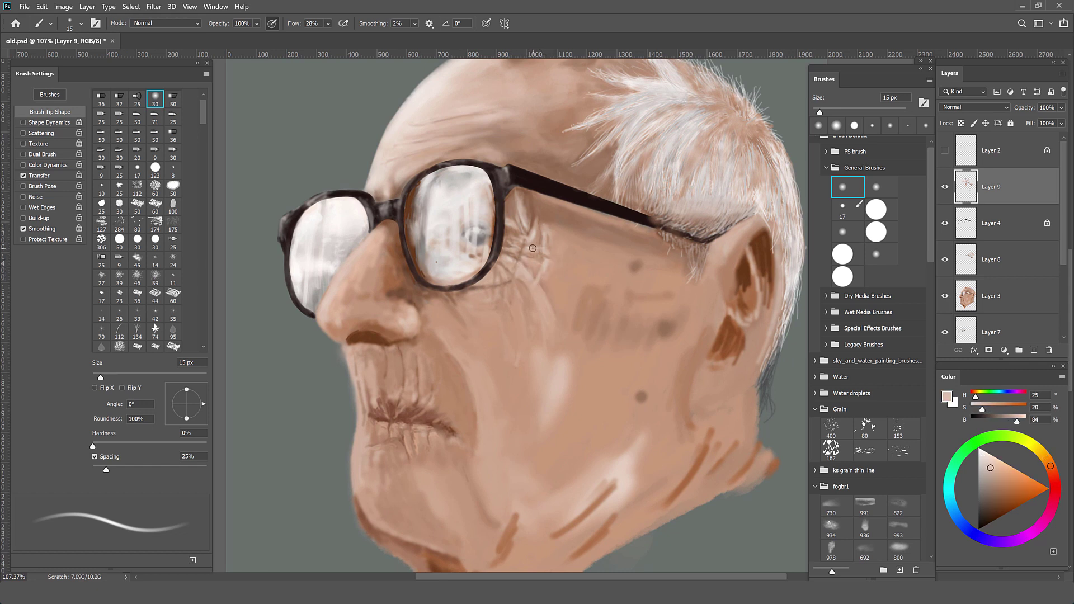
pyautogui.keyDown('alt'); pyautogui.click(516, 184); pyautogui.keyUp('alt')
pyautogui.keyDown('alt'); pyautogui.click(520, 207); pyautogui.keyUp('alt')
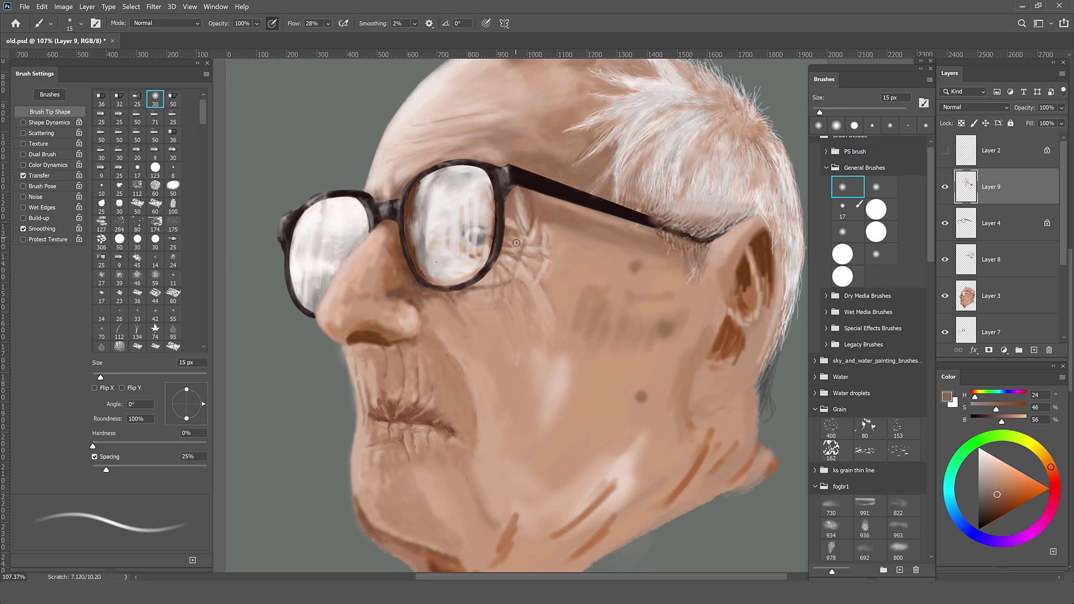
pyautogui.scroll(-5, 518, 256)
pyautogui.keyDown('alt'); pyautogui.click(520, 330); pyautogui.keyUp('alt')
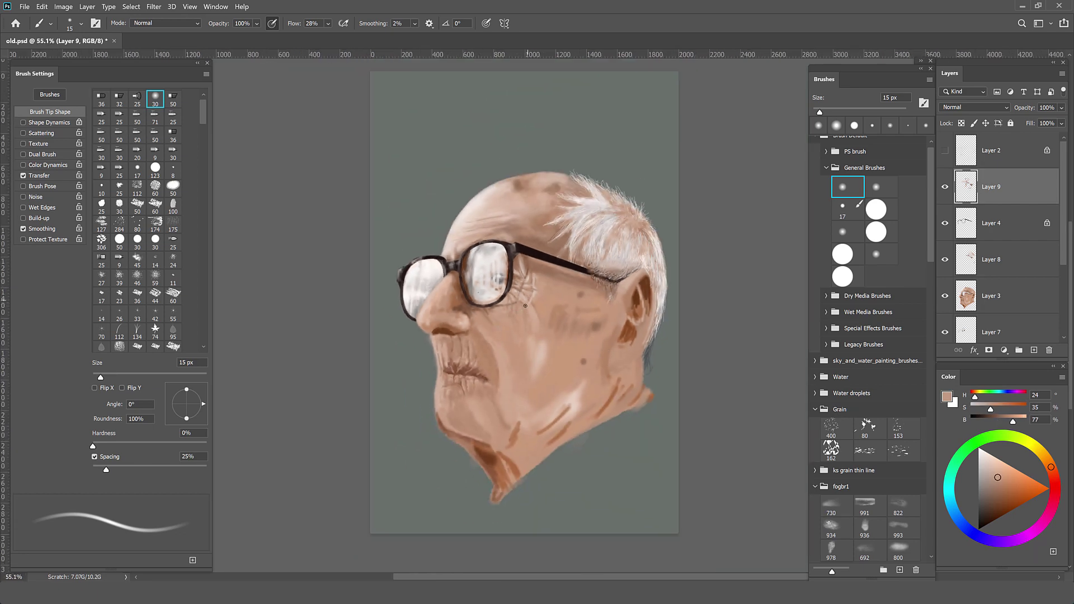
# Step: Lighten the crow's-feet and brow skin around the glasses with sampled warm tones at 52 px
pyautogui.keyDown('alt'); pyautogui.click(527, 279); pyautogui.keyUp('alt')
pyautogui.keyDown('alt'); pyautogui.click(527, 279); pyautogui.keyUp('alt')
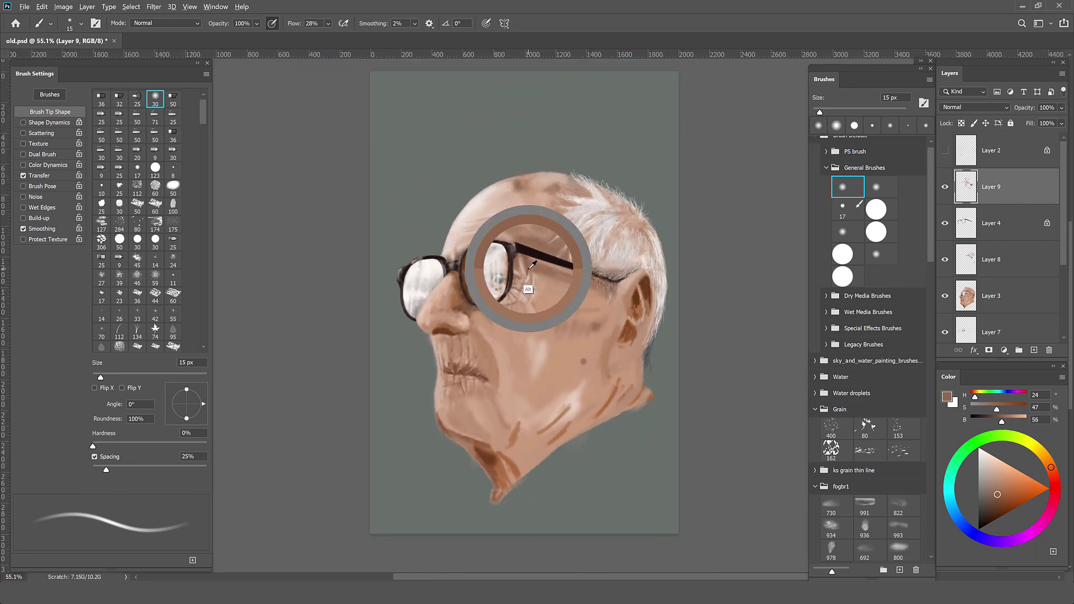
pyautogui.keyDown('alt'); pyautogui.click(505, 300); pyautogui.keyUp('alt')
pyautogui.press(']')
pyautogui.press(']')
pyautogui.press(']')
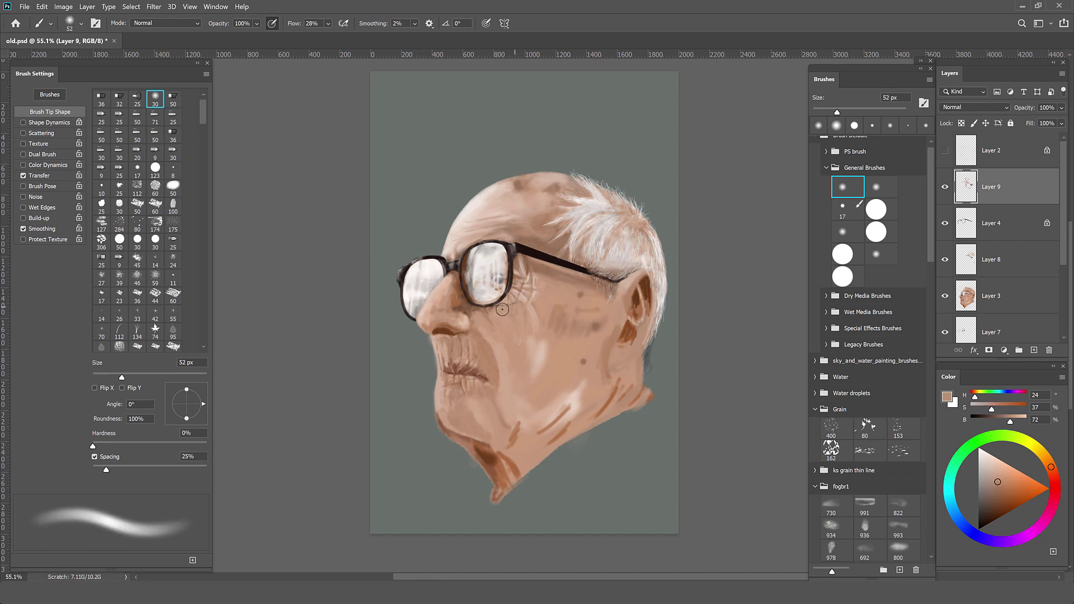
pyautogui.keyDown('alt'); pyautogui.click(498, 278); pyautogui.keyUp('alt')
pyautogui.moveTo(528, 284)
pyautogui.mouseDown()
pyautogui.moveTo(529, 262)
pyautogui.moveTo(518, 288)
pyautogui.moveTo(542, 314)
pyautogui.mouseUp()
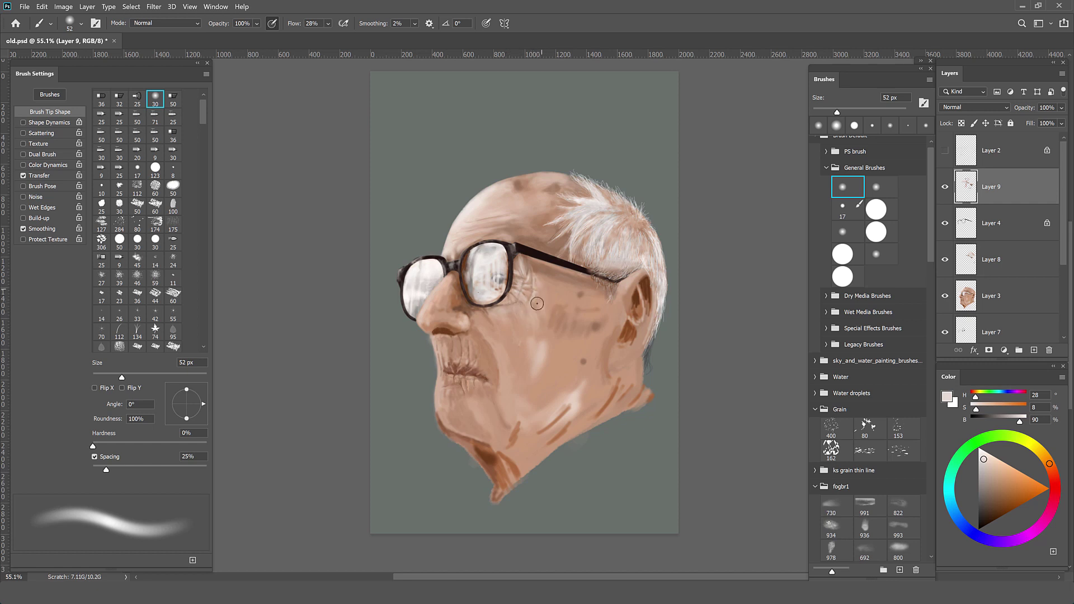
pyautogui.moveTo(525, 235); pyautogui.dragTo(504, 231)
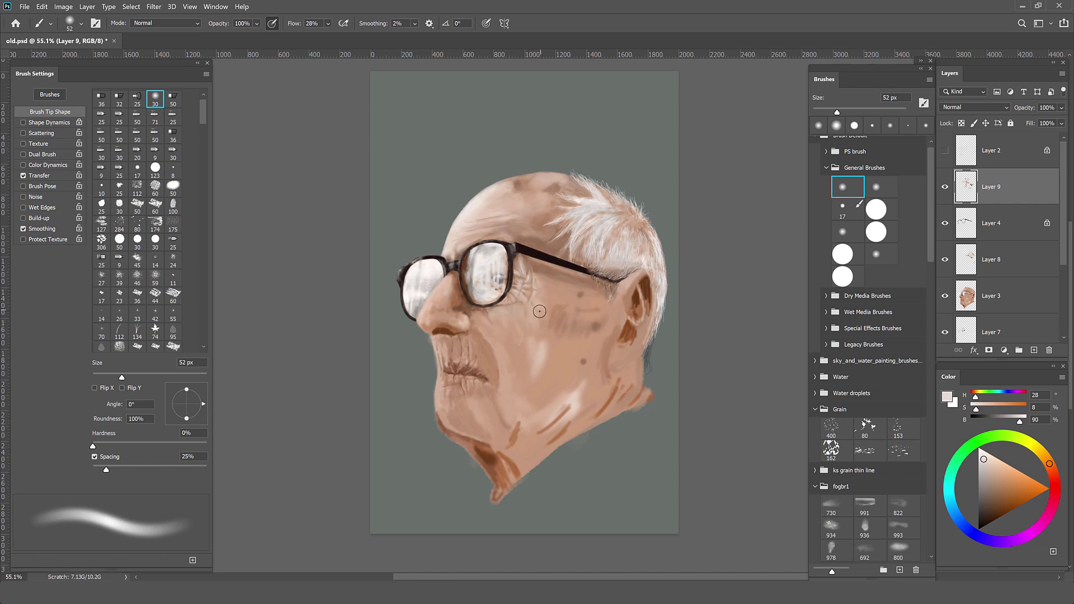
# Step: Try a 35 px brush tip, return to the soft round tip, and sample mid cheek tones
pyautogui.keyDown('alt'); pyautogui.click(460, 341); pyautogui.keyUp('alt')
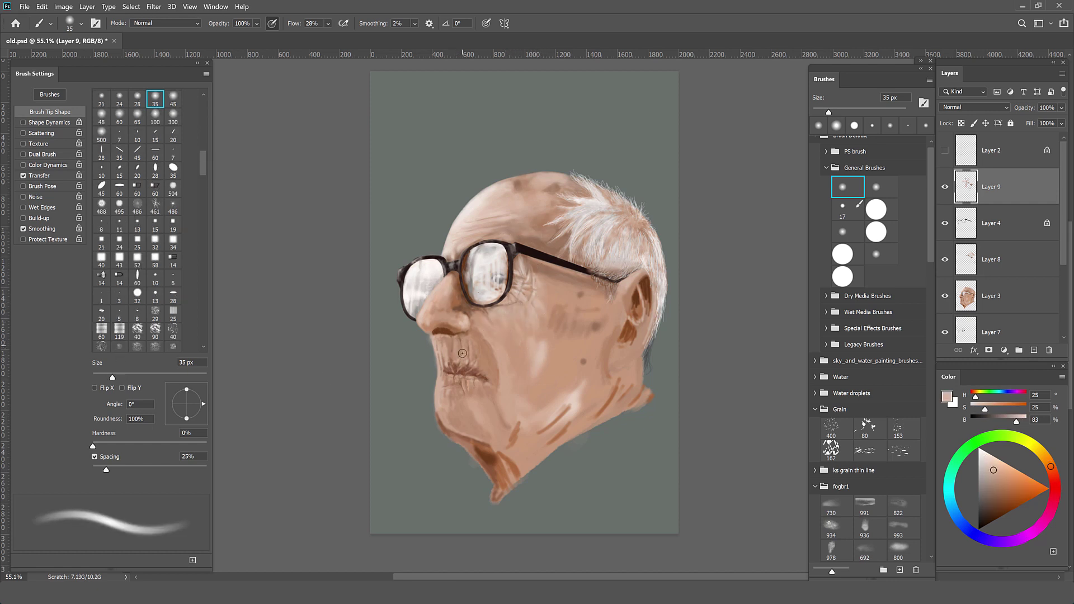
pyautogui.keyDown('alt'); pyautogui.click(549, 346); pyautogui.keyUp('alt')
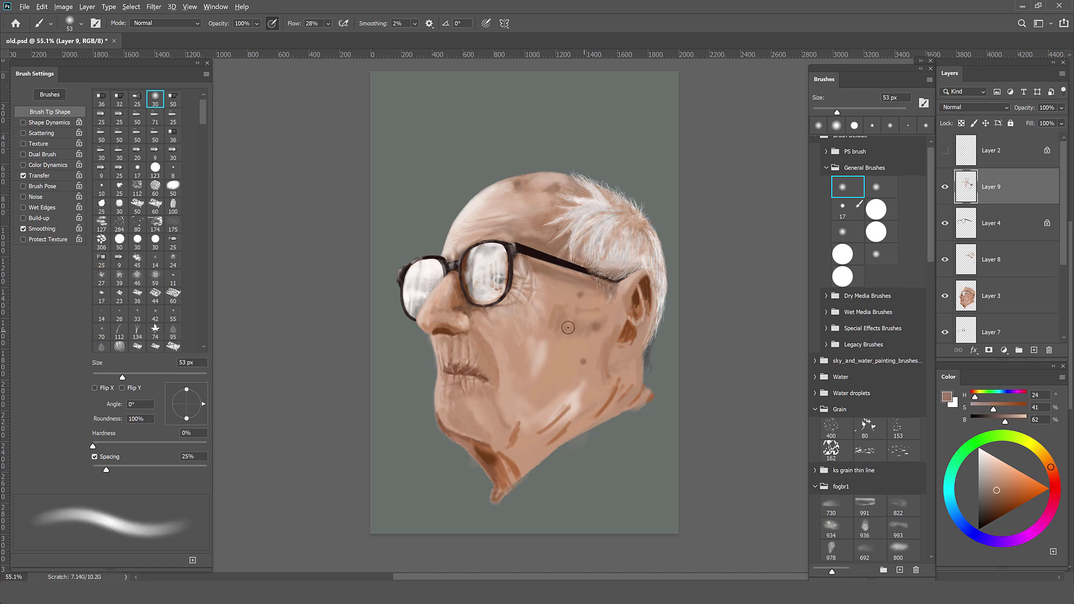
pyautogui.keyDown('alt'); pyautogui.click(521, 348); pyautogui.keyUp('alt')
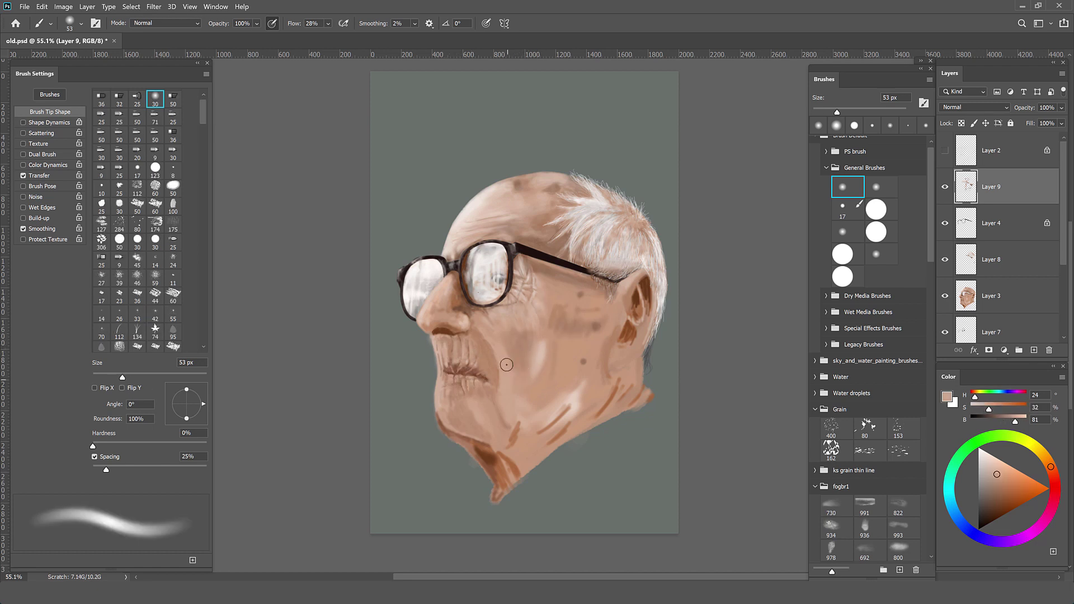
pyautogui.keyDown('alt'); pyautogui.click(488, 309); pyautogui.keyUp('alt')
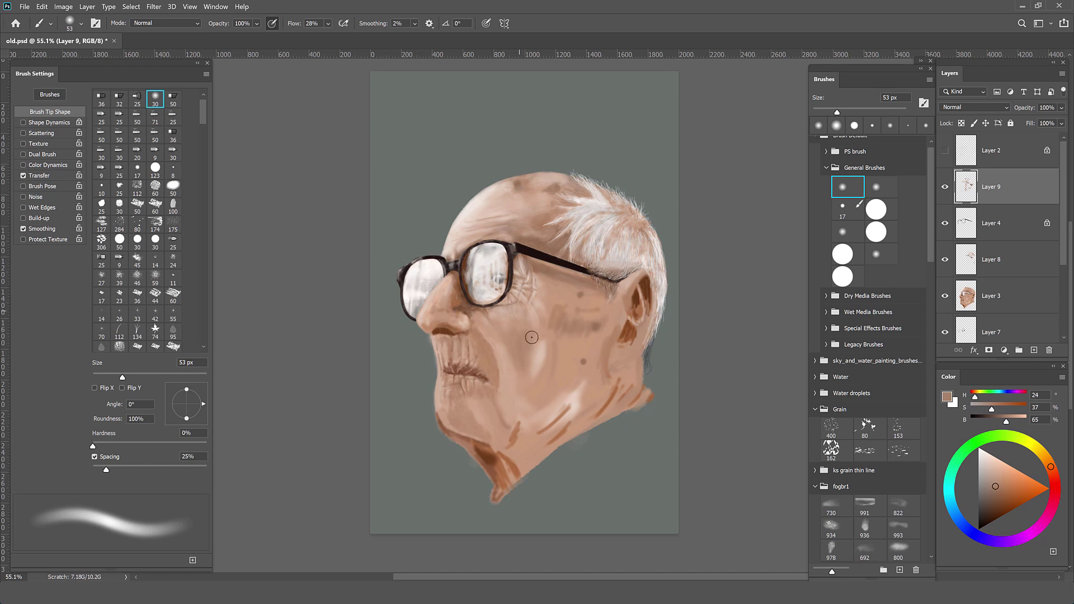
pyautogui.keyDown('alt'); pyautogui.click(522, 373); pyautogui.keyUp('alt')
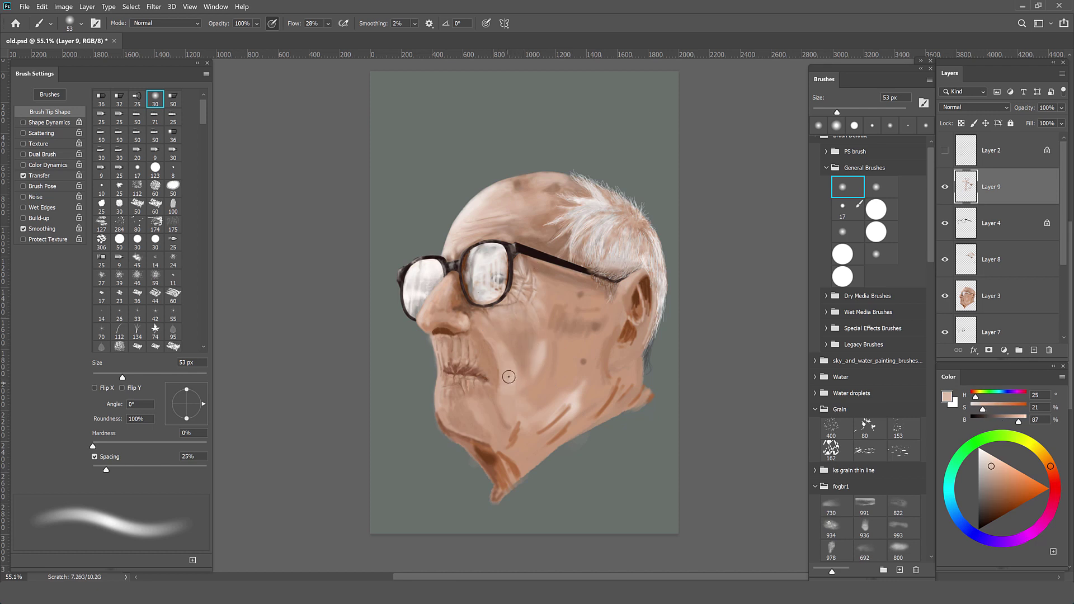
pyautogui.moveTo(526, 362); pyautogui.dragTo(506, 347)
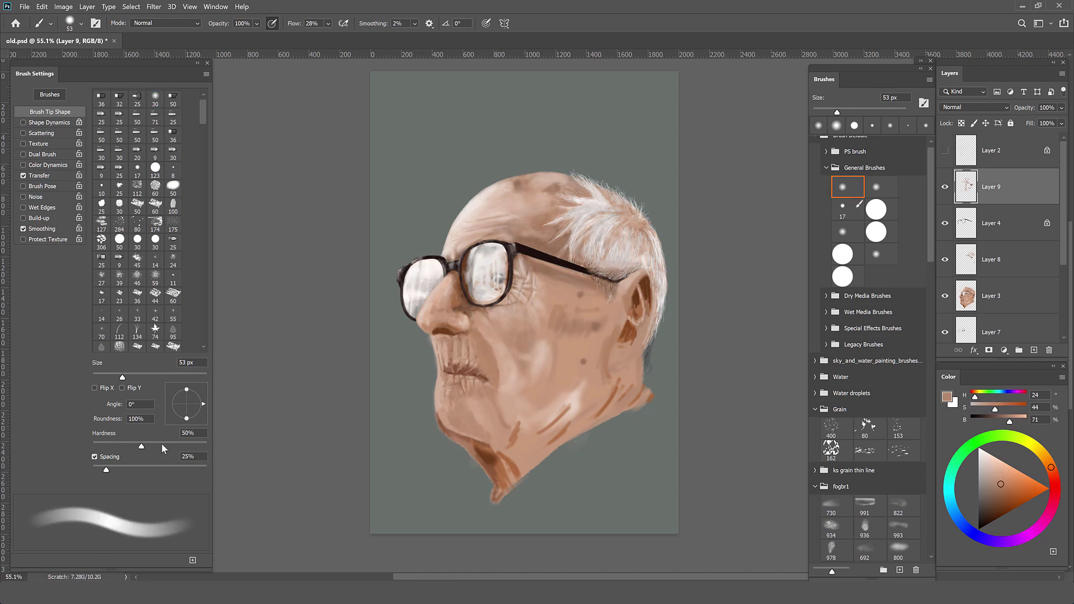
# Step: Sample lip skin tones and set the brush to Flow 54%, 18 px, then a soft 27 px tip
pyautogui.keyDown('alt'); pyautogui.click(493, 384); pyautogui.keyUp('alt')
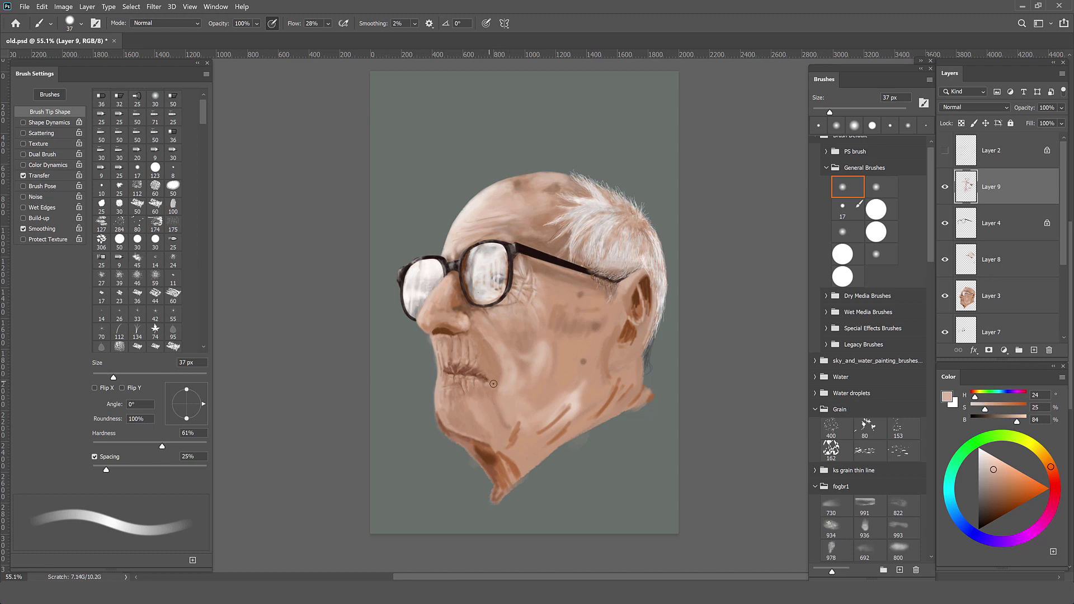
pyautogui.keyDown('alt'); pyautogui.click(479, 383); pyautogui.keyUp('alt')
pyautogui.moveTo(490, 335); pyautogui.dragTo(479, 380)
pyautogui.hotkey('shift', '5')
pyautogui.hotkey('shift', '4')
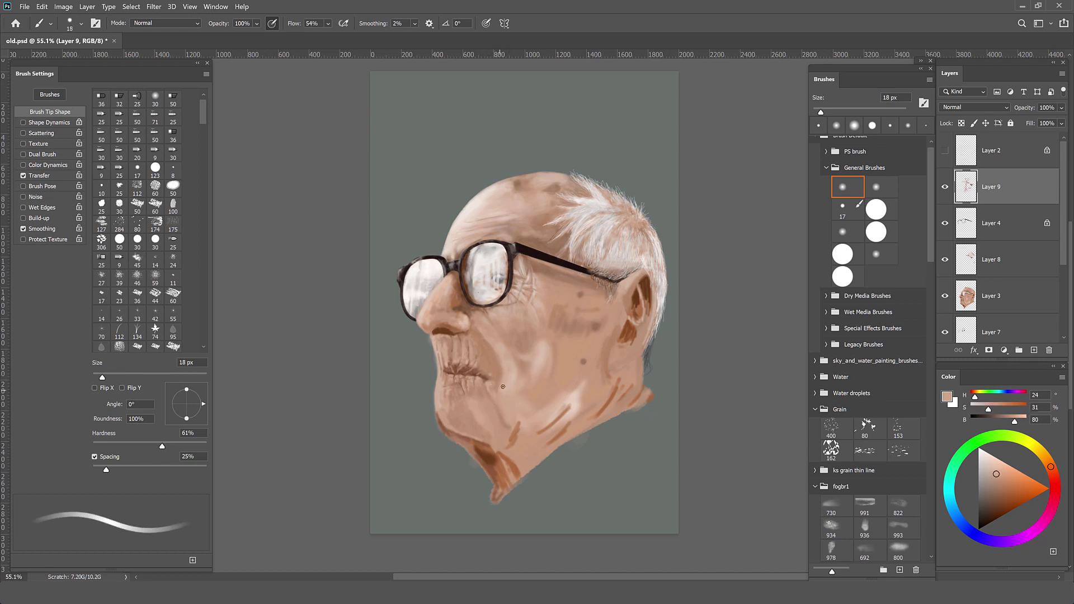
pyautogui.keyDown('alt'); pyautogui.click(497, 376); pyautogui.keyUp('alt')
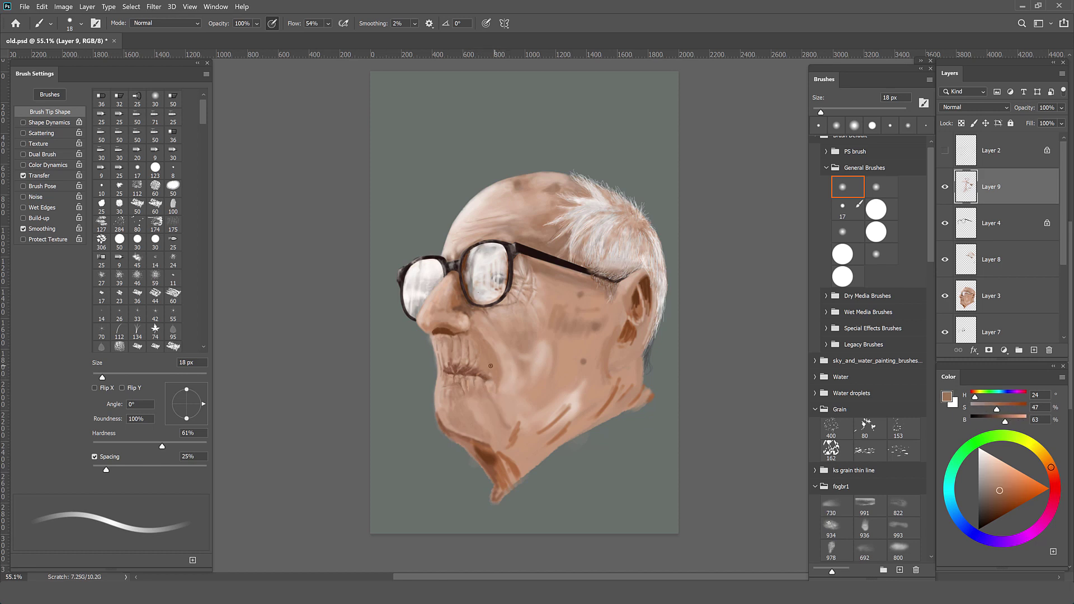
# Step: Sample darker shadow and nose-side skin tones from the face for cheek blending
pyautogui.press(',')
pyautogui.keyDown('alt'); pyautogui.click(470, 310); pyautogui.keyUp('alt')
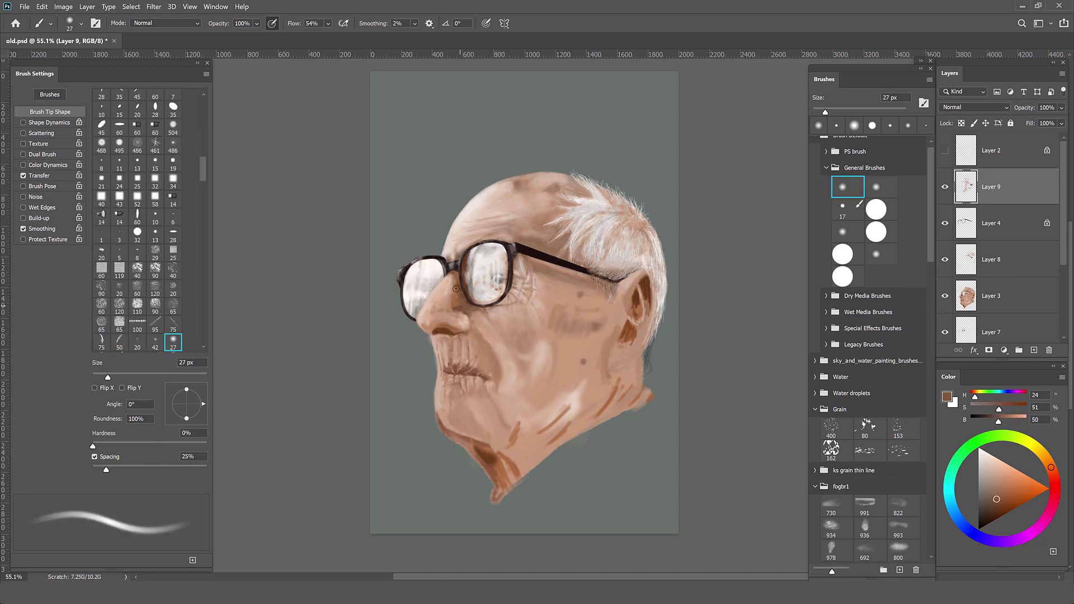
pyautogui.keyDown('alt'); pyautogui.click(482, 310); pyautogui.keyUp('alt')
pyautogui.keyDown('alt'); pyautogui.click(472, 319); pyautogui.keyUp('alt')
pyautogui.keyDown('alt'); pyautogui.click(473, 321); pyautogui.keyUp('alt')
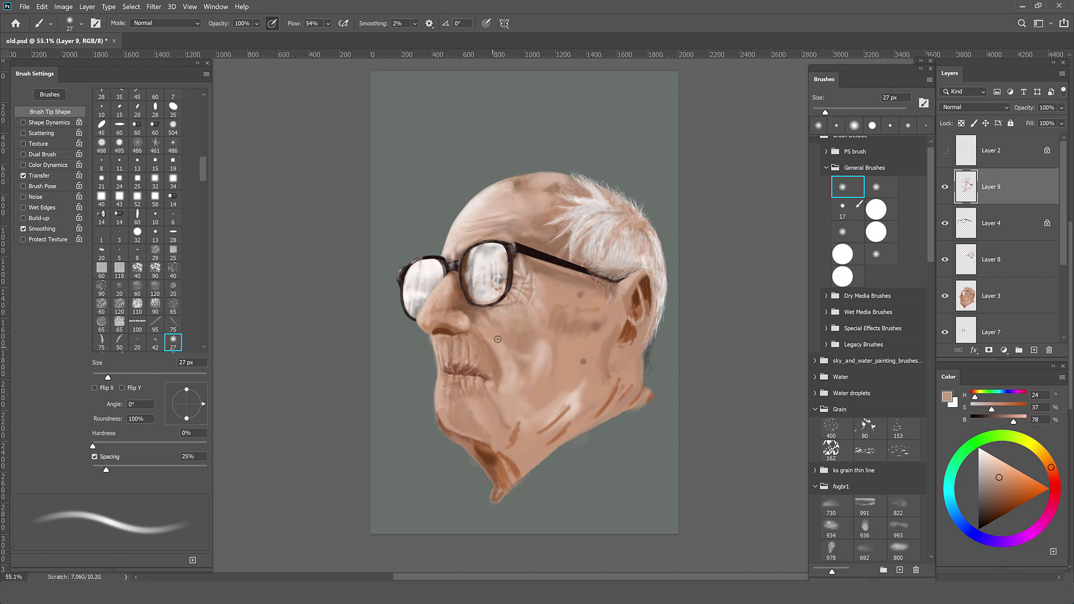
pyautogui.scroll(2, 473, 321)
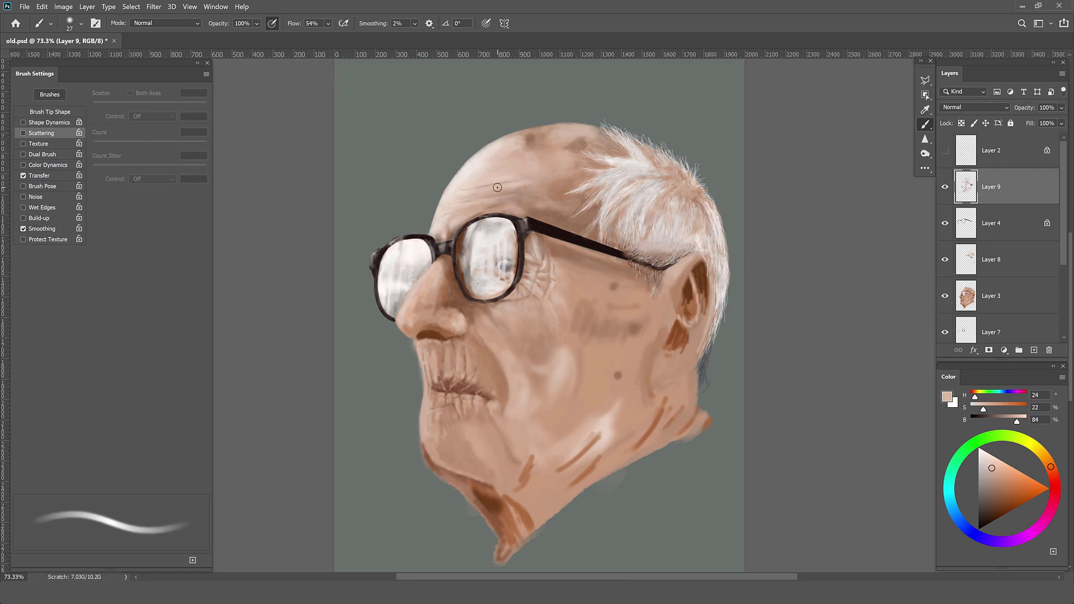
# Step: Sample face tones, then paint dark brown shadow strokes under the jaw
pyautogui.keyDown('alt'); pyautogui.click(497, 188); pyautogui.keyUp('alt')
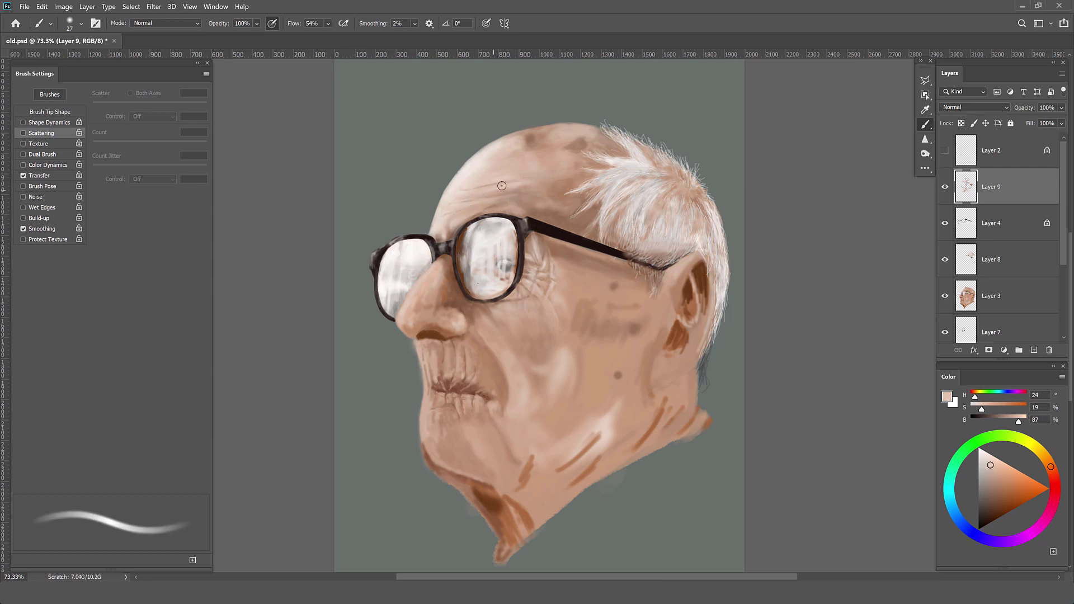
pyautogui.keyDown('alt'); pyautogui.click(474, 201); pyautogui.keyUp('alt')
pyautogui.keyDown('alt'); pyautogui.click(525, 188); pyautogui.keyUp('alt')
pyautogui.keyDown('alt'); pyautogui.click(554, 223); pyautogui.keyUp('alt')
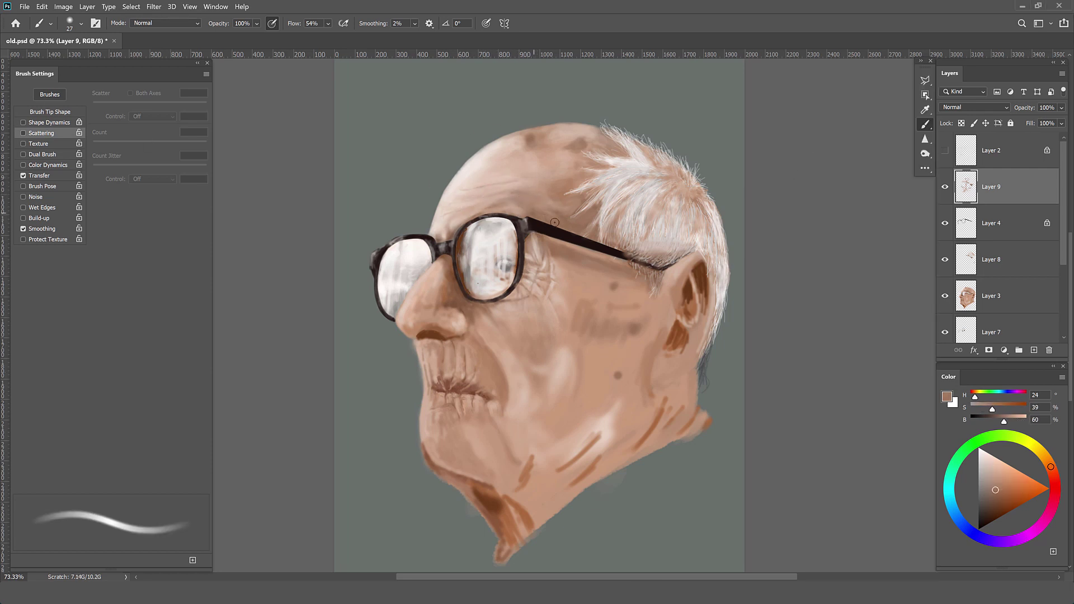
pyautogui.keyDown('alt'); pyautogui.click(518, 403); pyautogui.keyUp('alt')
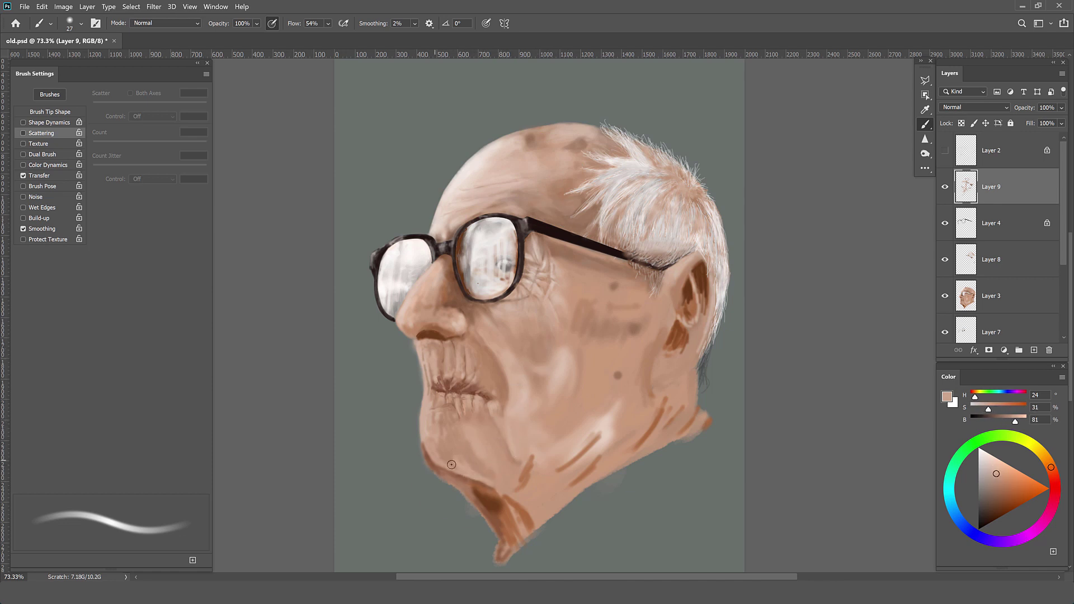
pyautogui.keyDown('alt'); pyautogui.click(473, 480); pyautogui.keyUp('alt')
pyautogui.moveTo(473, 480); pyautogui.dragTo(510, 521)
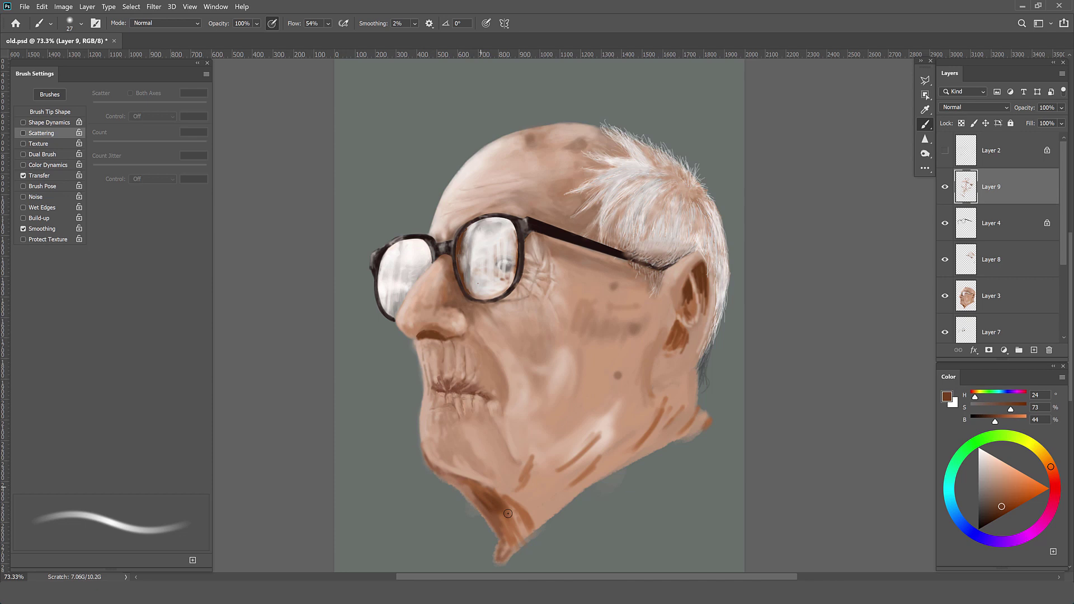
# Step: Sample a range of pale, mid and darker brown tones from the chin and jaw
pyautogui.keyDown('alt'); pyautogui.click(442, 478); pyautogui.keyUp('alt')
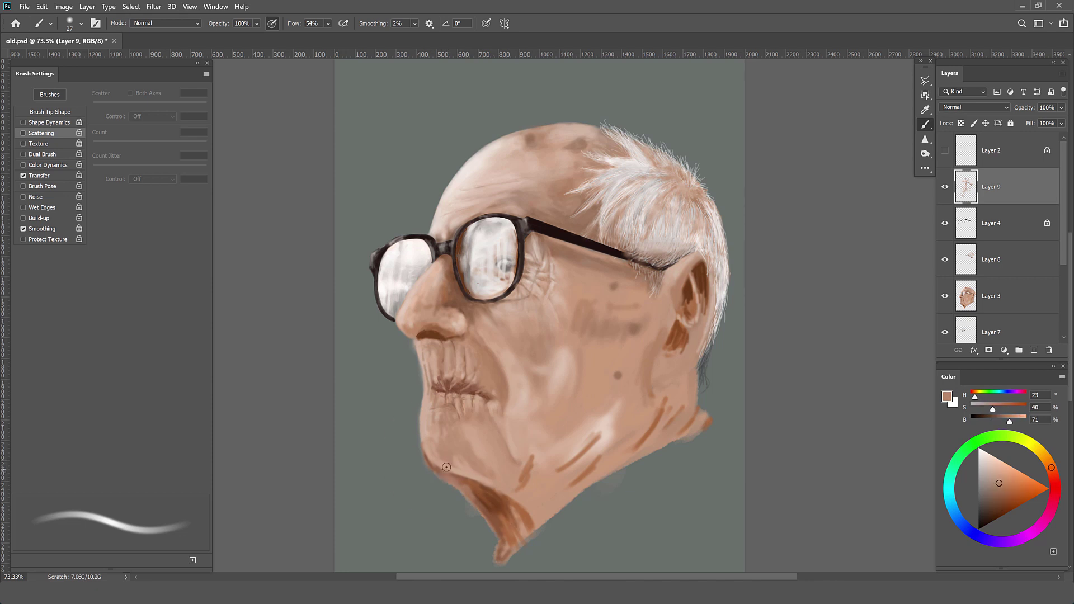
pyautogui.keyDown('alt'); pyautogui.click(428, 432); pyautogui.keyUp('alt')
pyautogui.keyDown('alt'); pyautogui.click(456, 473); pyautogui.keyUp('alt')
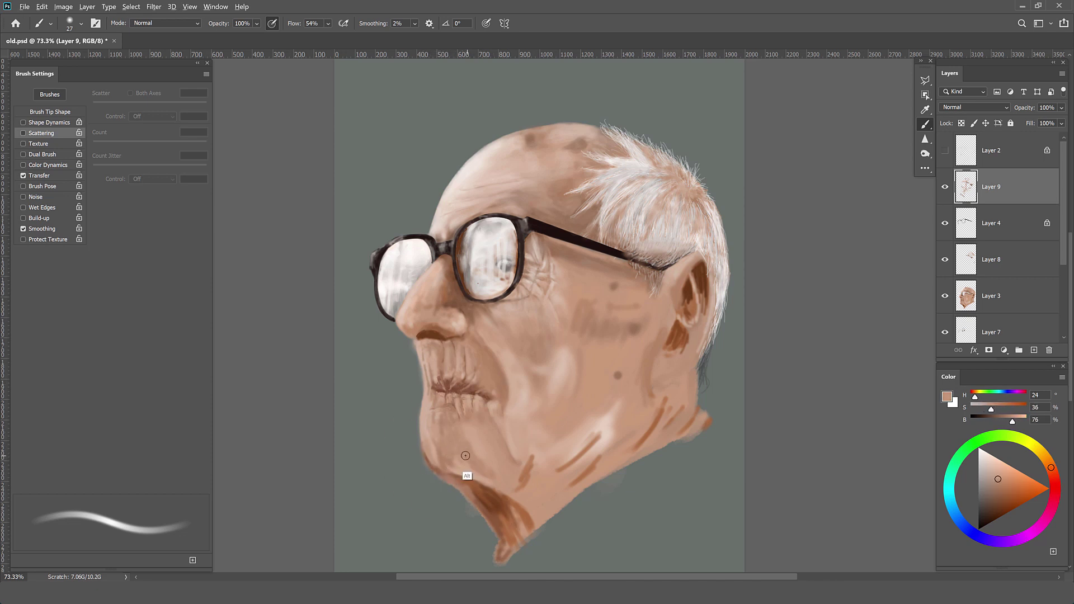
pyautogui.keyDown('alt'); pyautogui.click(439, 465); pyautogui.keyUp('alt')
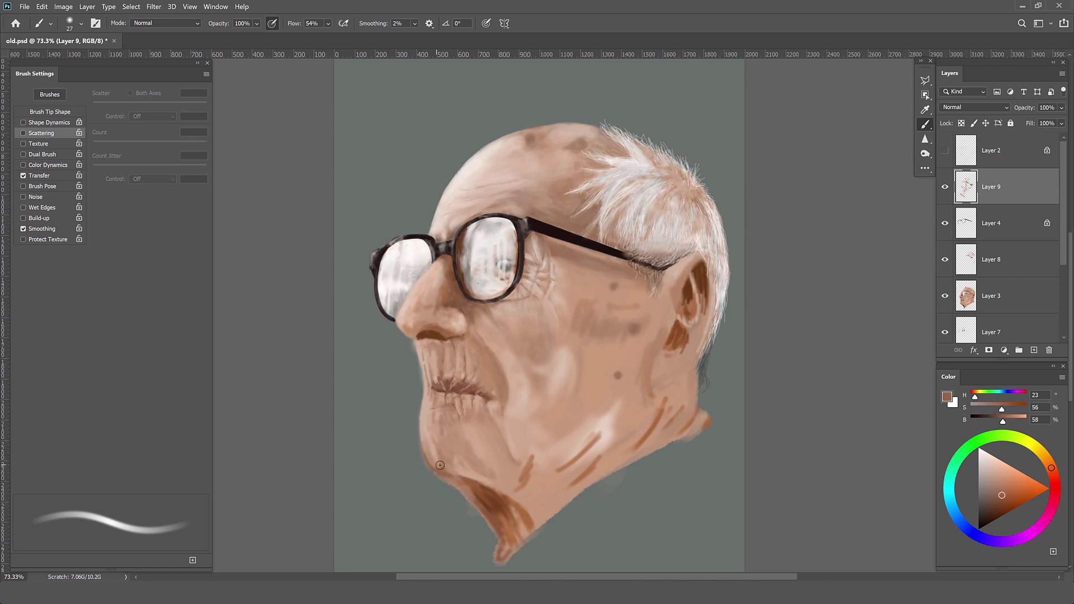
pyautogui.keyDown('alt'); pyautogui.click(463, 474); pyautogui.keyUp('alt')
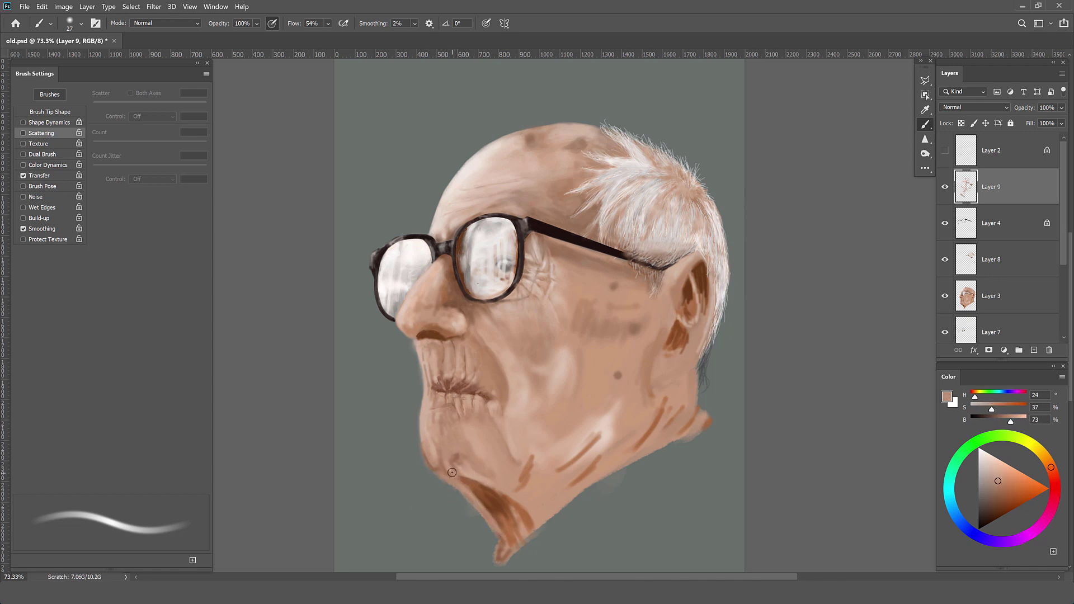
pyautogui.keyDown('alt'); pyautogui.click(463, 464); pyautogui.keyUp('alt')
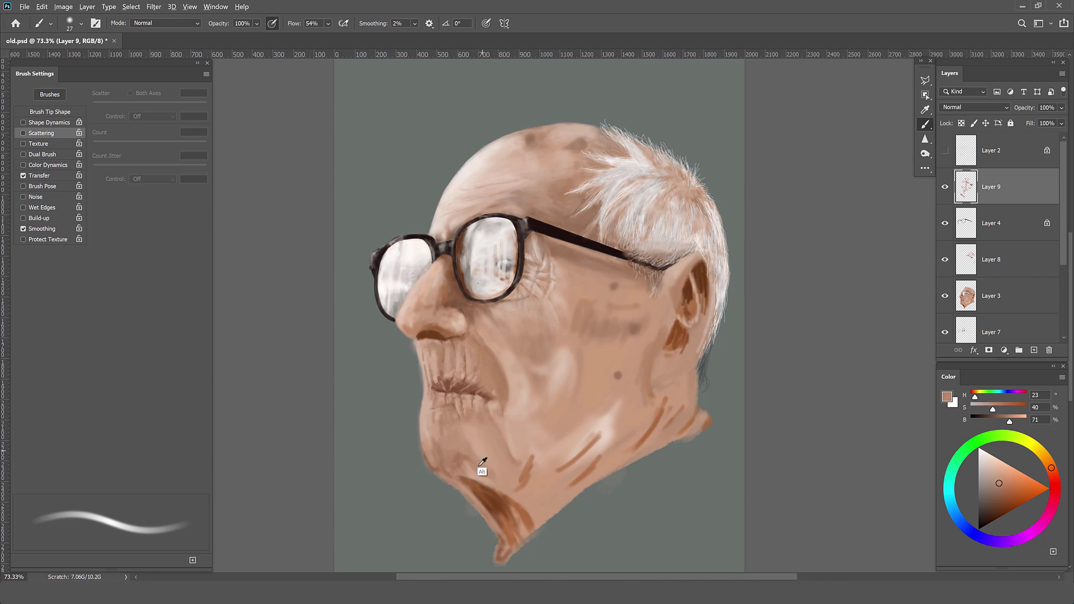
pyautogui.keyDown('alt'); pyautogui.click(480, 467); pyautogui.keyUp('alt')
# Step: Resize the brush from 44 px down to 20 px while sampling darker browns near the jaw
pyautogui.click(49, 112)
pyautogui.moveTo(111, 374); pyautogui.dragTo(117, 377)
pyautogui.keyDown('alt'); pyautogui.click(468, 462); pyautogui.keyUp('alt')
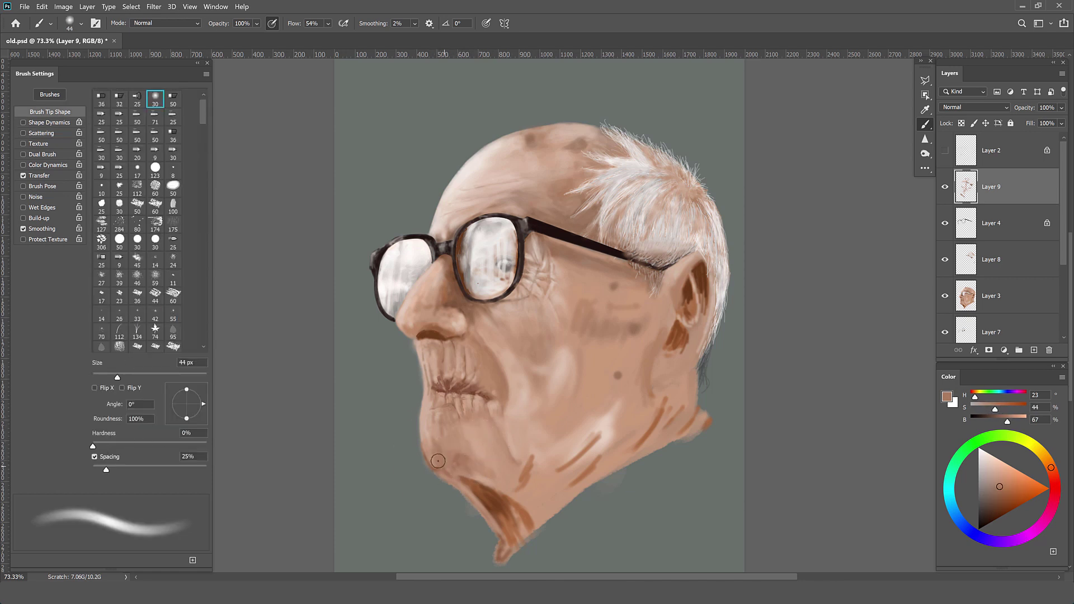
pyautogui.press('[')
pyautogui.press('[')
pyautogui.press('[')
pyautogui.keyDown('alt'); pyautogui.click(462, 473); pyautogui.keyUp('alt')
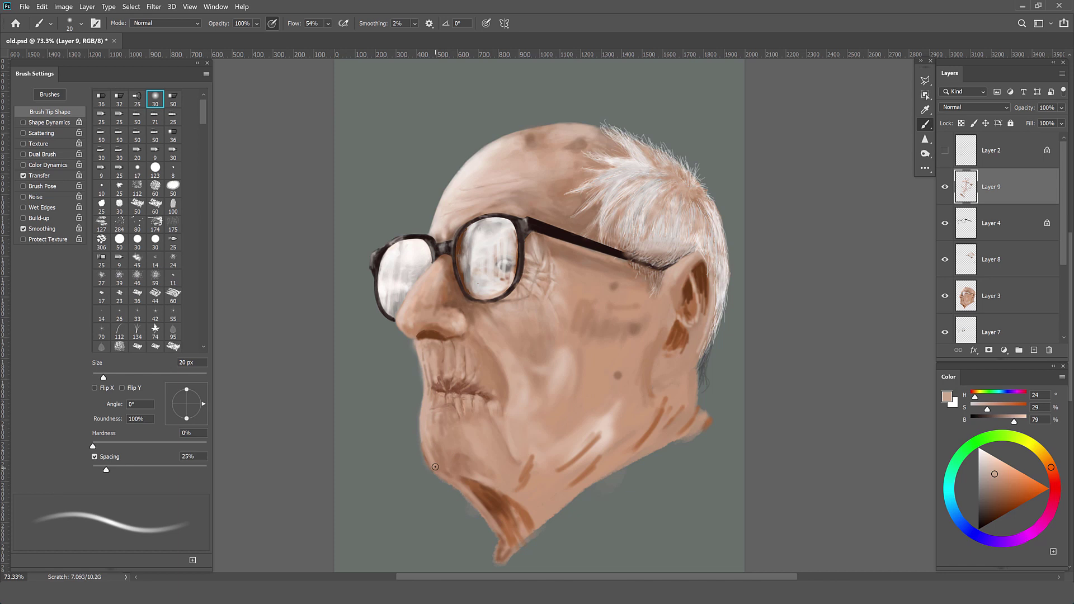
pyautogui.keyDown('alt'); pyautogui.click(468, 474); pyautogui.keyUp('alt')
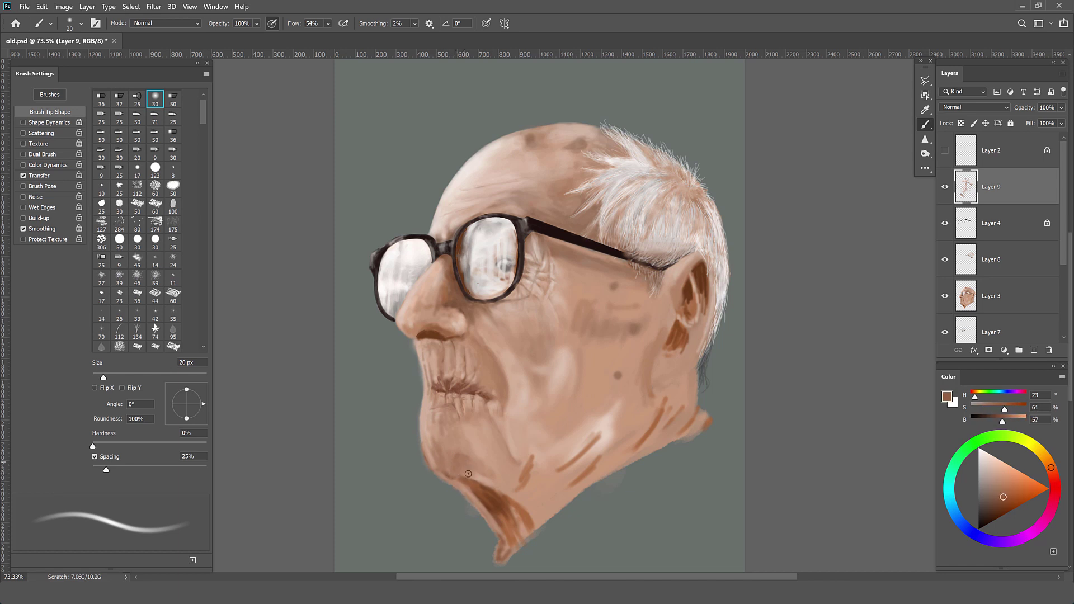
pyautogui.keyDown('alt'); pyautogui.click(446, 419); pyautogui.keyUp('alt')
# Step: Blend light skin tone over the jaw, resampling nearby face and jaw colours
pyautogui.keyDown('alt'); pyautogui.click(448, 469); pyautogui.keyUp('alt')
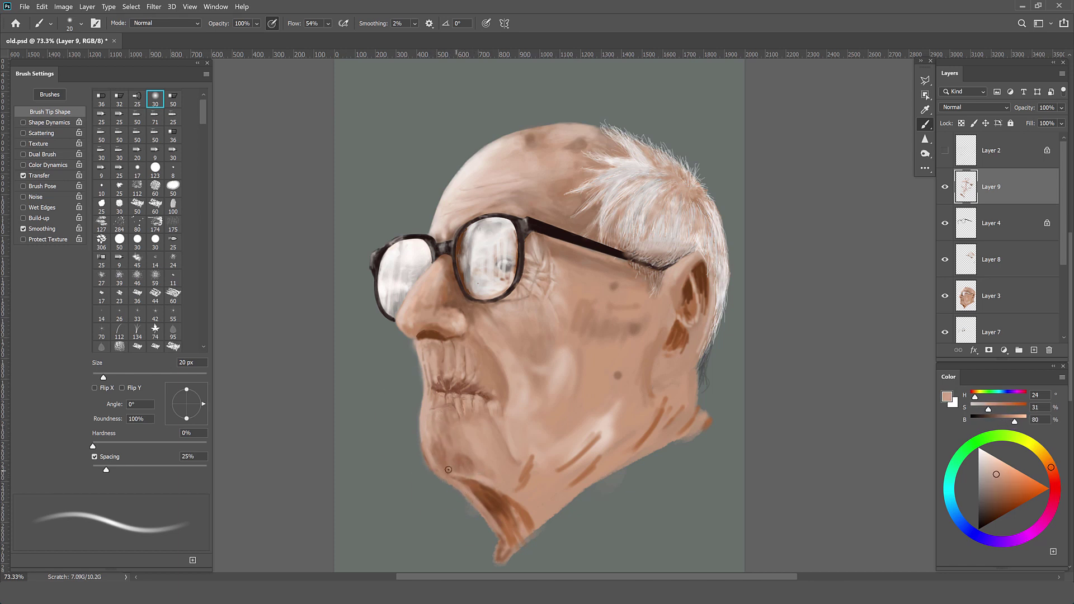
pyautogui.keyDown('alt'); pyautogui.click(448, 469); pyautogui.keyUp('alt')
pyautogui.keyDown('alt'); pyautogui.click(450, 467); pyautogui.keyUp('alt')
pyautogui.keyDown('alt'); pyautogui.click(446, 450); pyautogui.keyUp('alt')
pyautogui.keyDown('alt'); pyautogui.click(427, 418); pyautogui.keyUp('alt')
pyautogui.keyDown('alt'); pyautogui.click(459, 451); pyautogui.keyUp('alt')
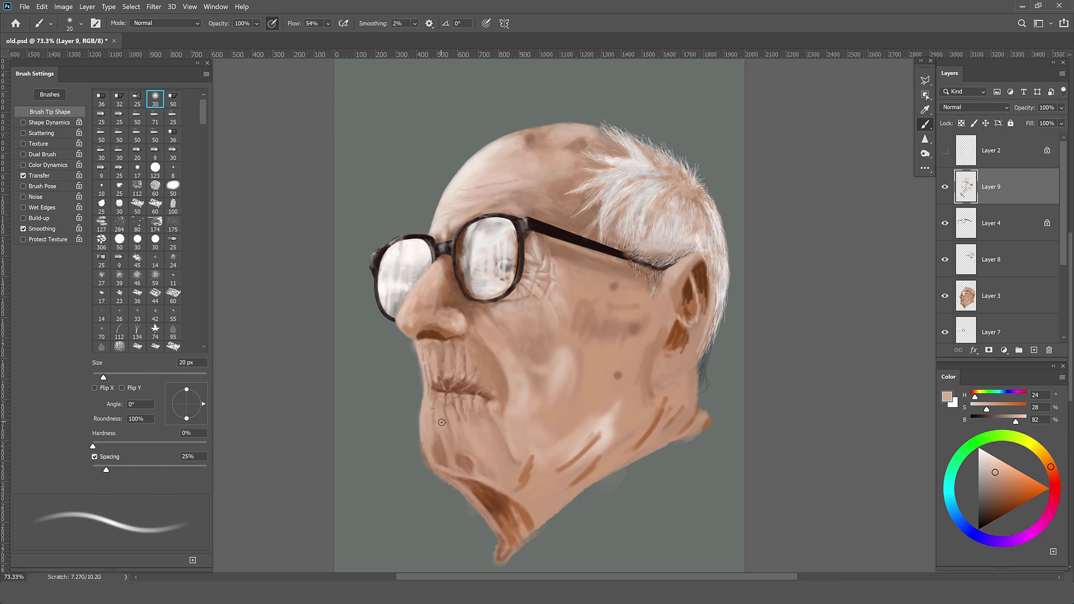
# Step: Set a 34 px brush at 48% hardness in Normal mode and make Layer 9 active again
pyautogui.keyDown('alt'); pyautogui.click(441, 423); pyautogui.keyUp('alt')
pyautogui.keyDown('ctrl'); pyautogui.keyDown('alt'); pyautogui.rightClick(440, 424); pyautogui.keyUp('alt'); pyautogui.keyUp('ctrl')
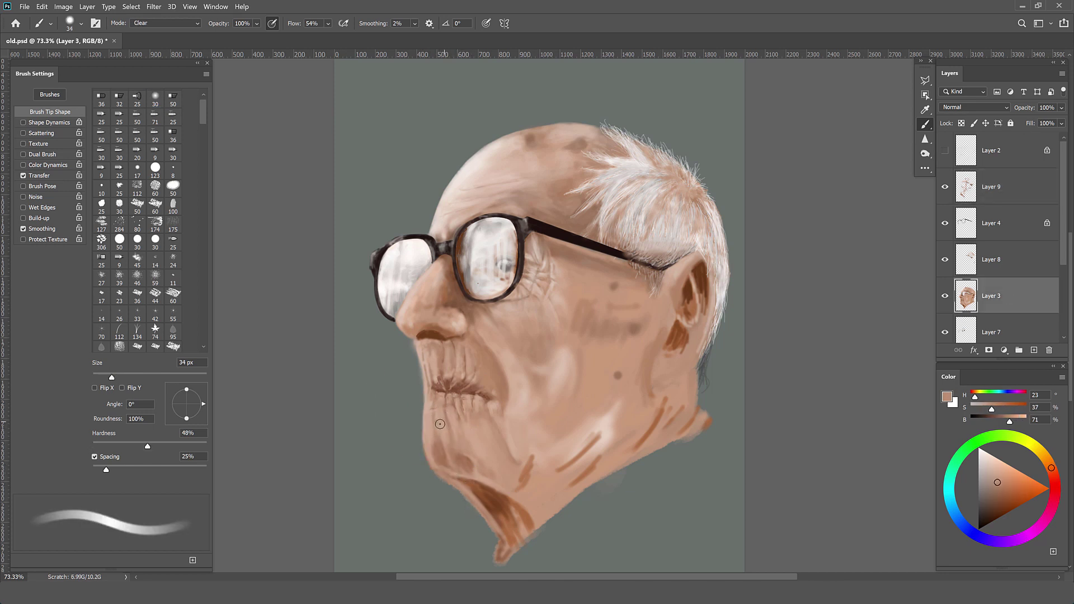
pyautogui.click(175, 24)
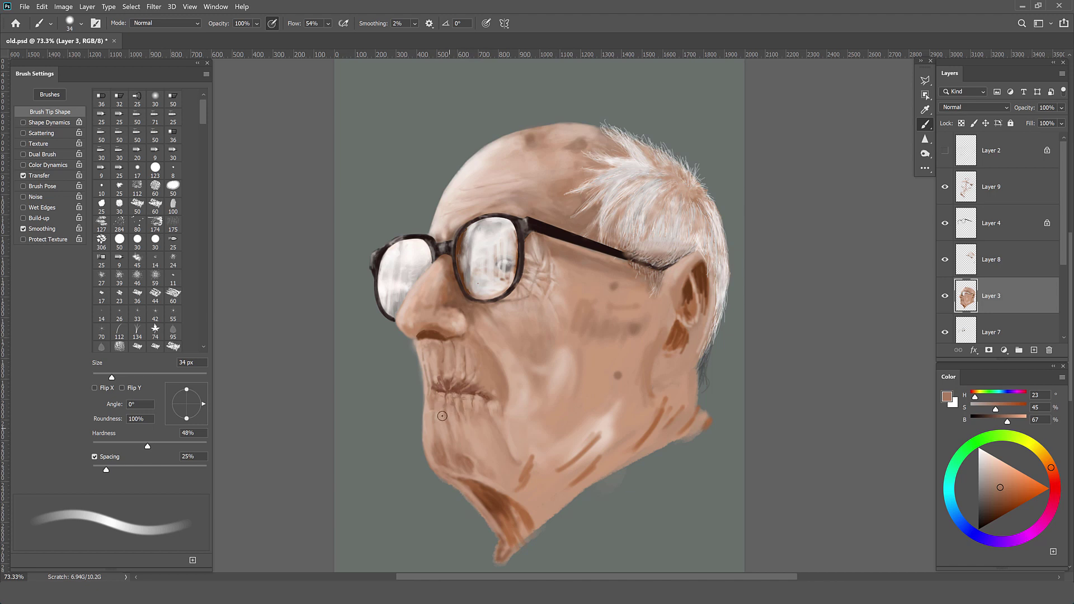
pyautogui.keyDown('alt'); pyautogui.click(430, 445); pyautogui.keyUp('alt')
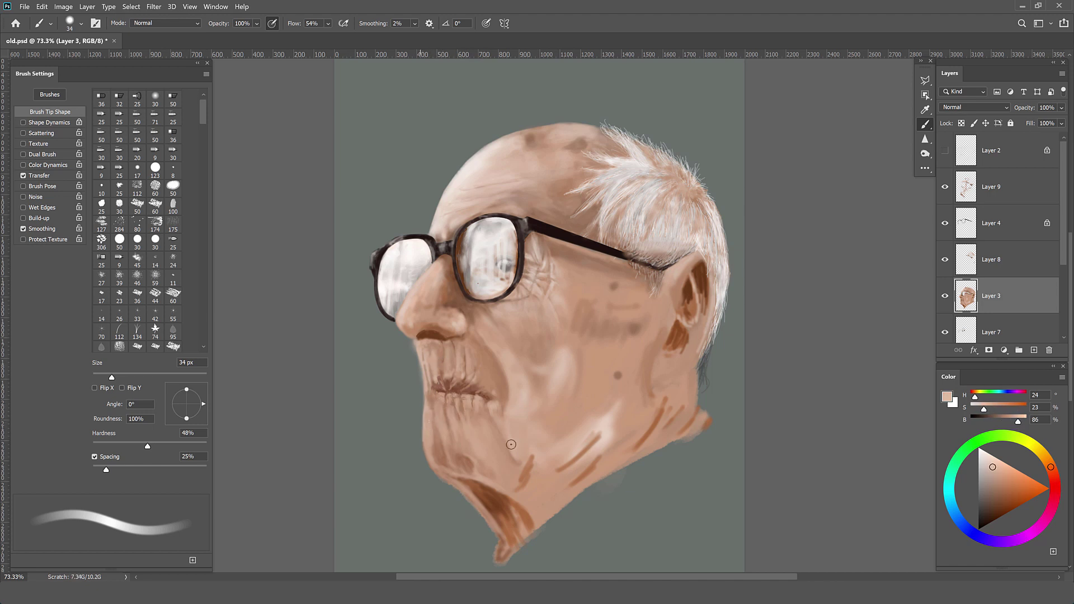
pyautogui.hotkey('alt', ']')
pyautogui.hotkey('alt', ']')
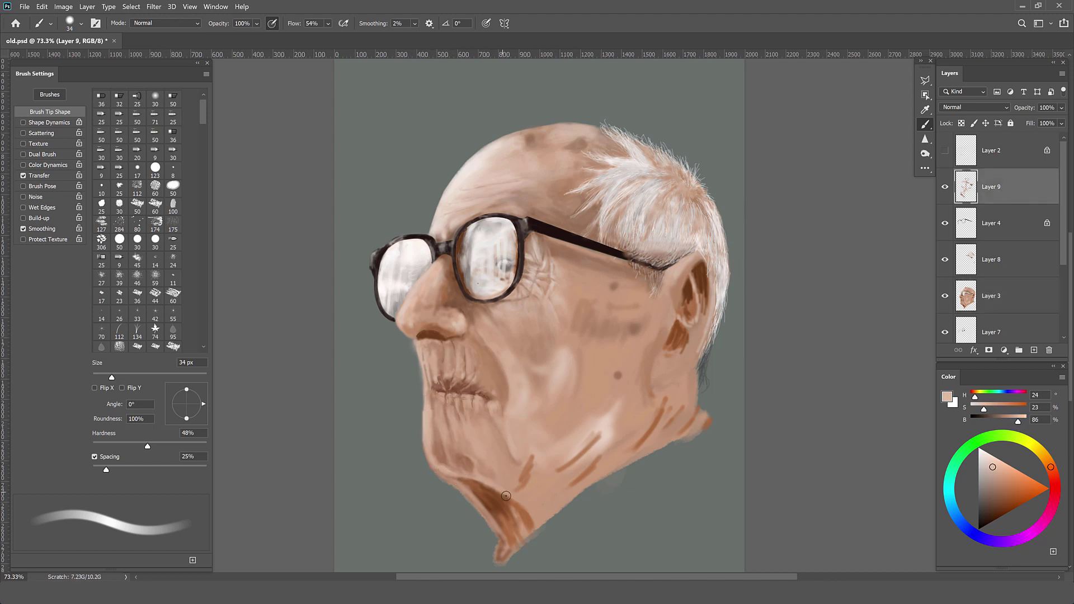
# Step: Darken the jaw and chin shadow with deep brown strokes, ending with a 14 px brush
pyautogui.keyDown('alt'); pyautogui.click(506, 495); pyautogui.keyUp('alt')
pyautogui.keyDown('alt'); pyautogui.click(512, 519); pyautogui.keyUp('alt')
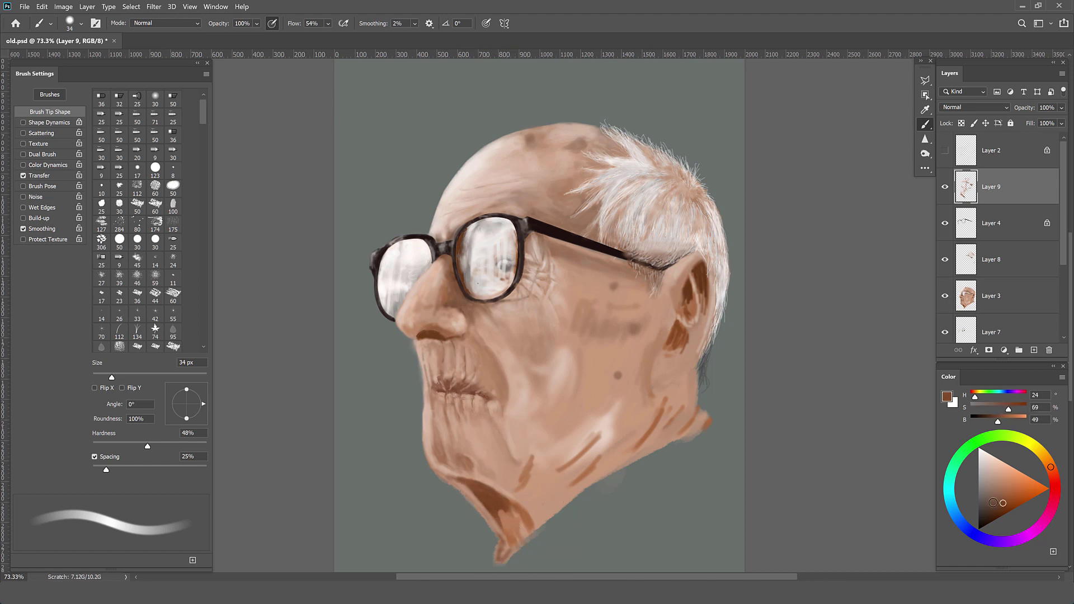
pyautogui.moveTo(470, 483); pyautogui.dragTo(510, 554)
pyautogui.moveTo(500, 512)
pyautogui.mouseDown()
pyautogui.moveTo(503, 560)
pyautogui.moveTo(524, 538)
pyautogui.mouseUp()
pyautogui.keyDown('alt'); pyautogui.click(482, 488); pyautogui.keyUp('alt')
pyautogui.keyDown('alt'); pyautogui.click(459, 474); pyautogui.keyUp('alt')
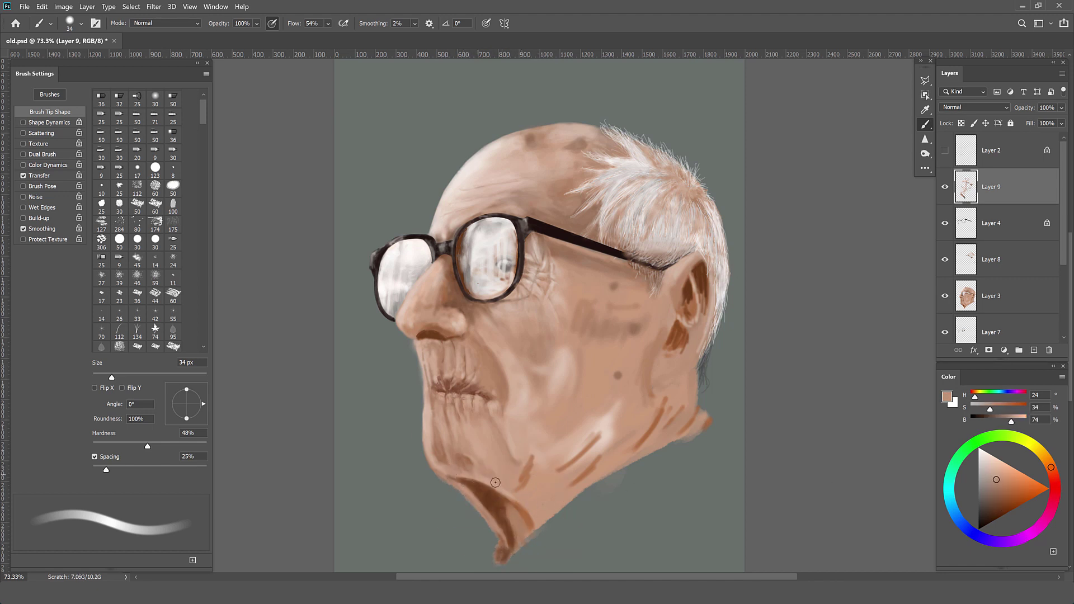
pyautogui.keyDown('alt'); pyautogui.click(467, 494); pyautogui.keyUp('alt')
pyautogui.press('[')
pyautogui.press('[')
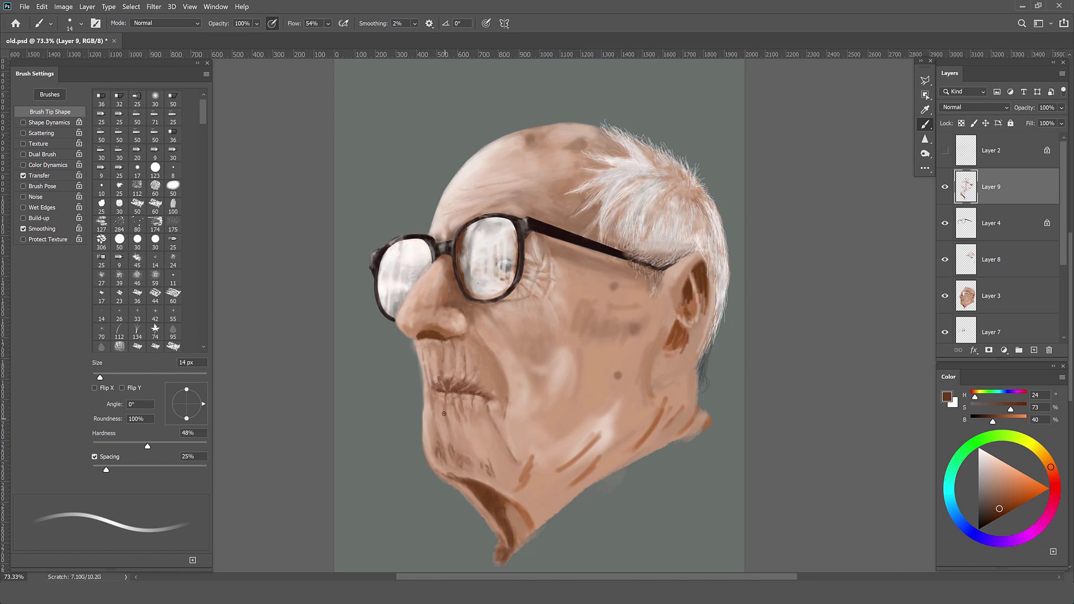
# Step: Blend light and darker skin tones across the chin and jaw with a soft 21 px brush
pyautogui.keyDown('alt'); pyautogui.click(464, 399); pyautogui.keyUp('alt')
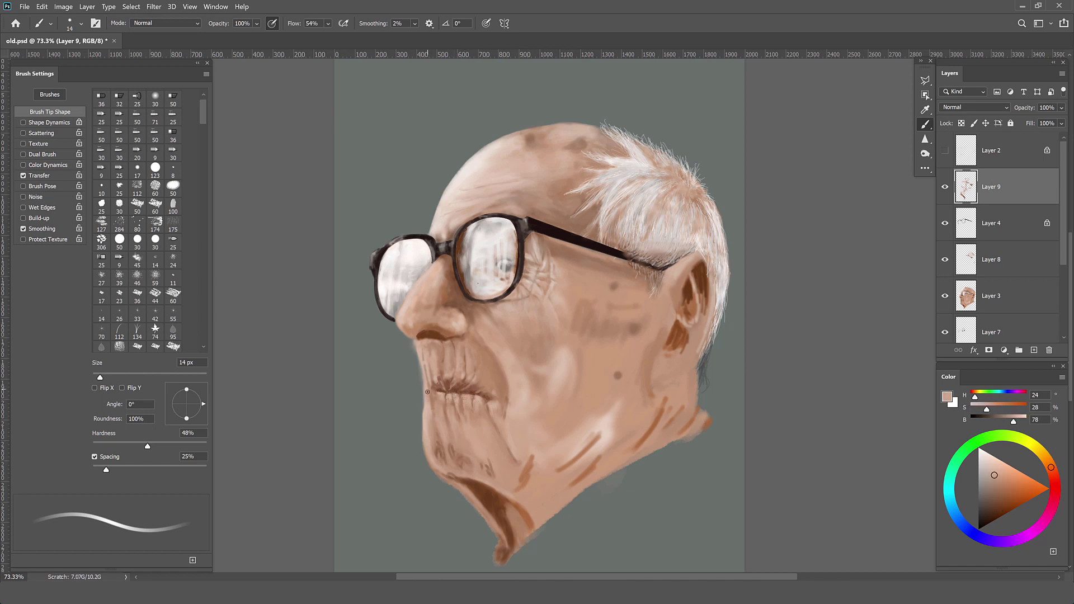
pyautogui.keyDown('alt'); pyautogui.click(435, 418); pyautogui.keyUp('alt')
pyautogui.press('.')
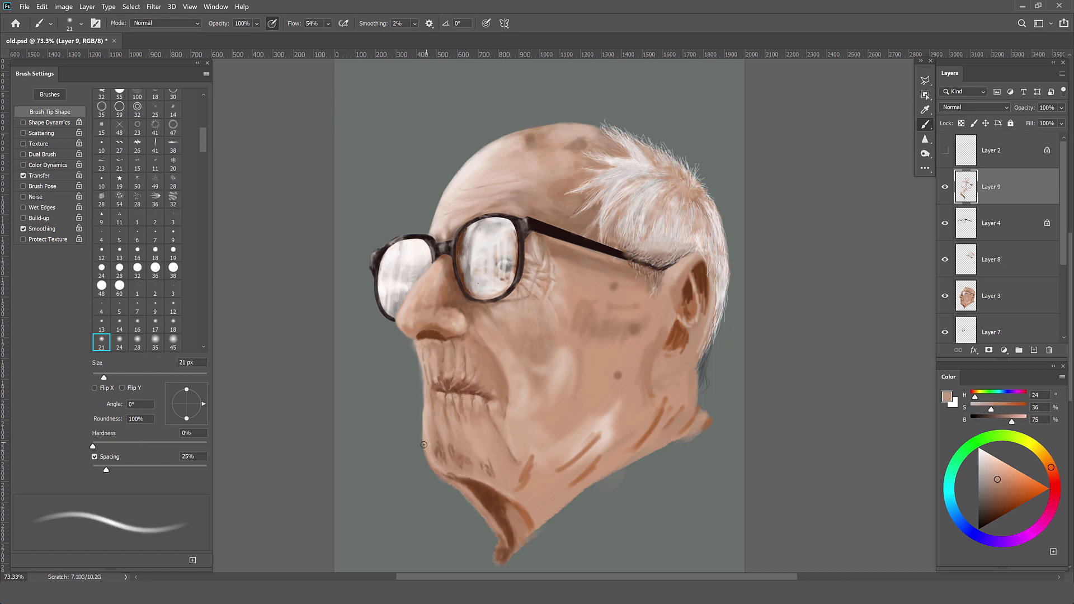
pyautogui.keyDown('alt'); pyautogui.click(428, 451); pyautogui.keyUp('alt')
pyautogui.keyDown('alt'); pyautogui.click(436, 467); pyautogui.keyUp('alt')
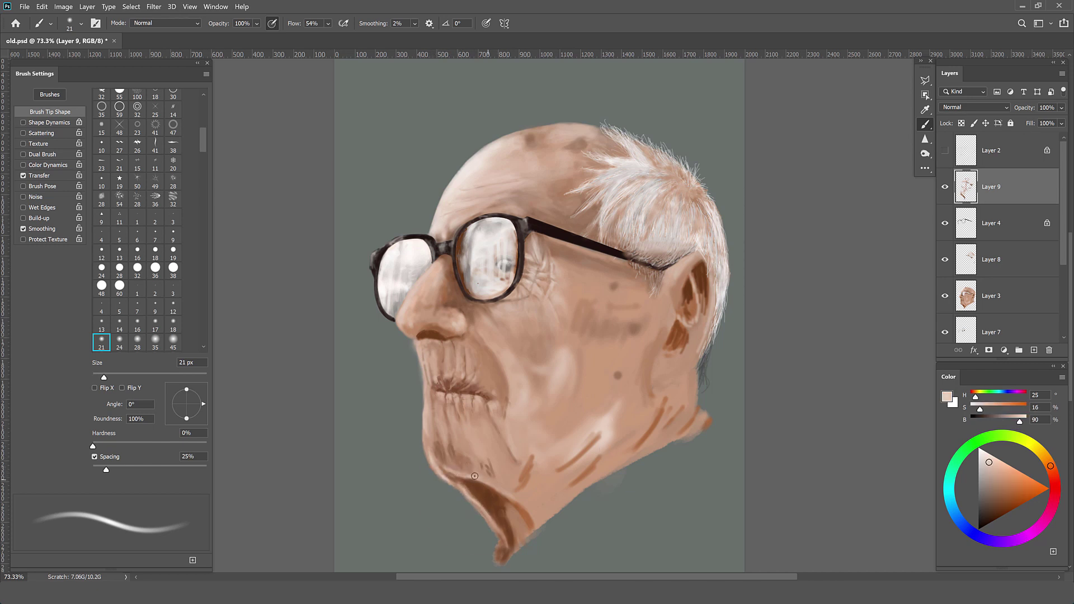
pyautogui.keyDown('alt'); pyautogui.click(484, 497); pyautogui.keyUp('alt')
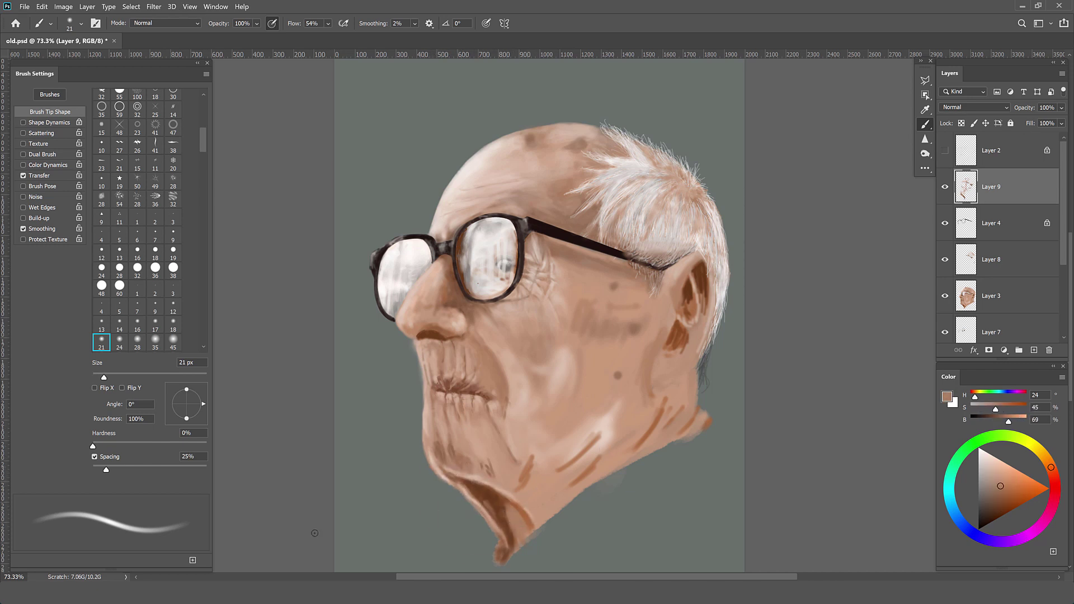
# Step: Blend darker brown into the chin shadow with a 35 px soft brush
pyautogui.press('.')
pyautogui.press('.')
pyautogui.press('.')
pyautogui.keyDown('alt'); pyautogui.click(507, 526); pyautogui.keyUp('alt')
pyautogui.keyDown('alt'); pyautogui.click(477, 505); pyautogui.keyUp('alt')
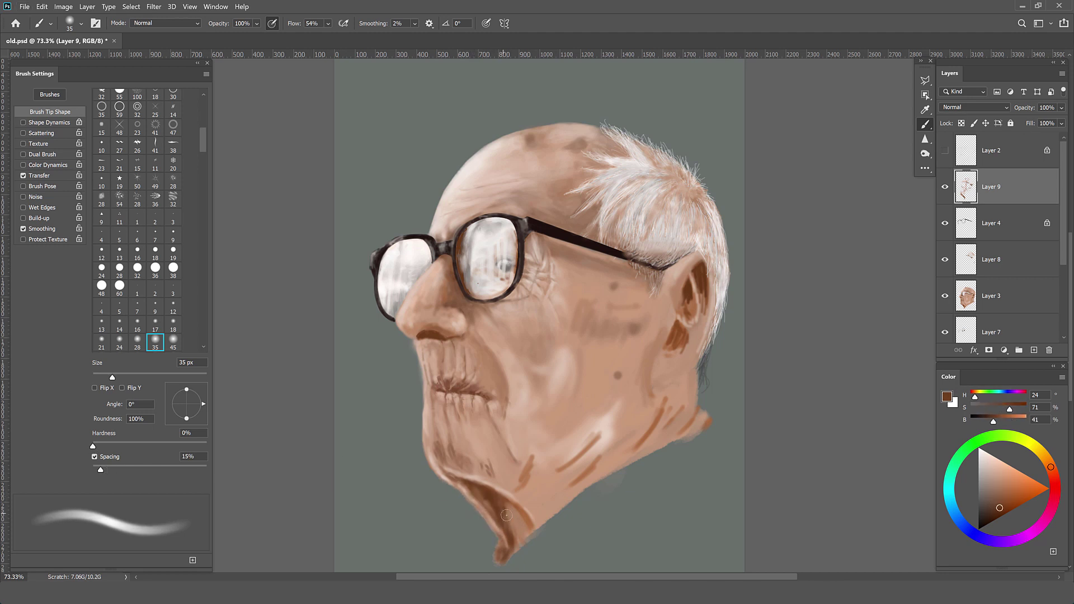
pyautogui.keyDown('alt'); pyautogui.click(514, 513); pyautogui.keyUp('alt')
# Step: Work lighter and darker jaw browns into the chin using a 14 px tip
pyautogui.press(',')
pyautogui.press(',')
pyautogui.press(',')
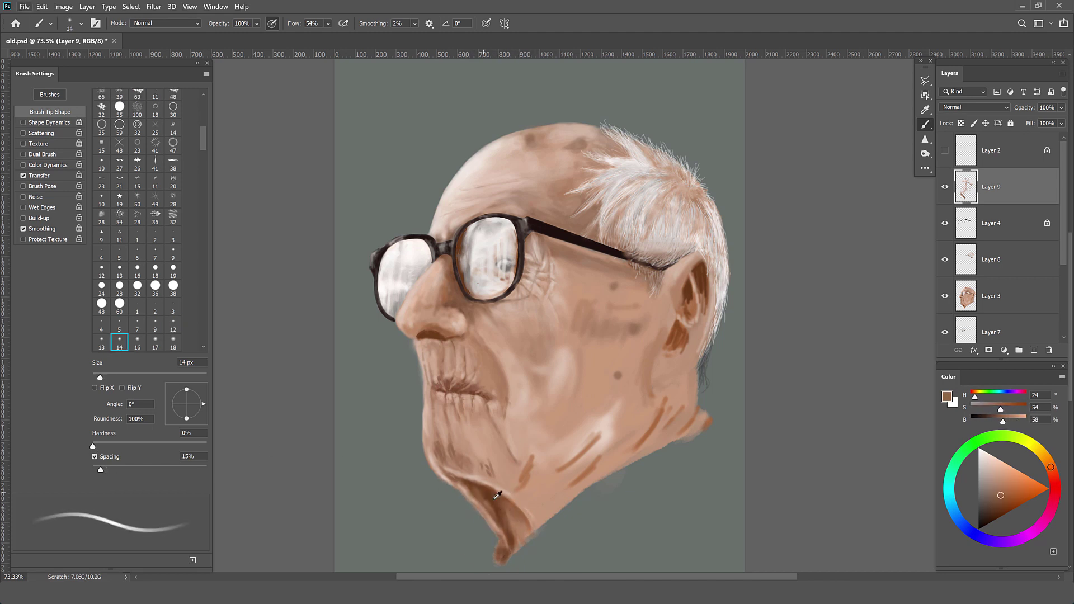
pyautogui.keyDown('alt'); pyautogui.click(500, 522); pyautogui.keyUp('alt')
pyautogui.keyDown('alt'); pyautogui.click(457, 483); pyautogui.keyUp('alt')
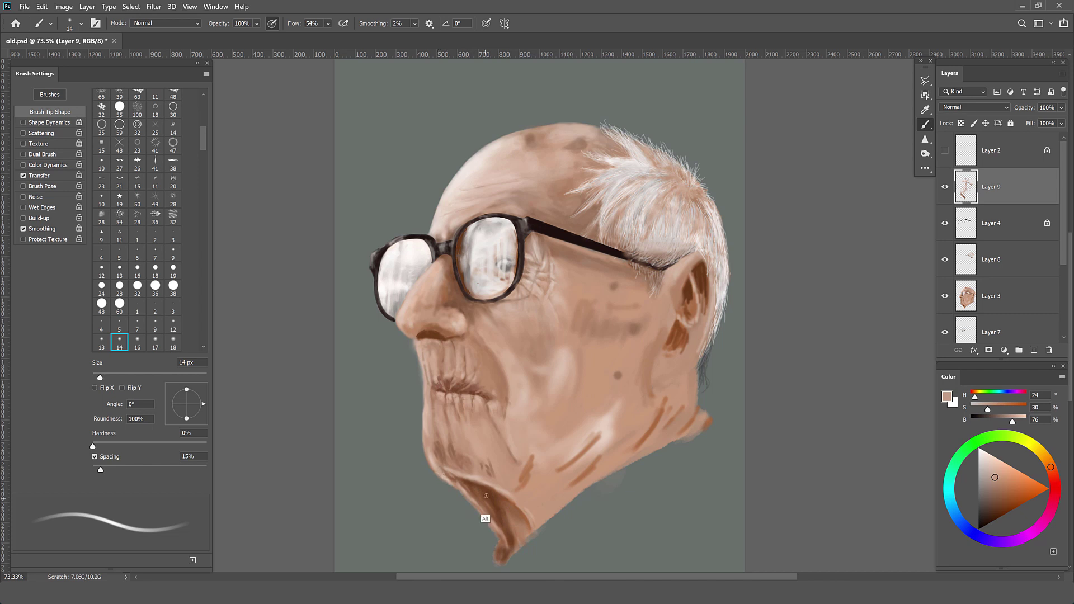
pyautogui.keyDown('alt'); pyautogui.click(486, 495); pyautogui.keyUp('alt')
pyautogui.keyDown('alt'); pyautogui.click(513, 534); pyautogui.keyUp('alt')
pyautogui.keyDown('alt'); pyautogui.click(472, 491); pyautogui.keyUp('alt')
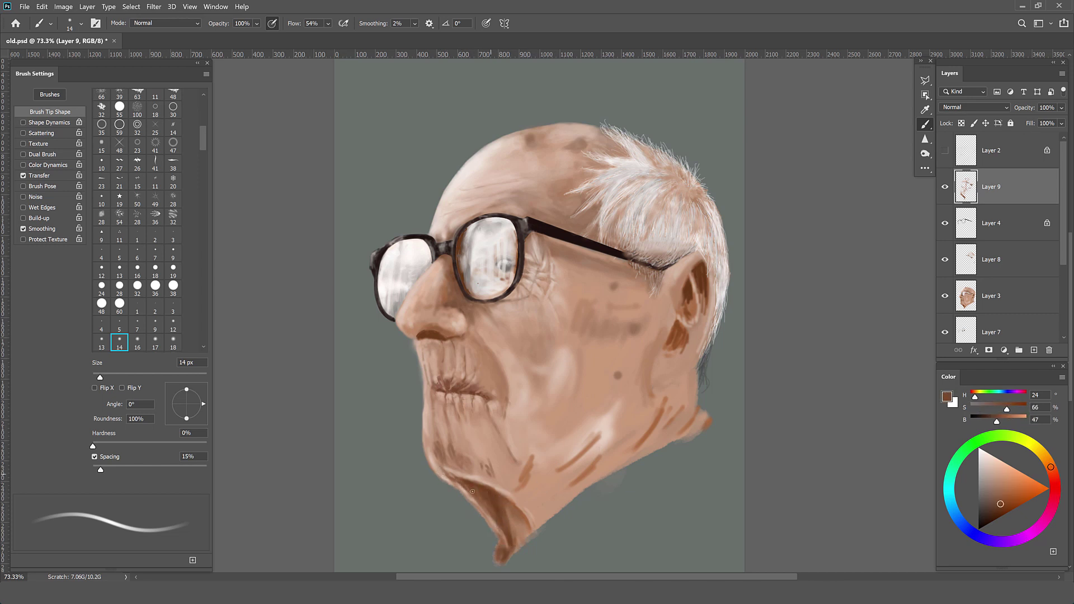
pyautogui.keyDown('alt'); pyautogui.click(495, 473); pyautogui.keyUp('alt')
# Step: Smooth chin skin colour and mid browns on the jaw with a 20 px soft tip
pyautogui.press(',')
pyautogui.press(',')
pyautogui.press(',')
pyautogui.keyDown('alt'); pyautogui.click(490, 473); pyautogui.keyUp('alt')
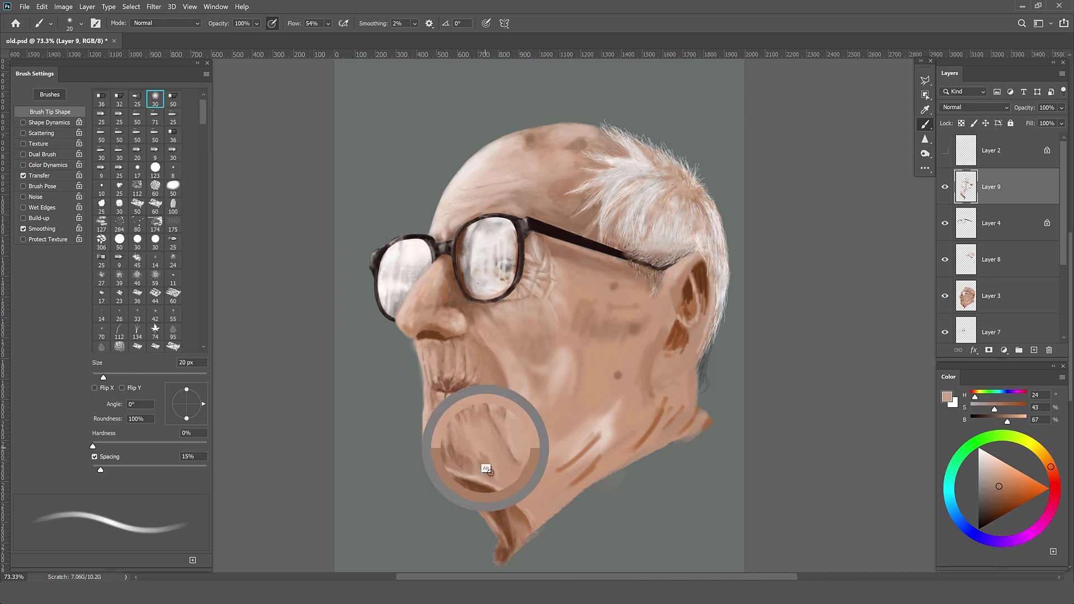
pyautogui.keyDown('alt'); pyautogui.click(452, 459); pyautogui.keyUp('alt')
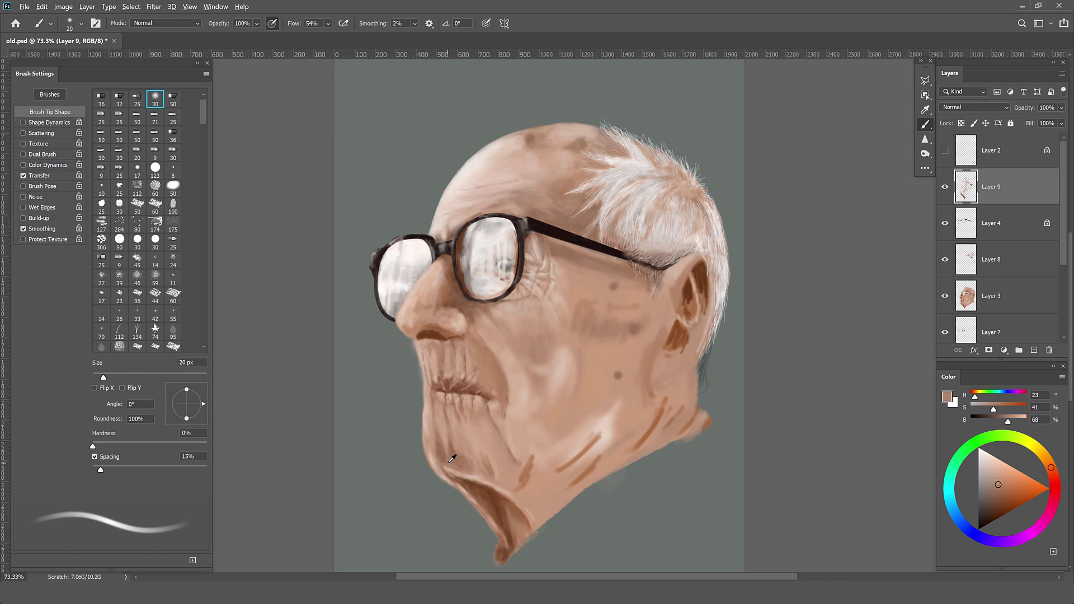
pyautogui.keyDown('alt'); pyautogui.click(476, 474); pyautogui.keyUp('alt')
pyautogui.keyDown('alt'); pyautogui.click(528, 503); pyautogui.keyUp('alt')
# Step: With a 37 px brush, blend lighter tones and dark shadow across the chin
pyautogui.press(']')
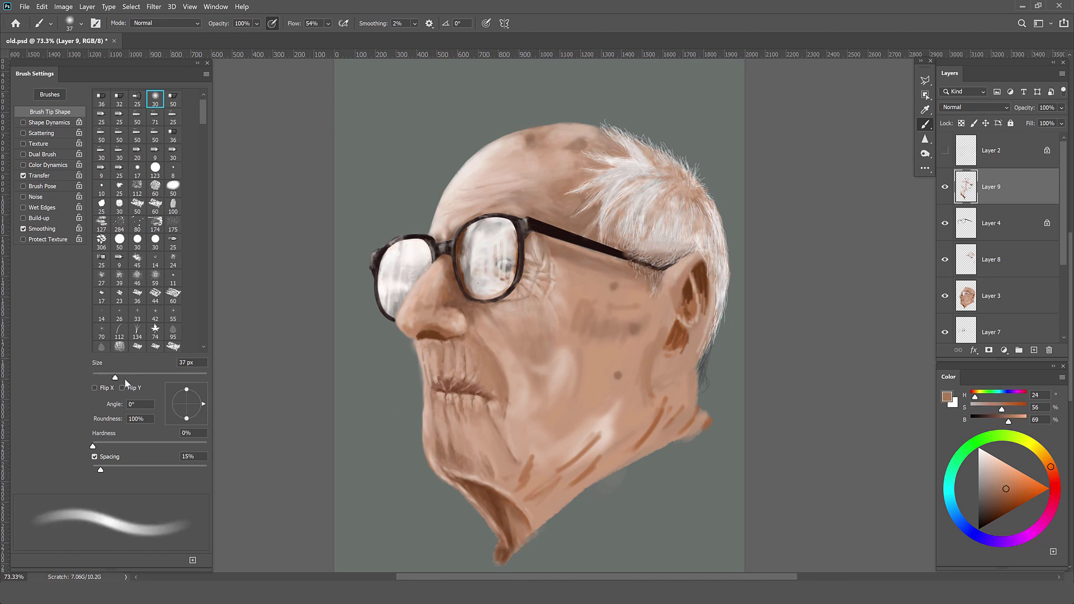
pyautogui.press(']')
pyautogui.keyDown('alt'); pyautogui.click(526, 492); pyautogui.keyUp('alt')
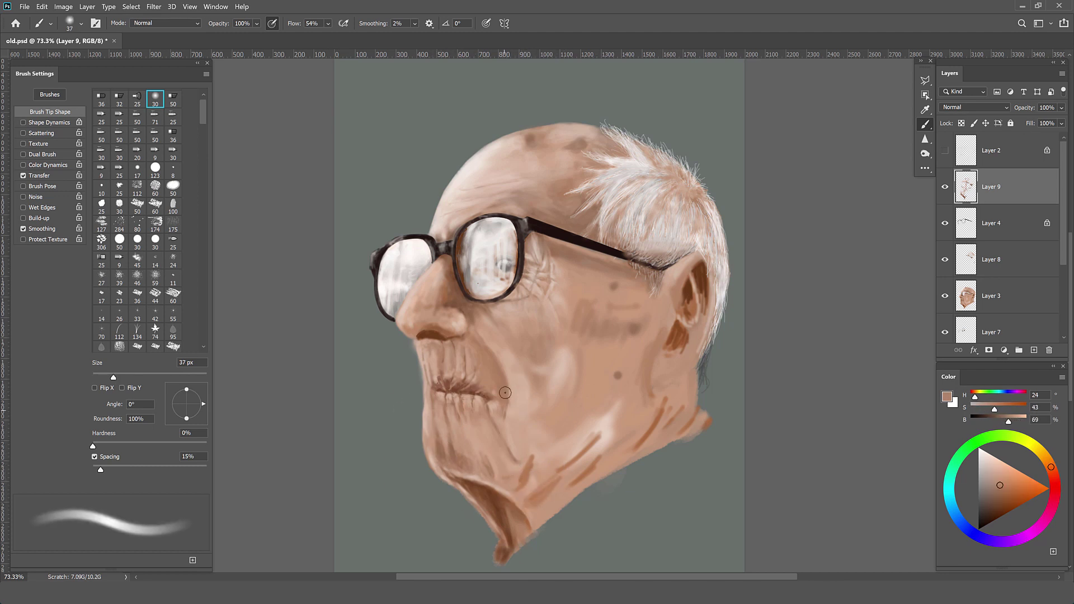
pyautogui.keyDown('alt'); pyautogui.click(540, 481); pyautogui.keyUp('alt')
pyautogui.keyDown('alt'); pyautogui.click(541, 532); pyautogui.keyUp('alt')
pyautogui.keyDown('alt'); pyautogui.click(494, 476); pyautogui.keyUp('alt')
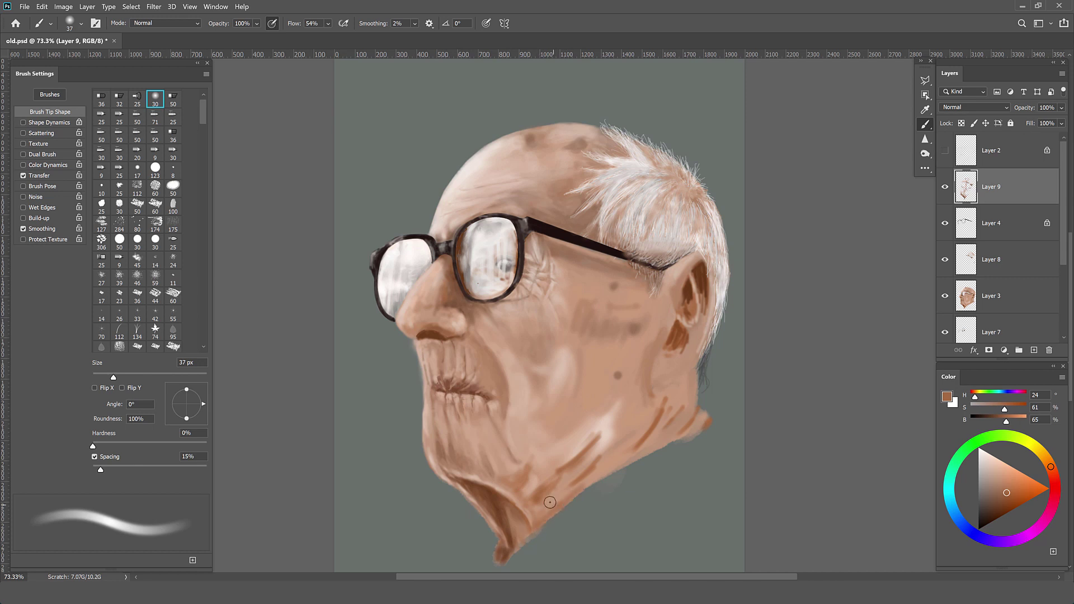
pyautogui.keyDown('alt'); pyautogui.click(519, 500); pyautogui.keyUp('alt')
pyautogui.keyDown('alt'); pyautogui.click(511, 522); pyautogui.keyUp('alt')
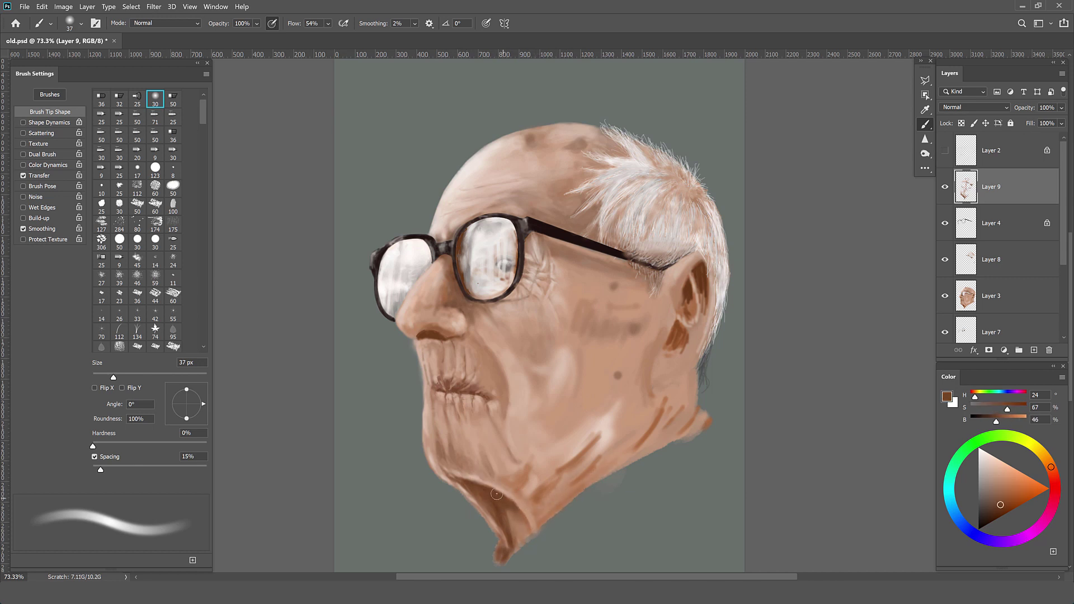
# Step: Blend light skin over the chin and mix mid brown into its lower edge
pyautogui.keyDown('alt'); pyautogui.click(496, 440); pyautogui.keyUp('alt')
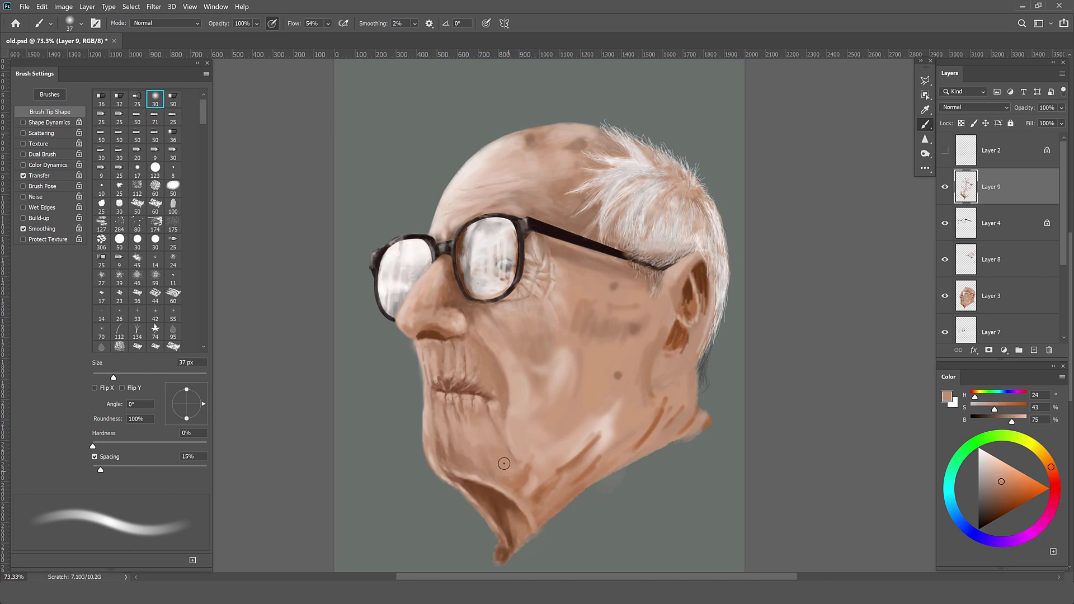
pyautogui.keyDown('alt'); pyautogui.click(499, 427); pyautogui.keyUp('alt')
pyautogui.keyDown('alt'); pyautogui.click(532, 480); pyautogui.keyUp('alt')
pyautogui.keyDown('alt'); pyautogui.click(533, 533); pyautogui.keyUp('alt')
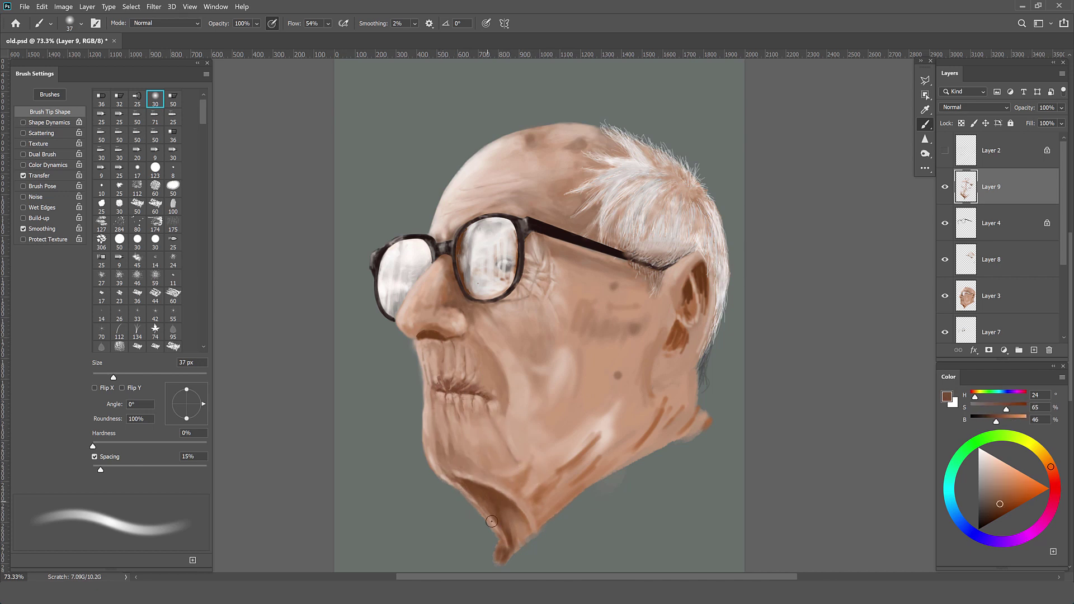
pyautogui.keyDown('alt'); pyautogui.click(462, 473); pyautogui.keyUp('alt')
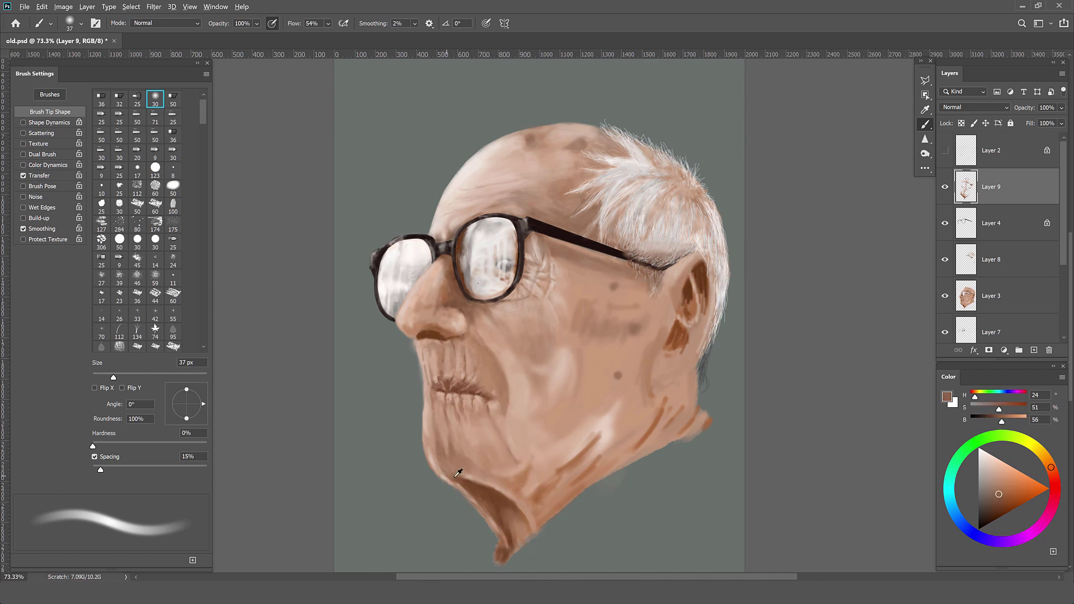
pyautogui.keyDown('alt'); pyautogui.click(507, 430); pyautogui.keyUp('alt')
# Step: Add light skin highlights to the chin with a 23–26 px brush
pyautogui.press('[')
pyautogui.press('[')
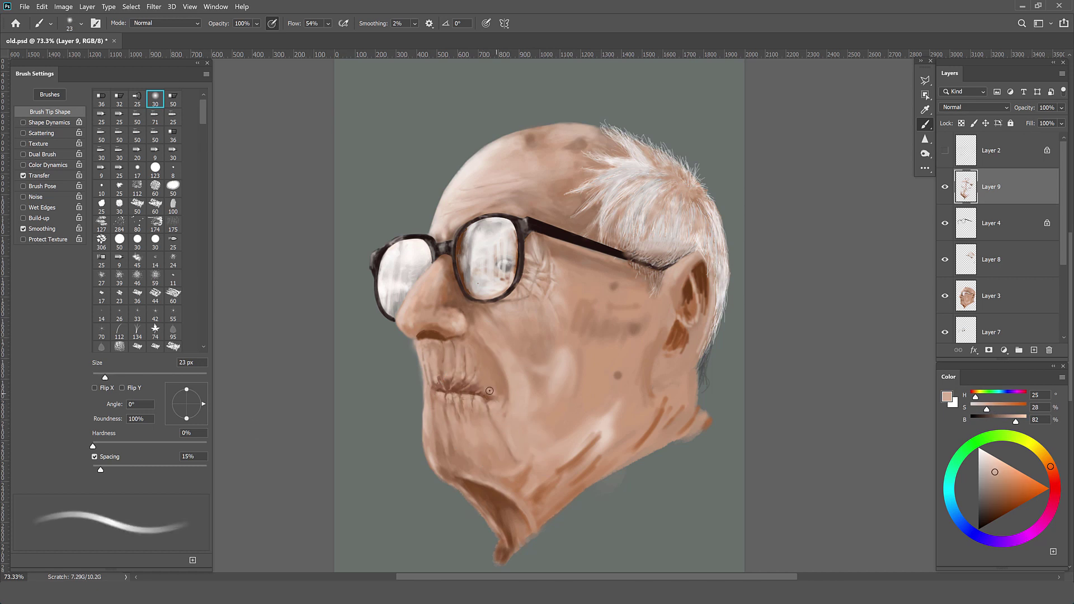
pyautogui.keyDown('alt'); pyautogui.click(523, 464); pyautogui.keyUp('alt')
pyautogui.moveTo(105, 377); pyautogui.dragTo(108, 378)
pyautogui.keyDown('alt'); pyautogui.click(488, 439); pyautogui.keyUp('alt')
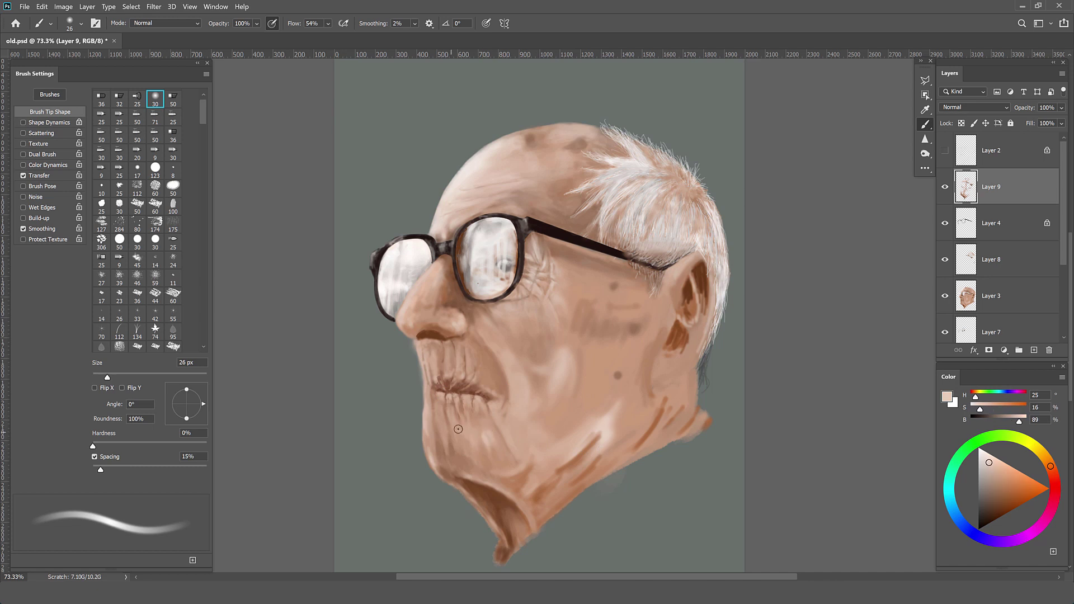
# Step: Shade the ear with dark browns, resizing the brush between 21 and 31 px
pyautogui.keyDown('alt'); pyautogui.click(461, 380); pyautogui.keyUp('alt')
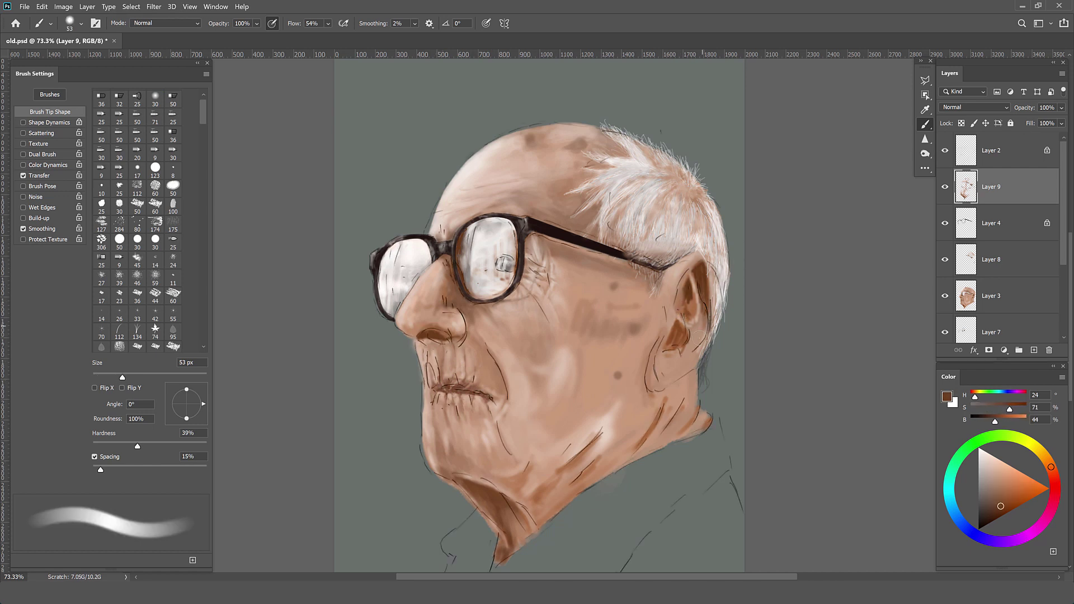
pyautogui.keyDown('alt'); pyautogui.click(701, 272); pyautogui.keyUp('alt')
pyautogui.press('[')
pyautogui.press('[')
pyautogui.press('[')
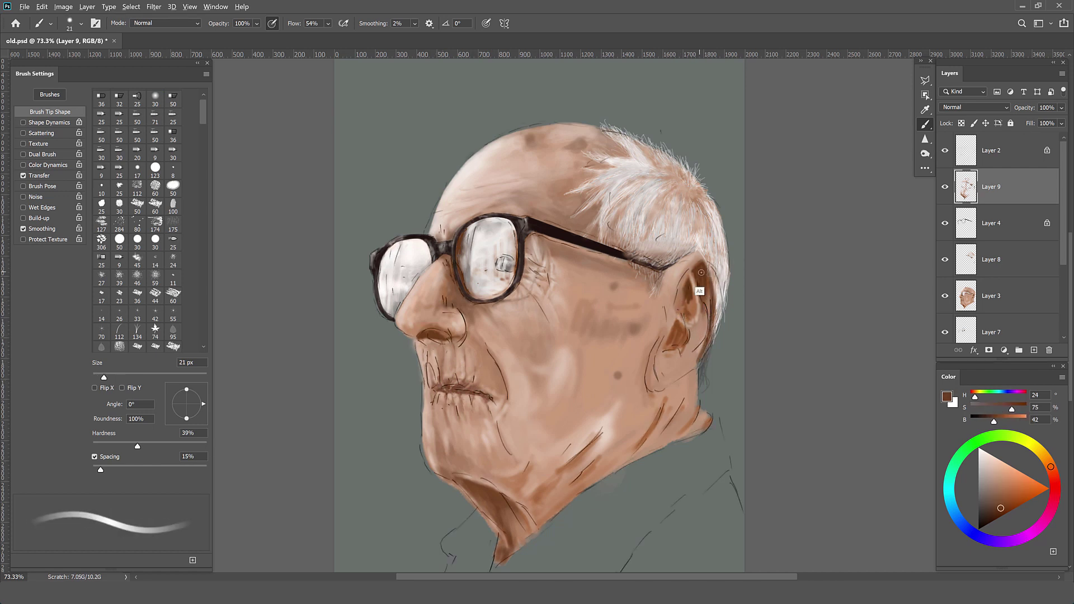
pyautogui.keyDown('alt'); pyautogui.click(699, 311); pyautogui.keyUp('alt')
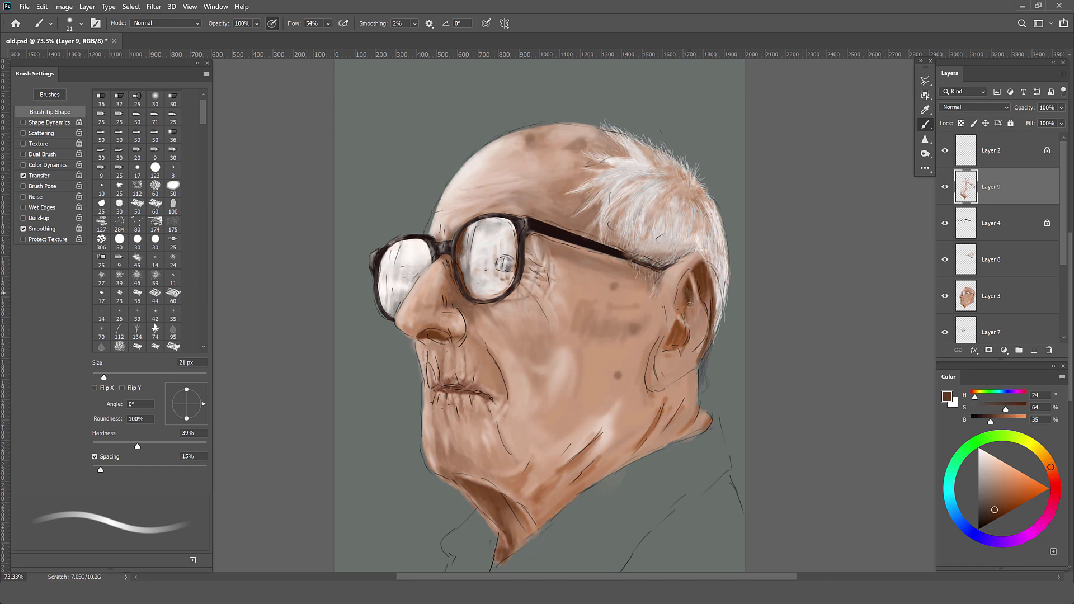
pyautogui.press(']')
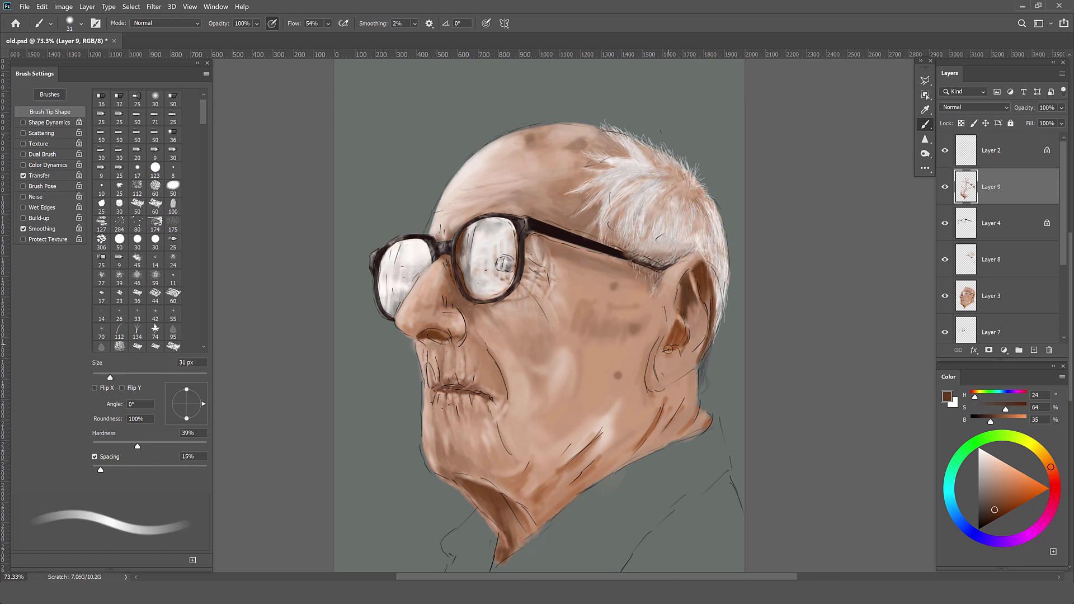
pyautogui.press('[')
# Step: Blend mid browns and light skin tones over the ear with a 20 px soft round brush
pyautogui.keyDown('alt'); pyautogui.click(699, 302); pyautogui.keyUp('alt')
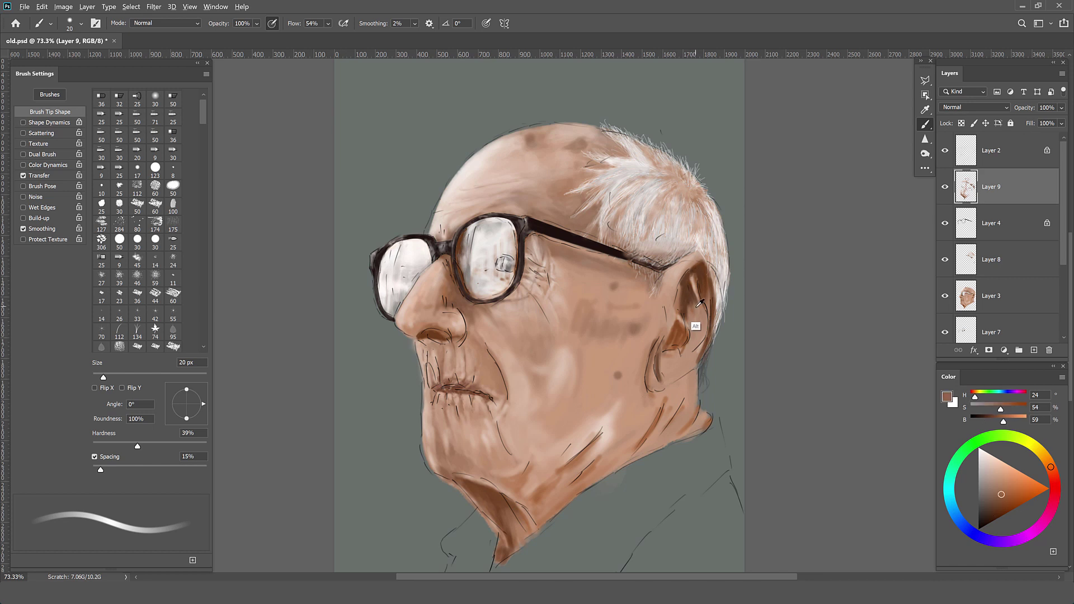
pyautogui.keyDown('alt'); pyautogui.click(714, 276); pyautogui.keyUp('alt')
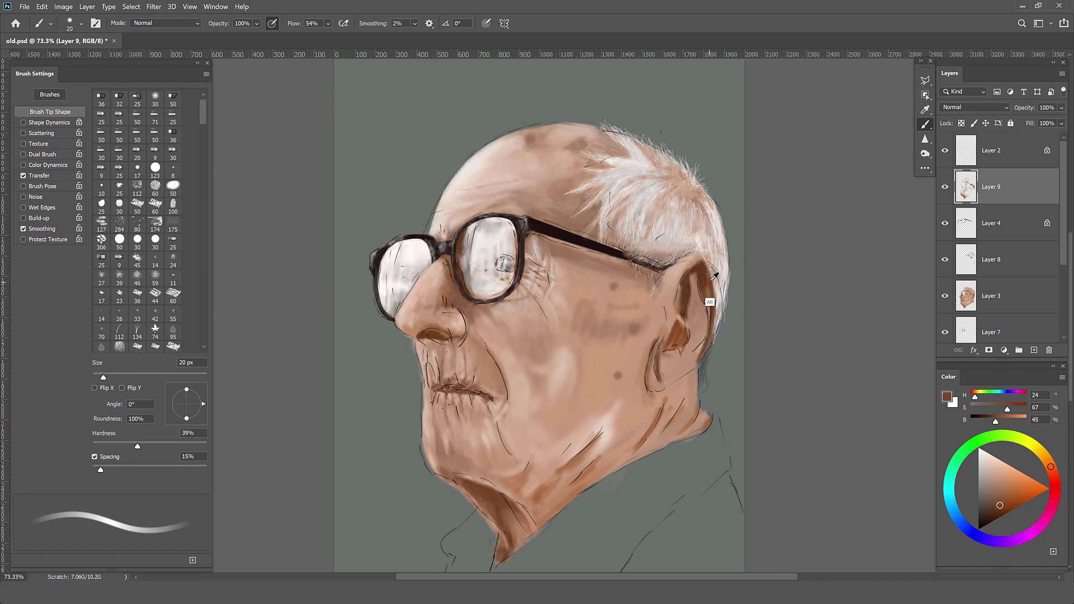
pyautogui.keyDown('alt'); pyautogui.click(665, 393); pyautogui.keyUp('alt')
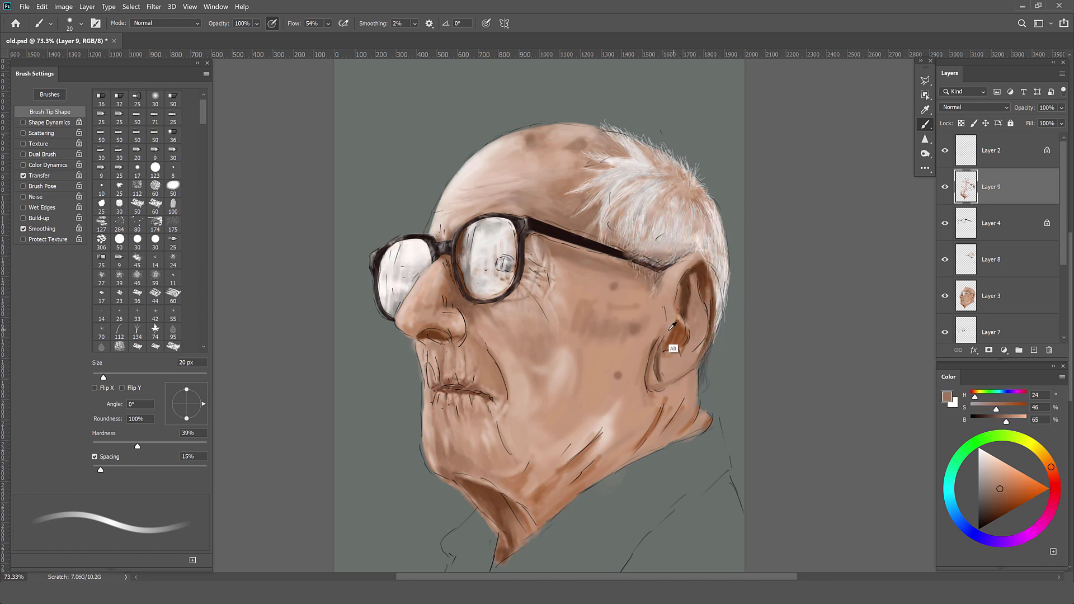
pyautogui.keyDown('alt'); pyautogui.click(669, 308); pyautogui.keyUp('alt')
pyautogui.keyDown('alt'); pyautogui.click(673, 344); pyautogui.keyUp('alt')
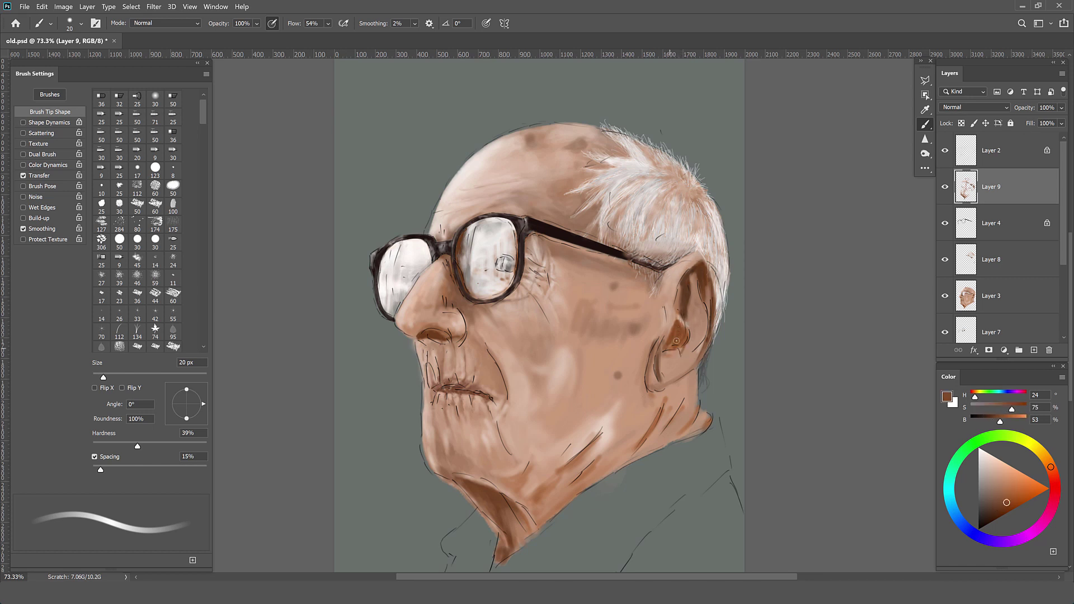
pyautogui.keyDown('alt'); pyautogui.click(667, 333); pyautogui.keyUp('alt')
pyautogui.press('.')
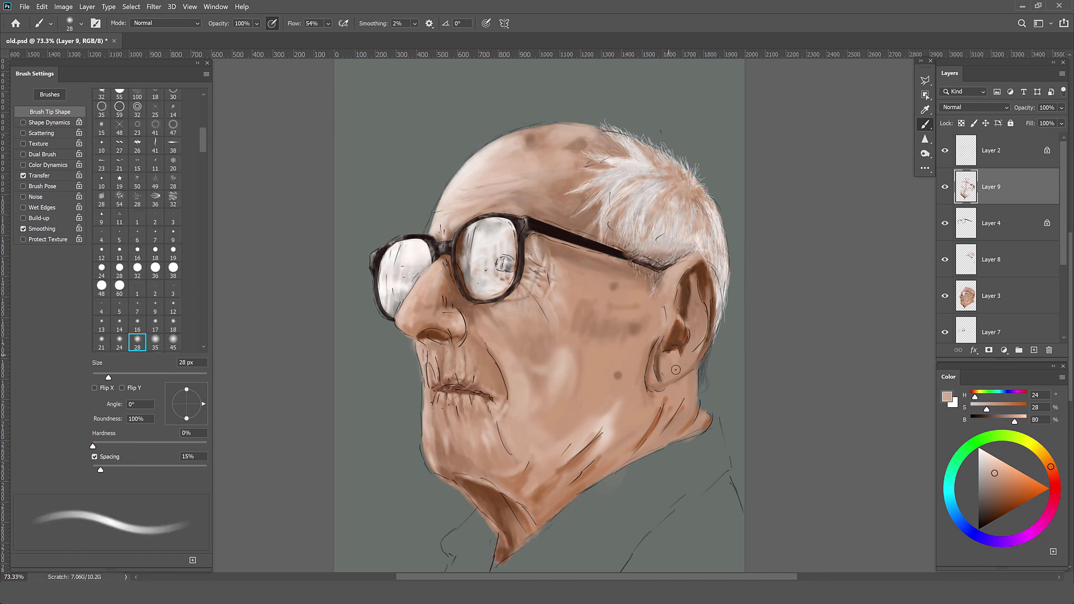
pyautogui.hotkey('ctrl', ',')
# Step: Hide the Layer 2 line art and switch to a soft round 30 brush tip
pyautogui.keyDown('alt'); pyautogui.click(659, 317); pyautogui.keyUp('alt')
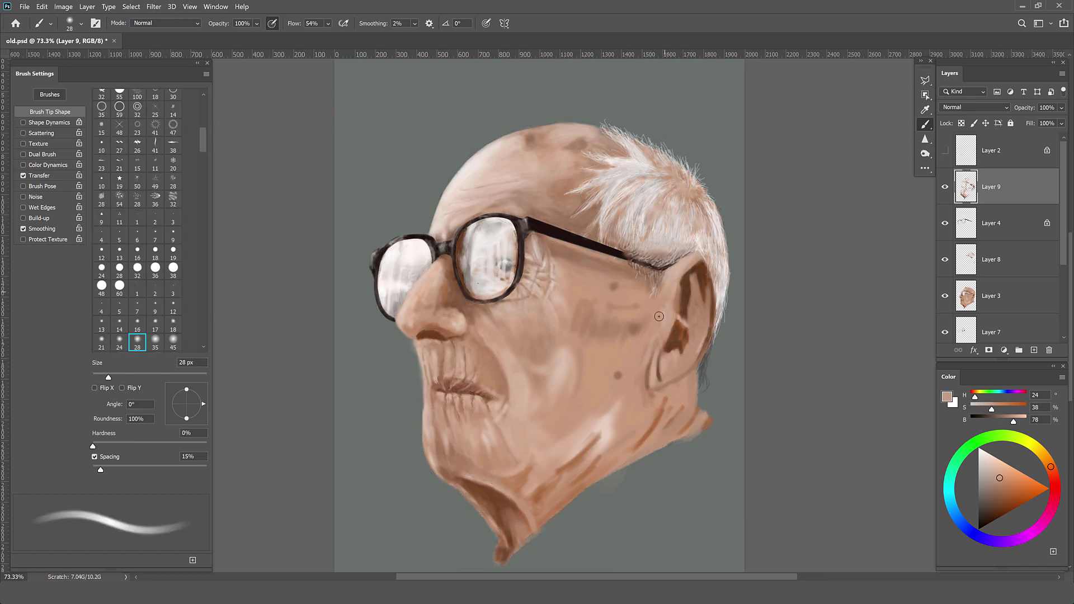
pyautogui.keyDown('alt'); pyautogui.click(662, 371); pyautogui.keyUp('alt')
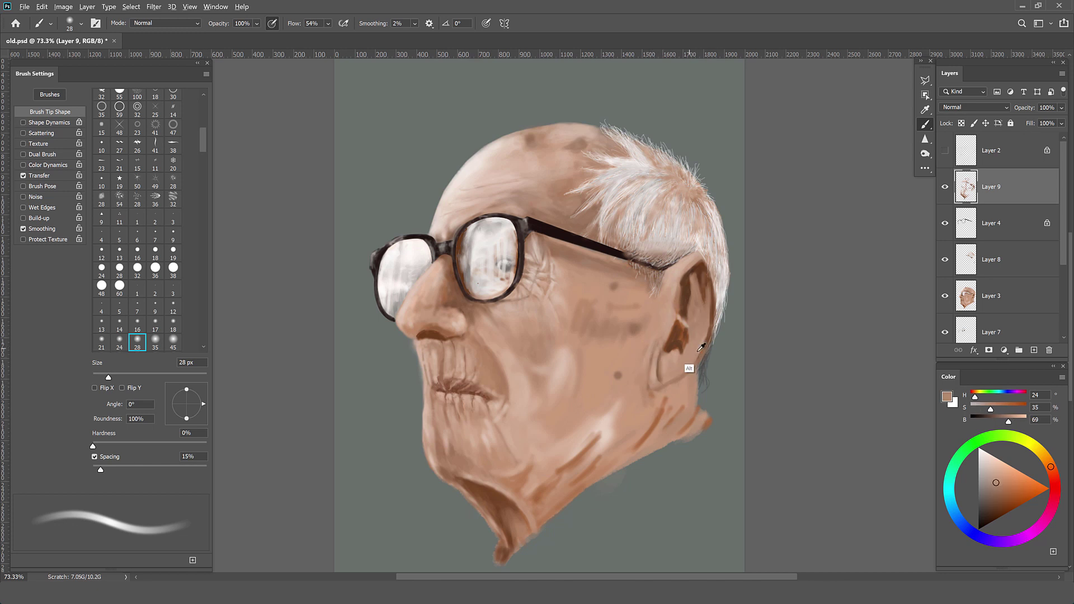
pyautogui.keyDown('alt'); pyautogui.click(684, 360); pyautogui.keyUp('alt')
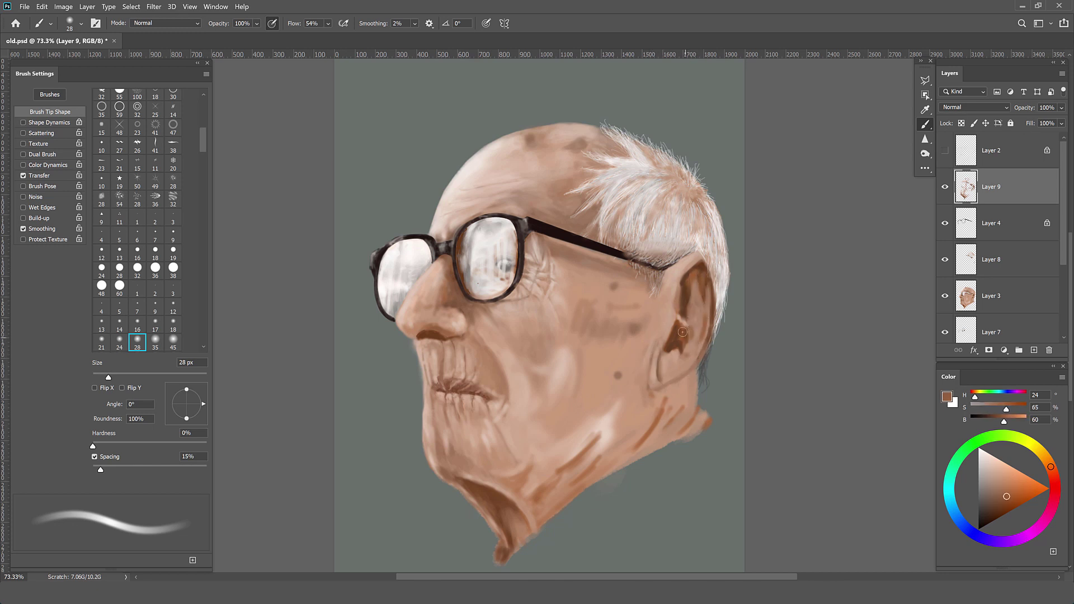
pyautogui.keyDown('alt'); pyautogui.click(670, 367); pyautogui.keyUp('alt')
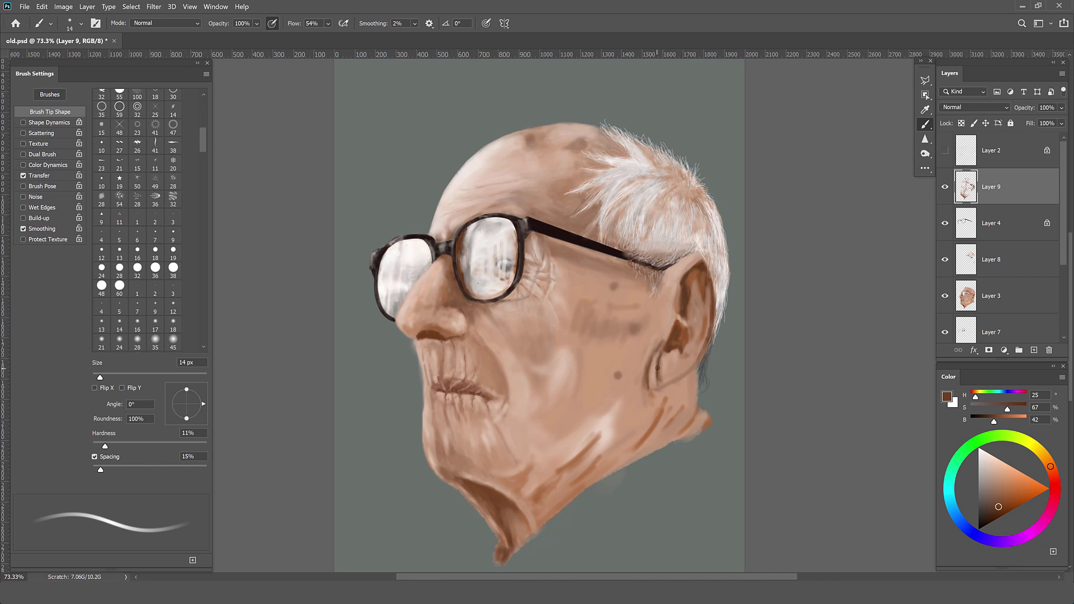
pyautogui.click(155, 98)
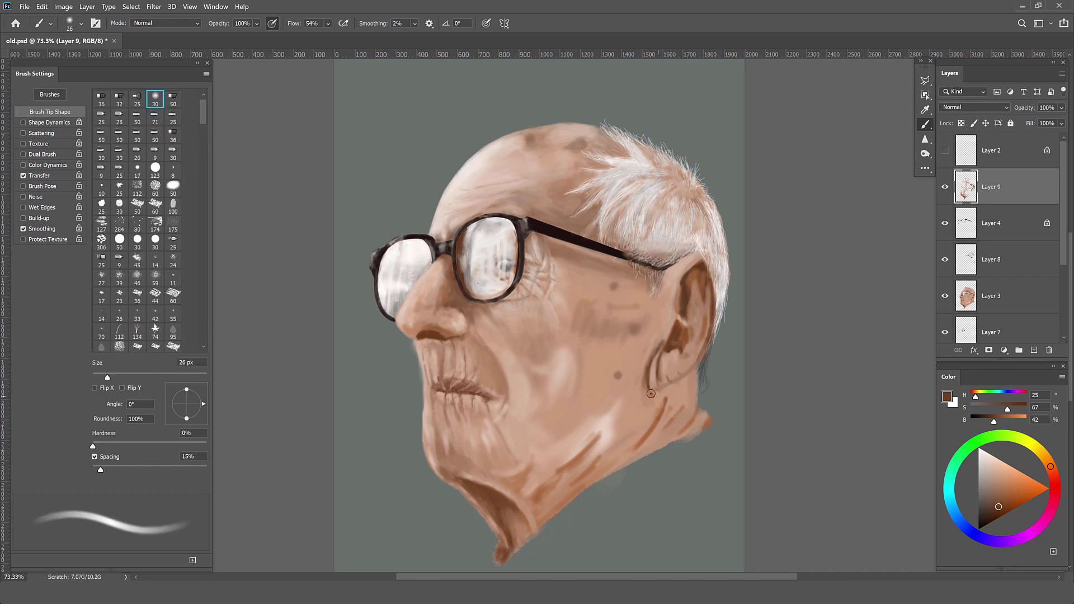
# Step: Blend light skin tones beside and higher up the ear
pyautogui.keyDown('alt'); pyautogui.click(658, 402); pyautogui.keyUp('alt')
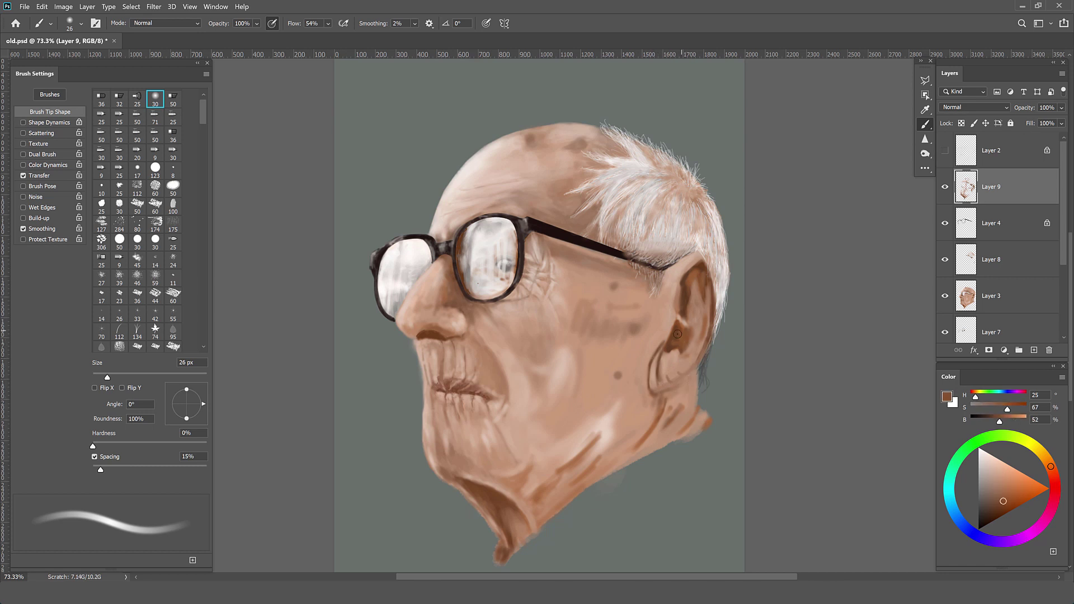
pyautogui.keyDown('alt'); pyautogui.click(668, 276); pyautogui.keyUp('alt')
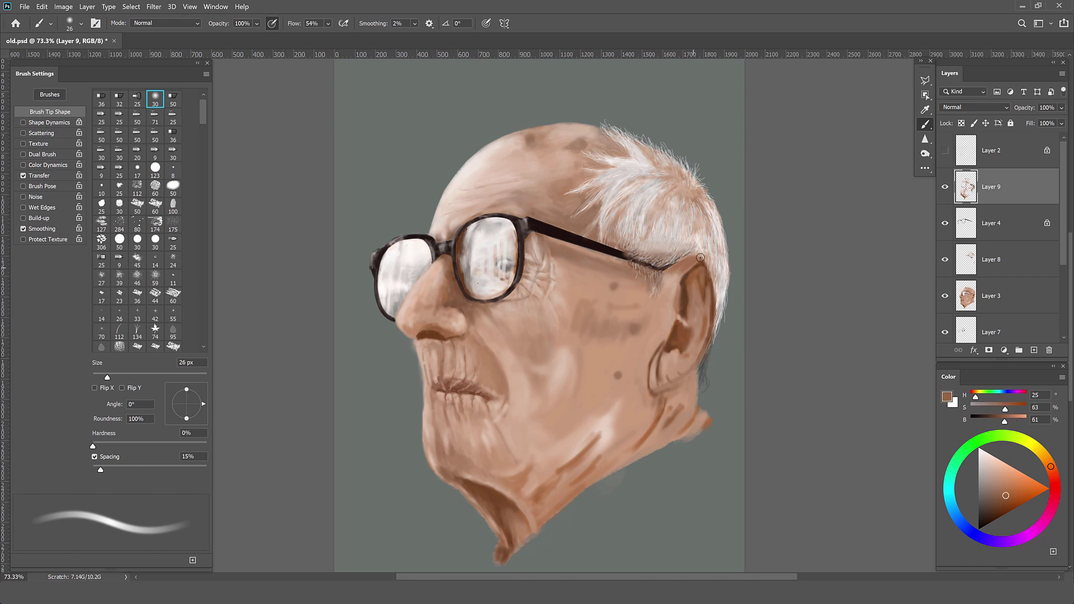
pyautogui.keyDown('alt'); pyautogui.click(663, 280); pyautogui.keyUp('alt')
pyautogui.keyDown('alt'); pyautogui.click(693, 320); pyautogui.keyUp('alt')
pyautogui.keyDown('alt'); pyautogui.click(681, 338); pyautogui.keyUp('alt')
# Step: Set brush hardness to about 15% and shade the ear with dark brown and light beige
pyautogui.moveTo(93, 446); pyautogui.dragTo(106, 448)
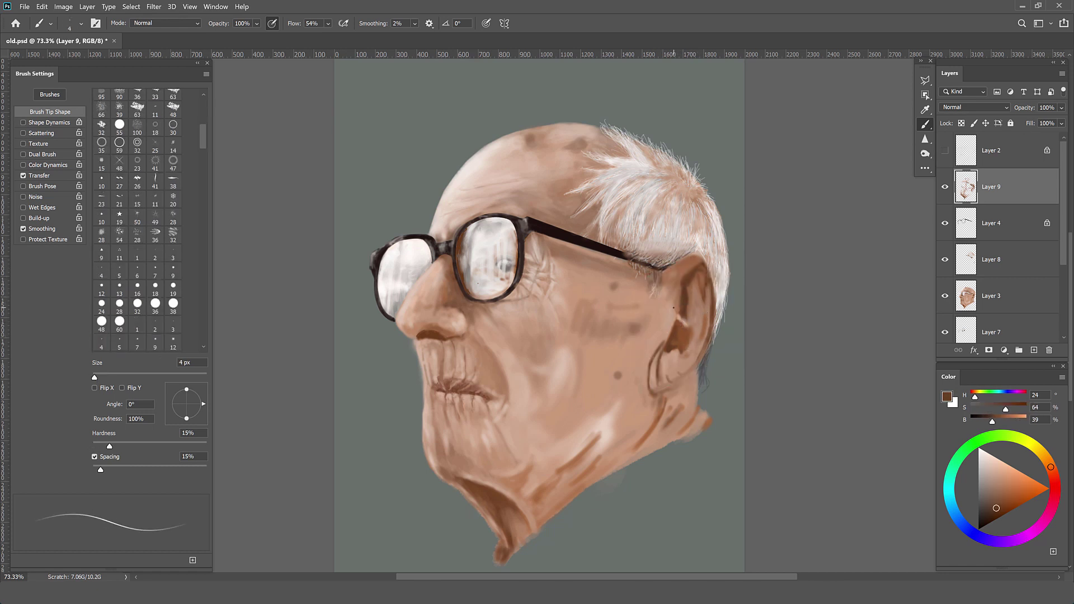
pyautogui.press(']')
pyautogui.press(']')
pyautogui.press(']')
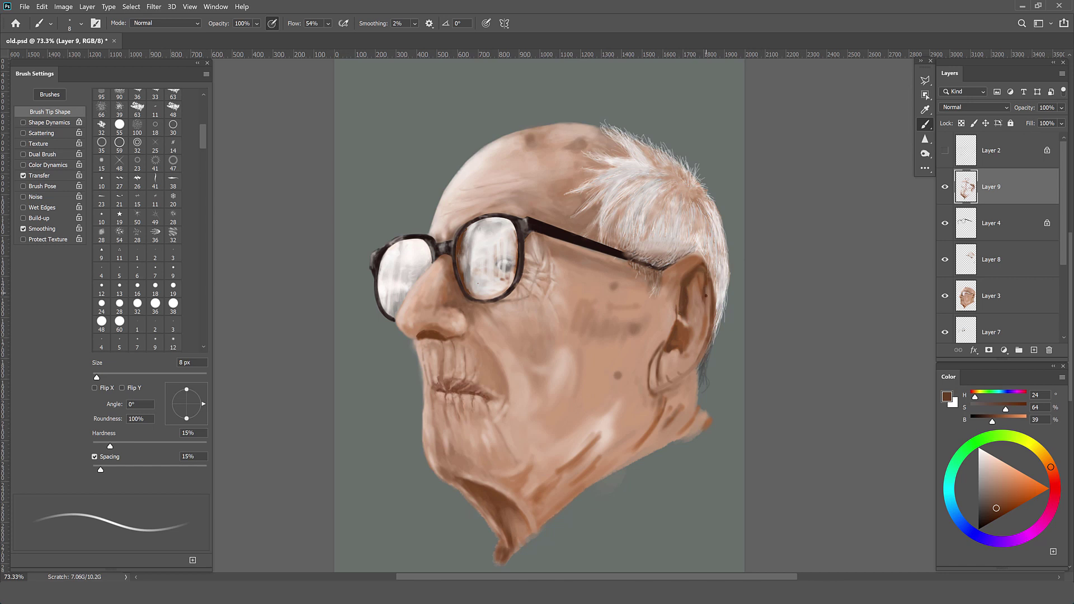
pyautogui.keyDown('alt'); pyautogui.click(686, 314); pyautogui.keyUp('alt')
pyautogui.press(']')
pyautogui.press(']')
pyautogui.press(']')
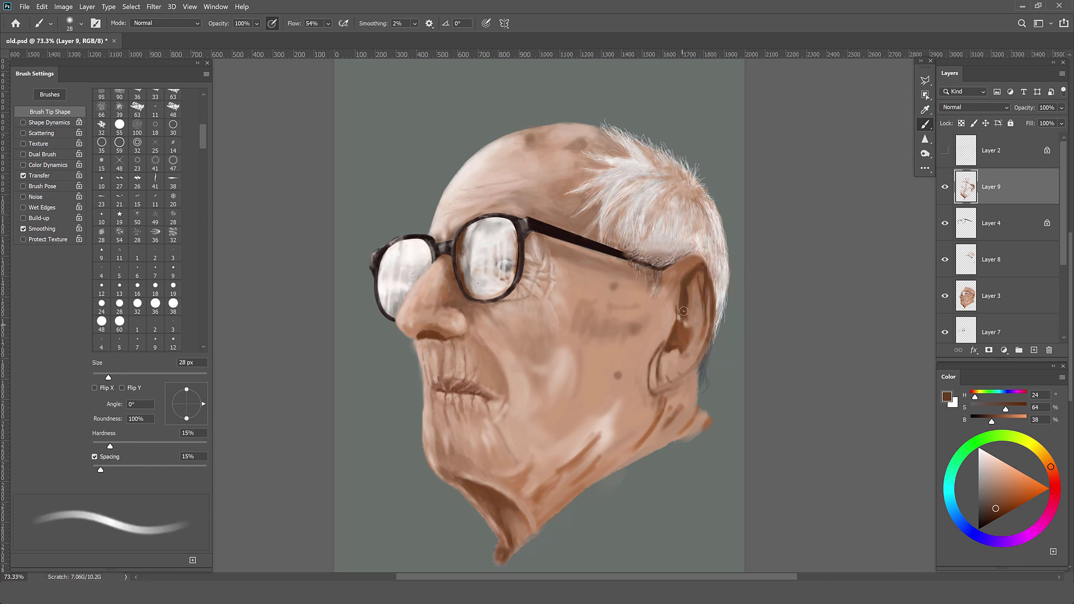
pyautogui.keyDown('alt'); pyautogui.click(657, 293); pyautogui.keyUp('alt')
pyautogui.keyDown('alt'); pyautogui.click(688, 264); pyautogui.keyUp('alt')
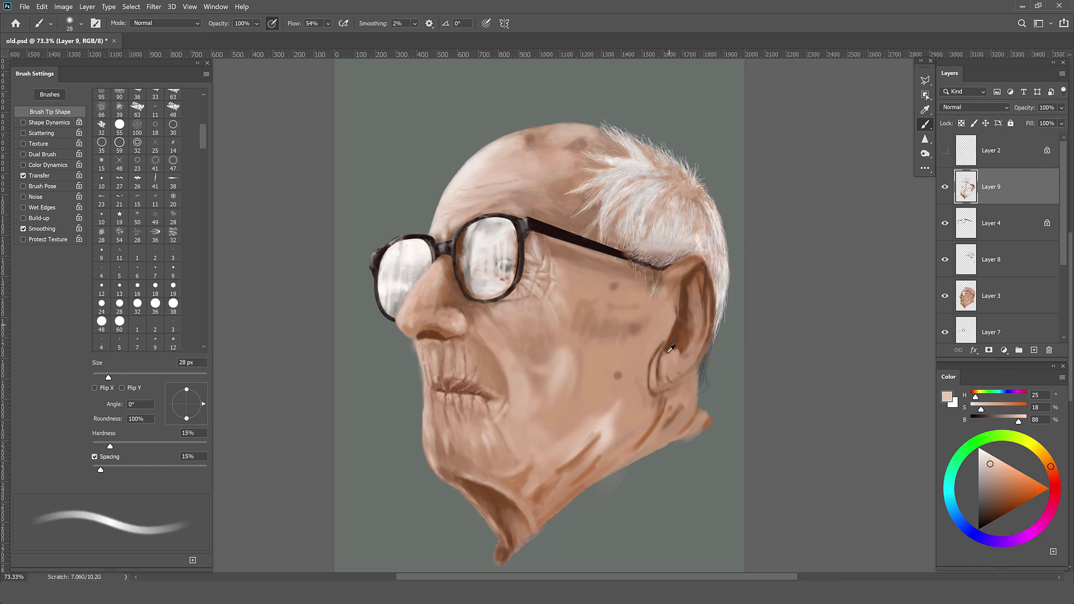
pyautogui.press('[')
pyautogui.press('[')
pyautogui.press('[')
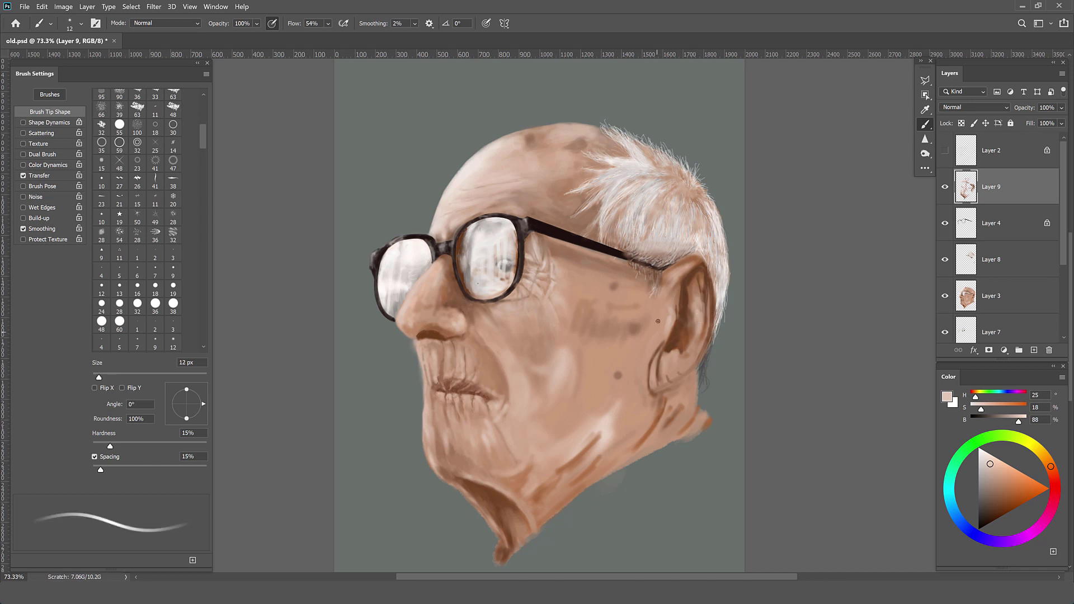
# Step: Paint small mid- and dark-brown marks on and beside the ear with a 12 px brush
pyautogui.keyDown('alt'); pyautogui.click(711, 292); pyautogui.keyUp('alt')
pyautogui.keyDown('alt'); pyautogui.click(689, 335); pyautogui.keyUp('alt')
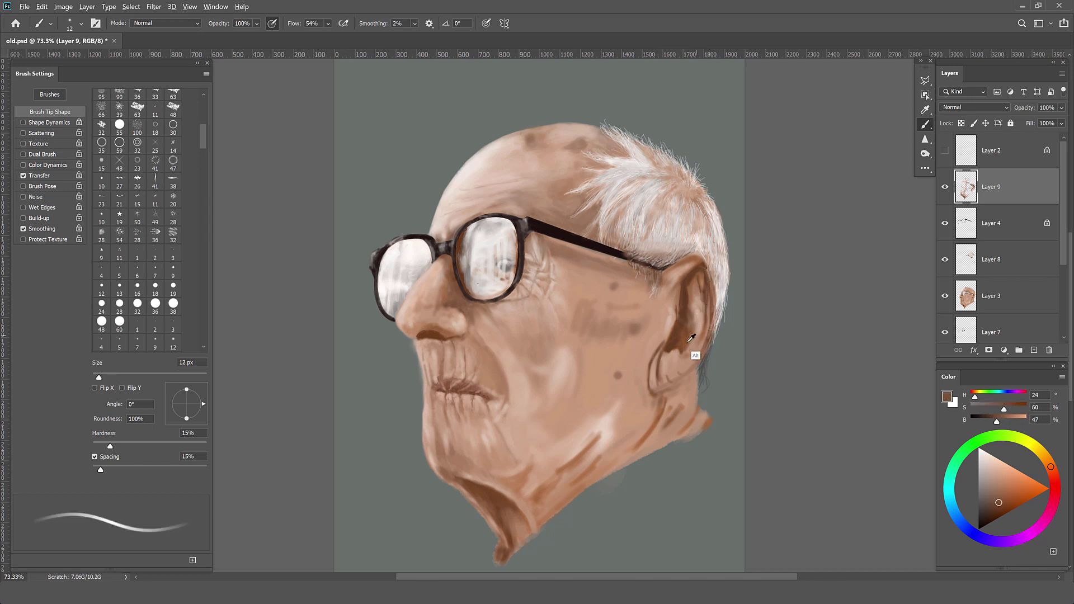
pyautogui.keyDown('alt'); pyautogui.click(699, 292); pyautogui.keyUp('alt')
pyautogui.keyDown('alt'); pyautogui.click(692, 357); pyautogui.keyUp('alt')
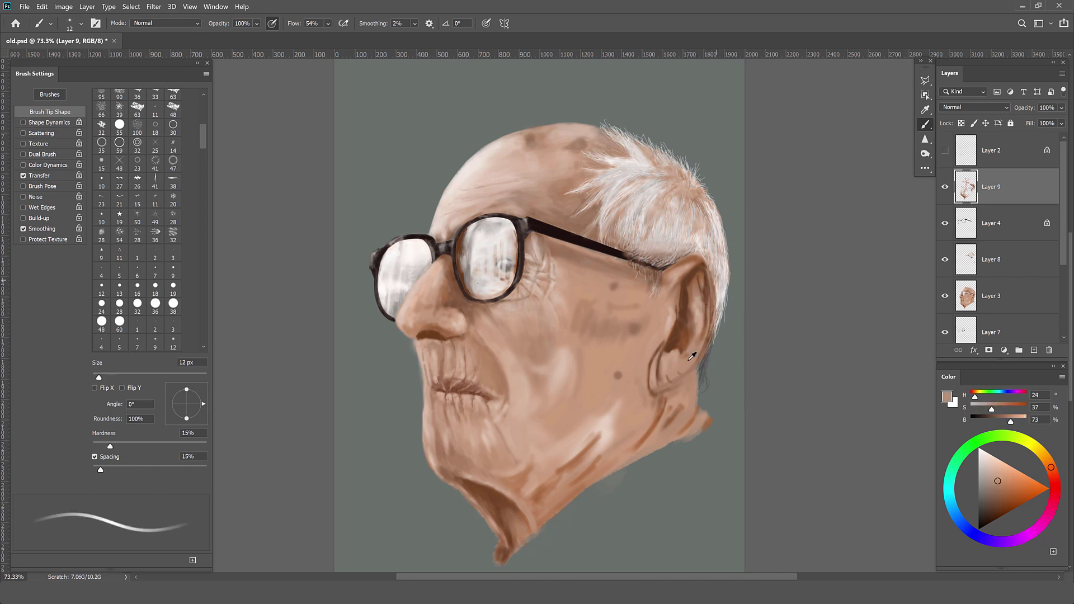
pyautogui.keyDown('alt'); pyautogui.click(666, 291); pyautogui.keyUp('alt')
pyautogui.moveTo(677, 302); pyautogui.dragTo(678, 307)
pyautogui.keyDown('alt'); pyautogui.click(674, 294); pyautogui.keyUp('alt')
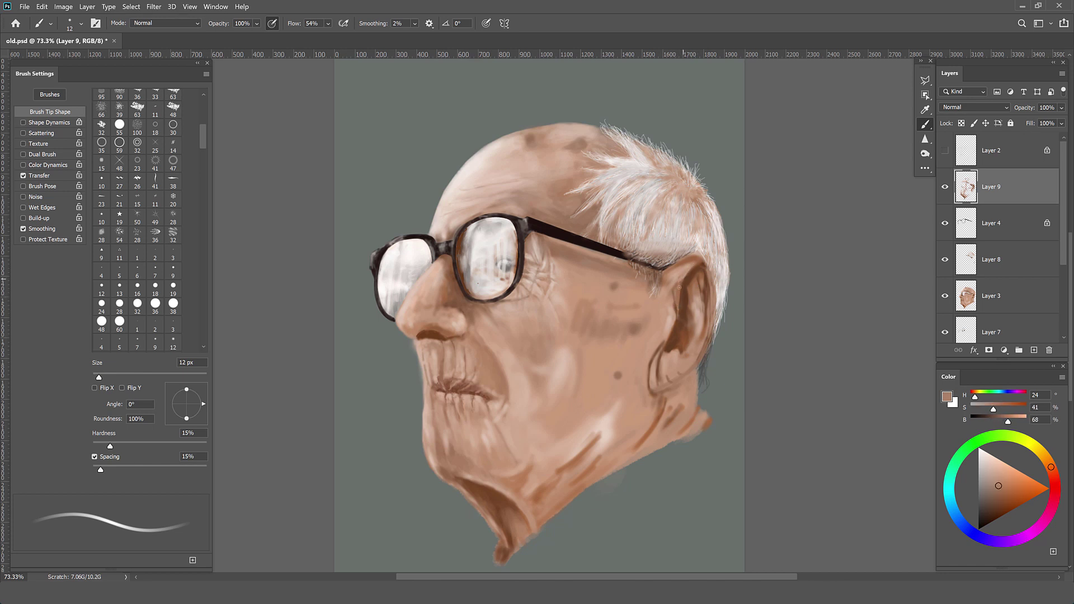
# Step: Paint soft darker shading beside the ear with a 27 px brush
pyautogui.press(']')
pyautogui.press(']')
pyautogui.press(']')
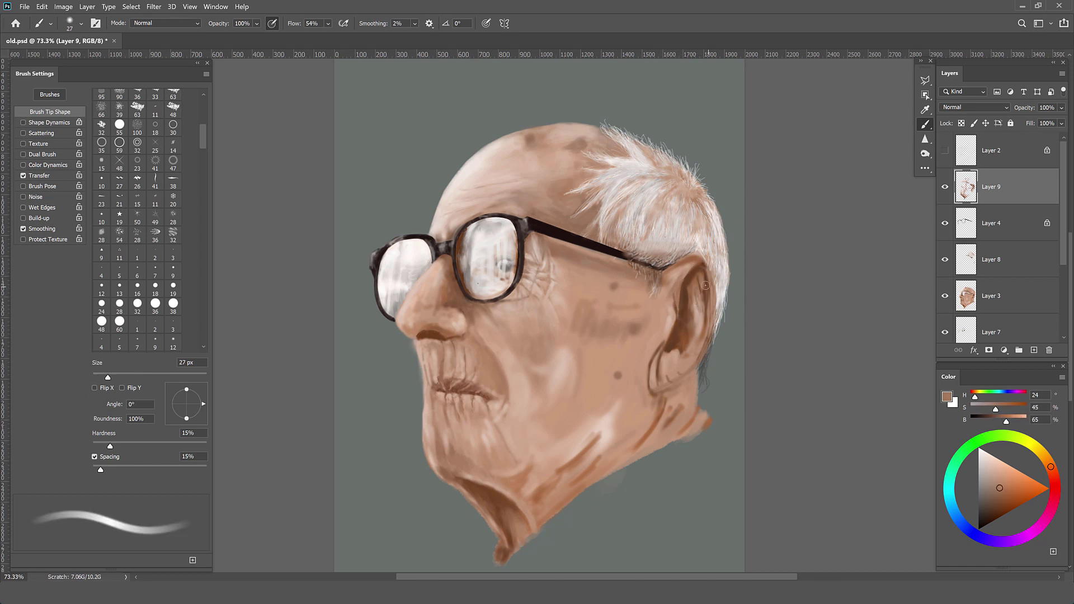
pyautogui.keyDown('alt'); pyautogui.click(700, 299); pyautogui.keyUp('alt')
pyautogui.moveTo(690, 335); pyautogui.dragTo(699, 324)
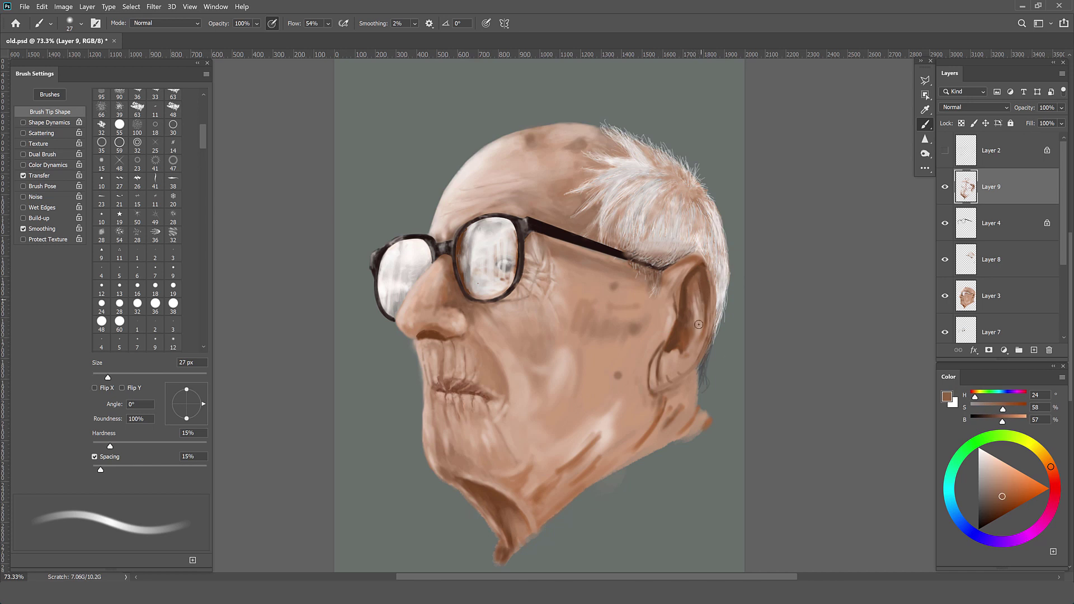
pyautogui.keyDown('alt'); pyautogui.click(667, 354); pyautogui.keyUp('alt')
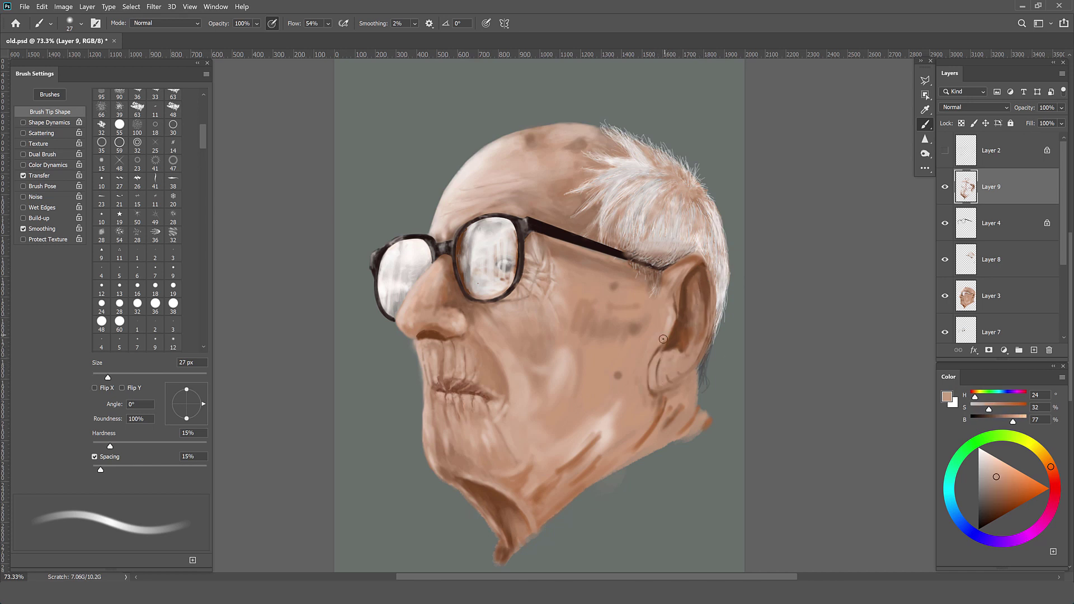
pyautogui.keyDown('alt'); pyautogui.click(659, 365); pyautogui.keyUp('alt')
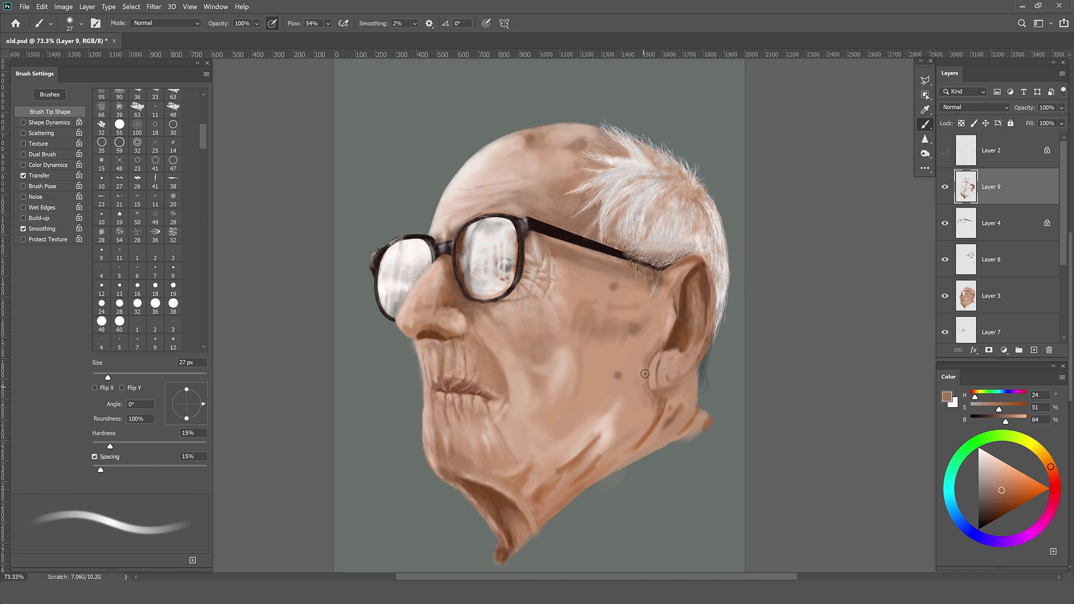
pyautogui.keyDown('alt'); pyautogui.click(674, 291); pyautogui.keyUp('alt')
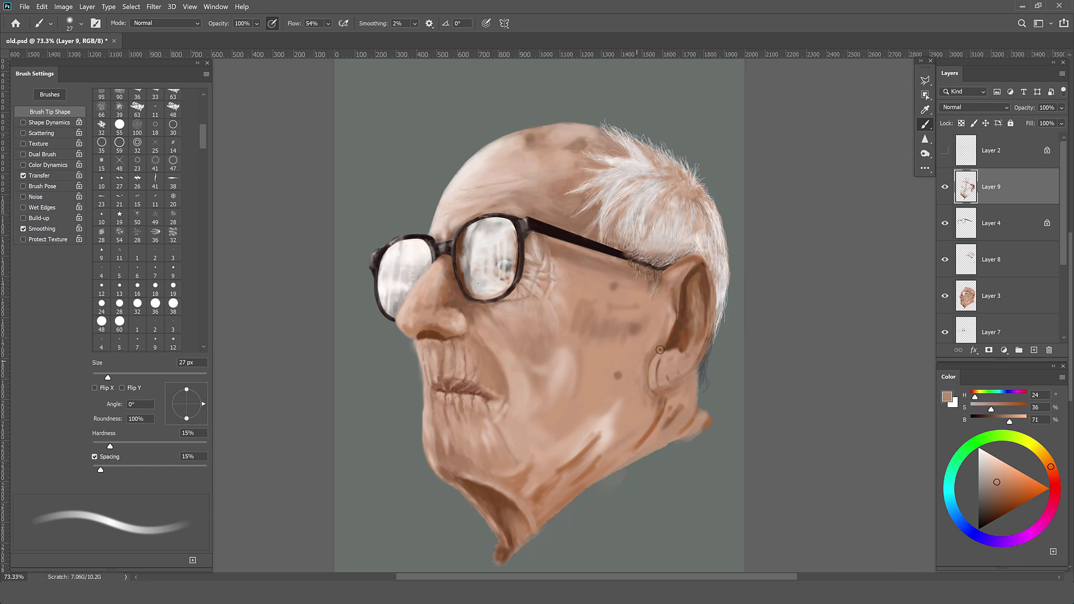
# Step: Repaint the ear with fresh tan and dark-brown strokes at 11–26 px
pyautogui.press('[')
pyautogui.press('[')
pyautogui.press('[')
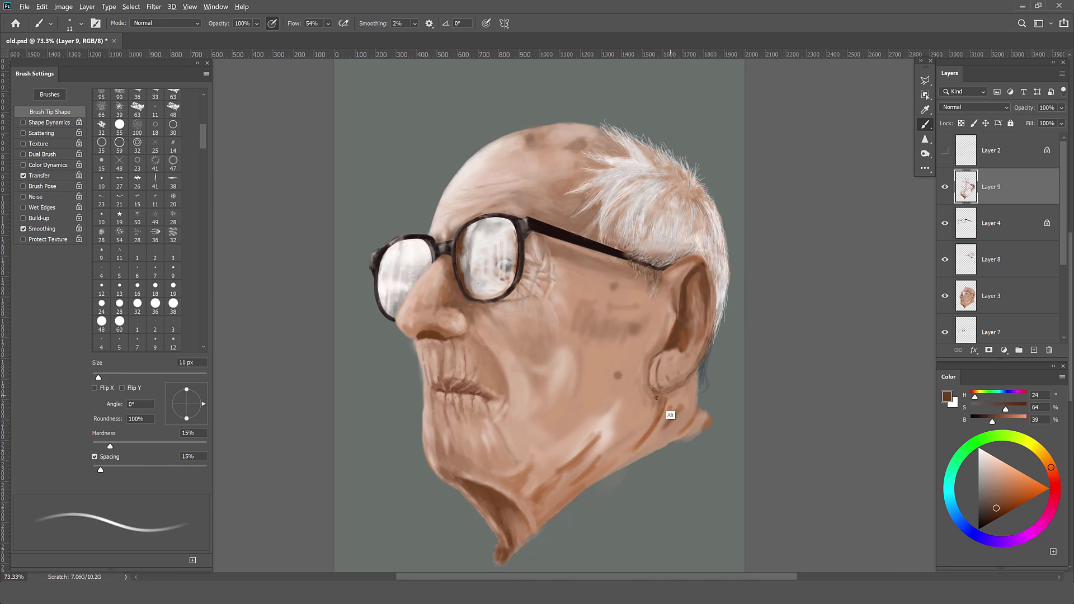
pyautogui.keyDown('alt'); pyautogui.click(656, 397); pyautogui.keyUp('alt')
pyautogui.press(']')
pyautogui.press(']')
pyautogui.press(']')
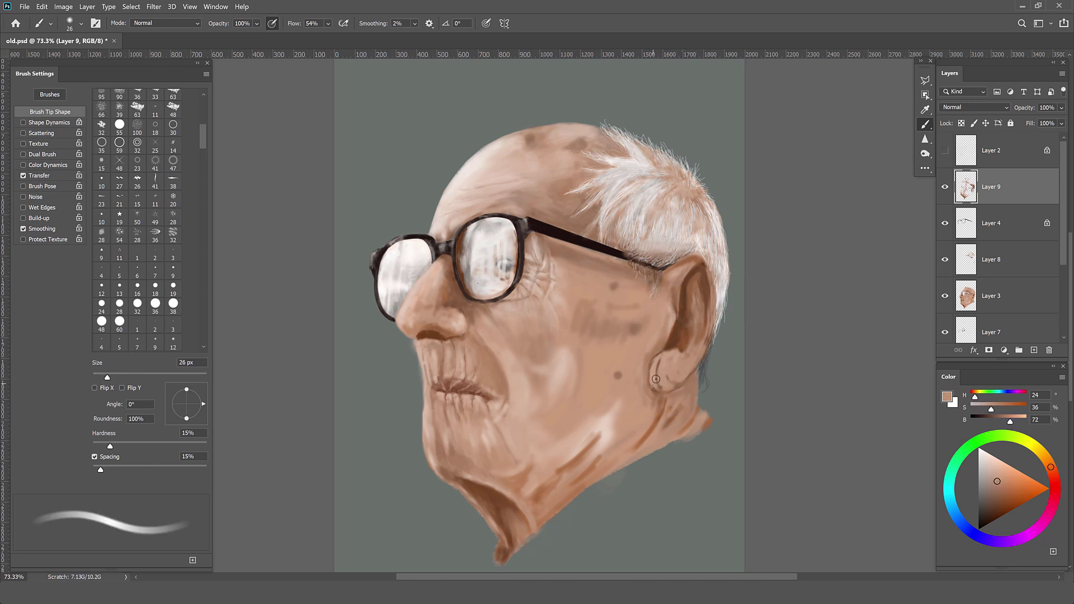
pyautogui.moveTo(660, 363)
pyautogui.mouseDown()
pyautogui.moveTo(666, 330)
pyautogui.moveTo(701, 294)
pyautogui.mouseUp()
pyautogui.keyDown('alt'); pyautogui.click(702, 287); pyautogui.keyUp('alt')
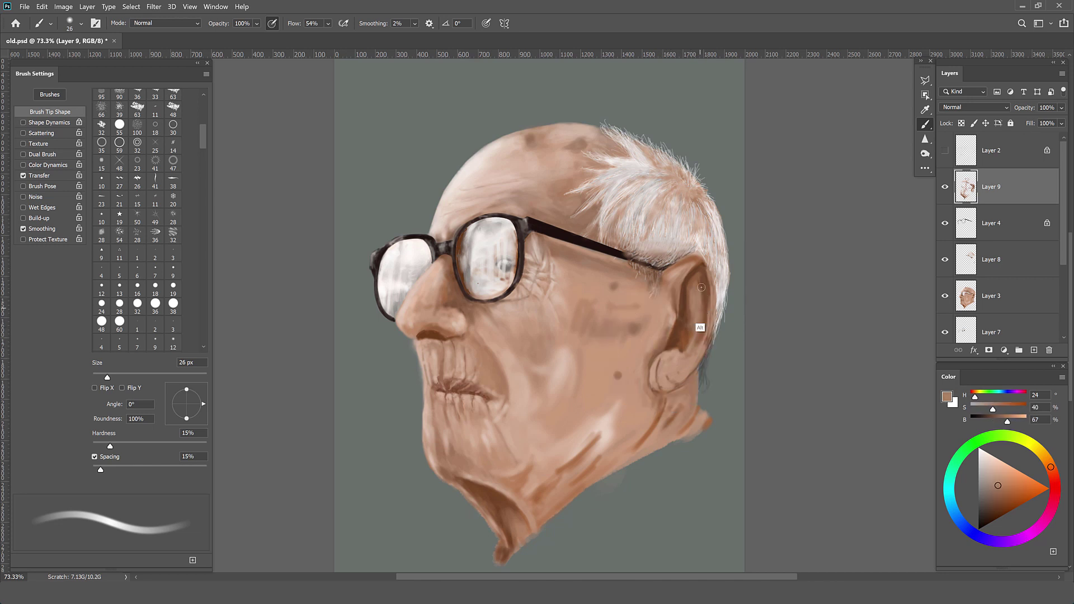
pyautogui.keyDown('alt'); pyautogui.click(653, 370); pyautogui.keyUp('alt')
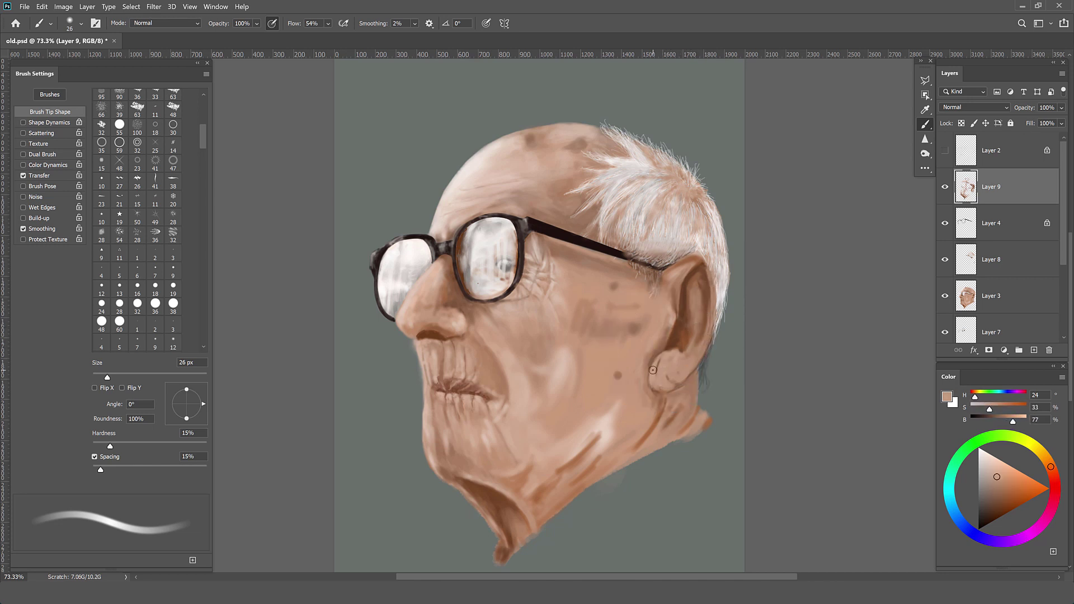
pyautogui.keyDown('alt'); pyautogui.click(672, 349); pyautogui.keyUp('alt')
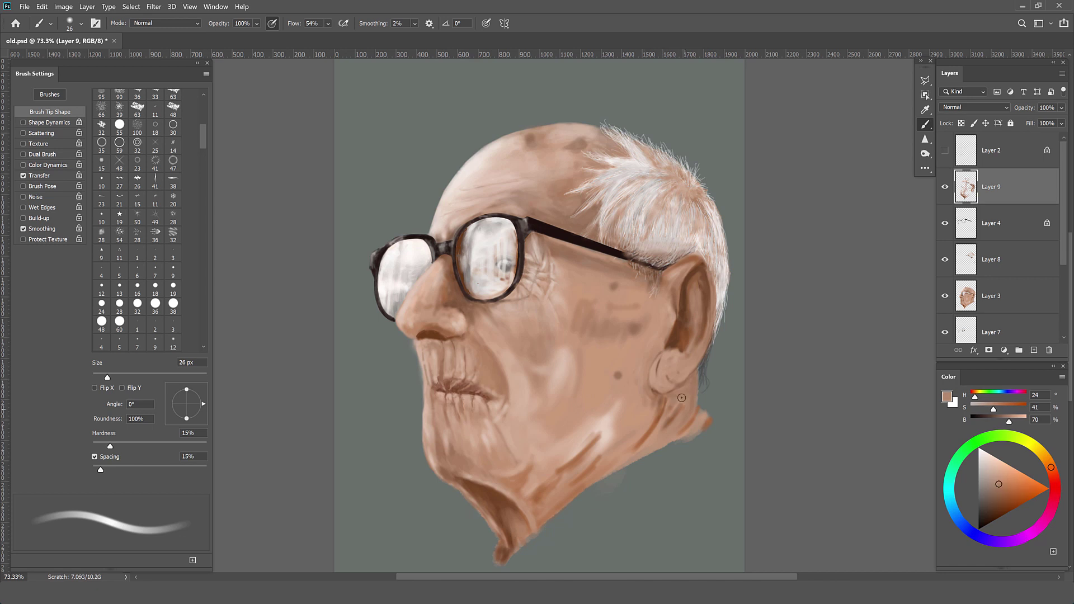
pyautogui.keyDown('alt'); pyautogui.click(686, 313); pyautogui.keyUp('alt')
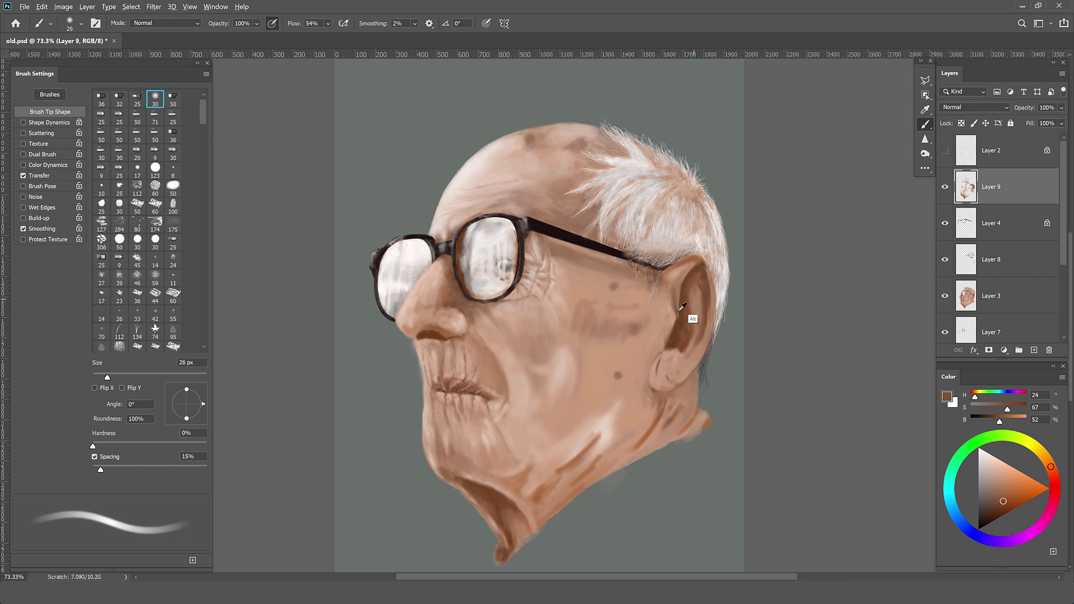
# Step: Paint light cheek skin over the ear's back edge, inner ear and earlobe with a soft 30 px tip
pyautogui.keyDown('alt'); pyautogui.click(682, 272); pyautogui.keyUp('alt')
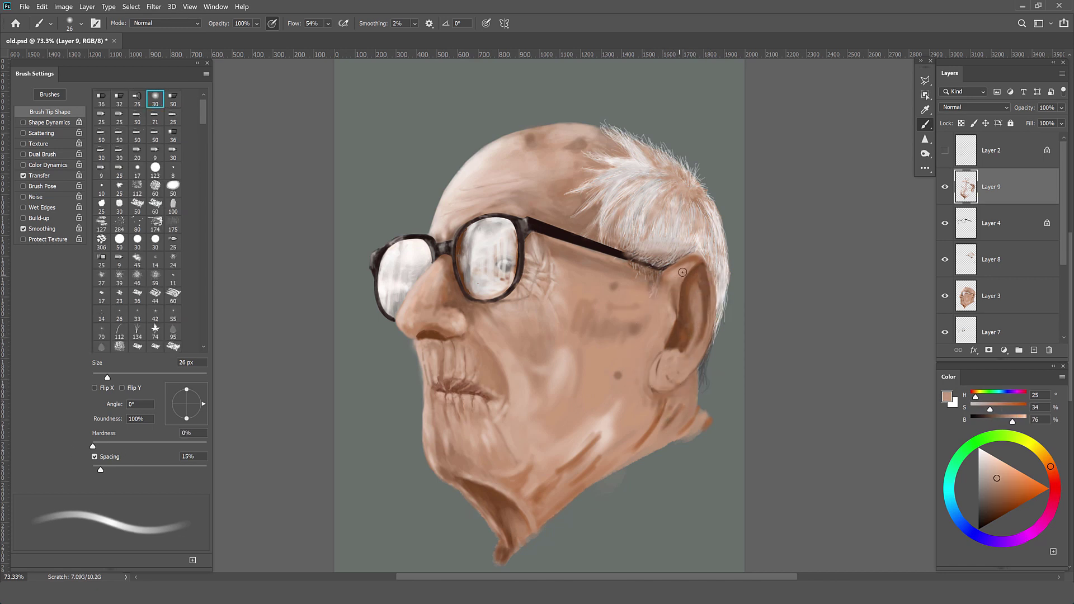
pyautogui.keyDown('alt'); pyautogui.click(669, 297); pyautogui.keyUp('alt')
pyautogui.keyDown('alt'); pyautogui.click(575, 361); pyautogui.keyUp('alt')
pyautogui.moveTo(697, 308); pyautogui.dragTo(693, 346)
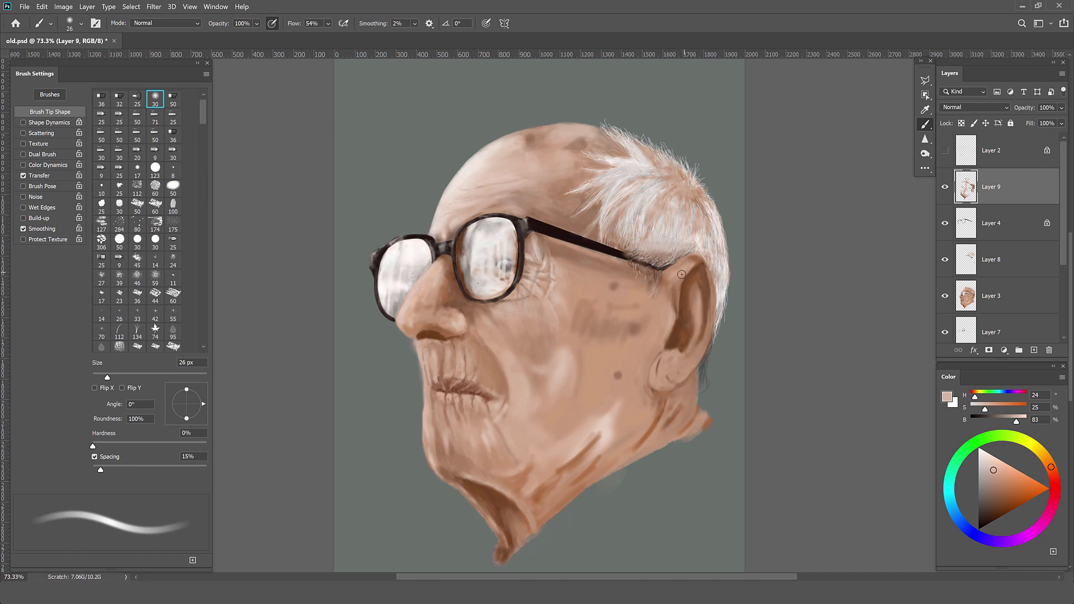
pyautogui.moveTo(681, 272); pyautogui.dragTo(704, 336)
pyautogui.moveTo(674, 372); pyautogui.dragTo(690, 363)
# Step: Sample darker and lighter face skin tones and blend them near the ear
pyautogui.keyDown('alt'); pyautogui.click(656, 356); pyautogui.keyUp('alt')
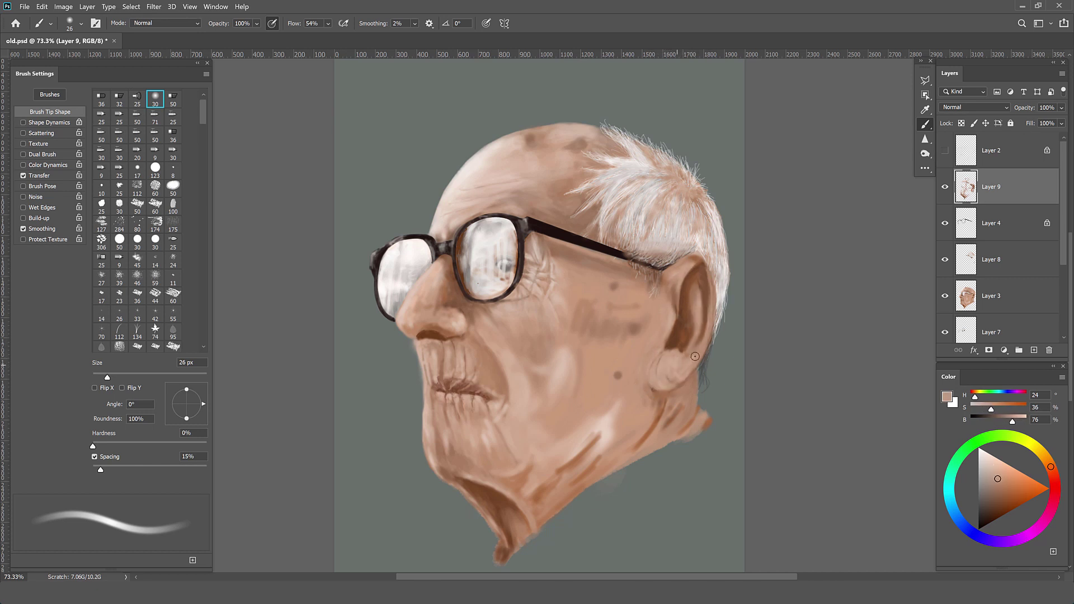
pyautogui.keyDown('alt'); pyautogui.click(670, 368); pyautogui.keyUp('alt')
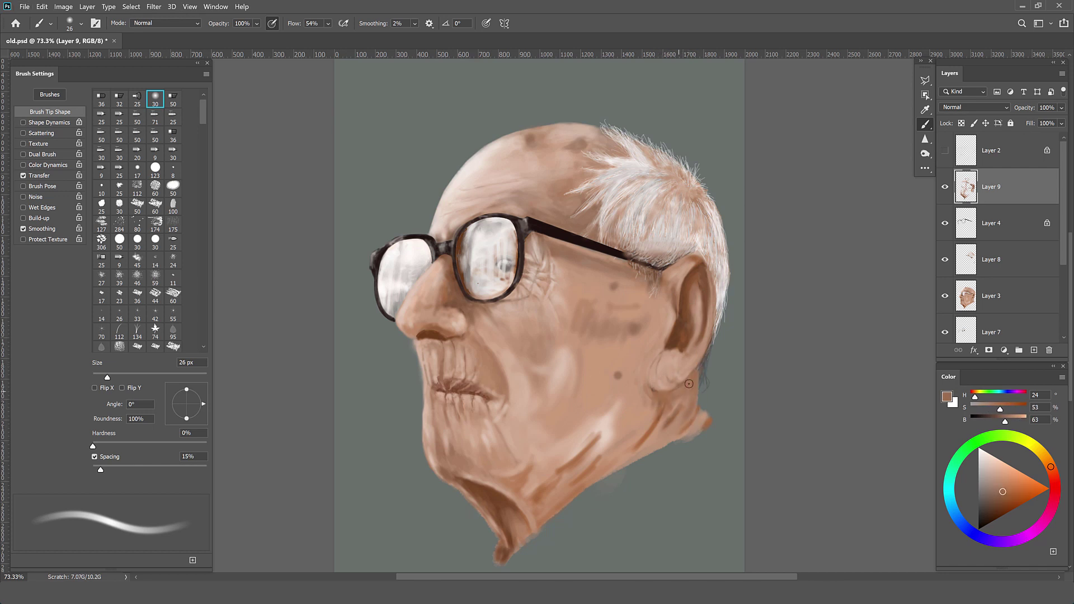
pyautogui.keyDown('alt'); pyautogui.click(662, 309); pyautogui.keyUp('alt')
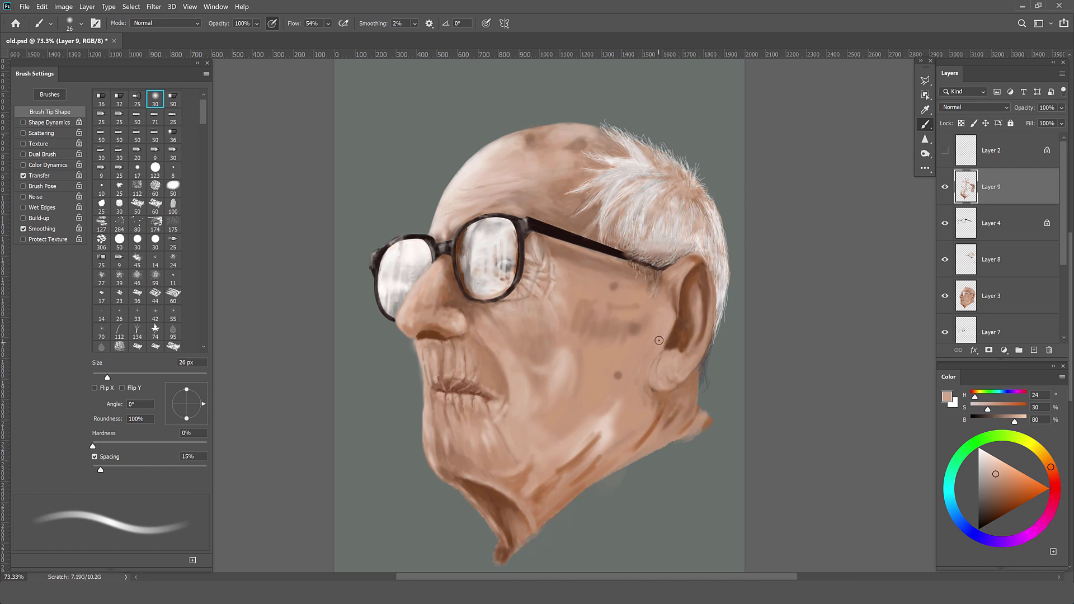
pyautogui.keyDown('alt'); pyautogui.click(670, 297); pyautogui.keyUp('alt')
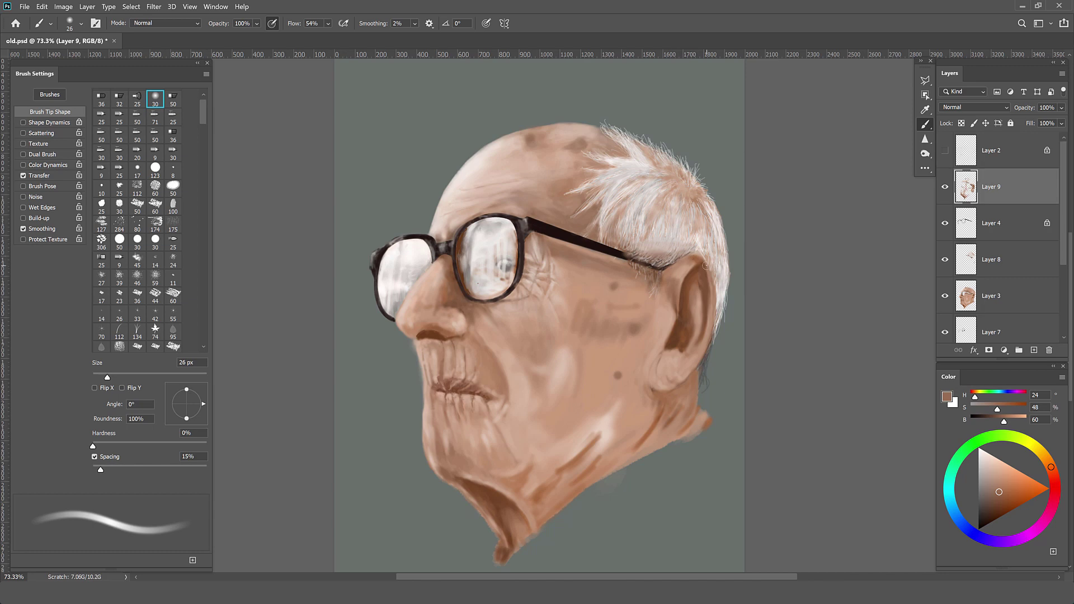
pyautogui.keyDown('alt'); pyautogui.click(638, 386); pyautogui.keyUp('alt')
# Step: Zoom in and outline the earlobe with skin and darker brown using a 9 px brush
pyautogui.scroll(2, 644, 336)
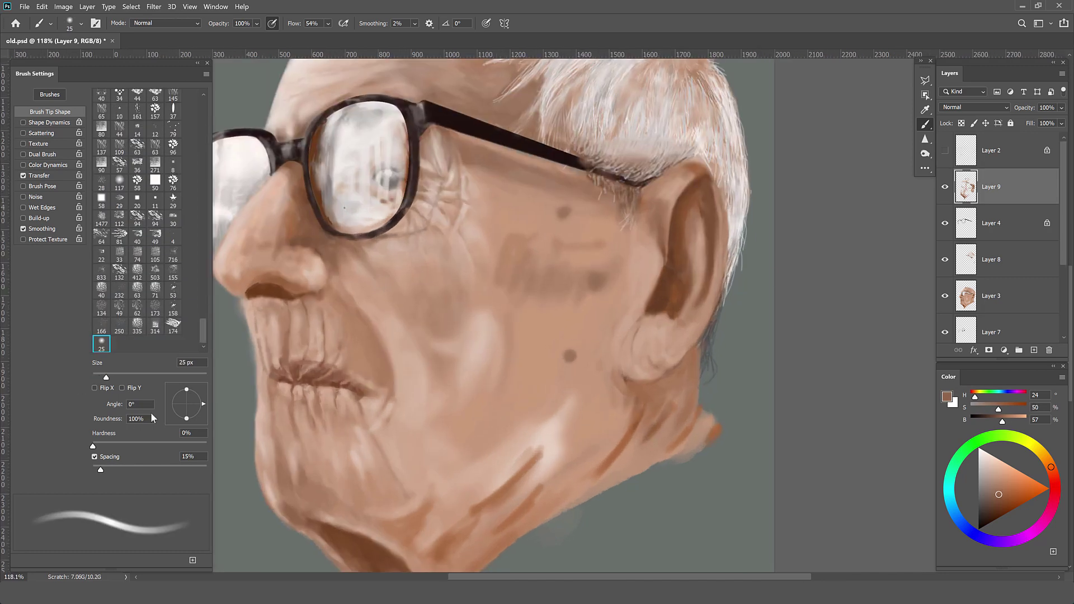
pyautogui.press('[')
pyautogui.press('[')
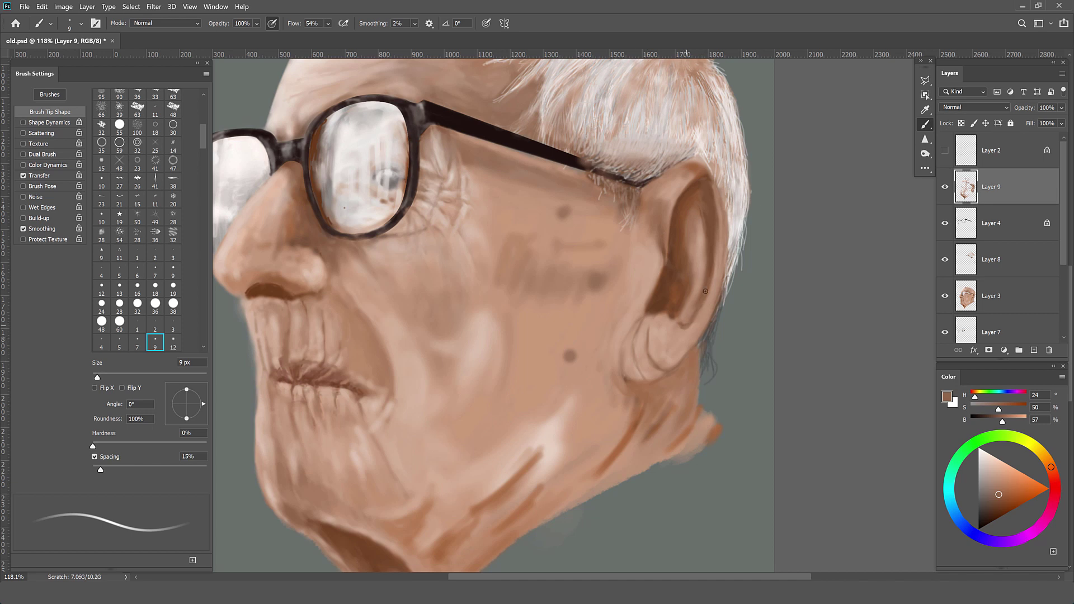
pyautogui.keyDown('alt'); pyautogui.click(658, 359); pyautogui.keyUp('alt')
pyautogui.keyDown('alt'); pyautogui.click(649, 376); pyautogui.keyUp('alt')
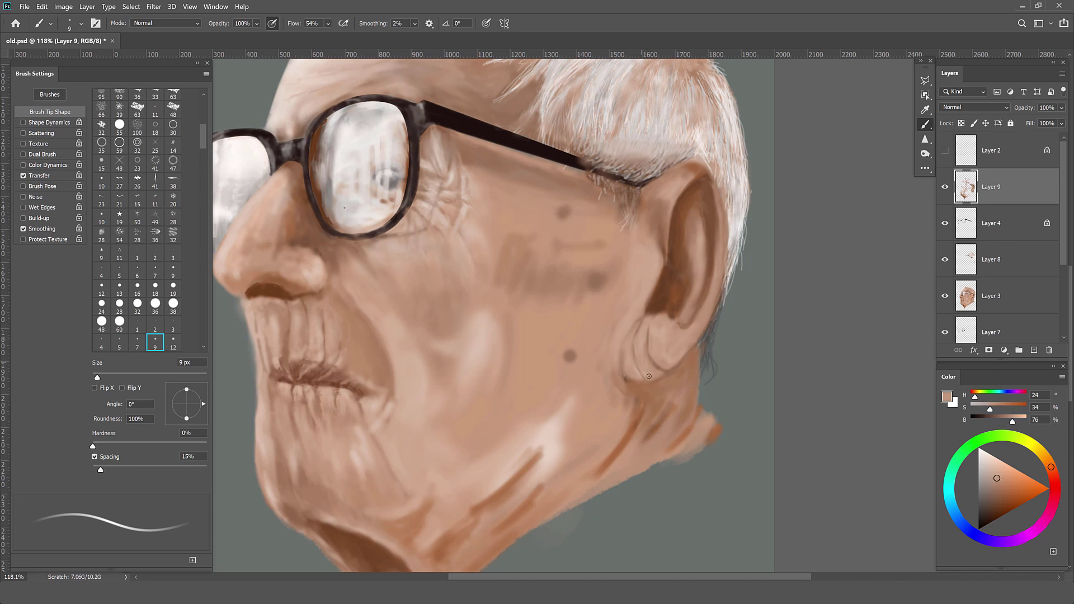
pyautogui.keyDown('alt'); pyautogui.click(648, 323); pyautogui.keyUp('alt')
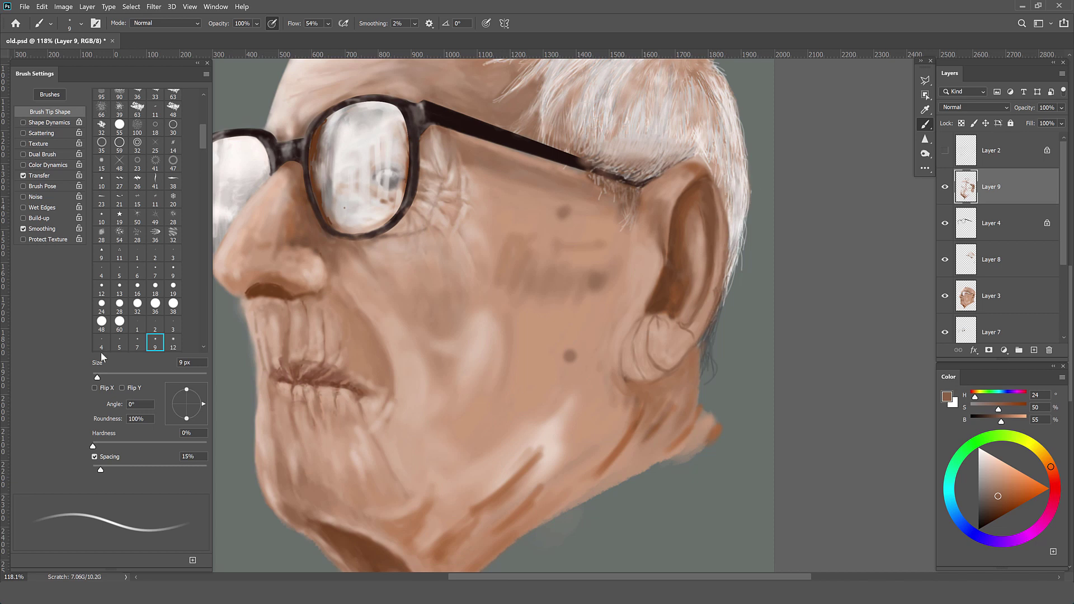
pyautogui.scroll(-1, 102, 356)
# Step: Paint light earlobe highlights with a soft 24 px brush, then zoom out to 66.7%
pyautogui.click(119, 340)
pyautogui.keyDown('alt'); pyautogui.click(649, 369); pyautogui.keyUp('alt')
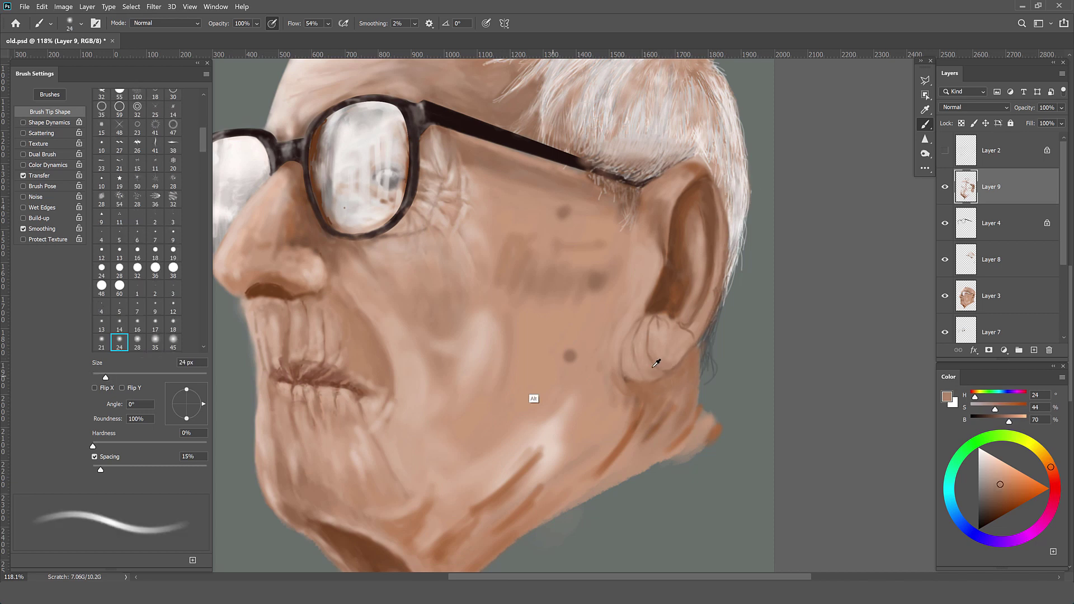
pyautogui.keyDown('alt'); pyautogui.click(532, 400); pyautogui.keyUp('alt')
pyautogui.moveTo(642, 377); pyautogui.dragTo(642, 372)
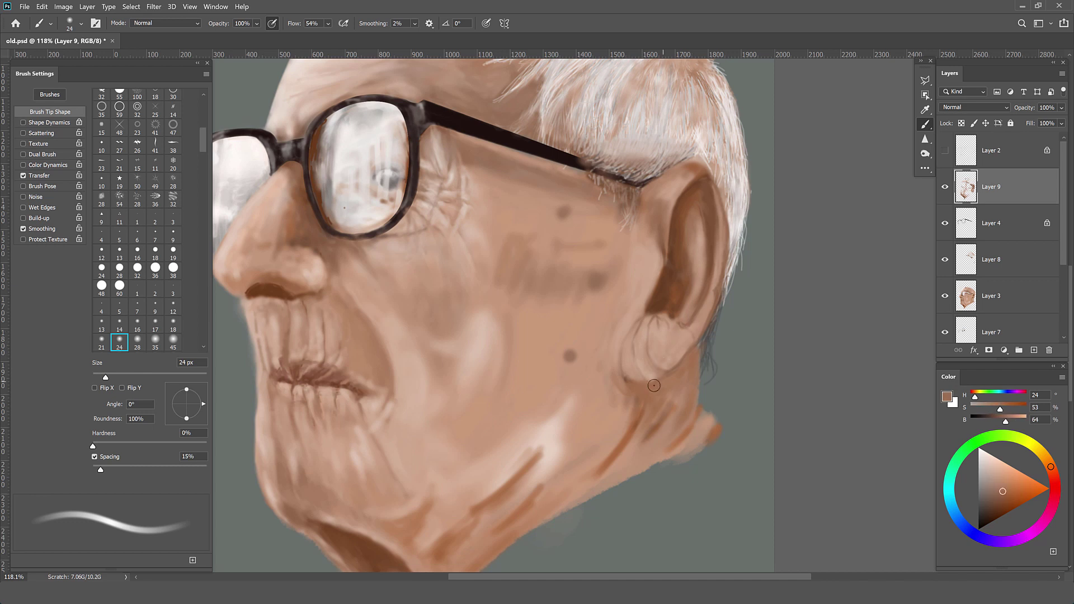
pyautogui.keyDown('alt'); pyautogui.click(685, 348); pyautogui.keyUp('alt')
pyautogui.scroll(-2, 646, 375)
pyautogui.keyDown('alt'); pyautogui.click(673, 305); pyautogui.keyUp('alt')
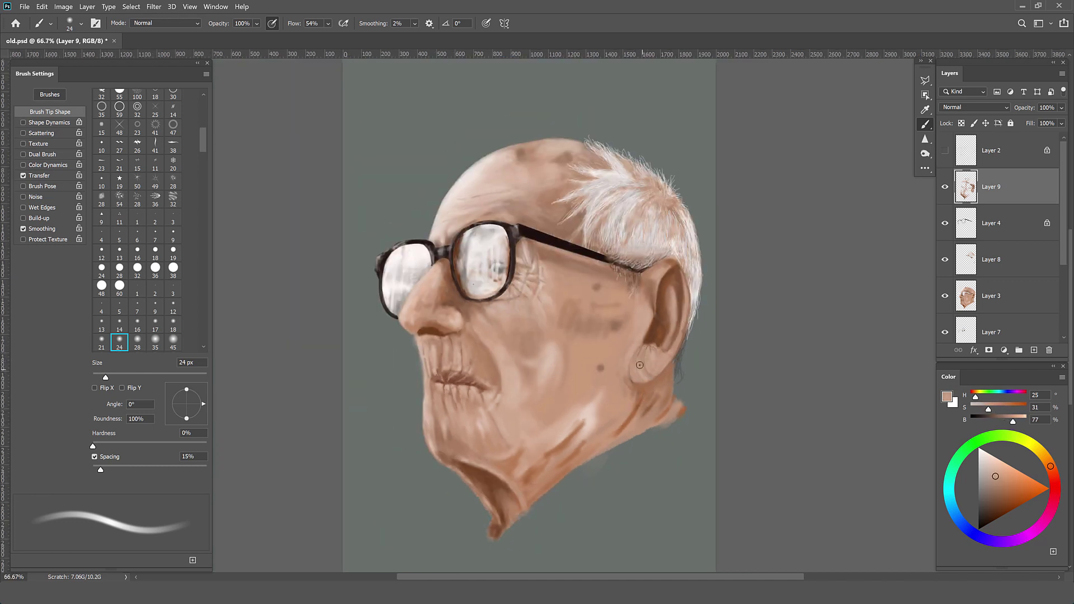
# Step: Blend deep browns and lighter skin along the ear edge and neck
pyautogui.keyDown('alt'); pyautogui.click(680, 296); pyautogui.keyUp('alt')
pyautogui.keyDown('alt'); pyautogui.click(656, 402); pyautogui.keyUp('alt')
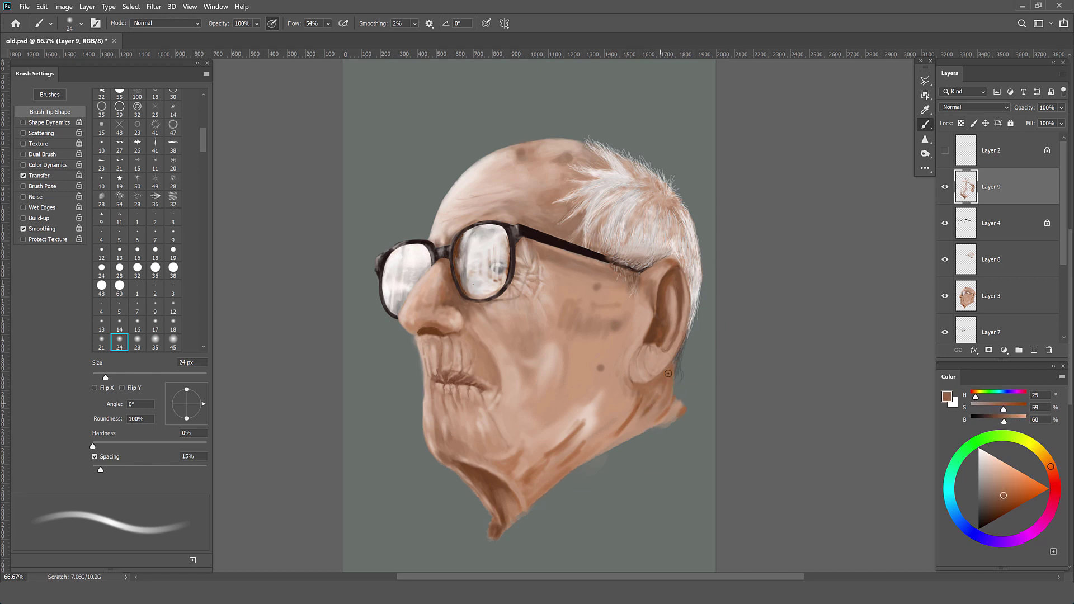
pyautogui.keyDown('alt'); pyautogui.click(666, 313); pyautogui.keyUp('alt')
pyautogui.keyDown('alt'); pyautogui.click(656, 332); pyautogui.keyUp('alt')
pyautogui.keyDown('alt'); pyautogui.click(630, 343); pyautogui.keyUp('alt')
pyautogui.press('.')
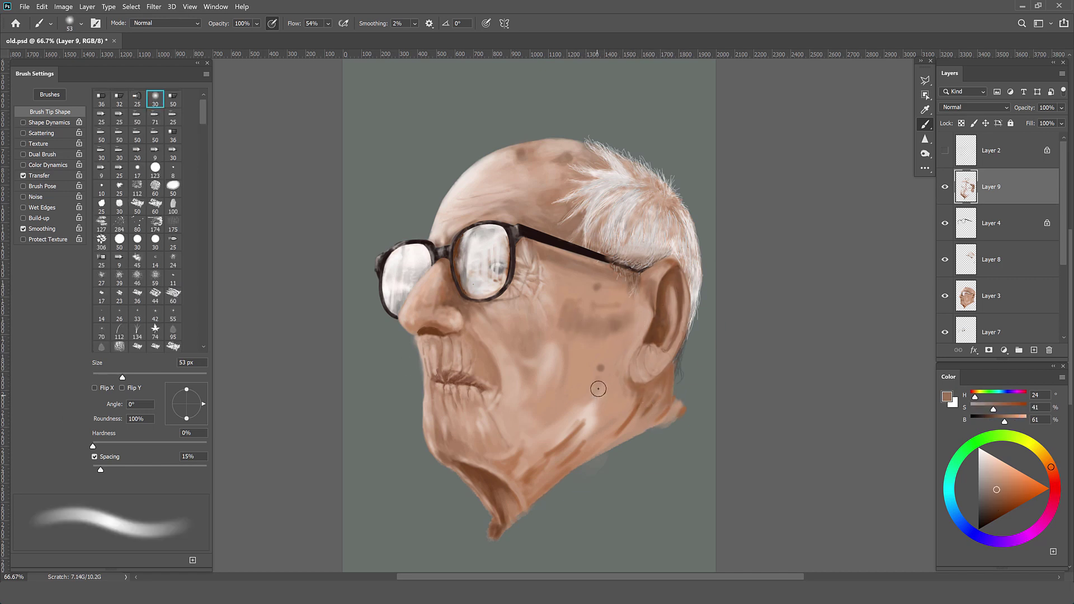
# Step: Blend the neck shading below the jaw with an 87 px brush and sampled cheek tones
pyautogui.moveTo(598, 388); pyautogui.dragTo(565, 437)
pyautogui.moveTo(632, 391)
pyautogui.mouseDown()
pyautogui.moveTo(610, 442)
pyautogui.moveTo(590, 420)
pyautogui.mouseUp()
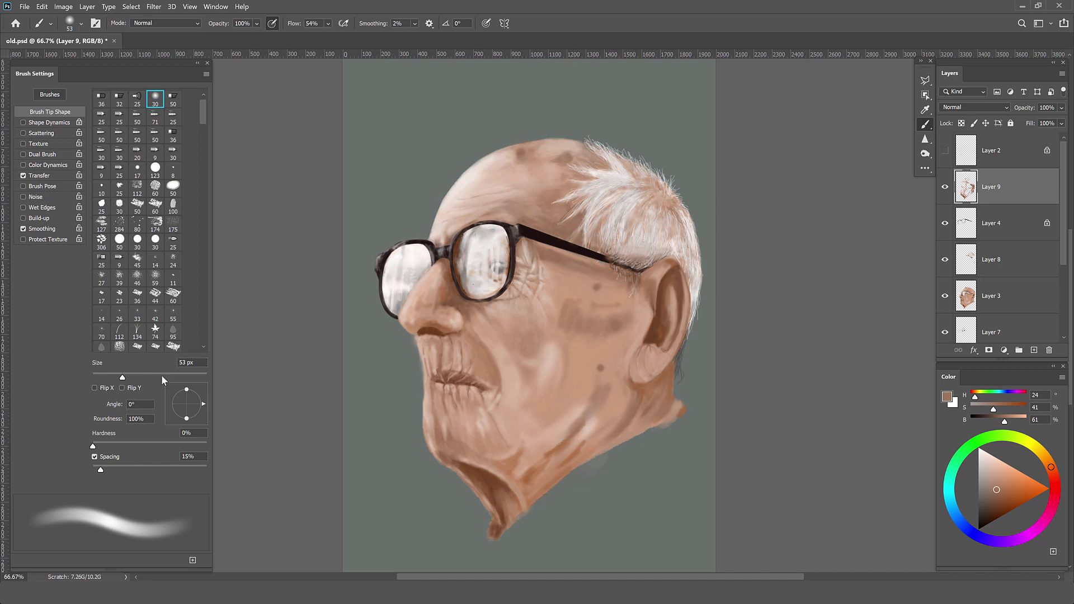
pyautogui.moveTo(163, 376); pyautogui.dragTo(141, 377)
pyautogui.keyDown('alt'); pyautogui.click(559, 349); pyautogui.keyUp('alt')
pyautogui.keyDown('alt'); pyautogui.click(575, 346); pyautogui.keyUp('alt')
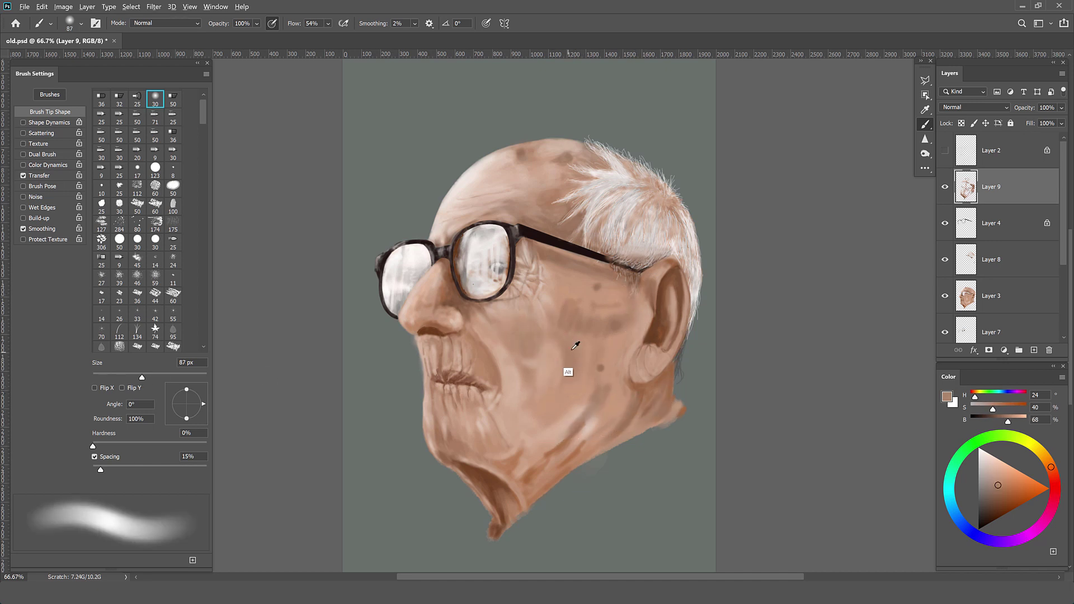
pyautogui.keyDown('alt'); pyautogui.click(537, 361); pyautogui.keyUp('alt')
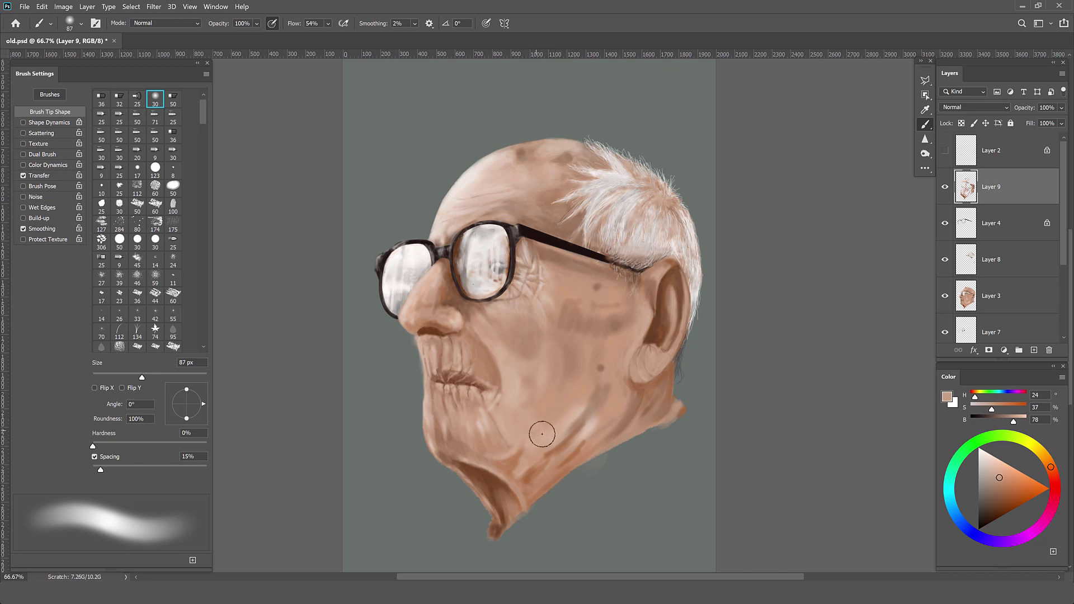
pyautogui.moveTo(542, 434)
pyautogui.mouseDown()
pyautogui.moveTo(576, 439)
pyautogui.moveTo(632, 419)
pyautogui.mouseUp()
# Step: With a 51 px brush, sample cheek and pre-ear skin tones to even the cheek
pyautogui.keyDown('alt'); pyautogui.click(606, 320); pyautogui.keyUp('alt')
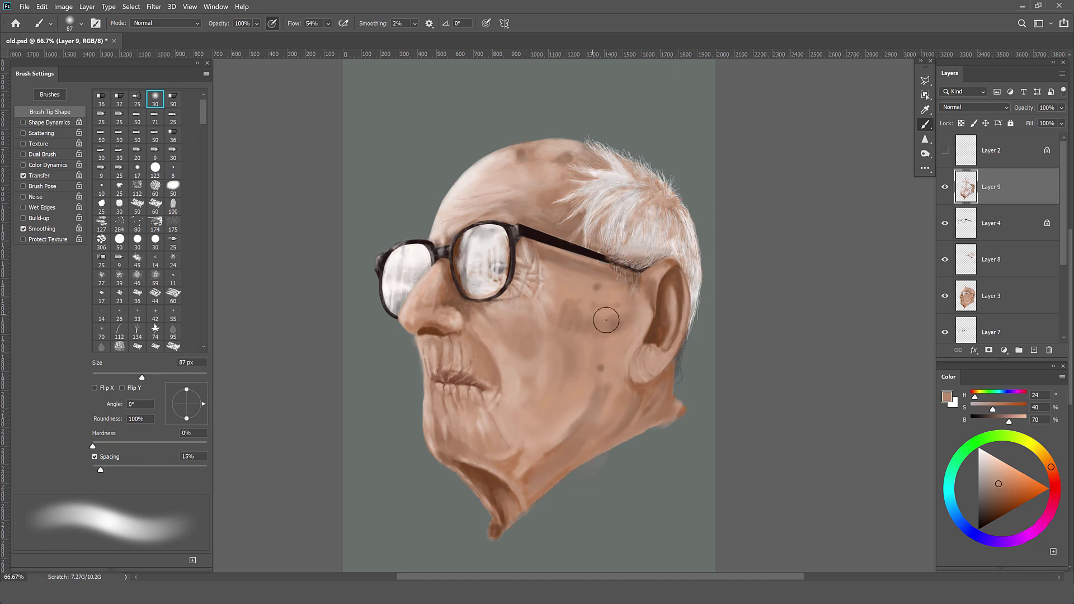
pyautogui.keyDown('alt'); pyautogui.click(570, 299); pyautogui.keyUp('alt')
pyautogui.press('[')
pyautogui.press('[')
pyautogui.press('[')
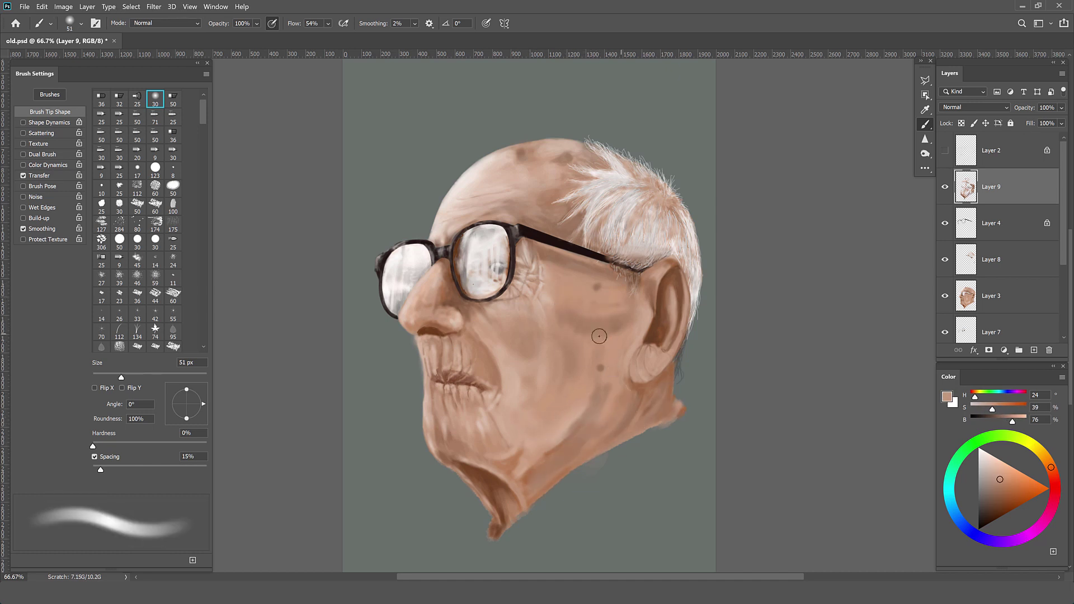
pyautogui.keyDown('alt'); pyautogui.click(641, 309); pyautogui.keyUp('alt')
pyautogui.keyDown('alt'); pyautogui.click(589, 321); pyautogui.keyUp('alt')
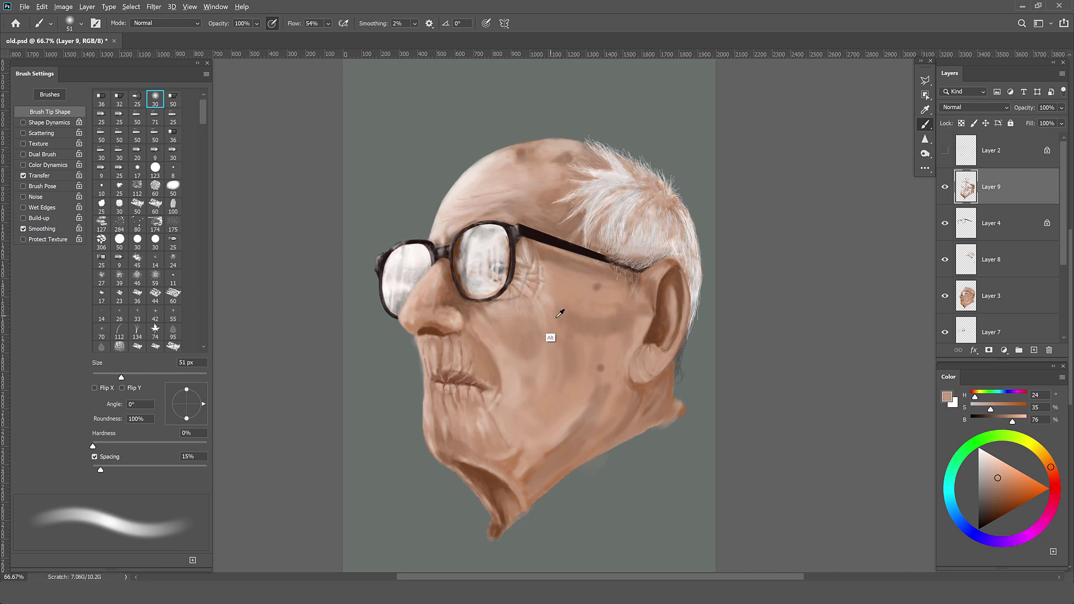
pyautogui.keyDown('alt'); pyautogui.click(600, 348); pyautogui.keyUp('alt')
pyautogui.keyDown('alt'); pyautogui.click(593, 341); pyautogui.keyUp('alt')
pyautogui.keyDown('alt'); pyautogui.click(599, 333); pyautogui.keyUp('alt')
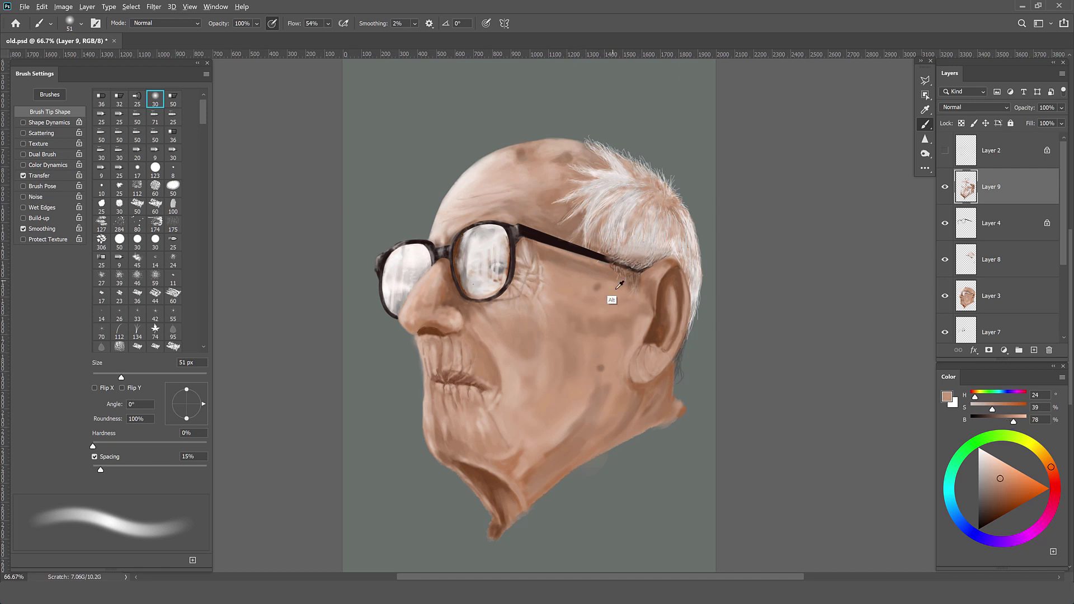
pyautogui.keyDown('alt'); pyautogui.click(641, 301); pyautogui.keyUp('alt')
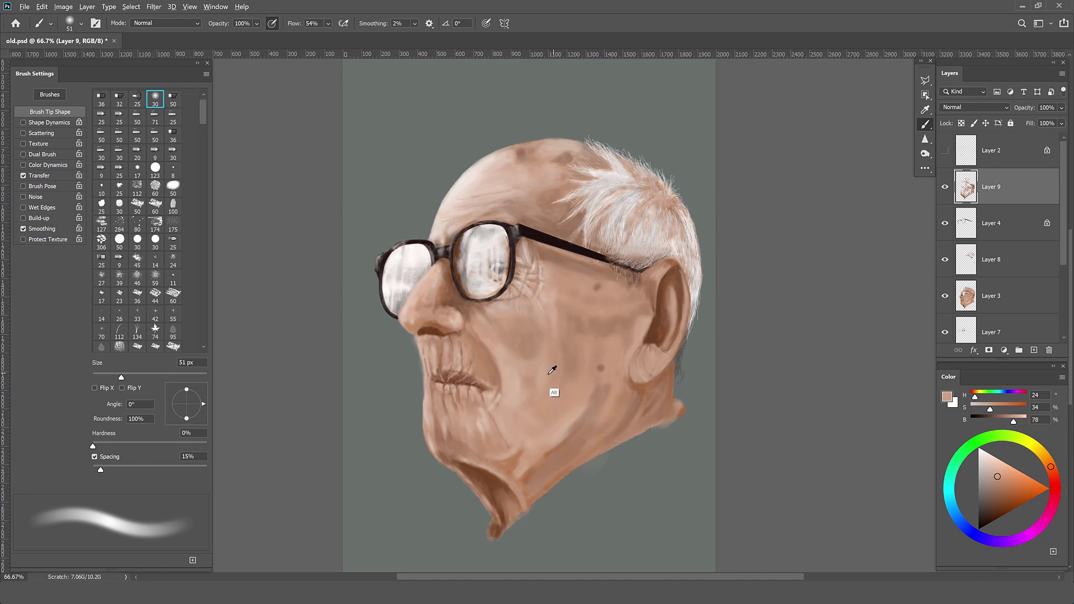
# Step: Deepen the jaw shading using sampled darker brown and pale cheek tones
pyautogui.keyDown('alt'); pyautogui.click(579, 387); pyautogui.keyUp('alt')
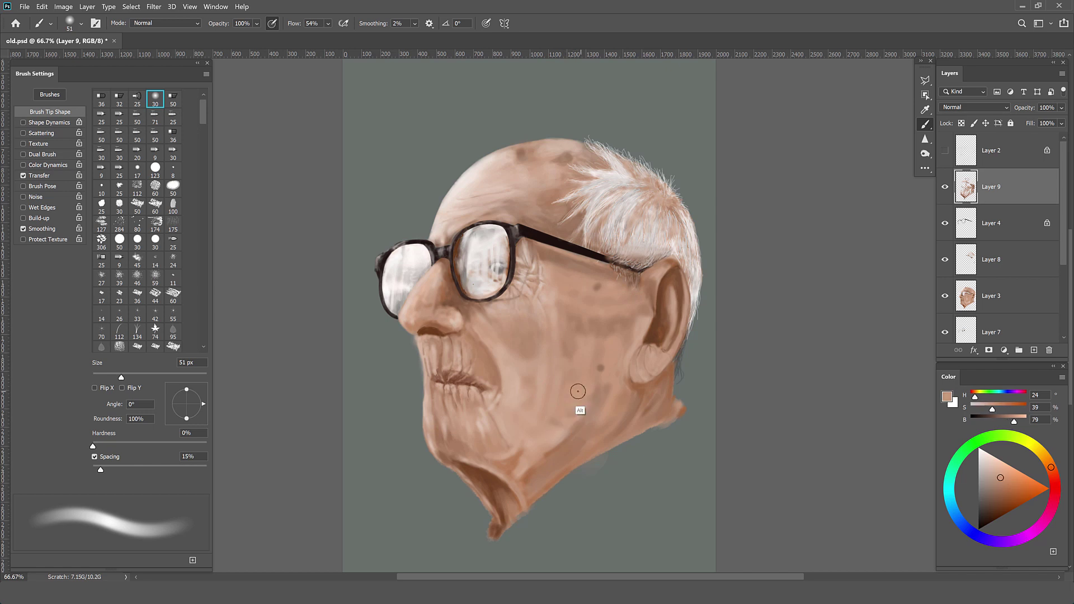
pyautogui.keyDown('alt'); pyautogui.click(562, 400); pyautogui.keyUp('alt')
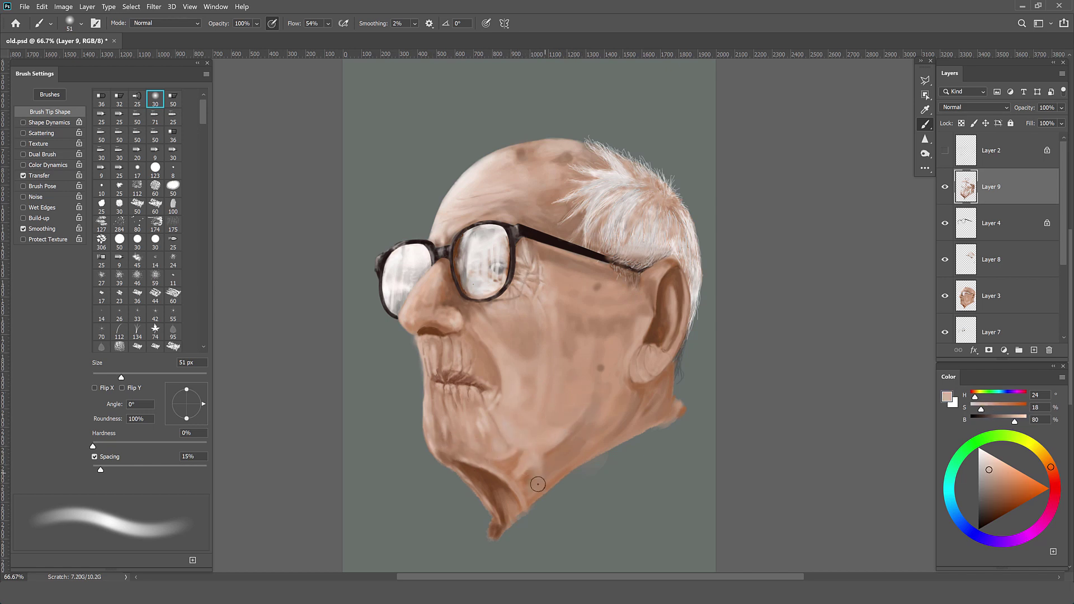
pyautogui.keyDown('alt'); pyautogui.click(536, 468); pyautogui.keyUp('alt')
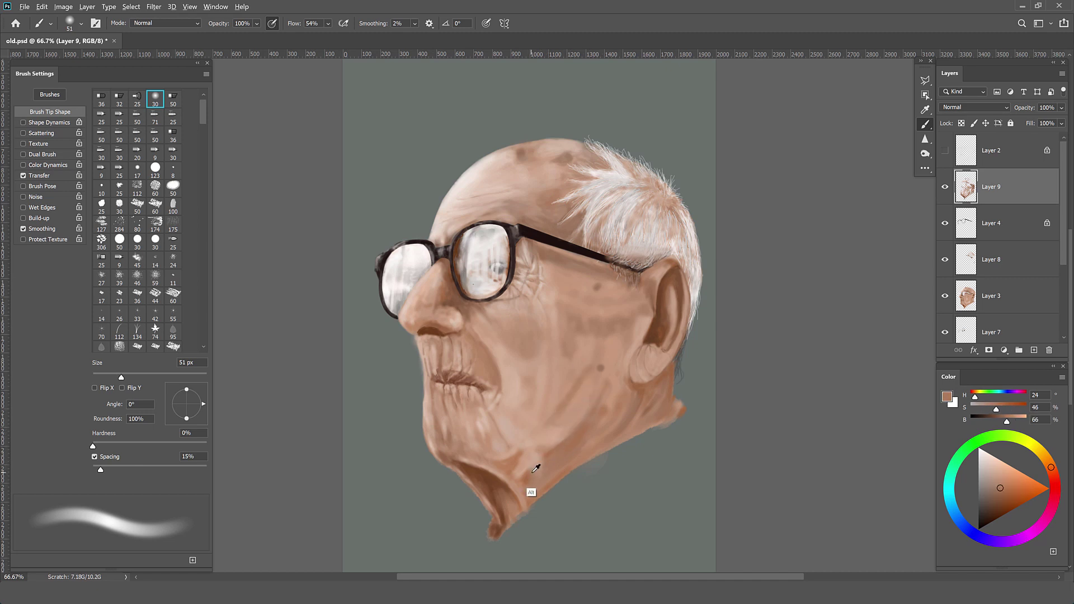
pyautogui.keyDown('alt'); pyautogui.click(535, 450); pyautogui.keyUp('alt')
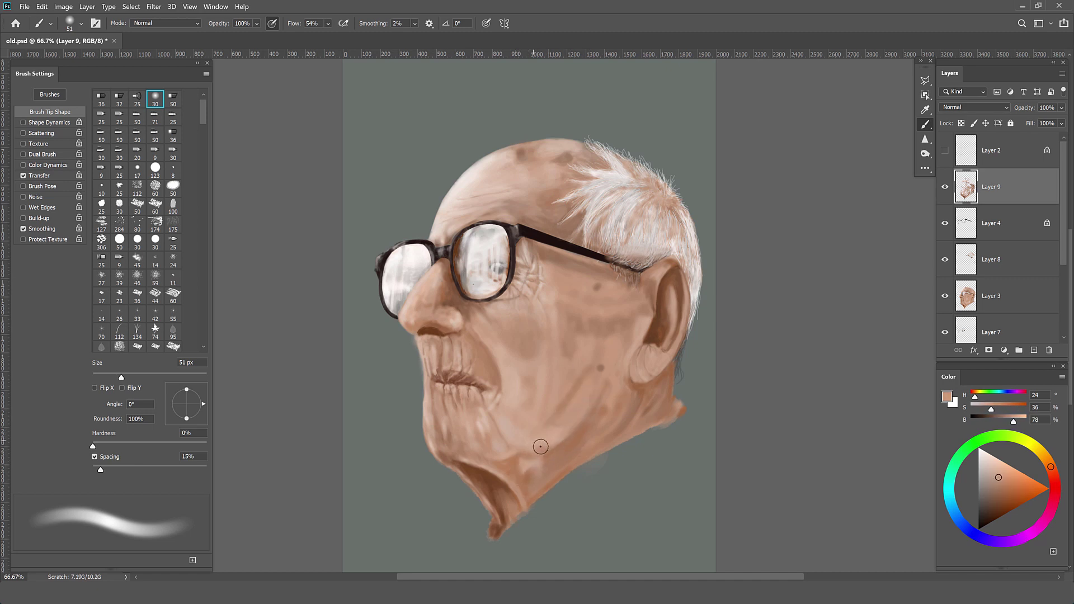
pyautogui.keyDown('alt'); pyautogui.click(606, 411); pyautogui.keyUp('alt')
pyautogui.moveTo(580, 403); pyautogui.dragTo(540, 445)
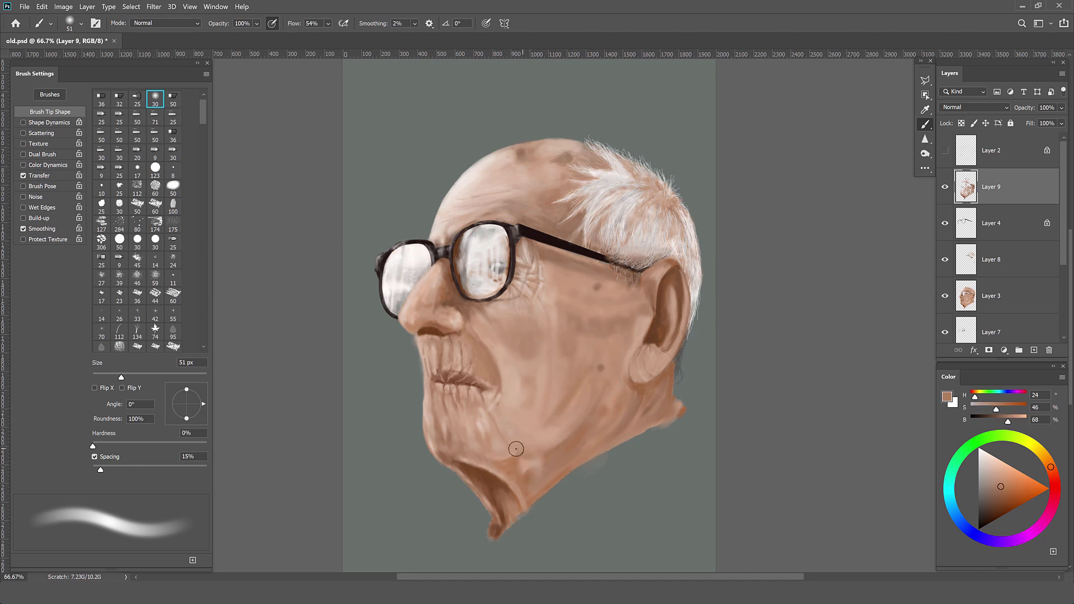
# Step: Resample lighter and darker tans from the jaw, cheek and temple
pyautogui.keyDown('alt'); pyautogui.click(560, 449); pyautogui.keyUp('alt')
pyautogui.keyDown('alt'); pyautogui.click(562, 388); pyautogui.keyUp('alt')
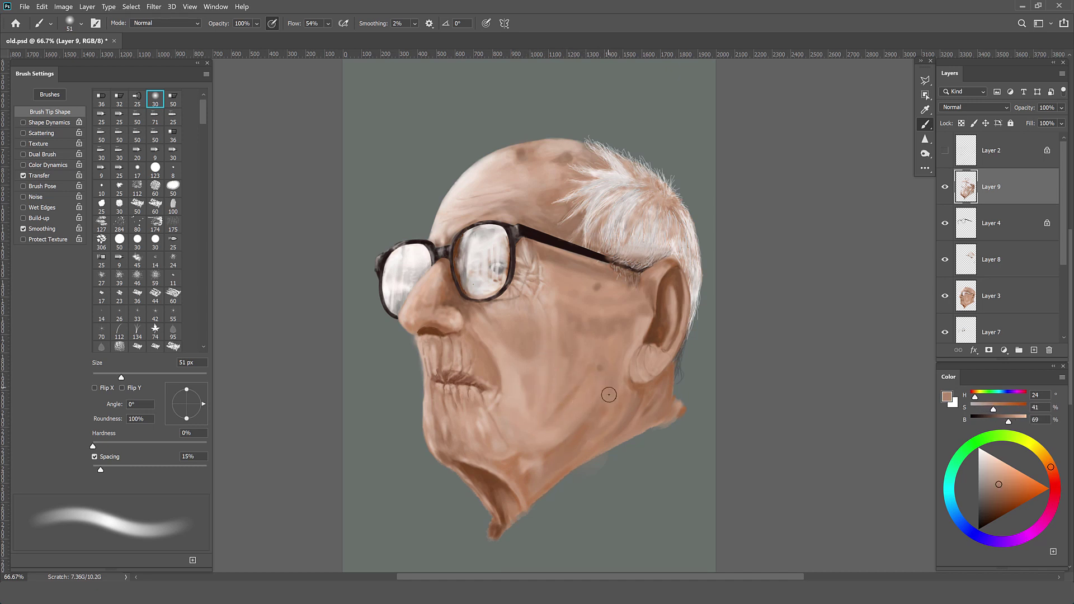
pyautogui.keyDown('alt'); pyautogui.click(539, 485); pyautogui.keyUp('alt')
pyautogui.keyDown('alt'); pyautogui.click(631, 323); pyautogui.keyUp('alt')
pyautogui.keyDown('alt'); pyautogui.click(630, 405); pyautogui.keyUp('alt')
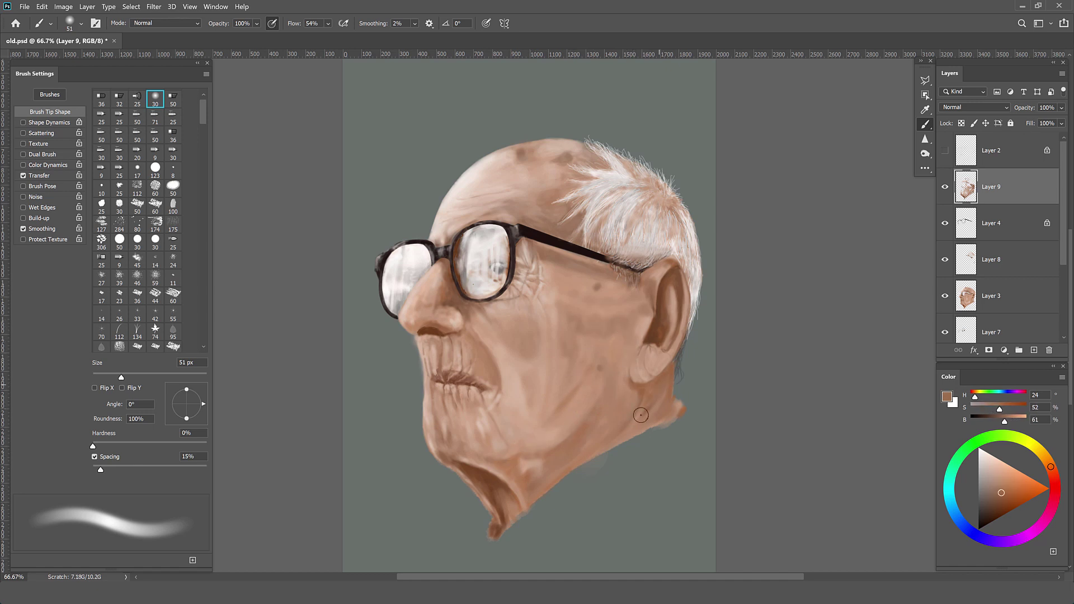
pyautogui.keyDown('alt'); pyautogui.click(585, 300); pyautogui.keyUp('alt')
# Step: Repaint the skin below the ear in sampled cheek highlight and mid tones
pyautogui.keyDown('alt'); pyautogui.click(541, 353); pyautogui.keyUp('alt')
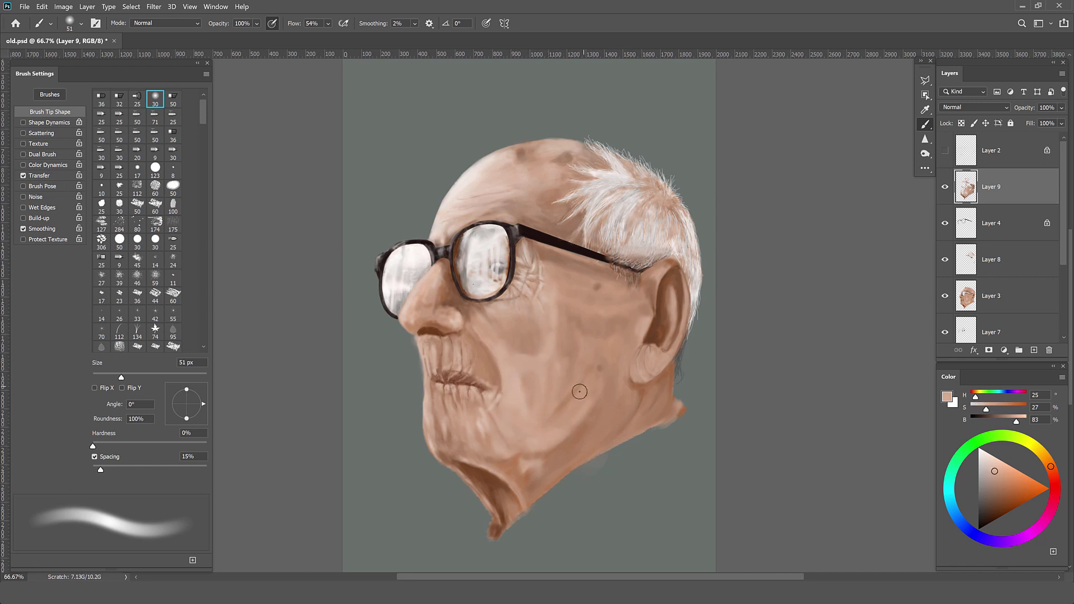
pyautogui.keyDown('alt'); pyautogui.click(529, 377); pyautogui.keyUp('alt')
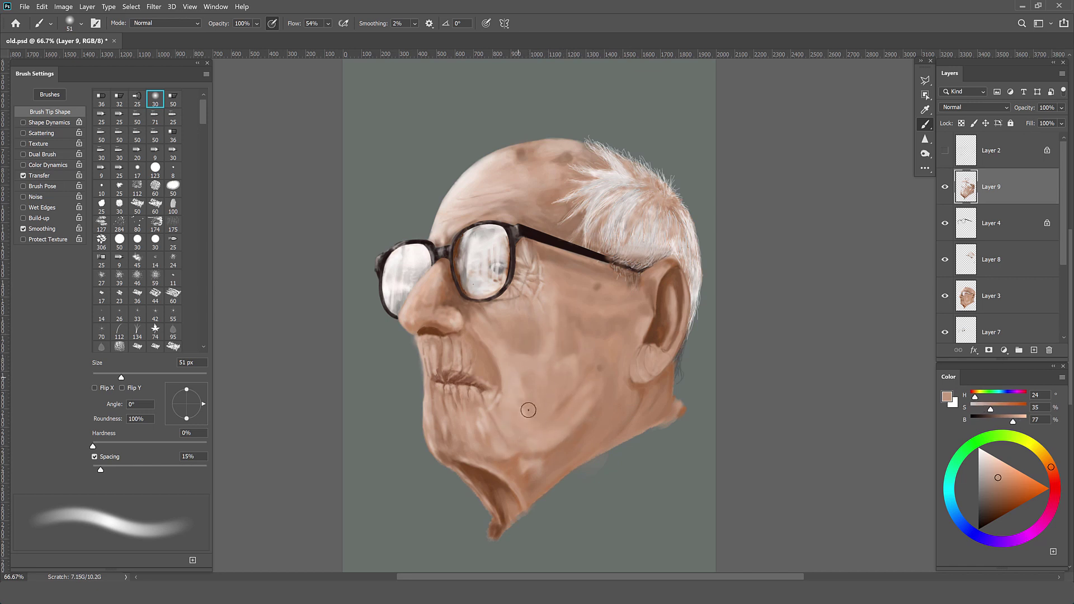
pyautogui.keyDown('alt'); pyautogui.click(607, 311); pyautogui.keyUp('alt')
pyautogui.keyDown('alt'); pyautogui.click(608, 336); pyautogui.keyUp('alt')
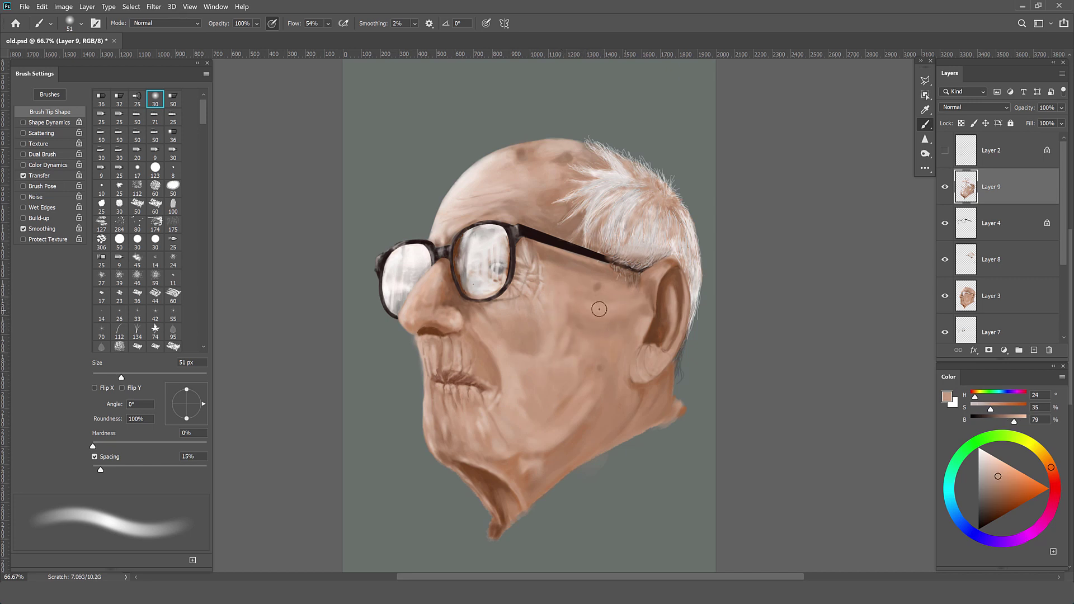
pyautogui.keyDown('alt'); pyautogui.click(593, 398); pyautogui.keyUp('alt')
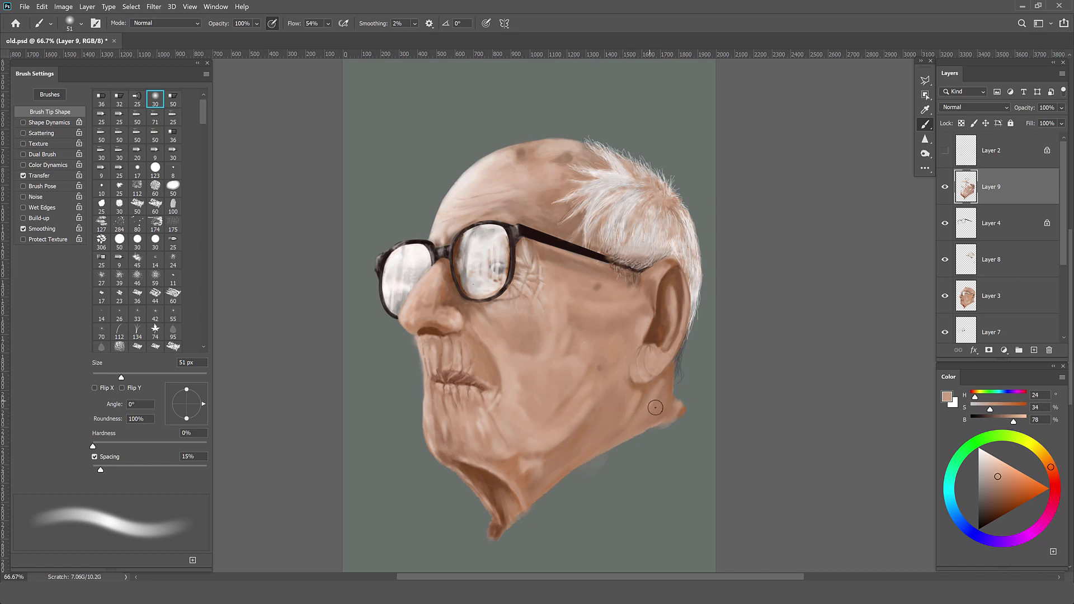
pyautogui.moveTo(629, 391); pyautogui.dragTo(655, 414)
pyautogui.keyDown('alt'); pyautogui.click(602, 395); pyautogui.keyUp('alt')
# Step: Sample further cheek and temple tones, then set a 22 px brush with dark nostril brown
pyautogui.keyDown('alt'); pyautogui.click(581, 361); pyautogui.keyUp('alt')
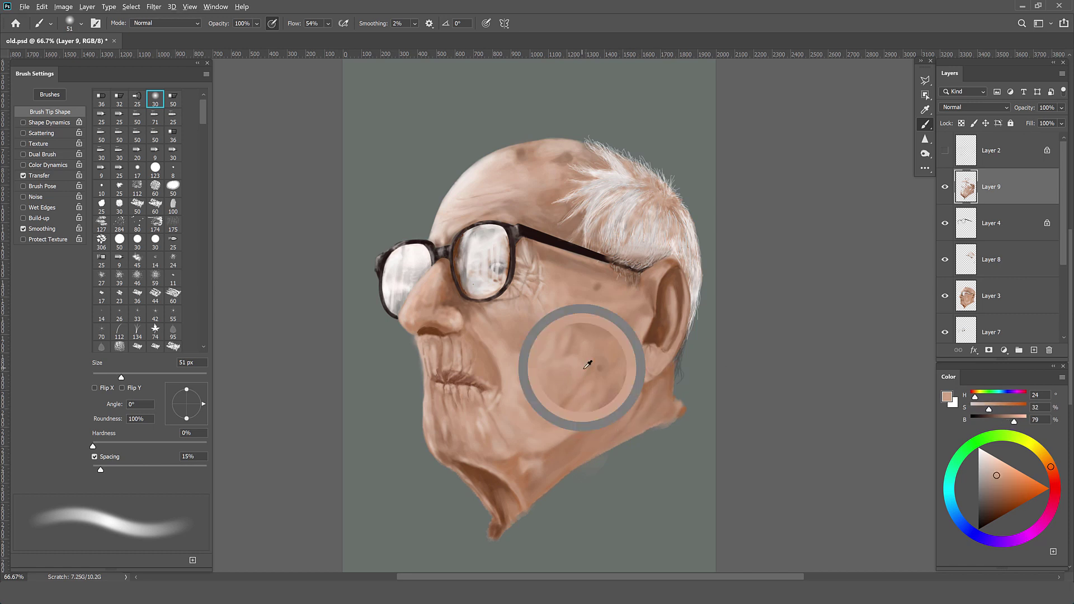
pyautogui.keyDown('alt'); pyautogui.click(613, 317); pyautogui.keyUp('alt')
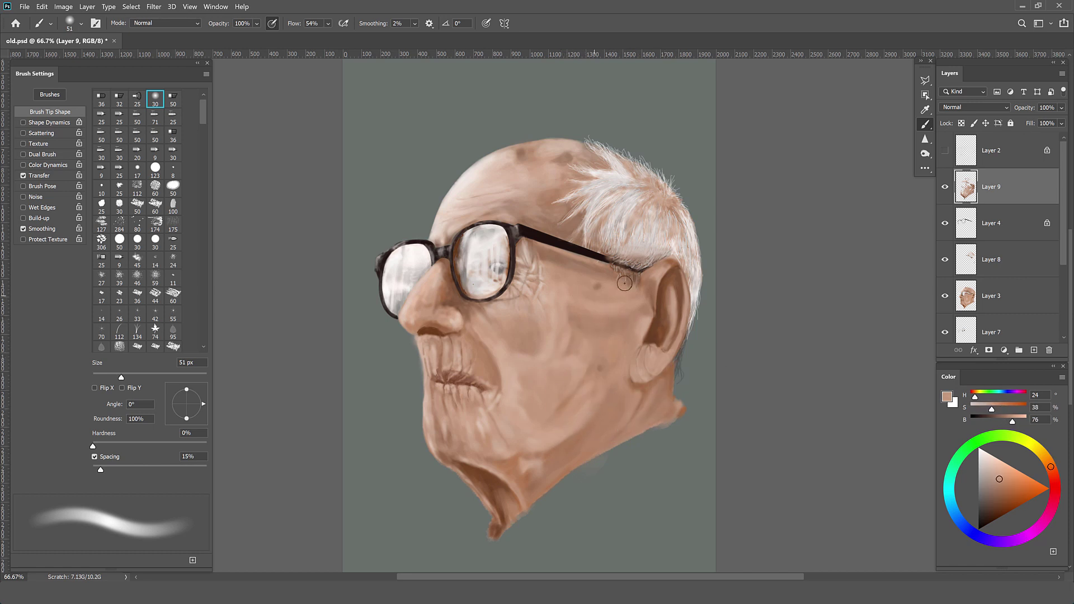
pyautogui.keyDown('alt'); pyautogui.click(587, 342); pyautogui.keyUp('alt')
pyautogui.keyDown('alt'); pyautogui.click(498, 323); pyautogui.keyUp('alt')
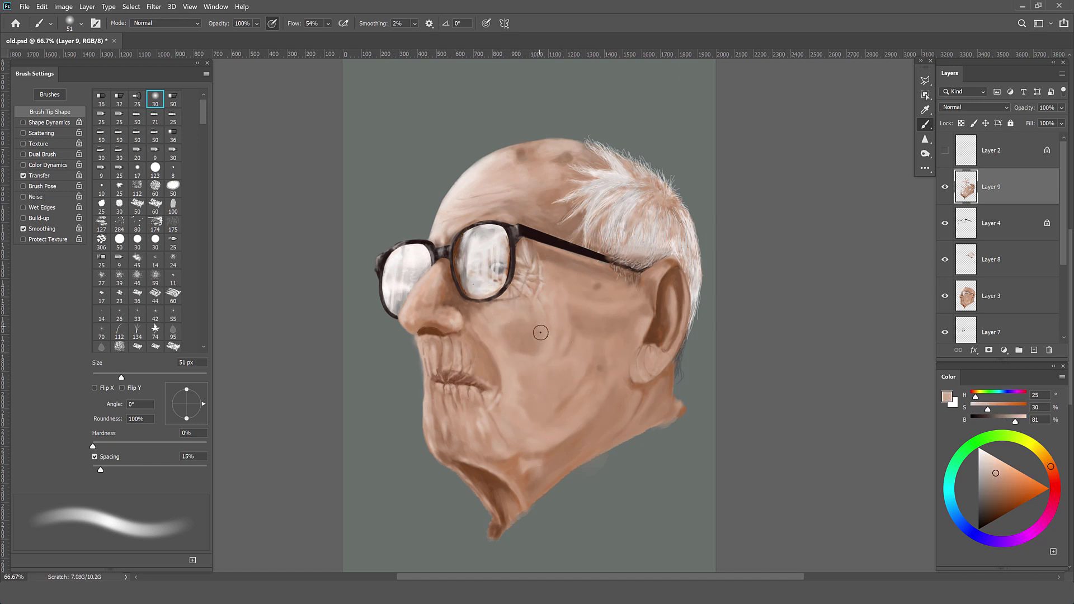
pyautogui.keyDown('alt'); pyautogui.click(565, 410); pyautogui.keyUp('alt')
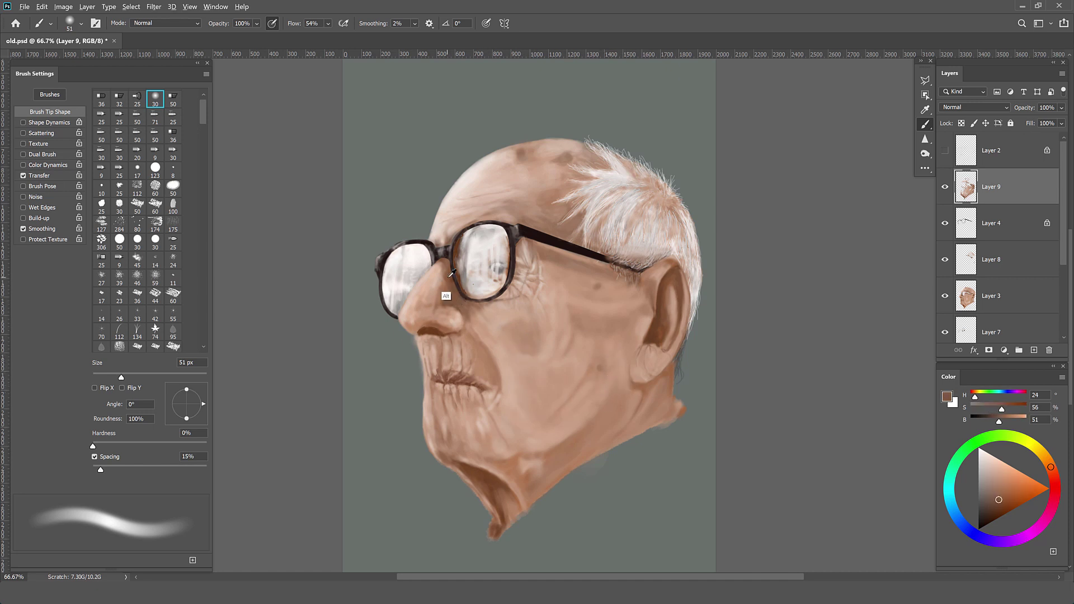
pyautogui.keyDown('alt'); pyautogui.click(482, 330); pyautogui.keyUp('alt')
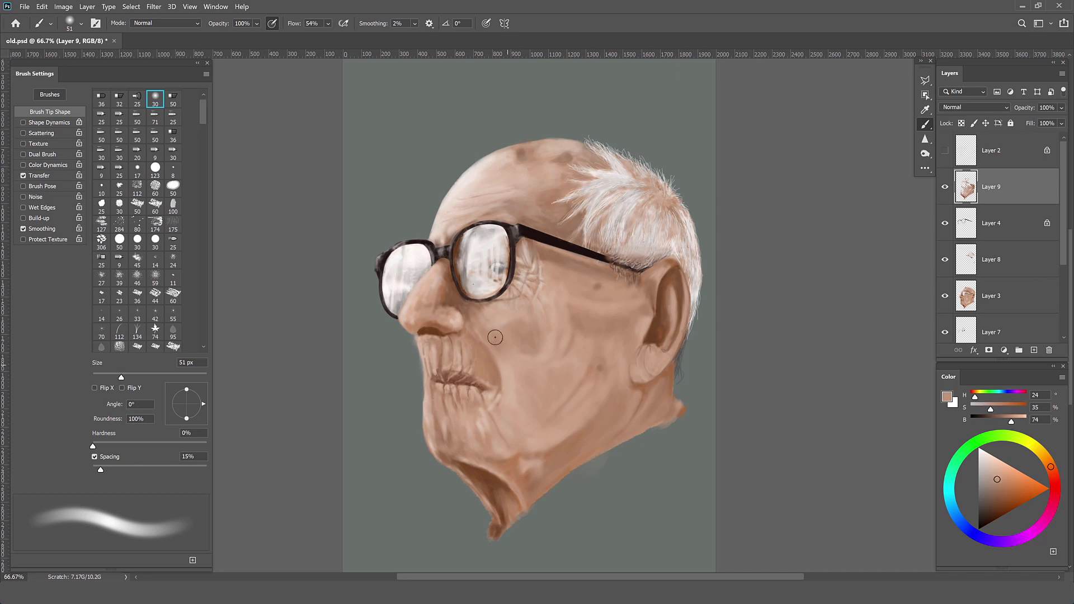
pyautogui.press('[')
pyautogui.press('[')
pyautogui.press('[')
pyautogui.keyDown('alt'); pyautogui.click(434, 330); pyautogui.keyUp('alt')
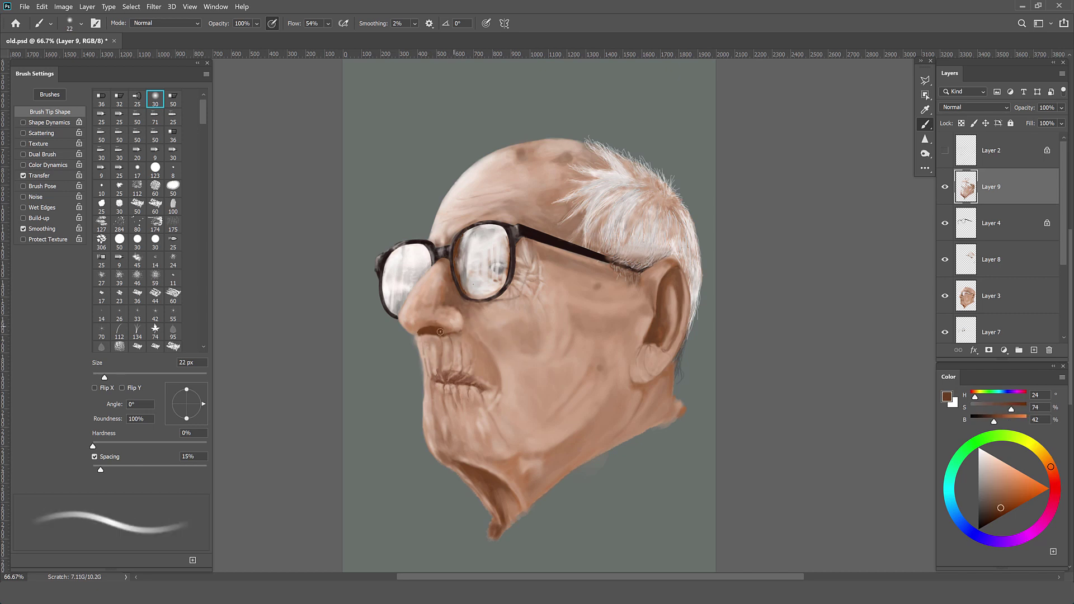
# Step: Sample tones near the nostril and switch brush tips from 50 px to 26 px and 9 px
pyautogui.keyDown('alt'); pyautogui.click(441, 340); pyautogui.keyUp('alt')
pyautogui.keyDown('alt'); pyautogui.click(434, 336); pyautogui.keyUp('alt')
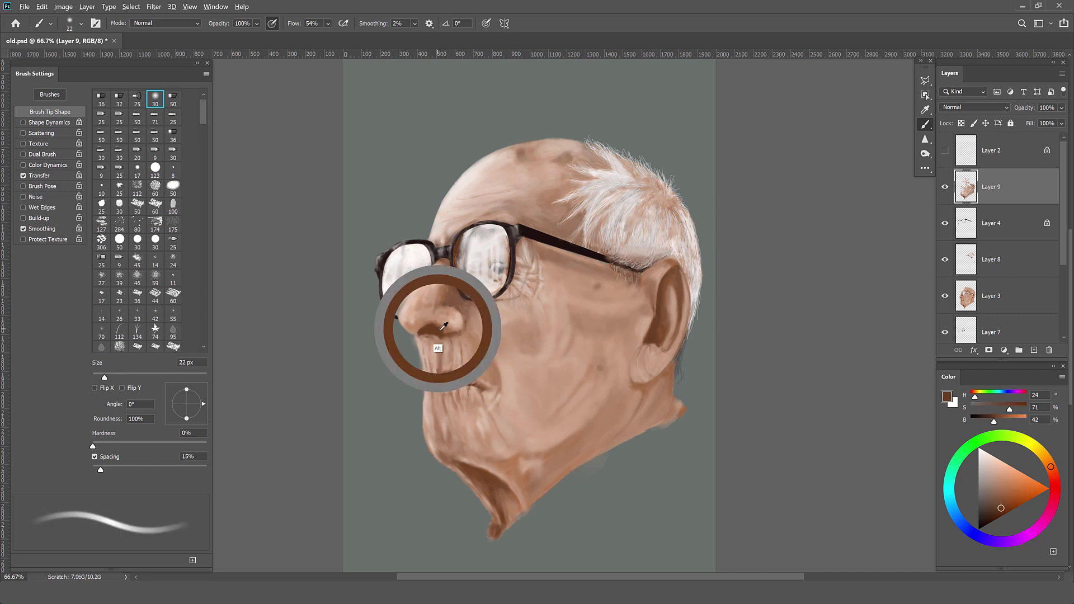
pyautogui.keyDown('alt'); pyautogui.click(436, 333); pyautogui.keyUp('alt')
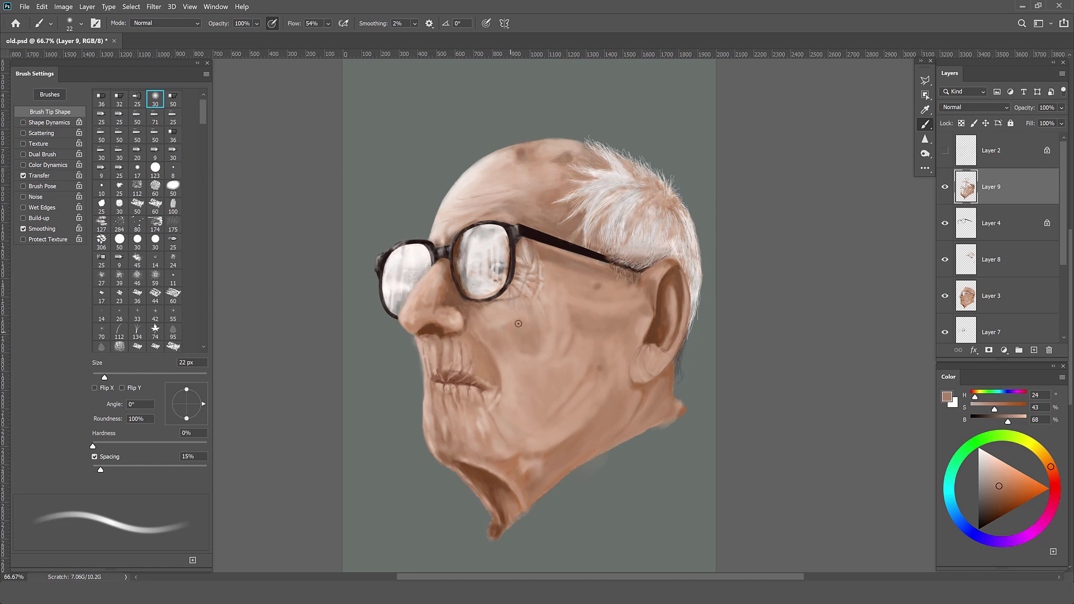
pyautogui.press('.')
pyautogui.keyDown('alt'); pyautogui.click(488, 313); pyautogui.keyUp('alt')
pyautogui.moveTo(121, 377); pyautogui.dragTo(108, 378)
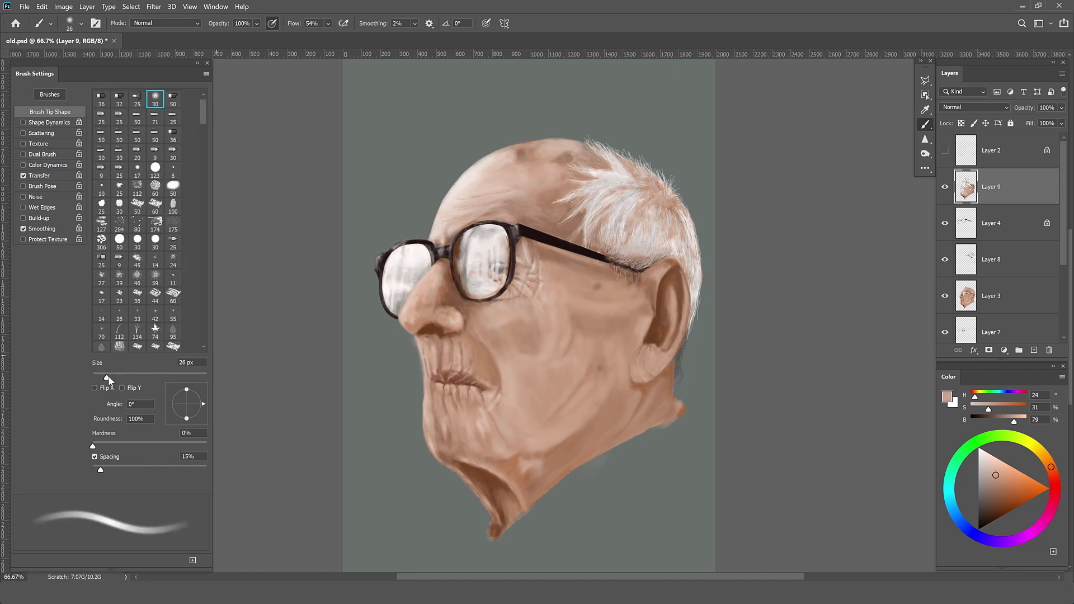
pyautogui.keyDown('alt'); pyautogui.click(501, 342); pyautogui.keyUp('alt')
pyautogui.press('.')
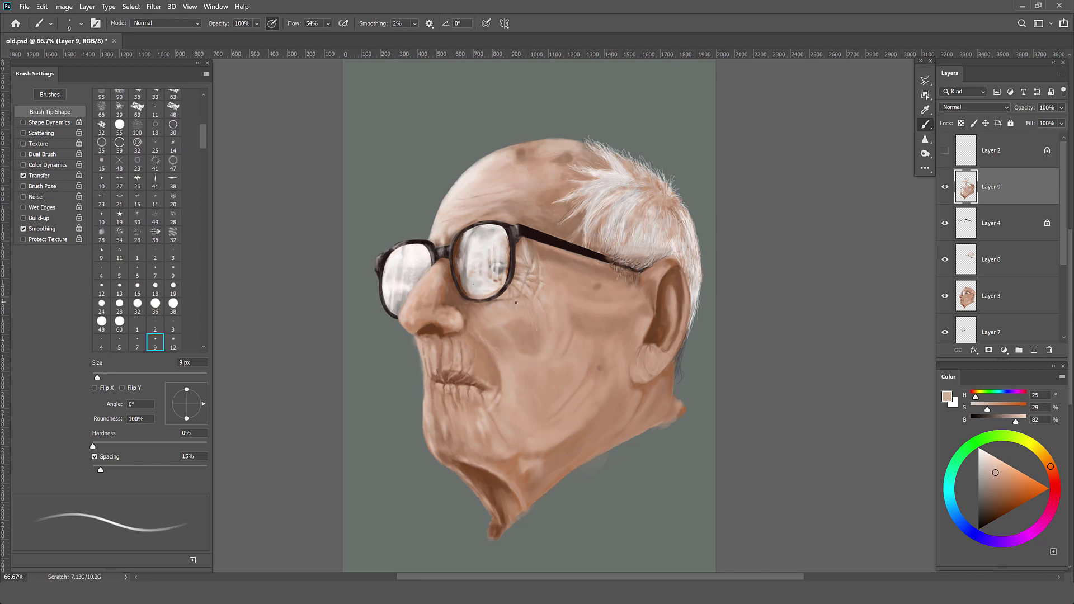
# Step: Paint small cheek and temple strokes, resizing the brush between 11 and 28 px
pyautogui.press(']')
pyautogui.press(']')
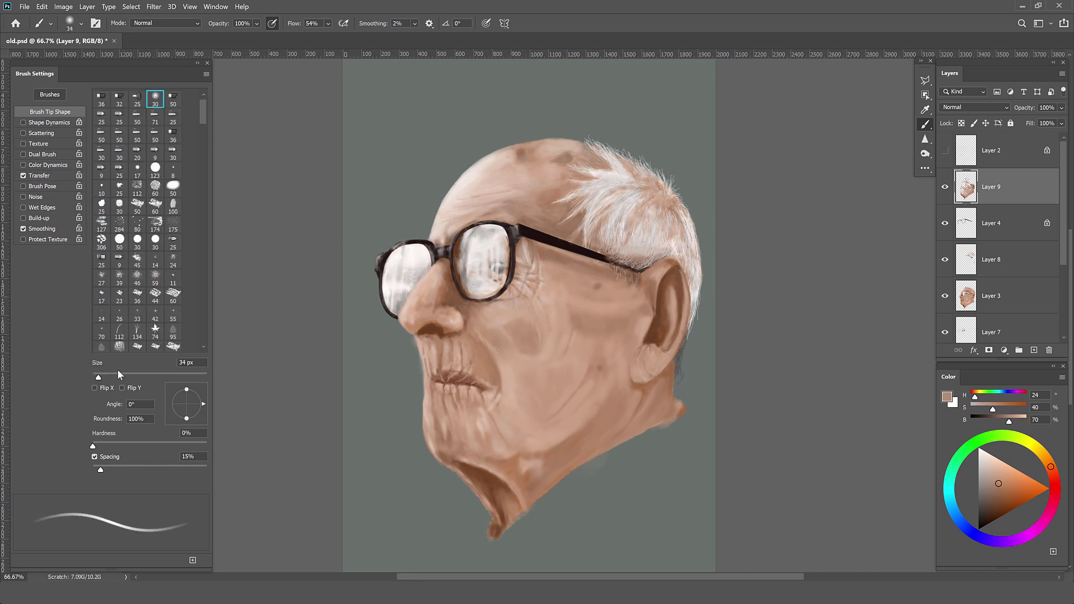
pyautogui.press(']')
pyautogui.press(']')
pyautogui.press(']')
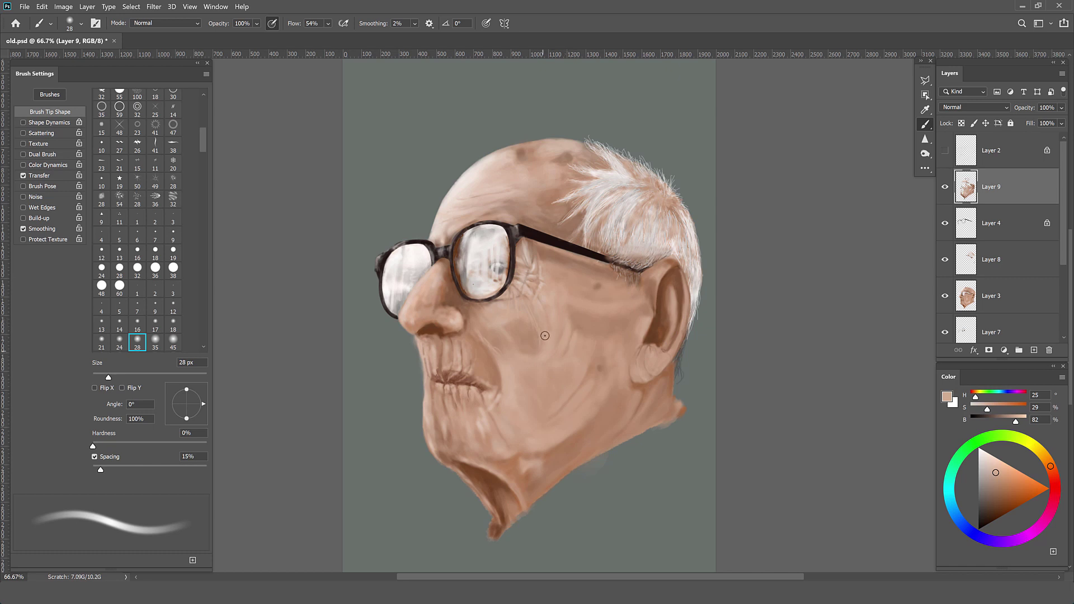
pyautogui.keyDown('alt'); pyautogui.click(517, 285); pyautogui.keyUp('alt')
pyautogui.keyDown('alt'); pyautogui.click(507, 313); pyautogui.keyUp('alt')
pyautogui.keyDown('alt'); pyautogui.click(551, 365); pyautogui.keyUp('alt')
pyautogui.press('[')
pyautogui.press('[')
pyautogui.press('[')
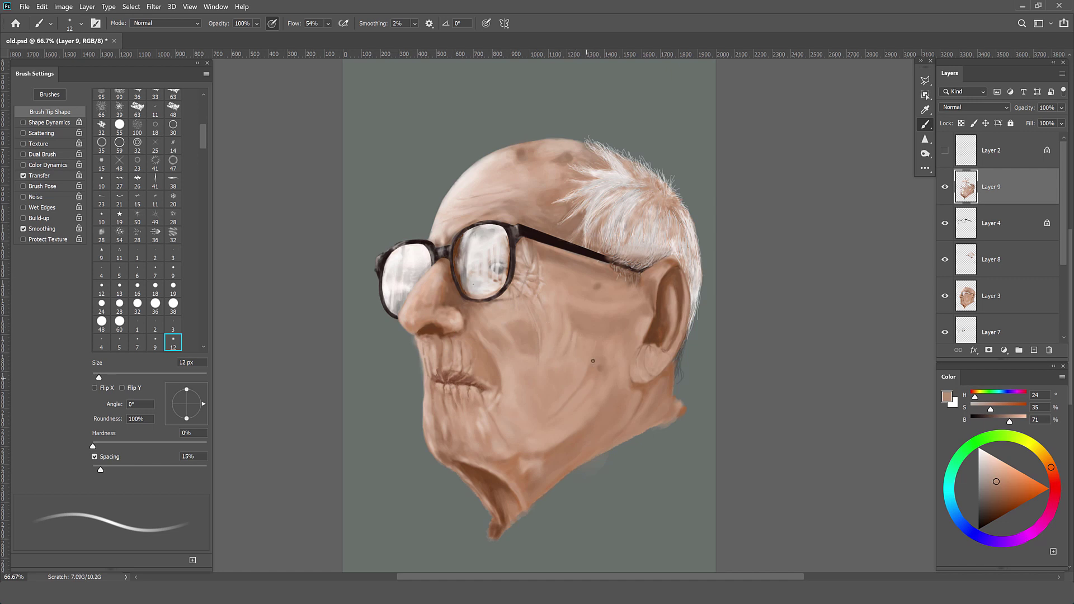
pyautogui.keyDown('alt'); pyautogui.click(594, 414); pyautogui.keyUp('alt')
pyautogui.press(']')
pyautogui.press(']')
pyautogui.press(']')
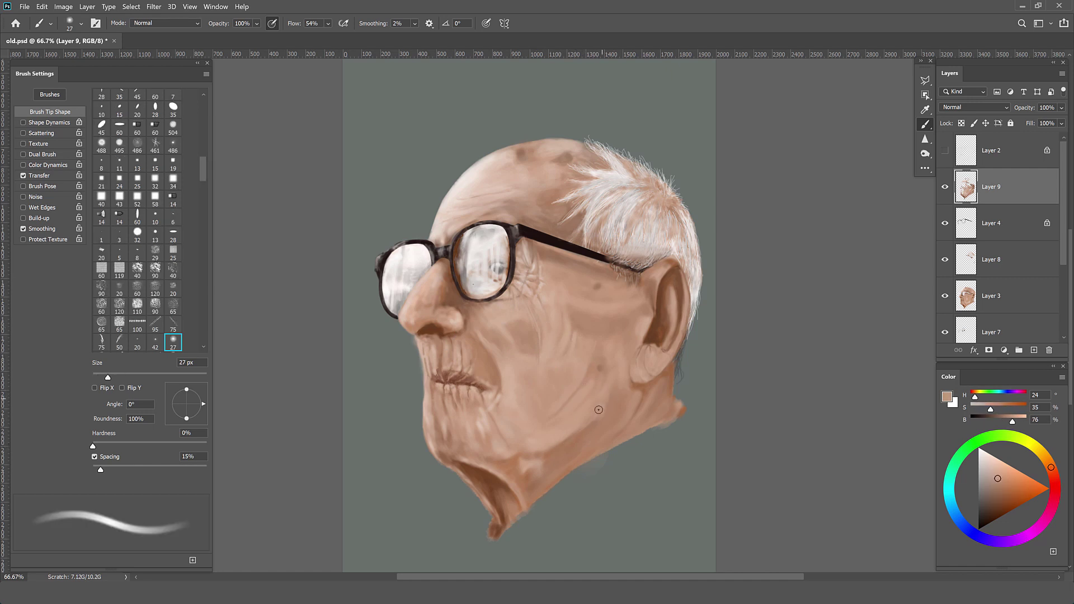
# Step: Add deep-shadow brown spots on cheek and jaw with a 22 px brush, and show Layer 9
pyautogui.keyDown('alt'); pyautogui.click(546, 449); pyautogui.keyUp('alt')
pyautogui.keyDown('alt'); pyautogui.click(623, 406); pyautogui.keyUp('alt')
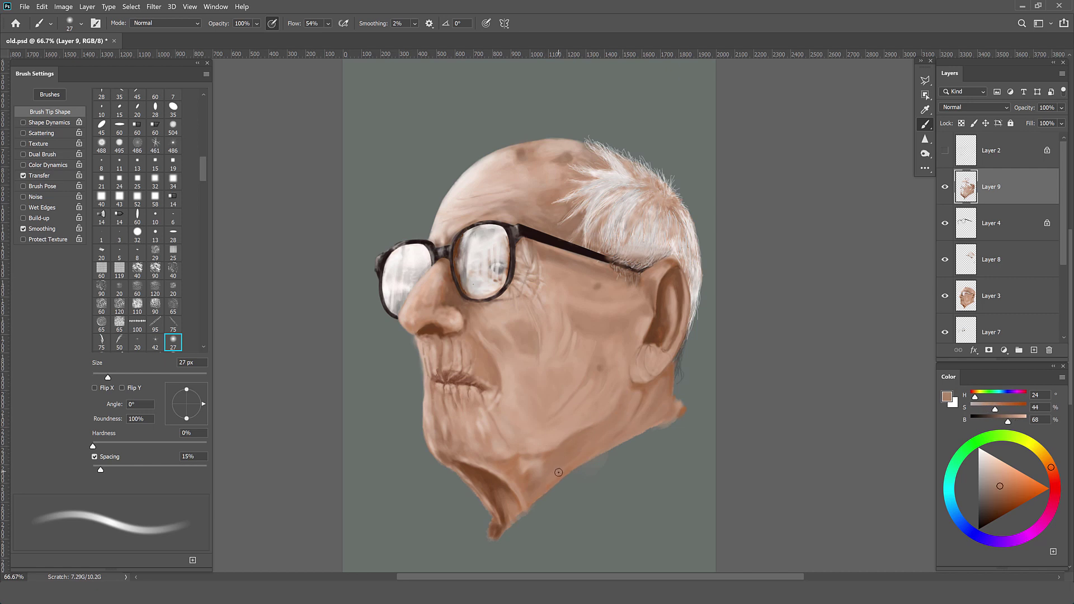
pyautogui.keyDown('alt'); pyautogui.click(526, 485); pyautogui.keyUp('alt')
pyautogui.keyDown('alt'); pyautogui.click(526, 371); pyautogui.keyUp('alt')
pyautogui.press('[')
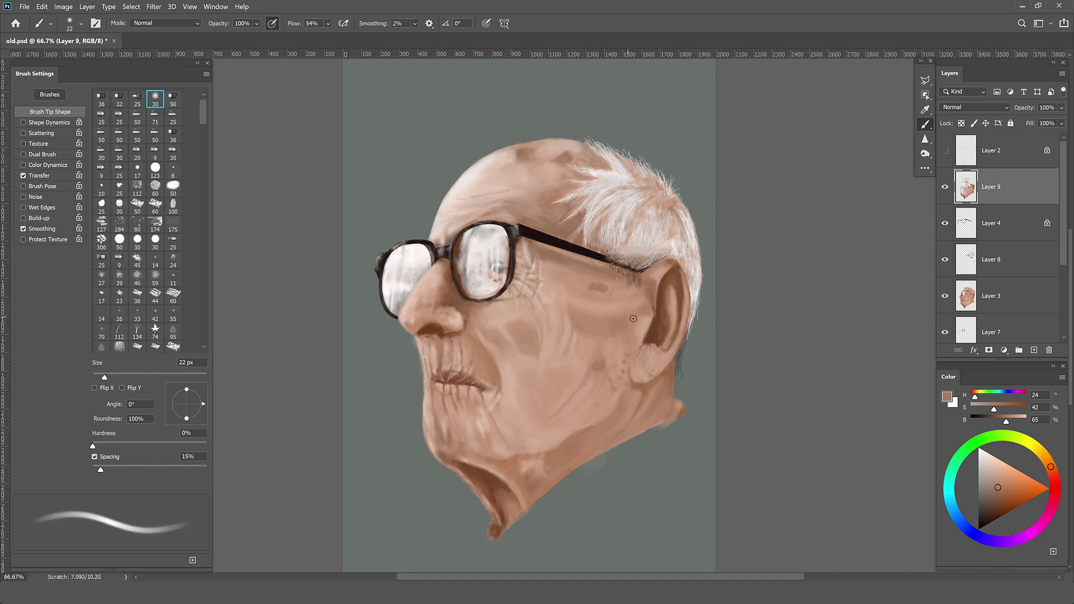
pyautogui.keyDown('alt'); pyautogui.click(605, 361); pyautogui.keyUp('alt')
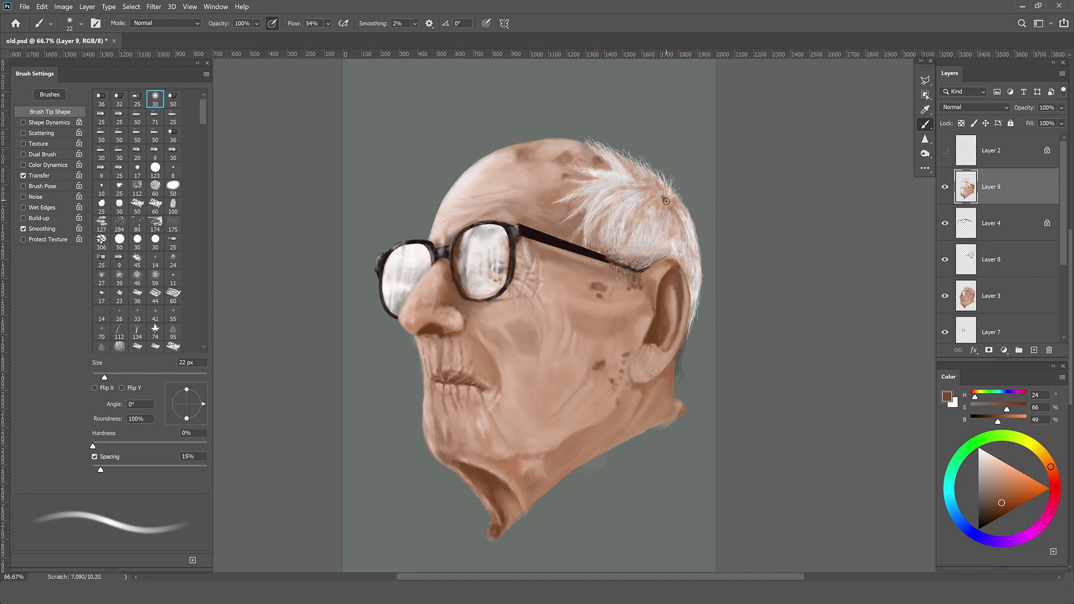
pyautogui.click(944, 187)
# Step: Stamp a merged copy of the whole painting above the glasses layer with Ctrl+Alt+Shift+E
pyautogui.click(925, 153)
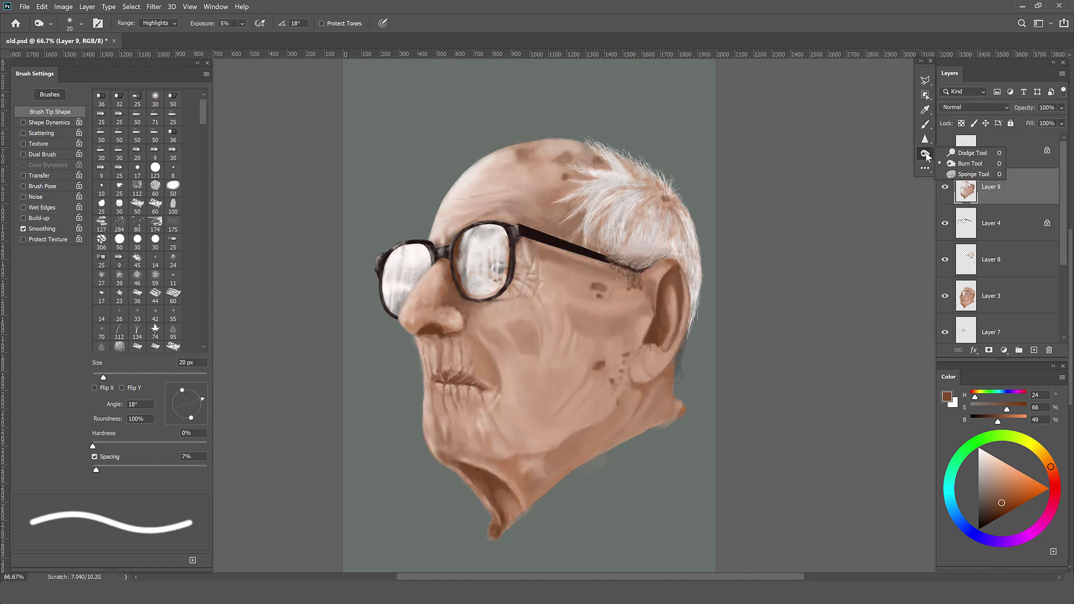
pyautogui.keyDown('ctrl'); pyautogui.click(524, 237); pyautogui.keyUp('ctrl')
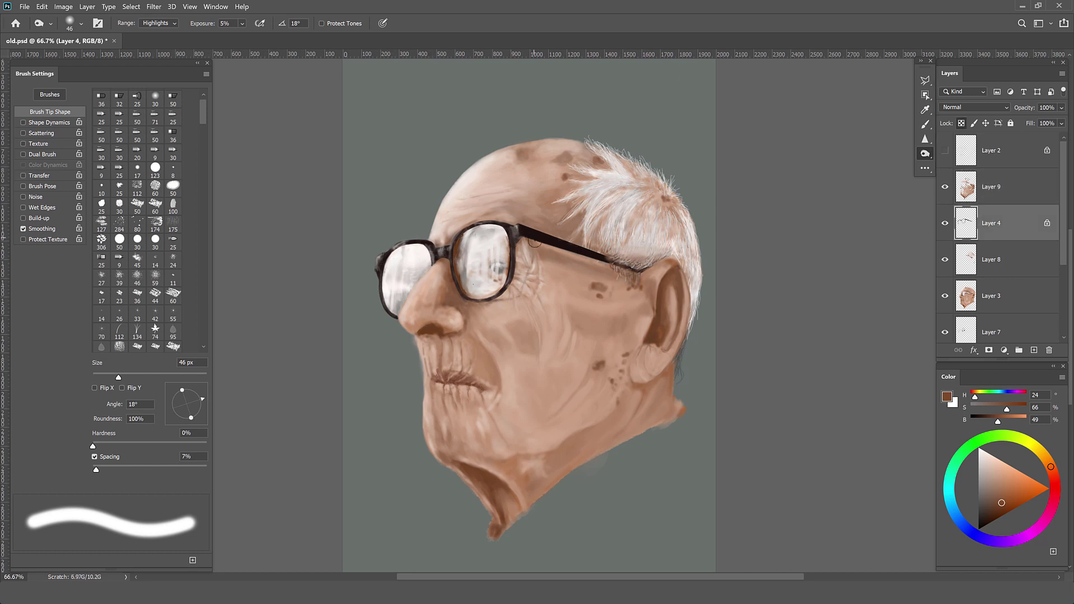
pyautogui.hotkey('ctrl', 'alt', 'shift', 'e')
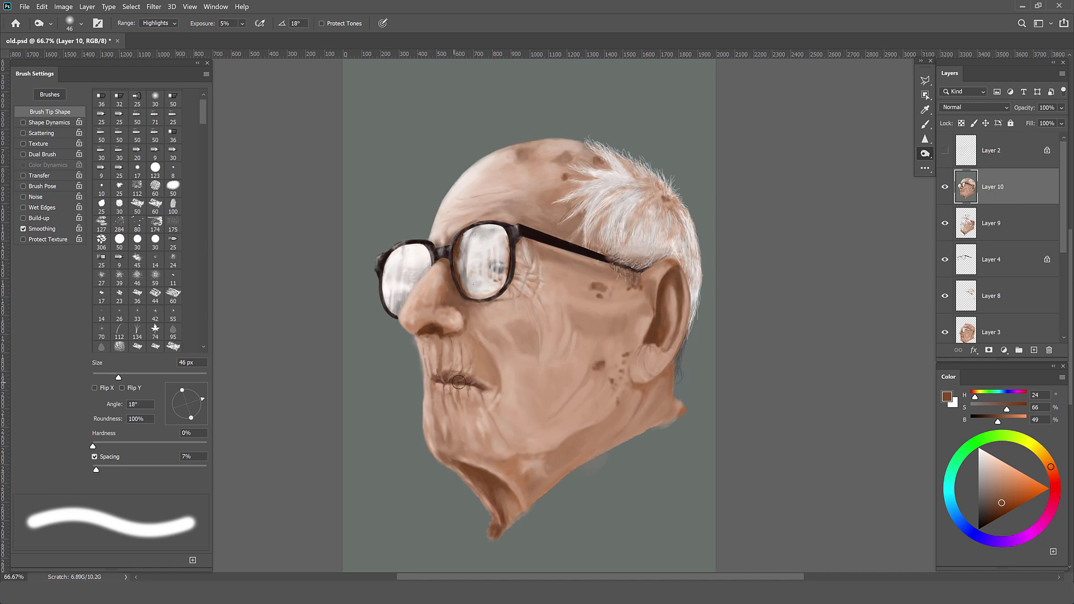
# Step: Burn shadows at 5% on the jaw, neck, inner ear, eye, mouth and under the chin
pyautogui.moveTo(480, 478); pyautogui.dragTo(502, 484)
pyautogui.moveTo(677, 352); pyautogui.dragTo(666, 411)
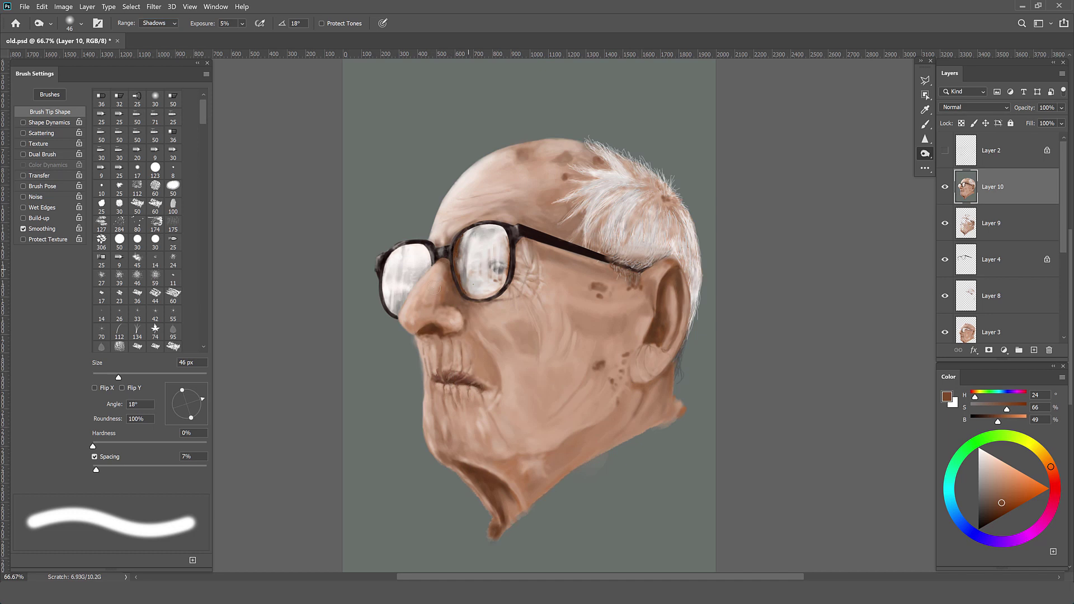
pyautogui.moveTo(669, 274); pyautogui.dragTo(678, 285)
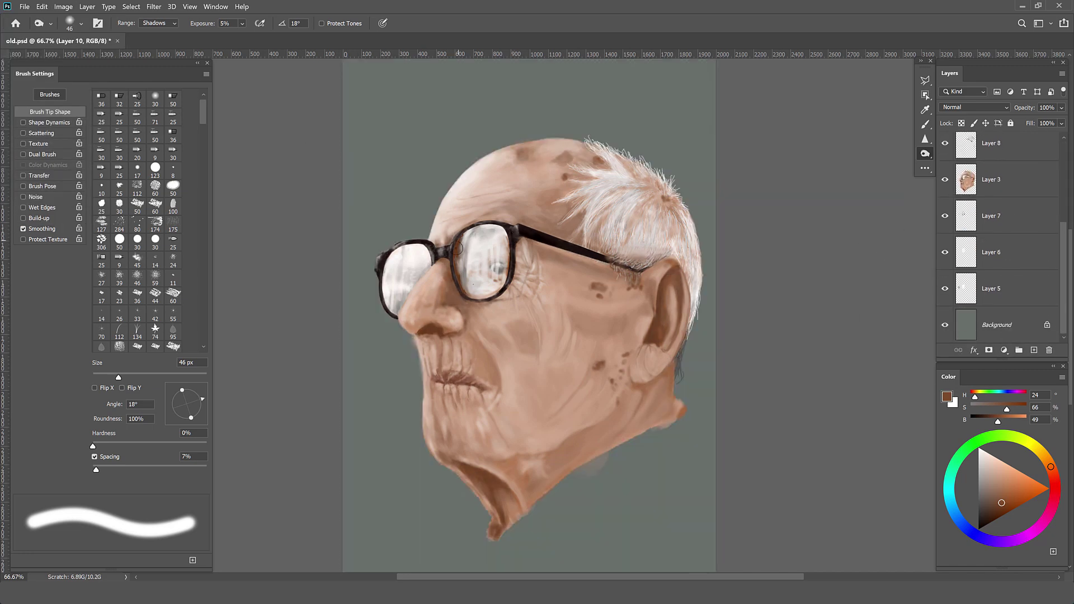
pyautogui.moveTo(505, 273); pyautogui.dragTo(481, 297)
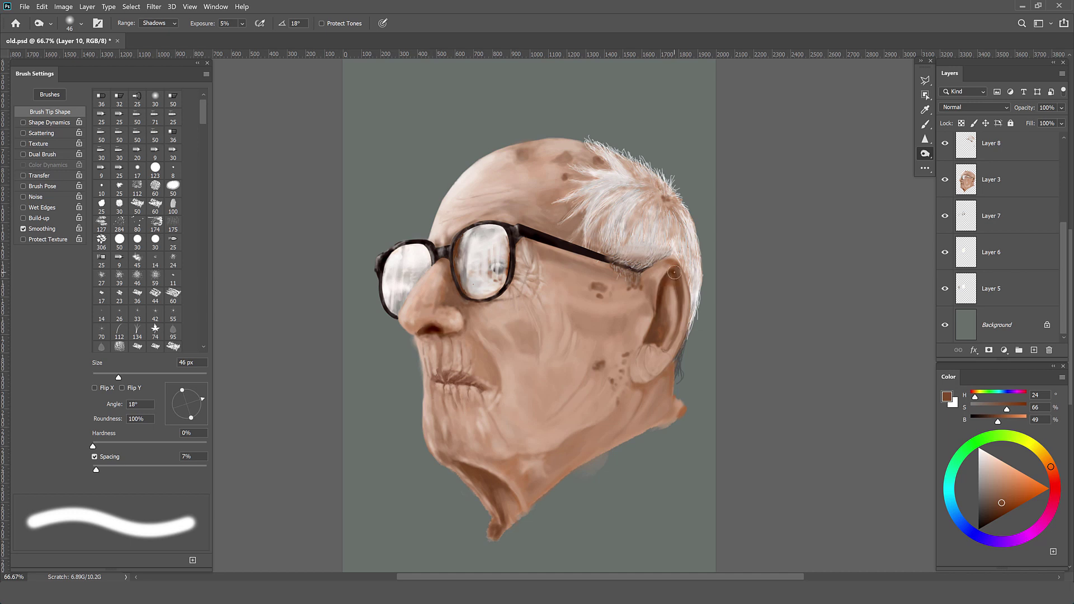
pyautogui.moveTo(434, 380); pyautogui.dragTo(452, 393)
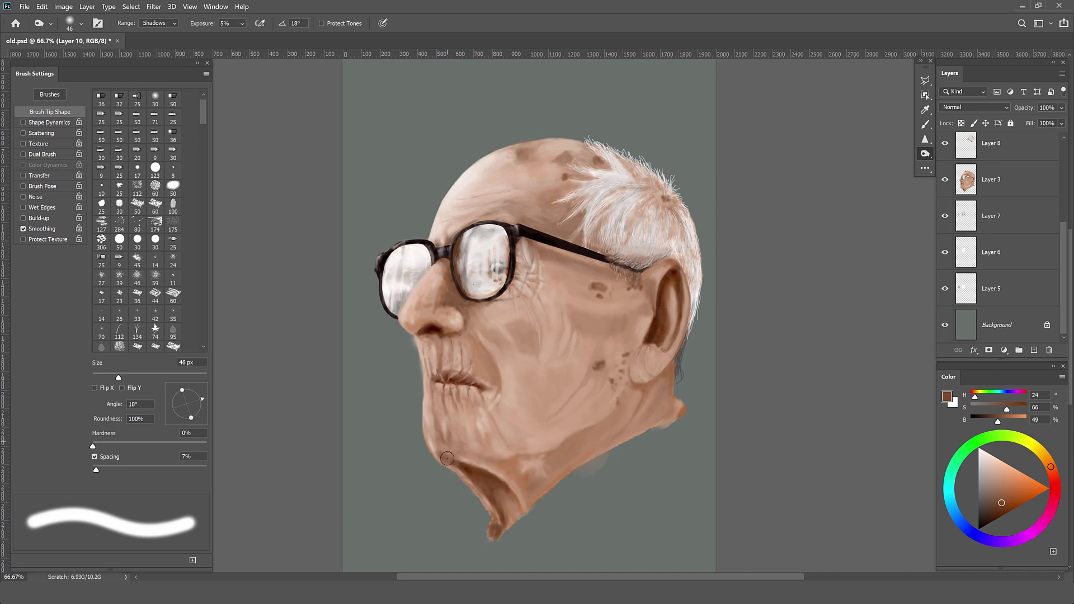
pyautogui.moveTo(669, 369); pyautogui.dragTo(651, 400)
pyautogui.moveTo(493, 502); pyautogui.dragTo(514, 507)
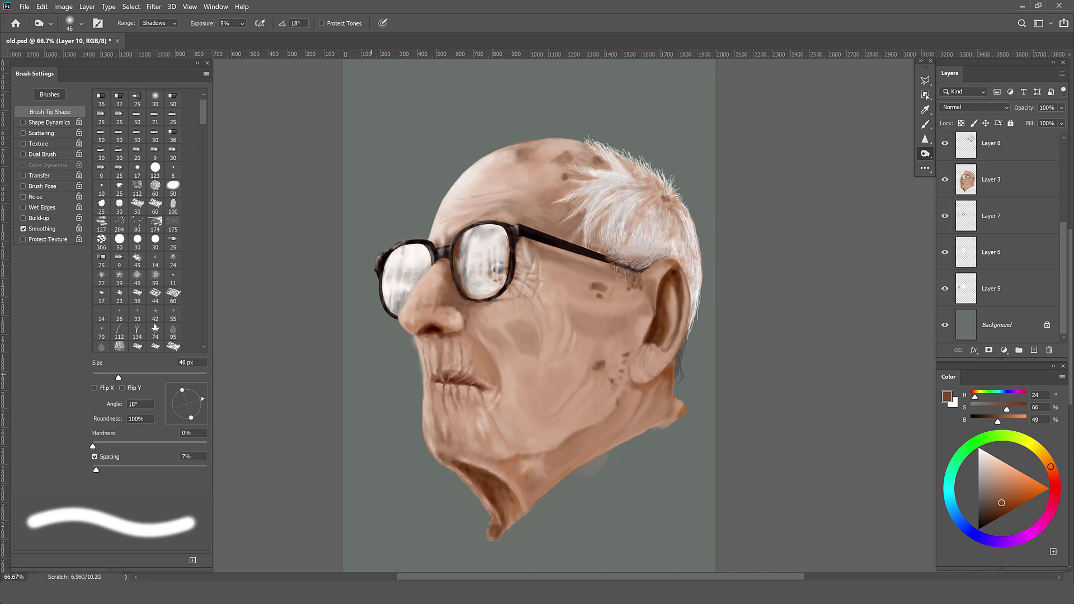
# Step: Deepen the portrait's shadows with Levels, raising the black input to about 23
pyautogui.click(63, 7)
pyautogui.click(148, 40)
pyautogui.moveTo(806, 248); pyautogui.dragTo(820, 250)
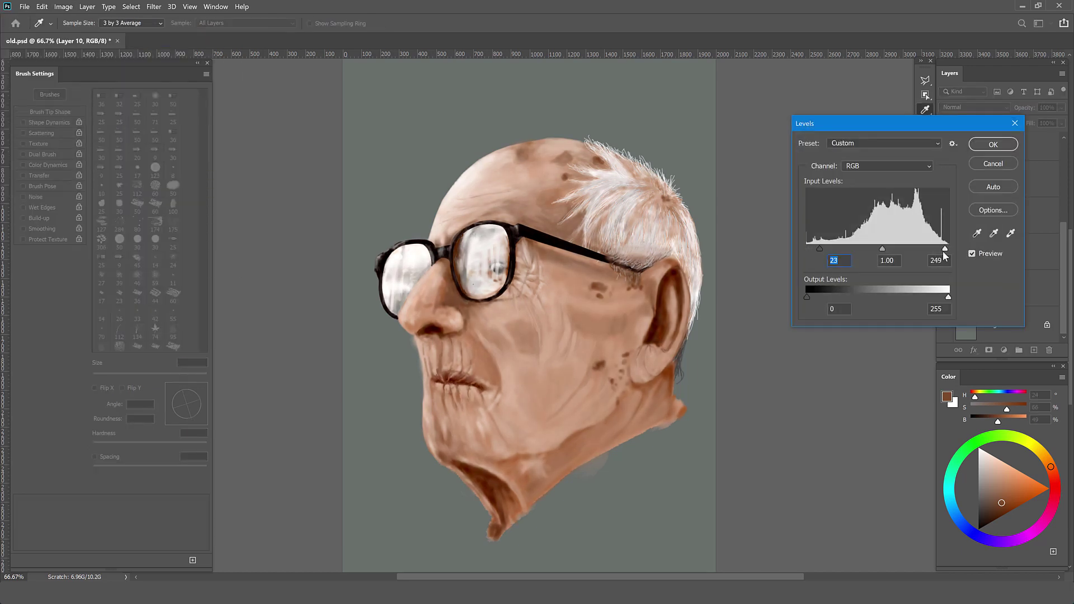
pyautogui.press('Return')
# Step: Choose a grey paint colour and the brush, and add a new empty layer for the shirt
pyautogui.click(991, 252)
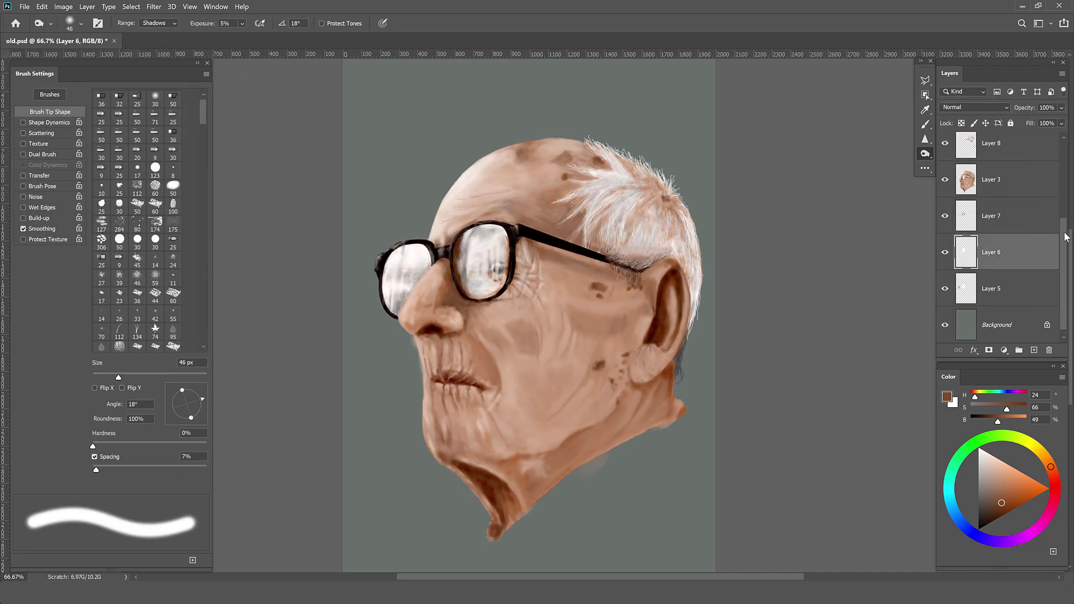
pyautogui.click(946, 397)
pyautogui.click(997, 120)
pyautogui.press('b')
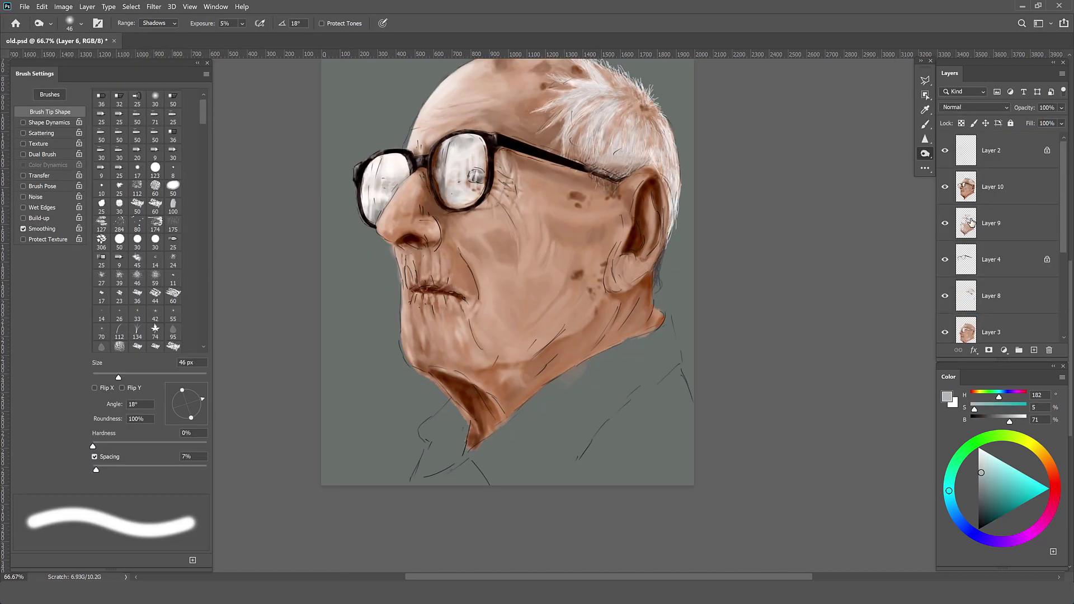
pyautogui.hotkey('ctrl', 'shift', 'alt', 'n')
pyautogui.click(155, 98)
# Step: Block in grey strokes across the shoulder, collar edge and lower shirt
pyautogui.moveTo(478, 456); pyautogui.dragTo(601, 355)
pyautogui.moveTo(514, 417); pyautogui.dragTo(661, 344)
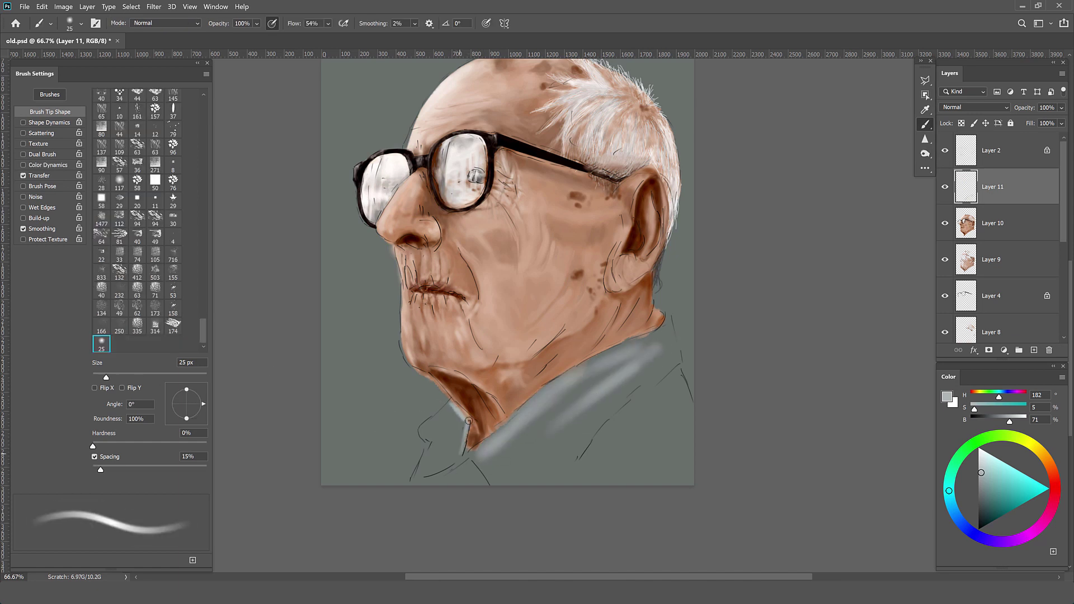
pyautogui.moveTo(473, 462); pyautogui.dragTo(456, 399)
pyautogui.moveTo(677, 361); pyautogui.dragTo(666, 316)
pyautogui.moveTo(669, 336); pyautogui.dragTo(587, 364)
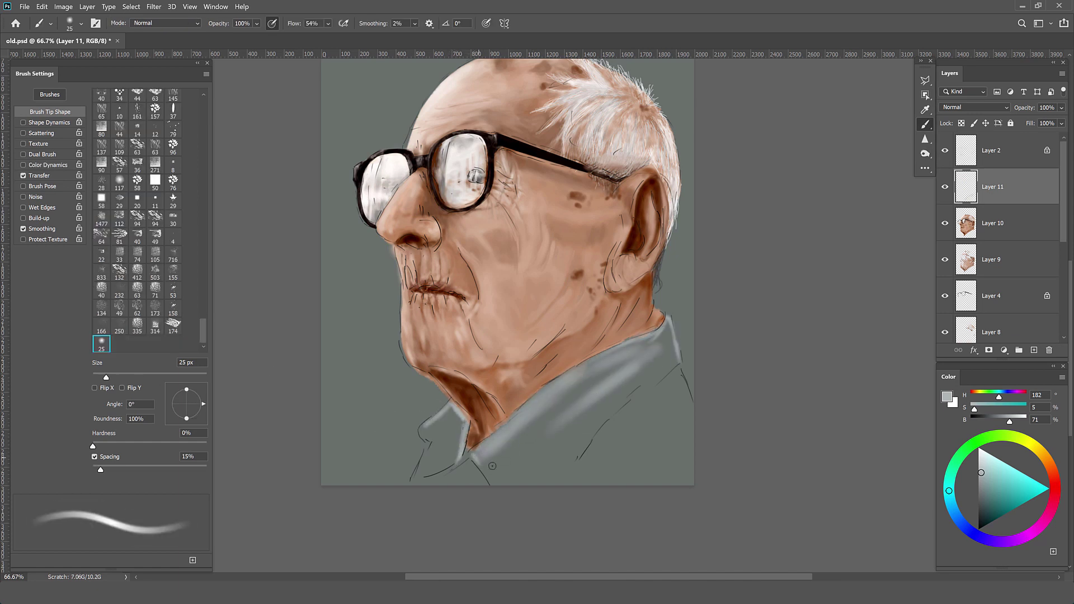
pyautogui.moveTo(492, 466); pyautogui.dragTo(573, 369)
pyautogui.moveTo(430, 428); pyautogui.dragTo(464, 481)
pyautogui.moveTo(459, 411)
pyautogui.mouseDown()
pyautogui.moveTo(422, 455)
pyautogui.moveTo(481, 470)
pyautogui.mouseUp()
pyautogui.moveTo(671, 330); pyautogui.dragTo(537, 425)
pyautogui.moveTo(537, 448); pyautogui.dragTo(609, 417)
# Step: Cover the shirt with broad light-grey strokes, then shade the collar and shoulder
pyautogui.press(']')
pyautogui.press(']')
pyautogui.press(']')
pyautogui.moveTo(665, 347)
pyautogui.mouseDown()
pyautogui.moveTo(553, 459)
pyautogui.moveTo(504, 458)
pyautogui.mouseUp()
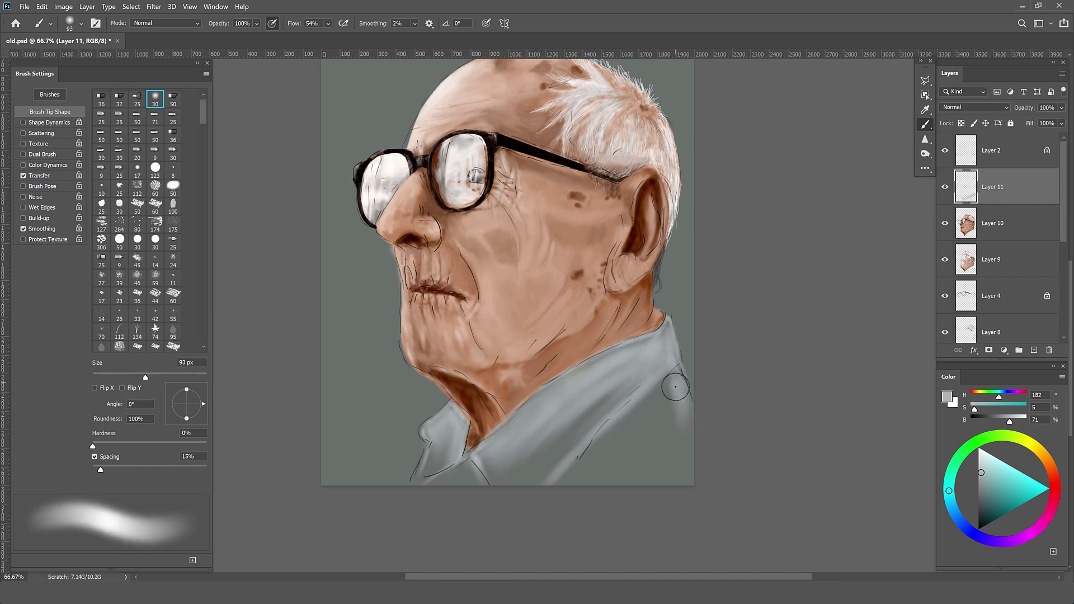
pyautogui.moveTo(682, 380); pyautogui.dragTo(565, 476)
pyautogui.moveTo(655, 358); pyautogui.dragTo(526, 475)
pyautogui.press('.')
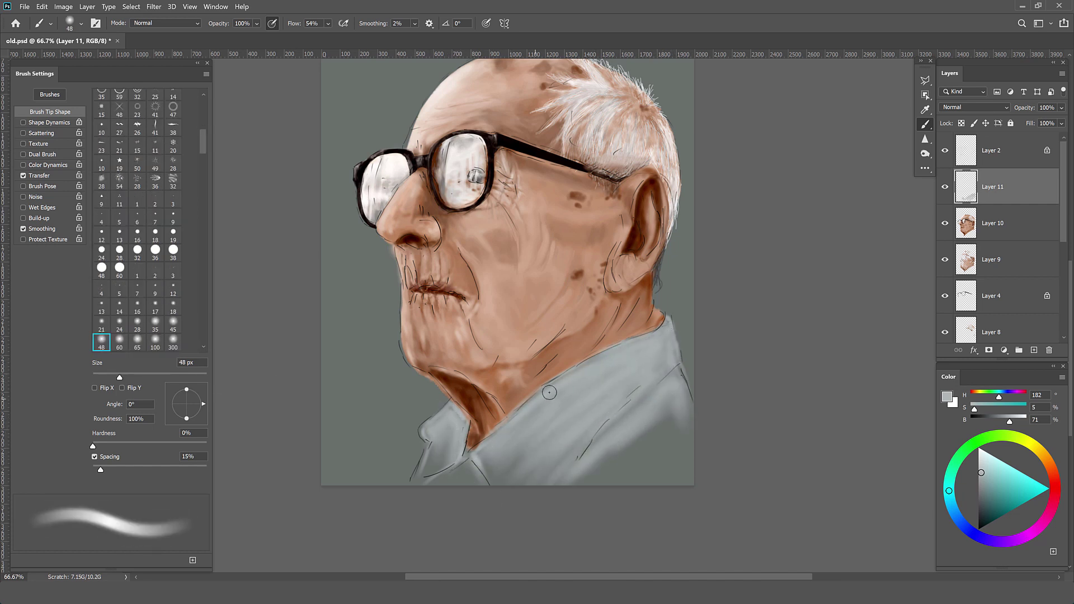
pyautogui.moveTo(442, 458); pyautogui.dragTo(448, 414)
pyautogui.moveTo(655, 363); pyautogui.dragTo(593, 442)
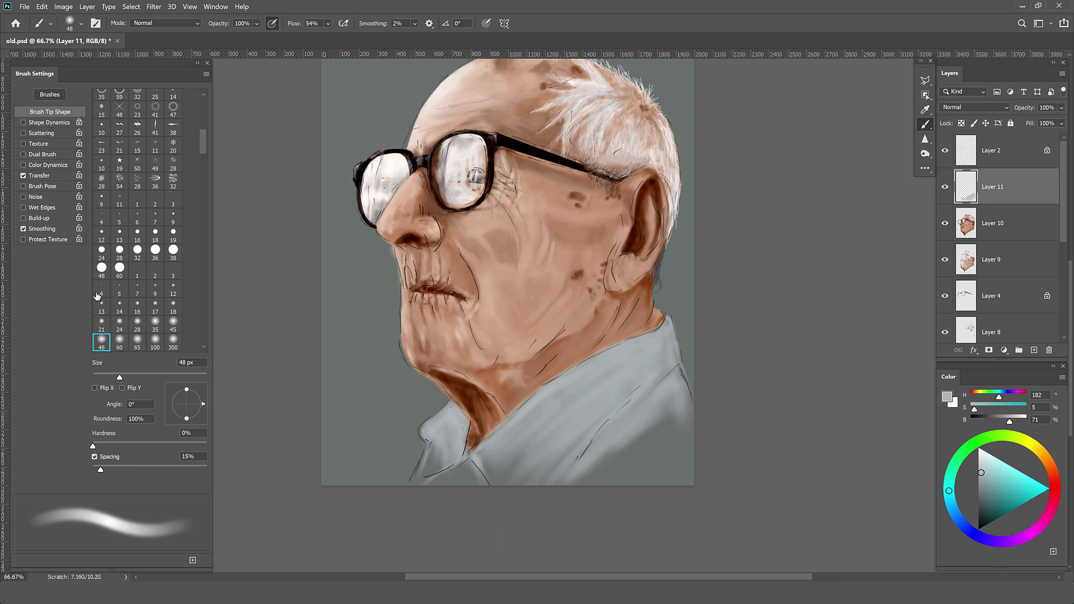
pyautogui.press(',')
pyautogui.moveTo(615, 370)
pyautogui.mouseDown()
pyautogui.moveTo(537, 437)
pyautogui.moveTo(516, 429)
pyautogui.mouseUp()
pyautogui.moveTo(671, 386)
pyautogui.mouseDown()
pyautogui.moveTo(553, 442)
pyautogui.moveTo(425, 470)
pyautogui.mouseUp()
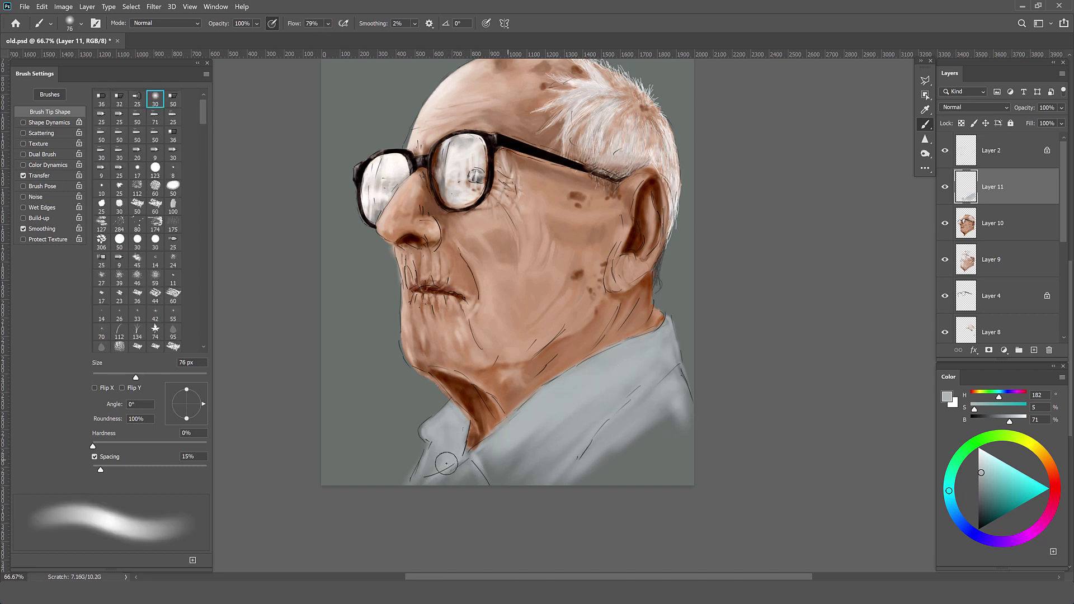
pyautogui.moveTo(537, 441); pyautogui.dragTo(498, 470)
# Step: Hide the Layer 2 sketch lines and softly blend the shirt tones at 43% flow
pyautogui.click(945, 151)
pyautogui.moveTo(621, 420); pyautogui.dragTo(582, 448)
pyautogui.hotkey('shift', '4')
pyautogui.hotkey('shift', '3')
pyautogui.moveTo(666, 353)
pyautogui.mouseDown()
pyautogui.moveTo(682, 414)
pyautogui.moveTo(470, 481)
pyautogui.mouseUp()
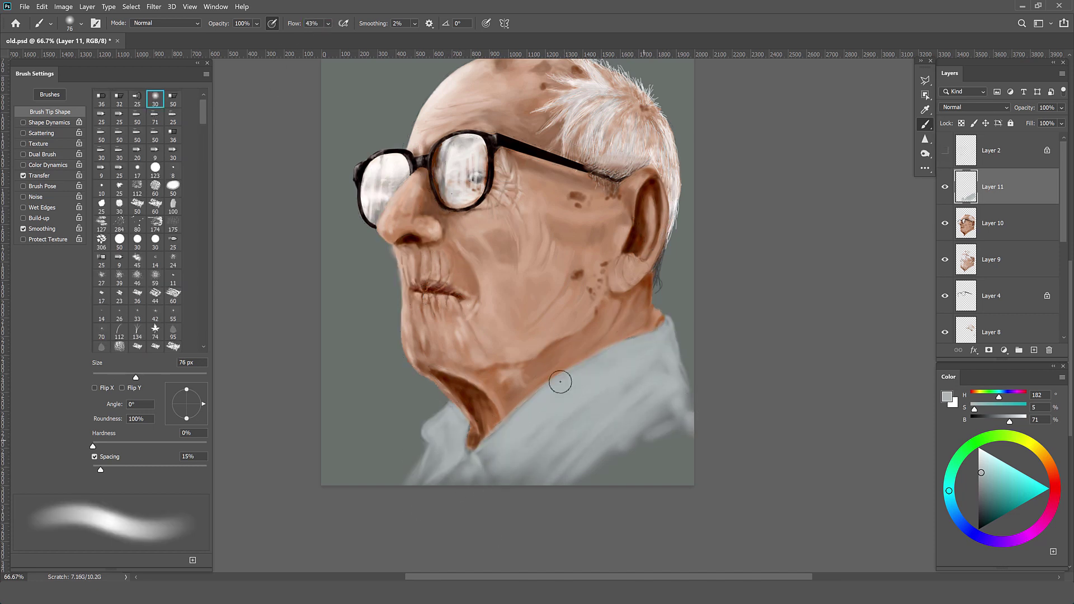
pyautogui.moveTo(677, 414); pyautogui.dragTo(593, 476)
pyautogui.moveTo(671, 442)
pyautogui.mouseDown()
pyautogui.moveTo(588, 481)
pyautogui.moveTo(669, 379)
pyautogui.mouseUp()
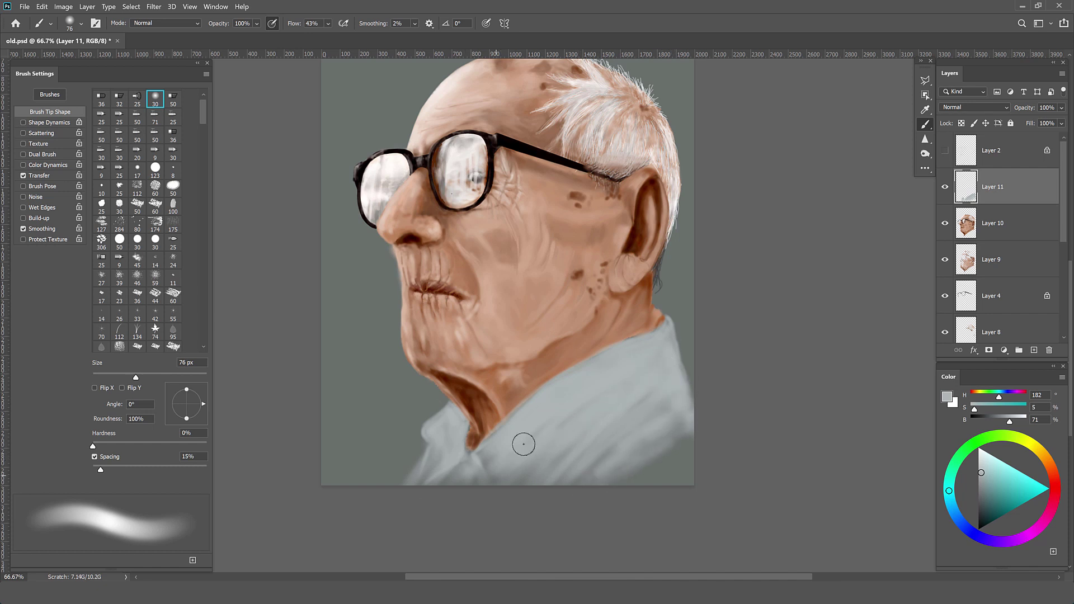
pyautogui.moveTo(481, 456); pyautogui.dragTo(442, 479)
pyautogui.moveTo(675, 406); pyautogui.dragTo(598, 470)
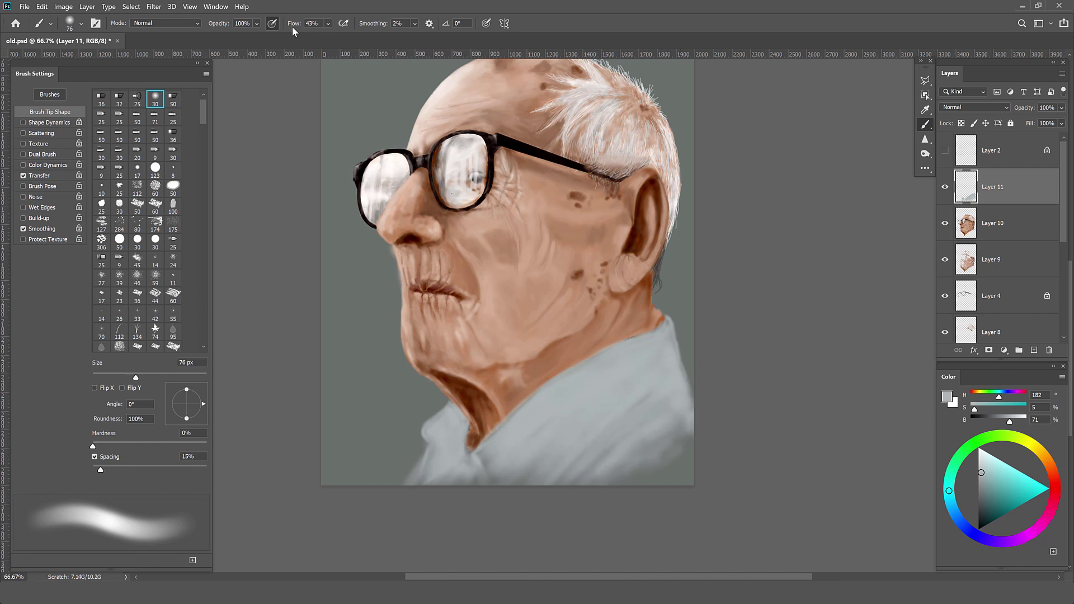
# Step: At full flow, brighten the collar and right shoulder edge with a lighter grey
pyautogui.hotkey('shift', '0')
pyautogui.keyDown('alt'); pyautogui.click(491, 465); pyautogui.keyUp('alt')
pyautogui.moveTo(491, 465)
pyautogui.mouseDown()
pyautogui.moveTo(582, 425)
pyautogui.moveTo(416, 448)
pyautogui.mouseUp()
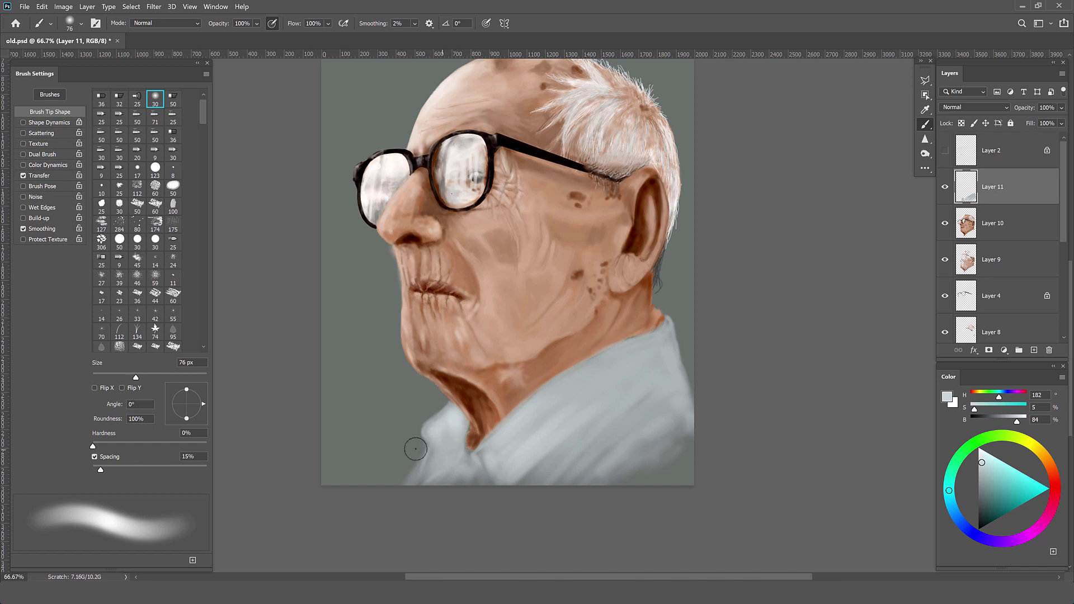
pyautogui.moveTo(136, 377); pyautogui.dragTo(111, 377)
pyautogui.moveTo(520, 442); pyautogui.dragTo(599, 376)
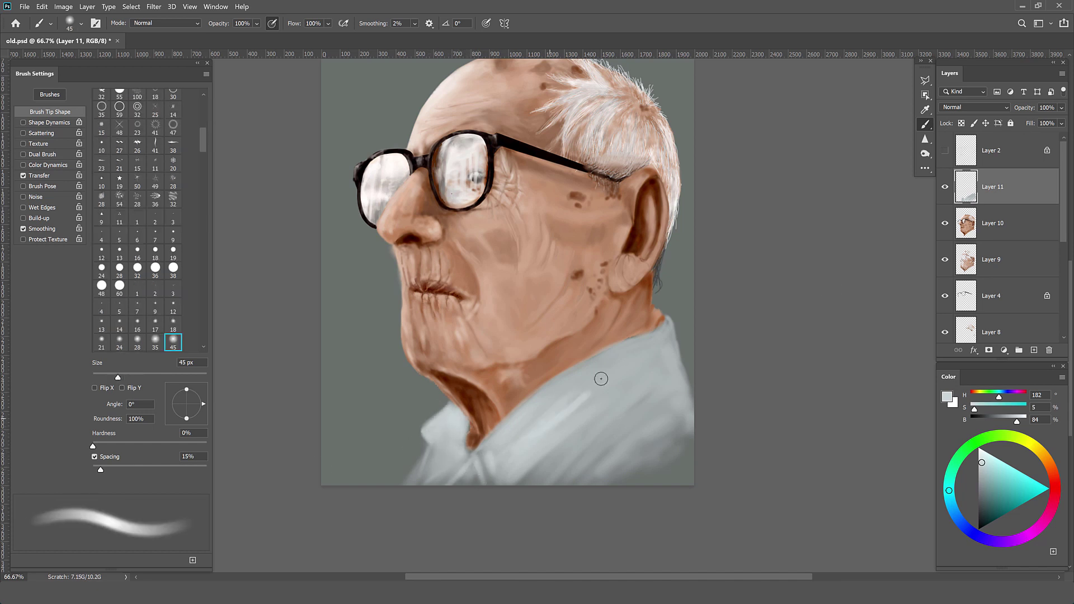
pyautogui.moveTo(111, 378); pyautogui.dragTo(131, 378)
pyautogui.moveTo(559, 400)
pyautogui.mouseDown()
pyautogui.moveTo(659, 343)
pyautogui.moveTo(612, 408)
pyautogui.moveTo(664, 401)
pyautogui.moveTo(602, 364)
pyautogui.mouseUp()
pyautogui.press('[')
pyautogui.press('[')
pyautogui.press('[')
pyautogui.moveTo(668, 320); pyautogui.dragTo(685, 382)
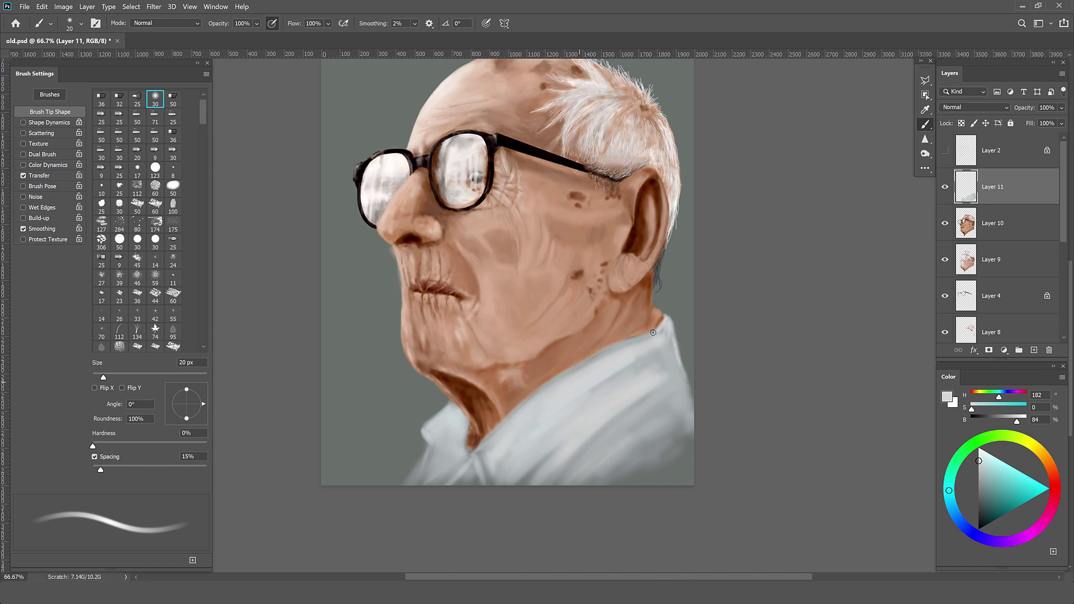
# Step: Refine the bright collar edge with a small hard round brush, then a large soft one
pyautogui.scroll(3, 652, 333)
pyautogui.scroll(-5, 146, 224)
pyautogui.click(137, 339)
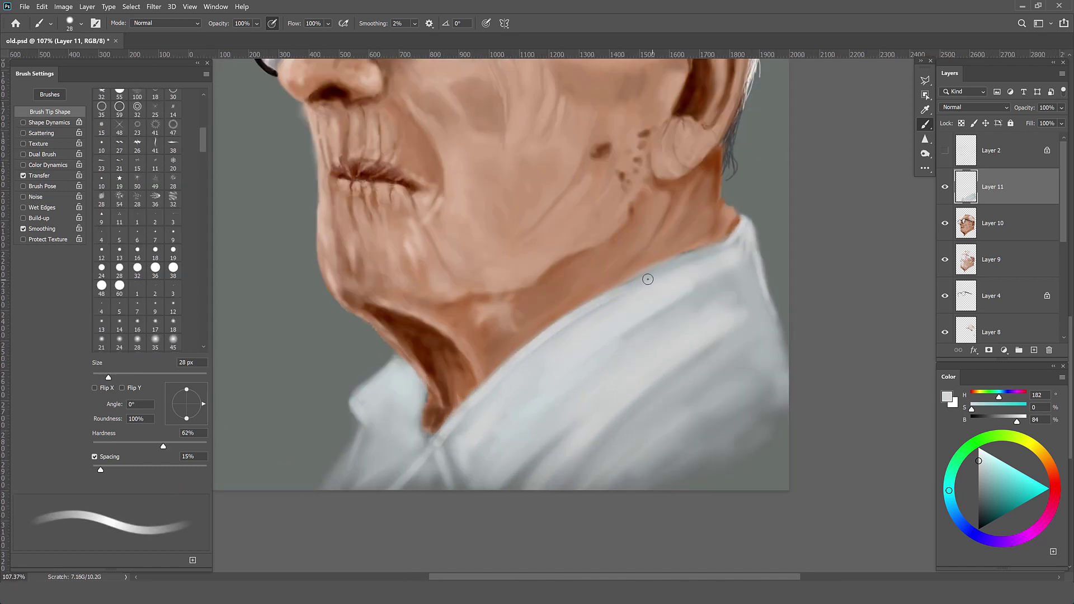
pyautogui.moveTo(647, 279)
pyautogui.mouseDown()
pyautogui.moveTo(508, 386)
pyautogui.moveTo(412, 384)
pyautogui.moveTo(353, 399)
pyautogui.moveTo(396, 414)
pyautogui.mouseUp()
pyautogui.press(']')
pyautogui.press(']')
pyautogui.press(']')
pyautogui.moveTo(727, 257)
pyautogui.mouseDown()
pyautogui.moveTo(672, 280)
pyautogui.moveTo(600, 403)
pyautogui.moveTo(388, 434)
pyautogui.moveTo(621, 462)
pyautogui.moveTo(716, 358)
pyautogui.mouseUp()
pyautogui.press('.')
pyautogui.moveTo(615, 481); pyautogui.dragTo(714, 366)
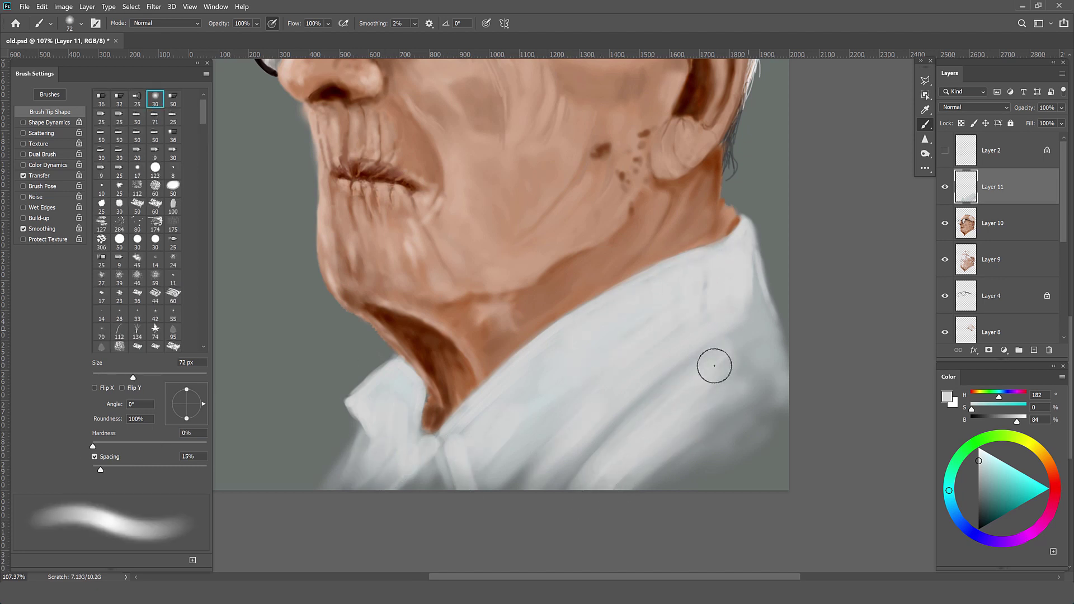
# Step: Sample a range of lighter, darker and near-white greys from the shirt
pyautogui.keyDown('alt'); pyautogui.click(494, 394); pyautogui.keyUp('alt')
pyautogui.scroll(-2, 494, 394)
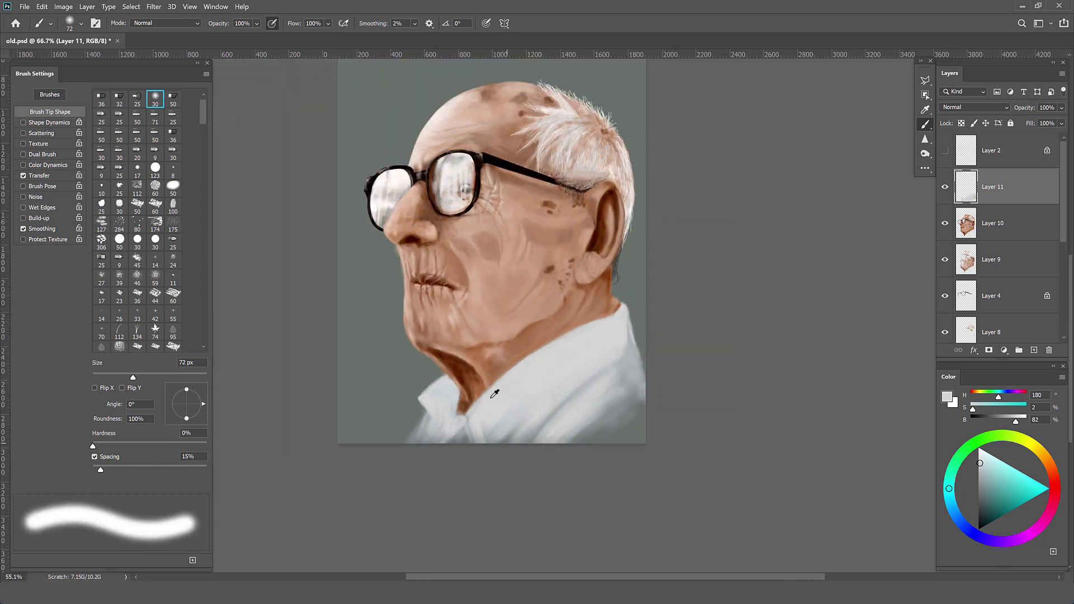
pyautogui.scroll(-1, 495, 394)
pyautogui.keyDown('alt'); pyautogui.click(603, 370); pyautogui.keyUp('alt')
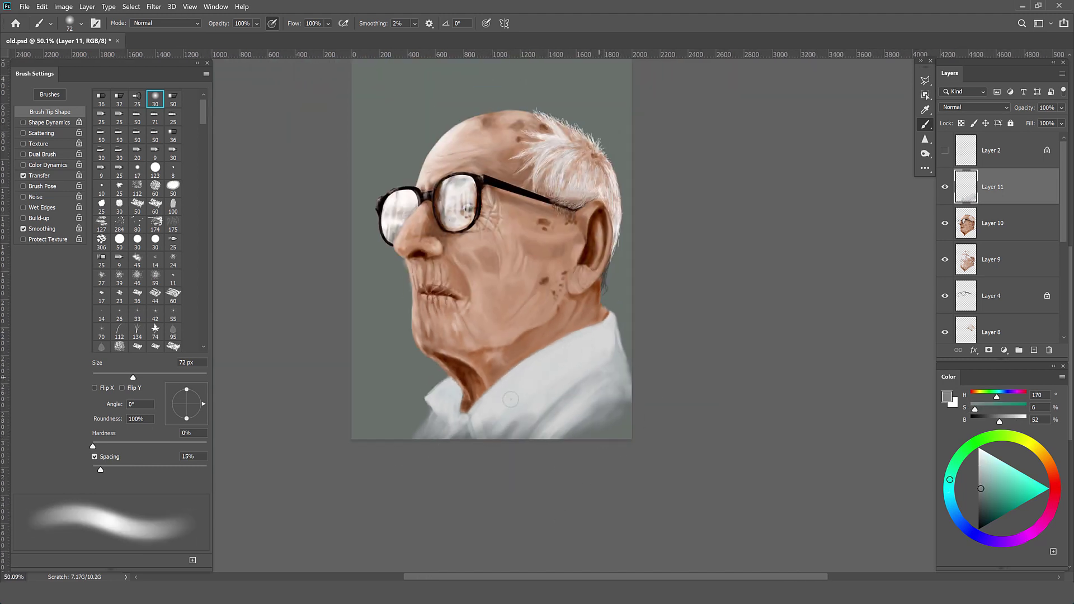
pyautogui.keyDown('alt'); pyautogui.click(582, 411); pyautogui.keyUp('alt')
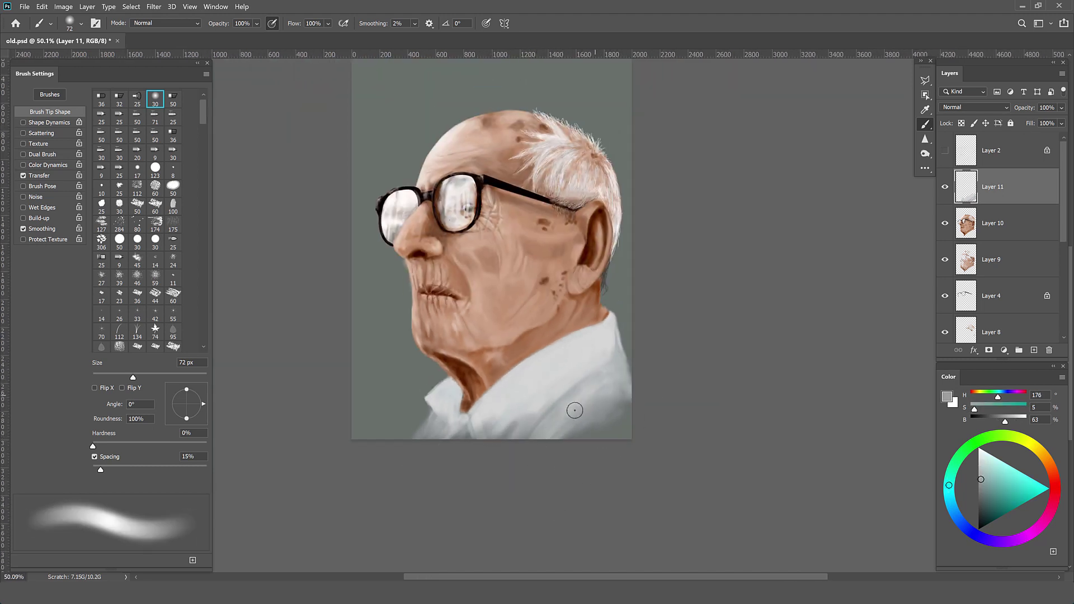
pyautogui.keyDown('alt'); pyautogui.click(601, 345); pyautogui.keyUp('alt')
pyautogui.keyDown('alt'); pyautogui.click(440, 410); pyautogui.keyUp('alt')
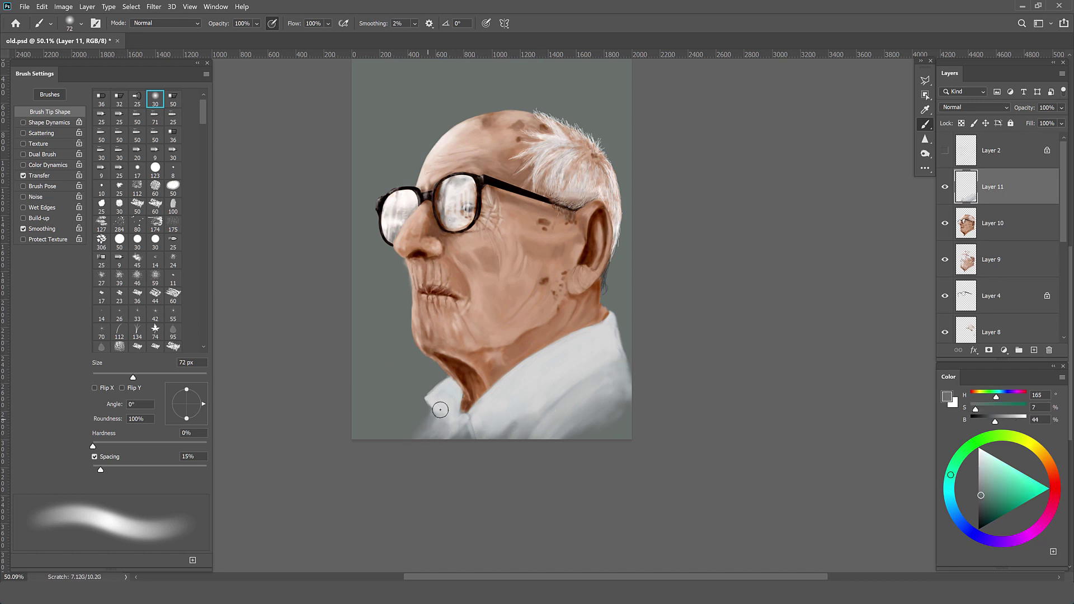
pyautogui.keyDown('alt'); pyautogui.click(596, 422); pyautogui.keyUp('alt')
# Step: Enlarge the brush and sample the grey-green shadow and a light shirt grey
pyautogui.keyDown('alt'); pyautogui.scroll(3, 630, 360); pyautogui.keyUp('alt')
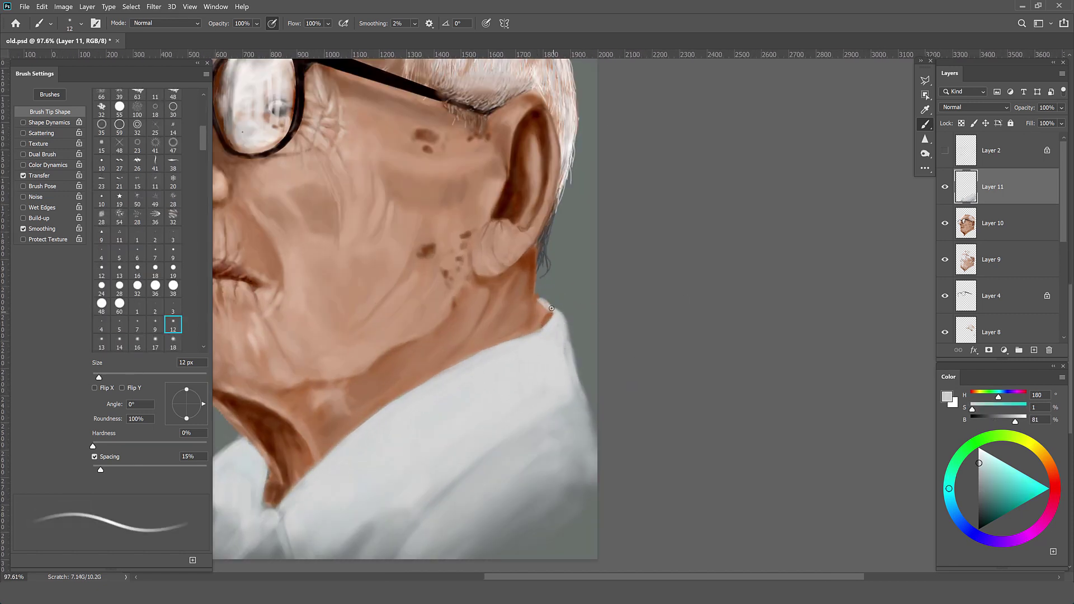
pyautogui.press(']')
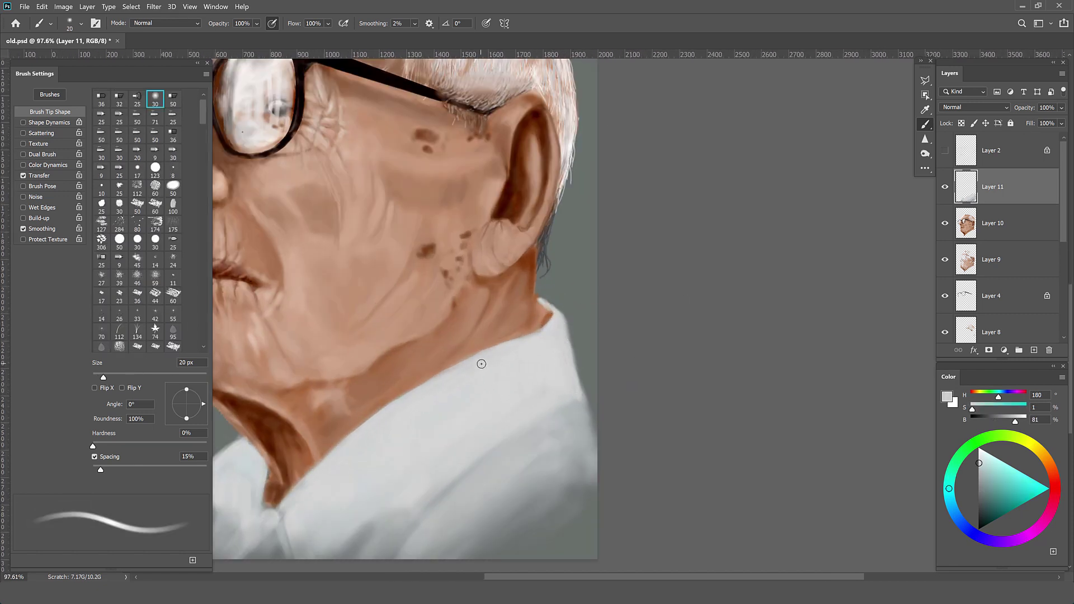
pyautogui.keyDown('alt'); pyautogui.scroll(-3, 584, 372); pyautogui.keyUp('alt')
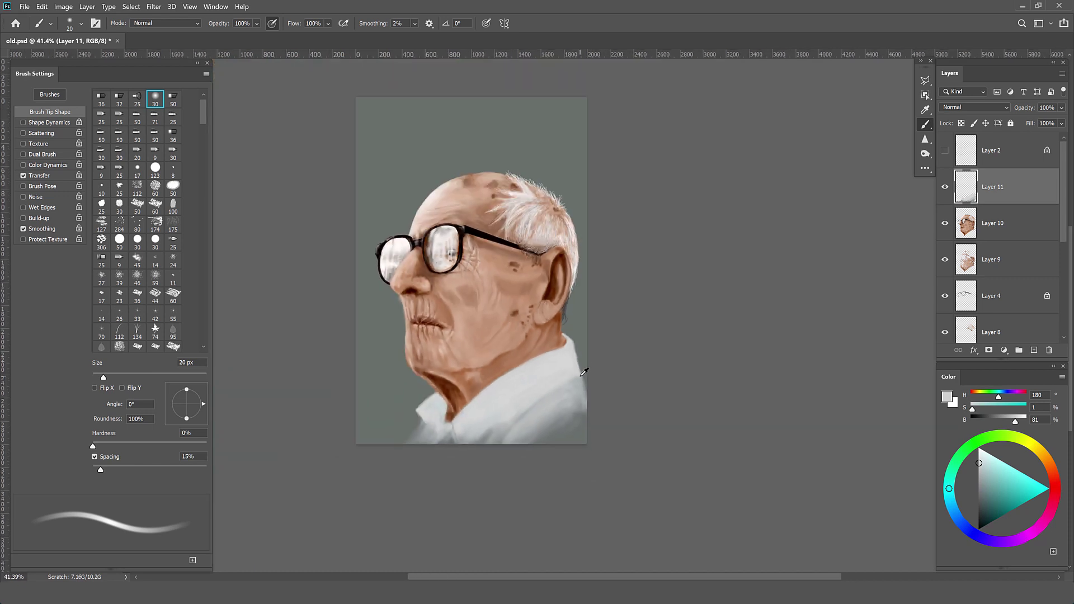
pyautogui.keyDown('alt'); pyautogui.click(535, 425); pyautogui.keyUp('alt')
pyautogui.press(']')
pyautogui.press(']')
pyautogui.press(']')
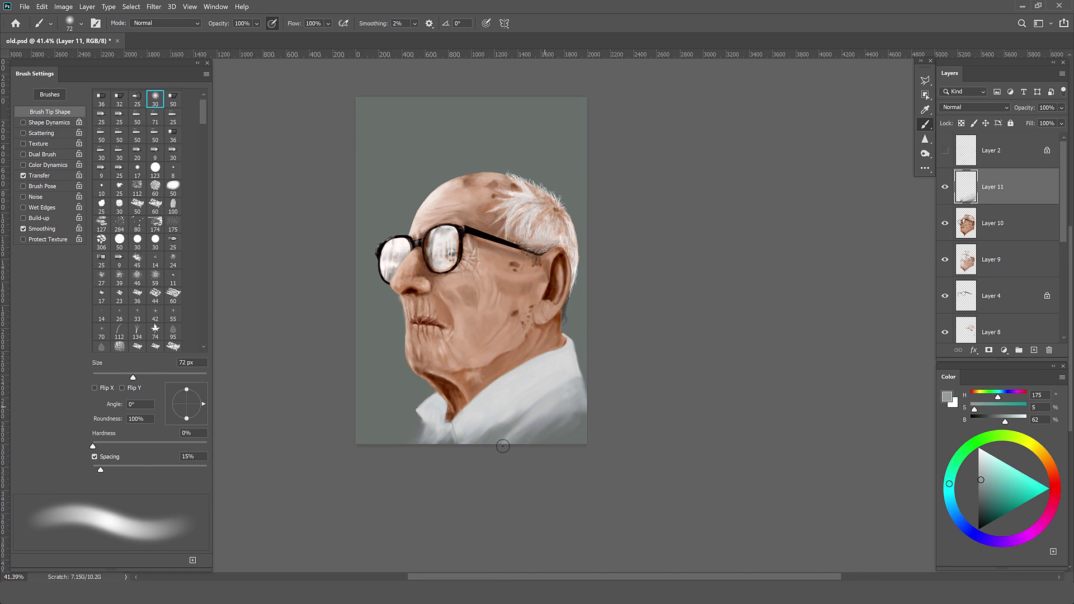
pyautogui.keyDown('alt'); pyautogui.click(501, 428); pyautogui.keyUp('alt')
# Step: On Layer 10, darken the neck shadow above the collar with sampled skin tones
pyautogui.keyDown('alt'); pyautogui.scroll(2, 530, 385); pyautogui.keyUp('alt')
pyautogui.hotkey('alt', '[')
pyautogui.keyDown('alt'); pyautogui.click(584, 302); pyautogui.keyUp('alt')
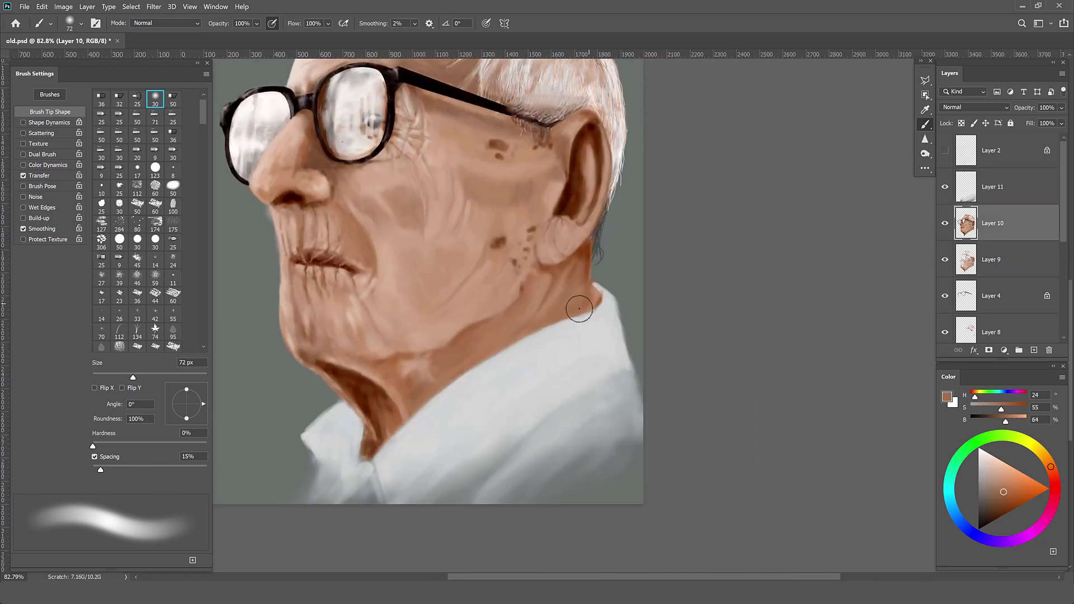
pyautogui.moveTo(448, 367); pyautogui.dragTo(504, 330)
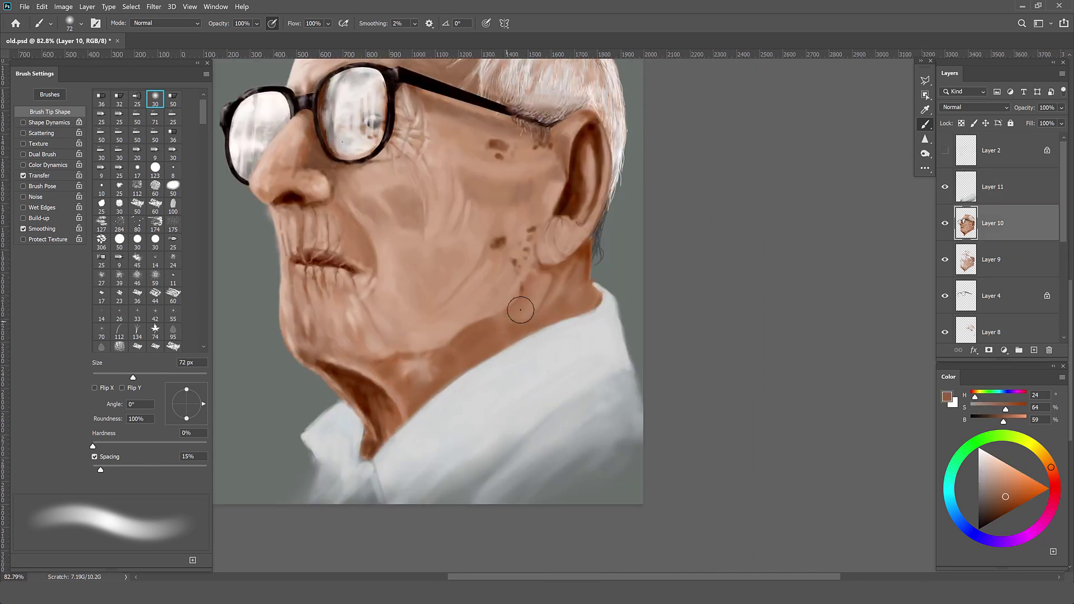
pyautogui.keyDown('alt'); pyautogui.click(551, 298); pyautogui.keyUp('alt')
pyautogui.keyDown('alt'); pyautogui.click(596, 287); pyautogui.keyUp('alt')
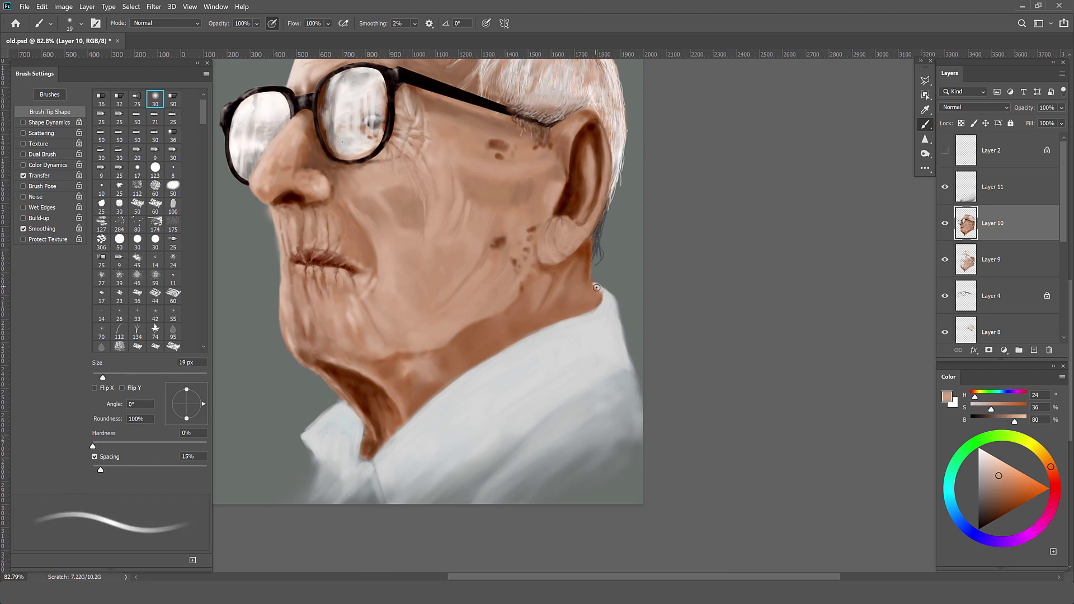
pyautogui.keyDown('alt'); pyautogui.click(588, 270); pyautogui.keyUp('alt')
pyautogui.press(']')
pyautogui.press(']')
pyautogui.press(']')
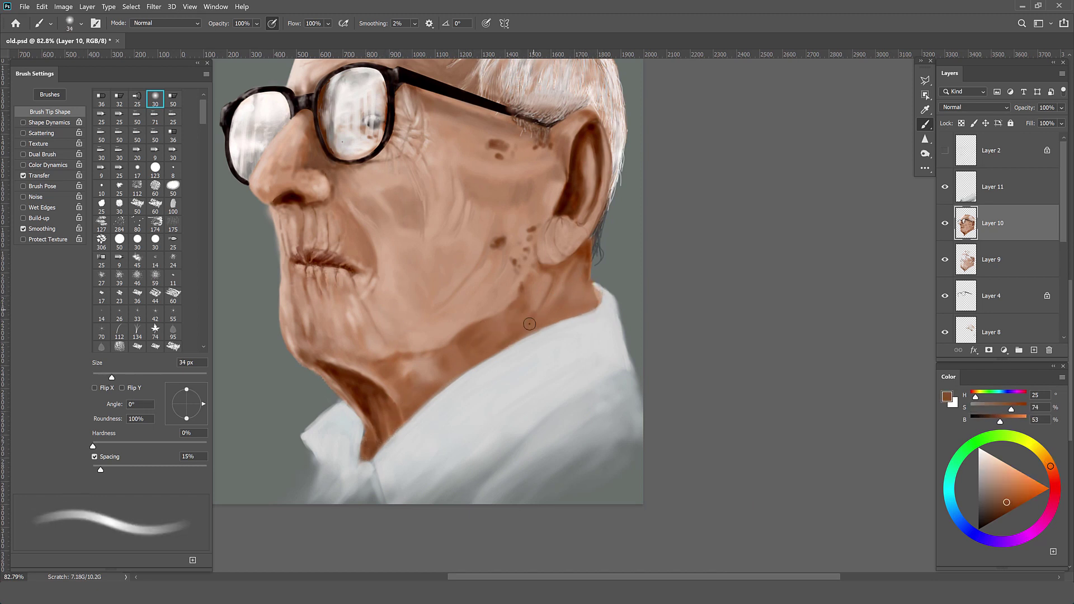
# Step: Resample skin tones from the cheek and face and a warmer tone from the jaw shadow
pyautogui.keyDown('alt'); pyautogui.click(516, 339); pyautogui.keyUp('alt')
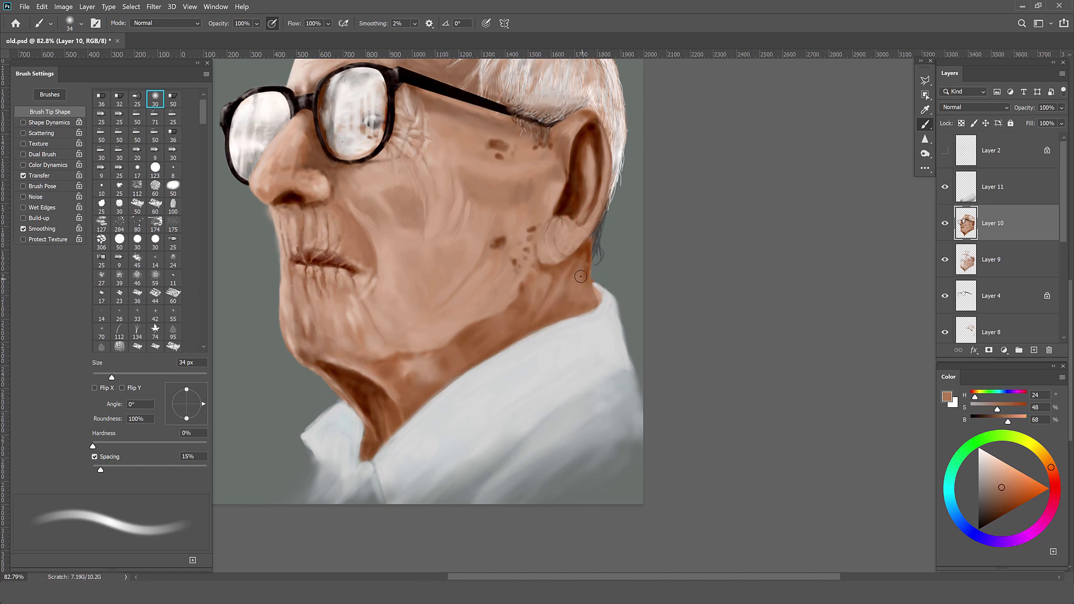
pyautogui.keyDown('alt'); pyautogui.click(579, 283); pyautogui.keyUp('alt')
pyautogui.keyDown('alt'); pyautogui.click(519, 300); pyautogui.keyUp('alt')
pyautogui.keyDown('alt'); pyautogui.click(553, 282); pyautogui.keyUp('alt')
pyautogui.keyDown('alt'); pyautogui.click(520, 337); pyautogui.keyUp('alt')
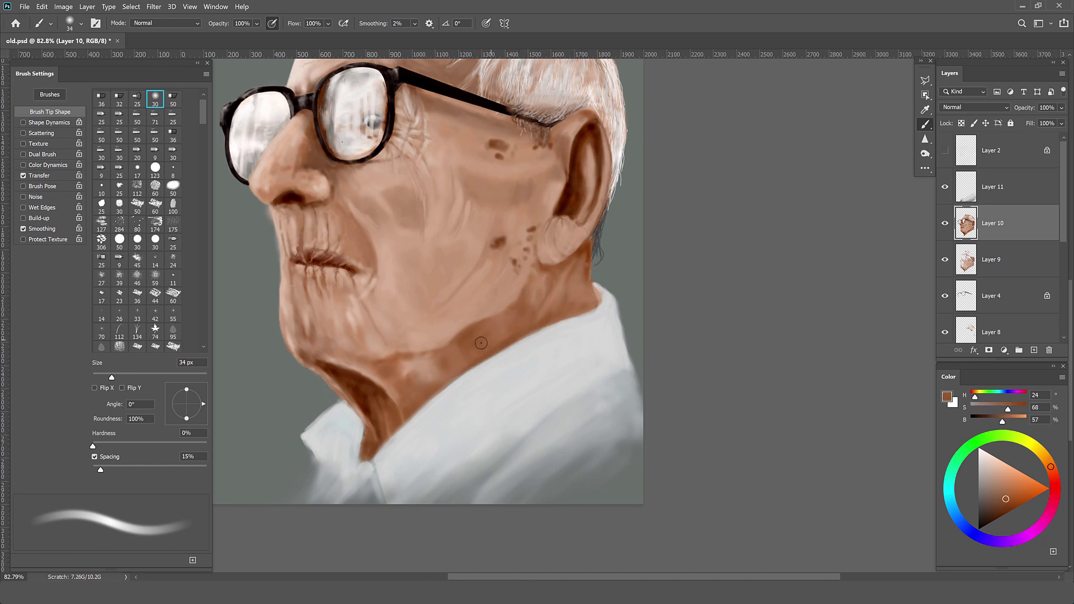
pyautogui.keyDown('alt'); pyautogui.click(514, 294); pyautogui.keyUp('alt')
pyautogui.keyDown('alt'); pyautogui.click(436, 354); pyautogui.keyUp('alt')
pyautogui.scroll(-3, 418, 339)
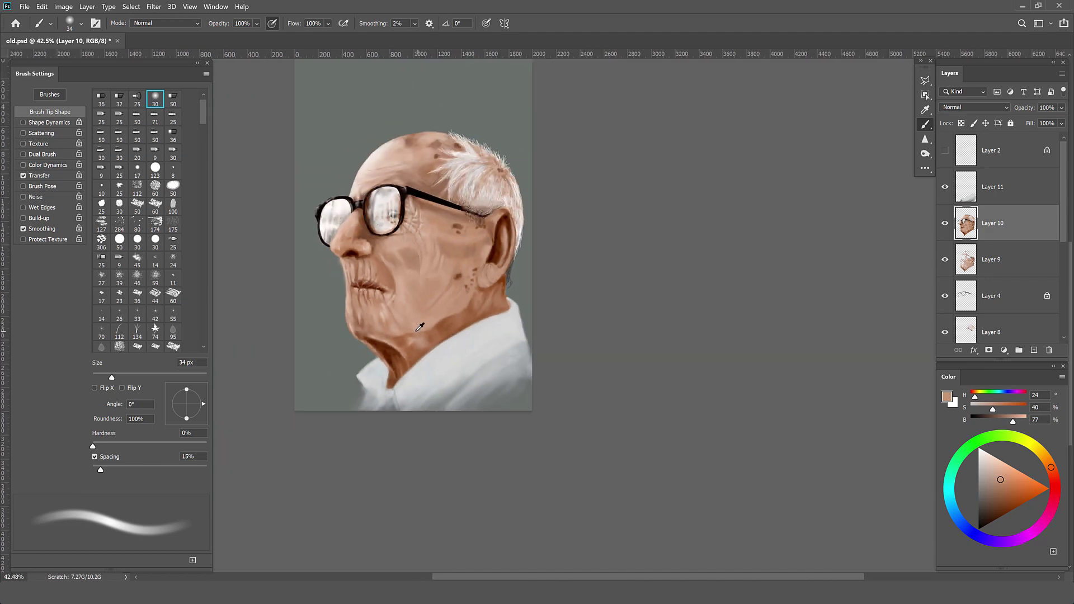
# Step: Enlarge the brush to 58 px on Layer 11 and pick up the shirt's light grey
pyautogui.hotkey('alt', ']')
pyautogui.keyDown('alt'); pyautogui.click(369, 392); pyautogui.keyUp('alt')
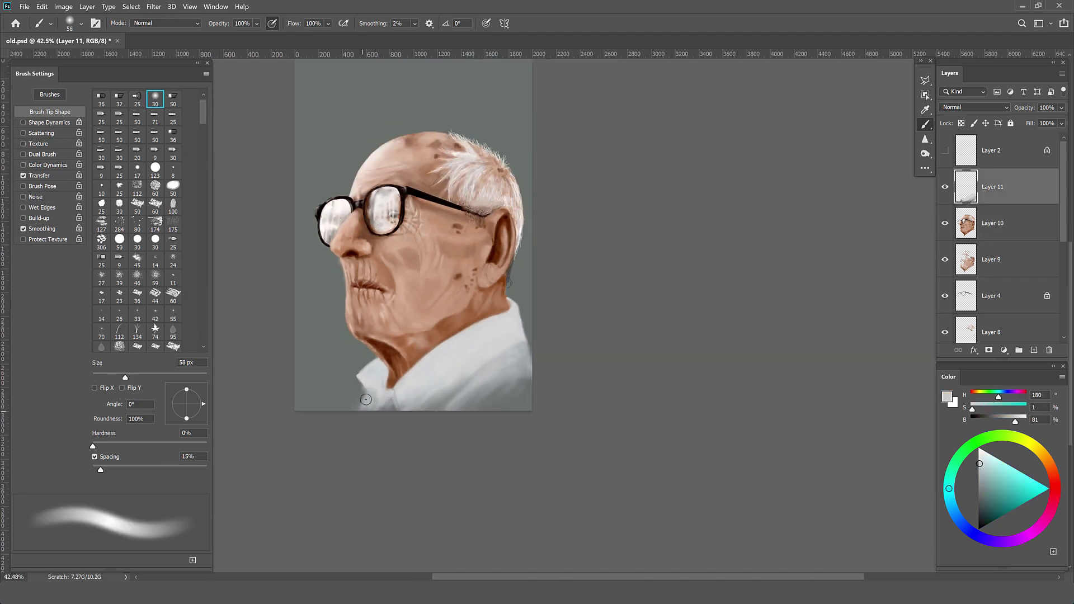
pyautogui.keyDown('alt'); pyautogui.click(359, 391); pyautogui.keyUp('alt')
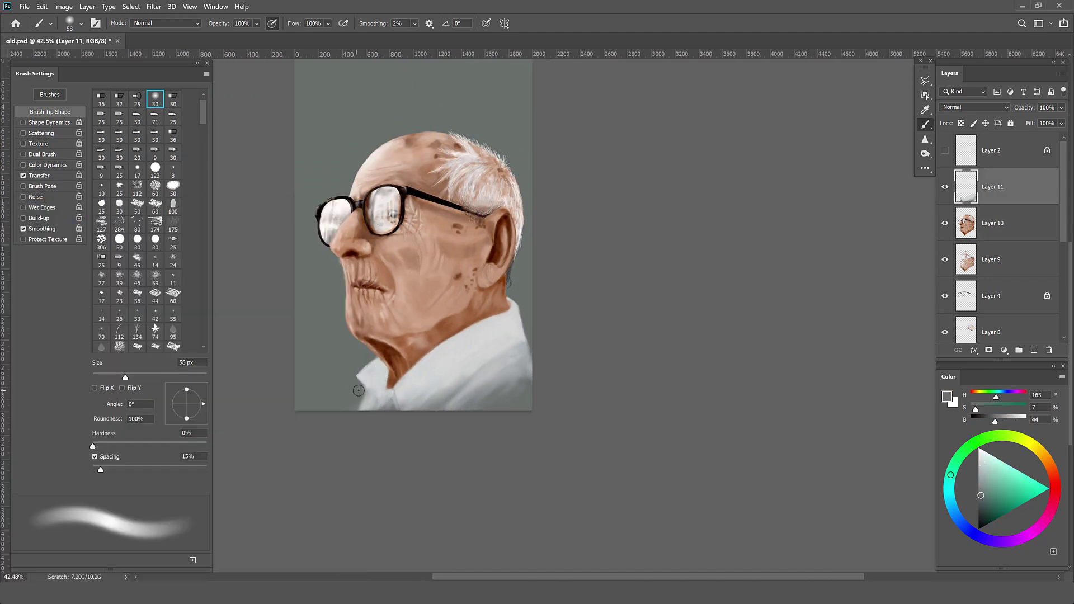
pyautogui.keyDown('alt'); pyautogui.click(384, 407); pyautogui.keyUp('alt')
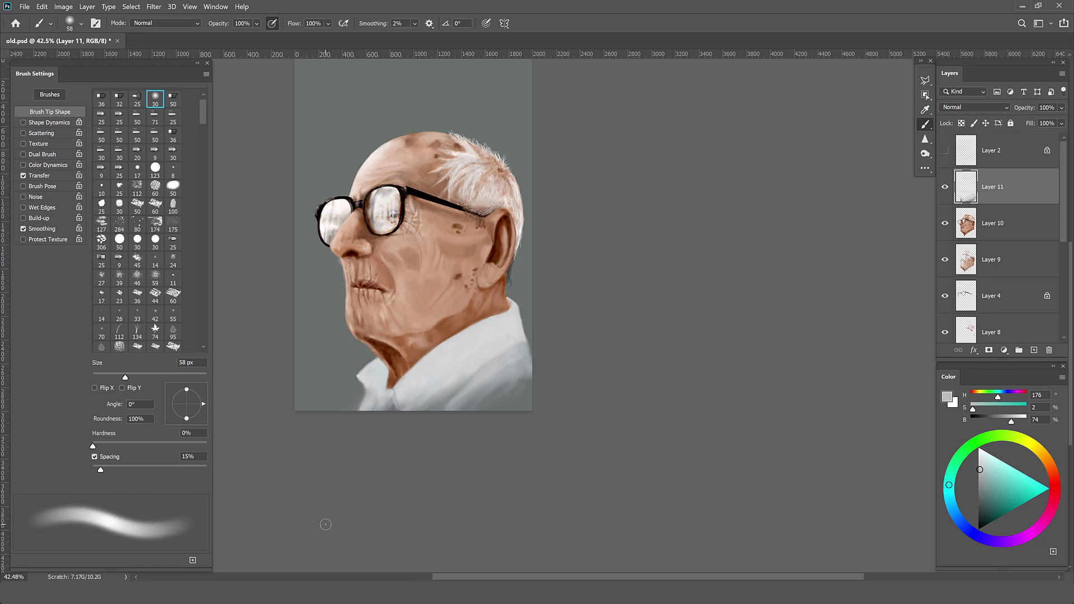
pyautogui.hotkey('alt', ',')
# Step: On the Background layer, darken the grey around the head with a textured Shape Dynamics brush
pyautogui.click(173, 296)
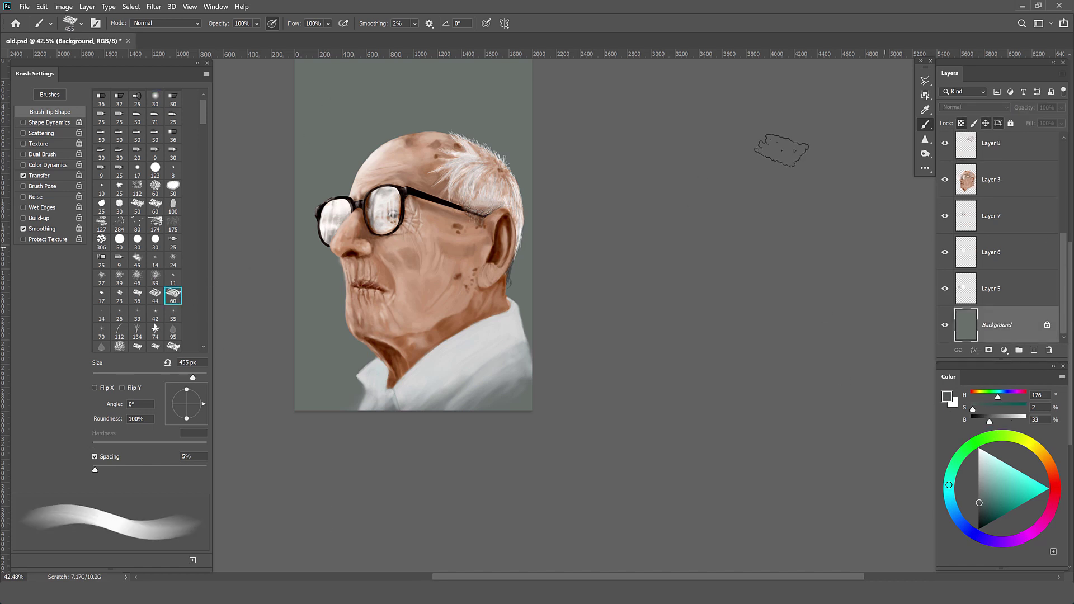
pyautogui.click(49, 122)
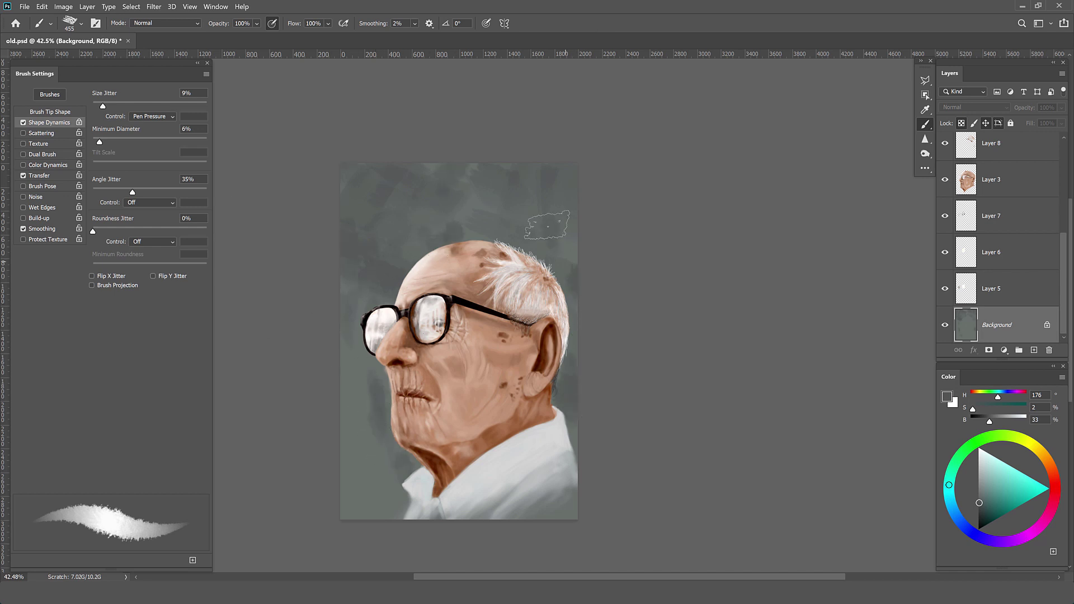
pyautogui.moveTo(390, 296)
pyautogui.mouseDown()
pyautogui.moveTo(356, 319)
pyautogui.moveTo(369, 504)
pyautogui.mouseUp()
pyautogui.moveTo(347, 168)
pyautogui.mouseDown()
pyautogui.moveTo(437, 247)
pyautogui.moveTo(559, 246)
pyautogui.mouseUp()
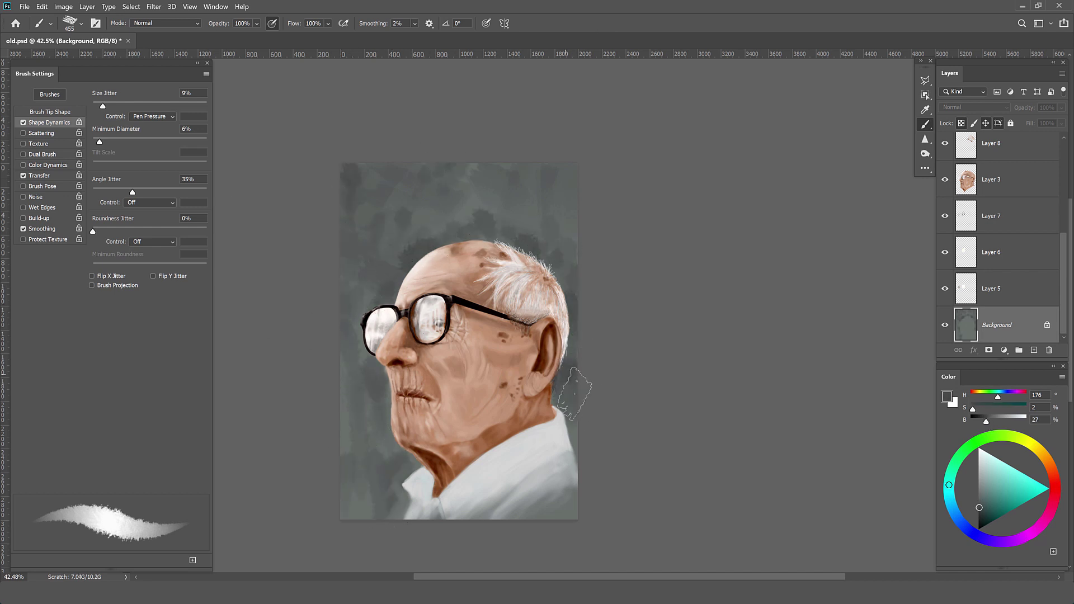
pyautogui.moveTo(571, 336); pyautogui.dragTo(577, 475)
pyautogui.moveTo(386, 364); pyautogui.dragTo(403, 453)
# Step: Add lighter strokes above the head and darker strokes along the right edge and corners
pyautogui.keyDown('alt'); pyautogui.click(372, 285); pyautogui.keyUp('alt')
pyautogui.moveTo(467, 202); pyautogui.dragTo(529, 249)
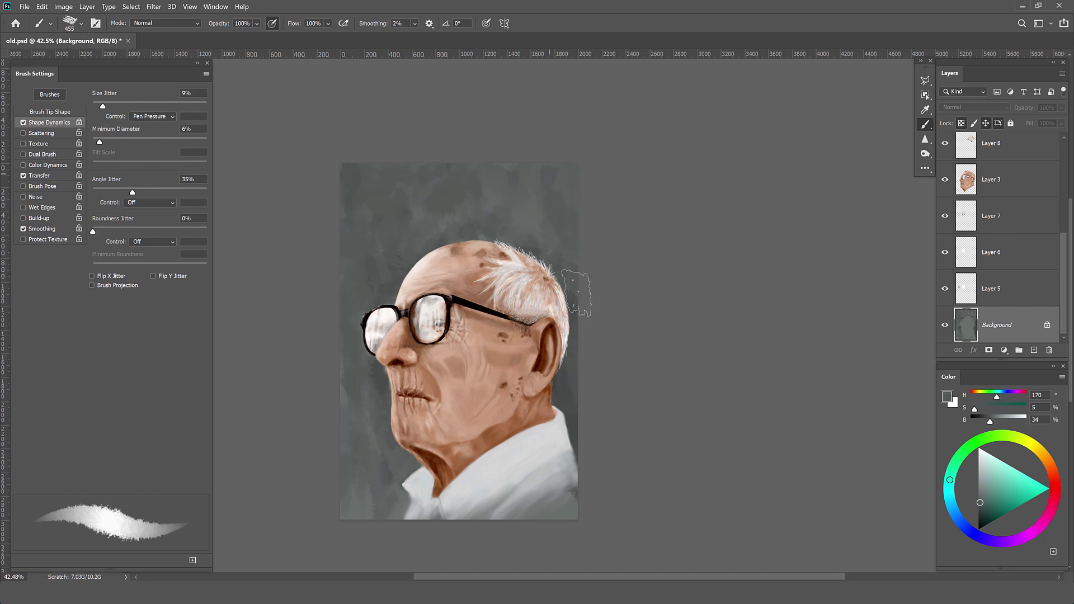
pyautogui.keyDown('alt'); pyautogui.click(568, 224); pyautogui.keyUp('alt')
pyautogui.moveTo(569, 165); pyautogui.dragTo(570, 243)
pyautogui.moveTo(358, 168); pyautogui.dragTo(392, 215)
pyautogui.moveTo(495, 205); pyautogui.dragTo(537, 246)
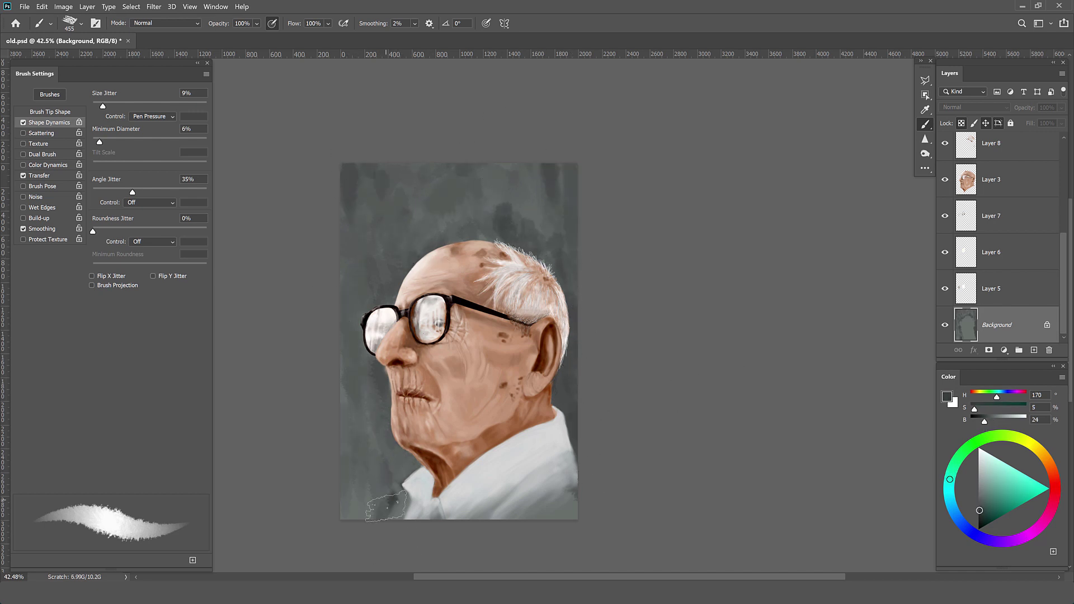
pyautogui.moveTo(367, 484); pyautogui.dragTo(405, 520)
# Step: At 809 px, add texture strokes above the head and bottom-left, sampling mid and deeper greys
pyautogui.press('.')
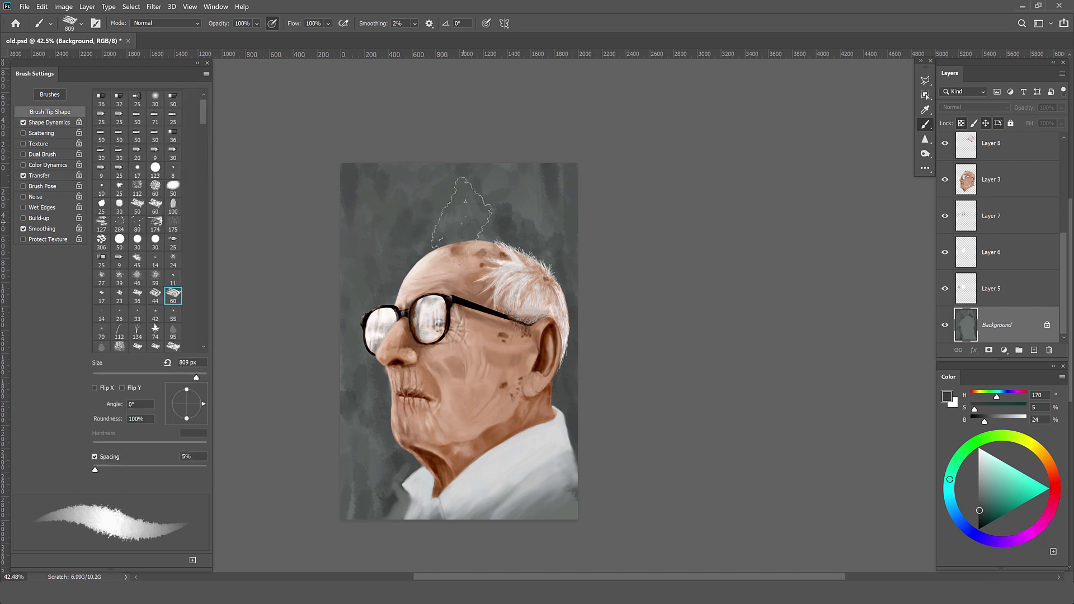
pyautogui.moveTo(503, 184); pyautogui.dragTo(559, 258)
pyautogui.moveTo(358, 475); pyautogui.dragTo(369, 537)
pyautogui.moveTo(370, 179); pyautogui.dragTo(425, 224)
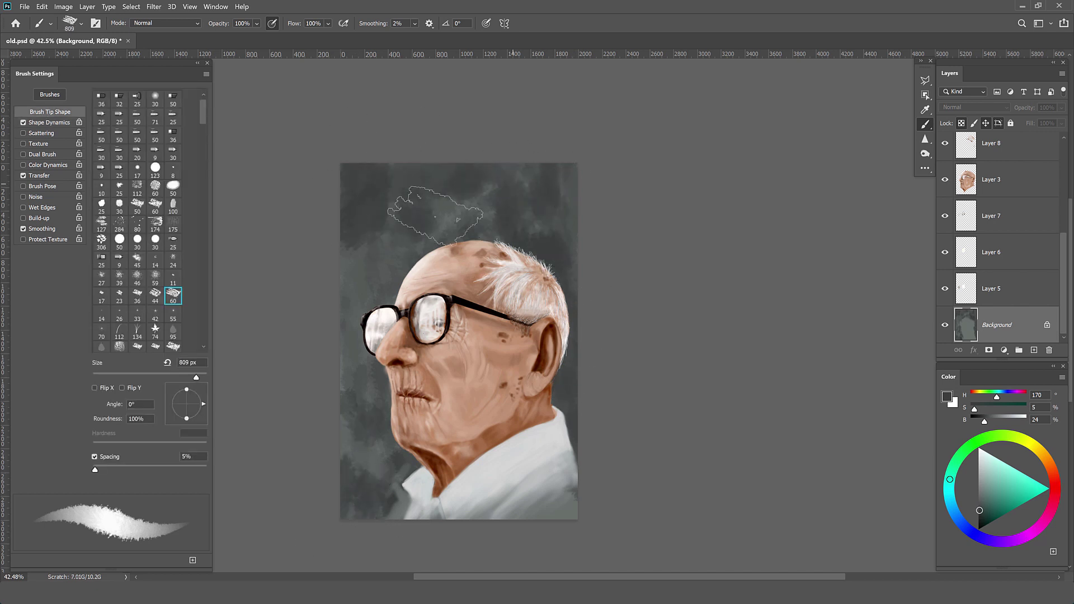
pyautogui.keyDown('alt'); pyautogui.click(372, 223); pyautogui.keyUp('alt')
pyautogui.keyDown('alt'); pyautogui.click(565, 224); pyautogui.keyUp('alt')
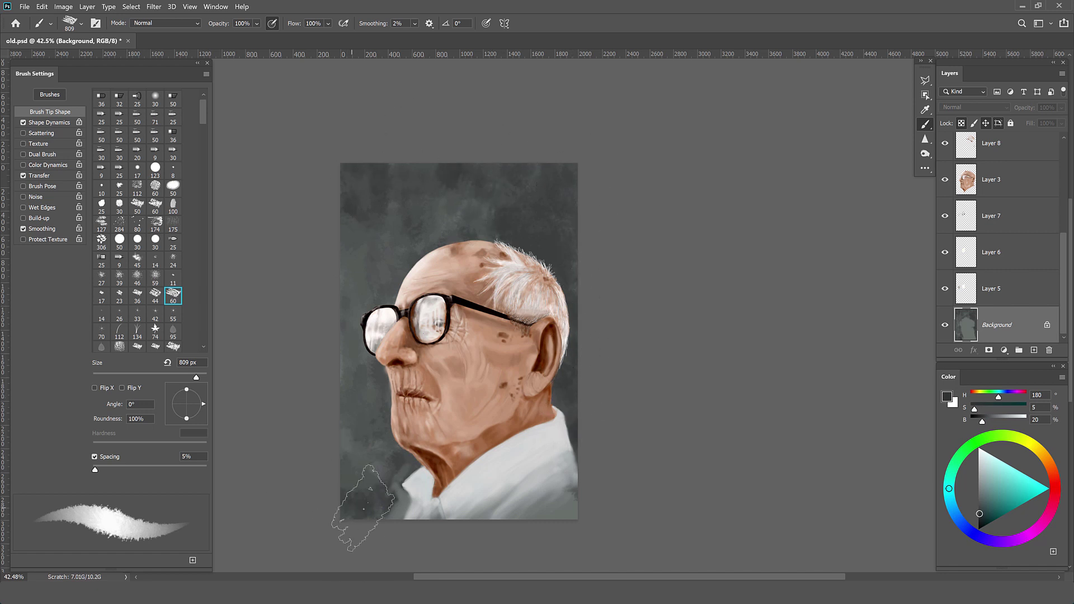
pyautogui.keyDown('alt'); pyautogui.click(371, 275); pyautogui.keyUp('alt')
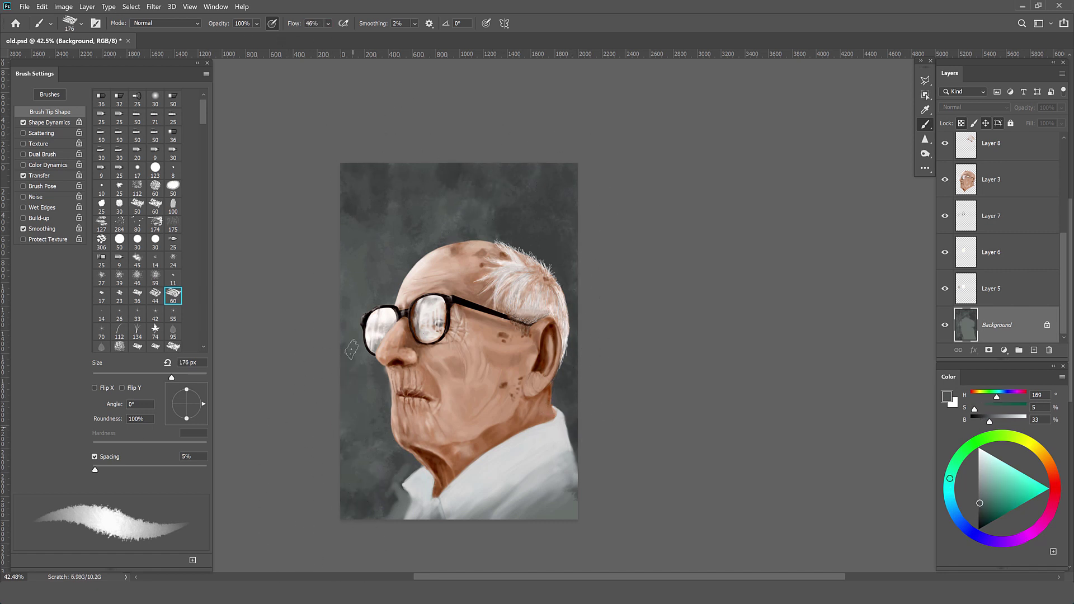
pyautogui.keyDown('alt'); pyautogui.click(570, 403); pyautogui.keyUp('alt')
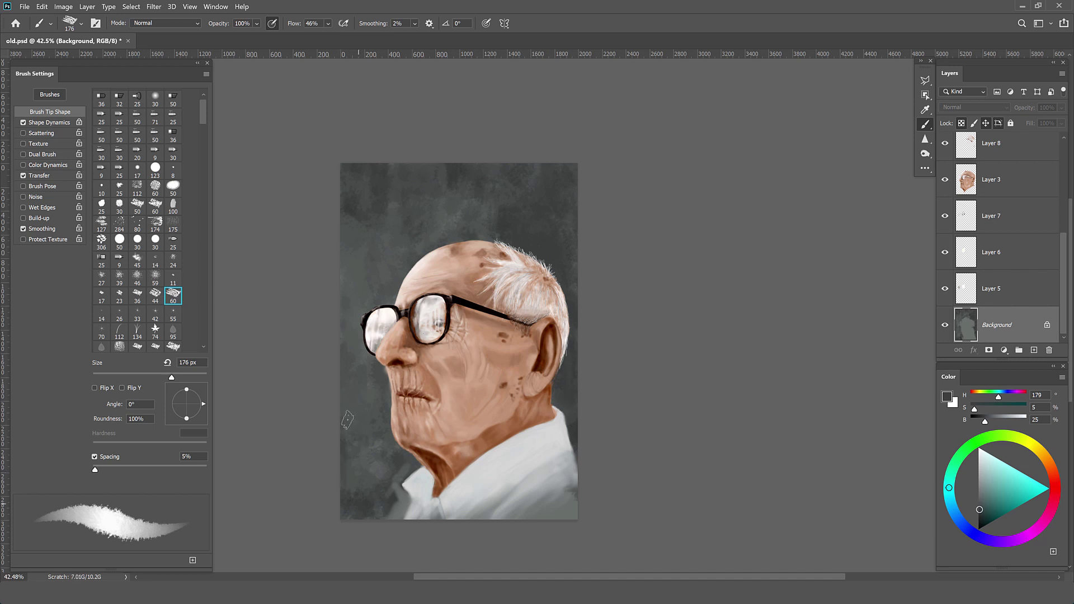
pyautogui.keyDown('ctrl'); pyautogui.click(363, 495); pyautogui.keyUp('ctrl')
pyautogui.keyDown('alt'); pyautogui.click(391, 516); pyautogui.keyUp('alt')
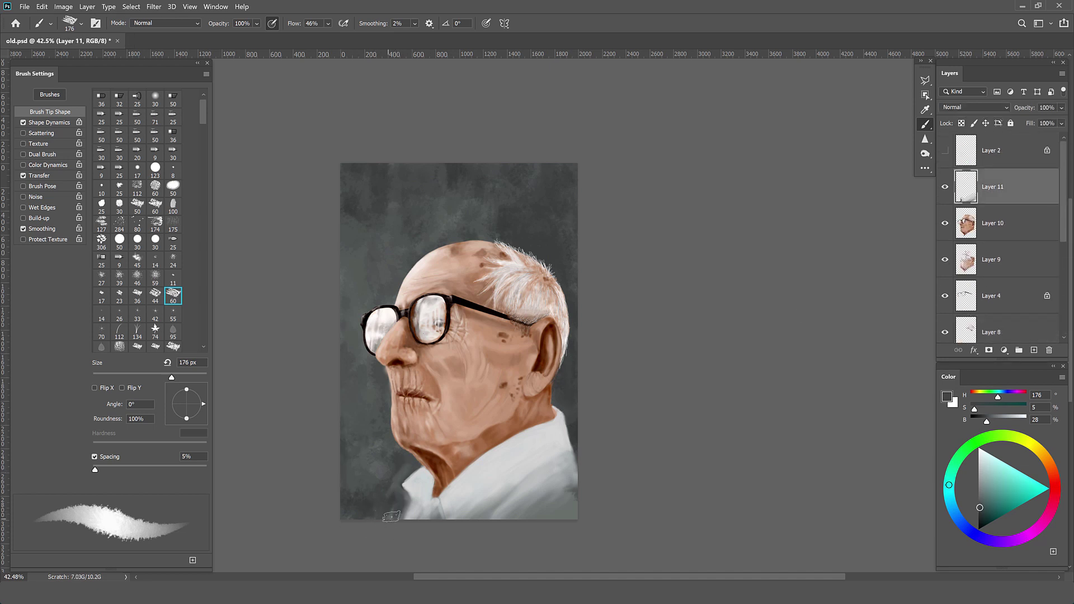
# Step: Return to Layer 11 and sample mid and light greys from the shirt
pyautogui.keyDown('ctrl'); pyautogui.click(369, 405); pyautogui.keyUp('ctrl')
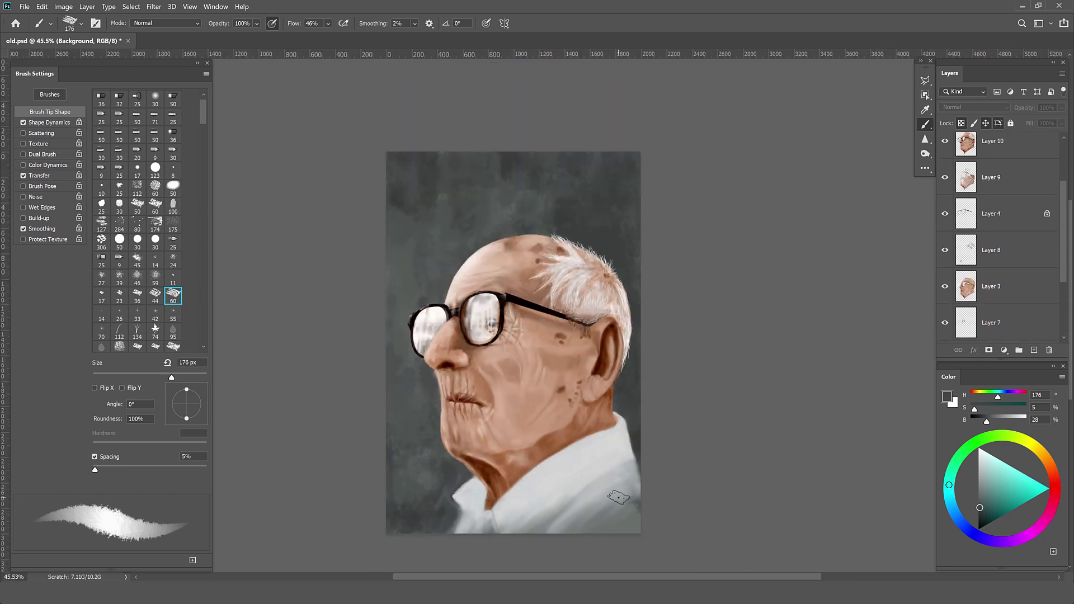
pyautogui.keyDown('ctrl'); pyautogui.click(618, 497); pyautogui.keyUp('ctrl')
pyautogui.keyDown('alt'); pyautogui.click(633, 435); pyautogui.keyUp('alt')
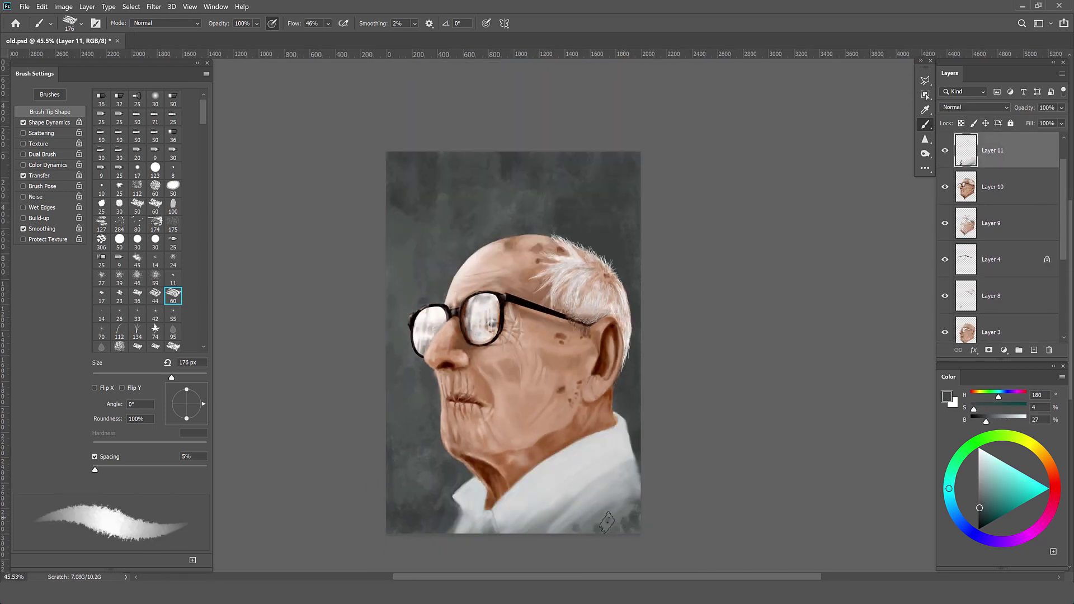
pyautogui.keyDown('alt'); pyautogui.click(627, 511); pyautogui.keyUp('alt')
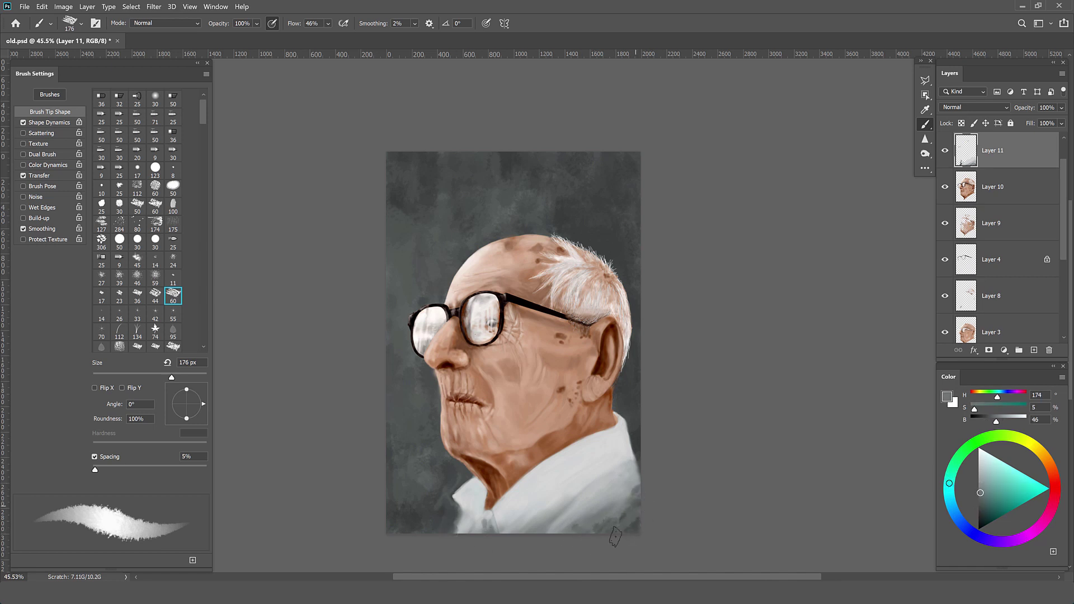
pyautogui.keyDown('alt'); pyautogui.click(623, 506); pyautogui.keyUp('alt')
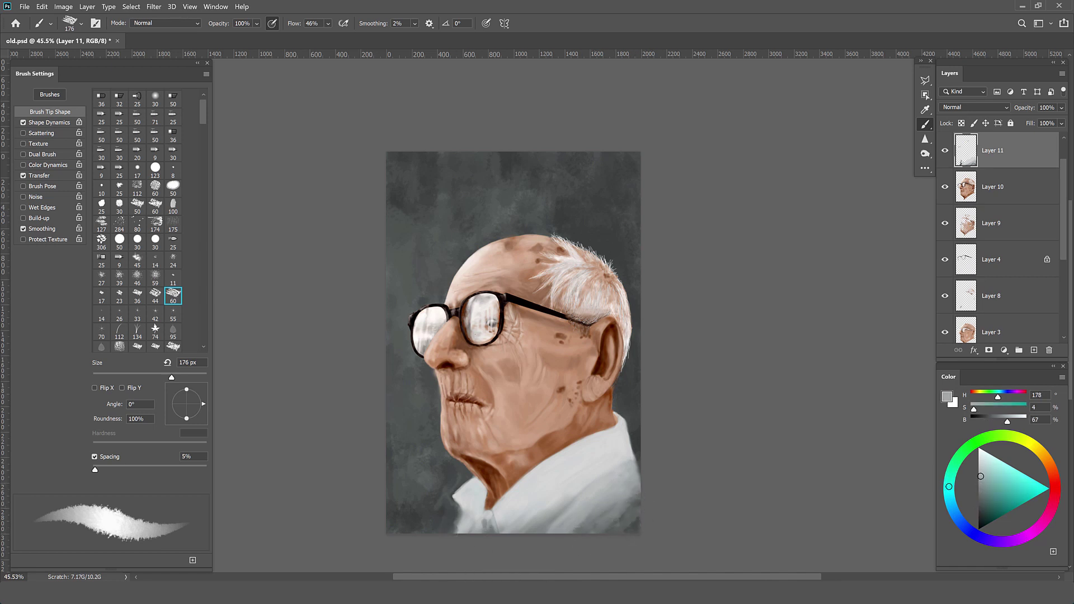
# Step: Burn the facial shadows slightly deeper on Layer 10
pyautogui.press('o')
pyautogui.click(951, 193)
pyautogui.moveTo(945, 223); pyautogui.dragTo(945, 332)
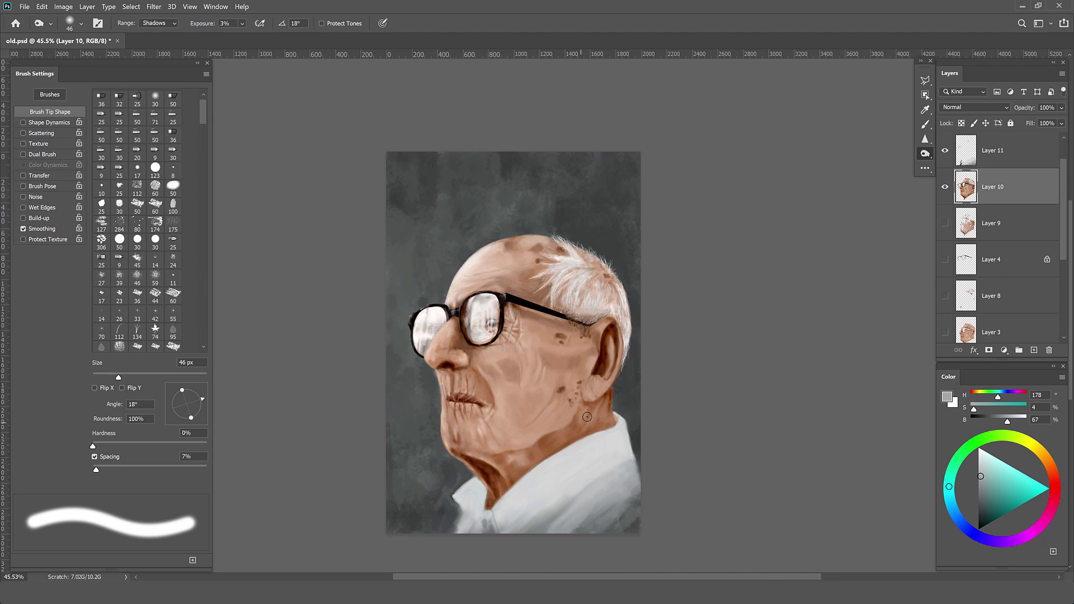
pyautogui.moveTo(677, 496); pyautogui.dragTo(715, 439)
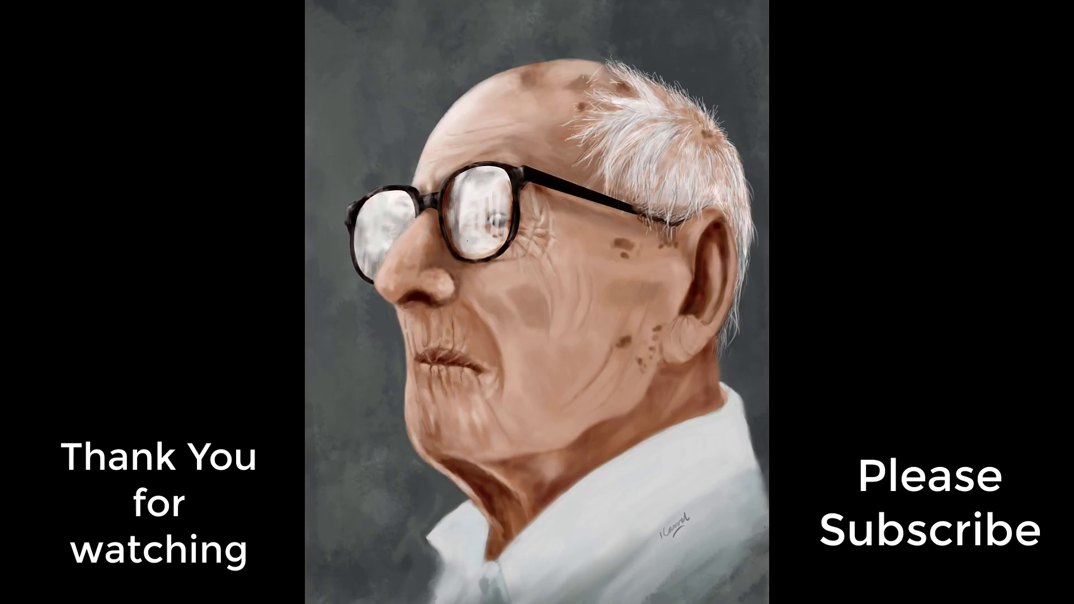